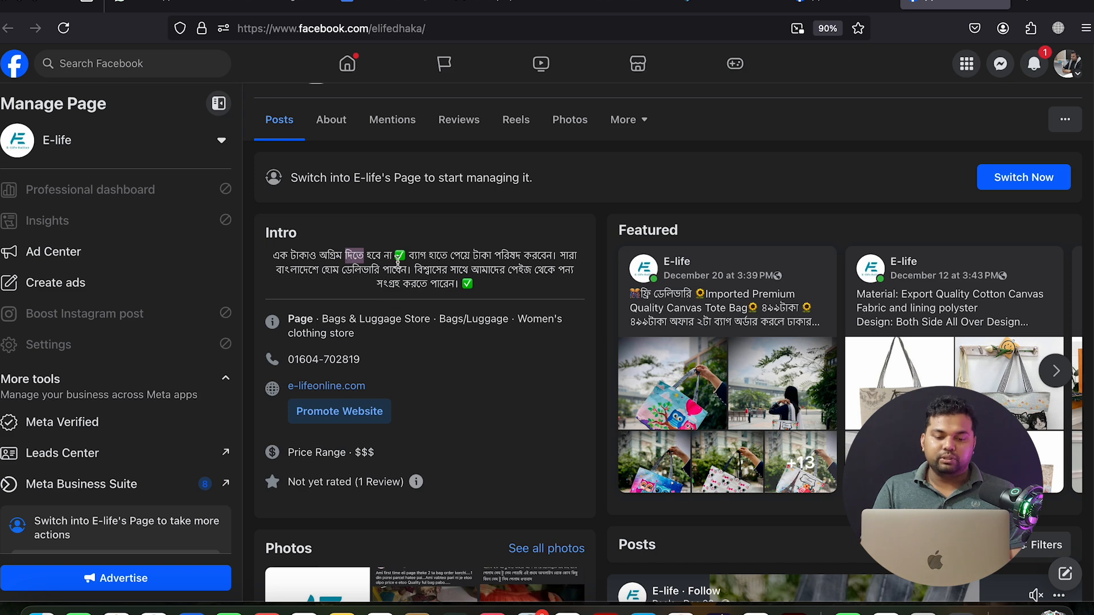
Scroll up to the E-life Facebook page header and select the page name 'E-life'
{"action": "scroll", "coordinate": [423, 352], "scroll_direction": "down", "scroll_amount": 1}
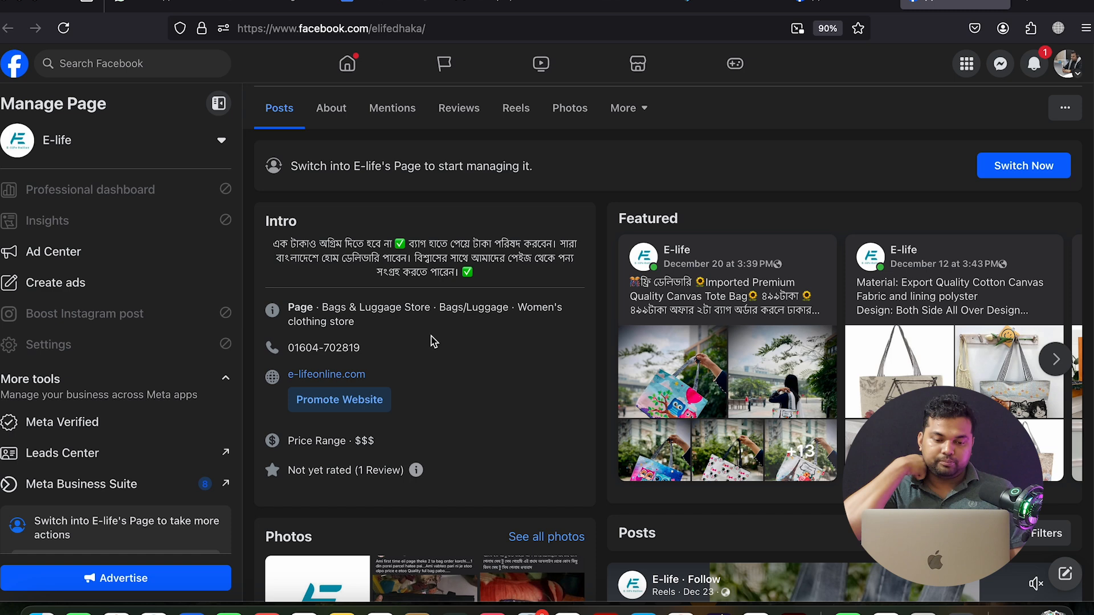
{"action": "scroll", "coordinate": [441, 340], "scroll_direction": "down", "scroll_amount": 3}
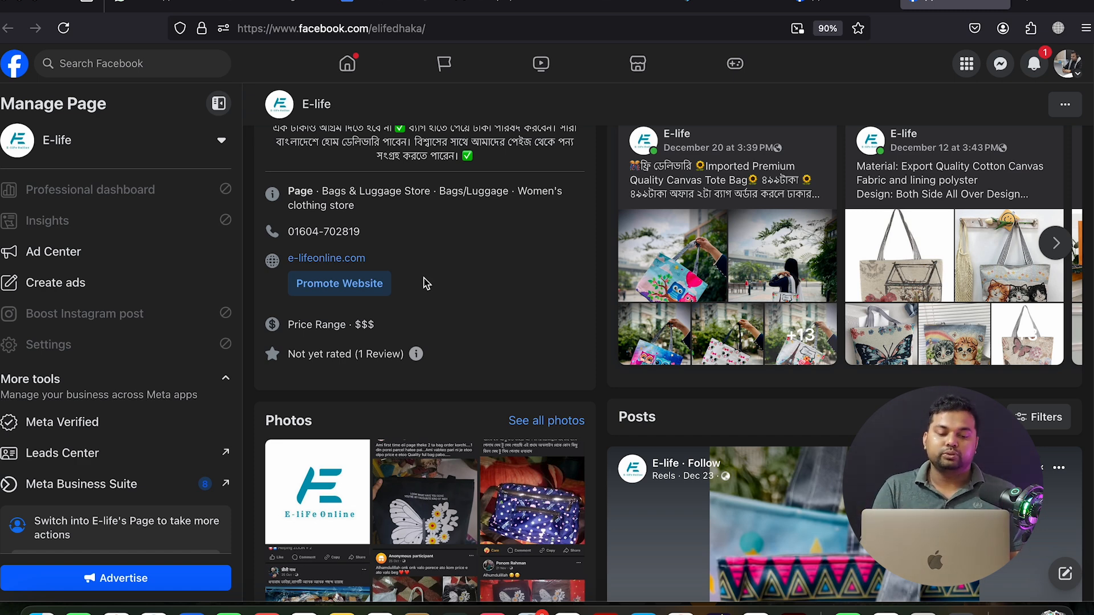
{"action": "scroll", "coordinate": [429, 258], "scroll_direction": "up", "scroll_amount": 2}
{"action": "scroll", "coordinate": [428, 257], "scroll_direction": "up", "scroll_amount": 1}
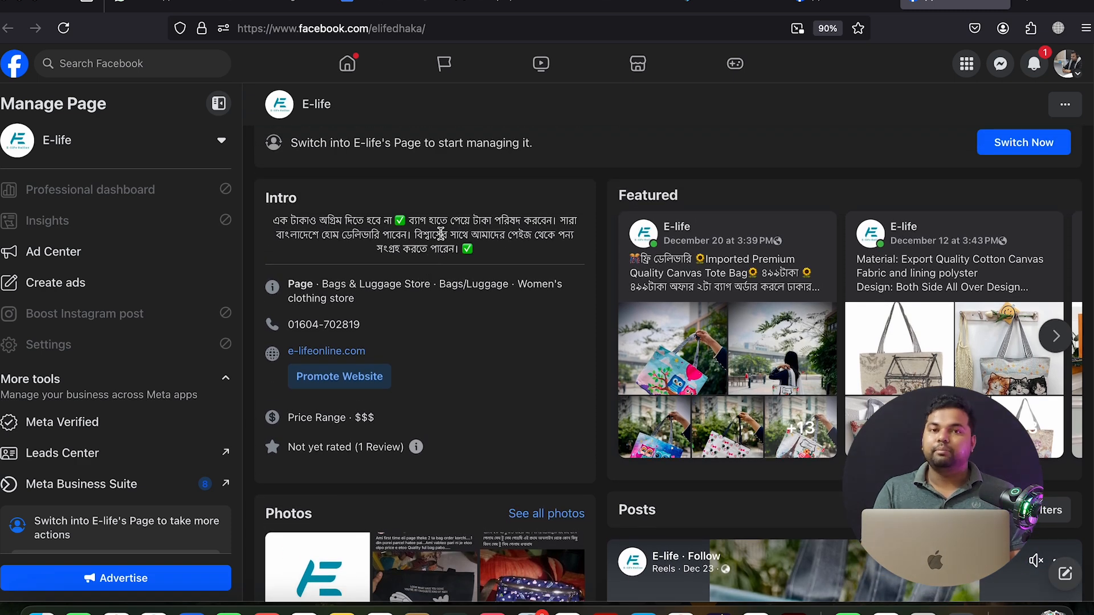
{"action": "scroll", "coordinate": [441, 239], "scroll_direction": "down", "scroll_amount": 3}
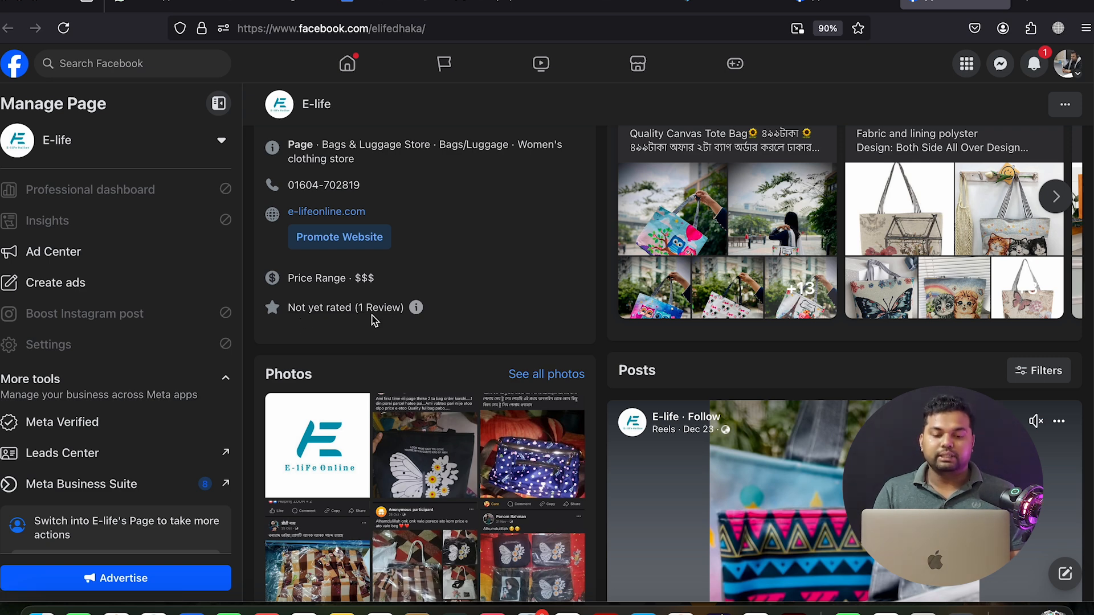
{"action": "scroll", "coordinate": [373, 321], "scroll_direction": "up", "scroll_amount": 3}
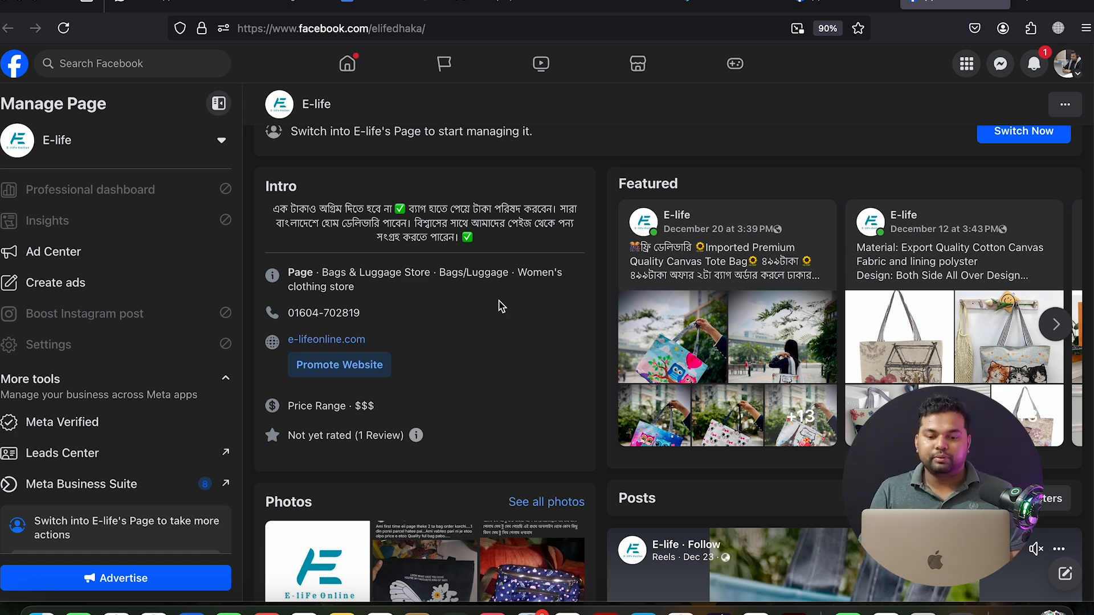
{"action": "scroll", "coordinate": [501, 302], "scroll_direction": "up", "scroll_amount": 2}
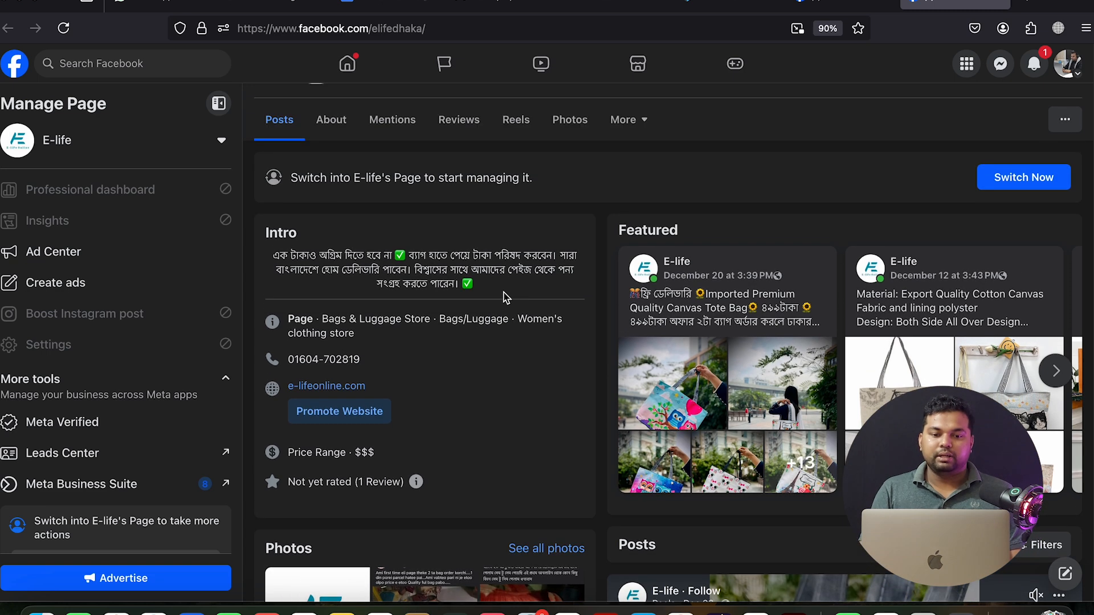
{"action": "scroll", "coordinate": [512, 276], "scroll_direction": "up", "scroll_amount": 5}
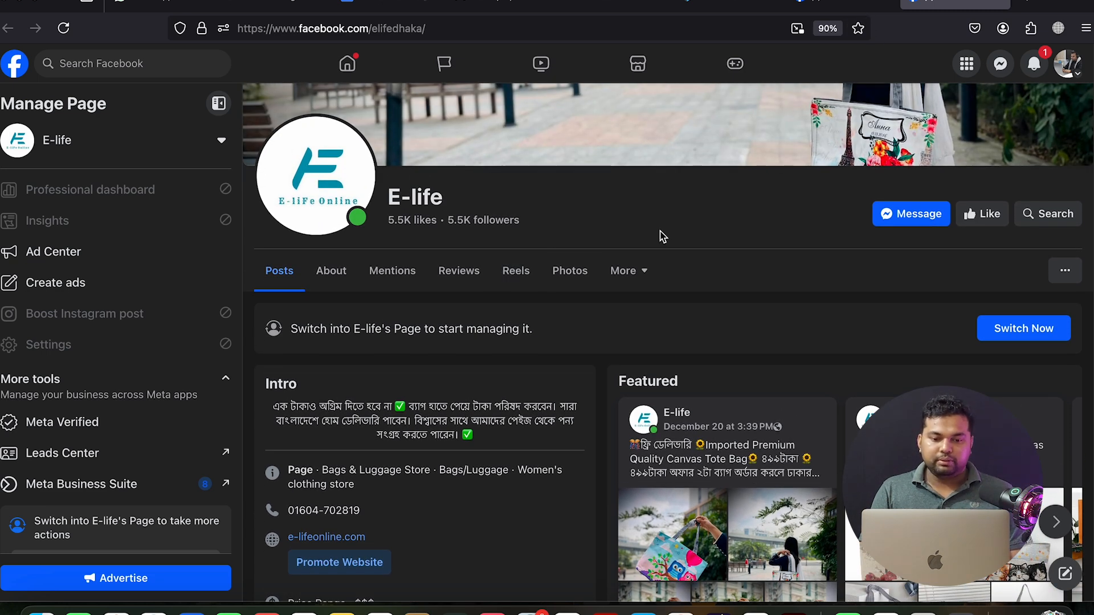
{"action": "scroll", "coordinate": [539, 263], "scroll_direction": "up", "scroll_amount": 2}
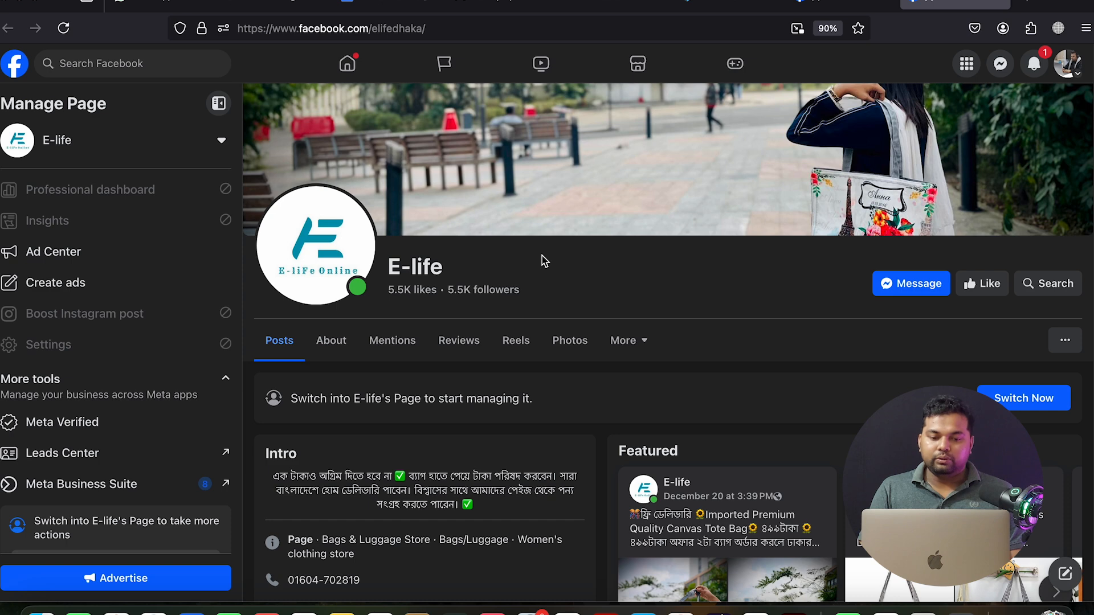
{"action": "triple_click", "coordinate": [408, 268]}
{"action": "key", "text": "super+c"}
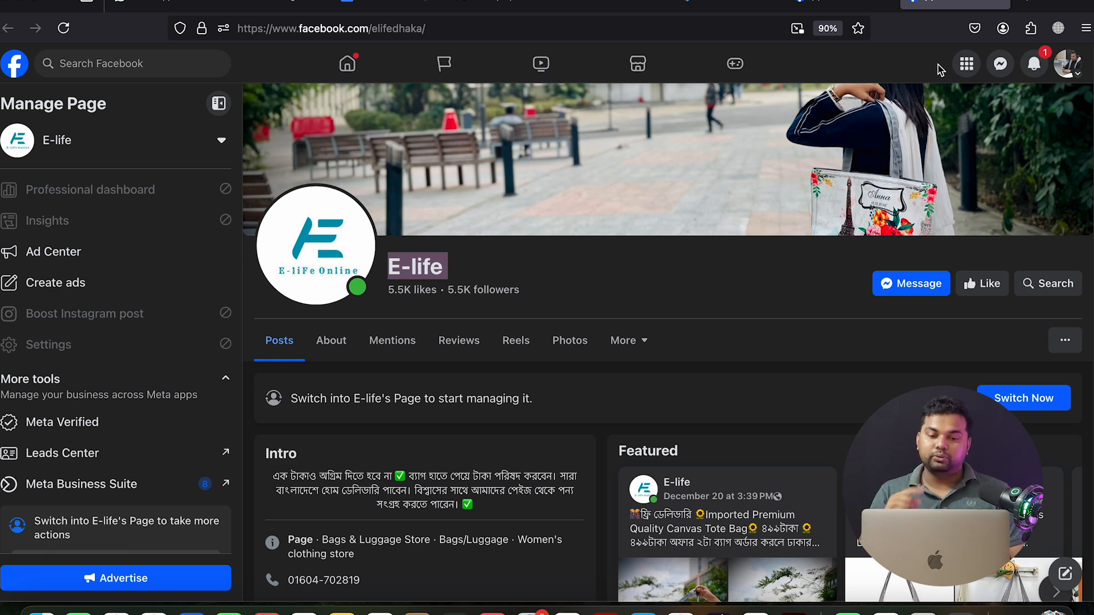
Load business.facebook.com/overview in a new Firefox tab
{"action": "left_click", "coordinate": [1027, 5]}
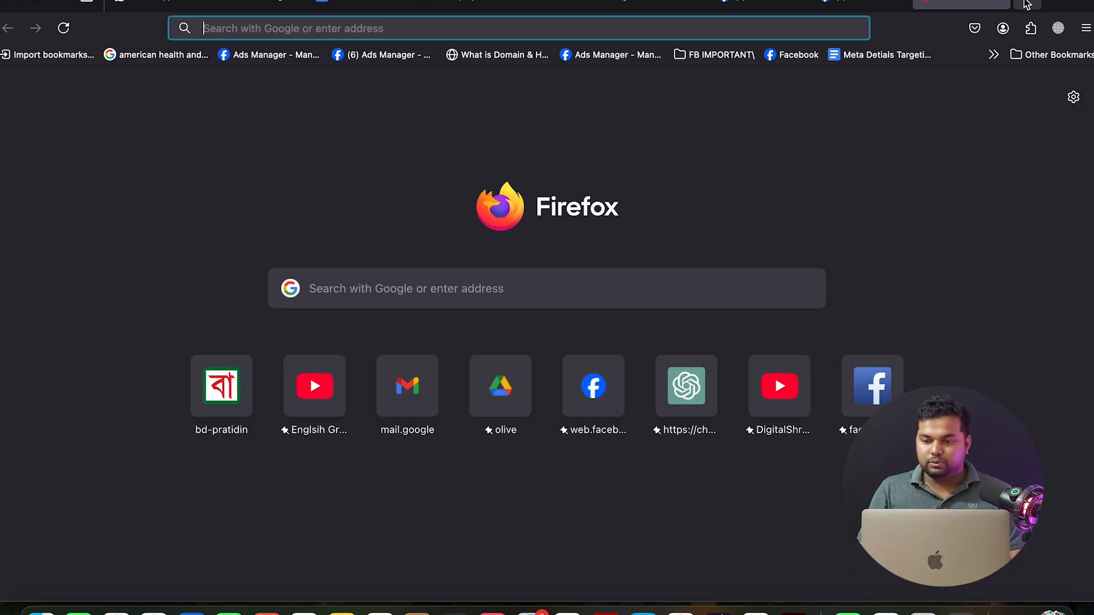
{"action": "type", "text": "business.facebook.com/"}
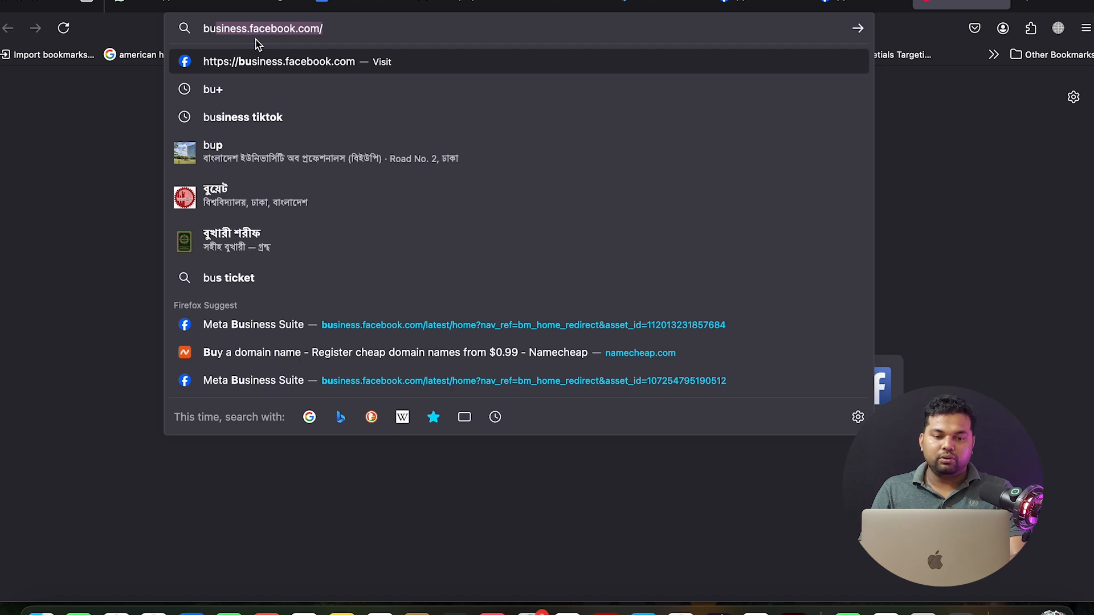
{"action": "left_click", "coordinate": [338, 33]}
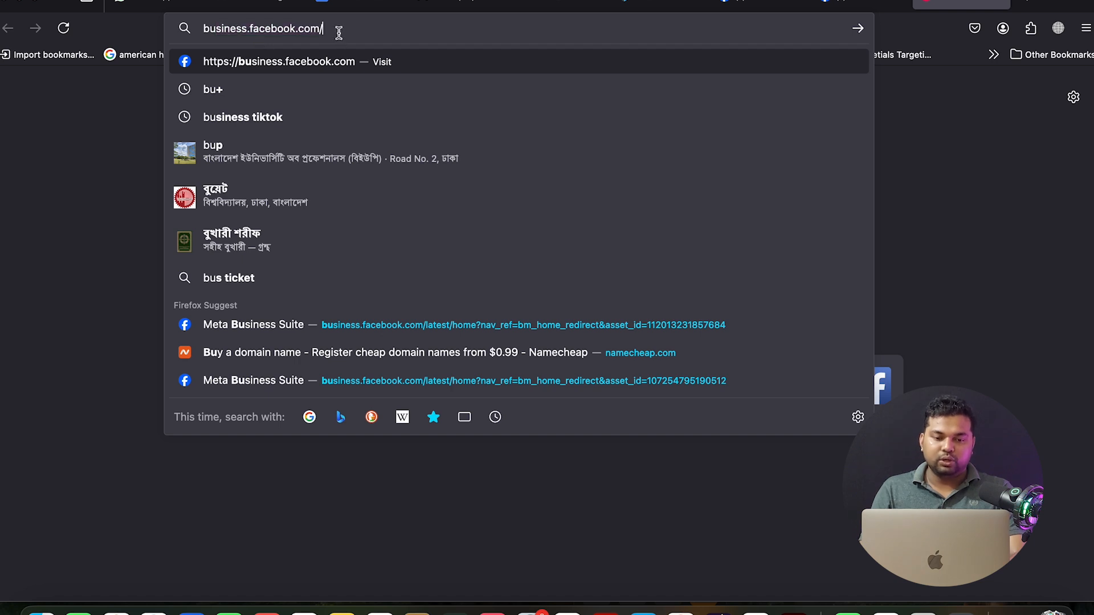
{"action": "type", "text": "overview"}
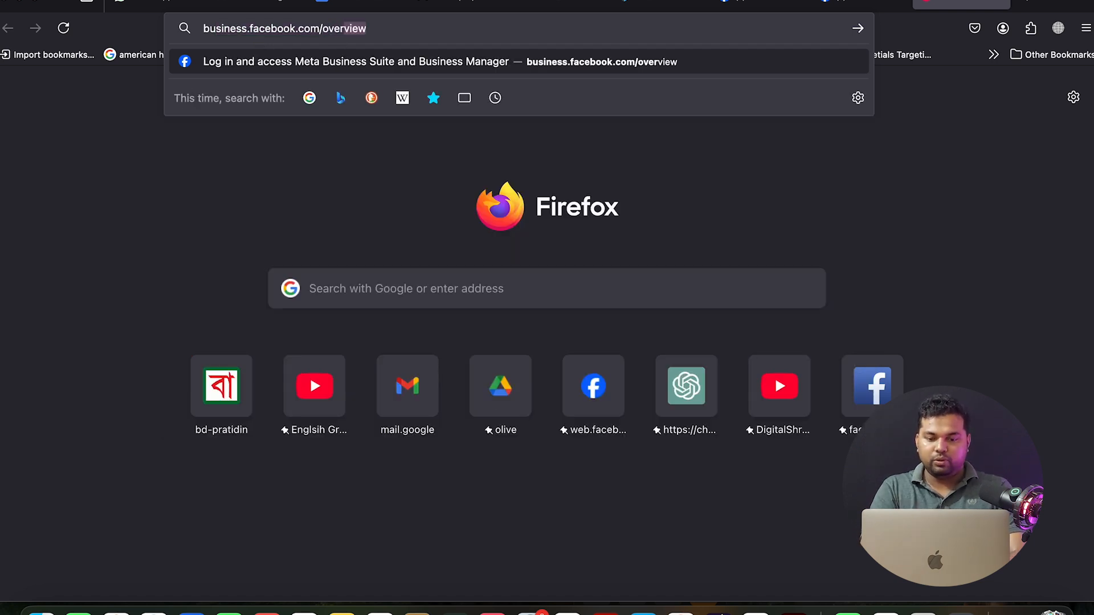
{"action": "key", "text": "Return"}
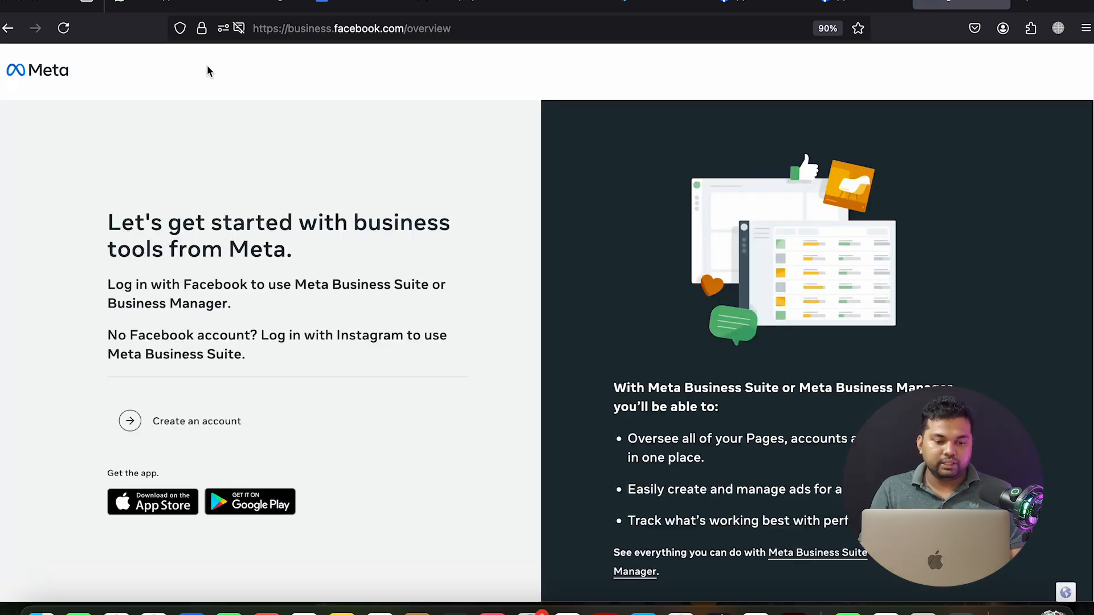
{"action": "scroll", "coordinate": [180, 118], "scroll_direction": "down", "scroll_amount": 1}
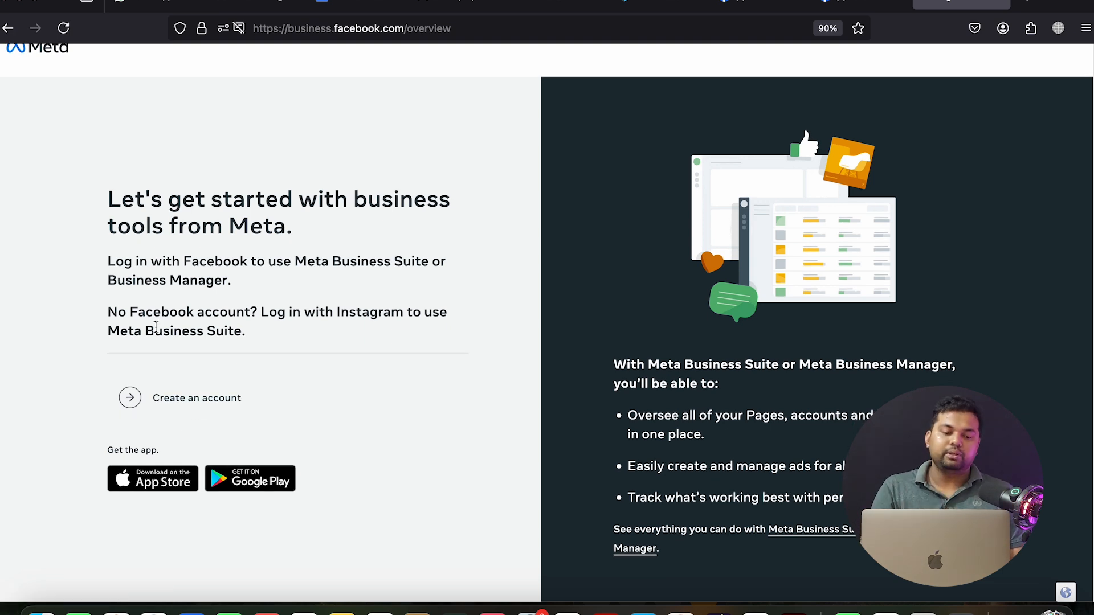
Start a new business account and copy the page name 'E-life' from the Facebook tab
{"action": "left_click", "coordinate": [182, 396]}
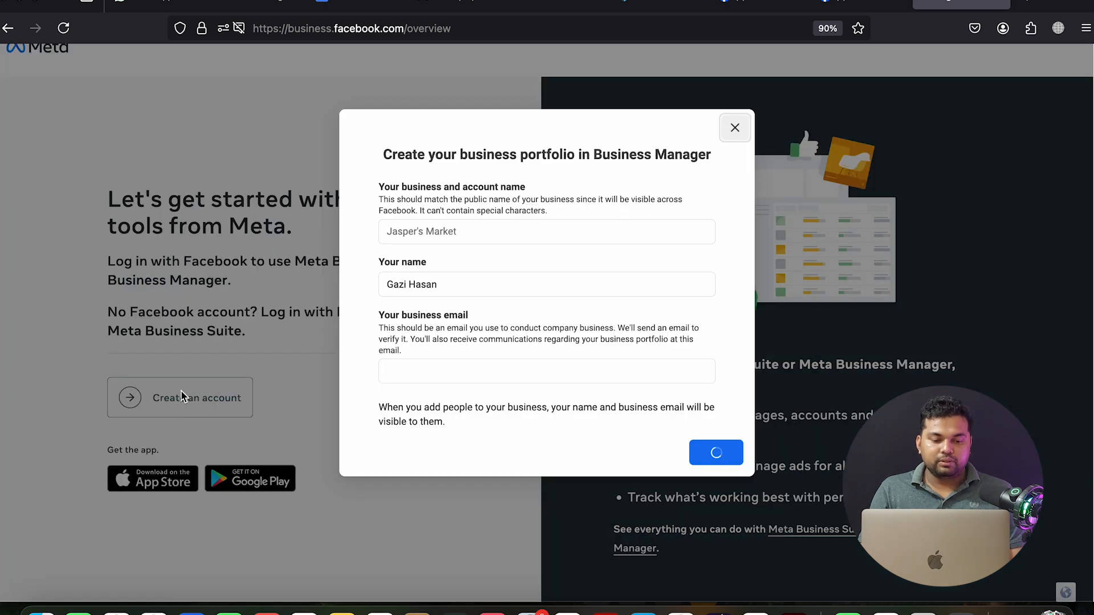
{"action": "left_click", "coordinate": [450, 234]}
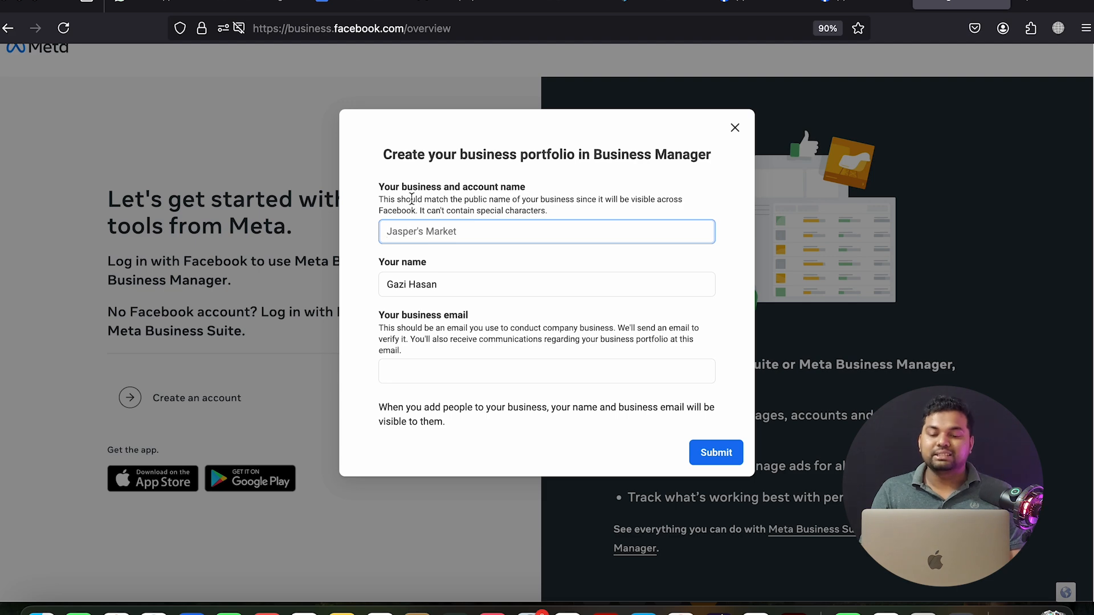
{"action": "left_click", "coordinate": [747, 6]}
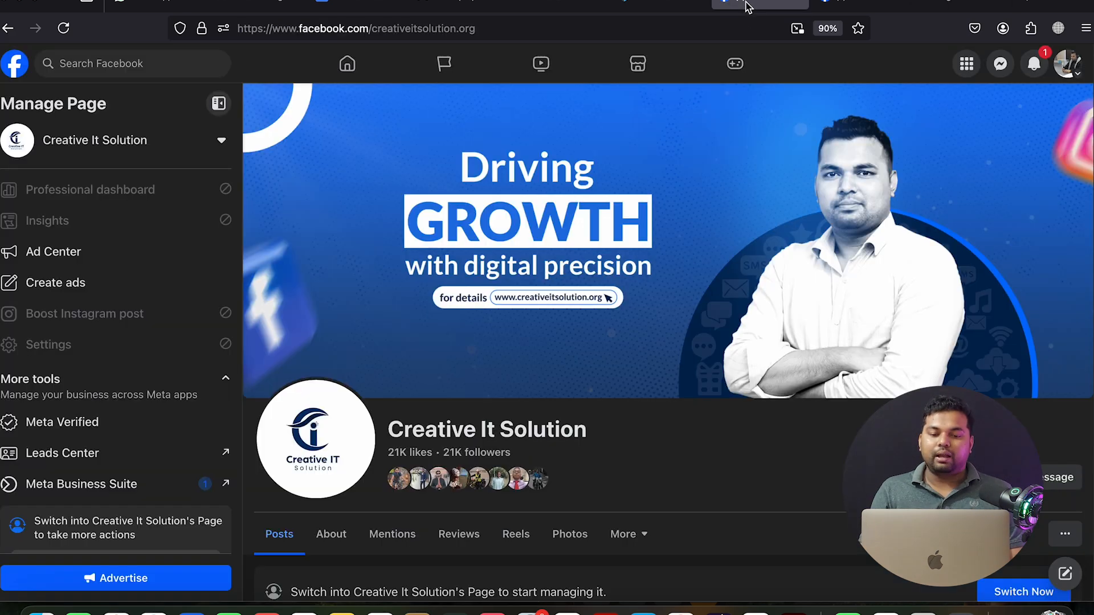
{"action": "left_click", "coordinate": [837, 9]}
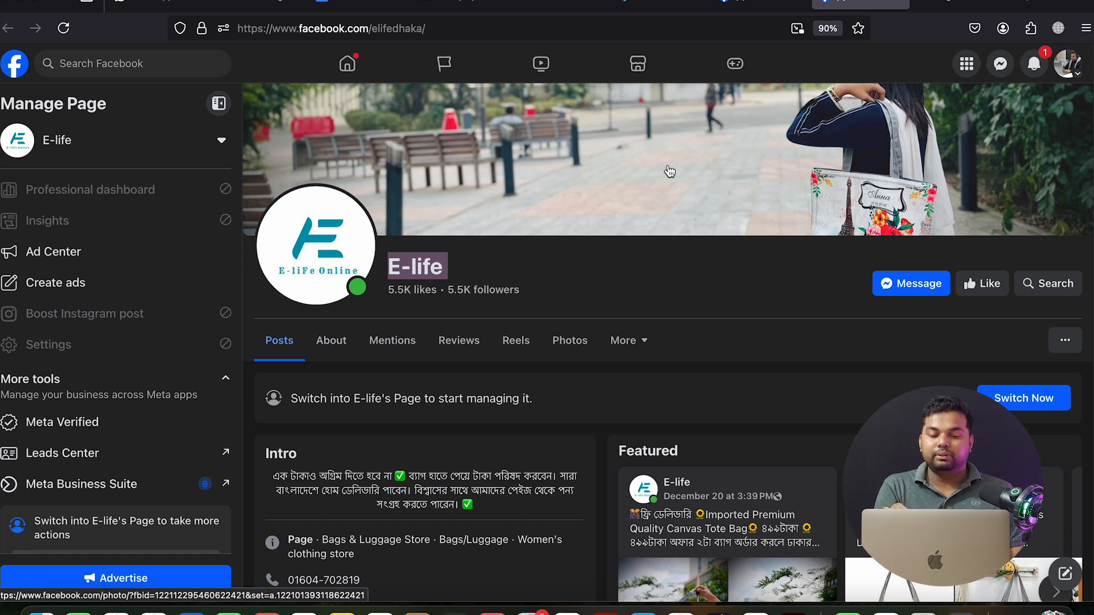
{"action": "right_click", "coordinate": [447, 278]}
{"action": "left_click", "coordinate": [452, 281]}
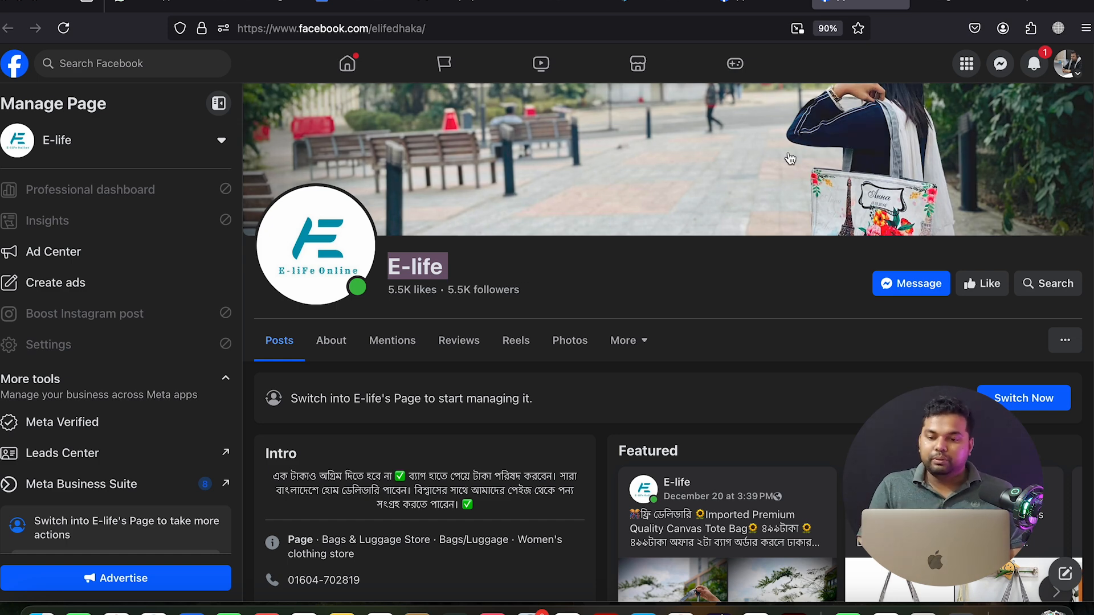
Paste the page name as the business name and remove the hyphen to make 'E life'
{"action": "left_click", "coordinate": [954, 5]}
{"action": "right_click", "coordinate": [435, 229]}
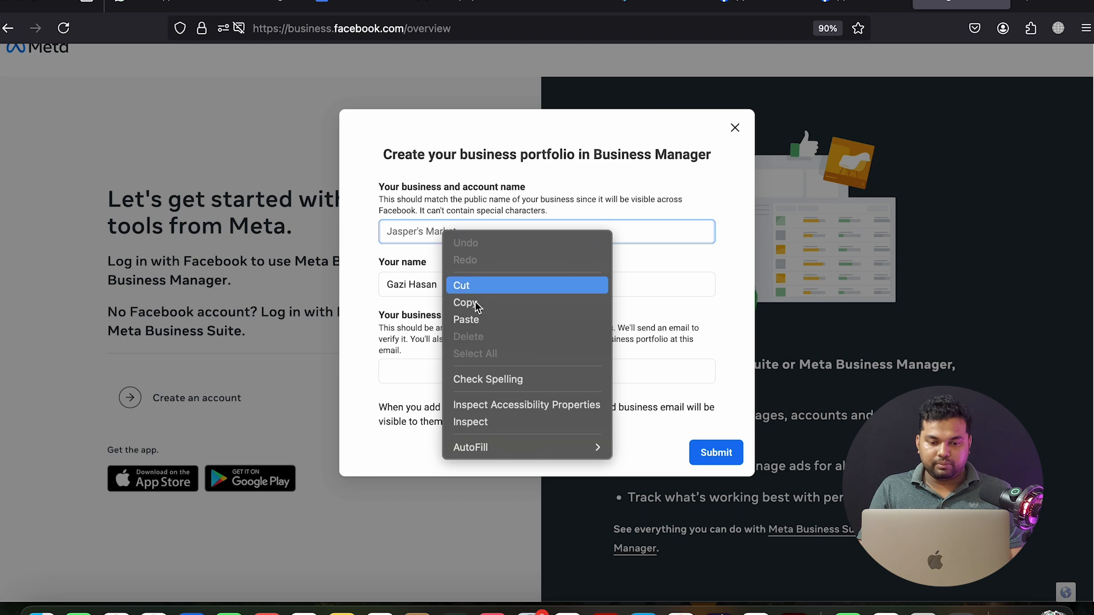
{"action": "left_click", "coordinate": [478, 320]}
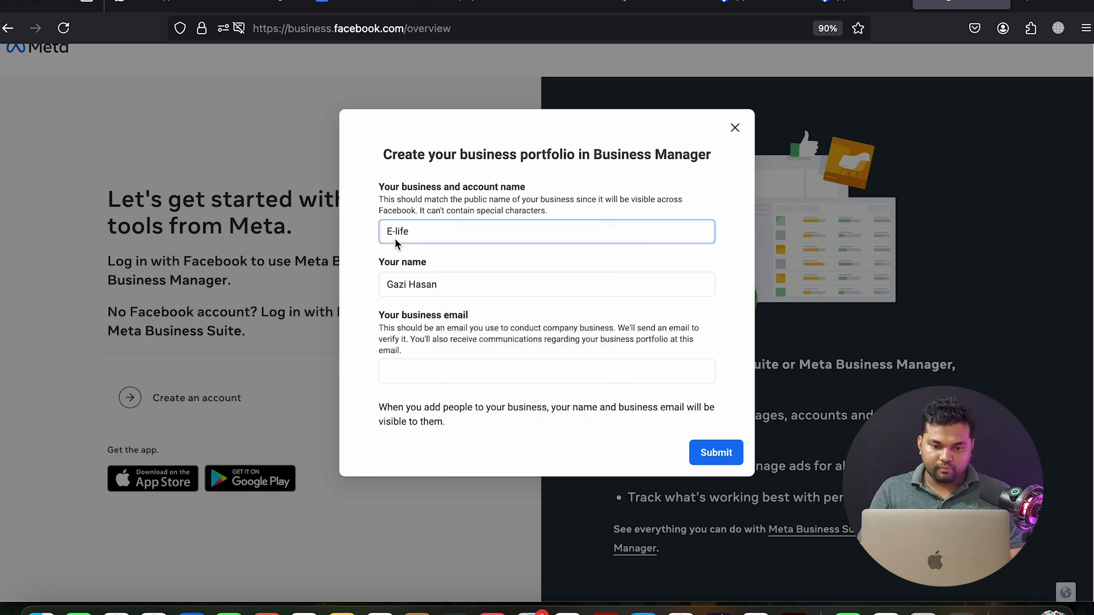
{"action": "key", "text": "BackSpace"}
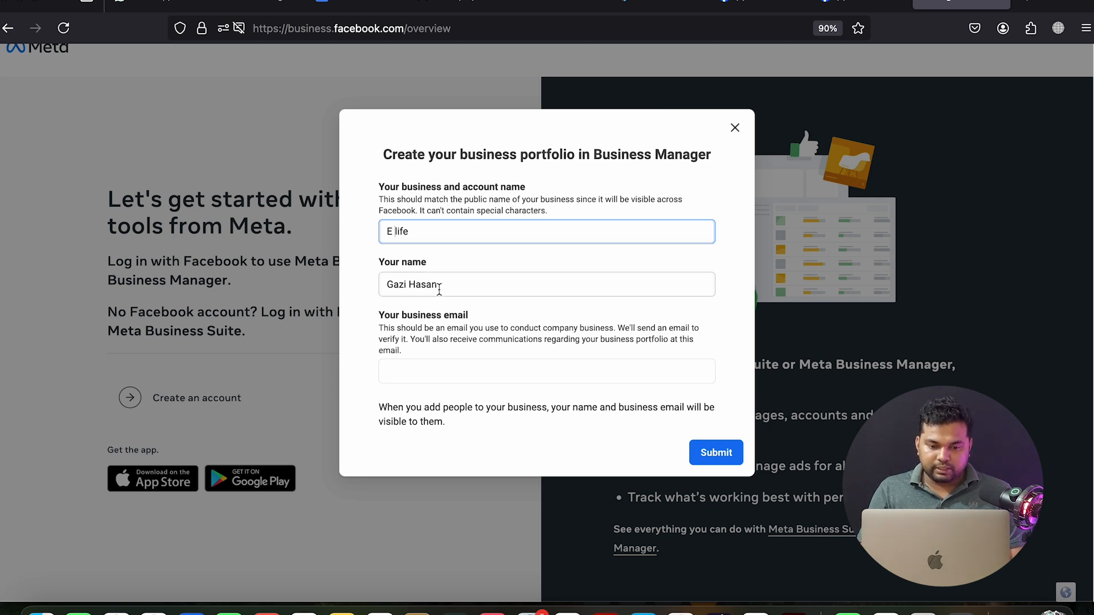
Put the caret in the business email field and switch to the webmail inbox tab
{"action": "left_click", "coordinate": [414, 383]}
{"action": "left_click", "coordinate": [415, 373]}
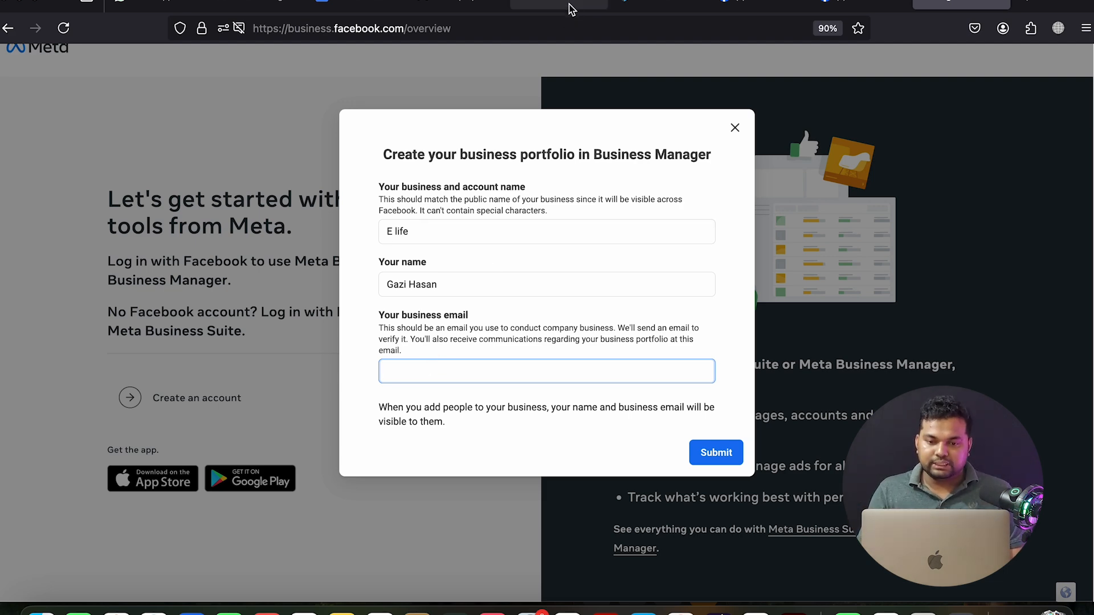
{"action": "left_click", "coordinate": [570, 6]}
{"action": "left_click", "coordinate": [648, 8]}
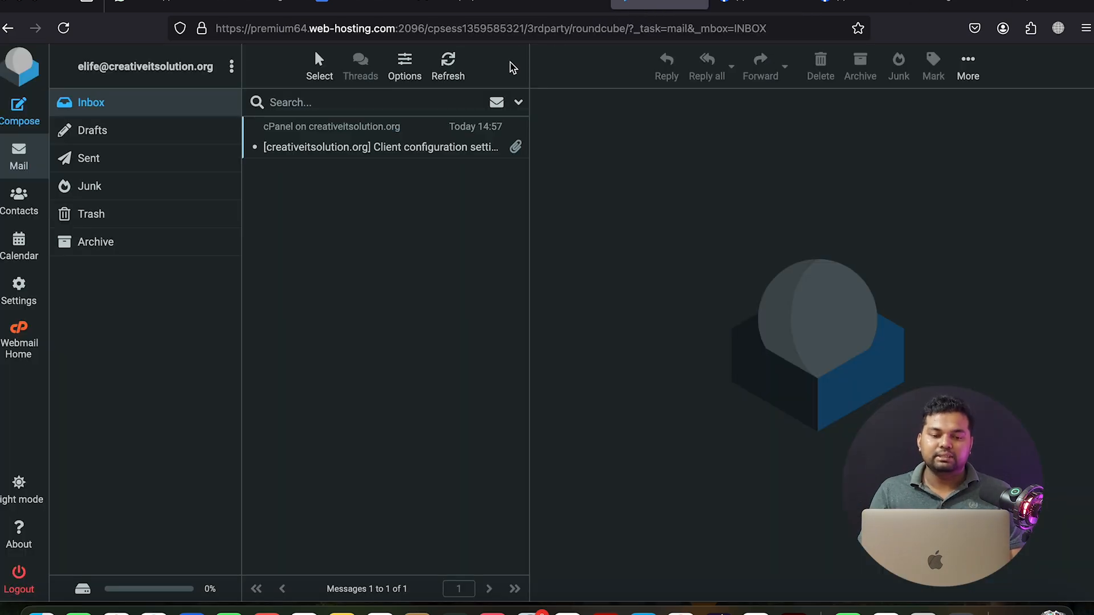
Open the client configuration email and copy the mailbox's account e-mail address
{"action": "left_click", "coordinate": [376, 152]}
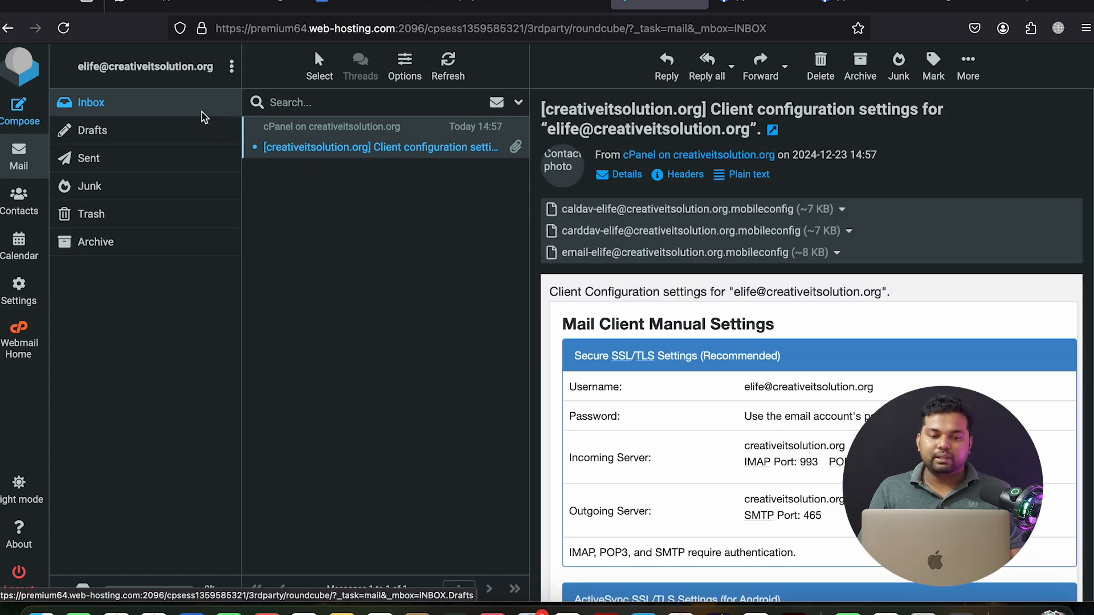
{"action": "triple_click", "coordinate": [160, 66]}
{"action": "right_click", "coordinate": [161, 66]}
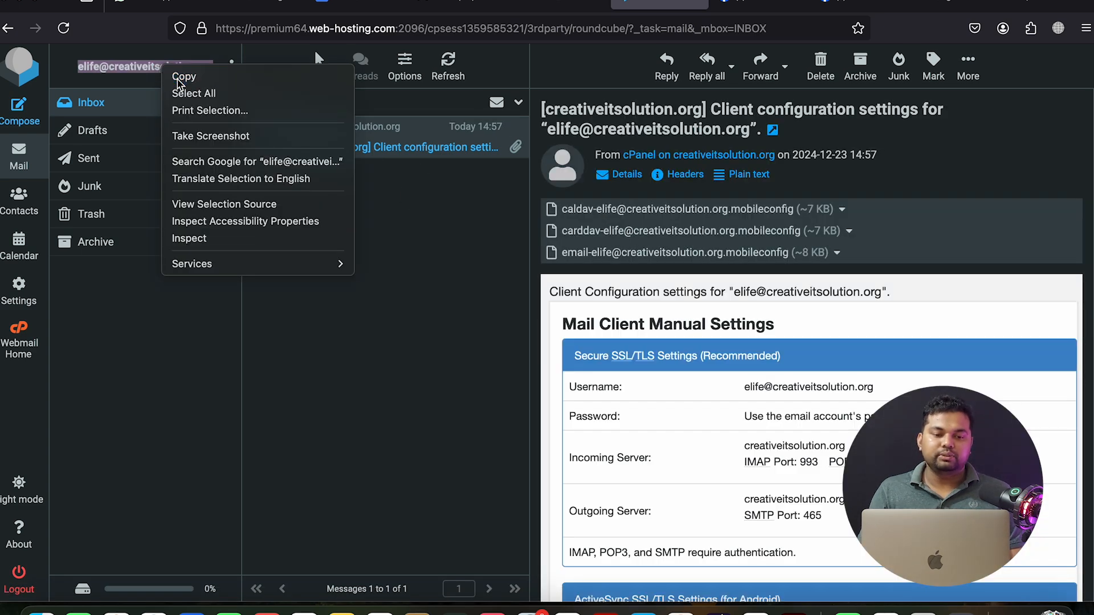
{"action": "left_click", "coordinate": [174, 76]}
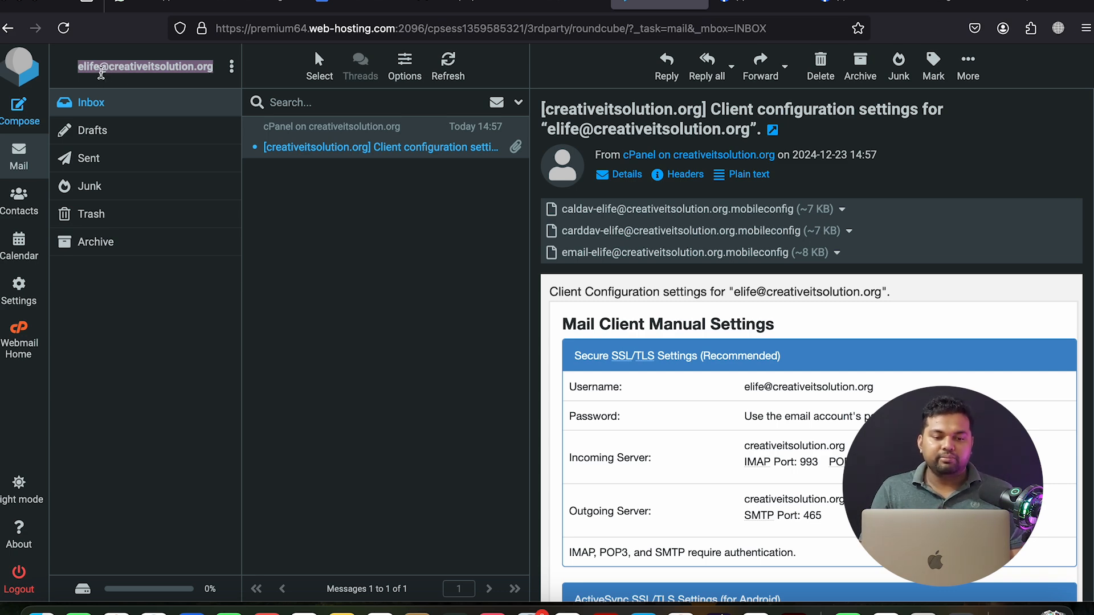
Paste the account address as the business email and submit the 'E life' portfolio form
{"action": "left_click", "coordinate": [966, 7]}
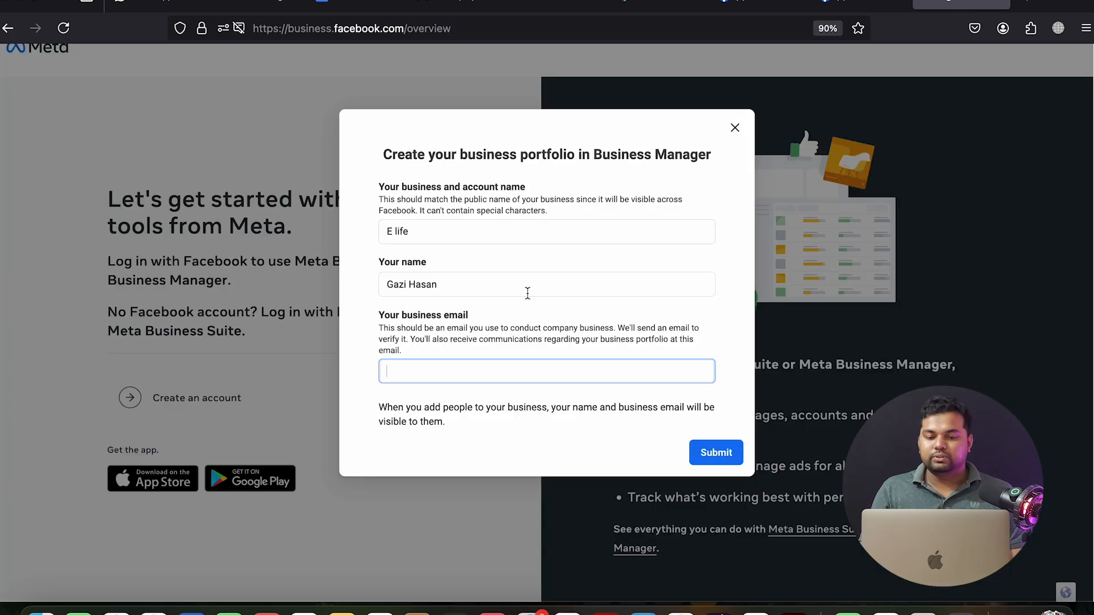
{"action": "right_click", "coordinate": [425, 369]}
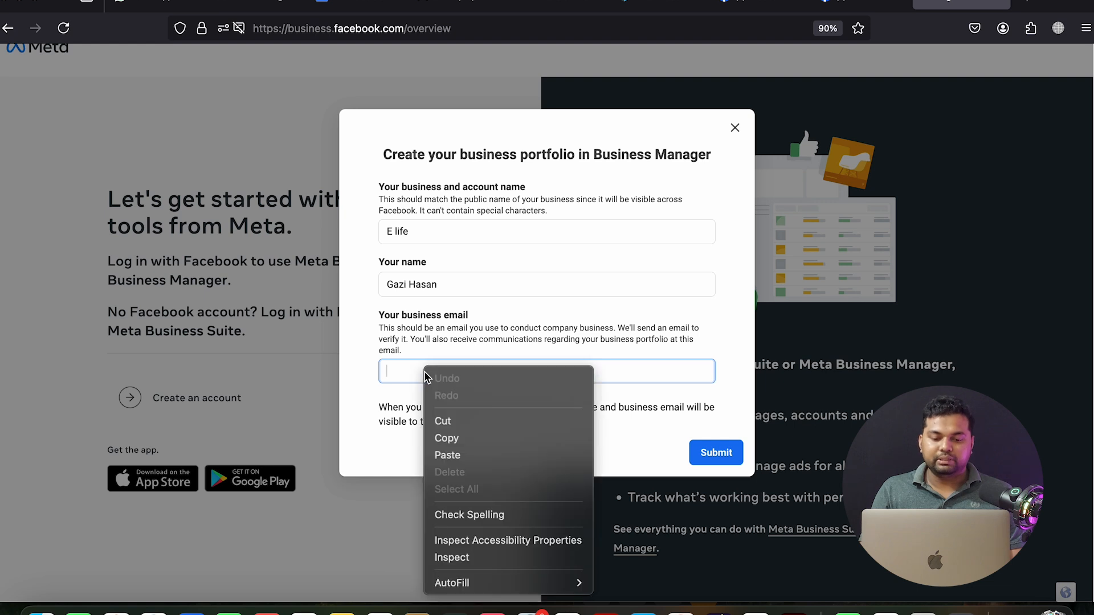
{"action": "left_click", "coordinate": [447, 455]}
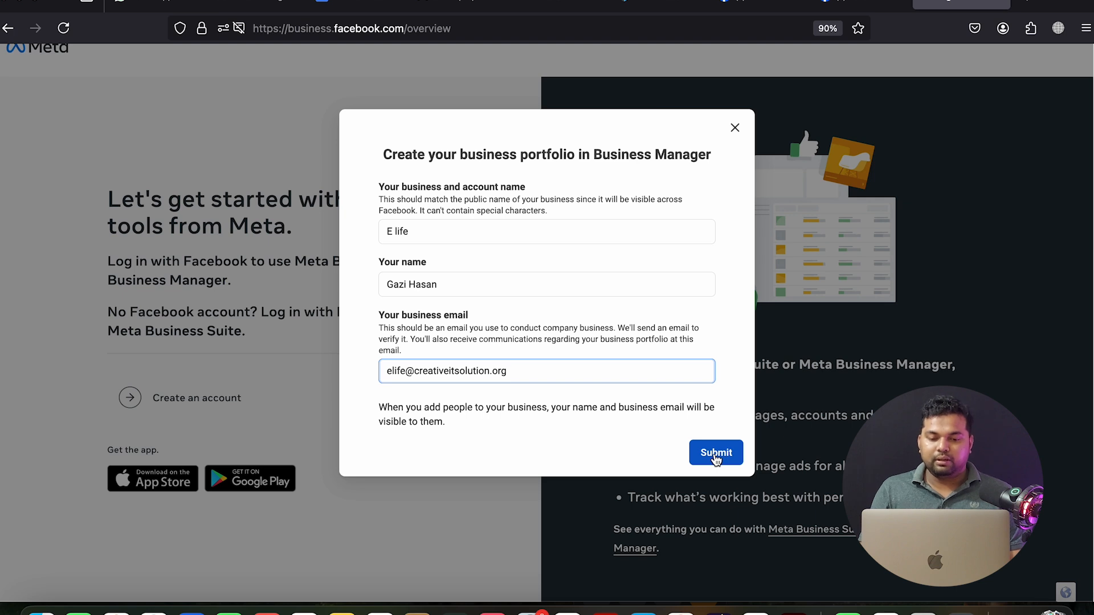
{"action": "left_click", "coordinate": [716, 459]}
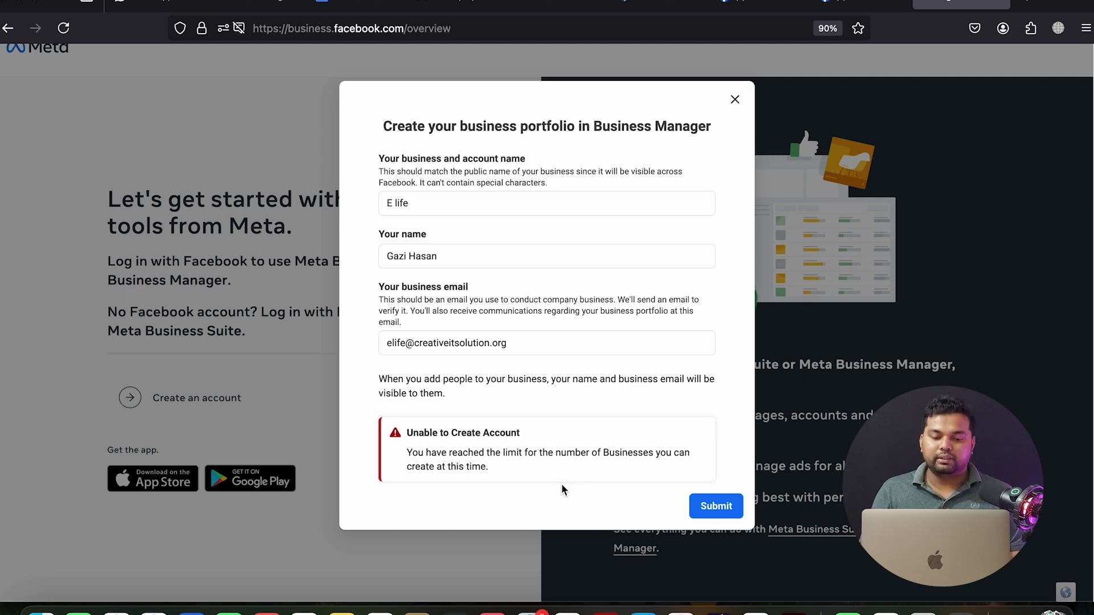
Close the failed portfolio form and go to the business.facebook.com home page
{"action": "left_click", "coordinate": [735, 99]}
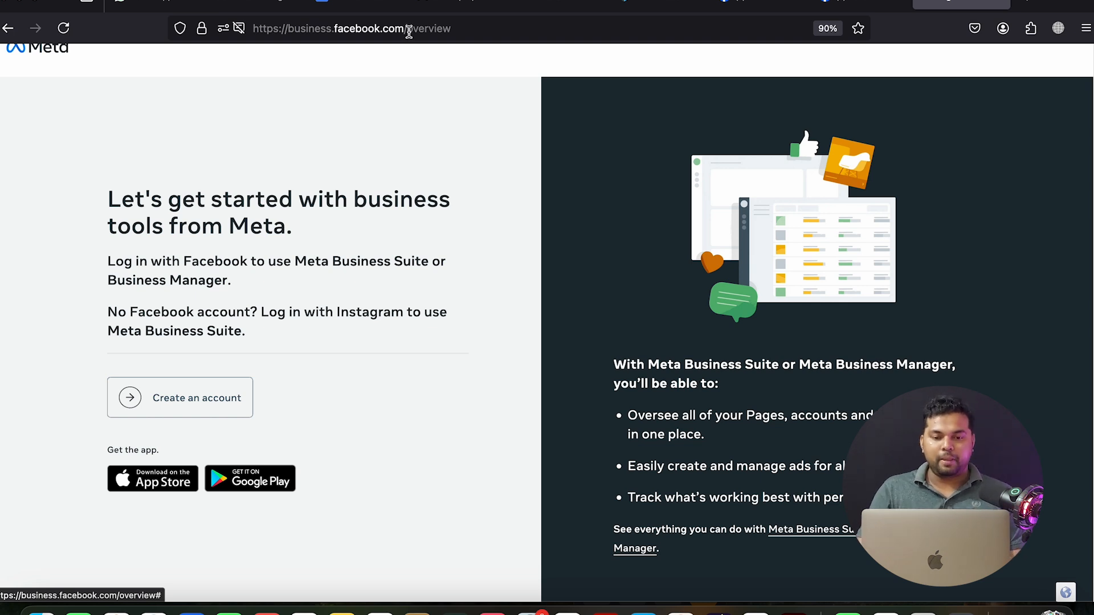
{"action": "double_click", "coordinate": [408, 32]}
{"action": "key", "text": "BackSpace"}
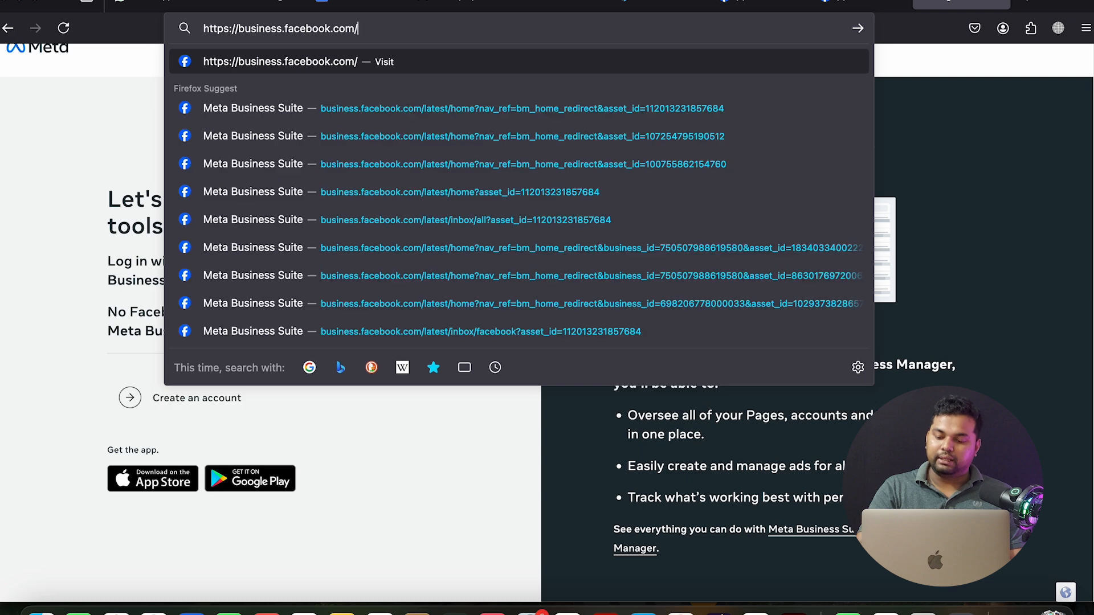
{"action": "key", "text": "Return"}
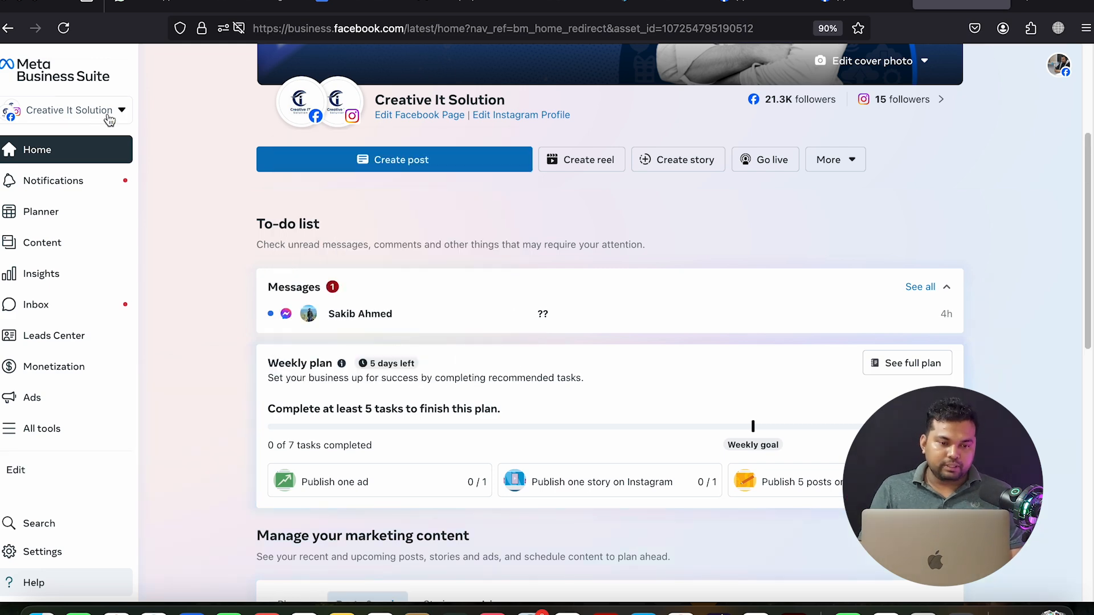
{"action": "left_click", "coordinate": [108, 117]}
{"action": "left_click", "coordinate": [188, 96]}
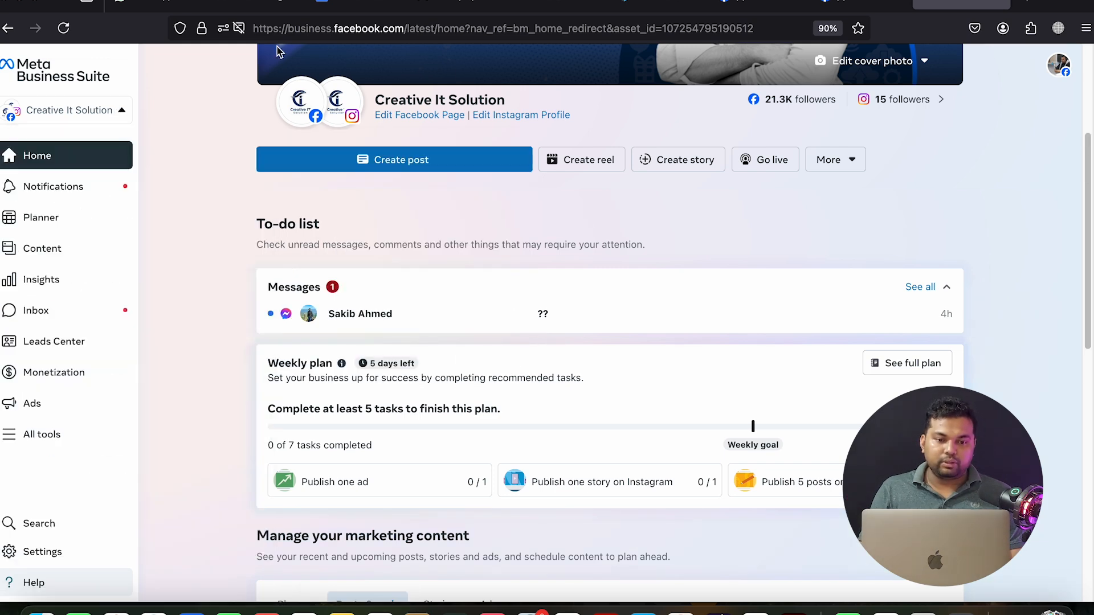
{"action": "left_click", "coordinate": [308, 28]}
{"action": "type", "text": "business.facebook.com/"}
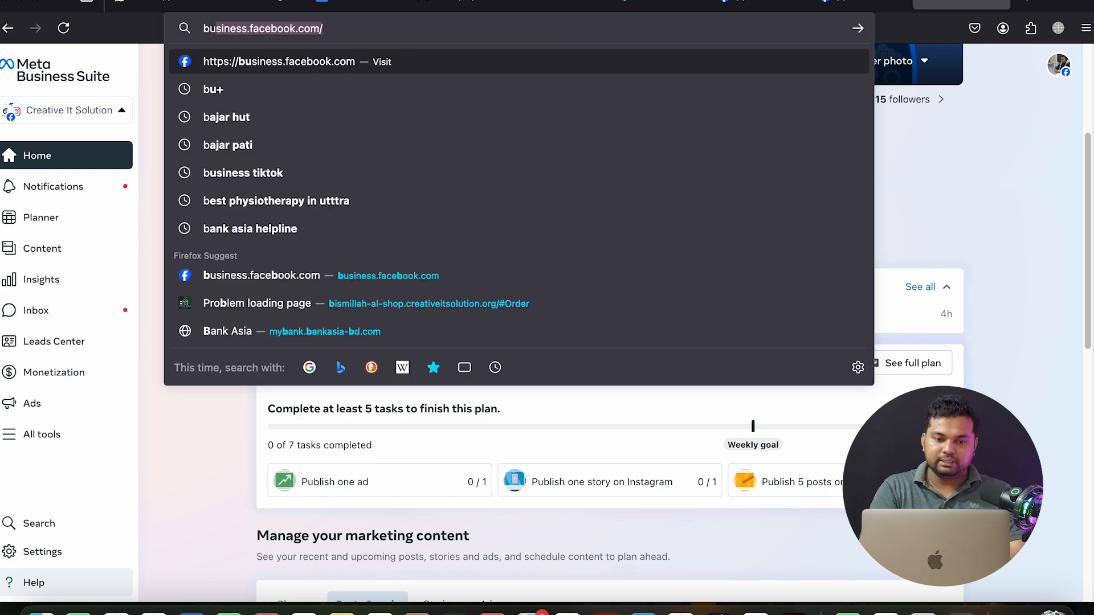
{"action": "left_click", "coordinate": [345, 34]}
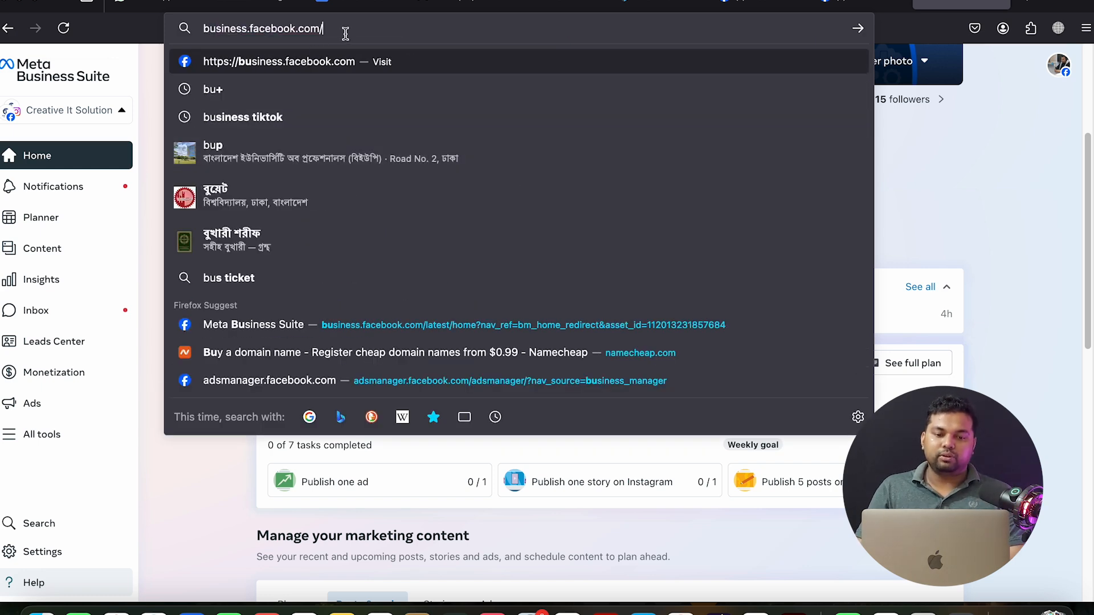
{"action": "key", "text": "Return"}
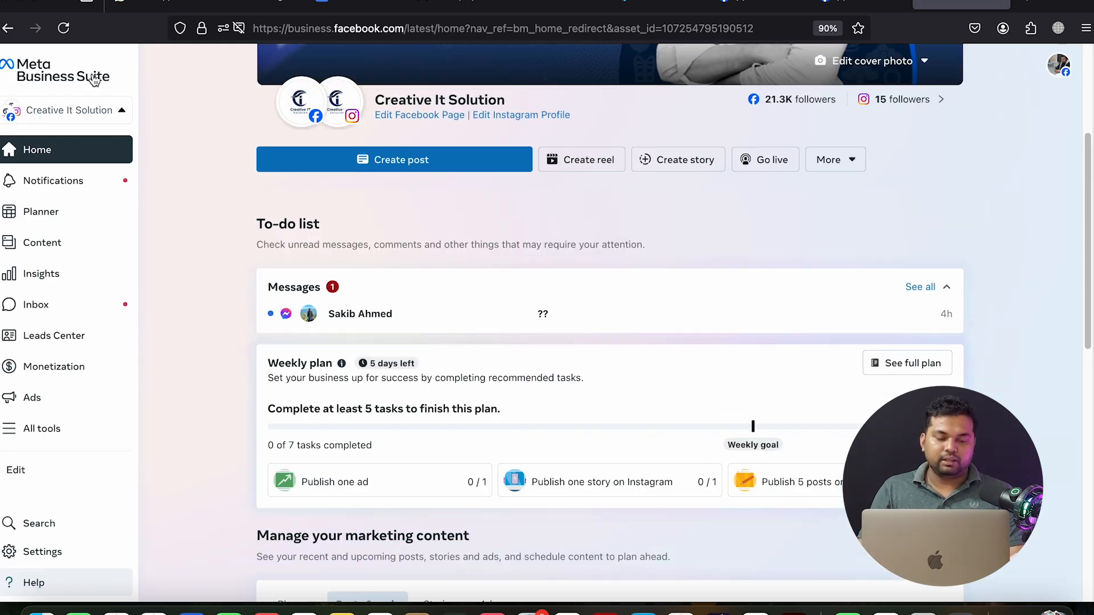
Open the business portfolio switcher and scroll through the existing portfolios
{"action": "left_click", "coordinate": [107, 117]}
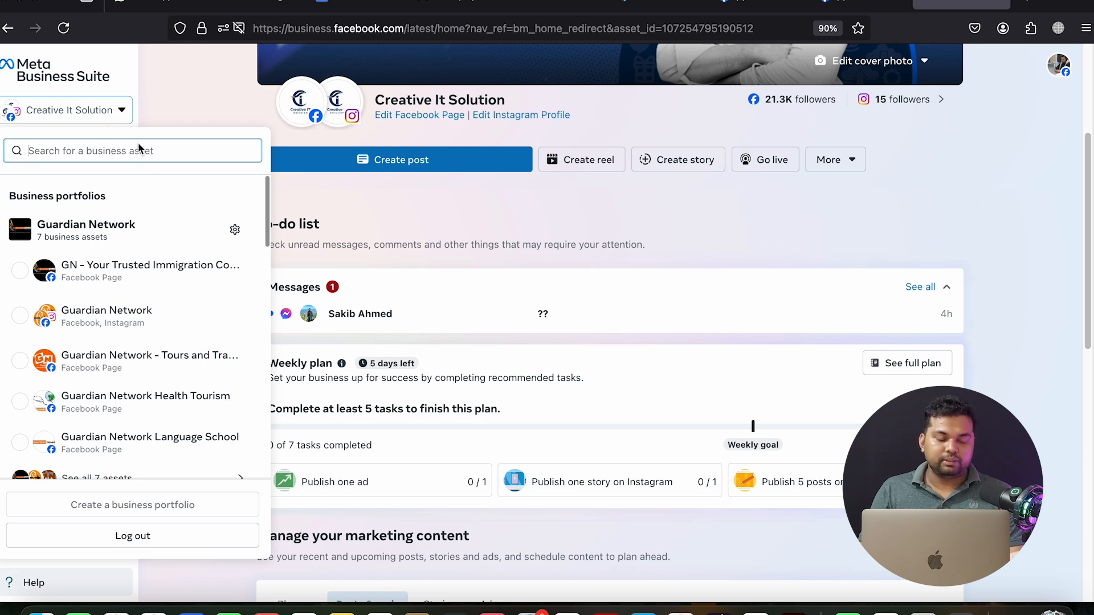
{"action": "left_click", "coordinate": [118, 114]}
{"action": "left_click", "coordinate": [119, 114]}
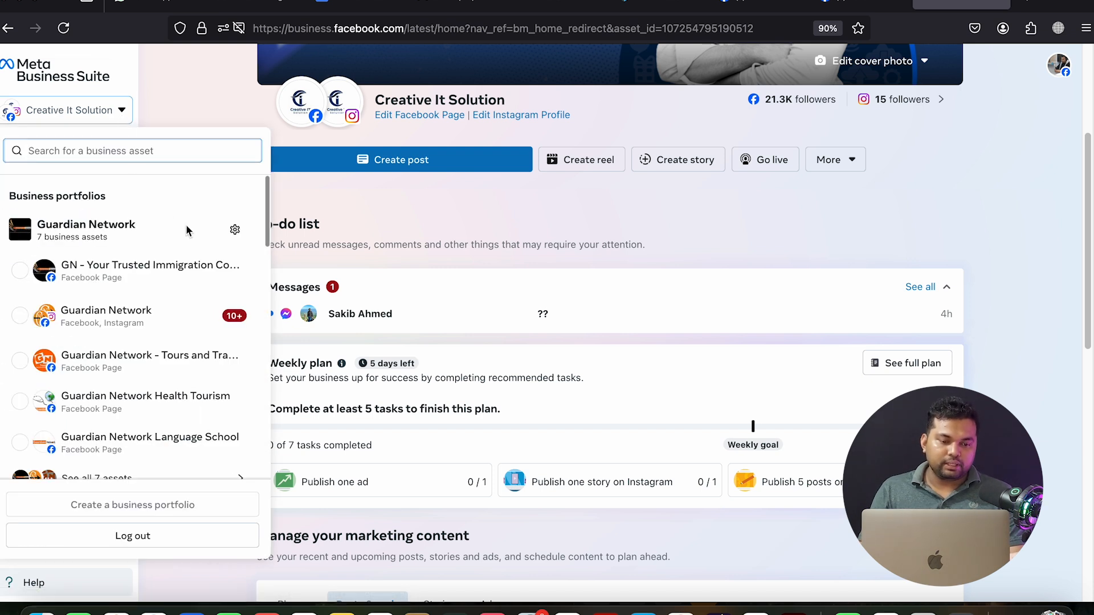
{"action": "scroll", "coordinate": [197, 231], "scroll_direction": "down", "scroll_amount": 2}
{"action": "scroll", "coordinate": [198, 235], "scroll_direction": "down", "scroll_amount": 20}
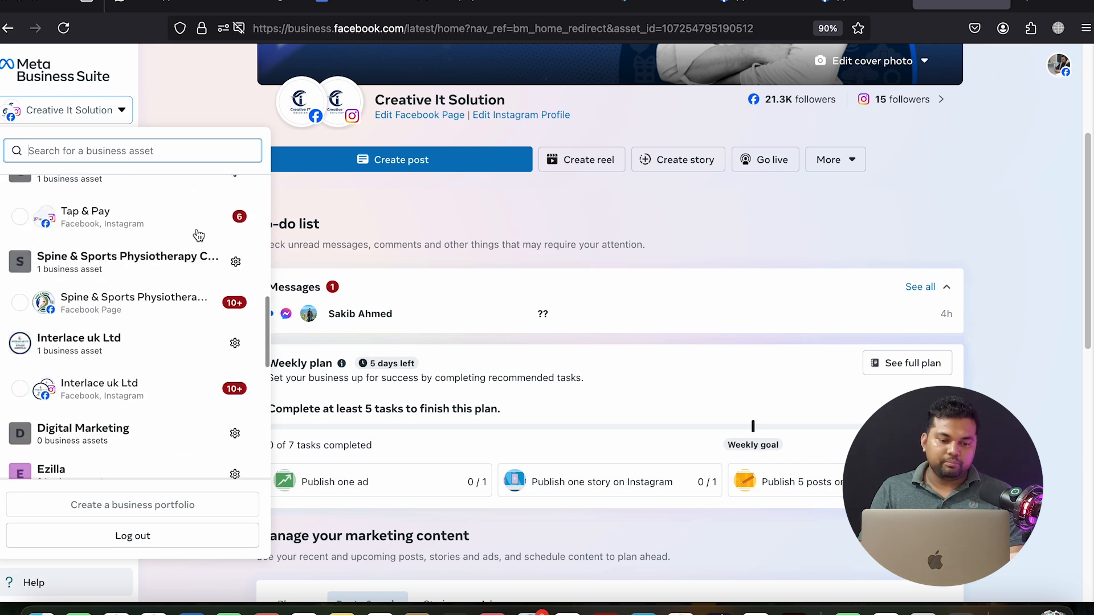
{"action": "scroll", "coordinate": [197, 234], "scroll_direction": "down", "scroll_amount": 1}
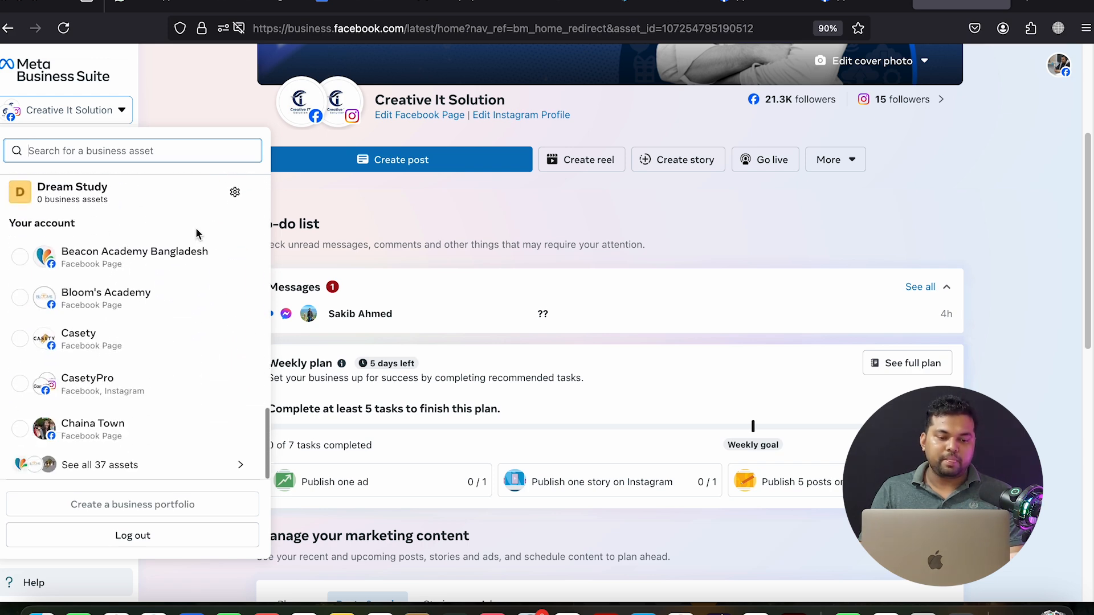
{"action": "scroll", "coordinate": [196, 233], "scroll_direction": "up", "scroll_amount": 15}
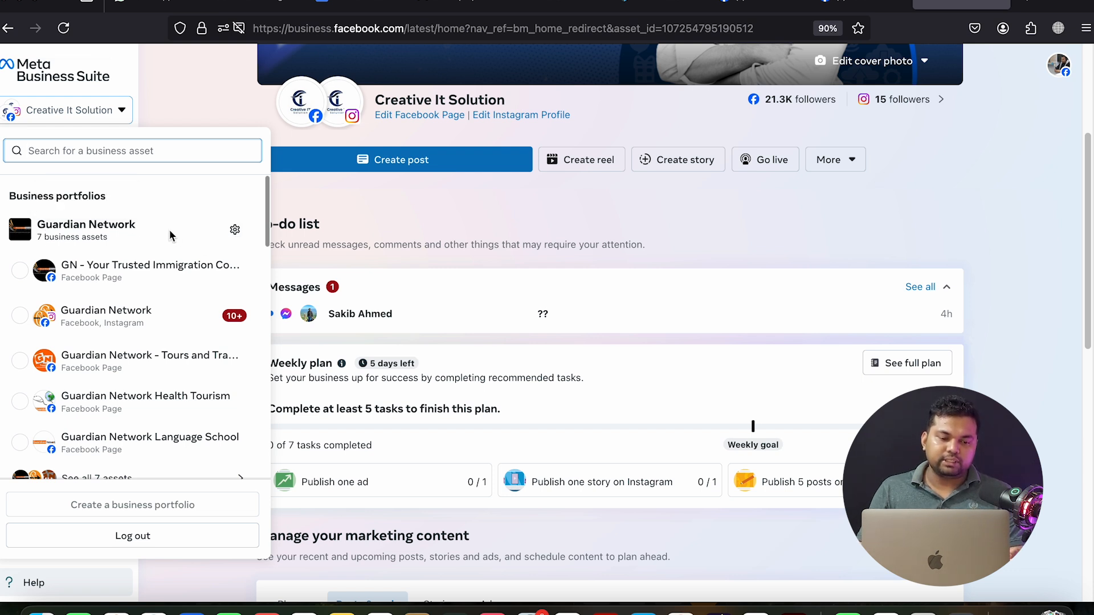
{"action": "scroll", "coordinate": [169, 223], "scroll_direction": "down", "scroll_amount": 5}
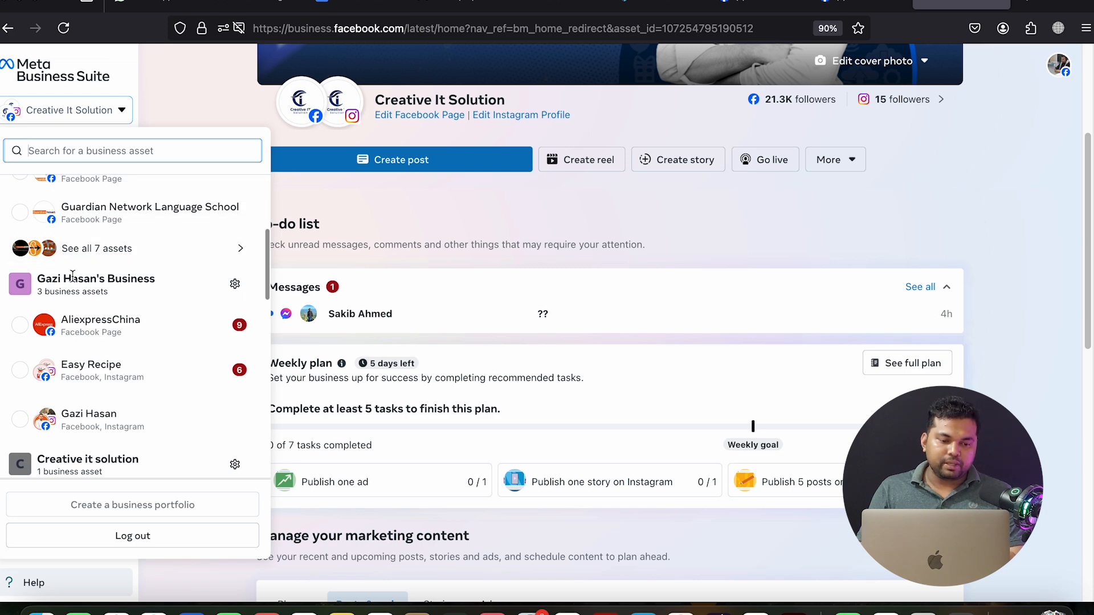
{"action": "scroll", "coordinate": [235, 288], "scroll_direction": "down", "scroll_amount": 5}
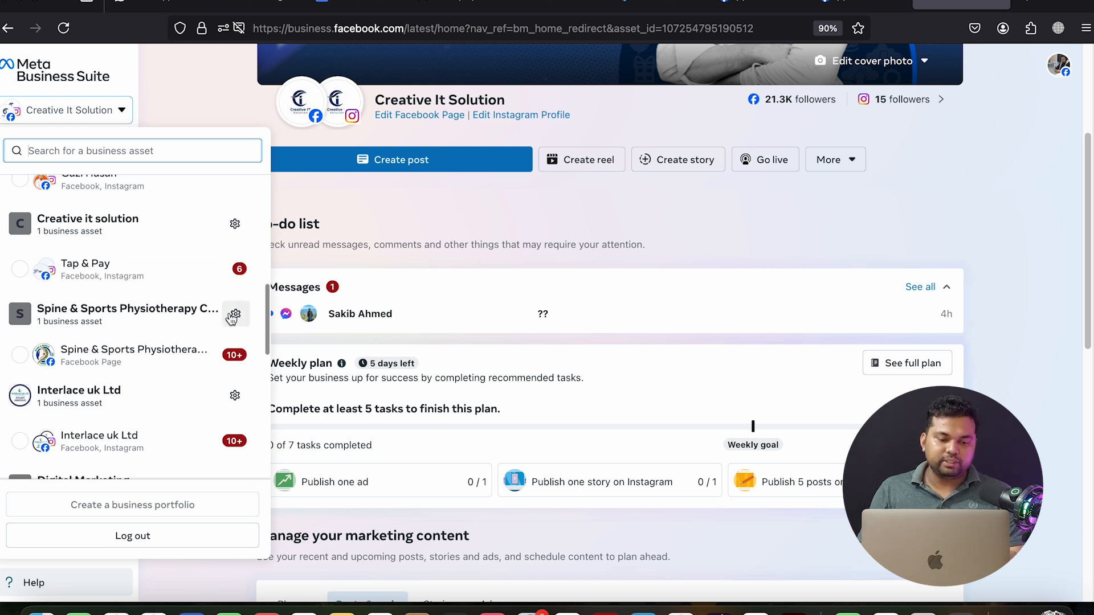
{"action": "scroll", "coordinate": [171, 308], "scroll_direction": "down", "scroll_amount": 4}
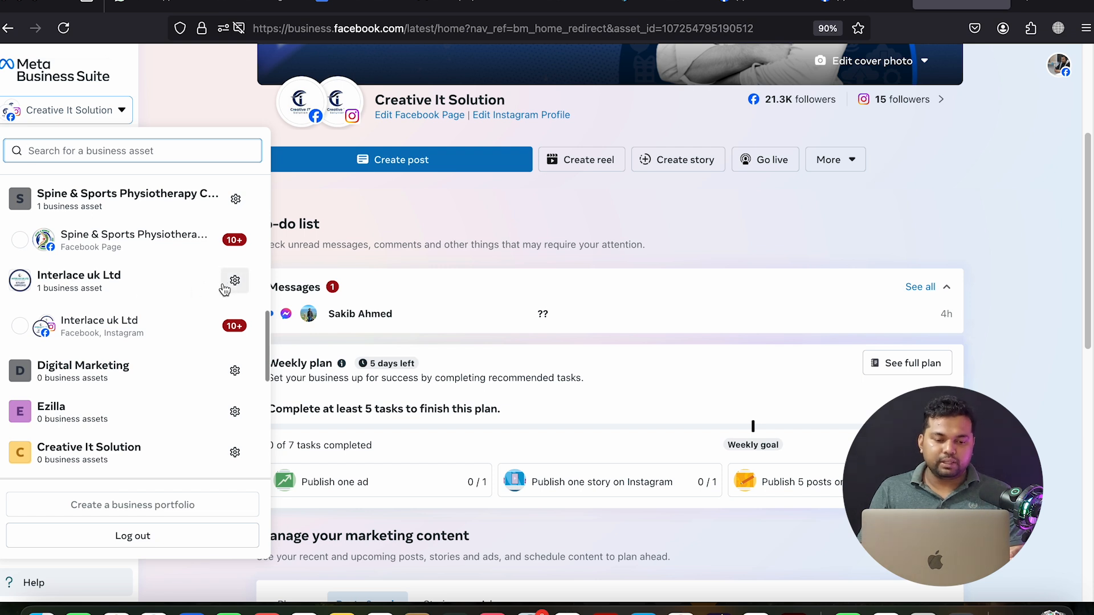
{"action": "scroll", "coordinate": [183, 293], "scroll_direction": "down", "scroll_amount": 3}
{"action": "scroll", "coordinate": [187, 395], "scroll_direction": "down", "scroll_amount": 2}
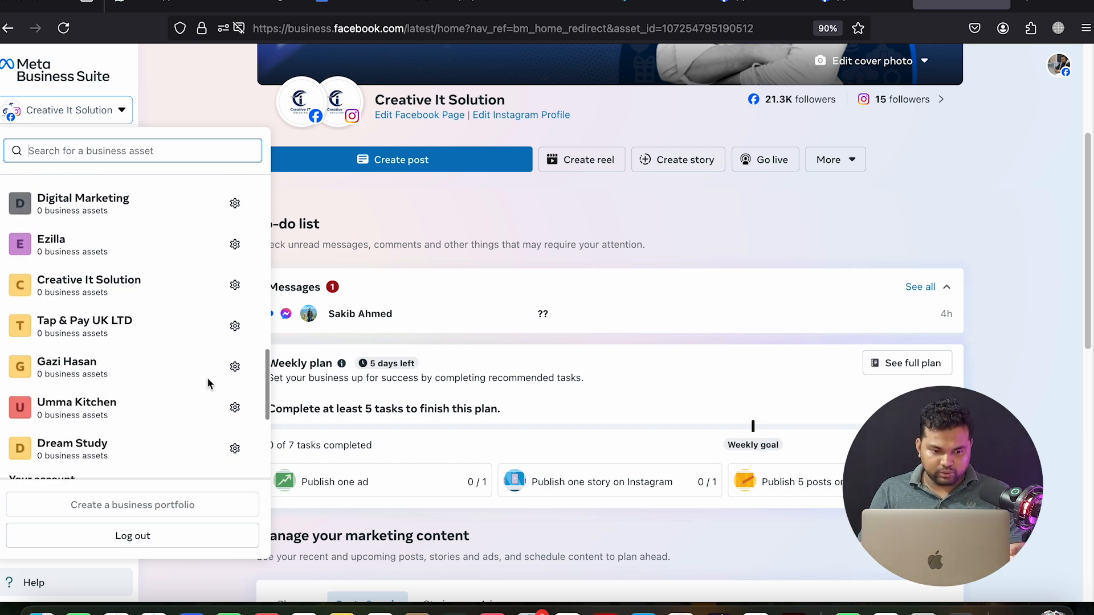
{"action": "scroll", "coordinate": [200, 365], "scroll_direction": "down", "scroll_amount": 3}
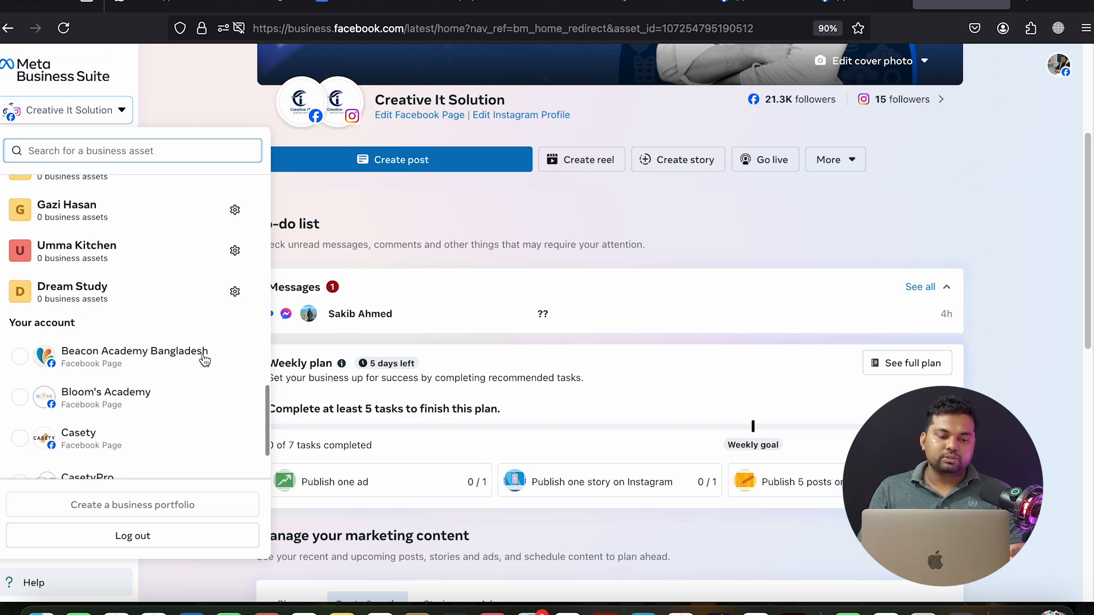
{"action": "scroll", "coordinate": [204, 360], "scroll_direction": "up", "scroll_amount": 2}
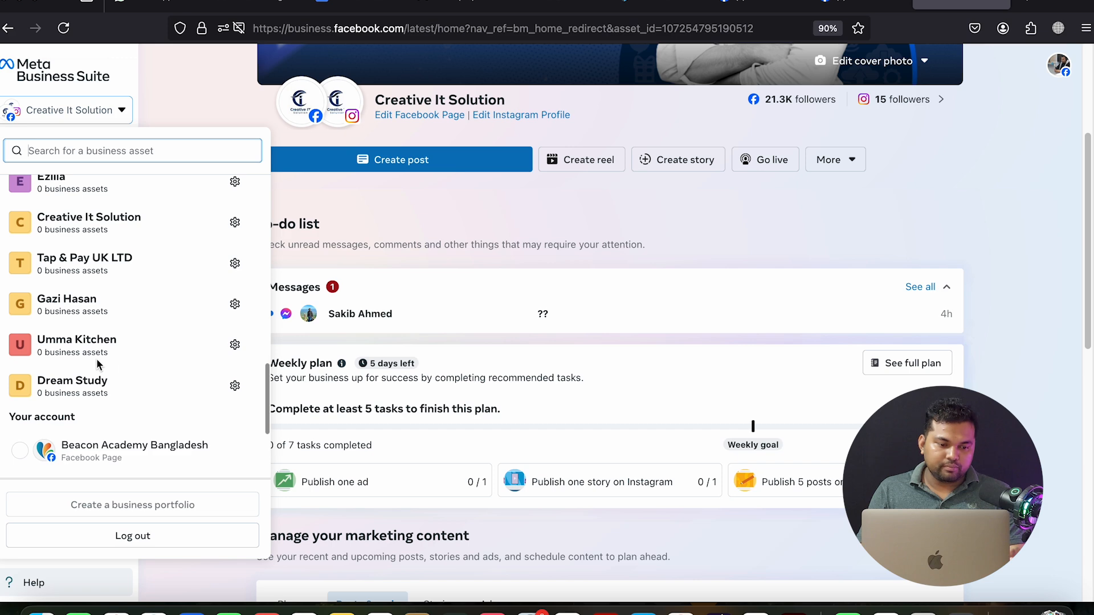
Open the Umma Kitchen portfolio's settings and expand Data Sources in the sidebar
{"action": "left_click", "coordinate": [237, 346]}
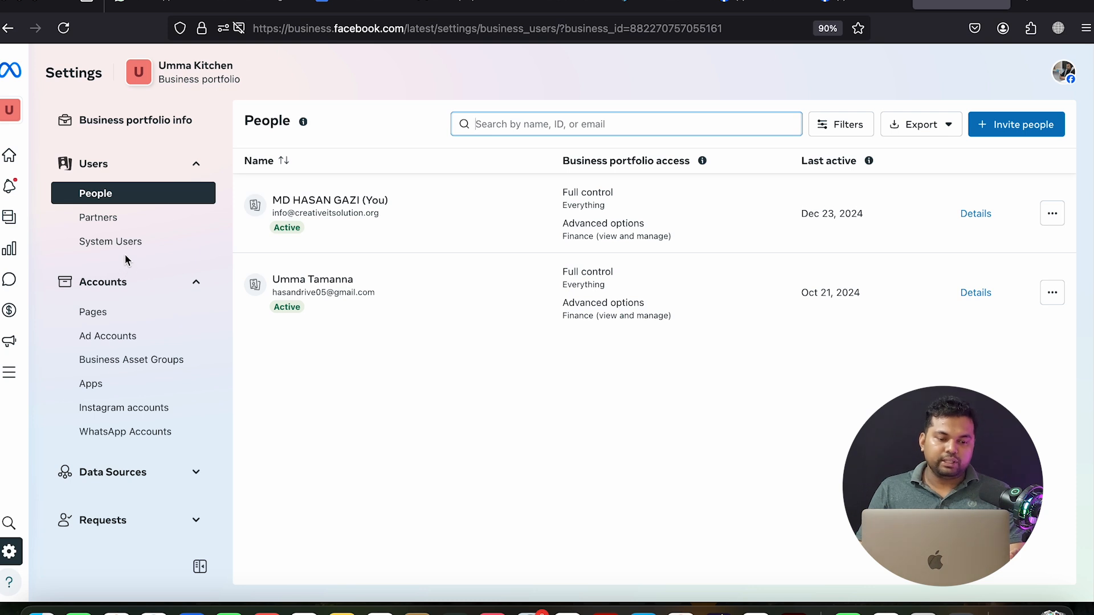
{"action": "scroll", "coordinate": [124, 254], "scroll_direction": "down", "scroll_amount": 2}
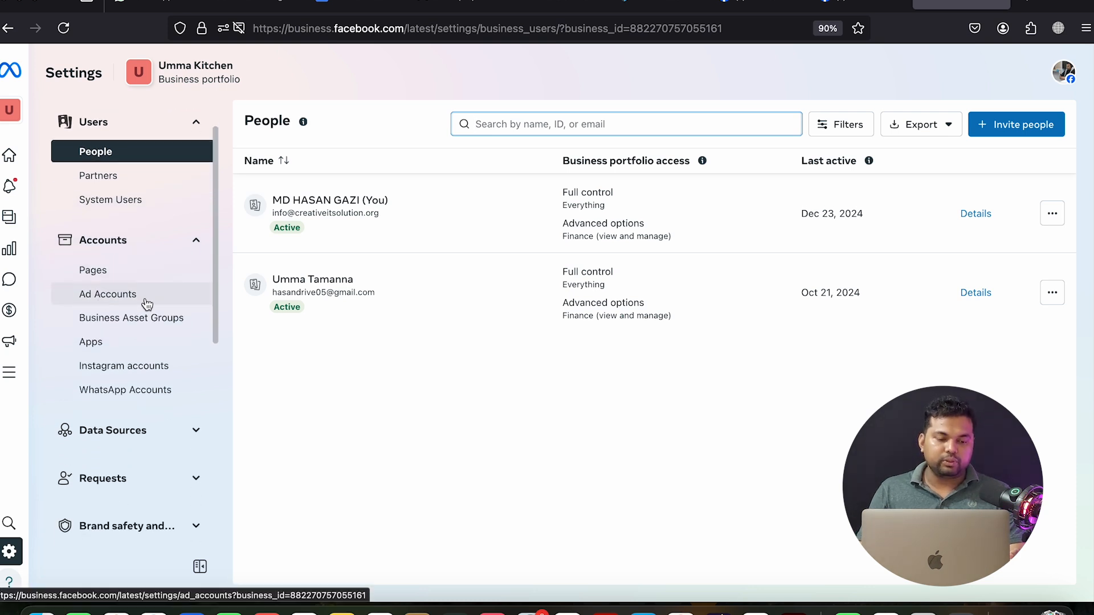
{"action": "scroll", "coordinate": [159, 320], "scroll_direction": "down", "scroll_amount": 5}
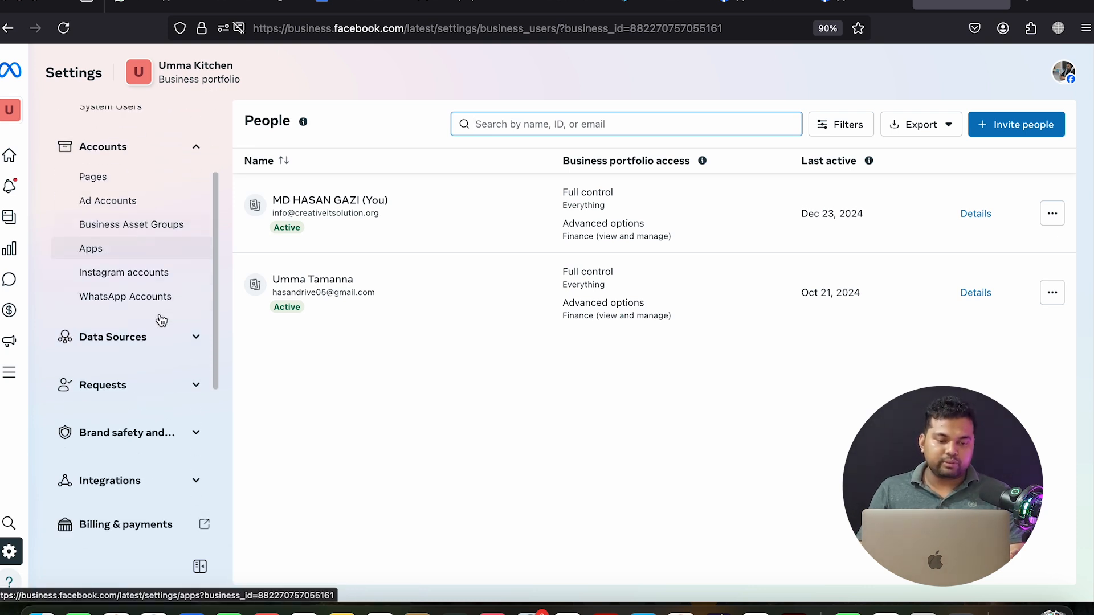
{"action": "left_click", "coordinate": [197, 263]}
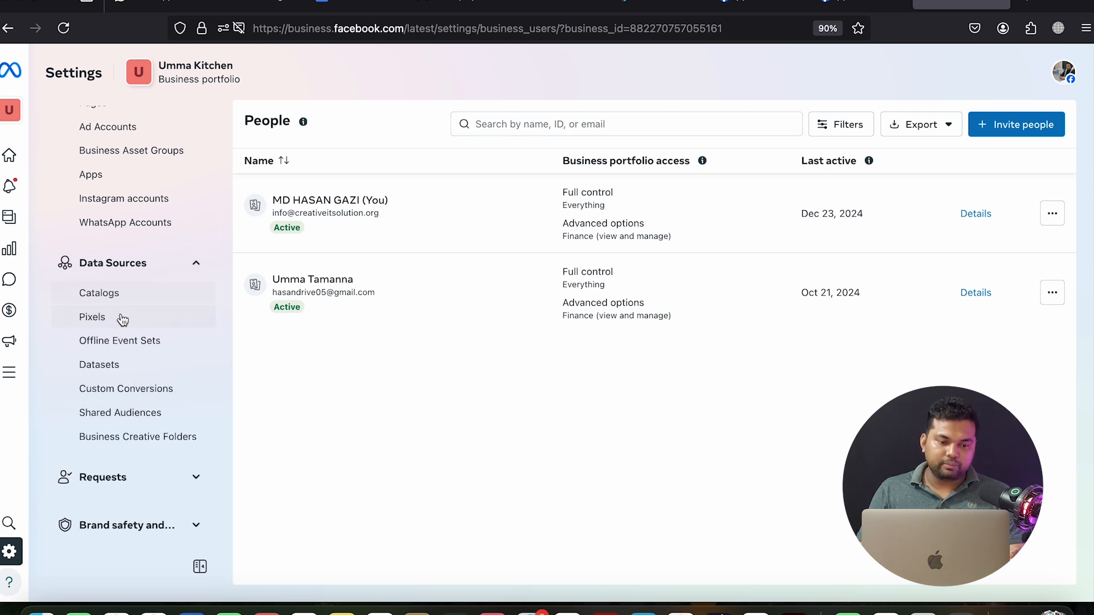
{"action": "scroll", "coordinate": [111, 327], "scroll_direction": "up", "scroll_amount": 4}
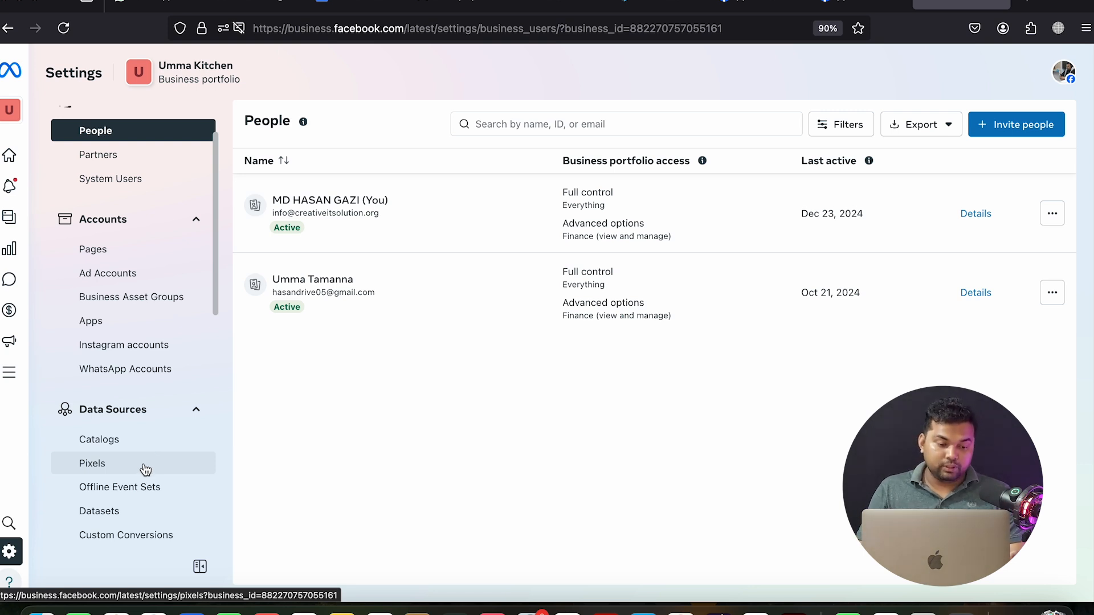
Go to Pixels under Data Sources, then on to the empty Datasets page
{"action": "left_click", "coordinate": [112, 468]}
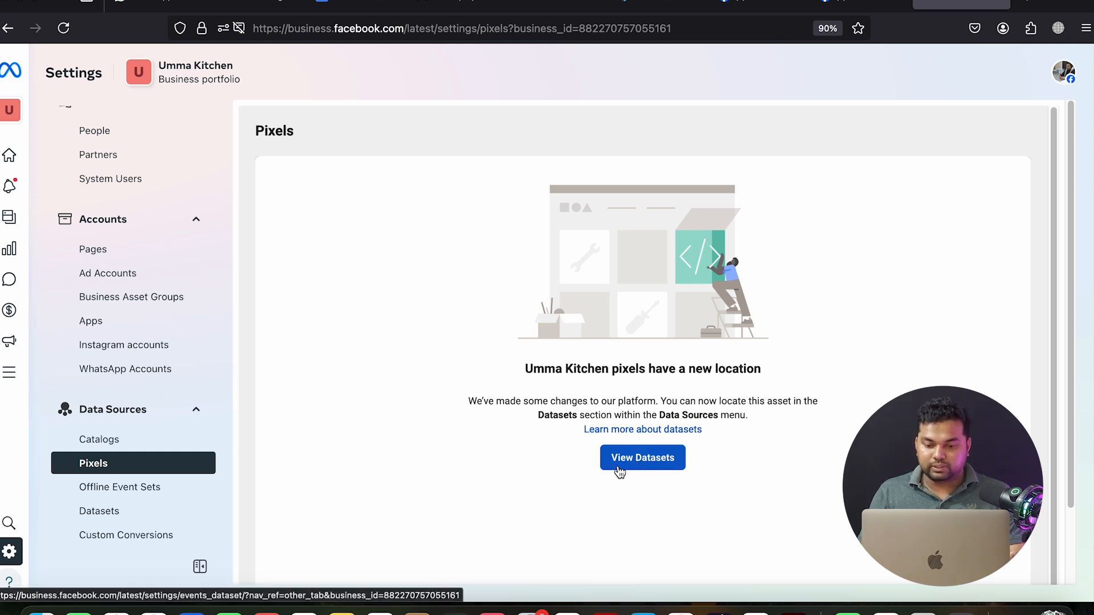
{"action": "left_click", "coordinate": [644, 463]}
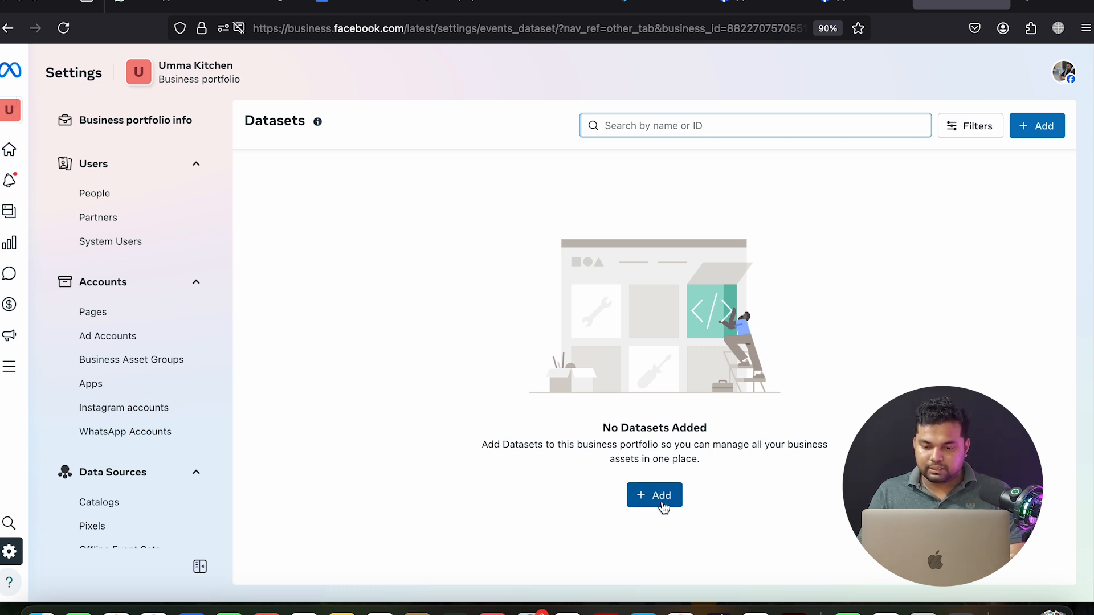
Add a new dataset named 'elife' from the Datasets page
{"action": "left_click", "coordinate": [1035, 130]}
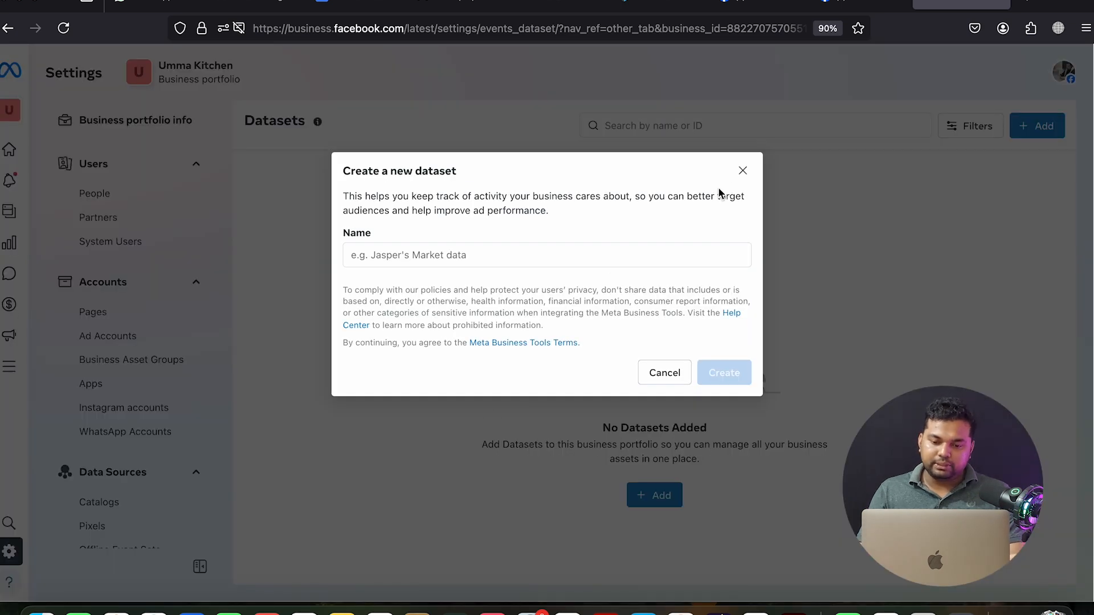
{"action": "left_click", "coordinate": [743, 171]}
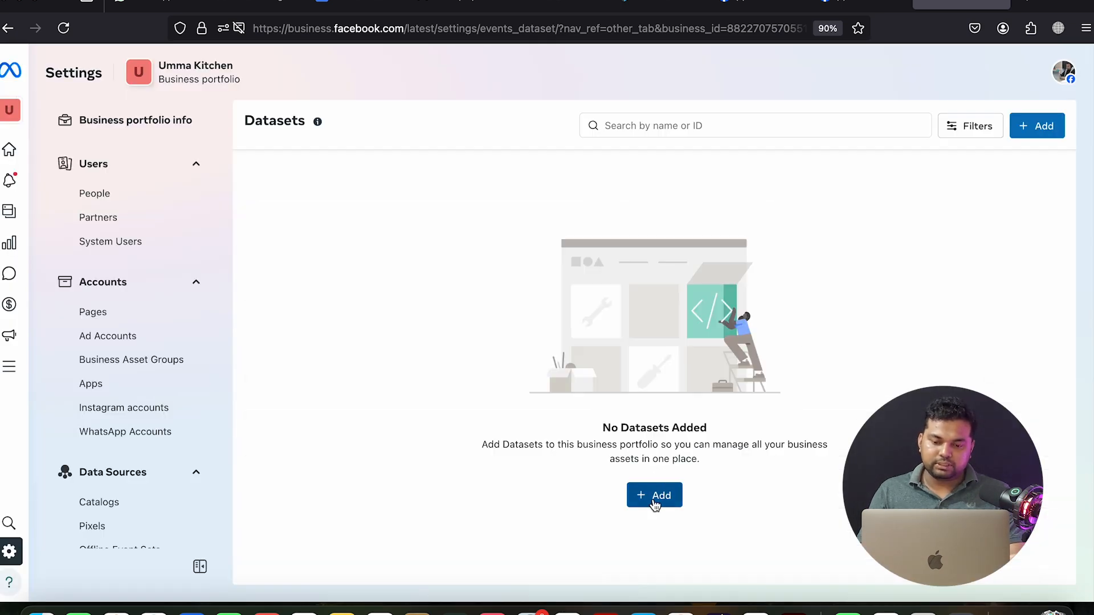
{"action": "left_click", "coordinate": [656, 505]}
{"action": "left_click", "coordinate": [437, 257]}
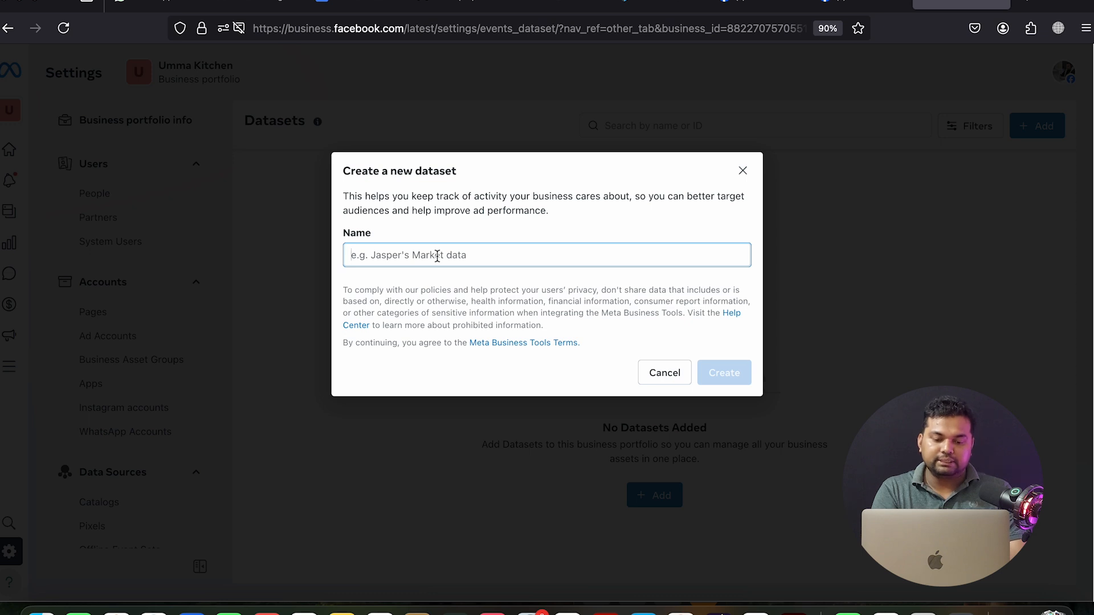
{"action": "key", "text": "super+v"}
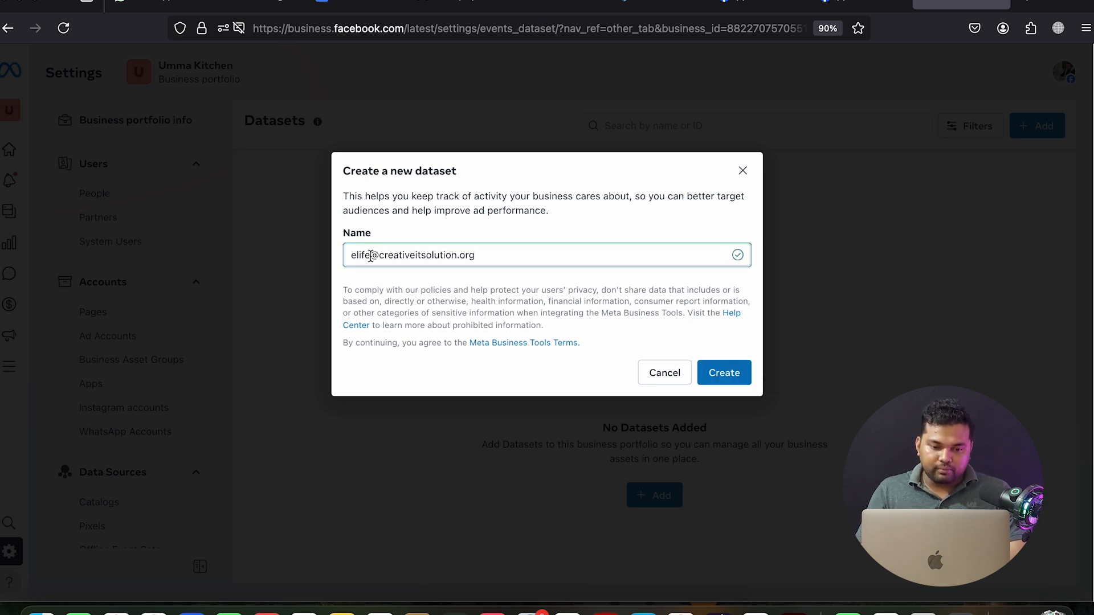
{"action": "left_click_drag", "start_coordinate": [374, 257], "coordinate": [569, 251]}
{"action": "key", "text": "BackSpace"}
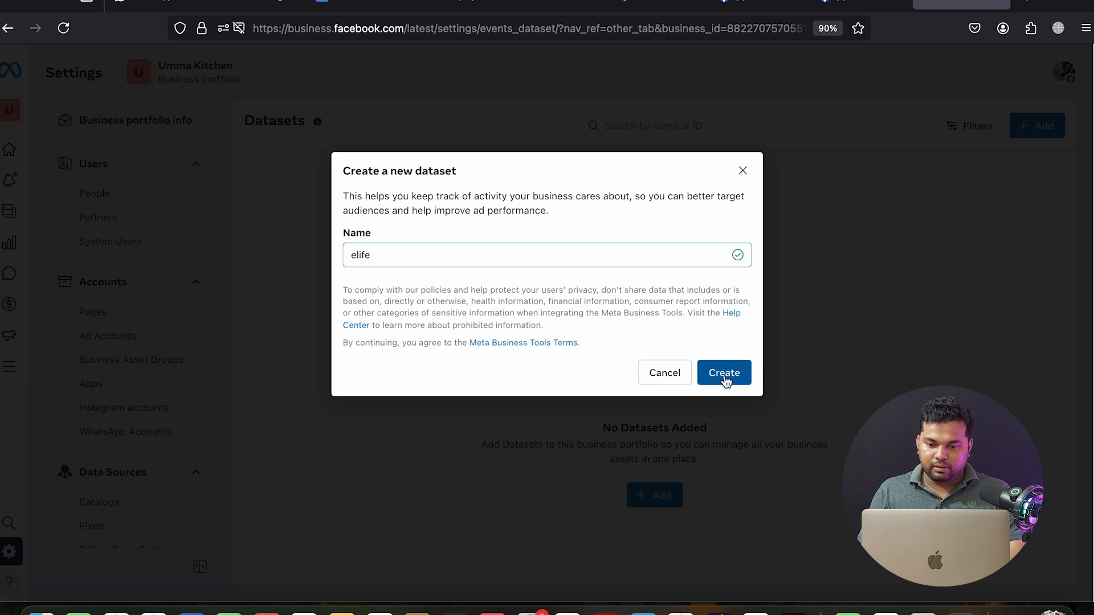
{"action": "left_click", "coordinate": [724, 374]}
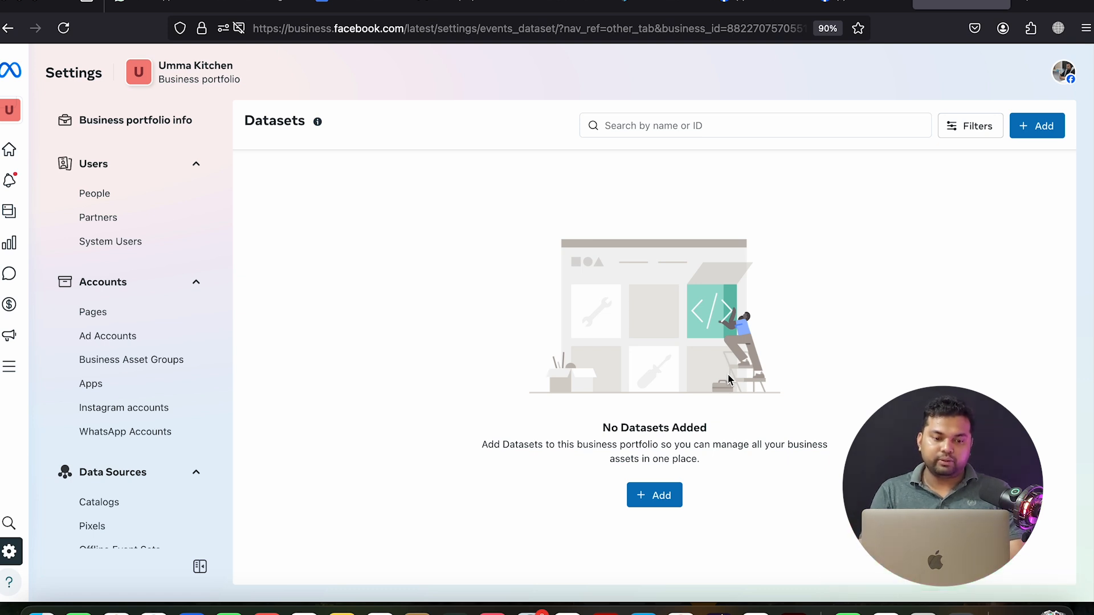
Reload Datasets to show elife, select its dataset ID, and go to the WordPress dashboard
{"action": "left_click", "coordinate": [63, 28]}
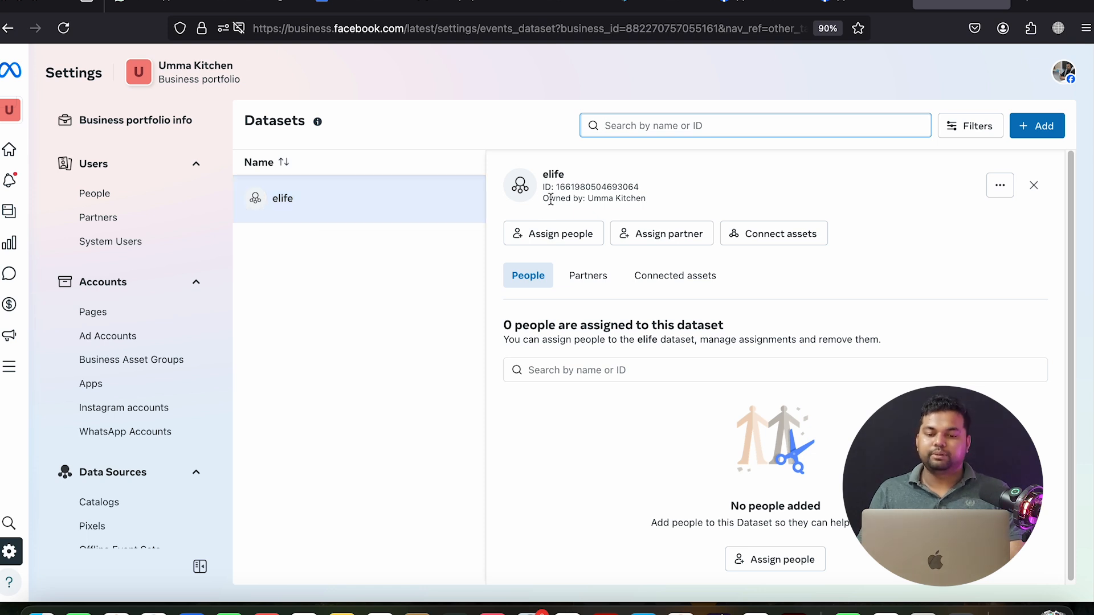
{"action": "double_click", "coordinate": [571, 188]}
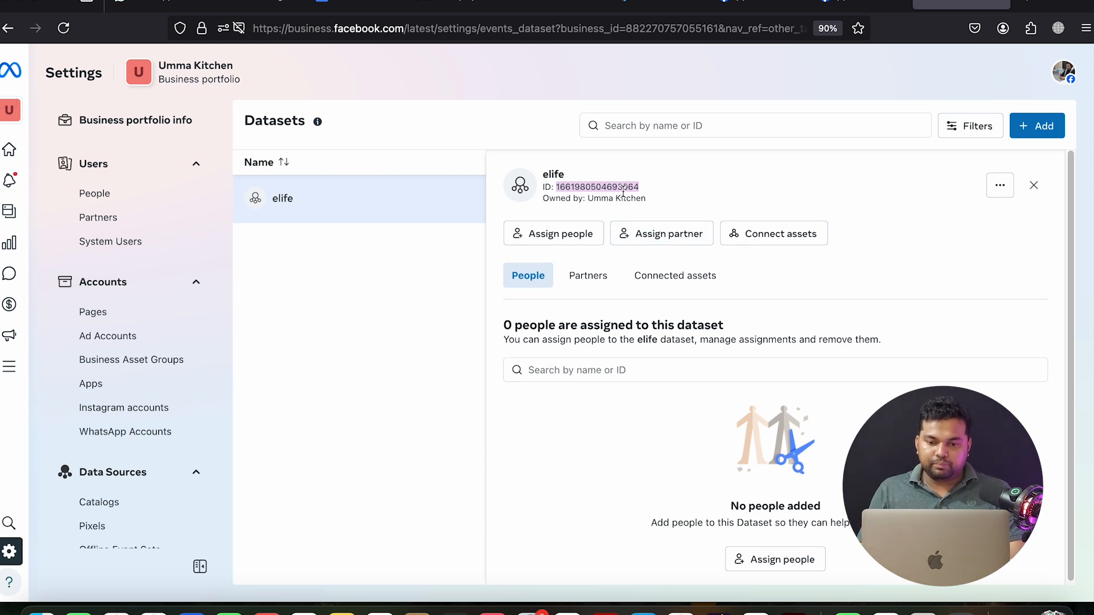
{"action": "scroll", "coordinate": [623, 193], "scroll_direction": "down", "scroll_amount": 1}
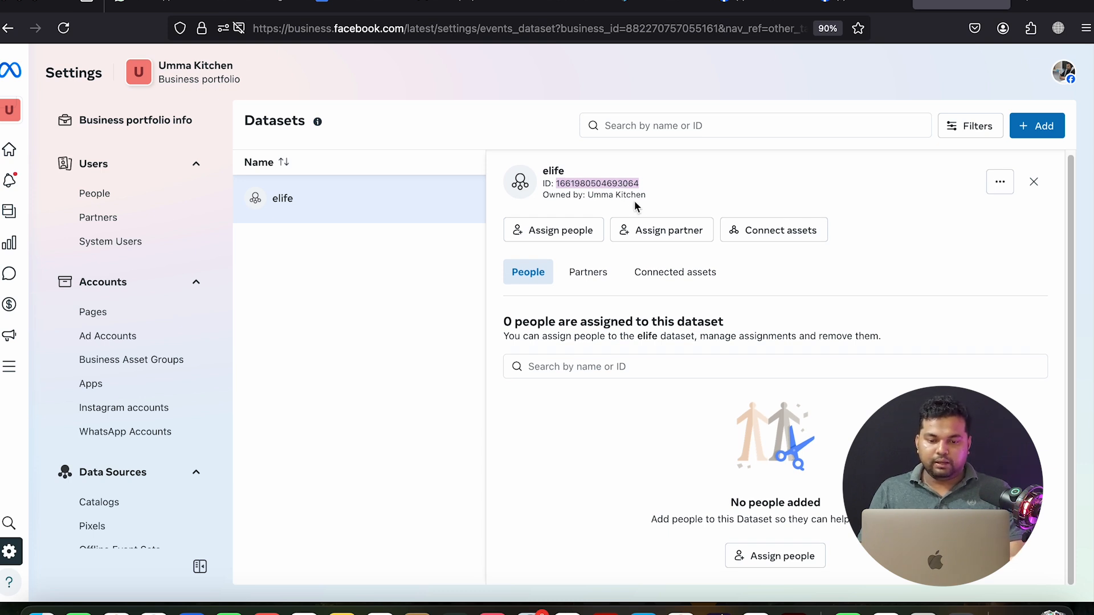
{"action": "scroll", "coordinate": [636, 205], "scroll_direction": "up", "scroll_amount": 1}
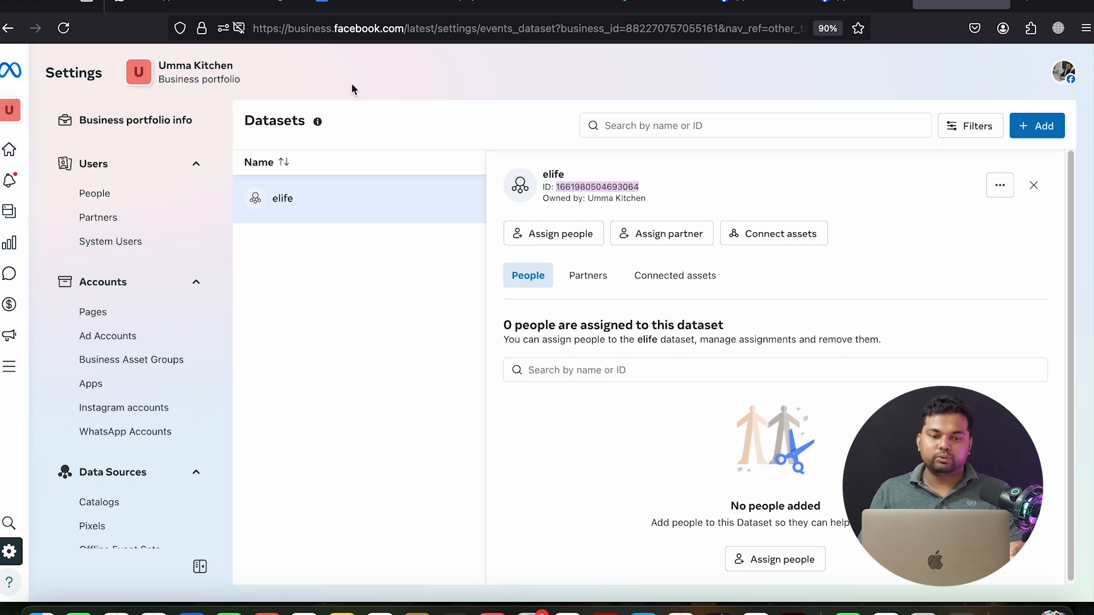
{"action": "left_click", "coordinate": [256, 5]}
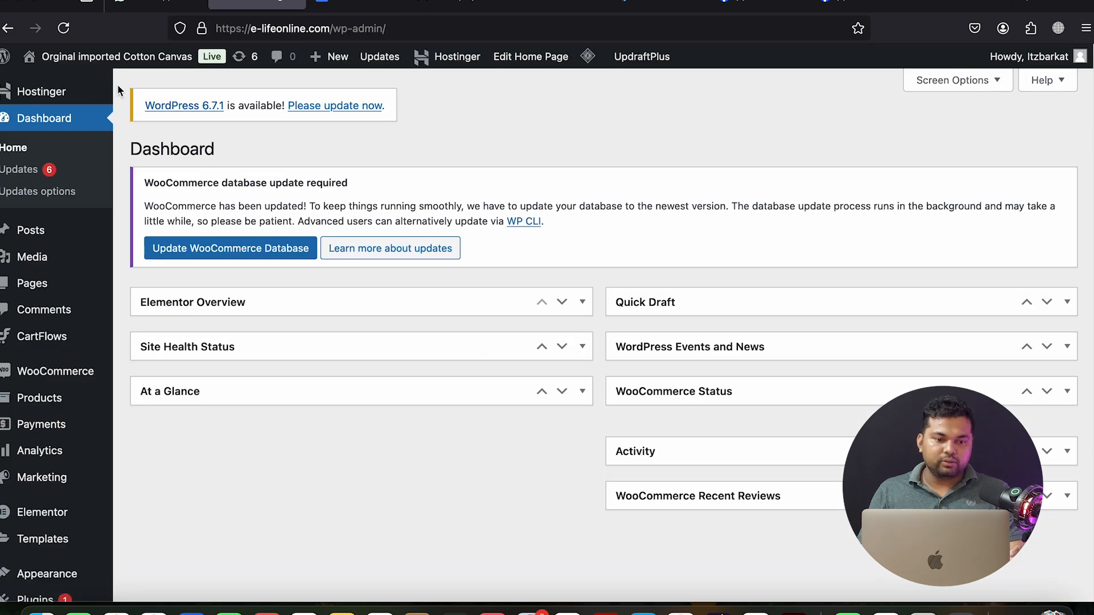
{"action": "mouse_move", "coordinate": [77, 60]}
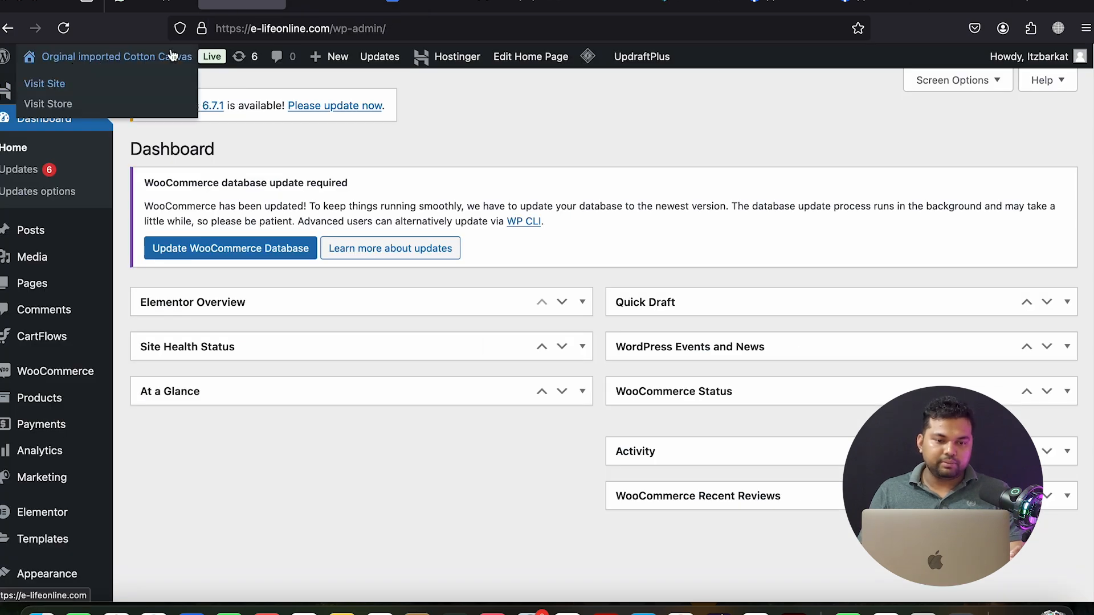
{"action": "left_click", "coordinate": [325, 6]}
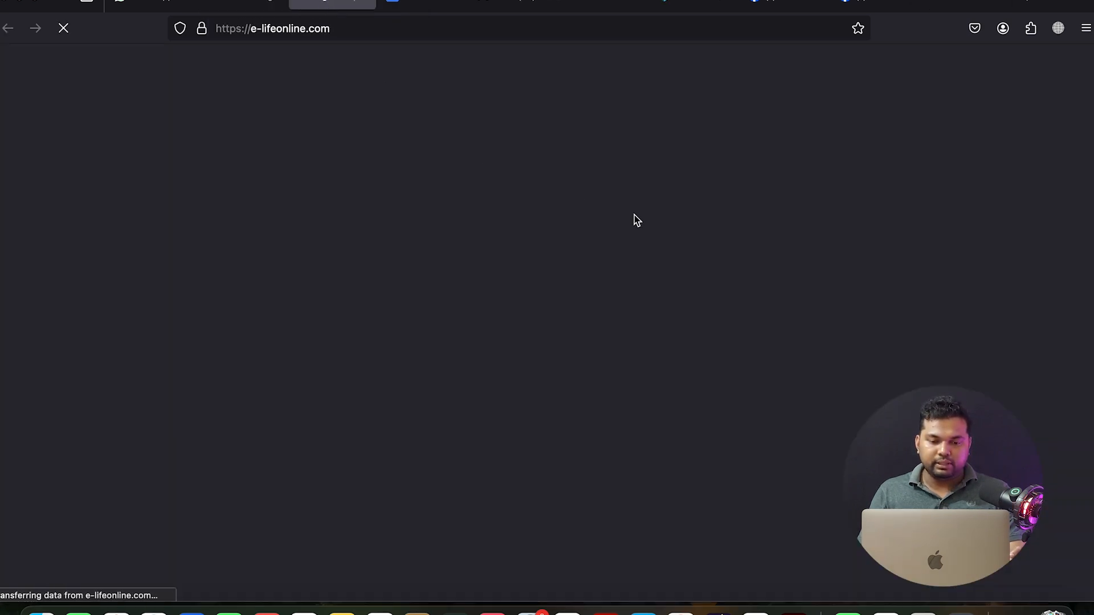
{"action": "scroll", "coordinate": [611, 253], "scroll_direction": "down", "scroll_amount": 5}
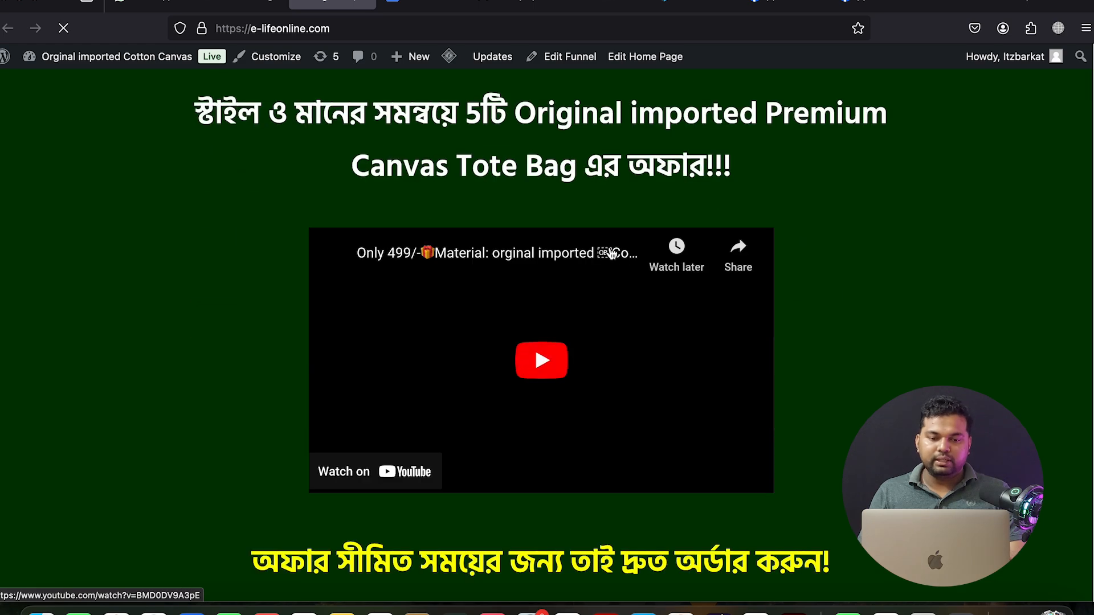
{"action": "scroll", "coordinate": [611, 253], "scroll_direction": "down", "scroll_amount": 15}
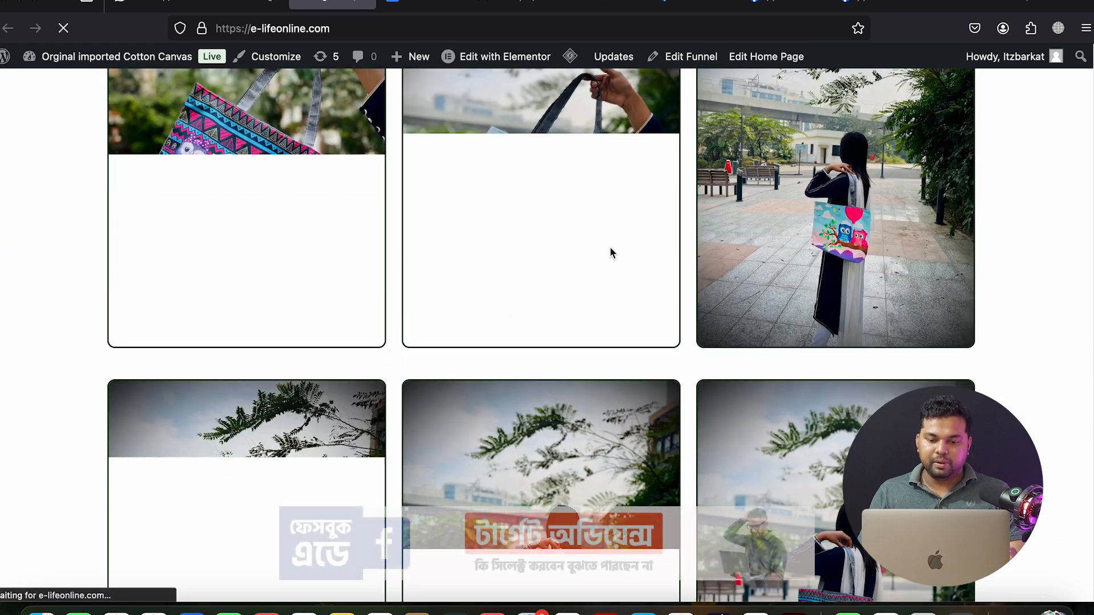
{"action": "scroll", "coordinate": [610, 252], "scroll_direction": "down", "scroll_amount": 15}
{"action": "left_click", "coordinate": [610, 248]}
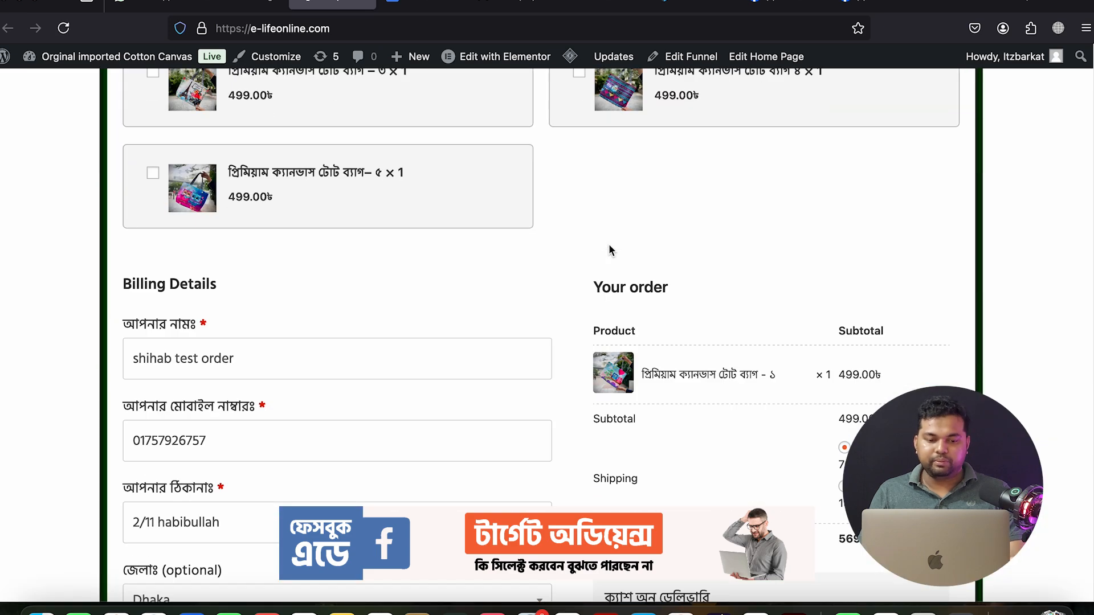
{"action": "scroll", "coordinate": [609, 250], "scroll_direction": "down", "scroll_amount": 5}
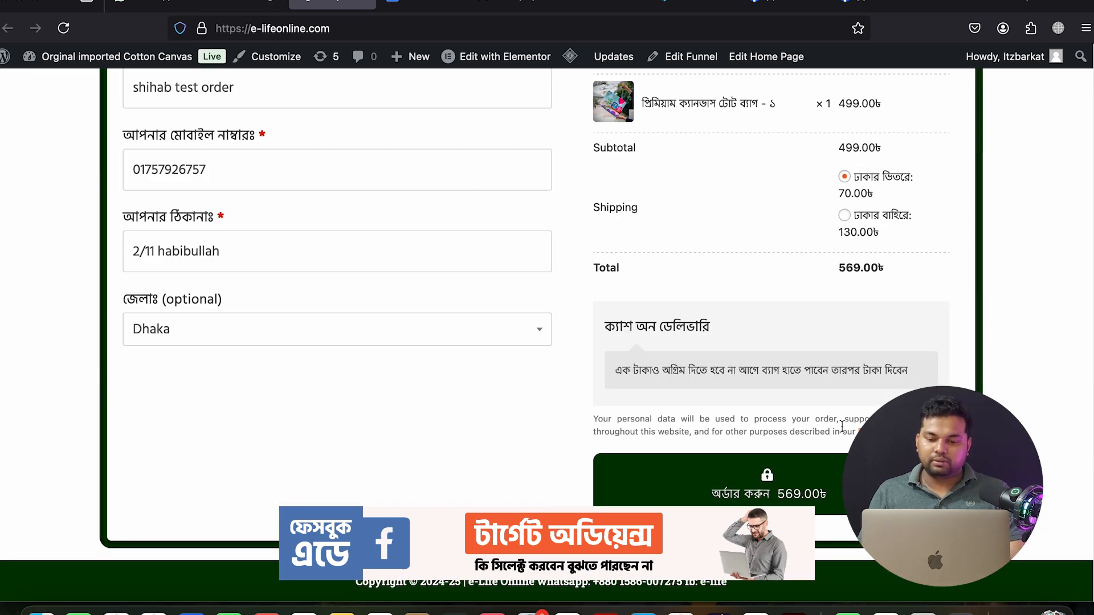
{"action": "left_click", "coordinate": [257, 6]}
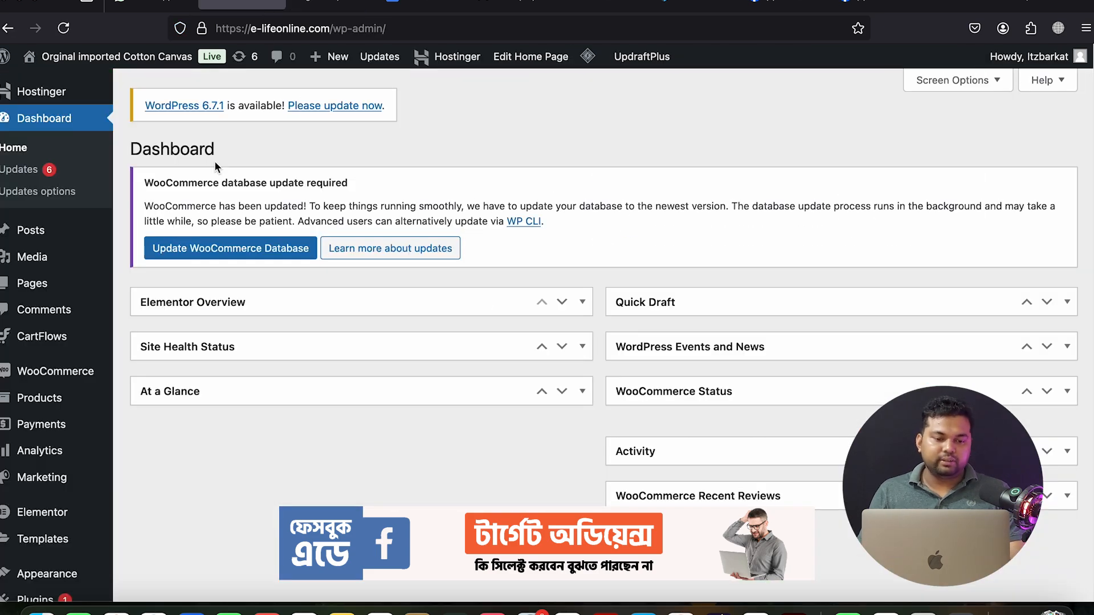
{"action": "mouse_move", "coordinate": [60, 229]}
{"action": "scroll", "coordinate": [60, 230], "scroll_direction": "down", "scroll_amount": 1}
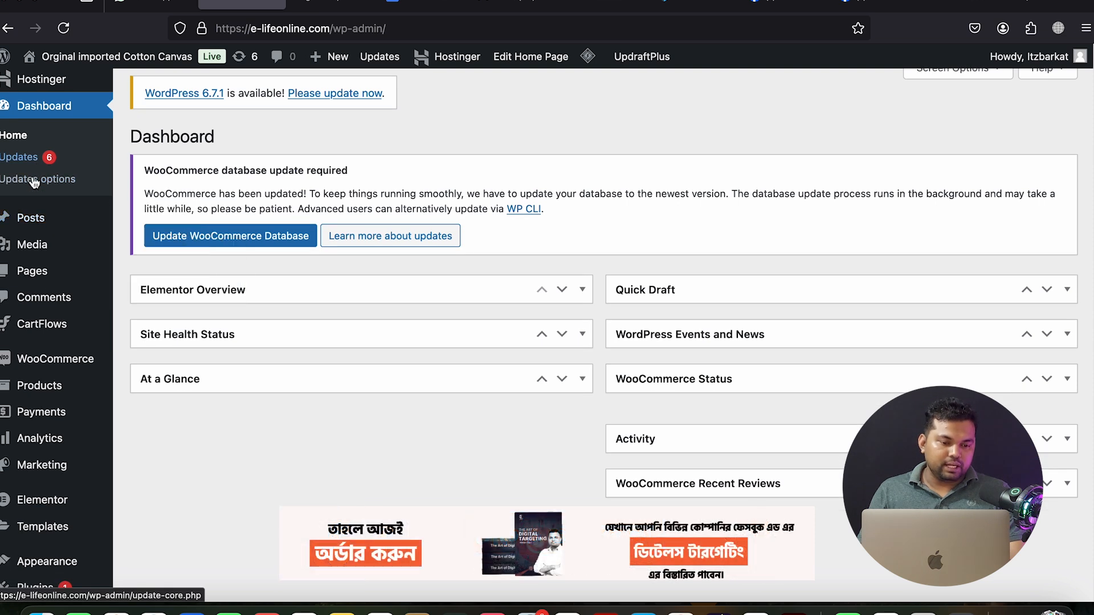
{"action": "mouse_move", "coordinate": [45, 331]}
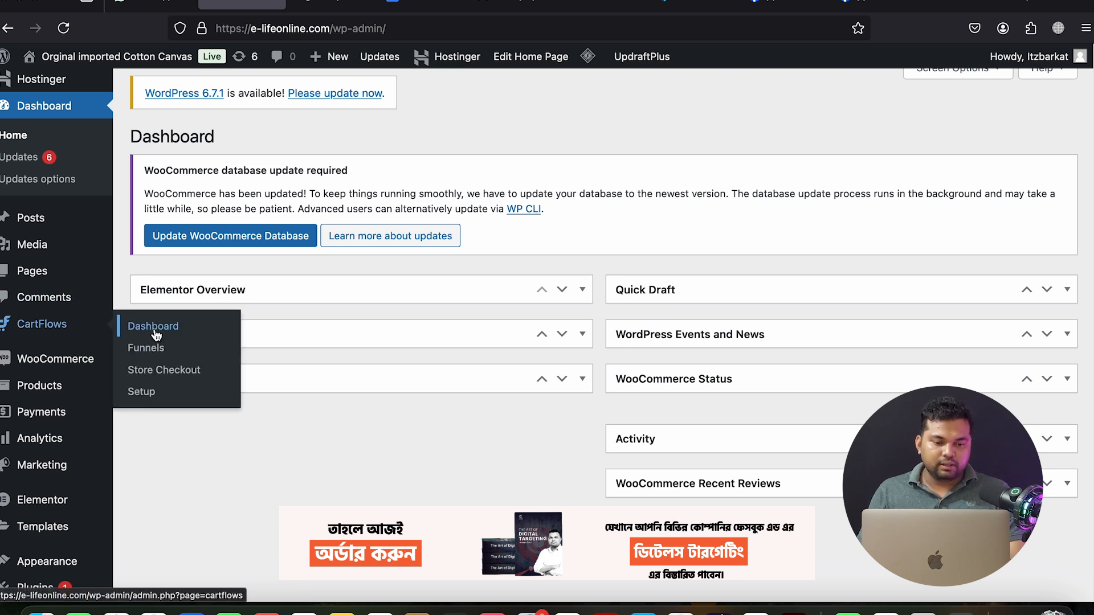
In CartFlows Global Settings > Integrations, expand Facebook Pixel and enable it for CartFlows pages
{"action": "left_click", "coordinate": [151, 349]}
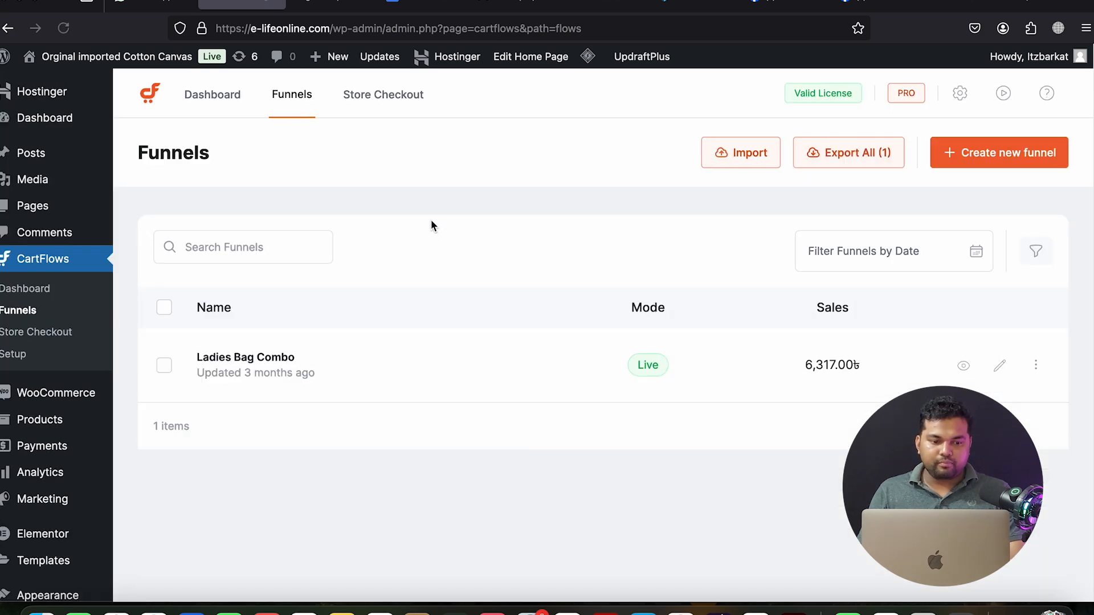
{"action": "left_click", "coordinate": [961, 94]}
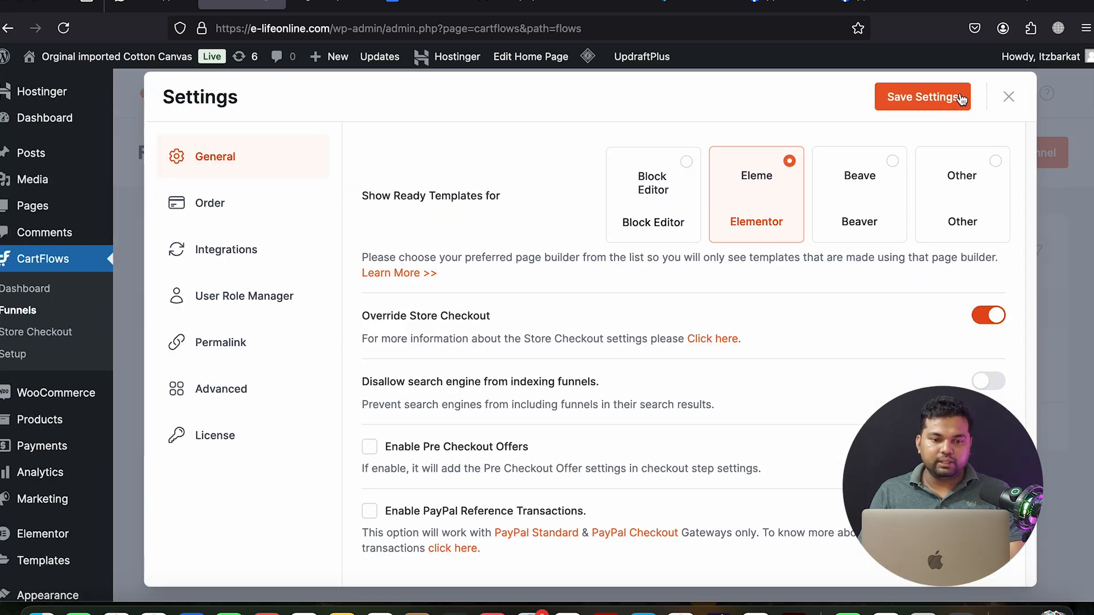
{"action": "left_click", "coordinate": [222, 257]}
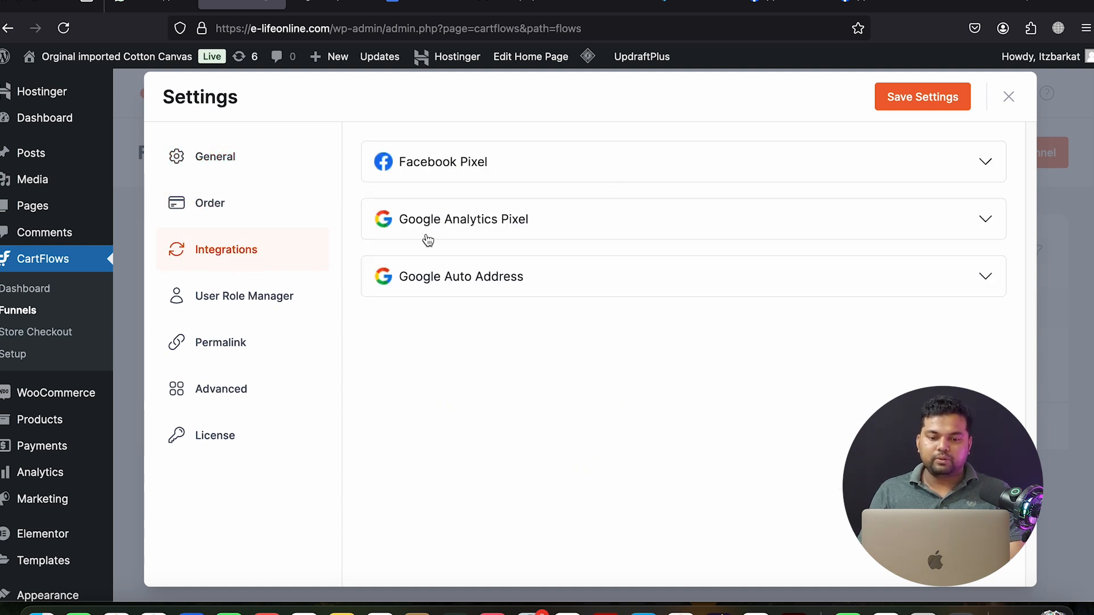
{"action": "left_click", "coordinate": [779, 175]}
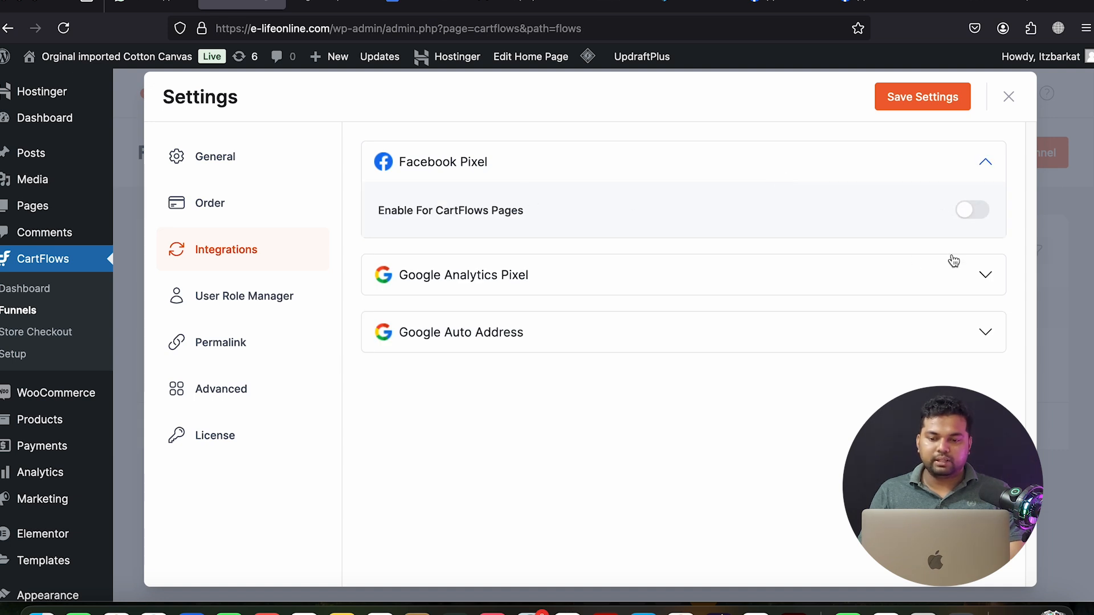
{"action": "left_click", "coordinate": [972, 217]}
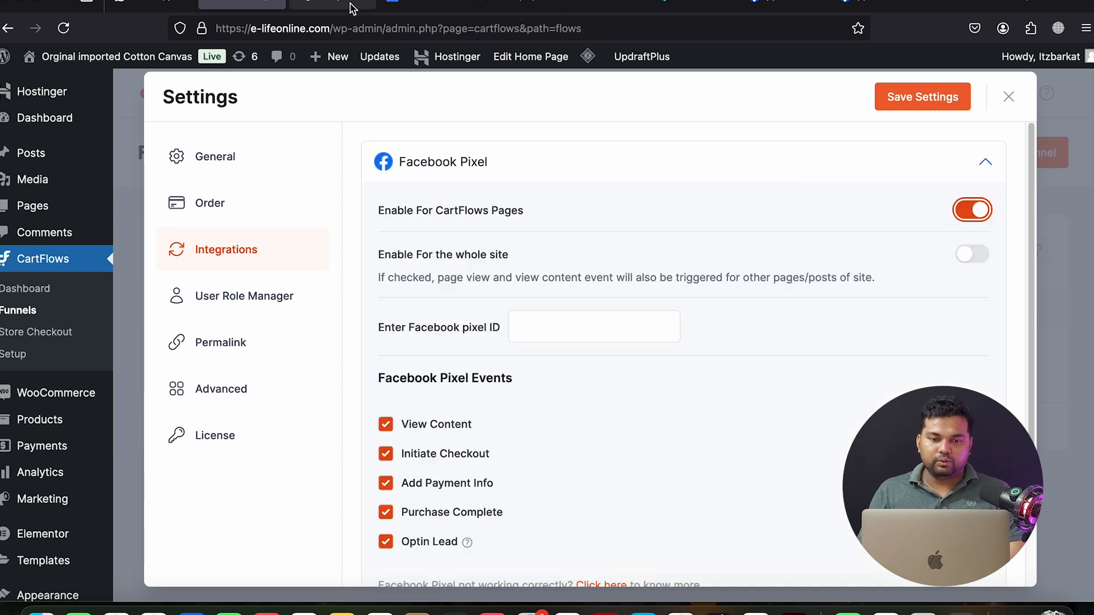
Copy the elife dataset ID from the Meta datasets page
{"action": "left_click", "coordinate": [346, 8]}
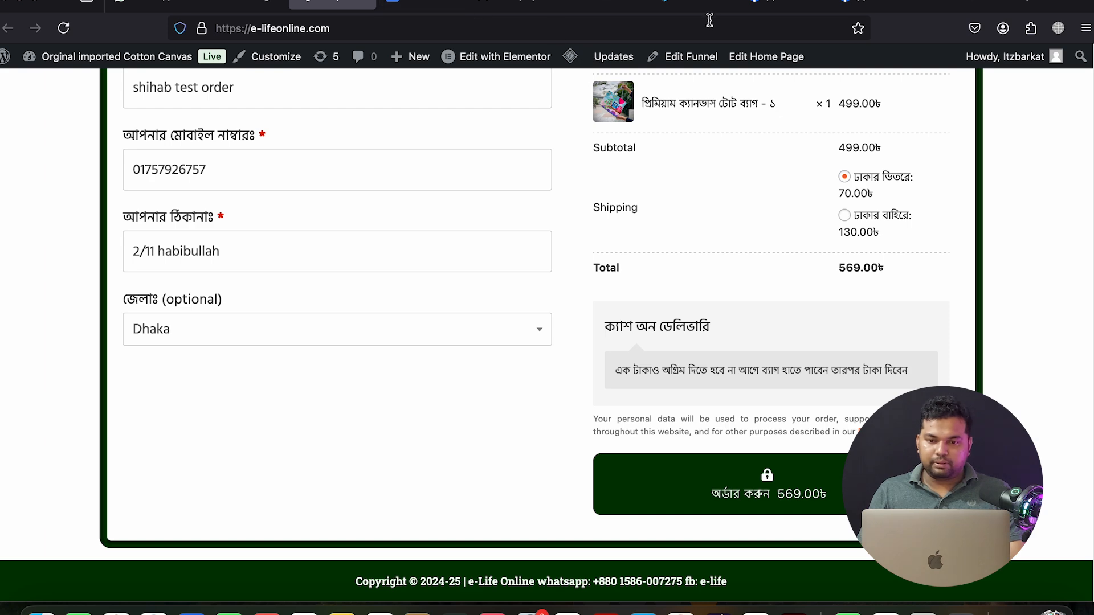
{"action": "left_click", "coordinate": [872, 7]}
{"action": "left_click", "coordinate": [964, 7]}
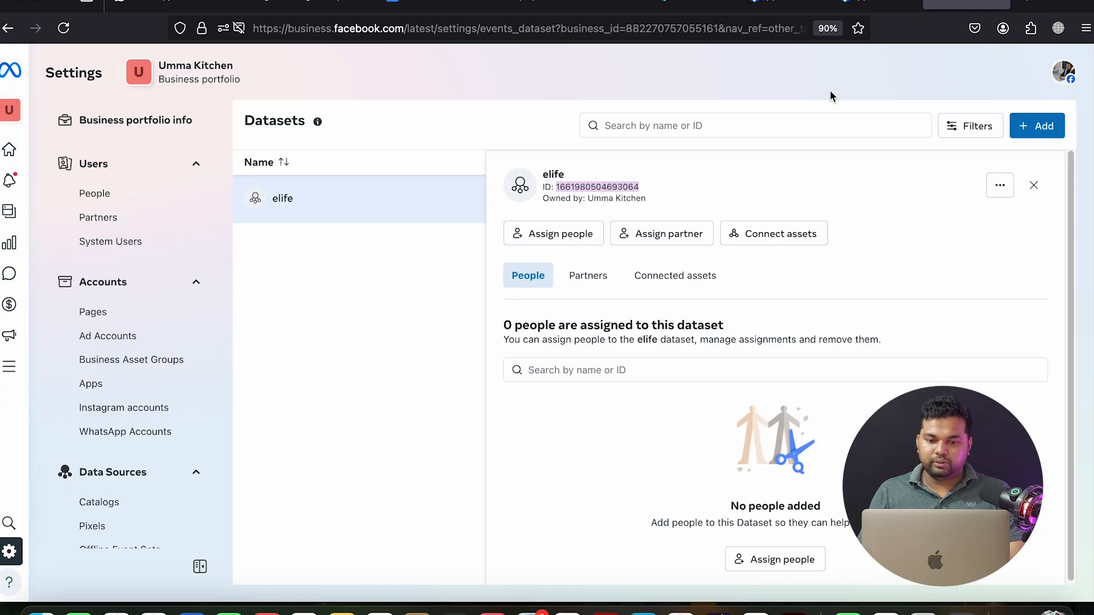
{"action": "right_click", "coordinate": [592, 187]}
{"action": "left_click", "coordinate": [612, 194]}
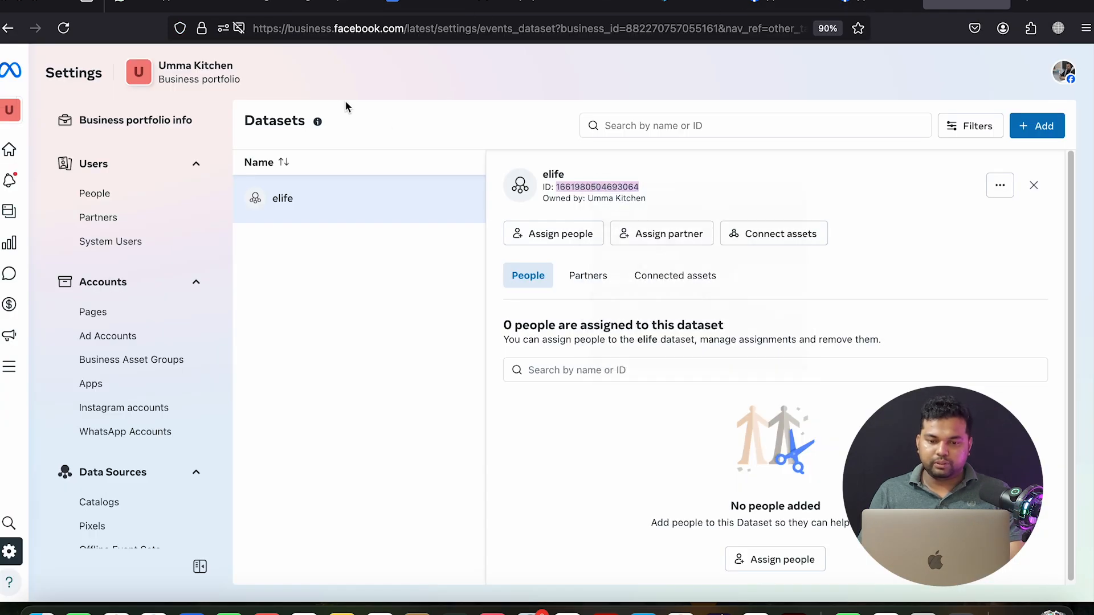
Paste the dataset ID into the CartFlows Facebook pixel ID field and save
{"action": "left_click", "coordinate": [235, 11]}
{"action": "left_click", "coordinate": [524, 326]}
{"action": "right_click", "coordinate": [528, 326]}
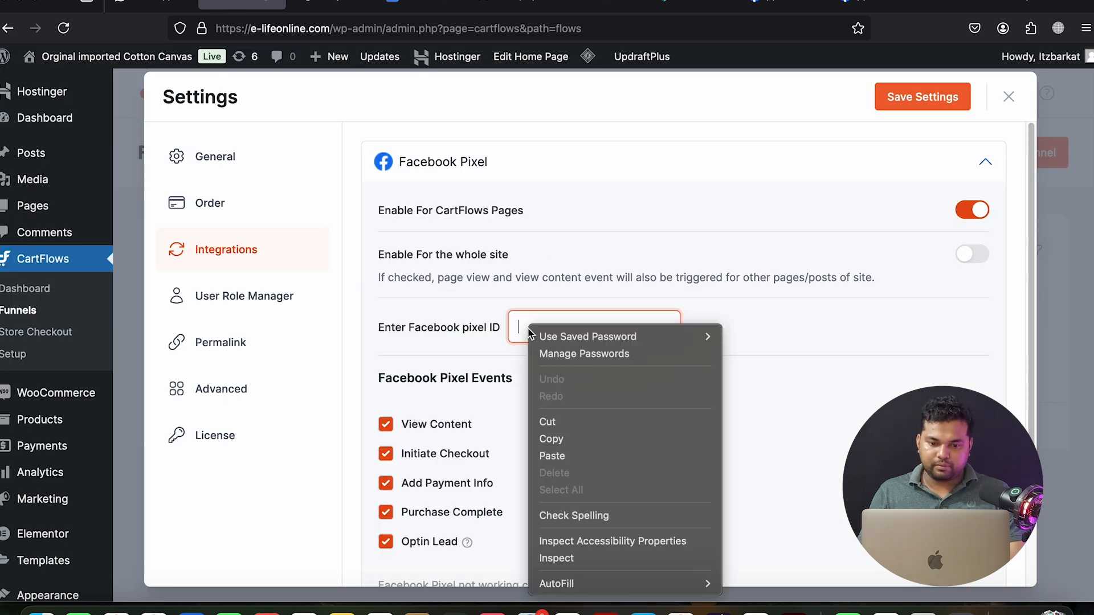
{"action": "left_click", "coordinate": [553, 456]}
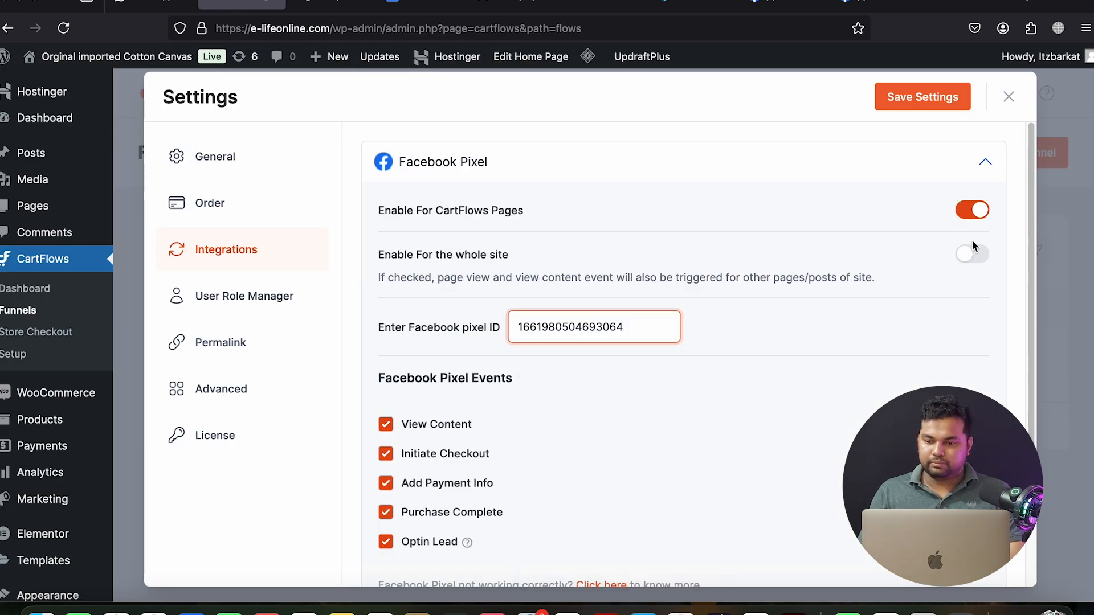
{"action": "left_click", "coordinate": [935, 101]}
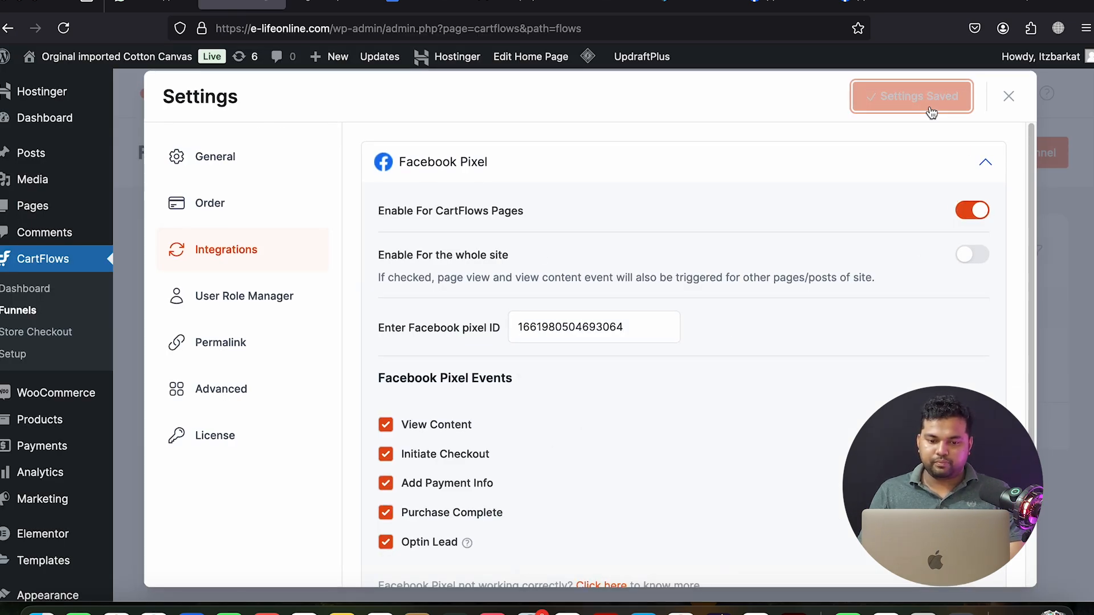
Enable the pixel for CartFlows pages and the whole site, re-paste the ID, and save again
{"action": "left_click", "coordinate": [972, 210]}
{"action": "left_click", "coordinate": [972, 254]}
{"action": "right_click", "coordinate": [550, 325]}
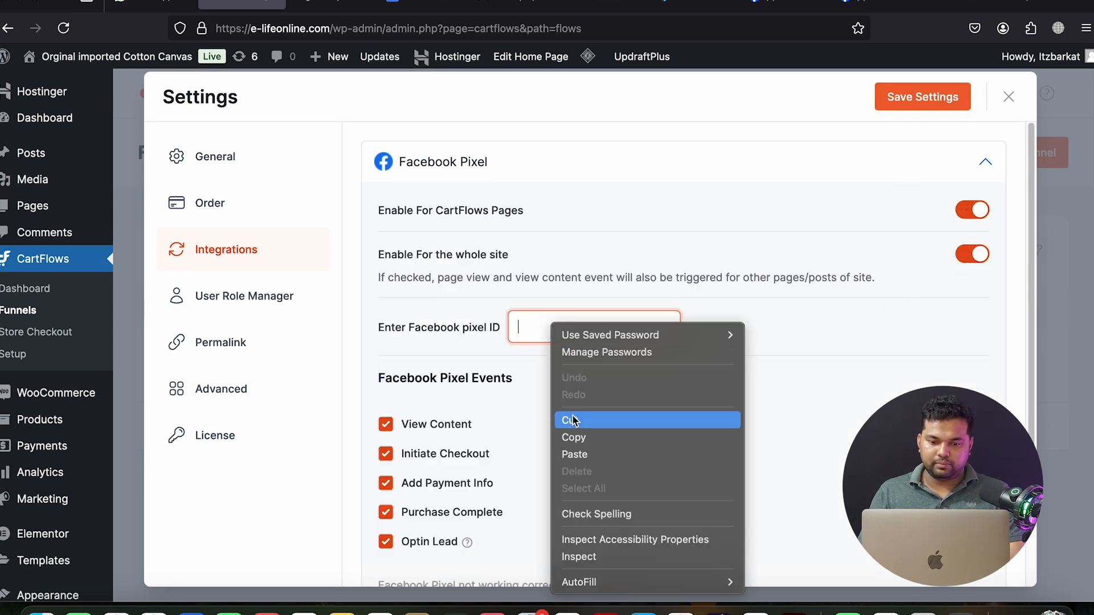
{"action": "left_click", "coordinate": [573, 454]}
{"action": "scroll", "coordinate": [643, 428], "scroll_direction": "down", "scroll_amount": 3}
{"action": "scroll", "coordinate": [675, 425], "scroll_direction": "up", "scroll_amount": 3}
{"action": "left_click", "coordinate": [934, 110]}
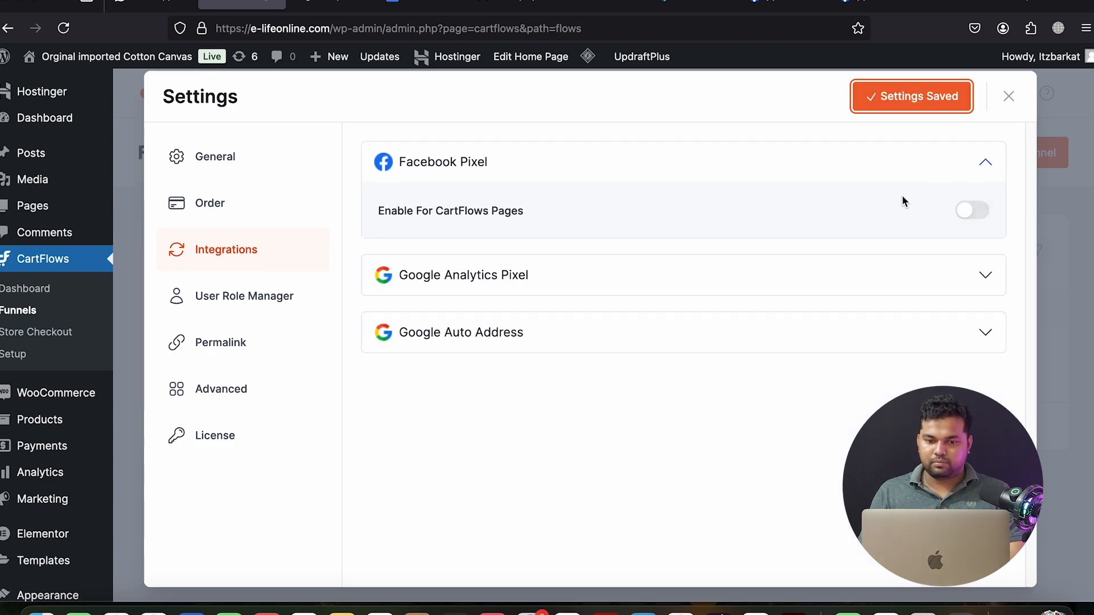
{"action": "left_click", "coordinate": [970, 211]}
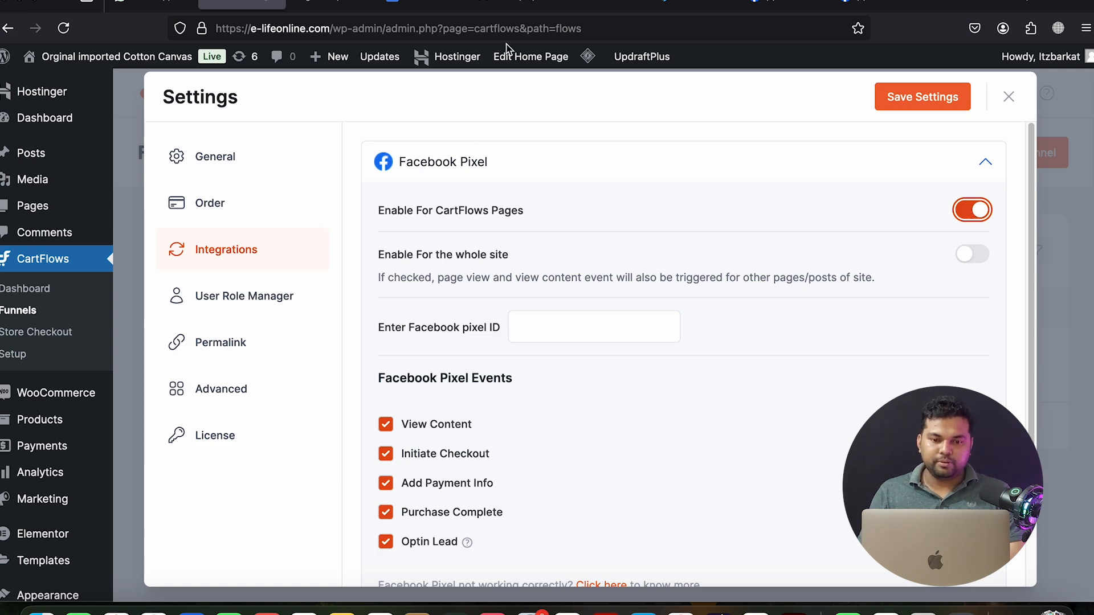
{"action": "left_click", "coordinate": [966, 5]}
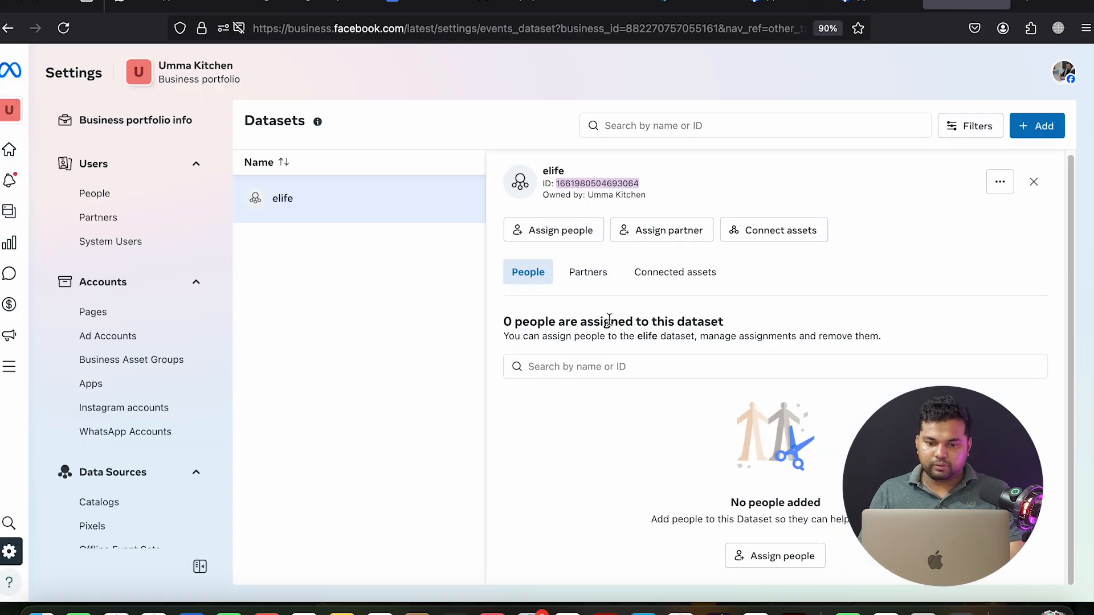
Review the elife dataset's Partners, Connected assets and People tabs
{"action": "left_click", "coordinate": [583, 282]}
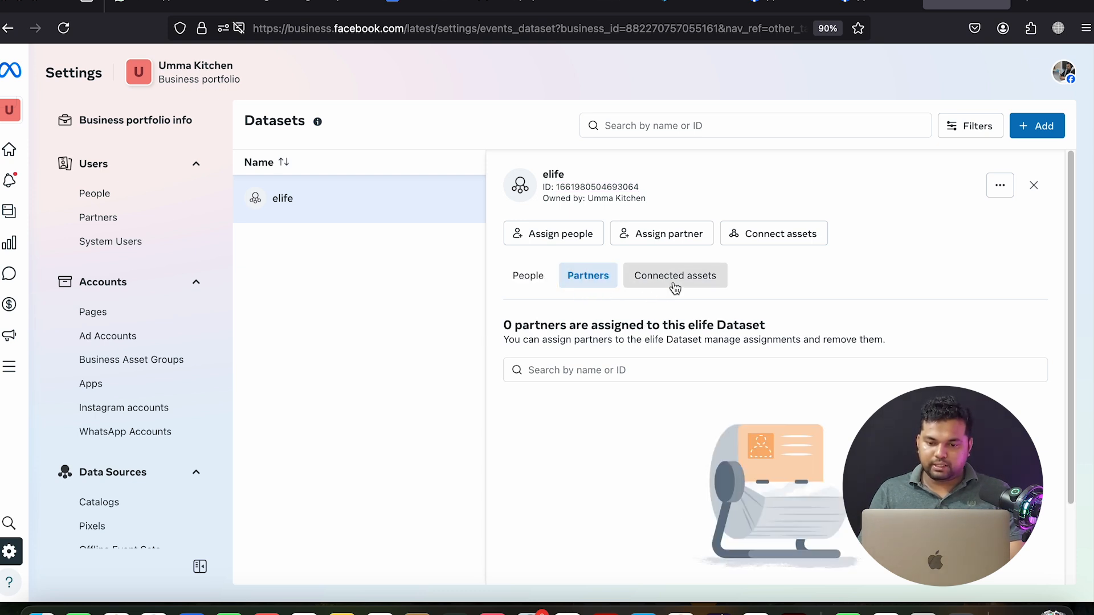
{"action": "left_click", "coordinate": [674, 287]}
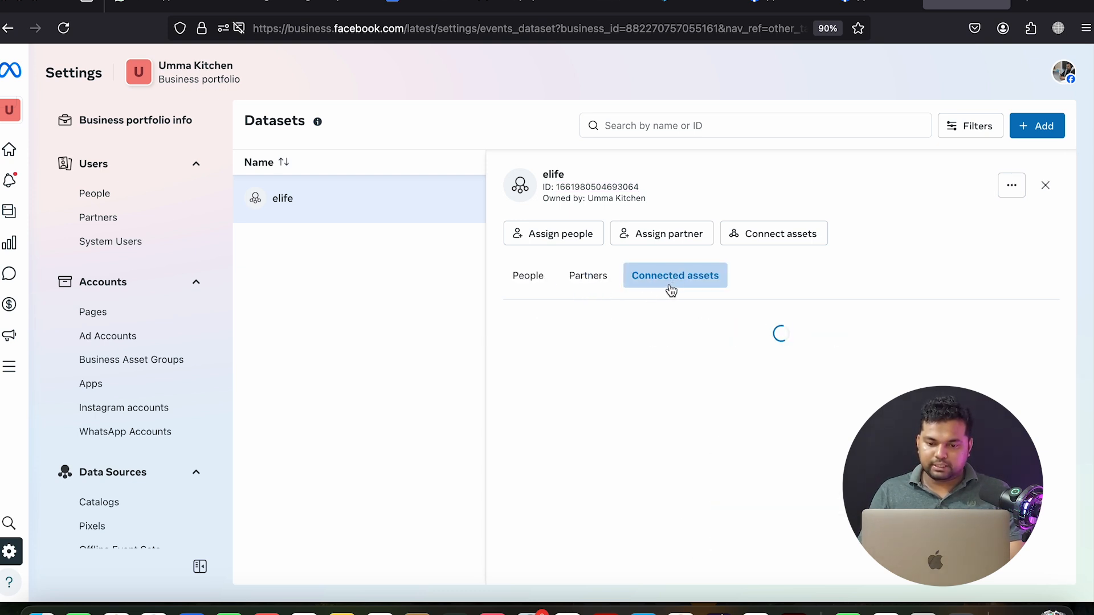
{"action": "left_click", "coordinate": [531, 281]}
From the elife dataset's more-options menu, choose Open in Events Manager
{"action": "left_click", "coordinate": [1000, 185]}
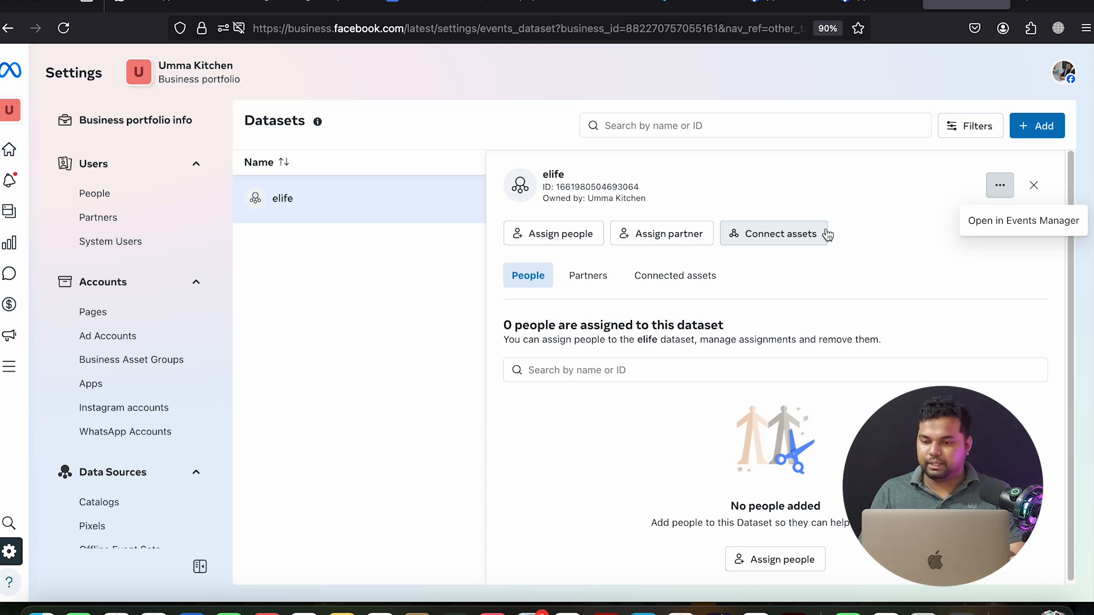
{"action": "left_click", "coordinate": [860, 202]}
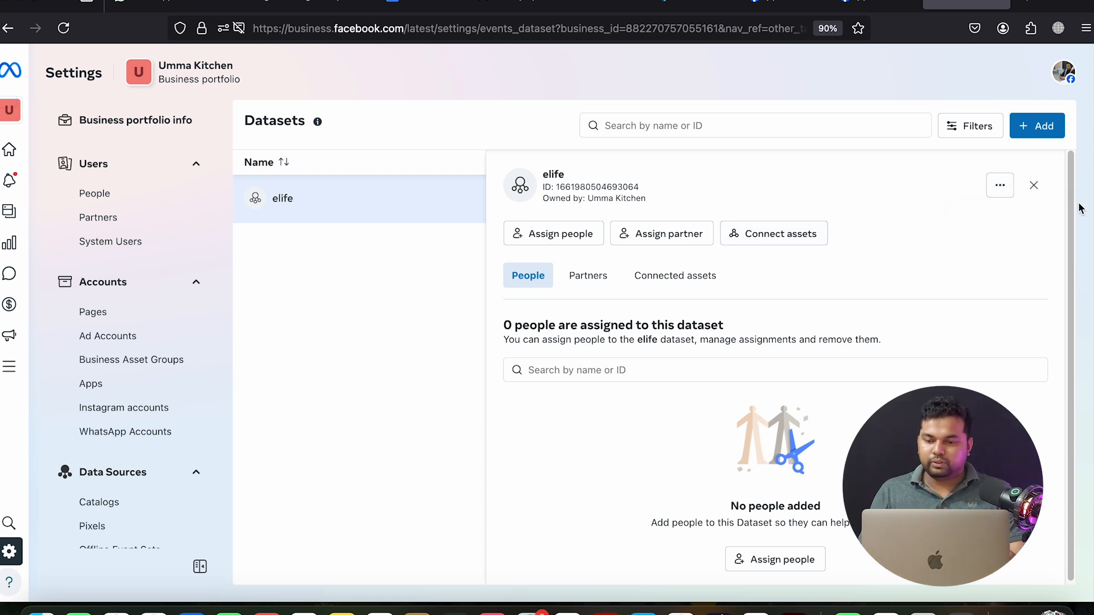
{"action": "left_click", "coordinate": [999, 186]}
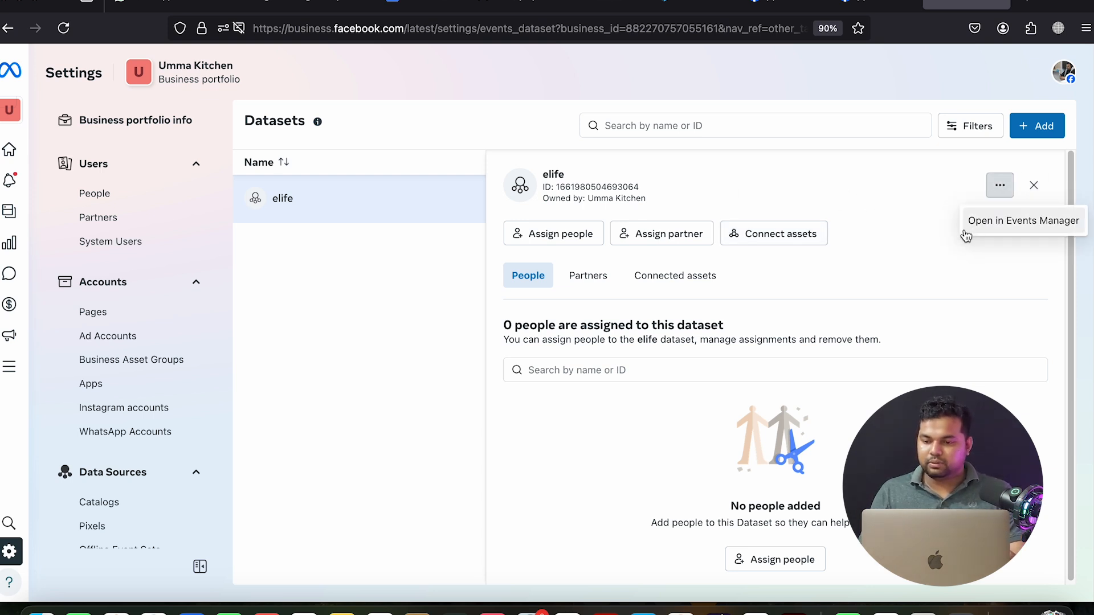
{"action": "left_click", "coordinate": [1004, 223]}
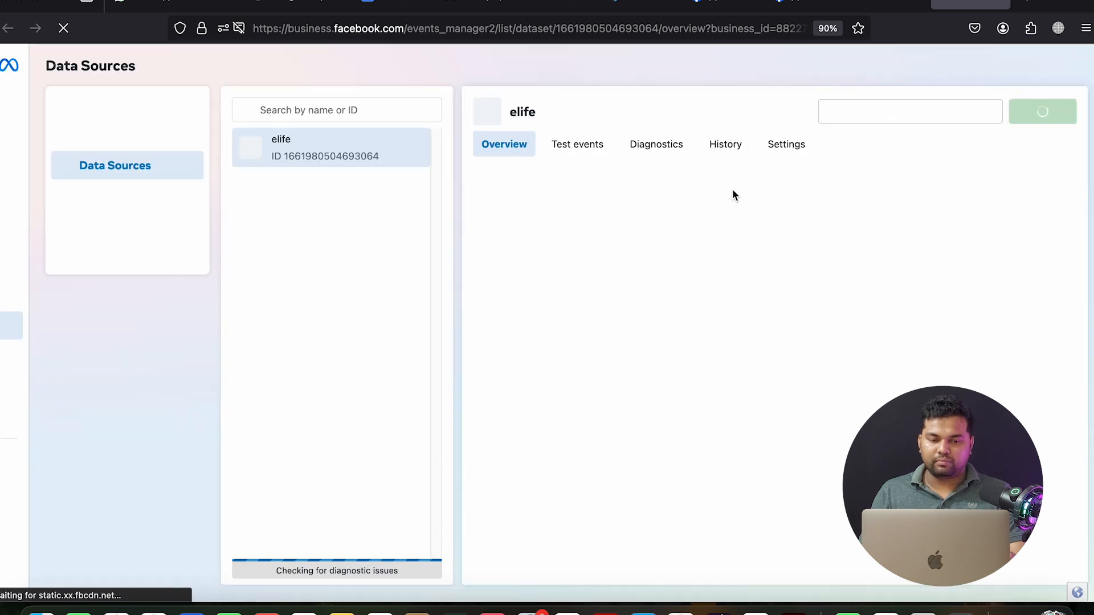
Set up the elife dataset's Meta Pixel with manual code installation and copy the base code
{"action": "scroll", "coordinate": [678, 234], "scroll_direction": "down", "scroll_amount": 5}
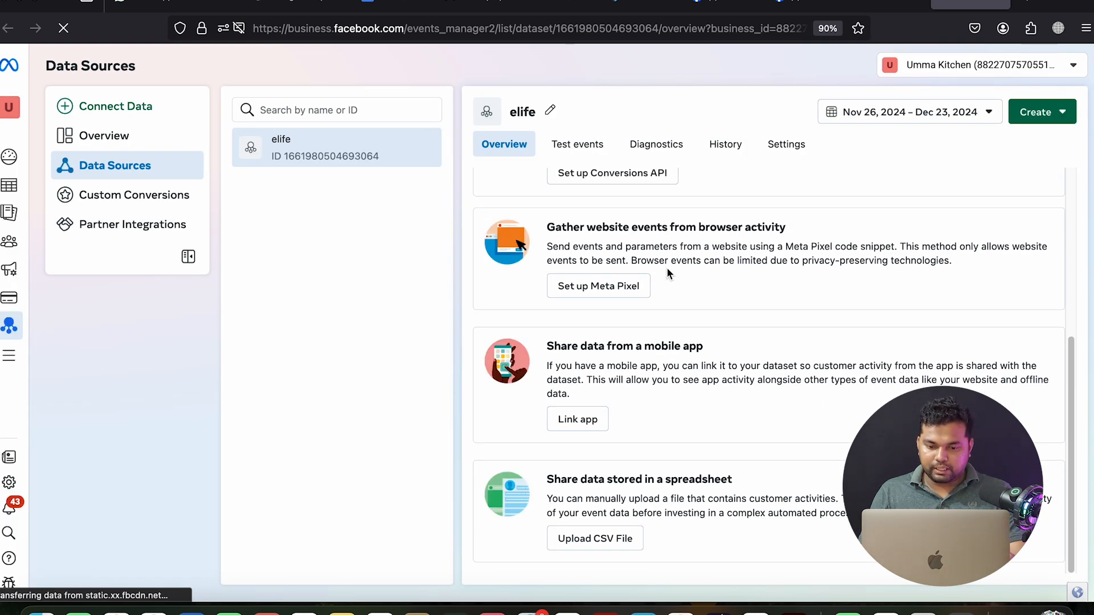
{"action": "scroll", "coordinate": [666, 268], "scroll_direction": "up", "scroll_amount": 3}
{"action": "left_click", "coordinate": [614, 465]}
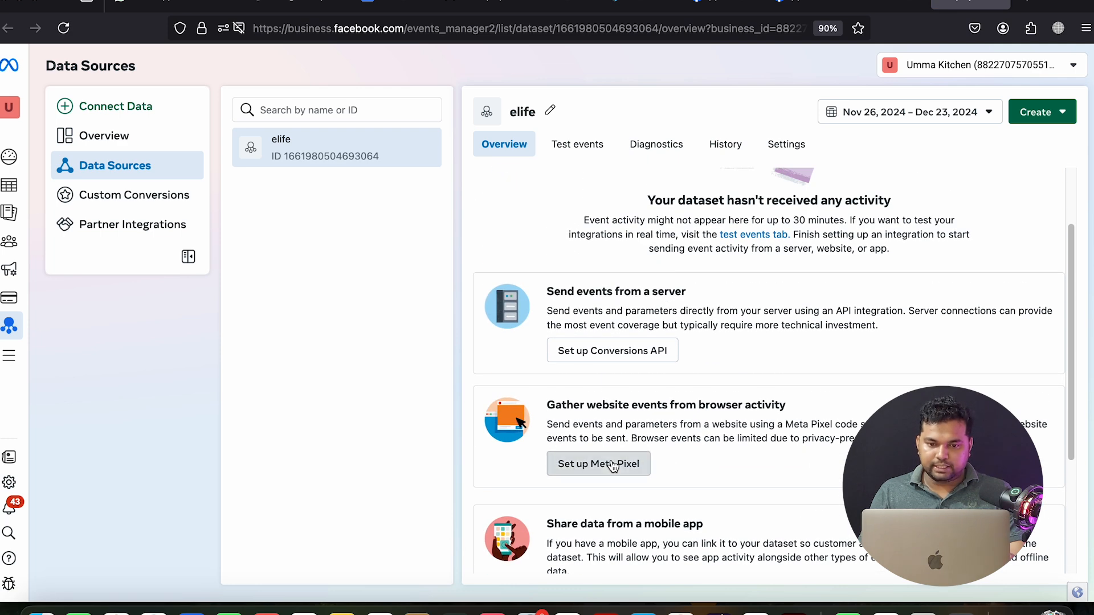
{"action": "left_click", "coordinate": [743, 144]}
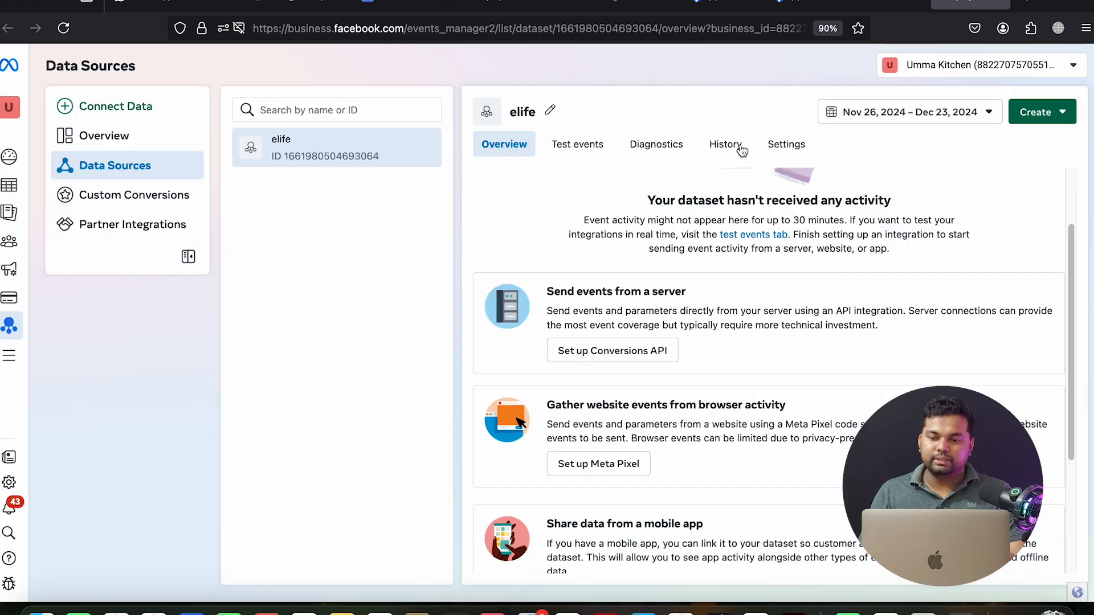
{"action": "left_click", "coordinate": [579, 469]}
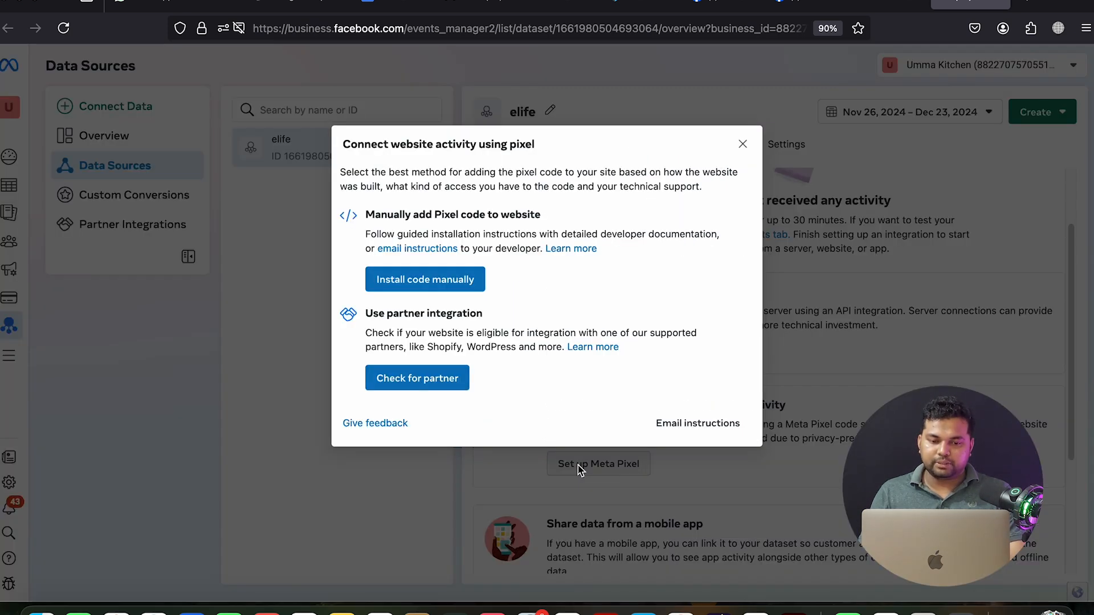
{"action": "left_click", "coordinate": [428, 288]}
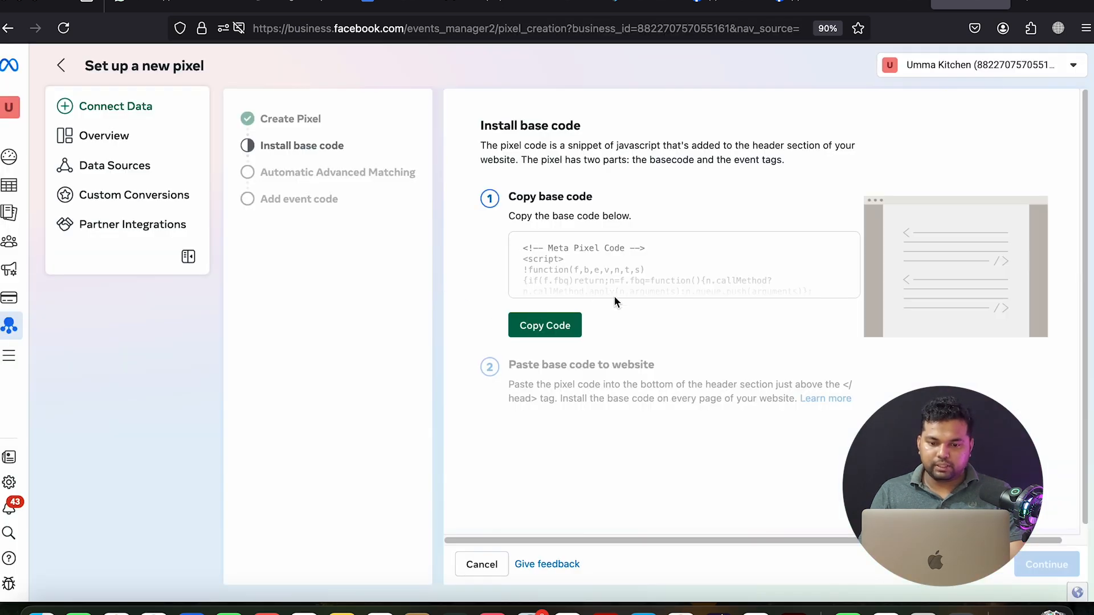
{"action": "left_click", "coordinate": [557, 323]}
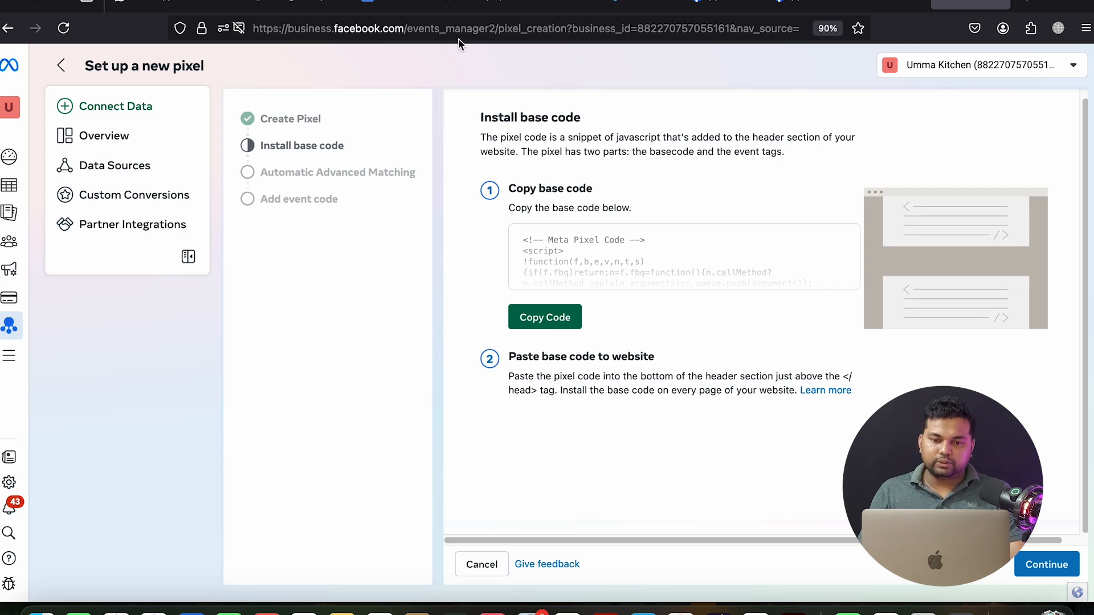
{"action": "left_click", "coordinate": [475, 4]}
Paste the pixel base code into the Gmail draft and copy the pixel ID from fbq('init')
{"action": "left_click", "coordinate": [1016, 311]}
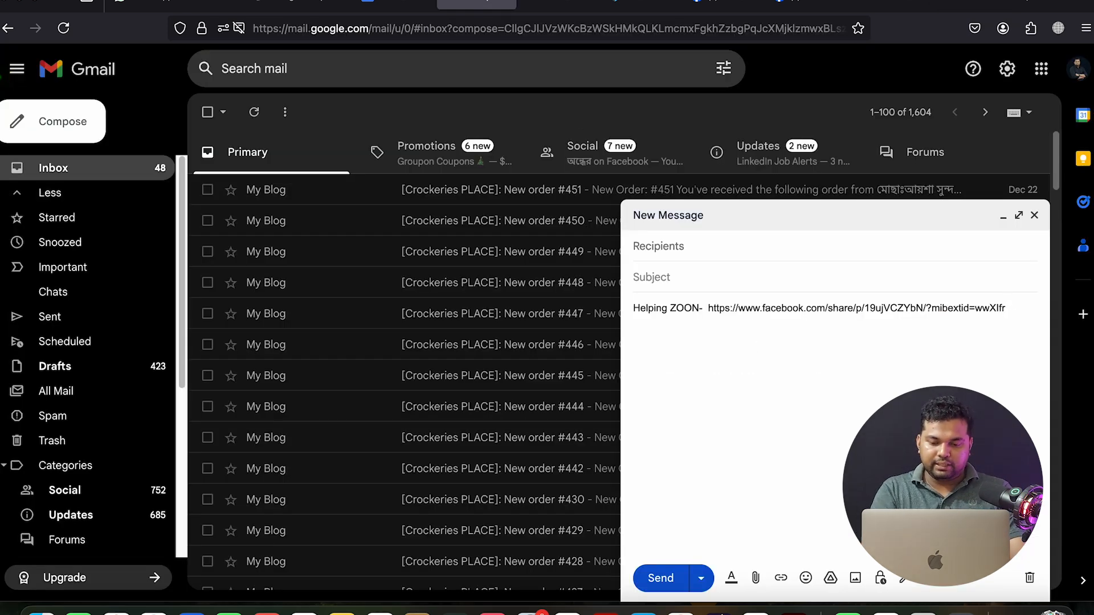
{"action": "key", "text": "super+v"}
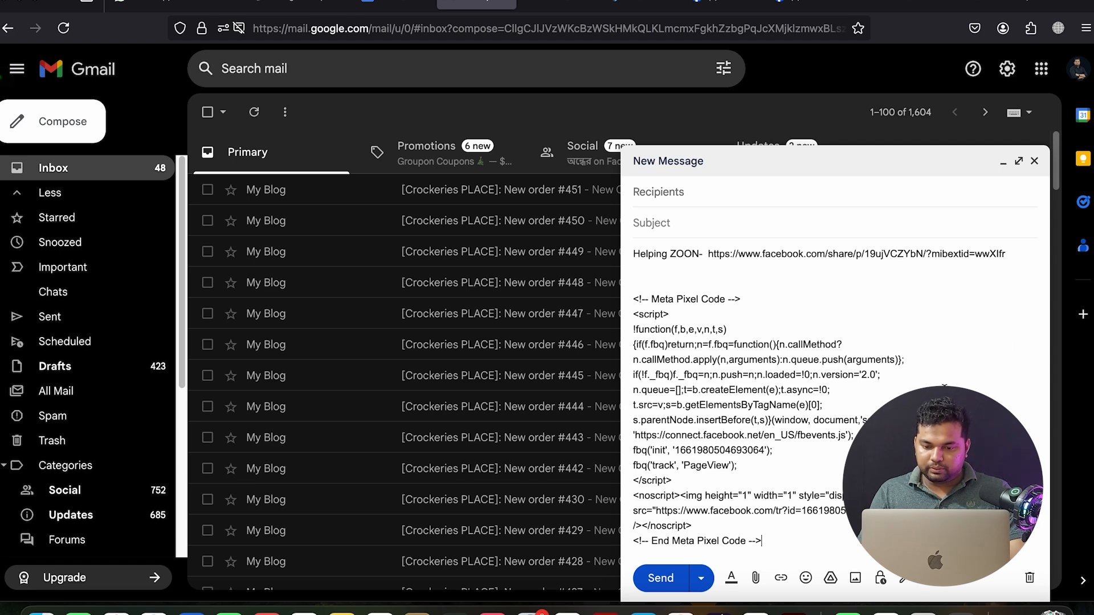
{"action": "double_click", "coordinate": [734, 450]}
{"action": "right_click", "coordinate": [734, 450]}
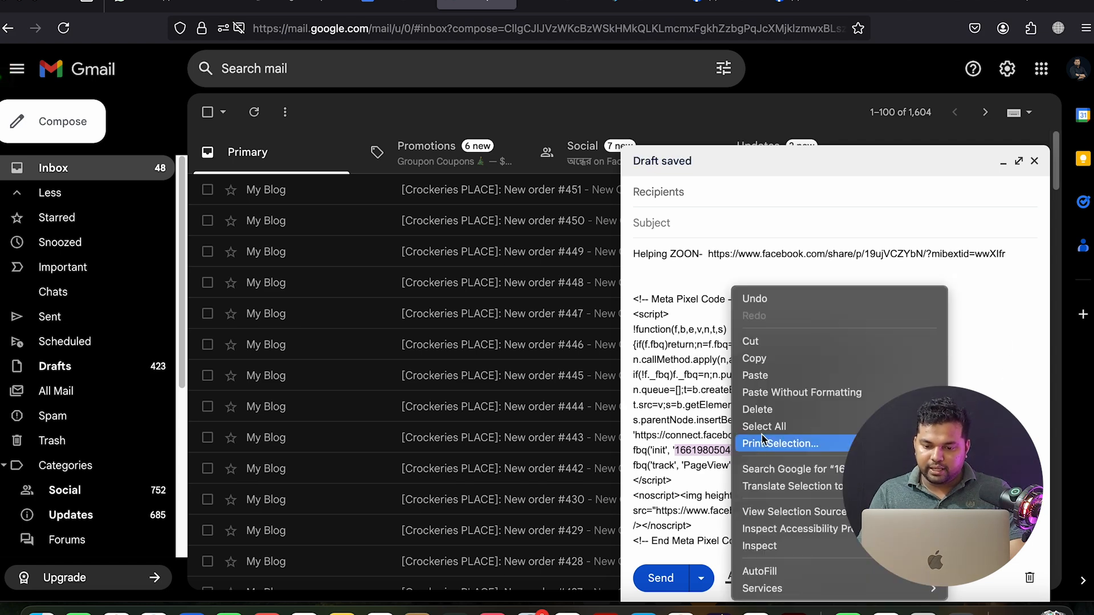
{"action": "left_click", "coordinate": [755, 360]}
Paste the copied pixel ID into CartFlows' Facebook pixel ID field and save the settings
{"action": "left_click", "coordinate": [228, 3]}
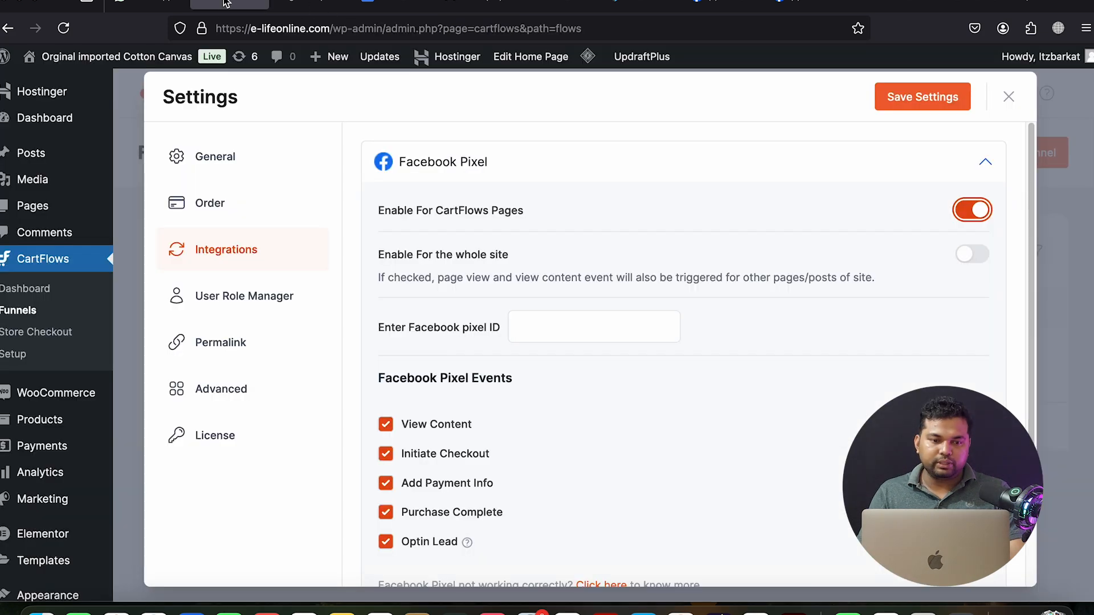
{"action": "left_click", "coordinate": [528, 327]}
{"action": "right_click", "coordinate": [531, 328]}
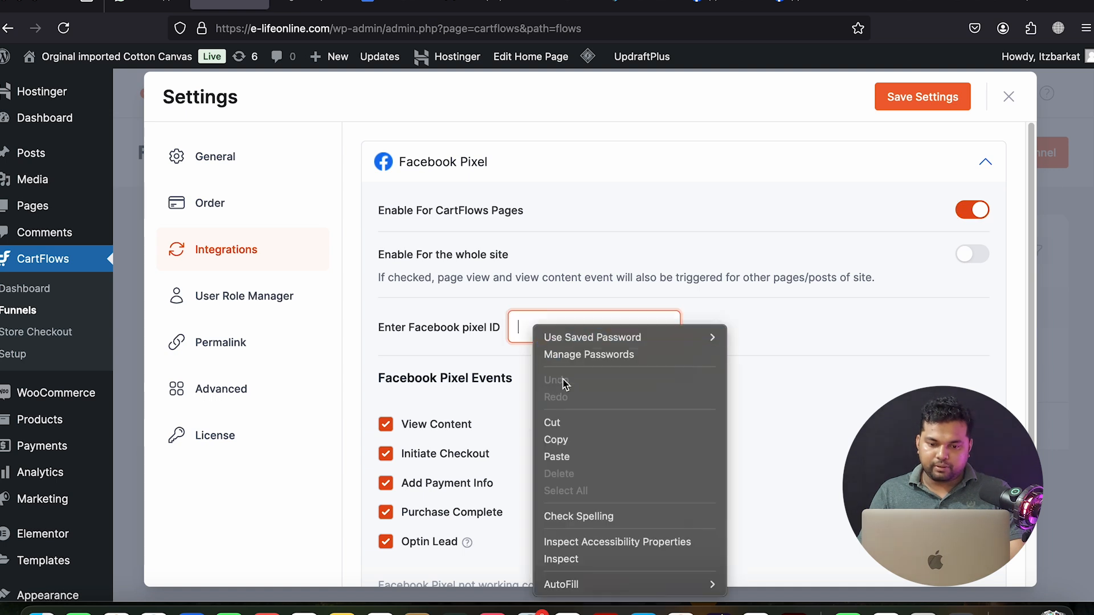
{"action": "left_click", "coordinate": [575, 457]}
{"action": "left_click", "coordinate": [940, 98]}
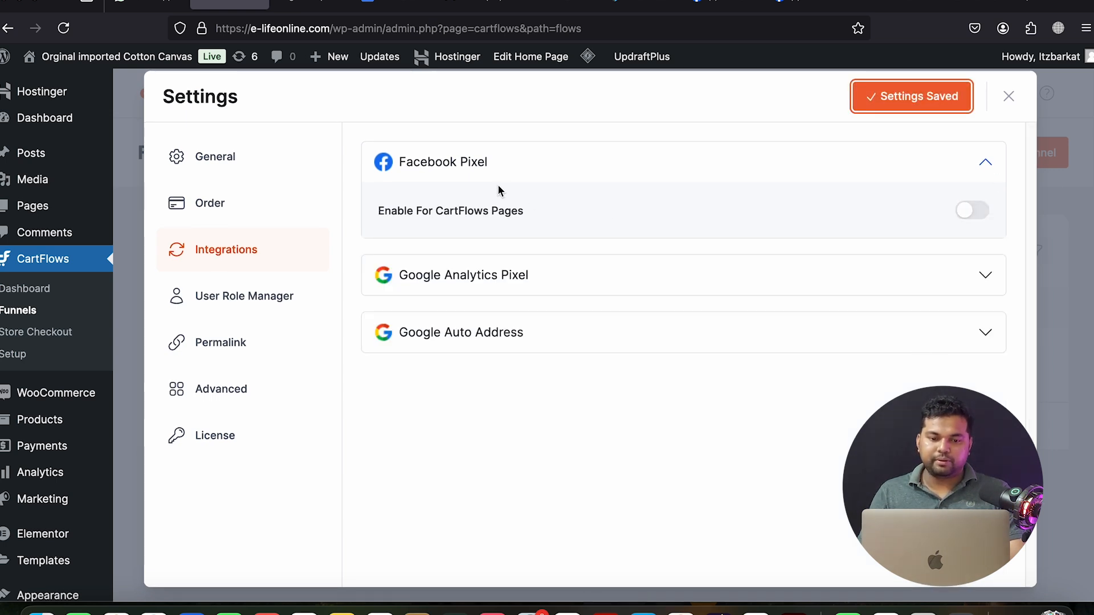
{"action": "left_click", "coordinate": [938, 108]}
{"action": "left_click", "coordinate": [1007, 97]}
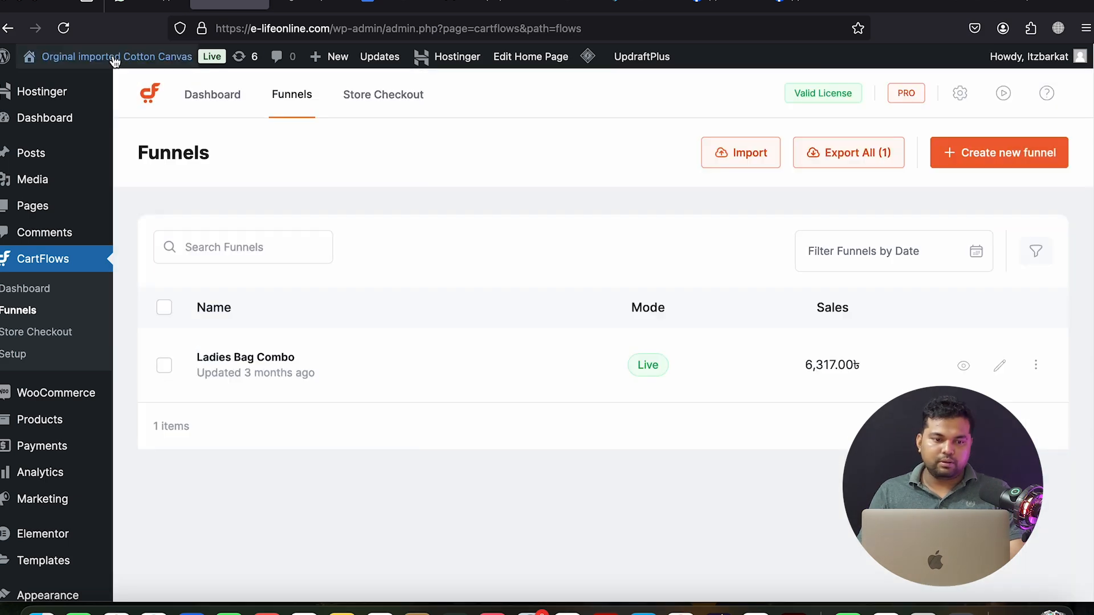
{"action": "left_click", "coordinate": [63, 28]}
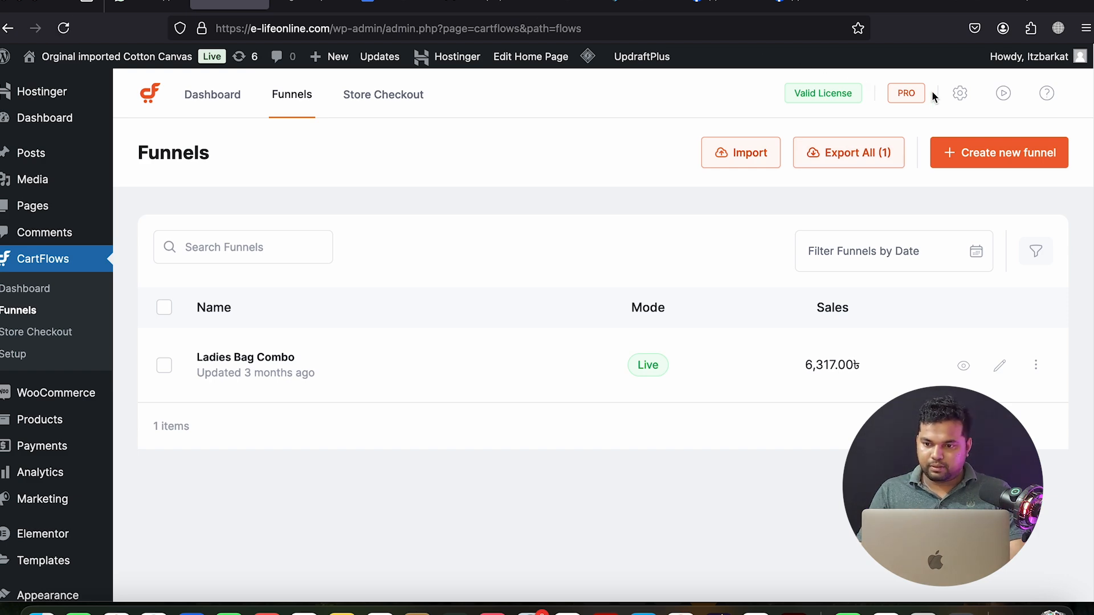
Reopen Facebook Pixel integration, enable it for CartFlows pages, re-paste the pixel ID, save, then view the checkout page
{"action": "left_click", "coordinate": [959, 94]}
{"action": "left_click", "coordinate": [236, 258]}
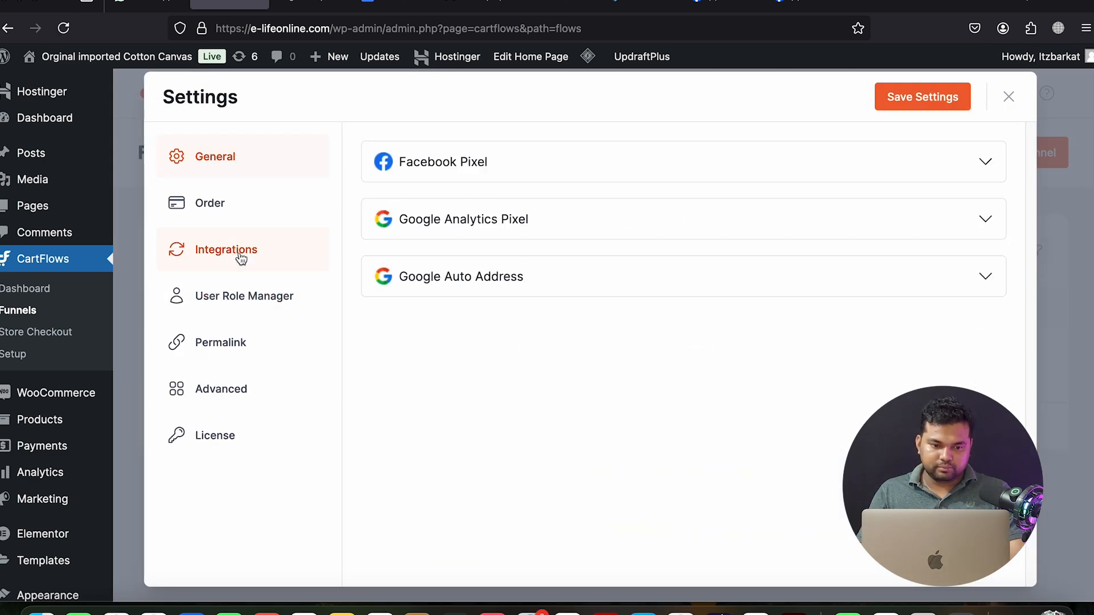
{"action": "left_click", "coordinate": [610, 171]}
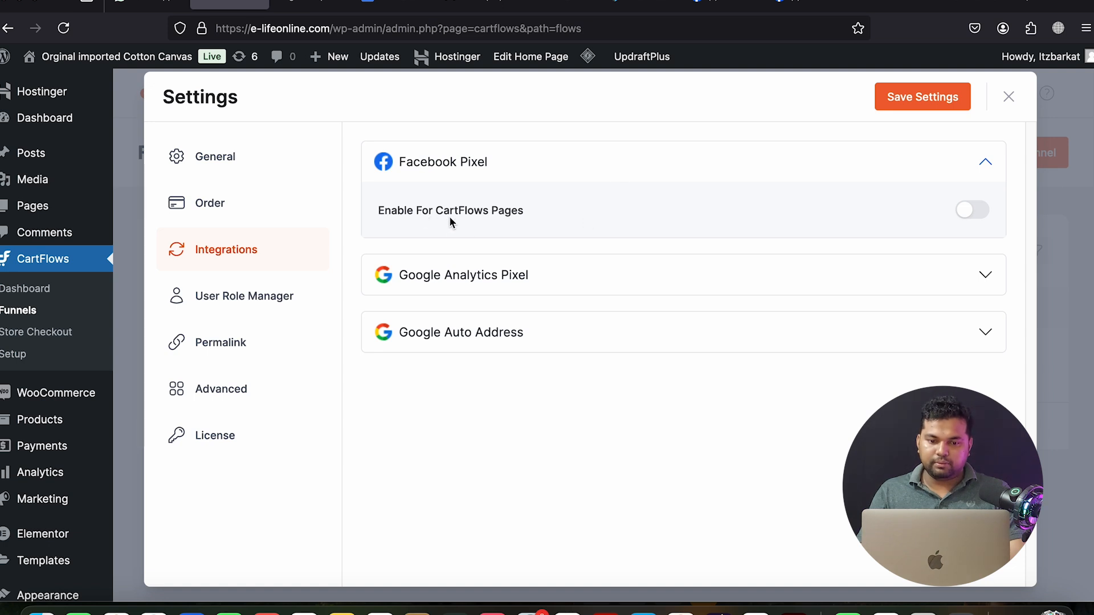
{"action": "left_click", "coordinate": [971, 210]}
{"action": "left_click", "coordinate": [545, 326]}
{"action": "right_click", "coordinate": [546, 332]}
{"action": "left_click", "coordinate": [570, 464]}
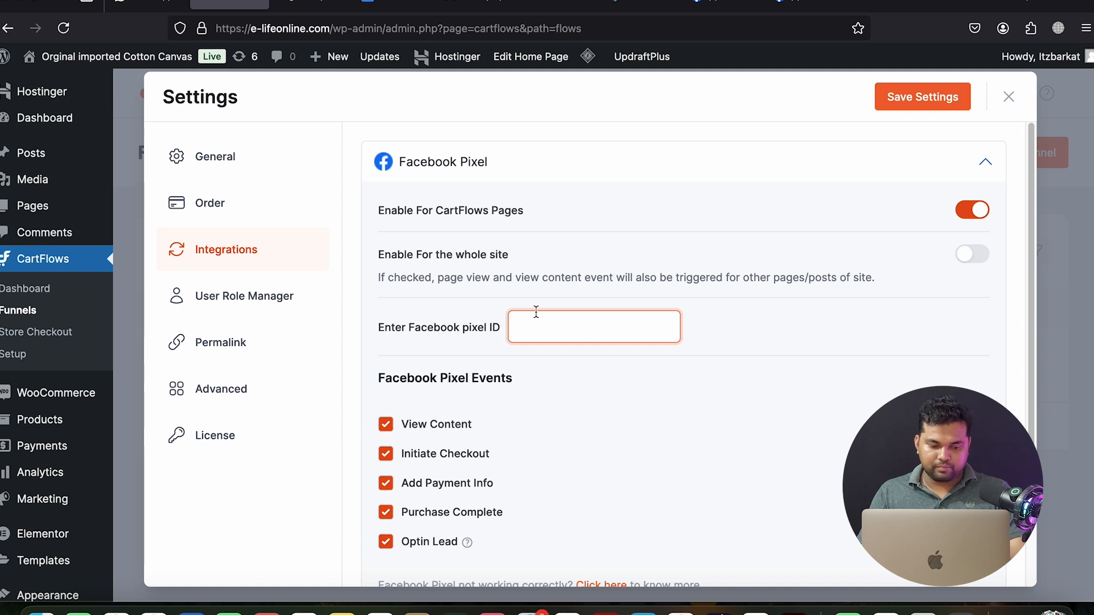
{"action": "key", "text": "super+v"}
{"action": "left_click", "coordinate": [713, 319]}
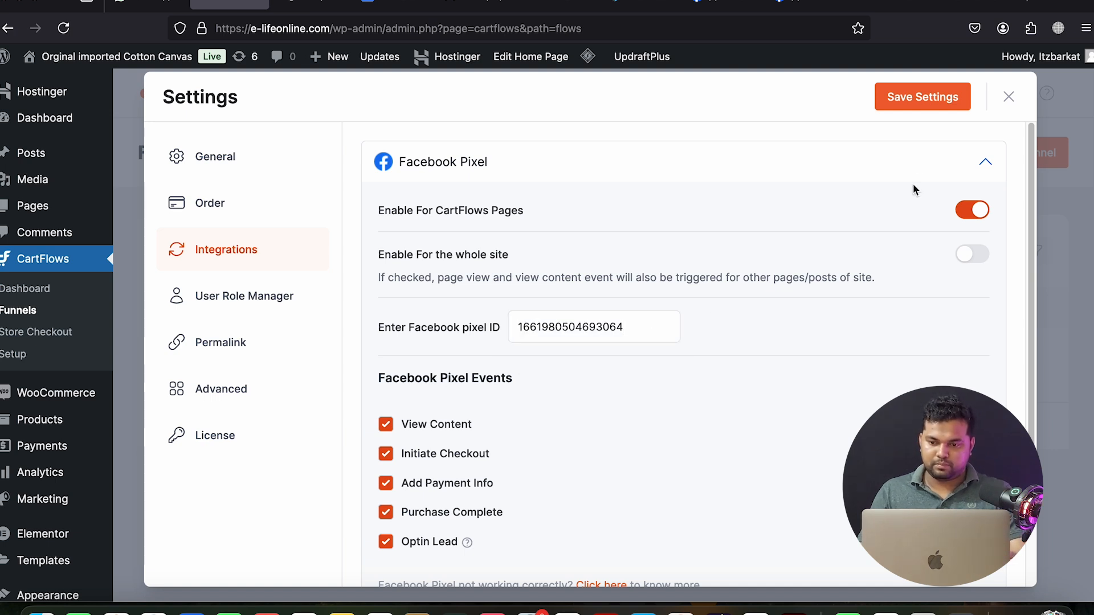
{"action": "left_click", "coordinate": [922, 97]}
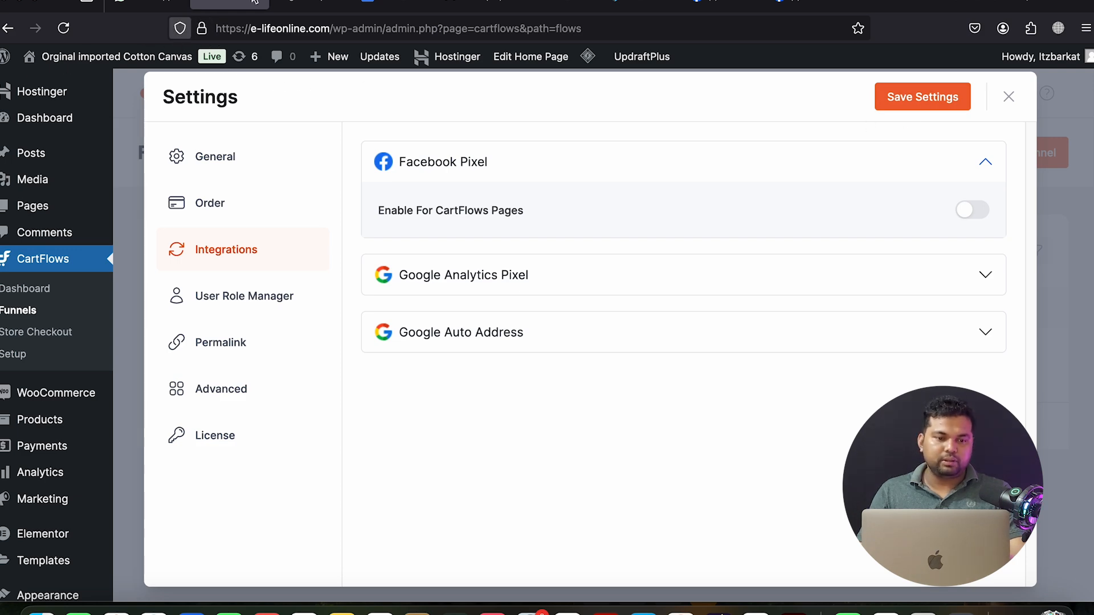
{"action": "left_click", "coordinate": [311, 5]}
{"action": "right_click", "coordinate": [263, 32]}
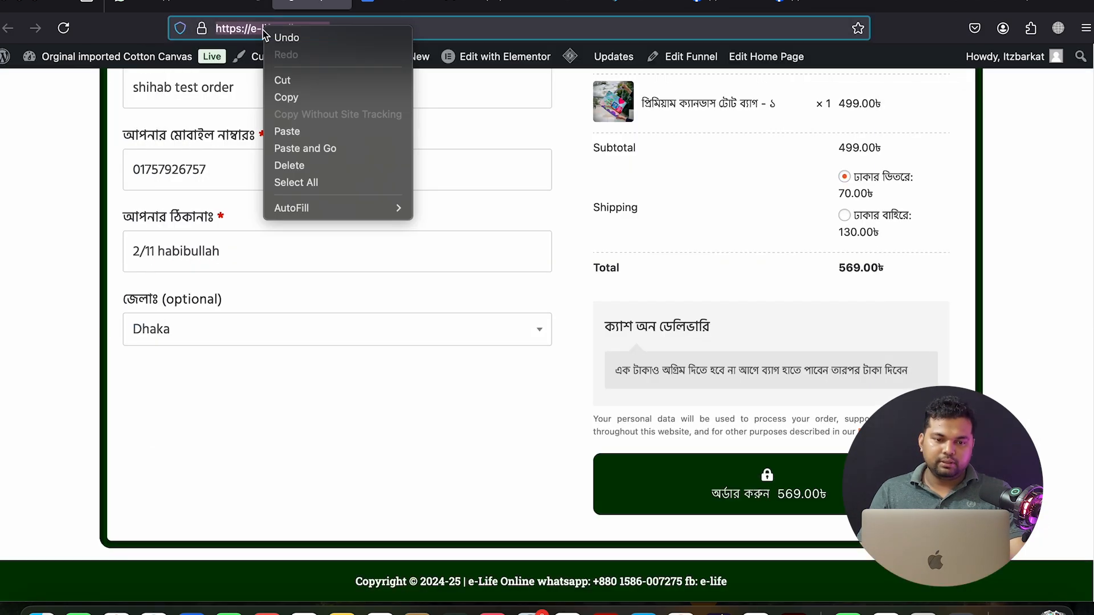
Open e-lifeonline.com in Chrome and check its pixels with Meta Pixel Helper
{"action": "left_click", "coordinate": [286, 97]}
{"action": "left_click", "coordinate": [681, 610]}
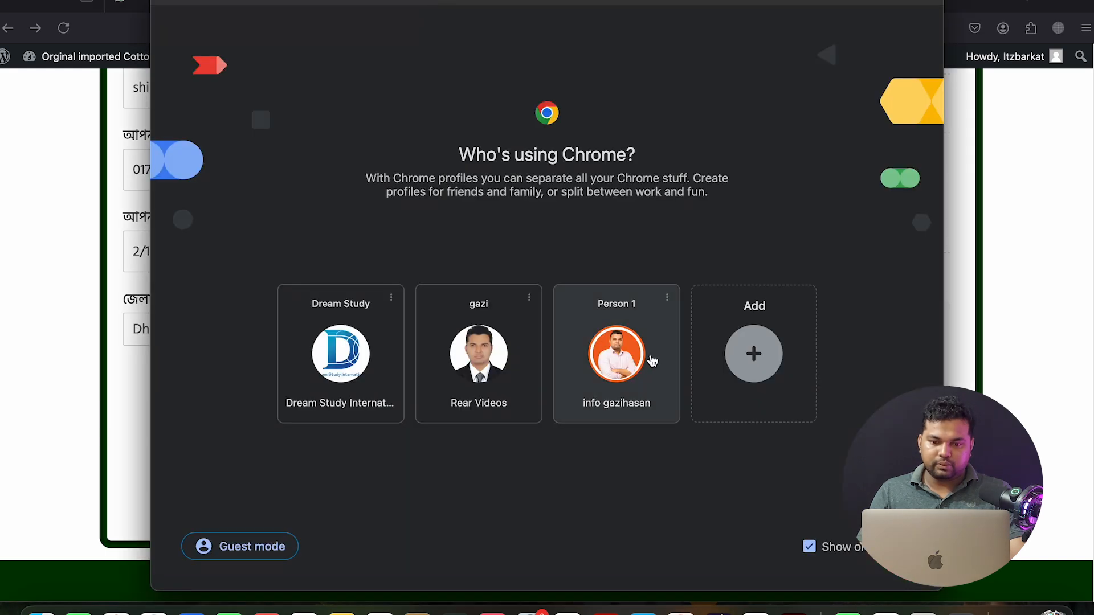
{"action": "left_click", "coordinate": [646, 357]}
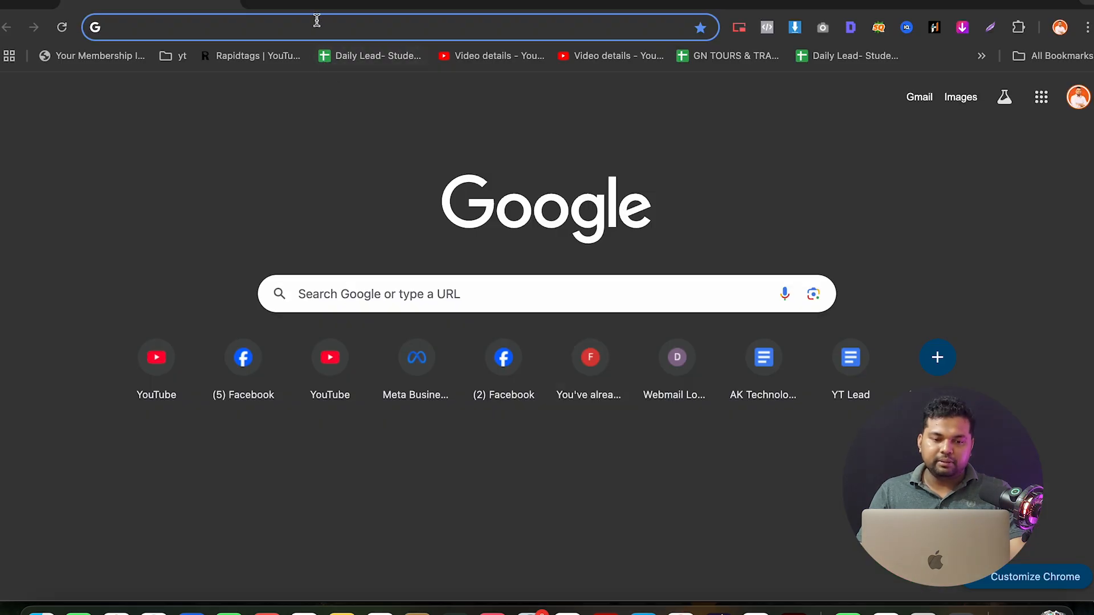
{"action": "right_click", "coordinate": [316, 20]}
{"action": "left_click", "coordinate": [355, 131]}
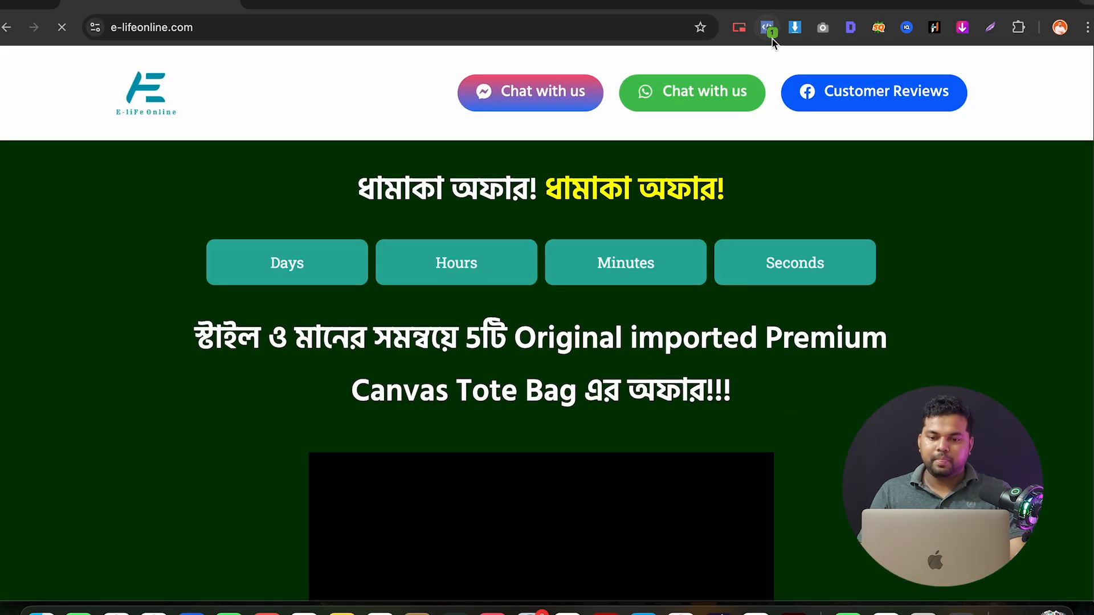
{"action": "left_click", "coordinate": [769, 29]}
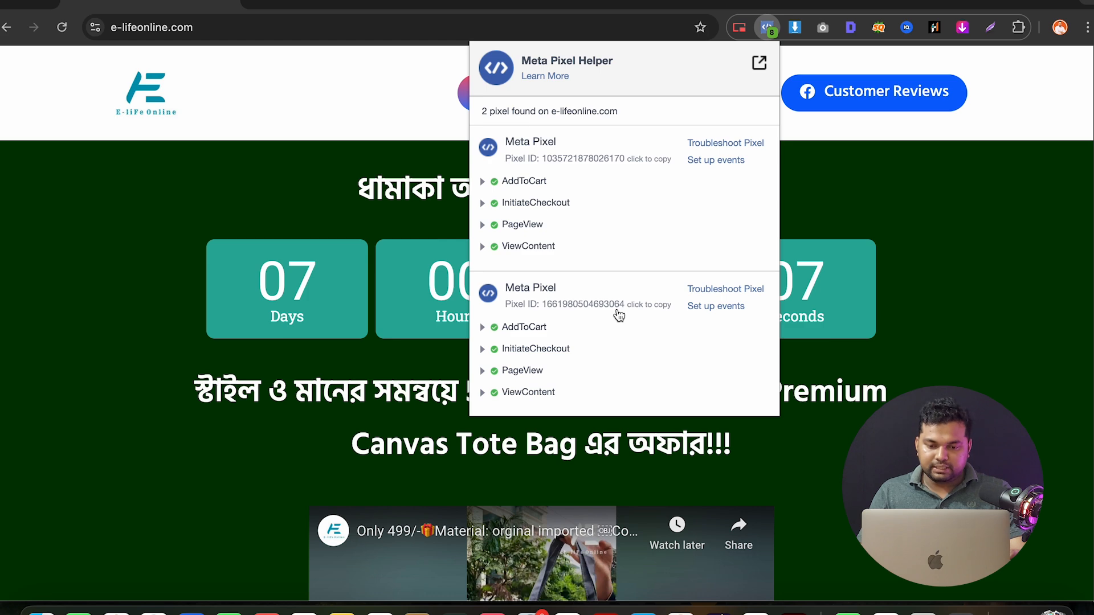
{"action": "left_click", "coordinate": [688, 612]}
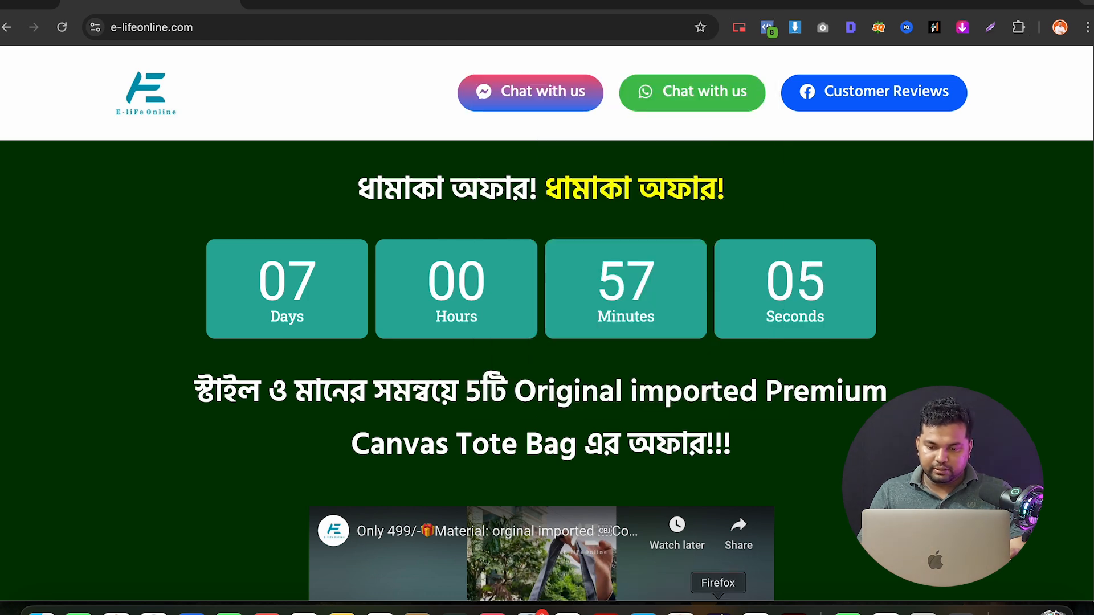
Recheck the page's two pixels and their PageView, ViewContent, AddToCart, InitiateCheckout events in a popped-out Pixel Helper
{"action": "left_click", "coordinate": [717, 611]}
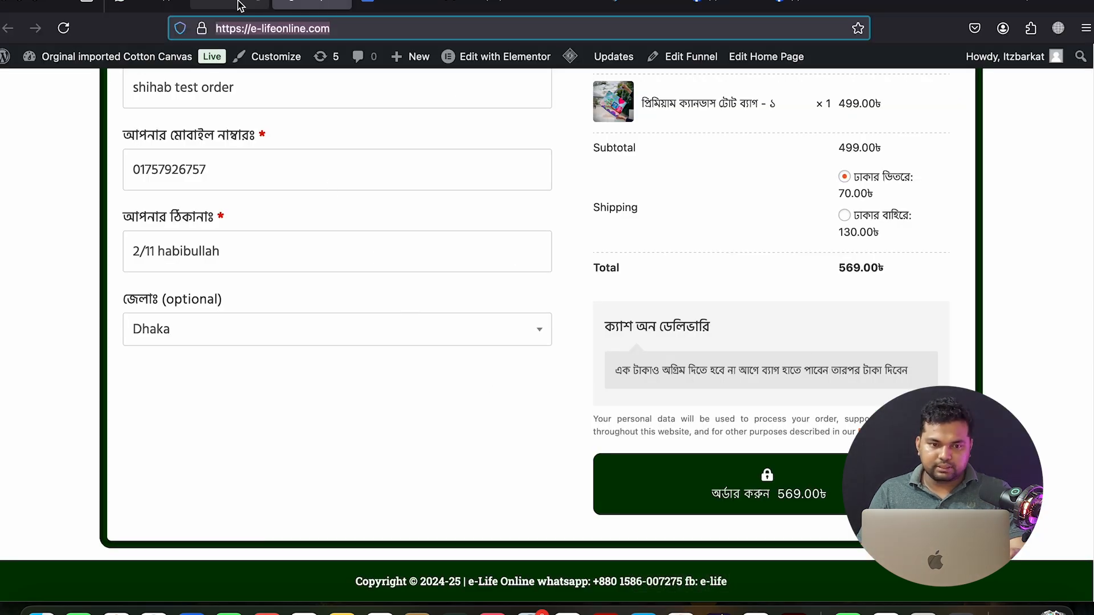
{"action": "left_click", "coordinate": [218, 4]}
{"action": "left_click", "coordinate": [460, 7]}
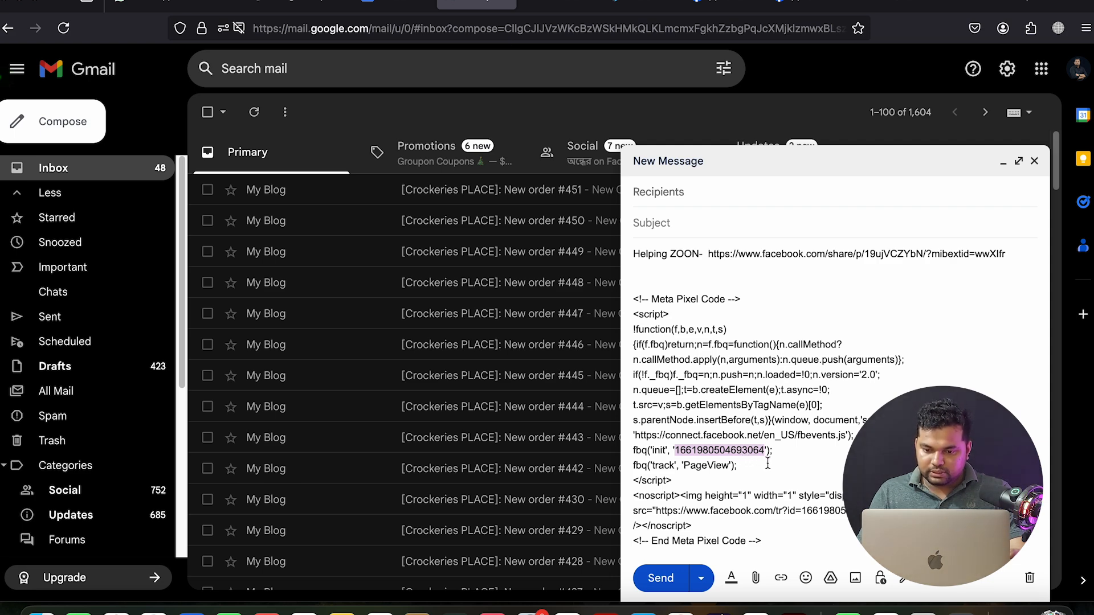
{"action": "left_click", "coordinate": [686, 611]}
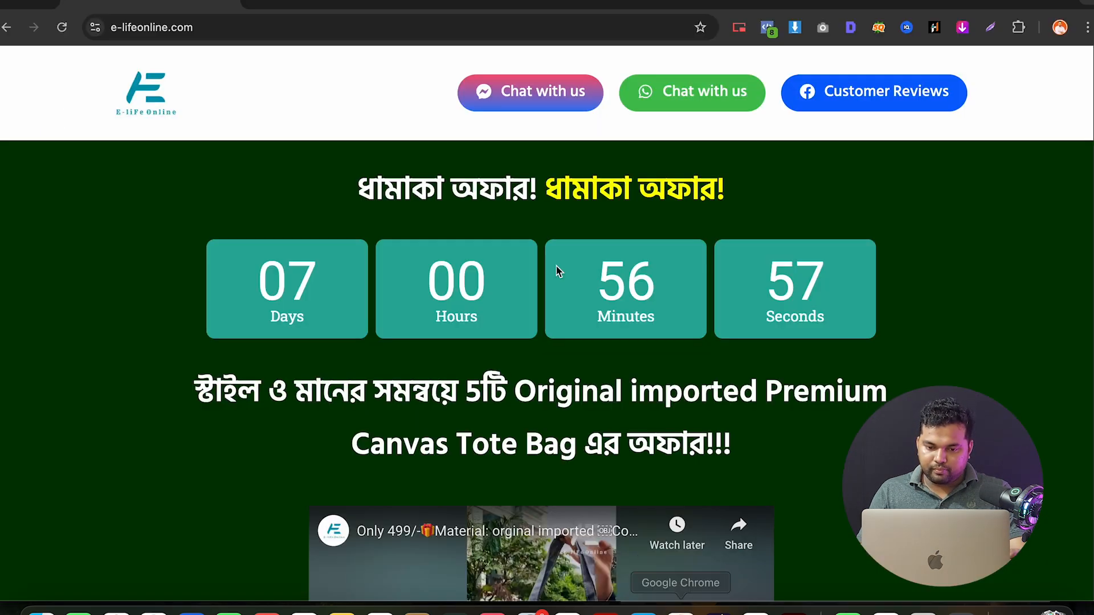
{"action": "left_click", "coordinate": [768, 27]}
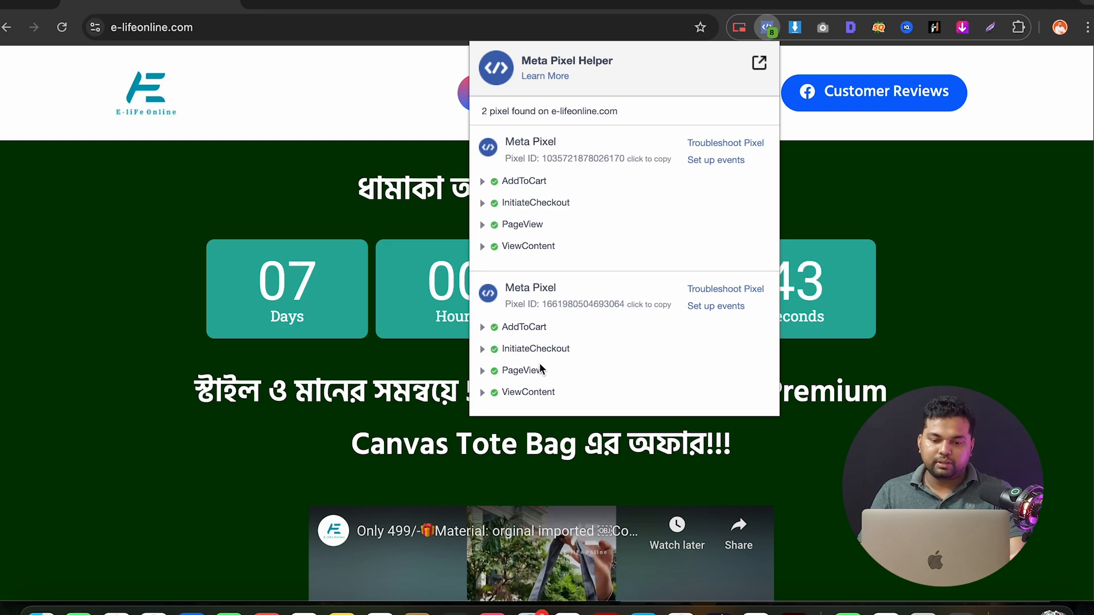
{"action": "left_click", "coordinate": [292, 200]}
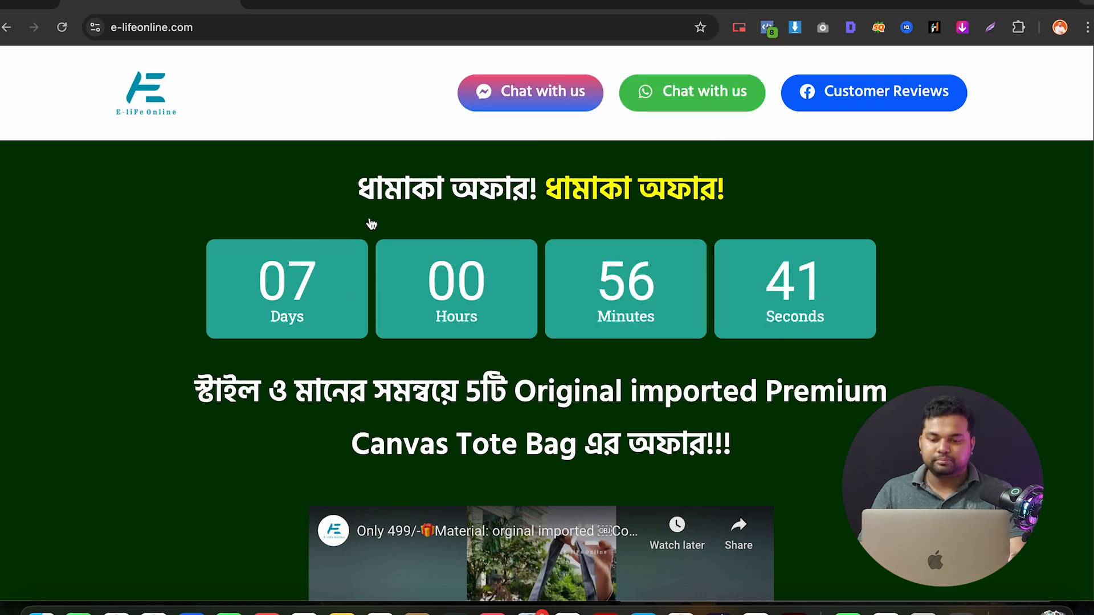
{"action": "scroll", "coordinate": [376, 225], "scroll_direction": "down", "scroll_amount": 15}
{"action": "scroll", "coordinate": [718, 84], "scroll_direction": "up", "scroll_amount": 12}
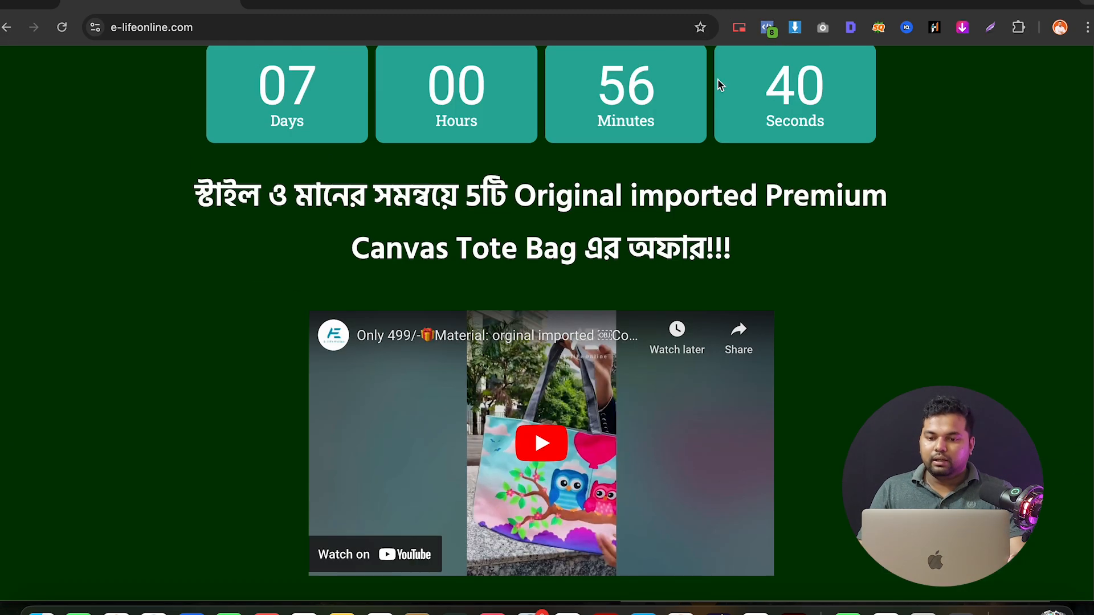
{"action": "left_click", "coordinate": [766, 27]}
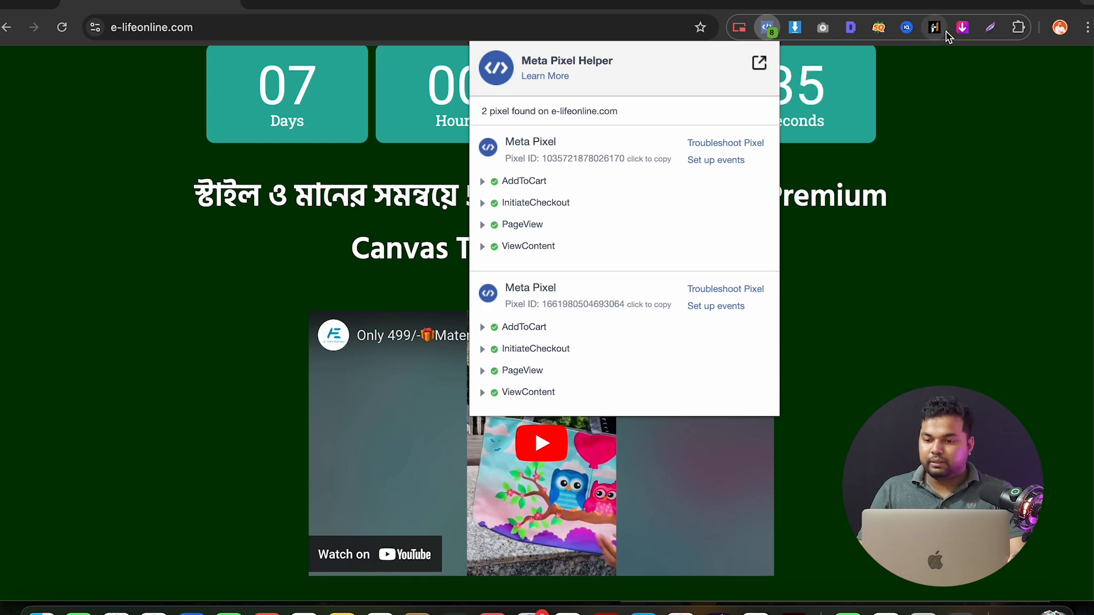
{"action": "left_click", "coordinate": [759, 66]}
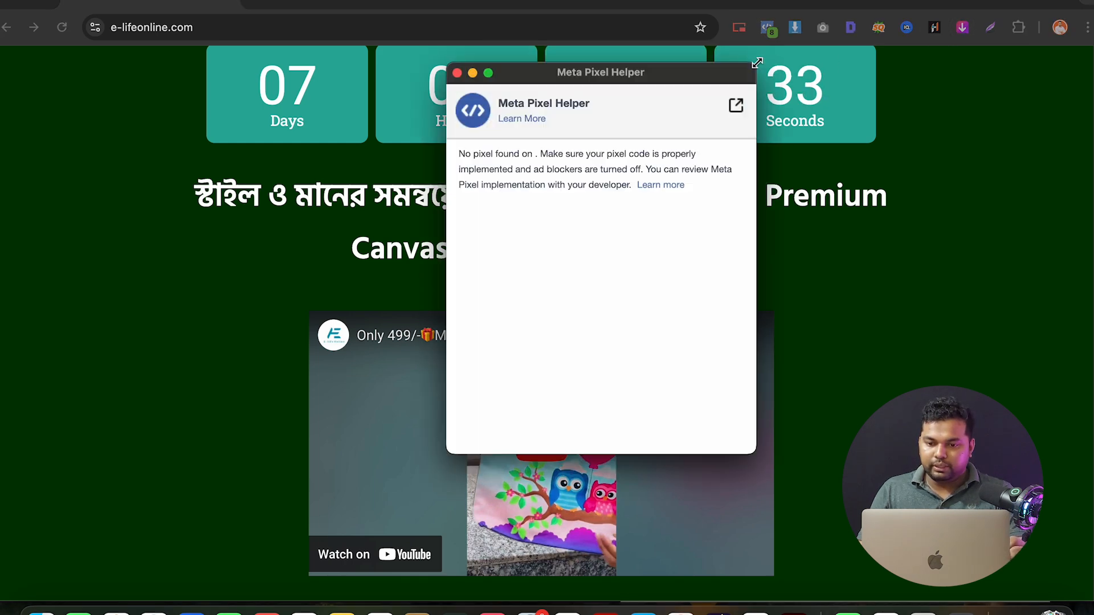
{"action": "left_click", "coordinate": [457, 72]}
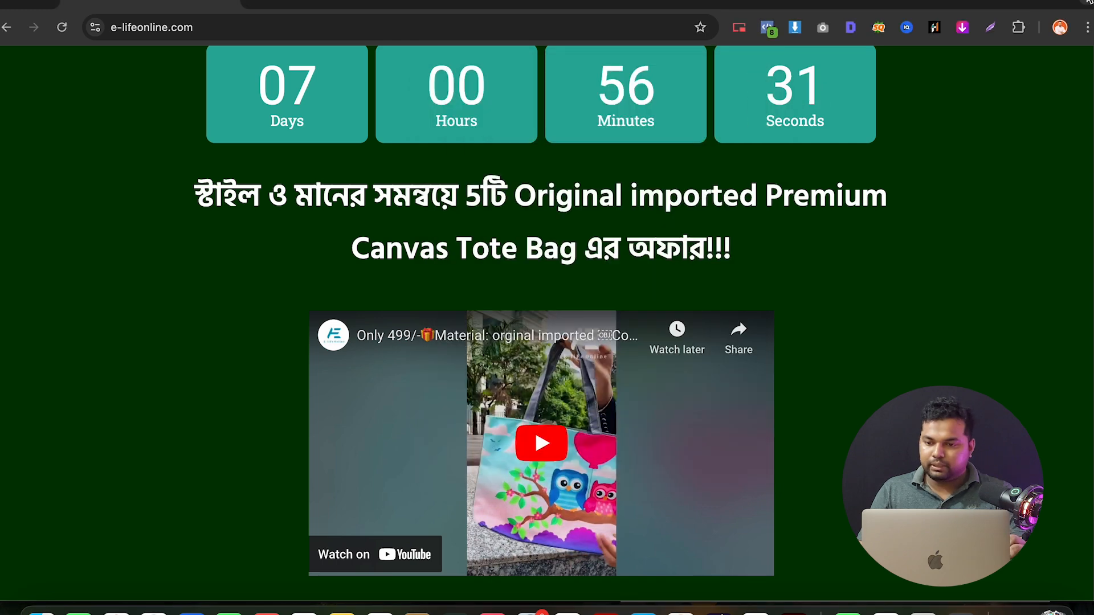
Open Meta Pixel Helper's Manage extension page, confirming version 3.0.7 is switched on and pinned
{"action": "left_click", "coordinate": [1017, 27]}
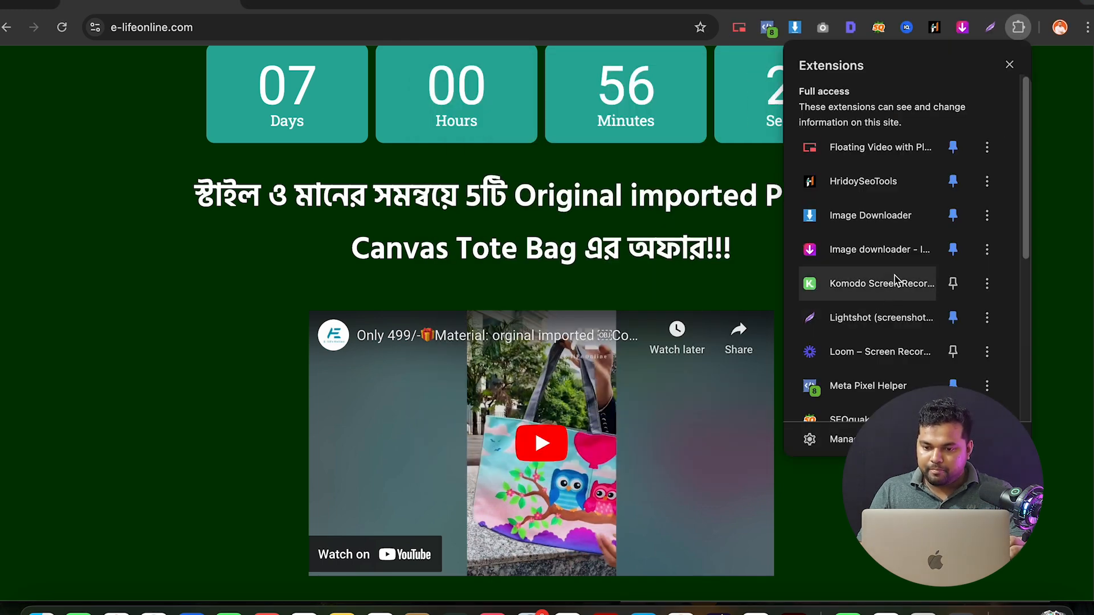
{"action": "scroll", "coordinate": [893, 285], "scroll_direction": "down", "scroll_amount": 5}
{"action": "scroll", "coordinate": [894, 281], "scroll_direction": "up", "scroll_amount": 3}
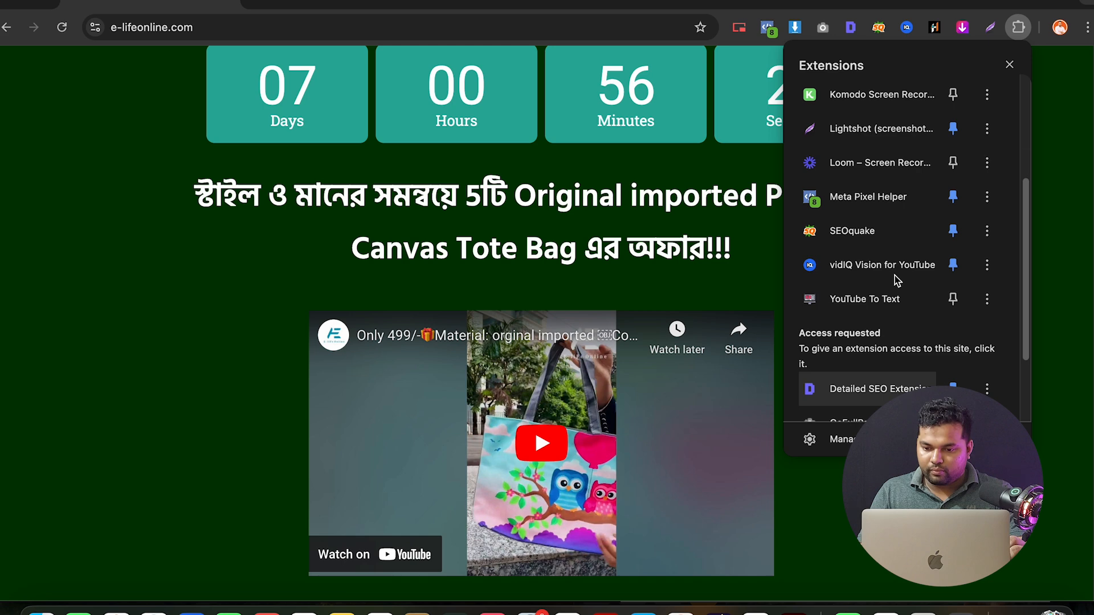
{"action": "scroll", "coordinate": [895, 279], "scroll_direction": "up", "scroll_amount": 2}
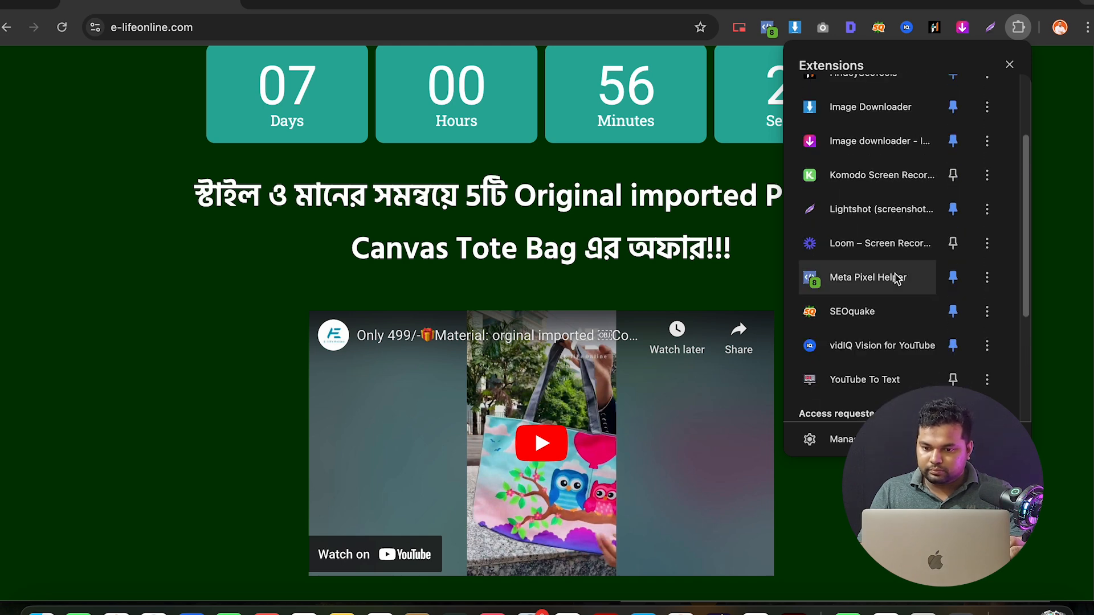
{"action": "left_click", "coordinate": [987, 277]}
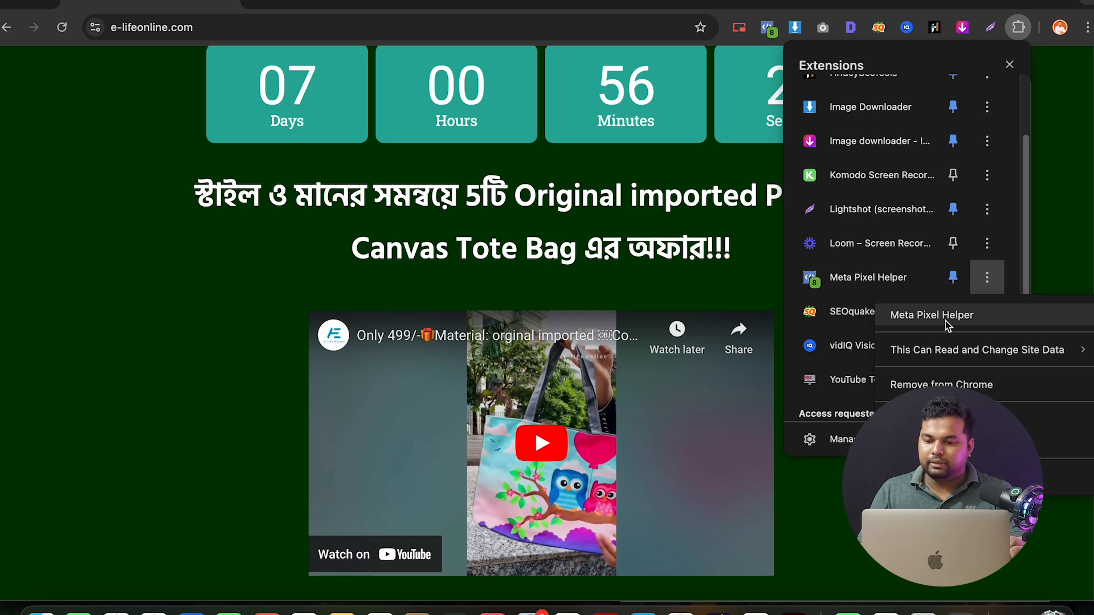
{"action": "left_click", "coordinate": [946, 419]}
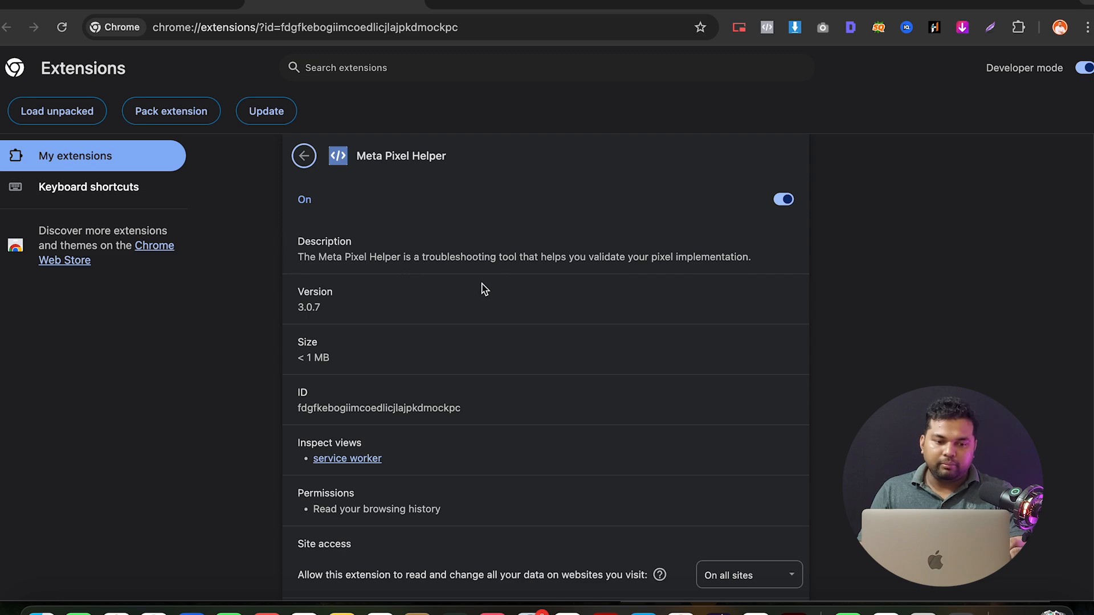
{"action": "scroll", "coordinate": [458, 289], "scroll_direction": "down", "scroll_amount": 7}
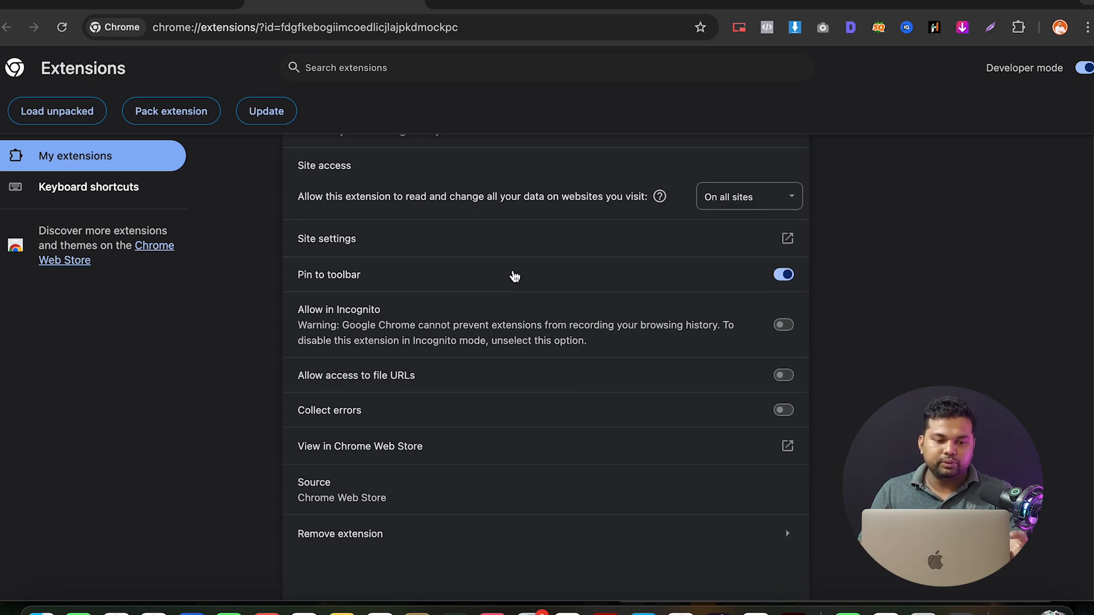
{"action": "scroll", "coordinate": [514, 276], "scroll_direction": "up", "scroll_amount": 7}
{"action": "double_click", "coordinate": [385, 155]}
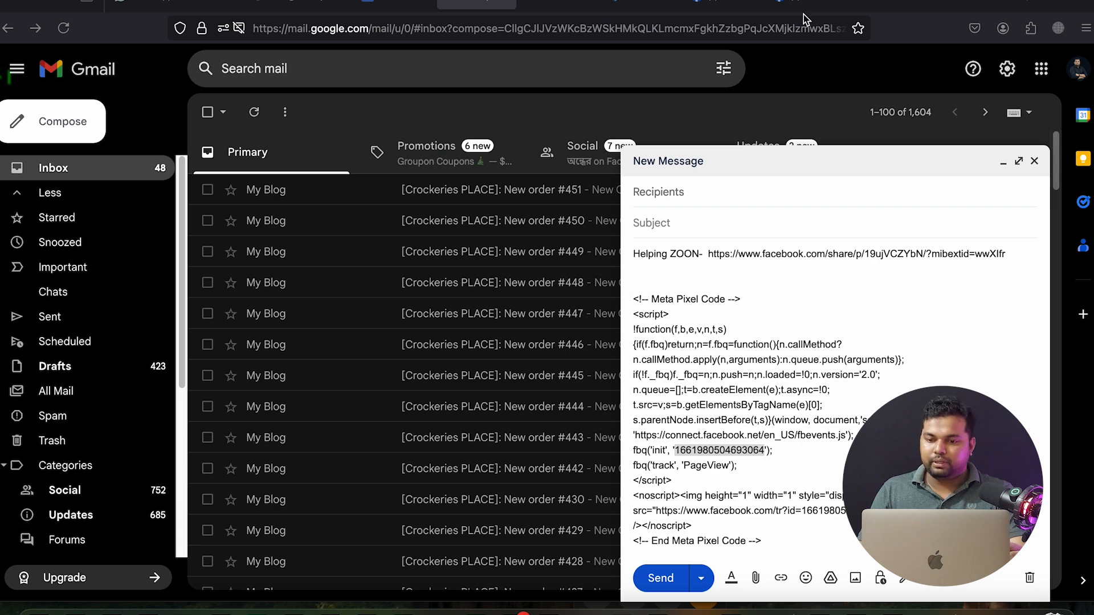
Continue past the base code step with Automatic Advanced Matching on, and open the Event Setup Tool dialog
{"action": "left_click", "coordinate": [807, 7]}
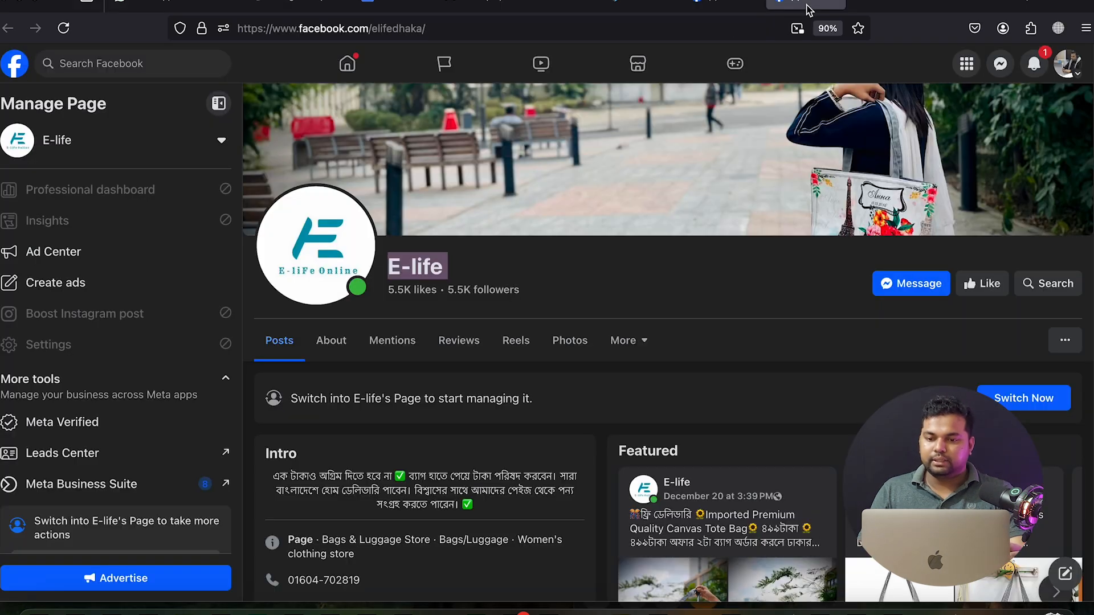
{"action": "left_click", "coordinate": [956, 11]}
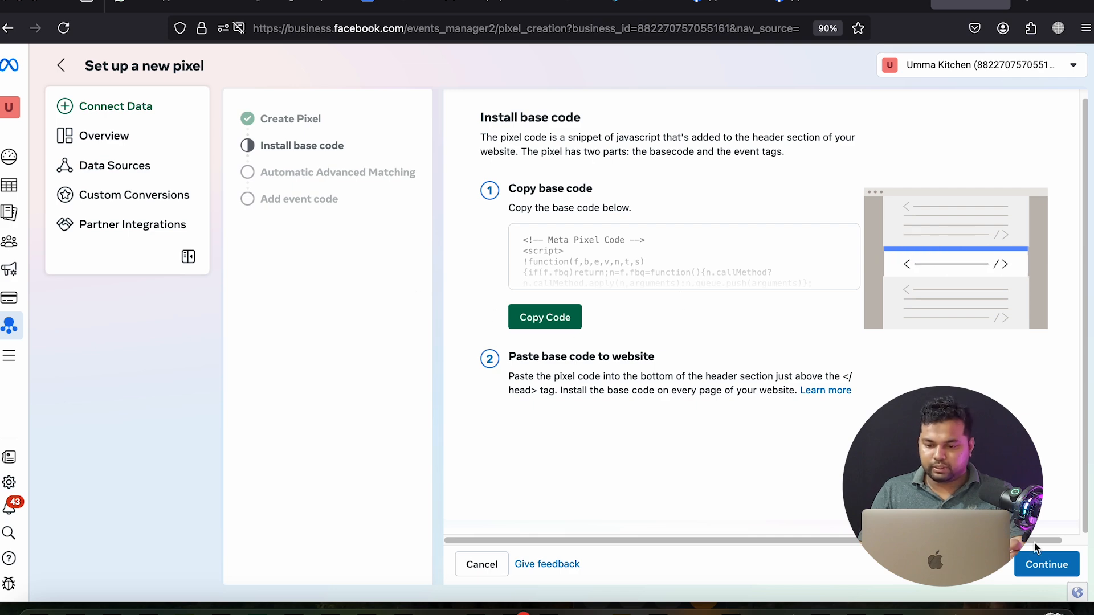
{"action": "left_click", "coordinate": [1045, 564]}
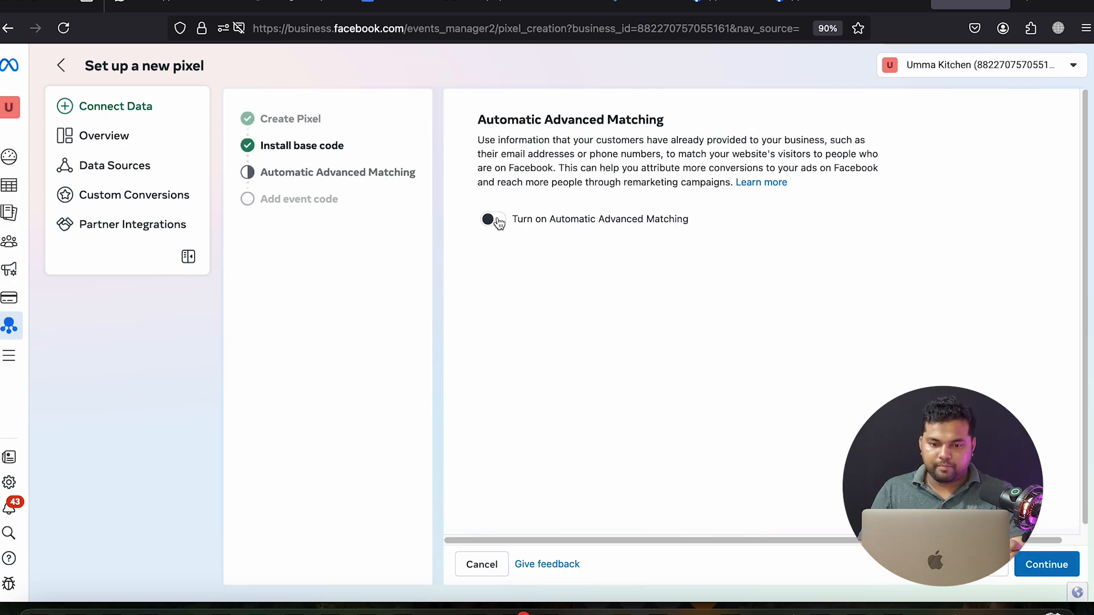
{"action": "left_click", "coordinate": [501, 226]}
{"action": "left_click", "coordinate": [1046, 565]}
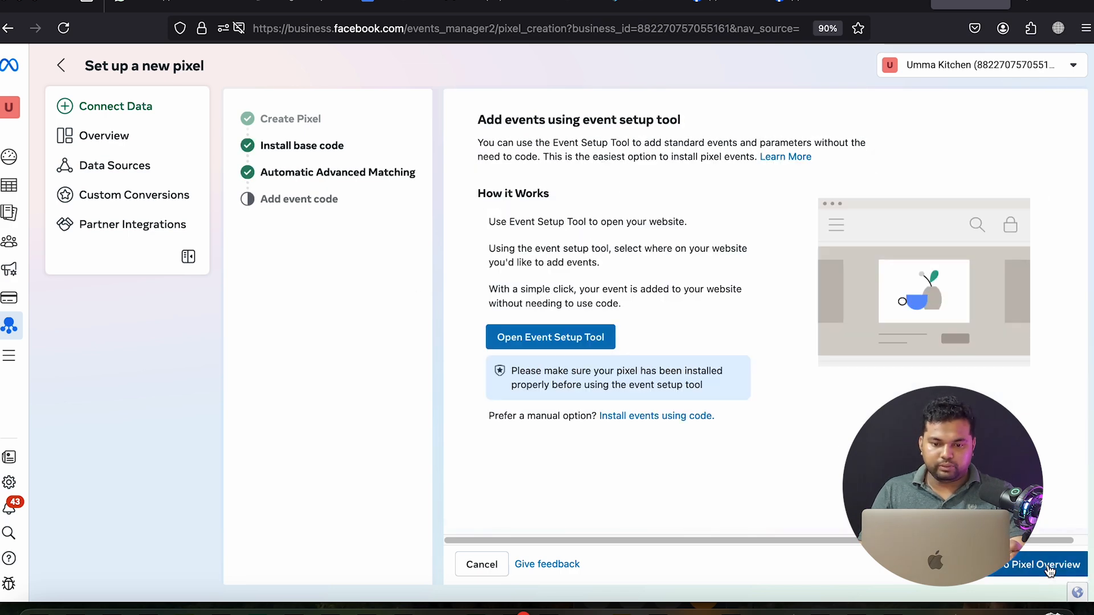
{"action": "left_click", "coordinate": [538, 341]}
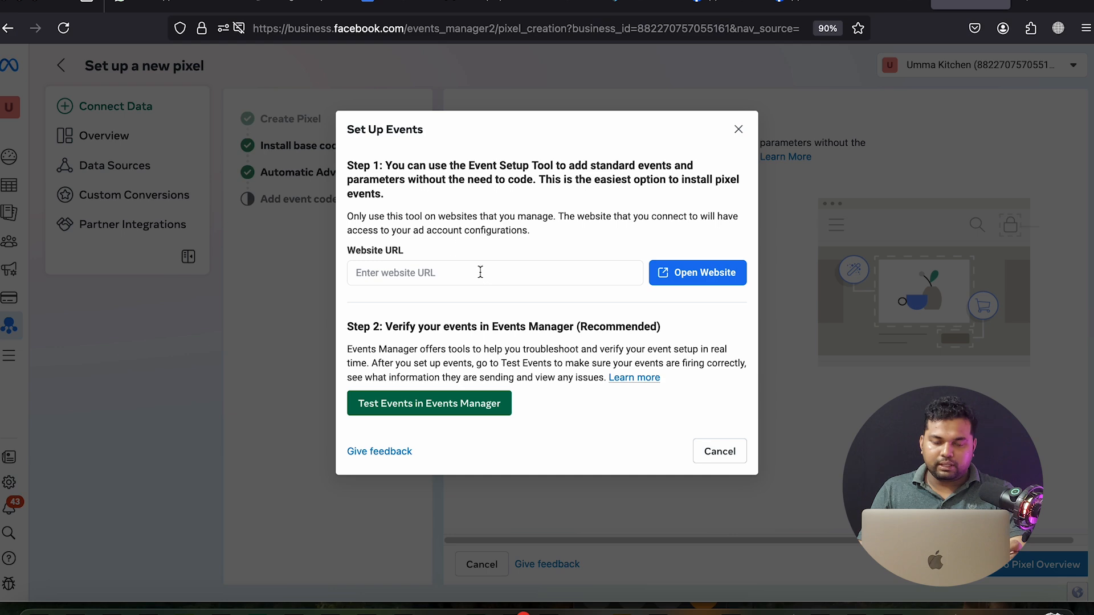
{"action": "left_click", "coordinate": [227, 7]}
{"action": "left_click", "coordinate": [302, 6]}
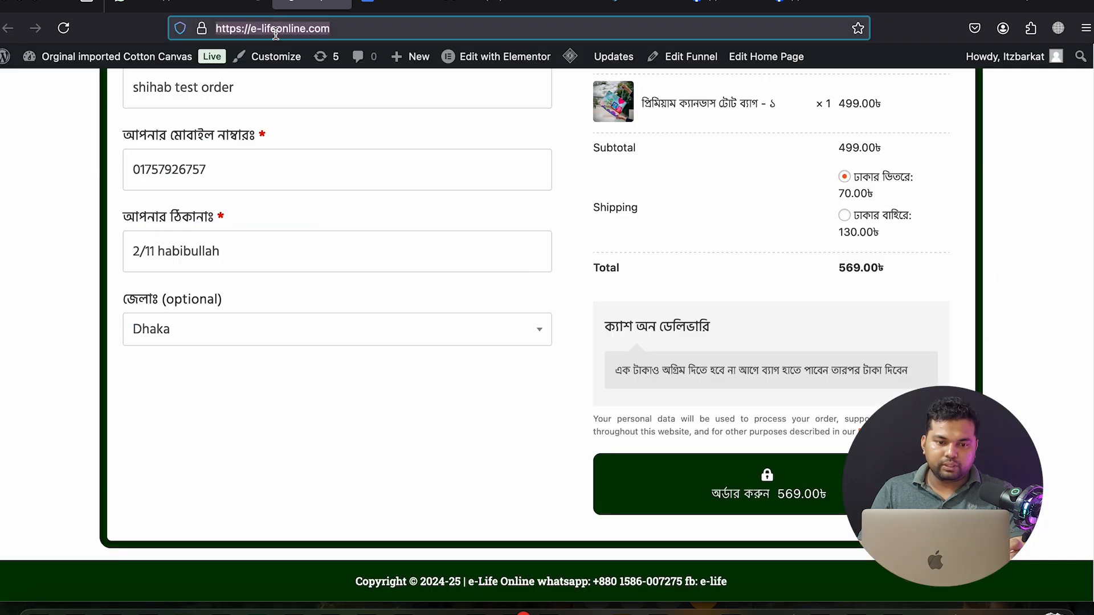
{"action": "right_click", "coordinate": [276, 33]}
{"action": "left_click", "coordinate": [299, 101]}
{"action": "left_click", "coordinate": [970, 6]}
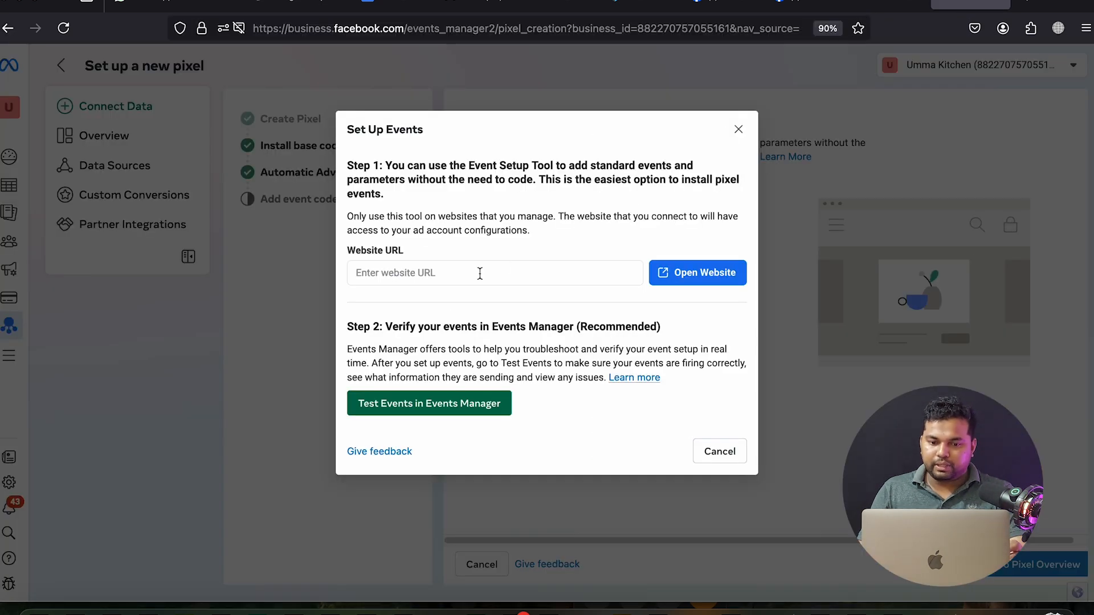
{"action": "right_click", "coordinate": [433, 279]}
{"action": "left_click", "coordinate": [473, 363]}
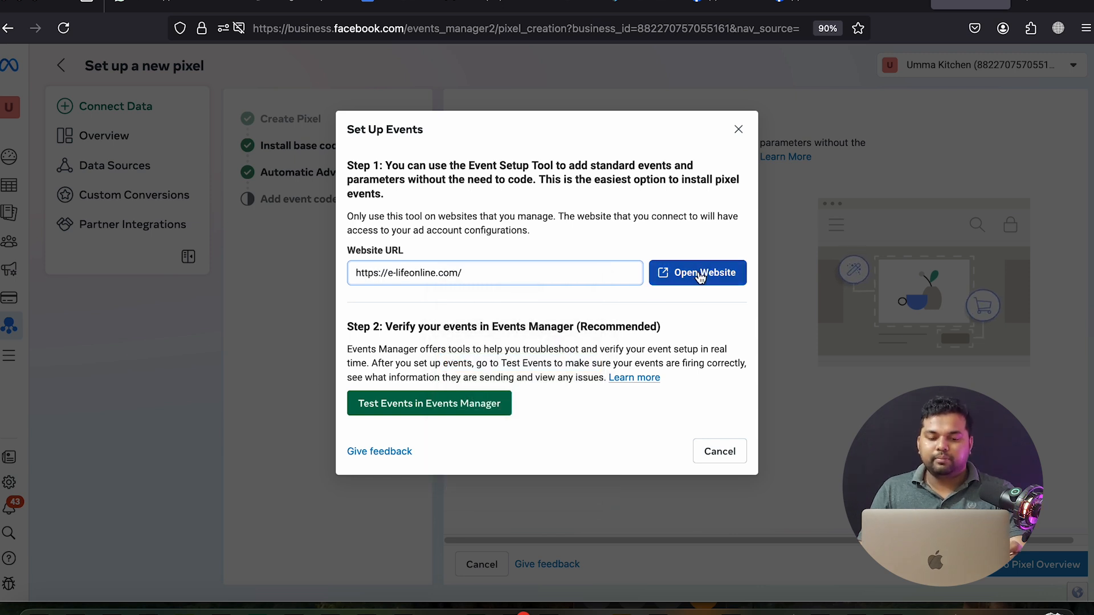
{"action": "left_click", "coordinate": [700, 273]}
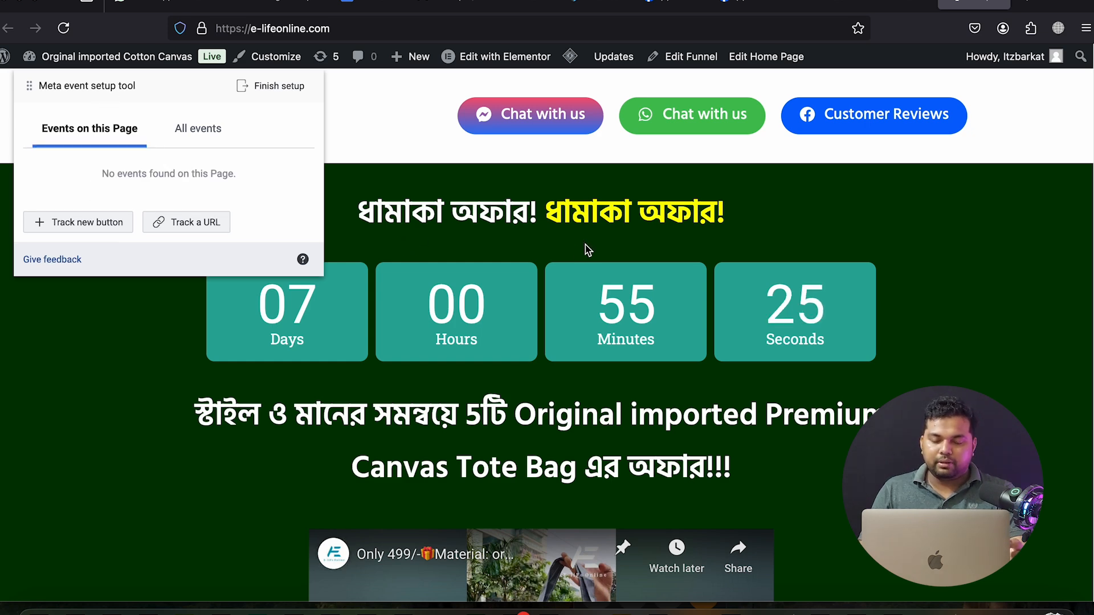
Choose Track new button so the e-lifeonline.com landing page buttons are outlined for selection
{"action": "scroll", "coordinate": [565, 316], "scroll_direction": "down", "scroll_amount": 2}
{"action": "scroll", "coordinate": [567, 315], "scroll_direction": "up", "scroll_amount": 2}
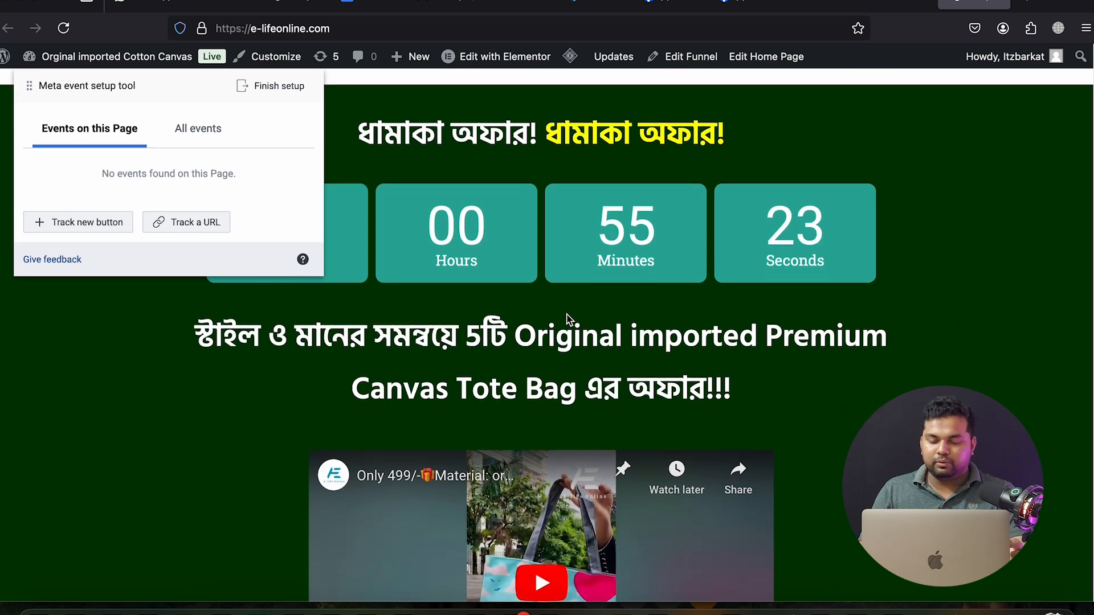
{"action": "scroll", "coordinate": [566, 314], "scroll_direction": "up", "scroll_amount": 1}
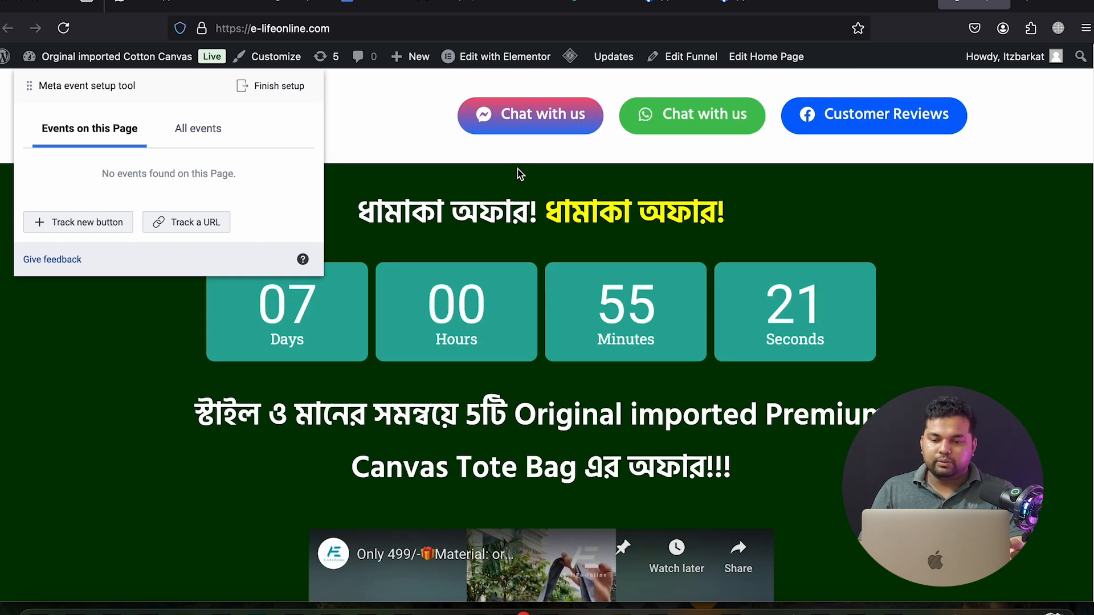
{"action": "left_click", "coordinate": [73, 226]}
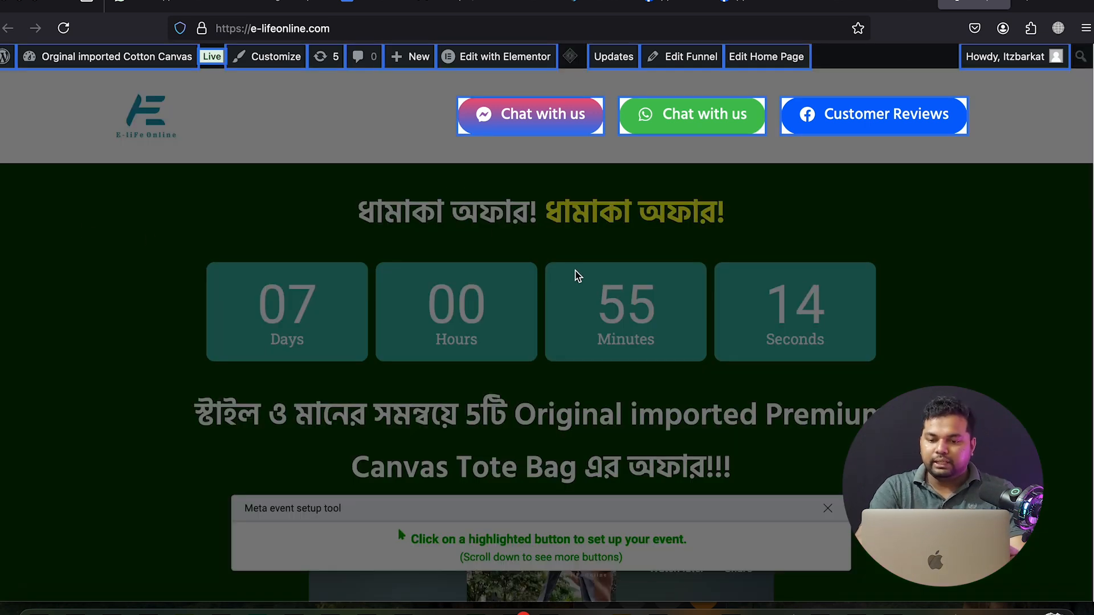
{"action": "scroll", "coordinate": [586, 276], "scroll_direction": "down", "scroll_amount": 10}
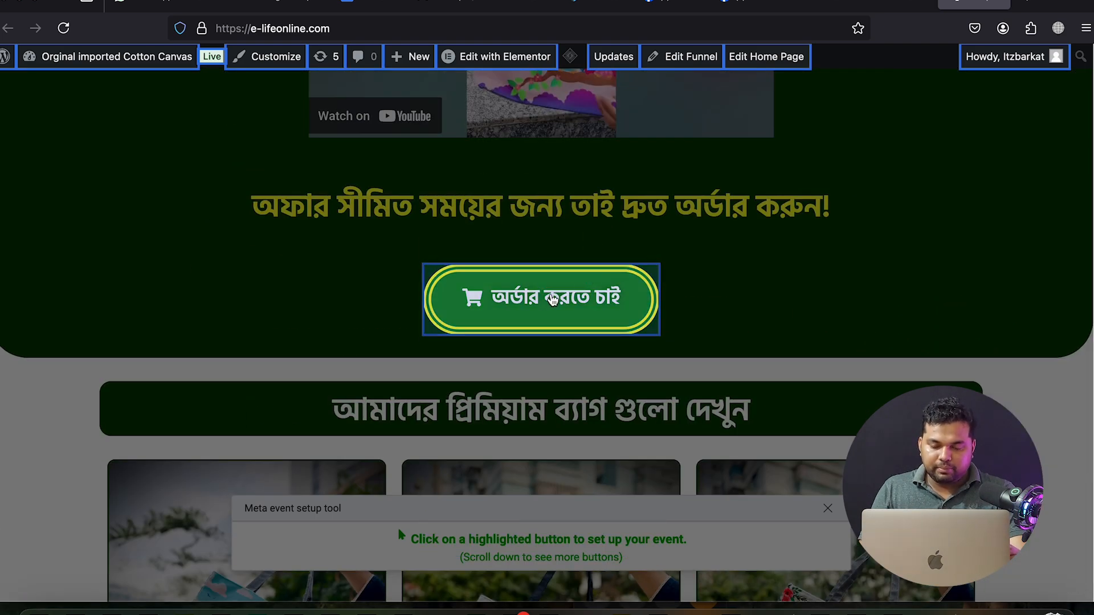
{"action": "scroll", "coordinate": [569, 285], "scroll_direction": "down", "scroll_amount": 10}
{"action": "scroll", "coordinate": [551, 299], "scroll_direction": "down", "scroll_amount": 10}
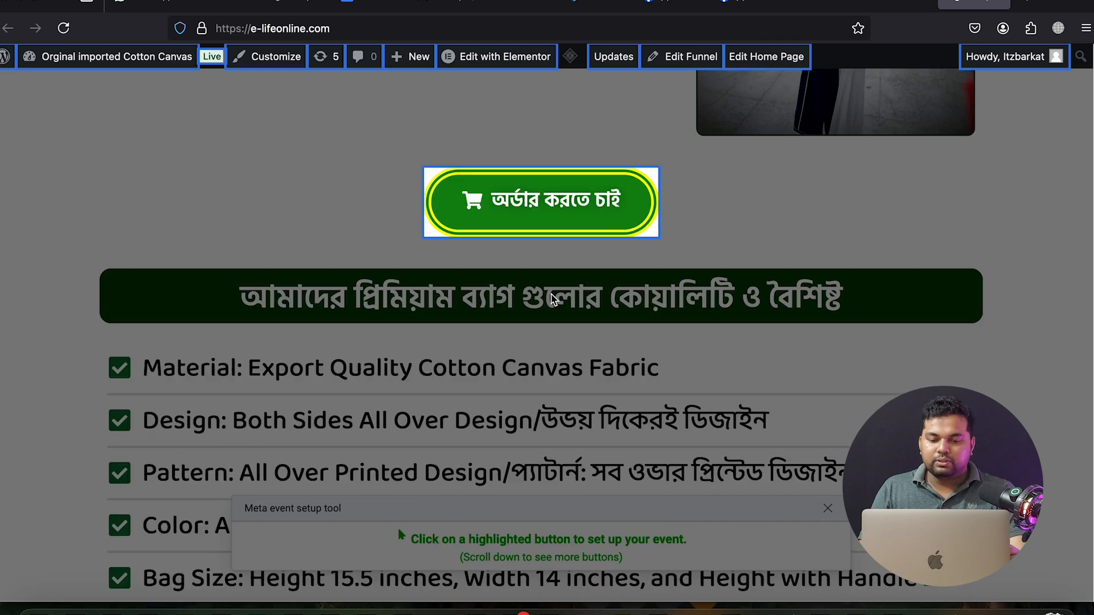
{"action": "scroll", "coordinate": [550, 299], "scroll_direction": "up", "scroll_amount": 10}
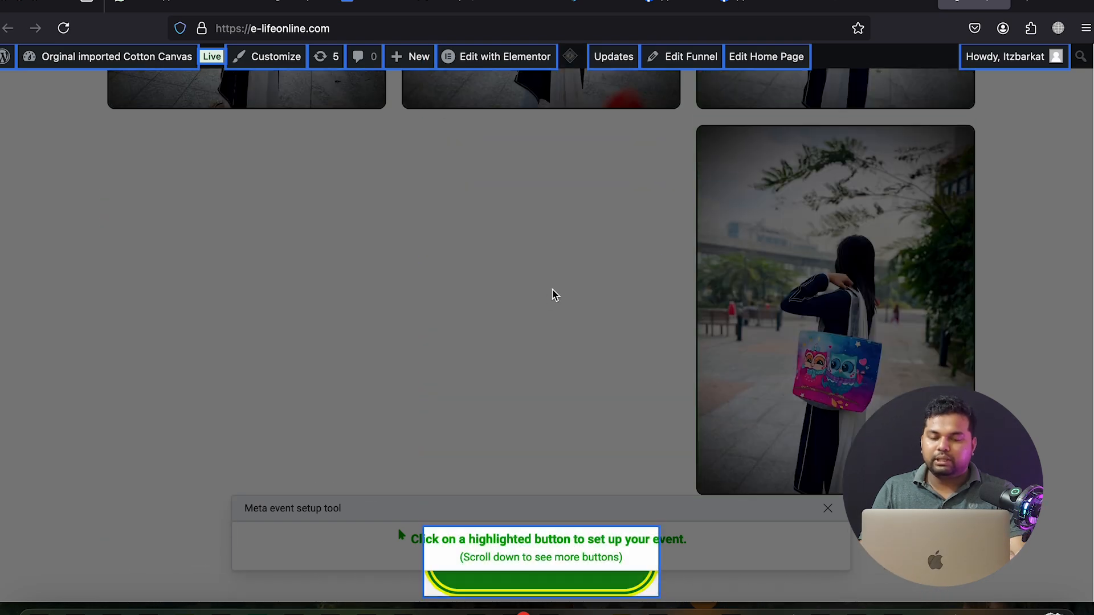
{"action": "scroll", "coordinate": [552, 294], "scroll_direction": "up", "scroll_amount": 15}
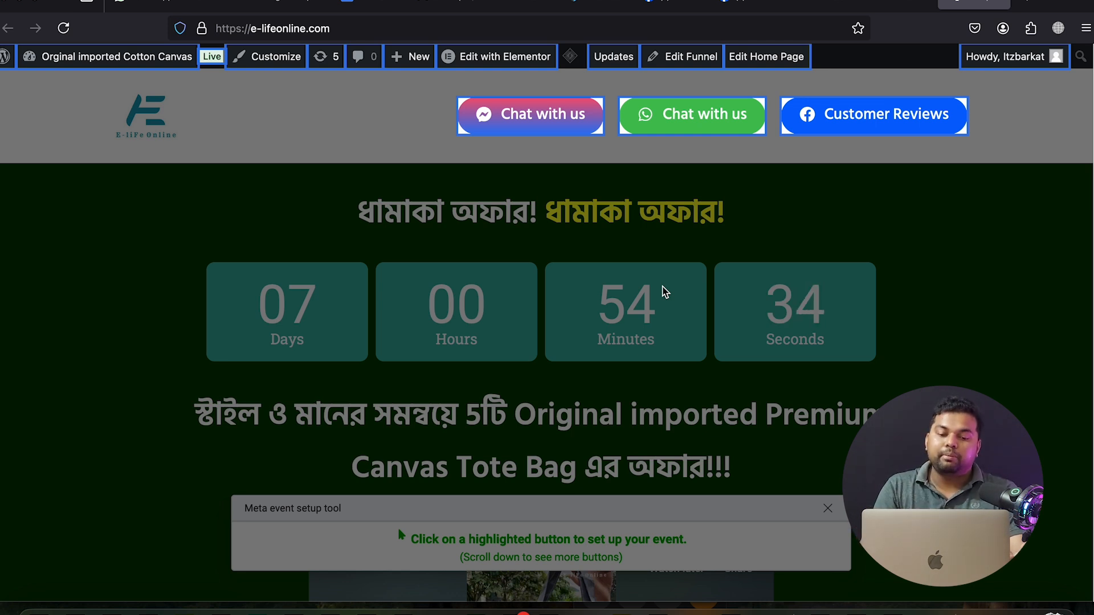
Track the Messenger Chat with us button as a Contact event and confirm
{"action": "left_click", "coordinate": [521, 119]}
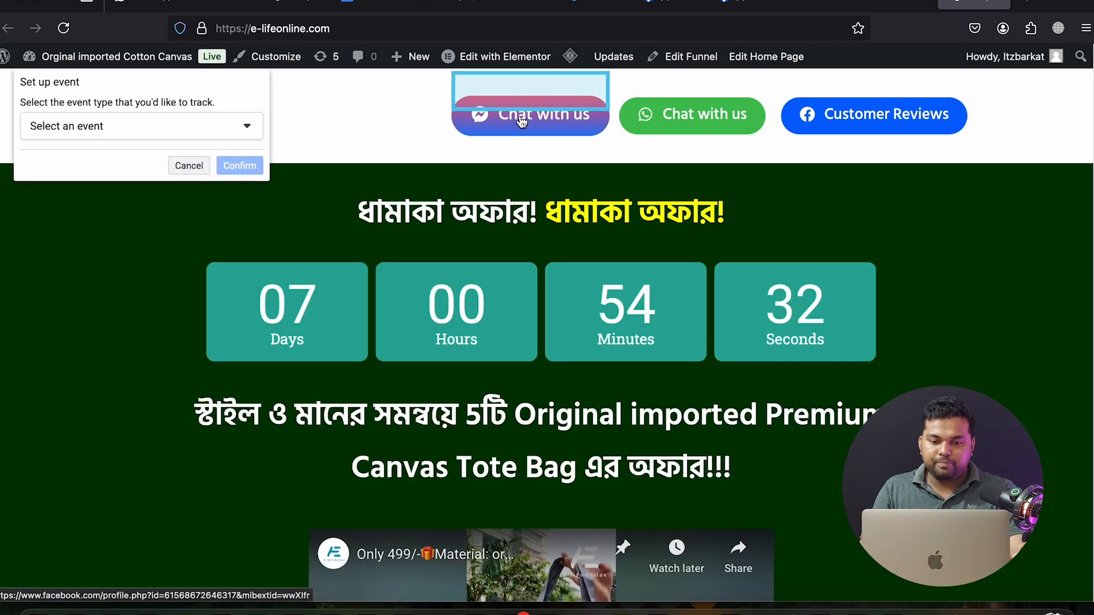
{"action": "left_click", "coordinate": [157, 132]}
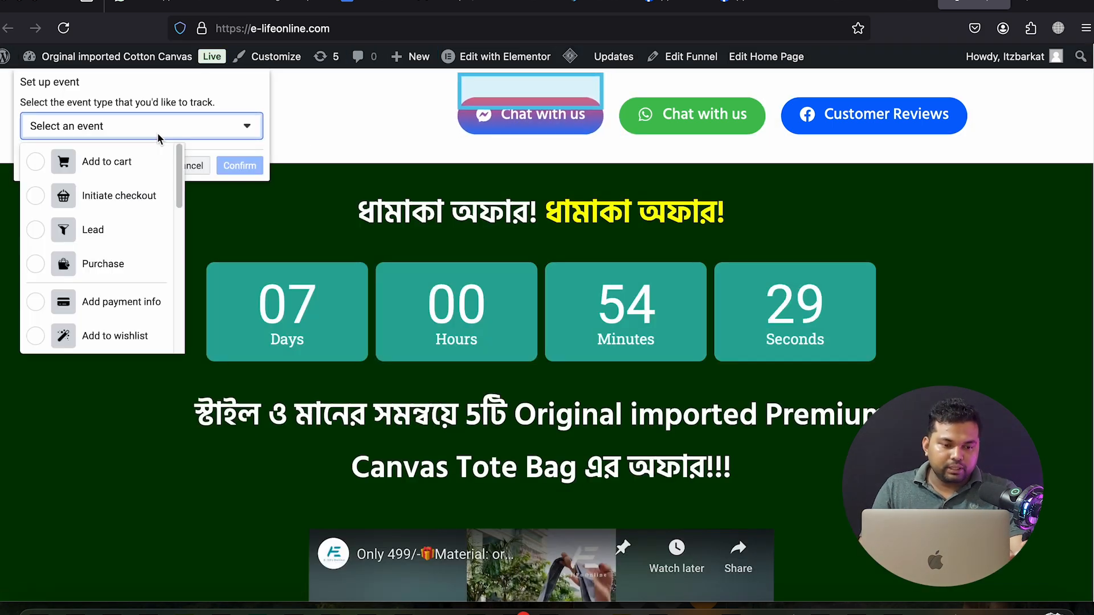
{"action": "scroll", "coordinate": [131, 240], "scroll_direction": "down", "scroll_amount": 3}
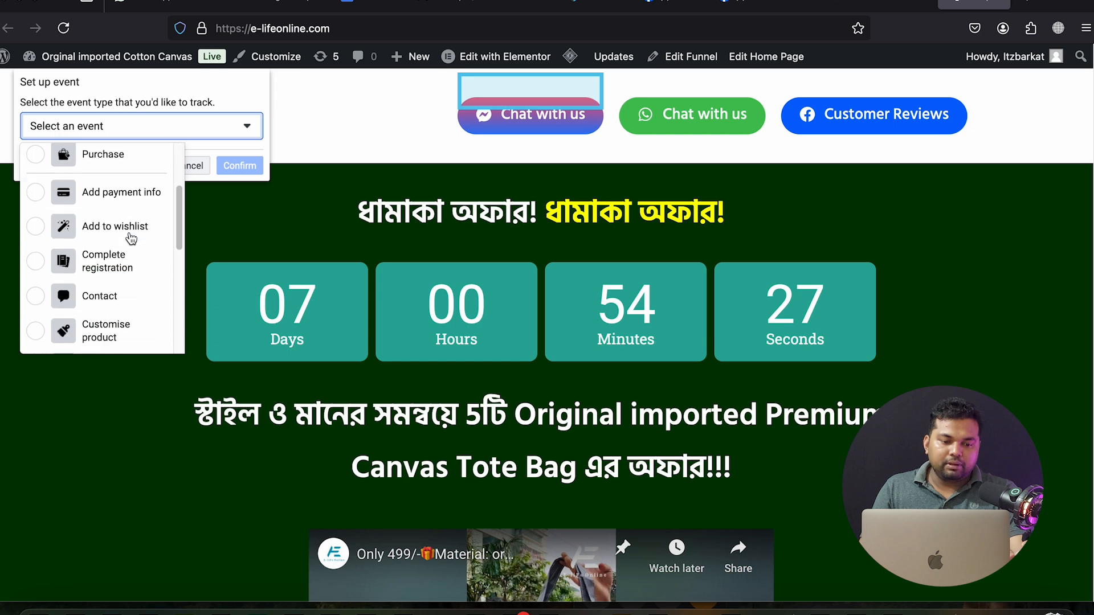
{"action": "scroll", "coordinate": [133, 239], "scroll_direction": "down", "scroll_amount": 2}
{"action": "scroll", "coordinate": [135, 239], "scroll_direction": "down", "scroll_amount": 6}
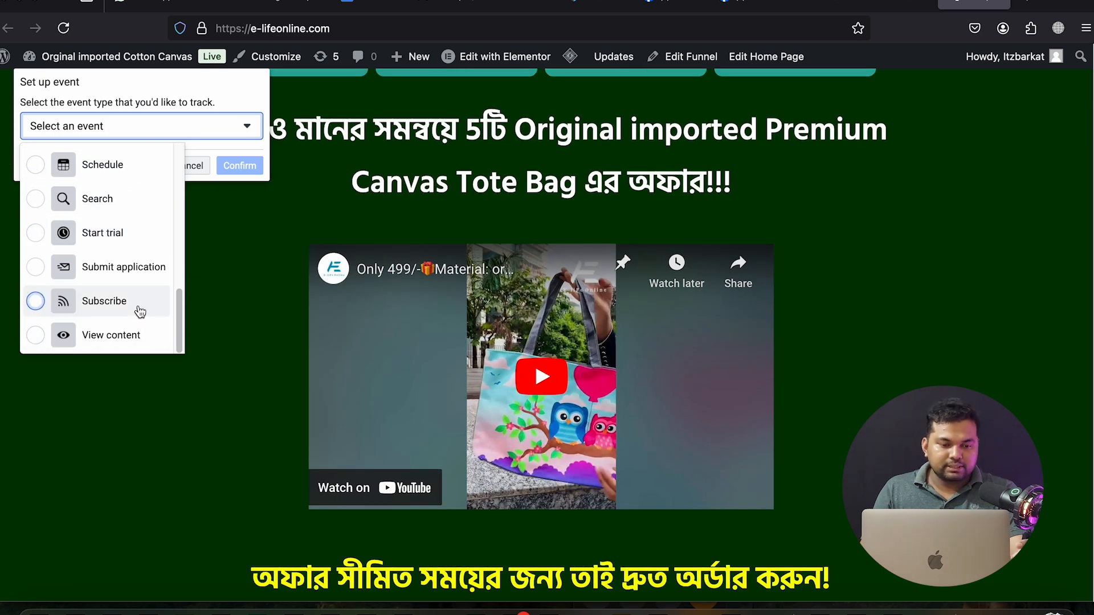
{"action": "scroll", "coordinate": [136, 251], "scroll_direction": "up", "scroll_amount": 3}
{"action": "scroll", "coordinate": [132, 257], "scroll_direction": "up", "scroll_amount": 3}
{"action": "left_click", "coordinate": [99, 257]}
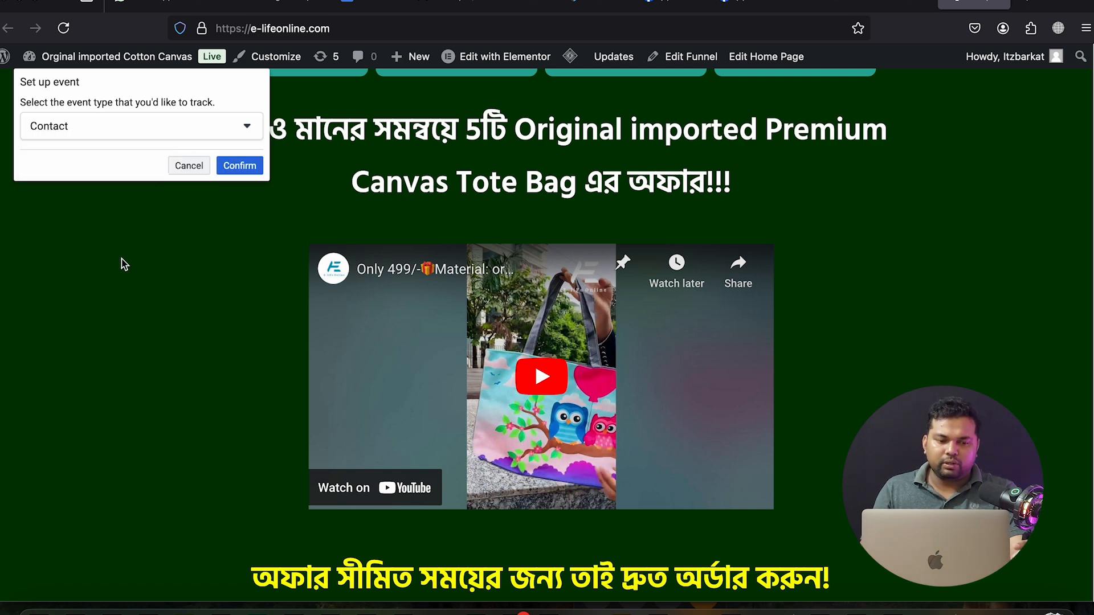
{"action": "left_click", "coordinate": [238, 166]}
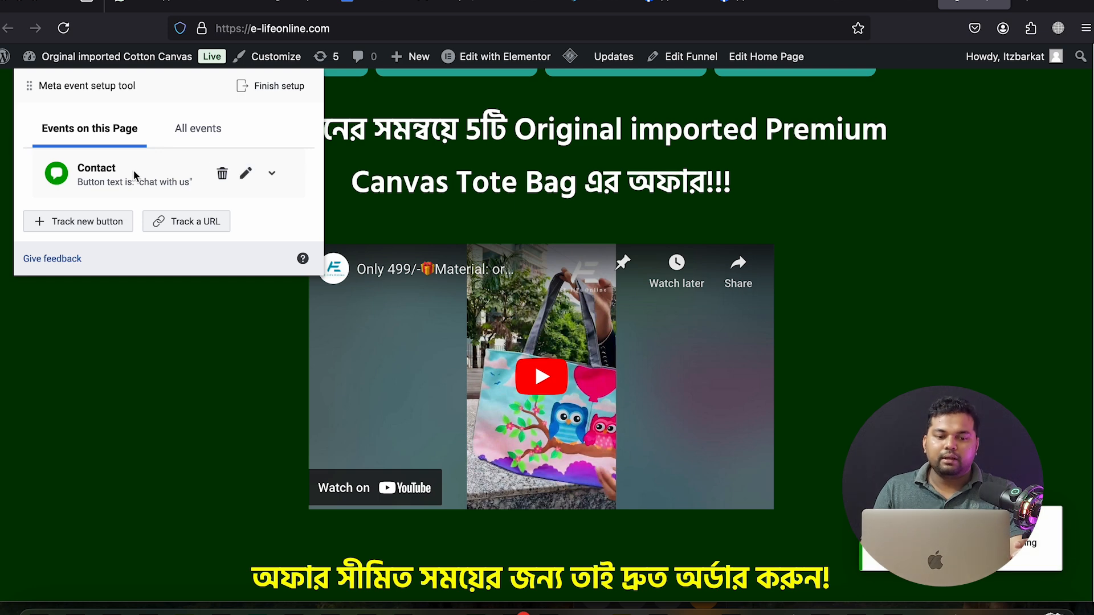
Start tracking another button on the page
{"action": "scroll", "coordinate": [98, 179], "scroll_direction": "up", "scroll_amount": 5}
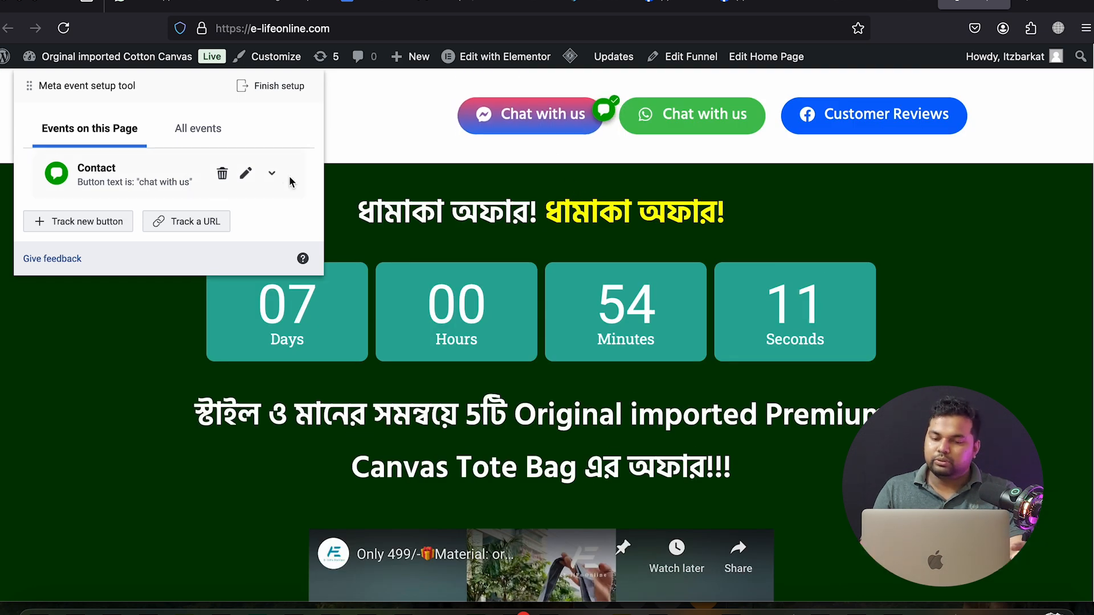
{"action": "scroll", "coordinate": [429, 242], "scroll_direction": "down", "scroll_amount": 1}
{"action": "scroll", "coordinate": [428, 242], "scroll_direction": "down", "scroll_amount": 10}
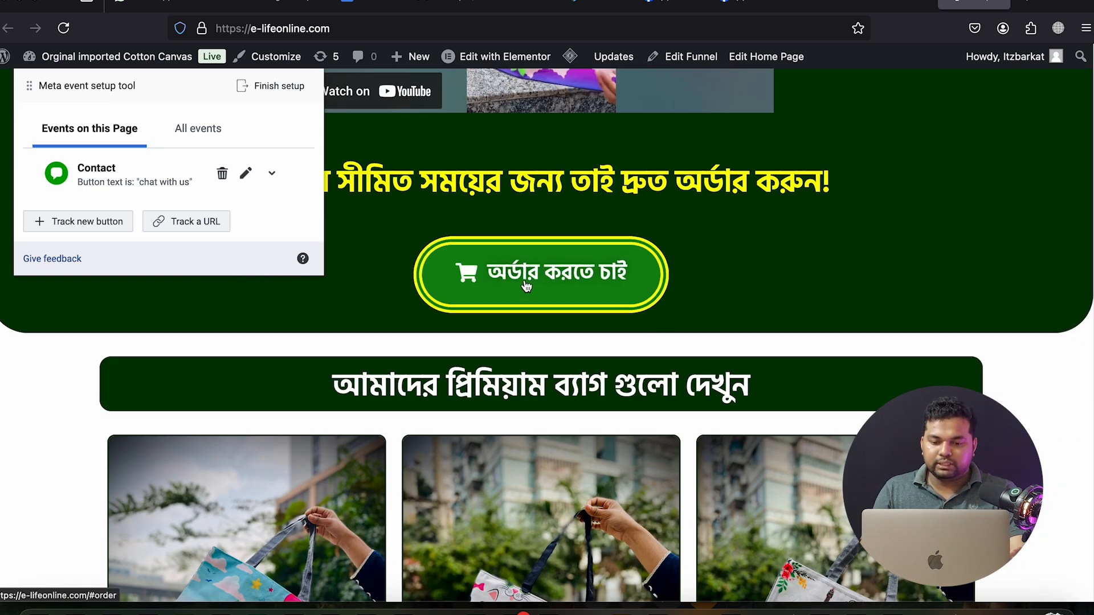
{"action": "left_click", "coordinate": [94, 226]}
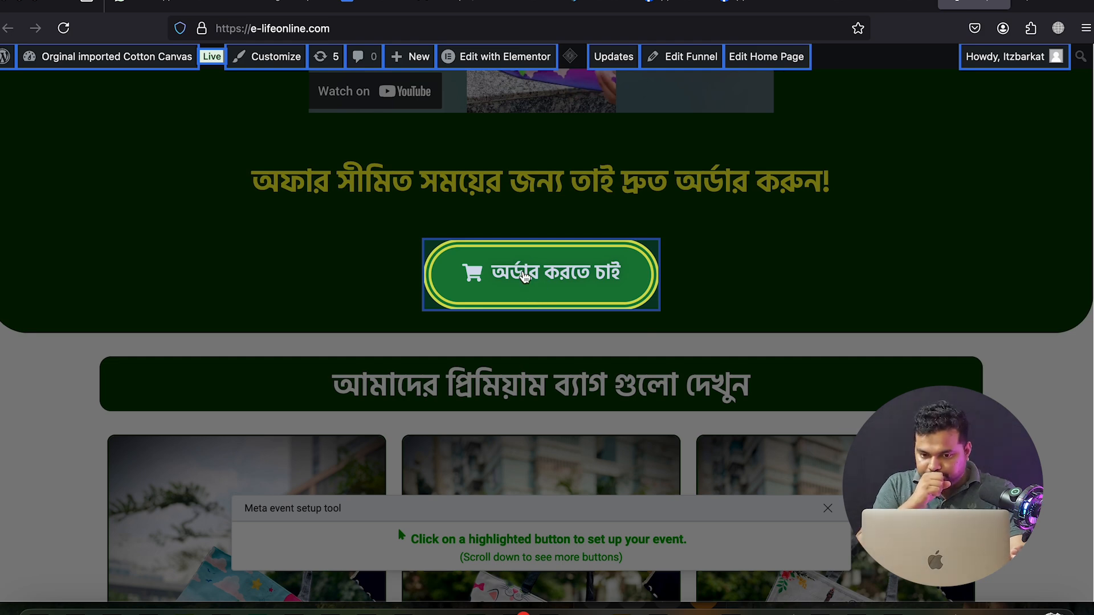
Pick the landing page's green order button and browse the Select an event type list
{"action": "left_click", "coordinate": [525, 277]}
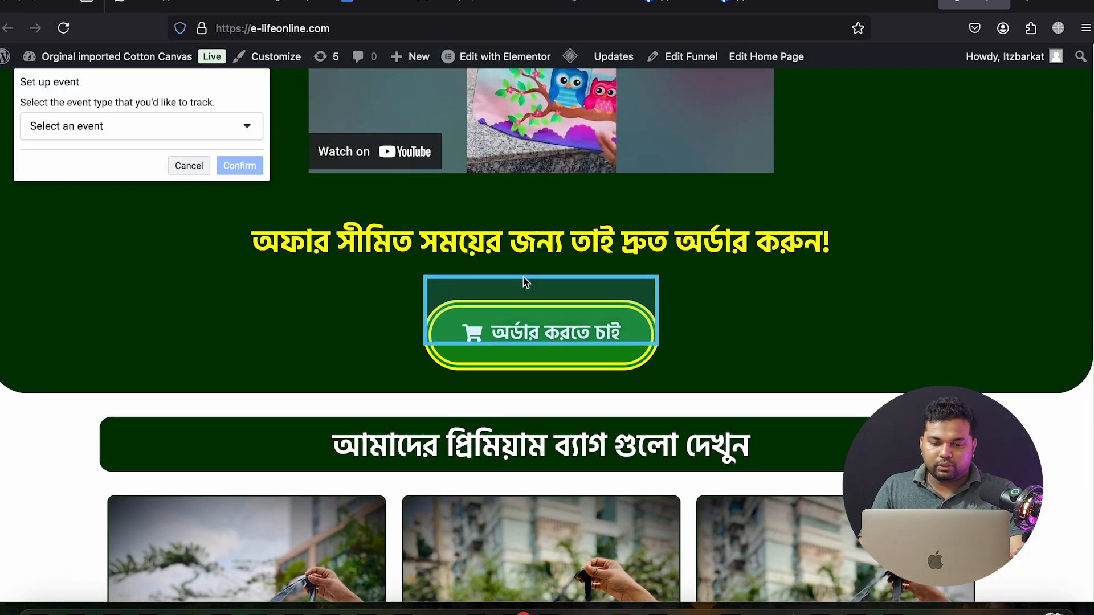
{"action": "left_click", "coordinate": [155, 131]}
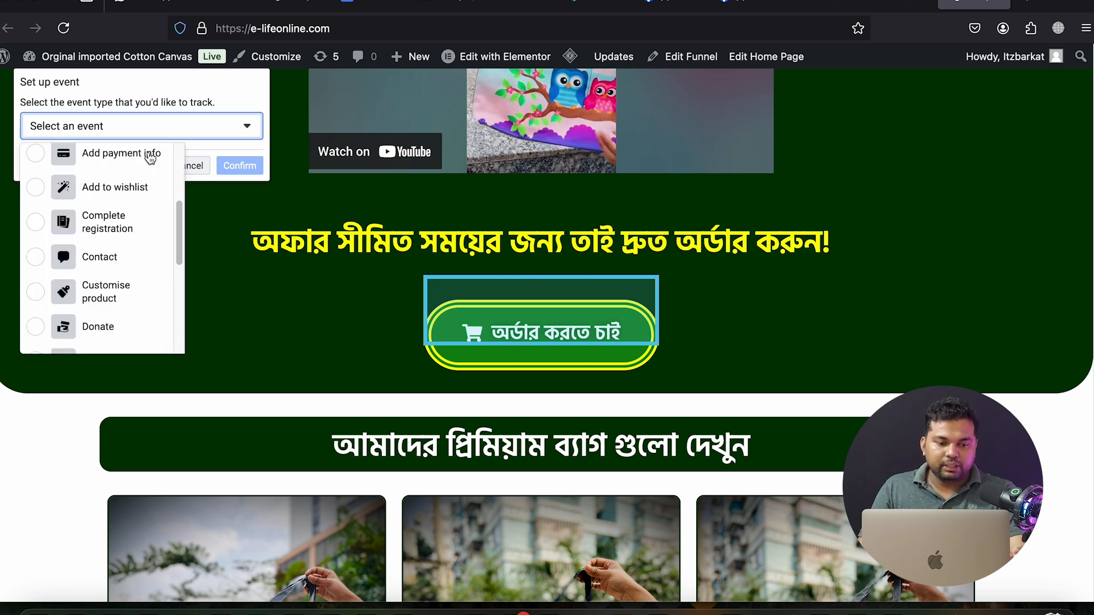
{"action": "scroll", "coordinate": [148, 265], "scroll_direction": "down", "scroll_amount": 2}
{"action": "scroll", "coordinate": [148, 265], "scroll_direction": "down", "scroll_amount": 3}
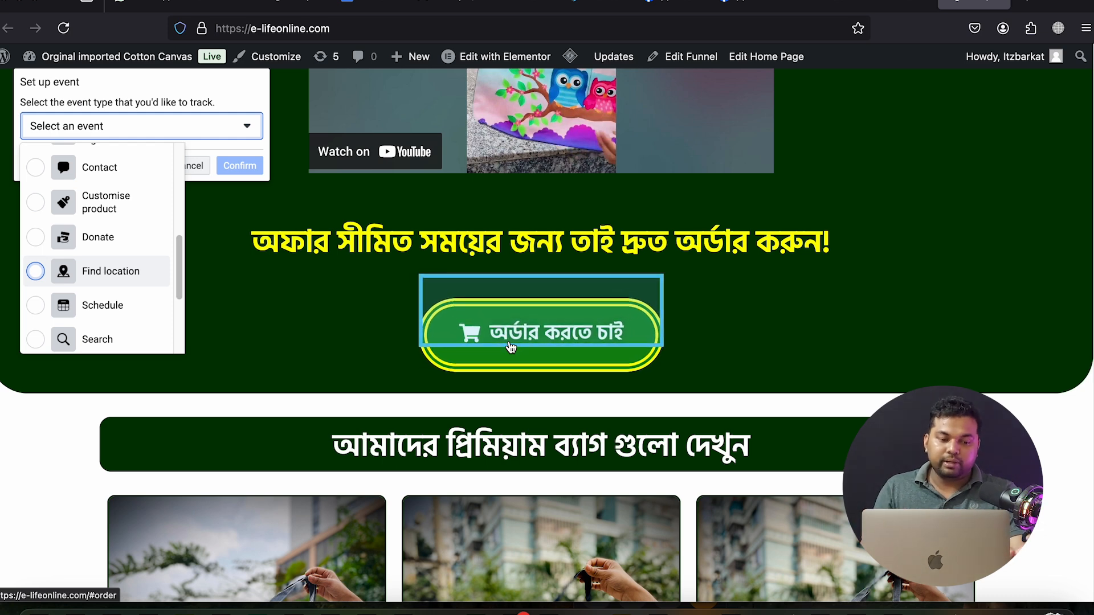
{"action": "scroll", "coordinate": [142, 319], "scroll_direction": "down", "scroll_amount": 5}
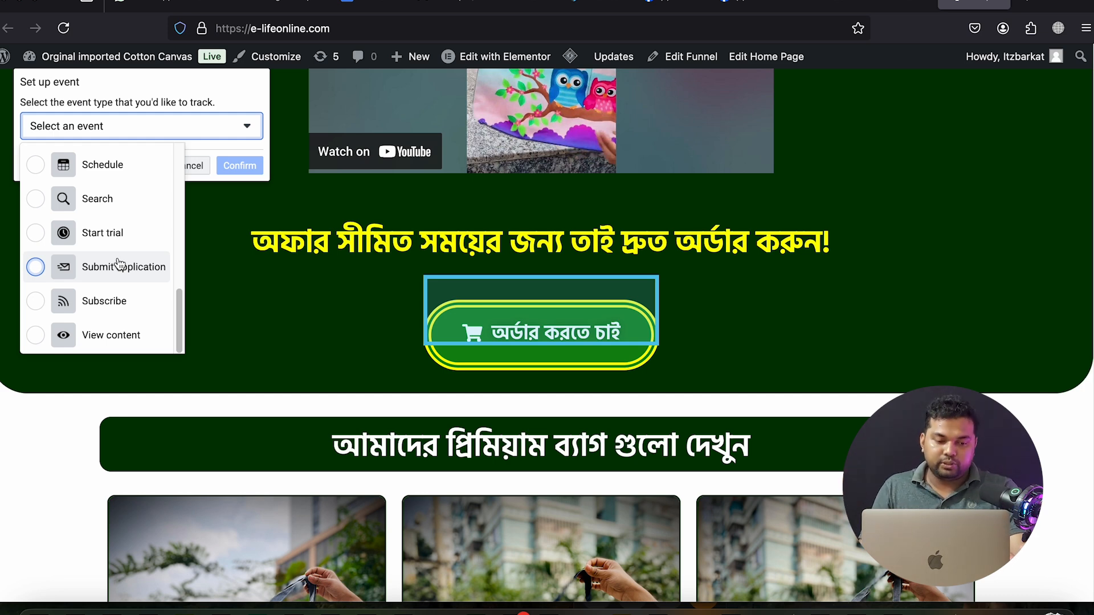
{"action": "scroll", "coordinate": [121, 263], "scroll_direction": "down", "scroll_amount": 2}
{"action": "scroll", "coordinate": [118, 261], "scroll_direction": "up", "scroll_amount": 5}
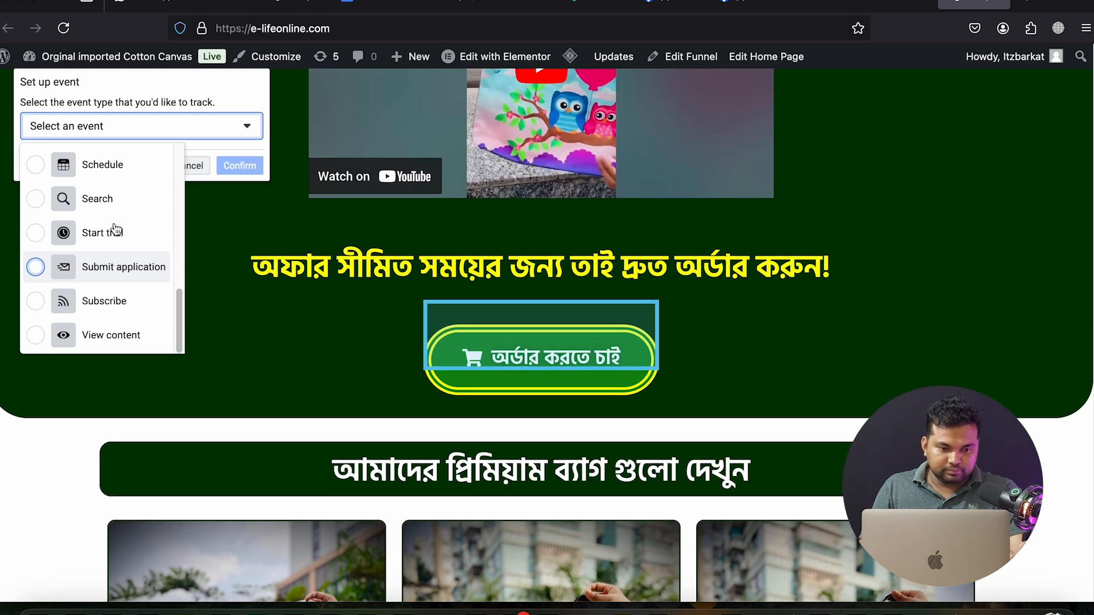
{"action": "scroll", "coordinate": [164, 281], "scroll_direction": "up", "scroll_amount": 3}
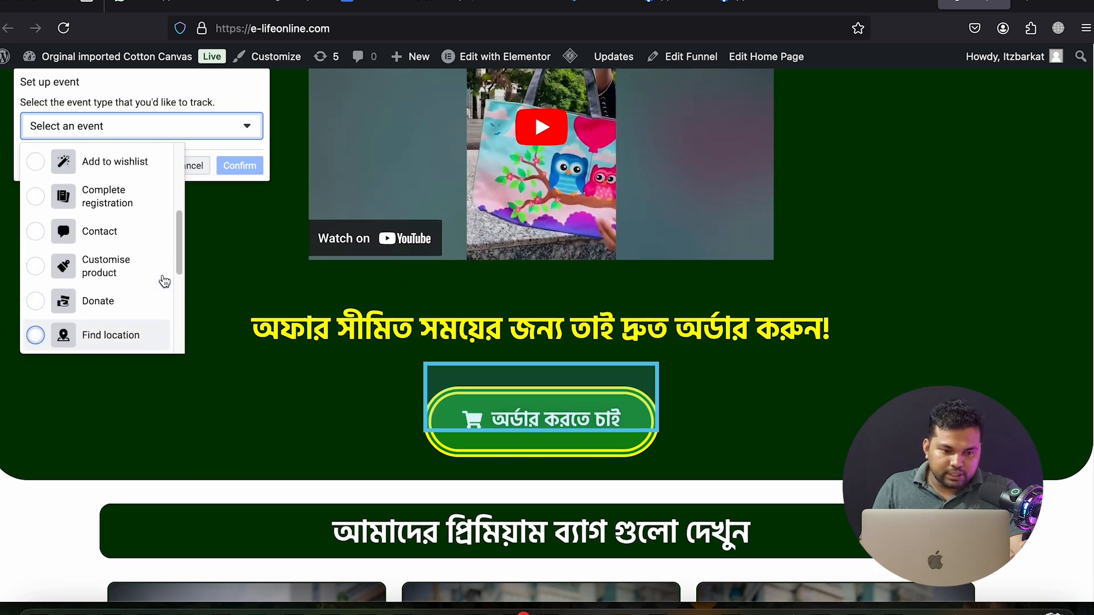
{"action": "scroll", "coordinate": [164, 281], "scroll_direction": "up", "scroll_amount": 2}
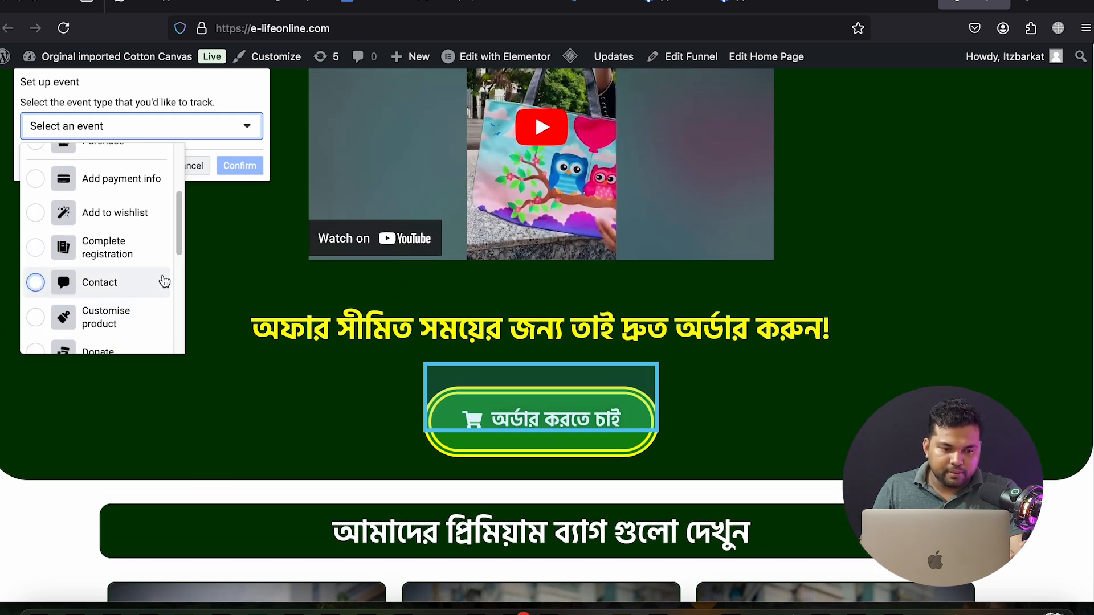
{"action": "scroll", "coordinate": [164, 281], "scroll_direction": "up", "scroll_amount": 2}
{"action": "scroll", "coordinate": [164, 282], "scroll_direction": "up", "scroll_amount": 2}
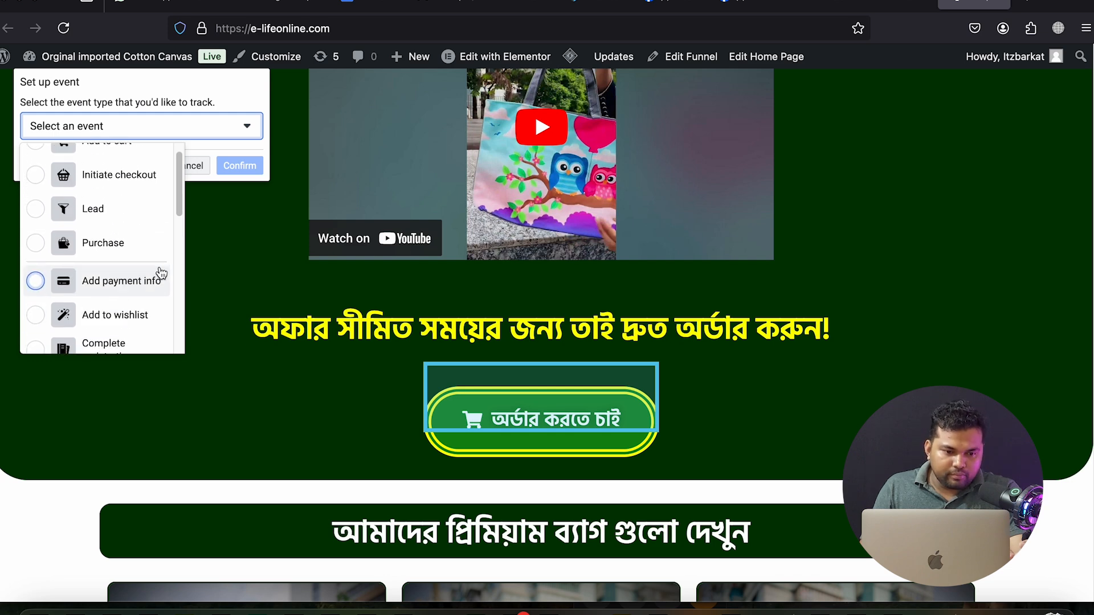
{"action": "scroll", "coordinate": [129, 251], "scroll_direction": "up", "scroll_amount": 1}
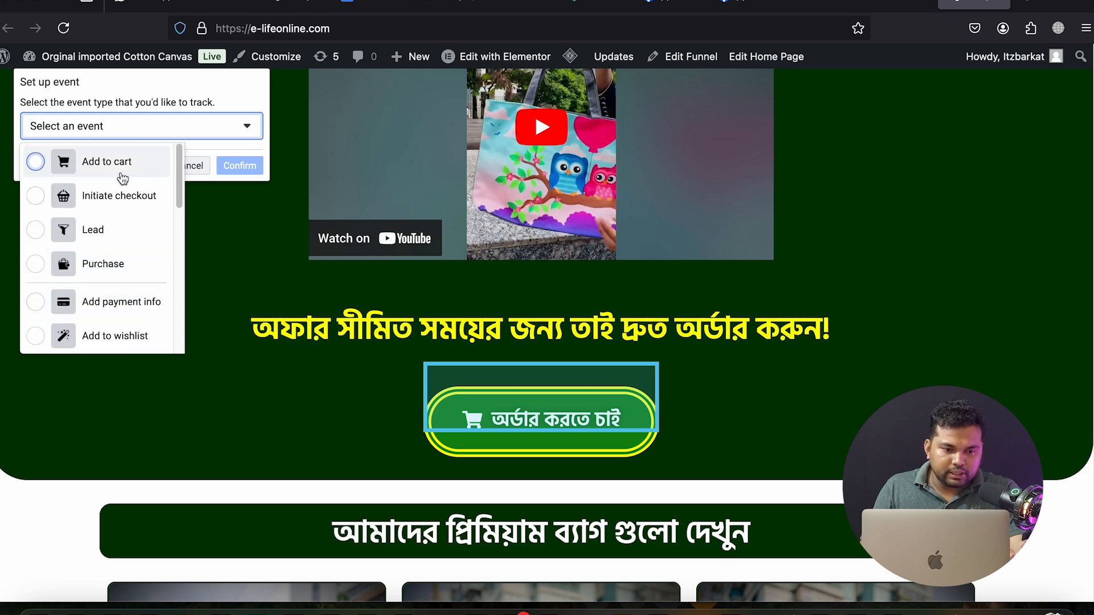
Make it an Add to cart event valued from the page's 499.00৳ price
{"action": "left_click", "coordinate": [123, 167]}
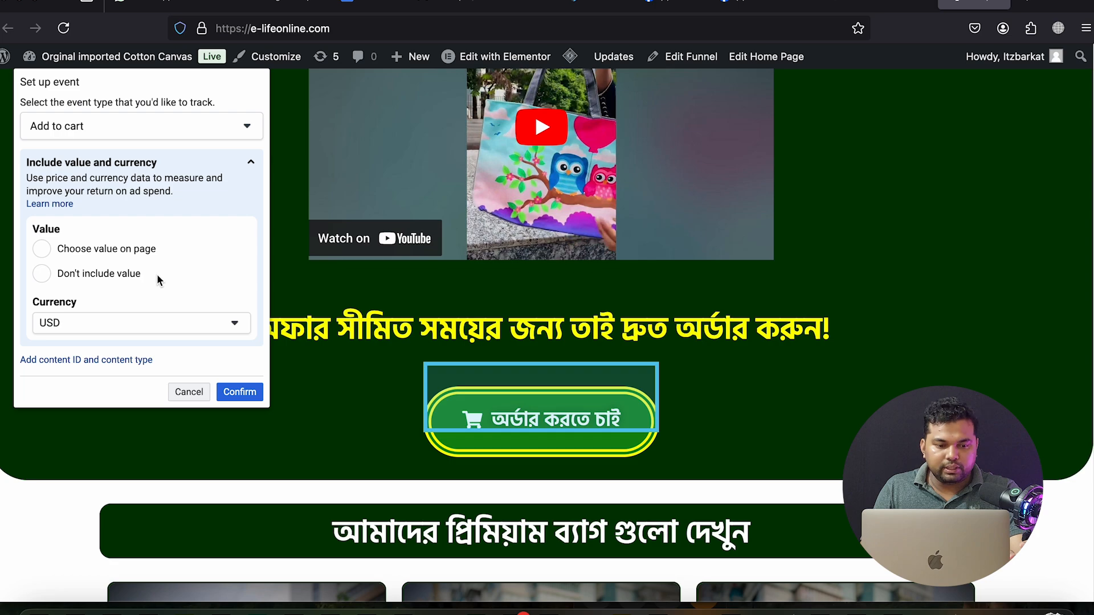
{"action": "scroll", "coordinate": [480, 360], "scroll_direction": "down", "scroll_amount": 4}
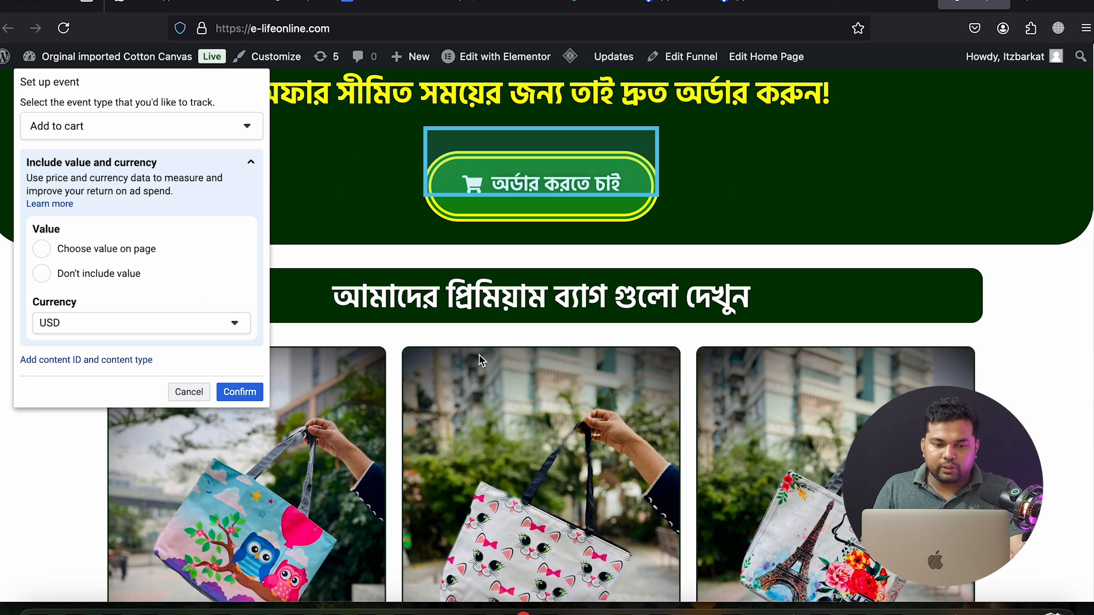
{"action": "scroll", "coordinate": [644, 336], "scroll_direction": "down", "scroll_amount": 4}
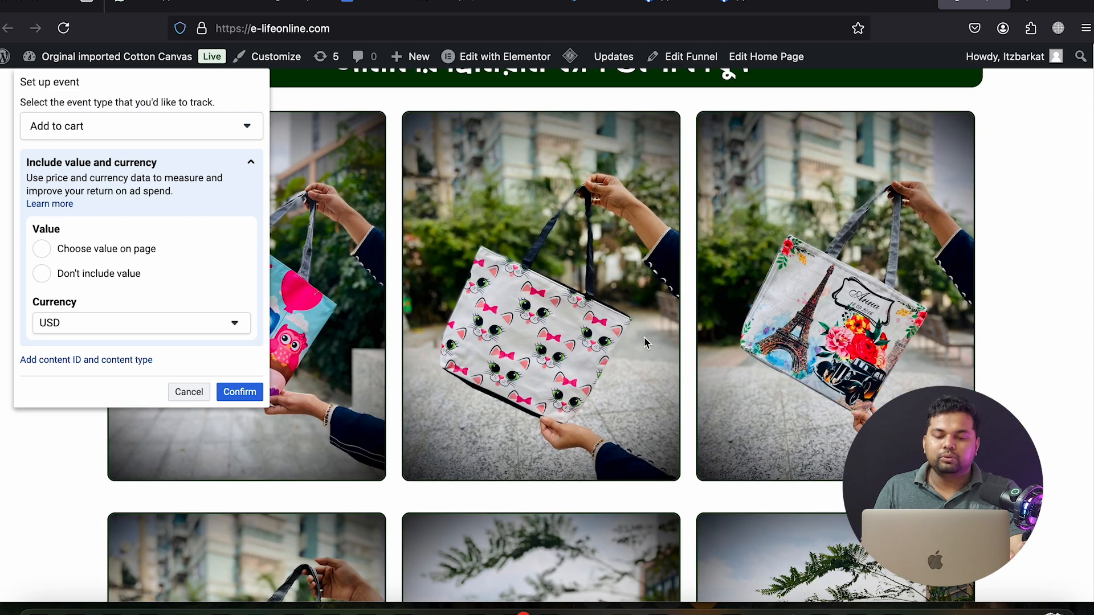
{"action": "scroll", "coordinate": [644, 336], "scroll_direction": "down", "scroll_amount": 4}
{"action": "scroll", "coordinate": [643, 341], "scroll_direction": "up", "scroll_amount": 14}
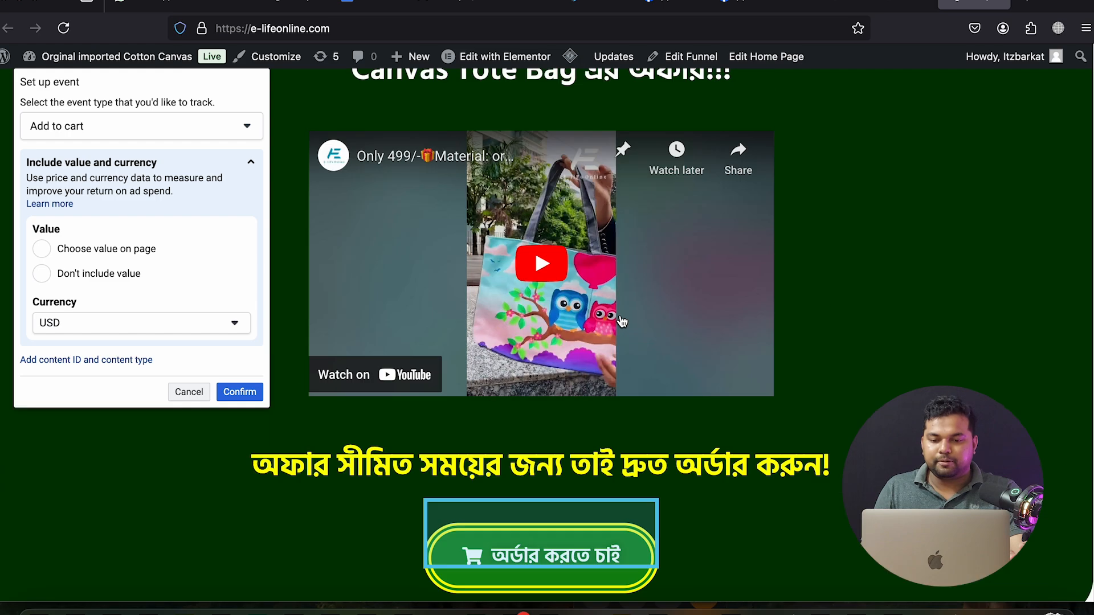
{"action": "scroll", "coordinate": [623, 319], "scroll_direction": "down", "scroll_amount": 4}
{"action": "scroll", "coordinate": [621, 319], "scroll_direction": "down", "scroll_amount": 20}
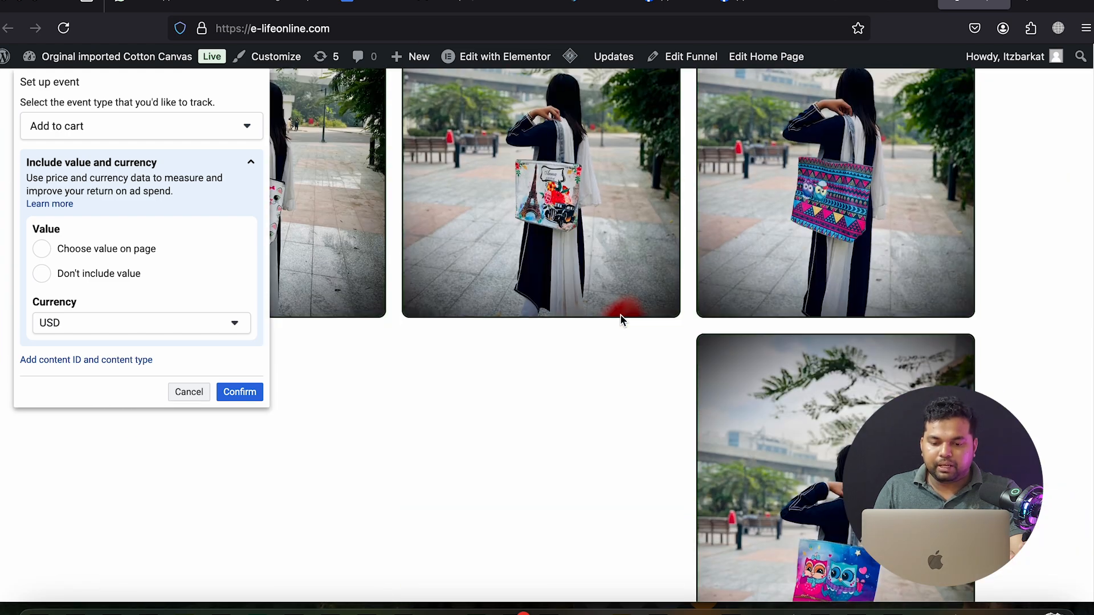
{"action": "scroll", "coordinate": [619, 319], "scroll_direction": "down", "scroll_amount": 20}
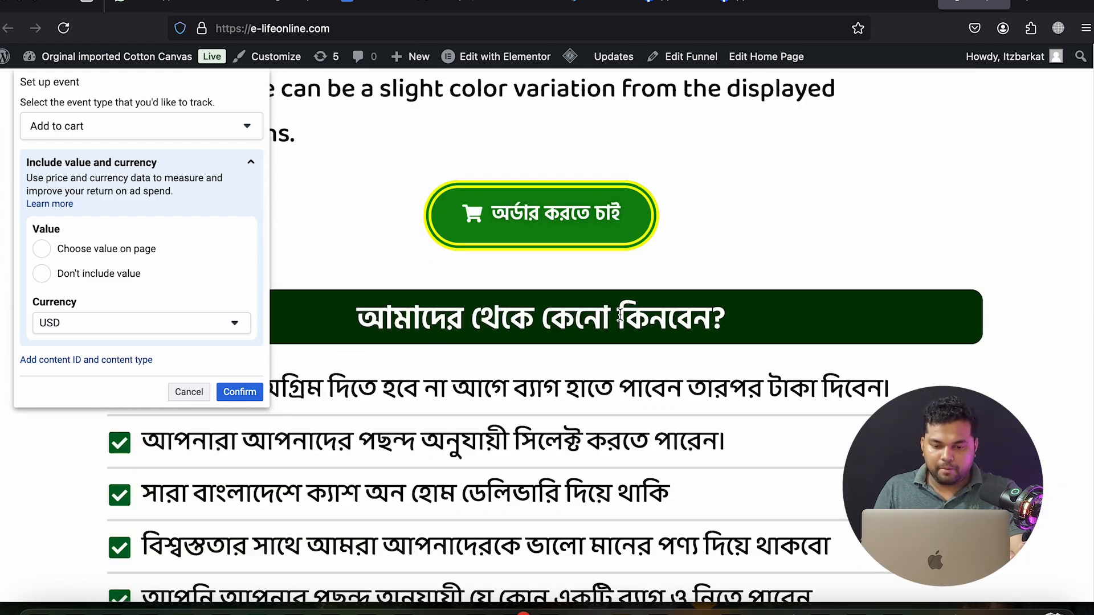
{"action": "scroll", "coordinate": [620, 315], "scroll_direction": "down", "scroll_amount": 20}
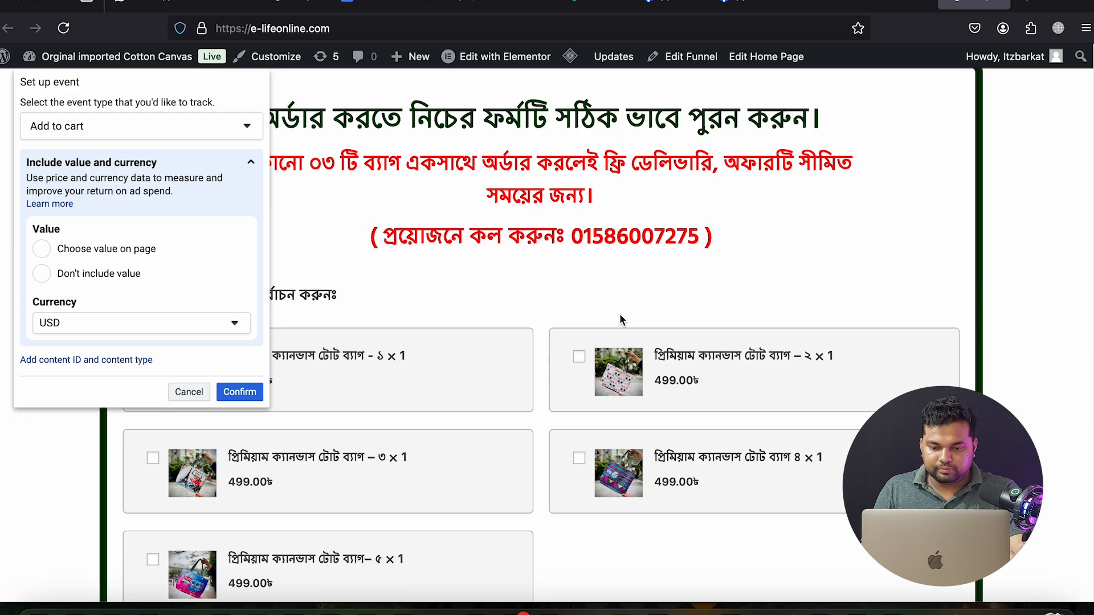
{"action": "scroll", "coordinate": [586, 300], "scroll_direction": "up", "scroll_amount": 5}
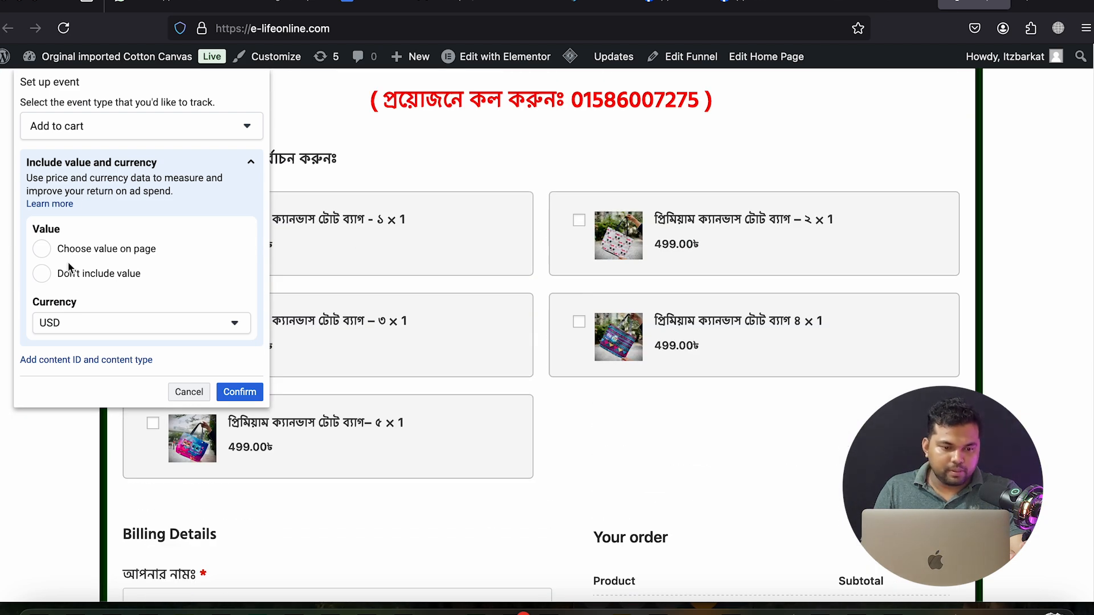
{"action": "left_click", "coordinate": [42, 249]}
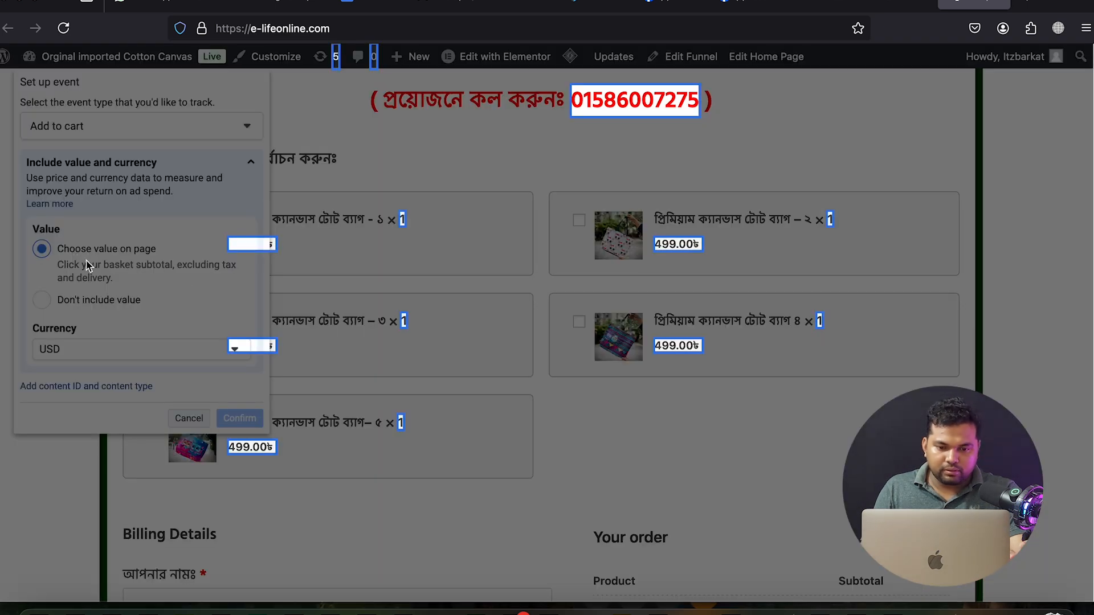
{"action": "left_click", "coordinate": [669, 252]}
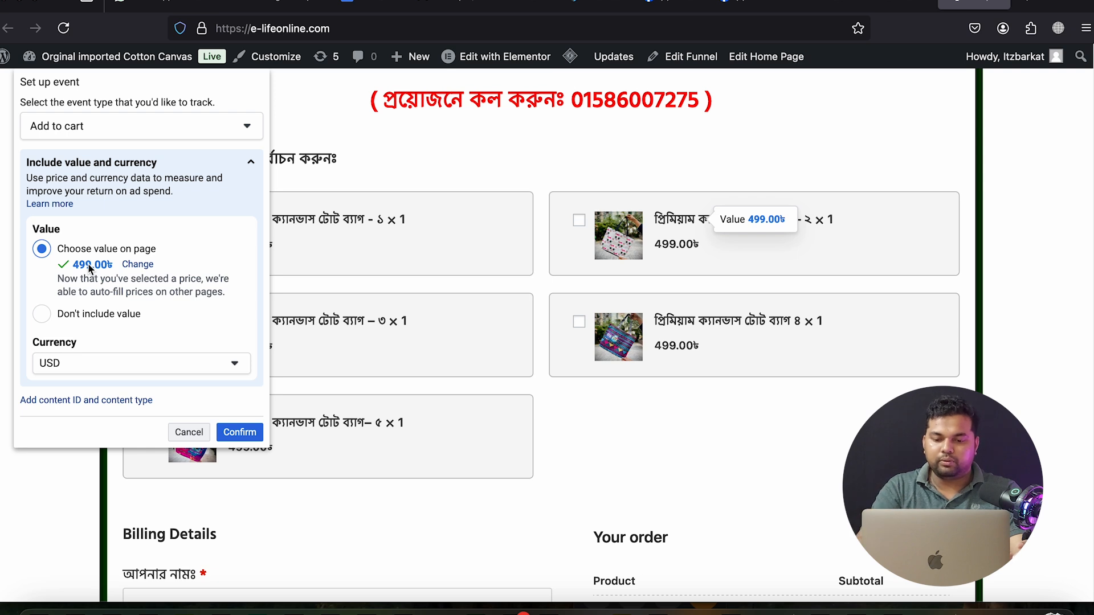
Set the event currency to BDT and confirm the Add to cart event
{"action": "scroll", "coordinate": [159, 308], "scroll_direction": "down", "scroll_amount": 3}
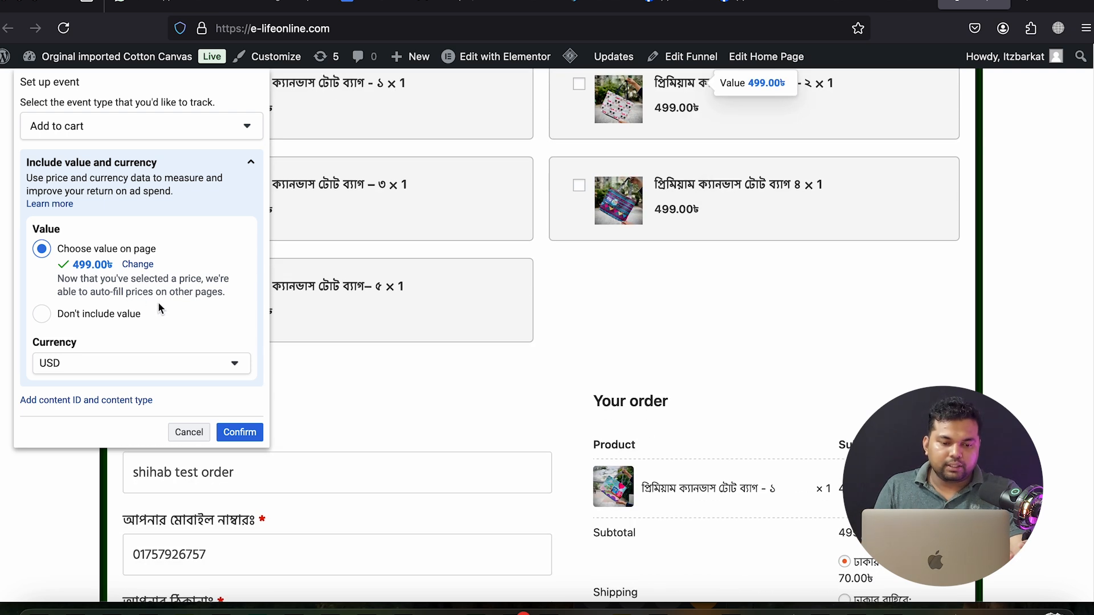
{"action": "left_click", "coordinate": [76, 364]}
{"action": "scroll", "coordinate": [91, 417], "scroll_direction": "up", "scroll_amount": 10}
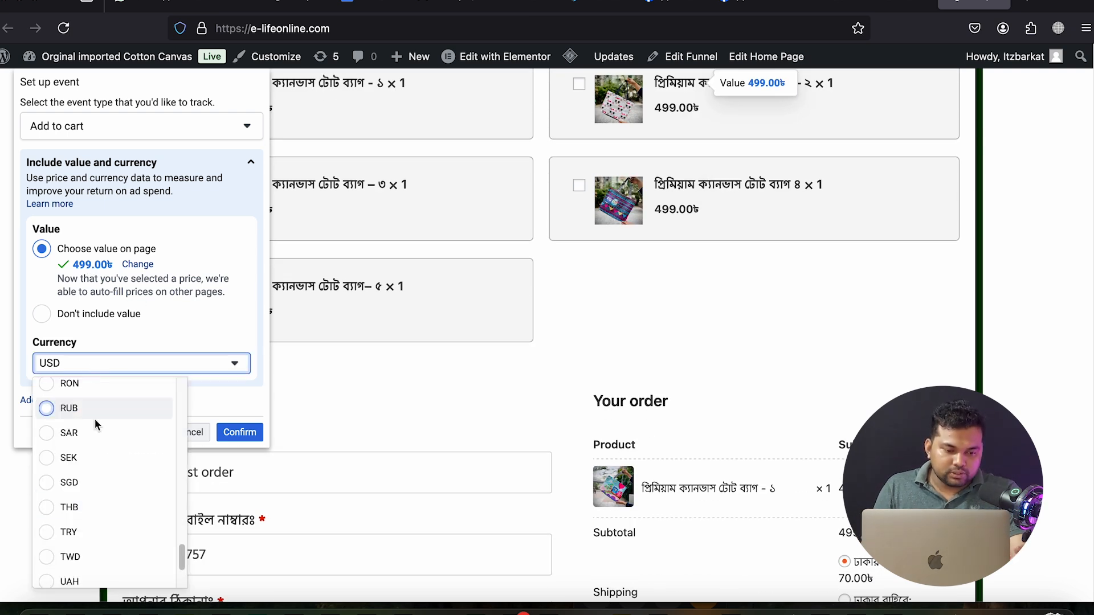
{"action": "scroll", "coordinate": [90, 417], "scroll_direction": "up", "scroll_amount": 10}
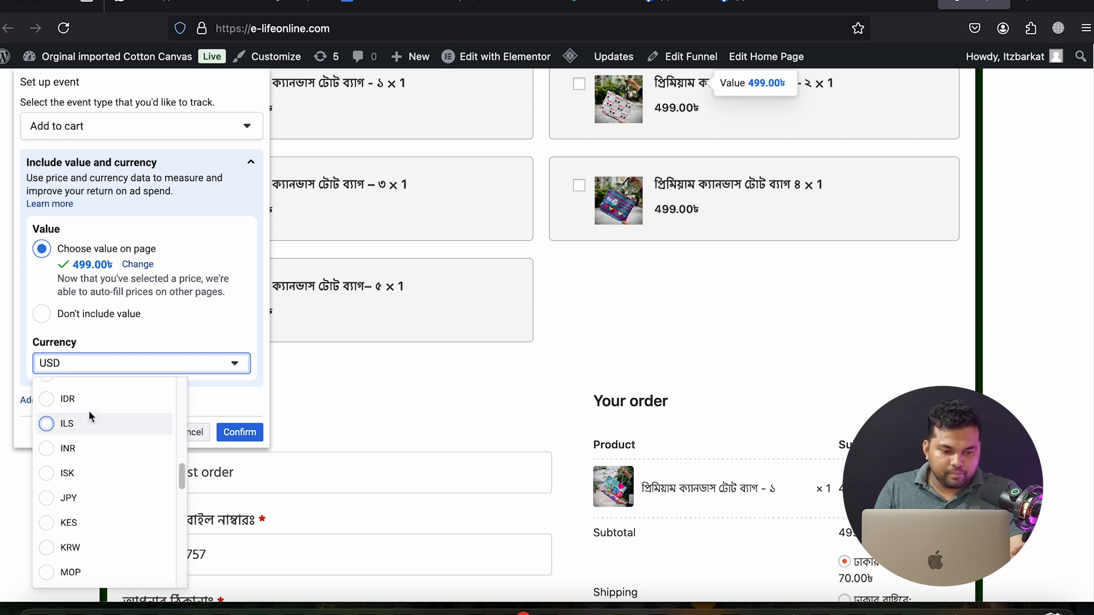
{"action": "scroll", "coordinate": [90, 418], "scroll_direction": "up", "scroll_amount": 5}
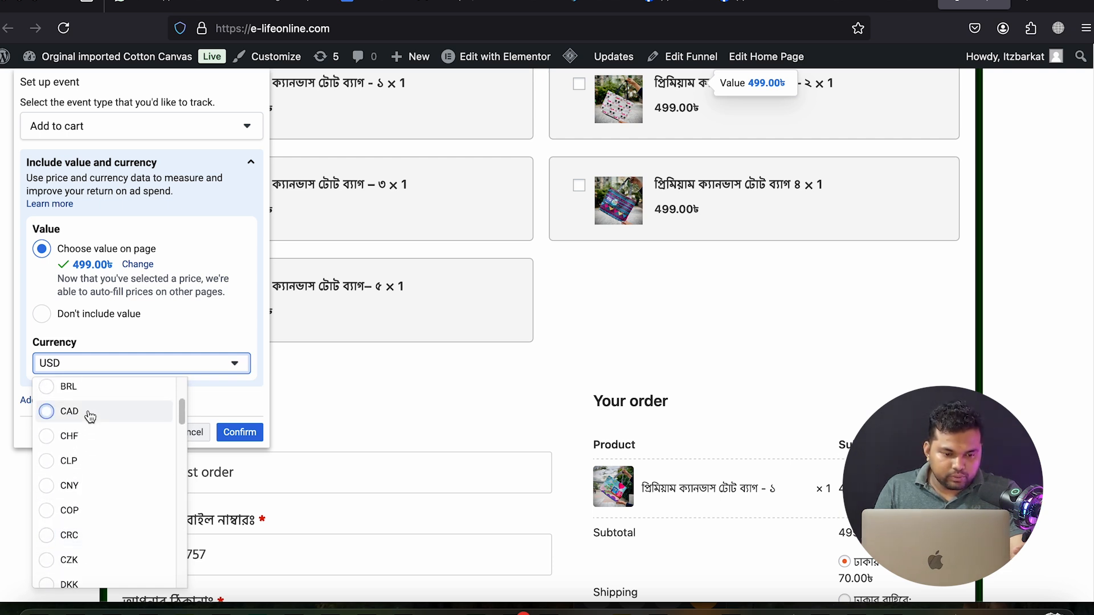
{"action": "scroll", "coordinate": [90, 418], "scroll_direction": "up", "scroll_amount": 1}
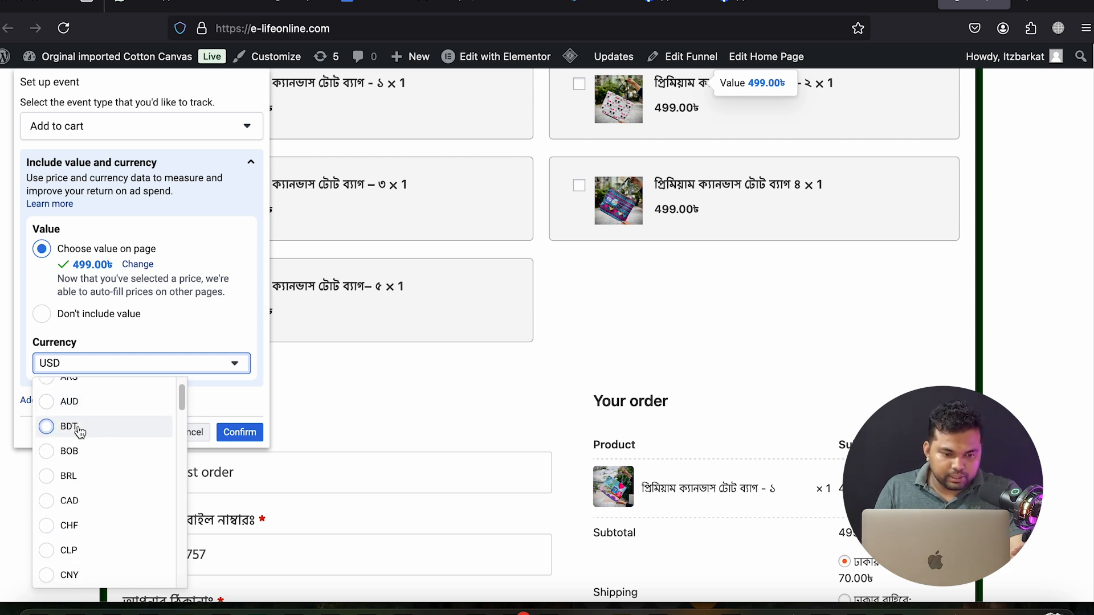
{"action": "left_click", "coordinate": [87, 425]}
{"action": "left_click", "coordinate": [236, 436]}
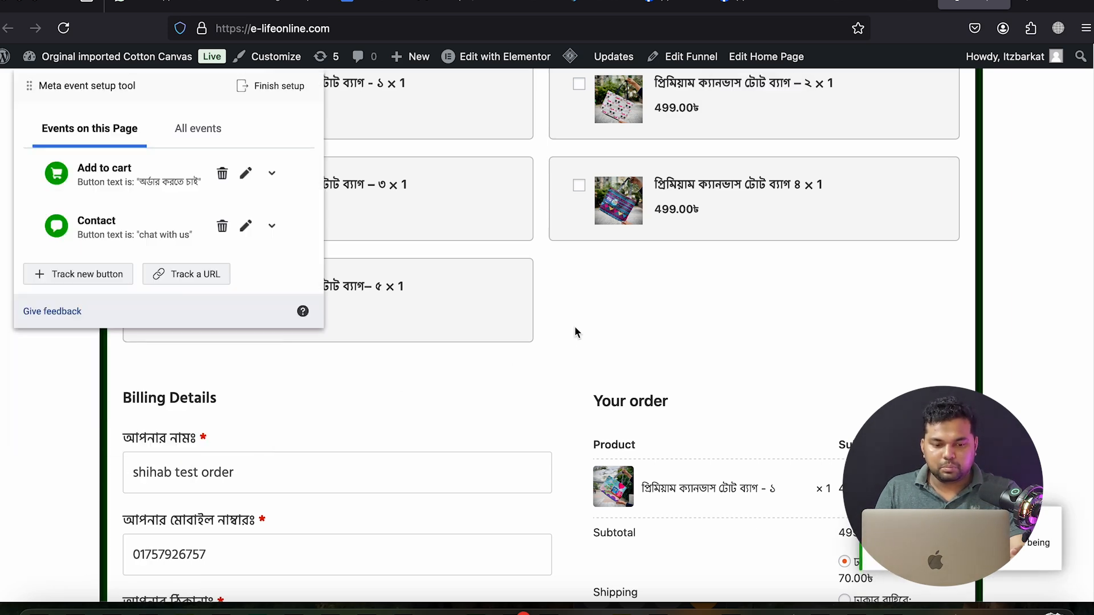
Choose Track new button and scroll down to the checkout form totalling 569.00৳
{"action": "scroll", "coordinate": [574, 328], "scroll_direction": "down", "scroll_amount": 7}
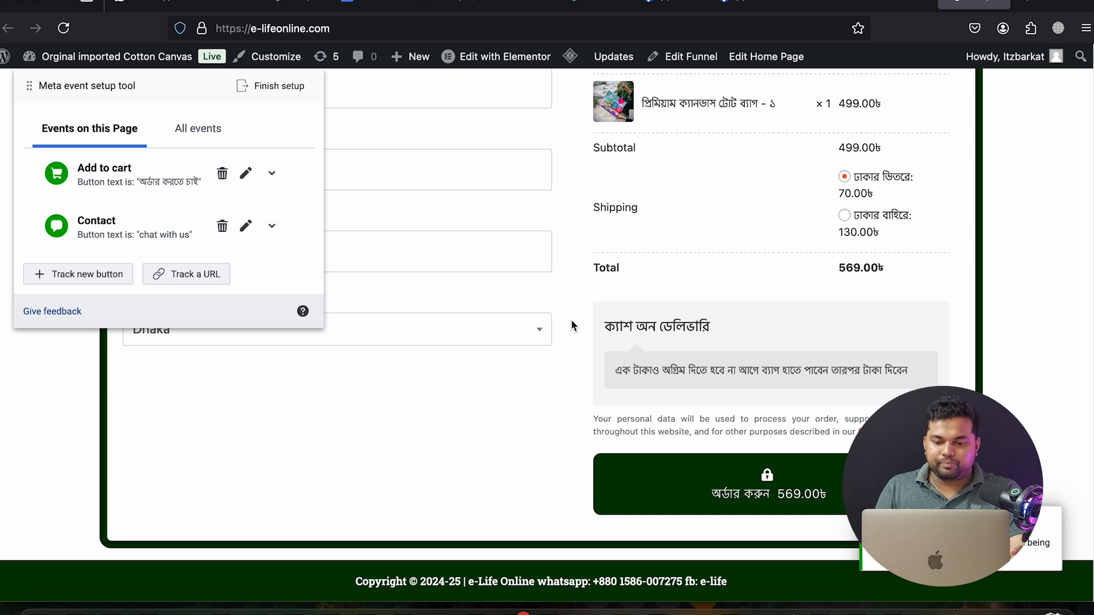
{"action": "scroll", "coordinate": [571, 325], "scroll_direction": "up", "scroll_amount": 3}
{"action": "scroll", "coordinate": [570, 326], "scroll_direction": "down", "scroll_amount": 3}
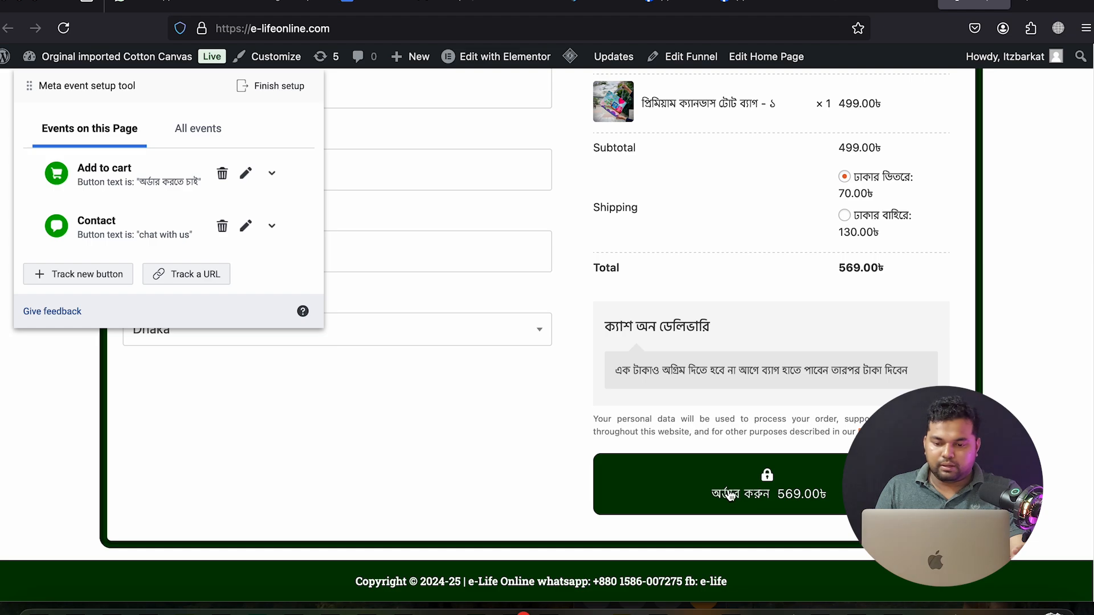
{"action": "scroll", "coordinate": [722, 475], "scroll_direction": "up", "scroll_amount": 20}
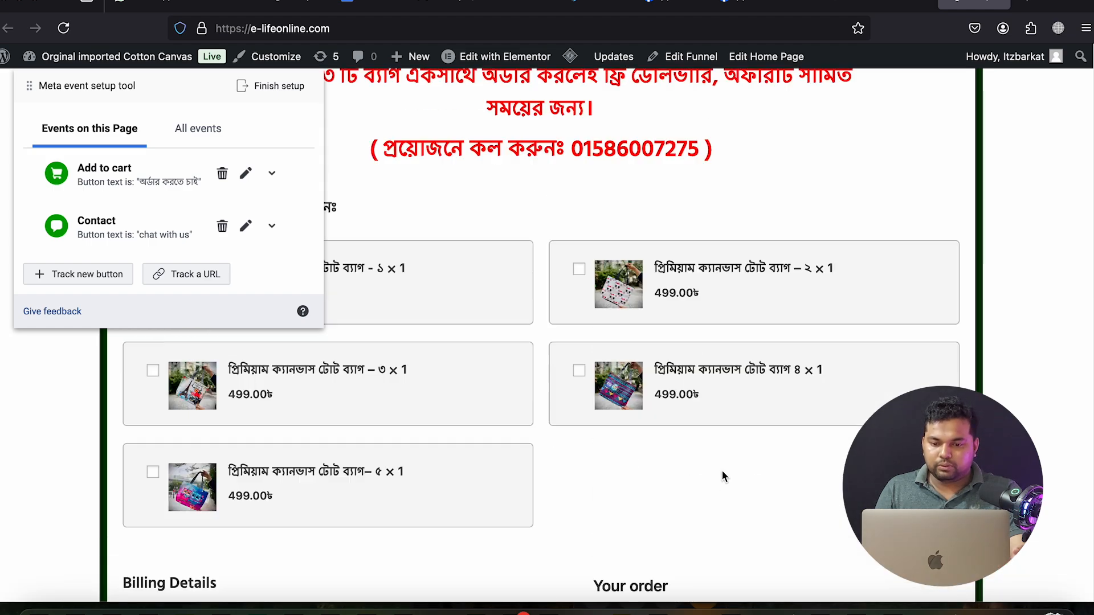
{"action": "scroll", "coordinate": [721, 469], "scroll_direction": "up", "scroll_amount": 15}
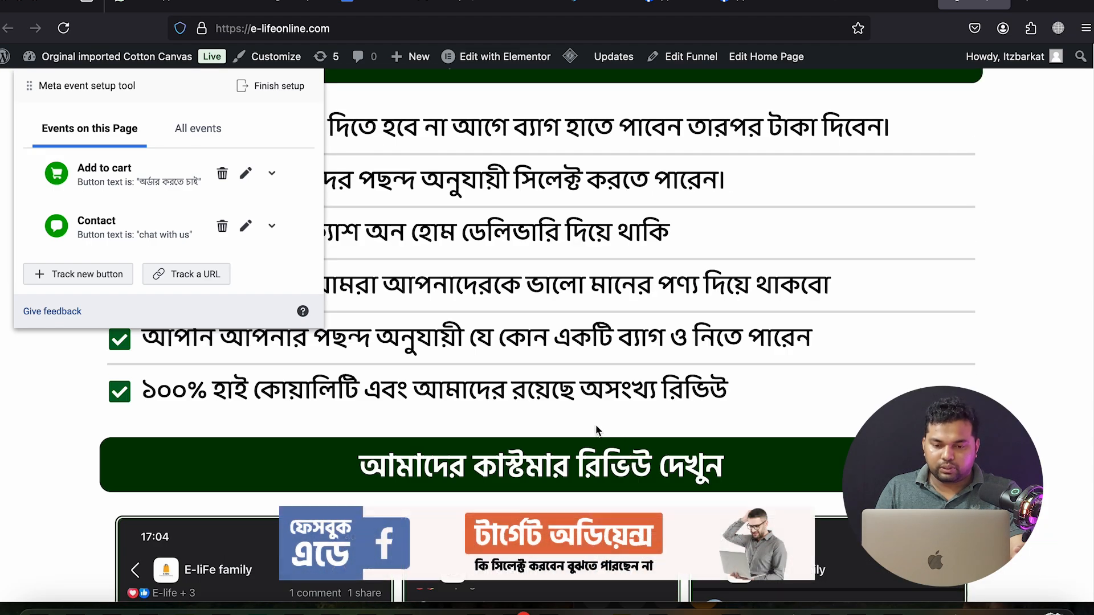
{"action": "scroll", "coordinate": [539, 386], "scroll_direction": "up", "scroll_amount": 3}
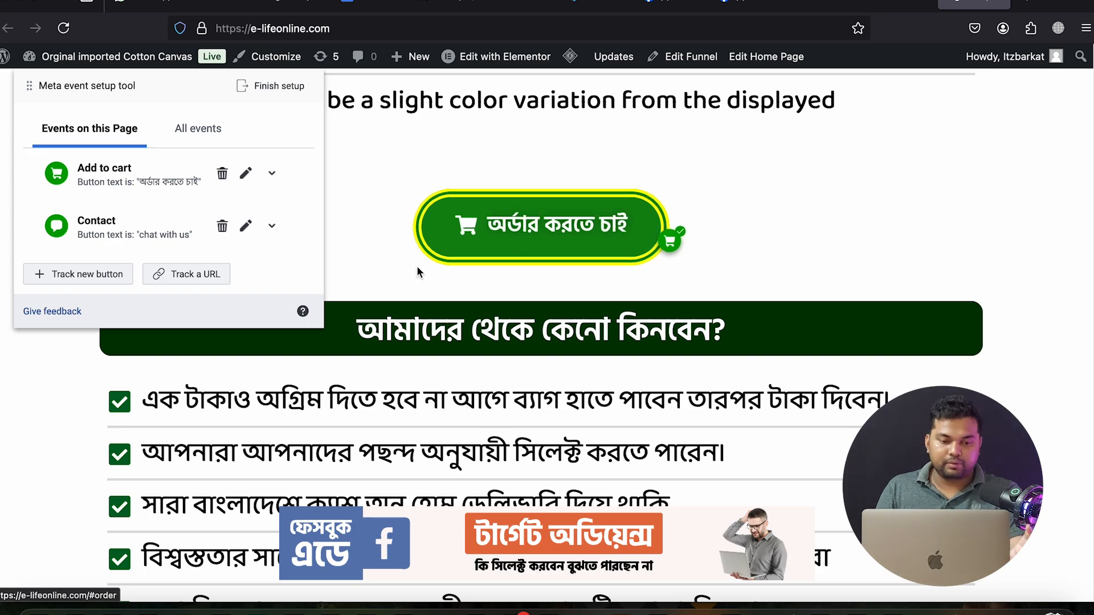
{"action": "scroll", "coordinate": [483, 308], "scroll_direction": "down", "scroll_amount": 10}
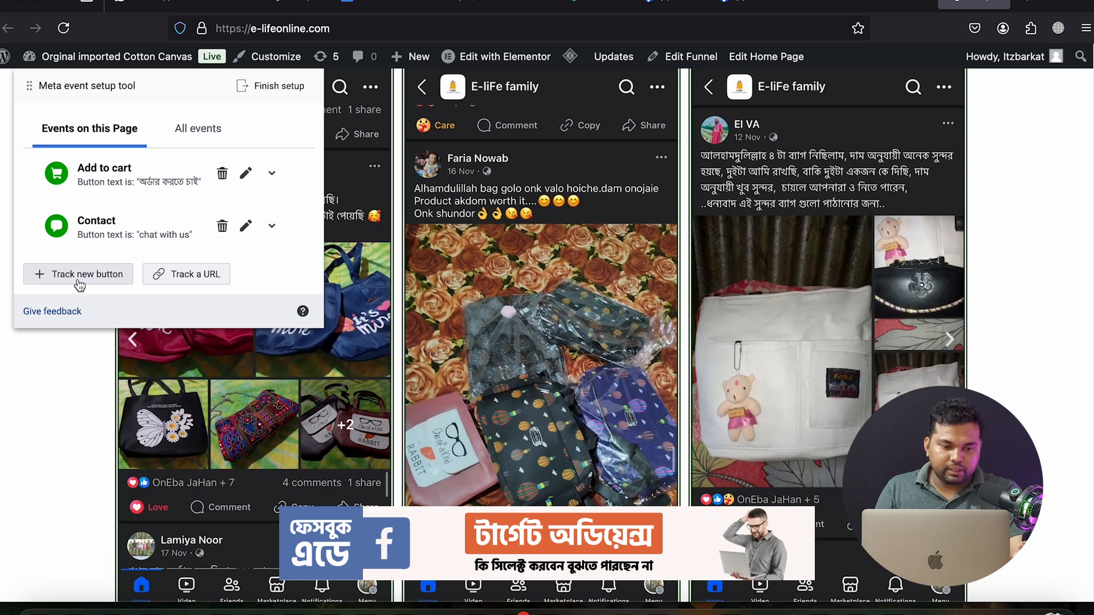
{"action": "left_click", "coordinate": [79, 285]}
{"action": "scroll", "coordinate": [733, 444], "scroll_direction": "down", "scroll_amount": 15}
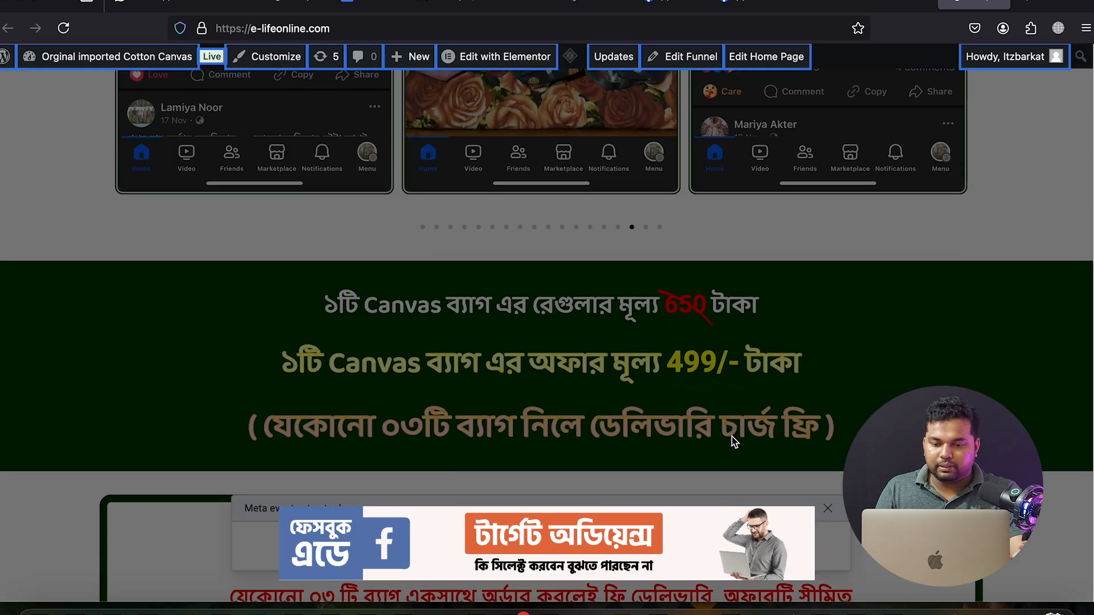
{"action": "scroll", "coordinate": [733, 438], "scroll_direction": "down", "scroll_amount": 8}
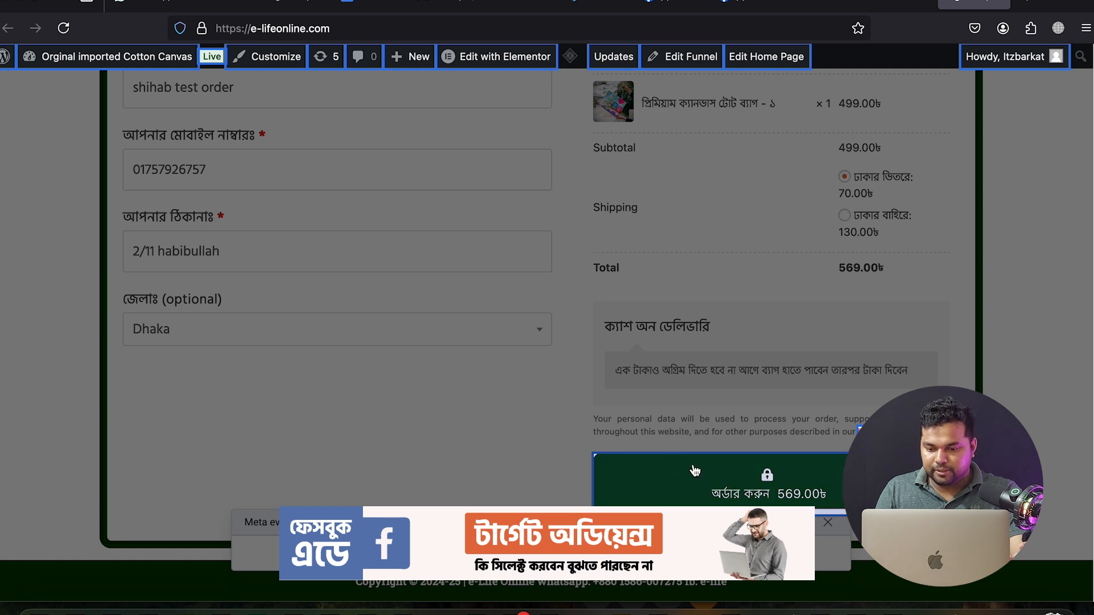
Track the checkout 'অর্ডার করুন' button as Add to cart, valued at the 499.00 price, and confirm
{"action": "left_click", "coordinate": [740, 494]}
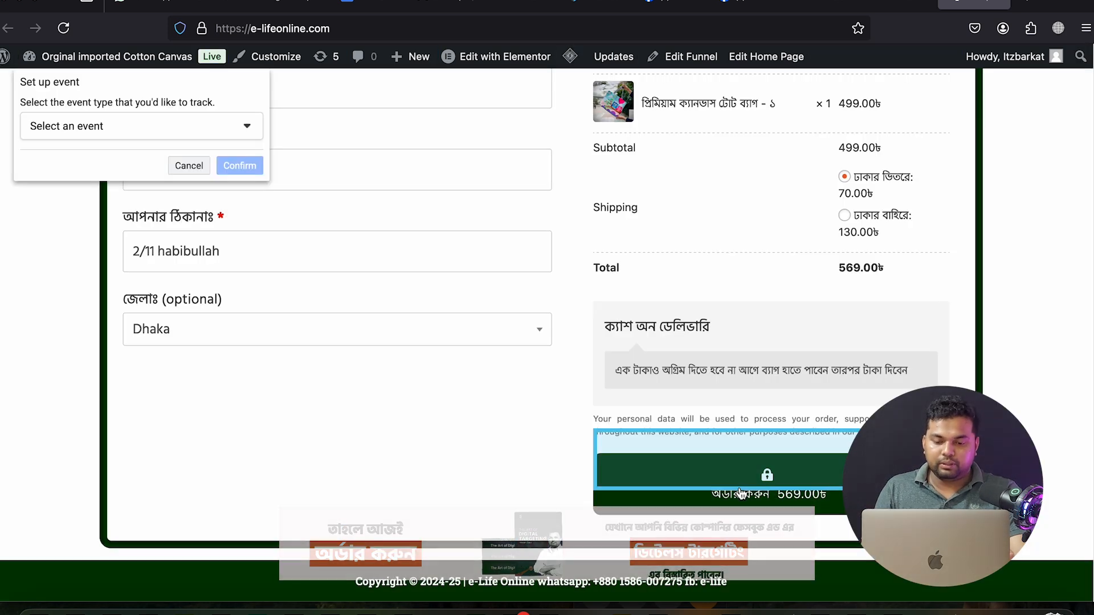
{"action": "scroll", "coordinate": [378, 430], "scroll_direction": "up", "scroll_amount": 2}
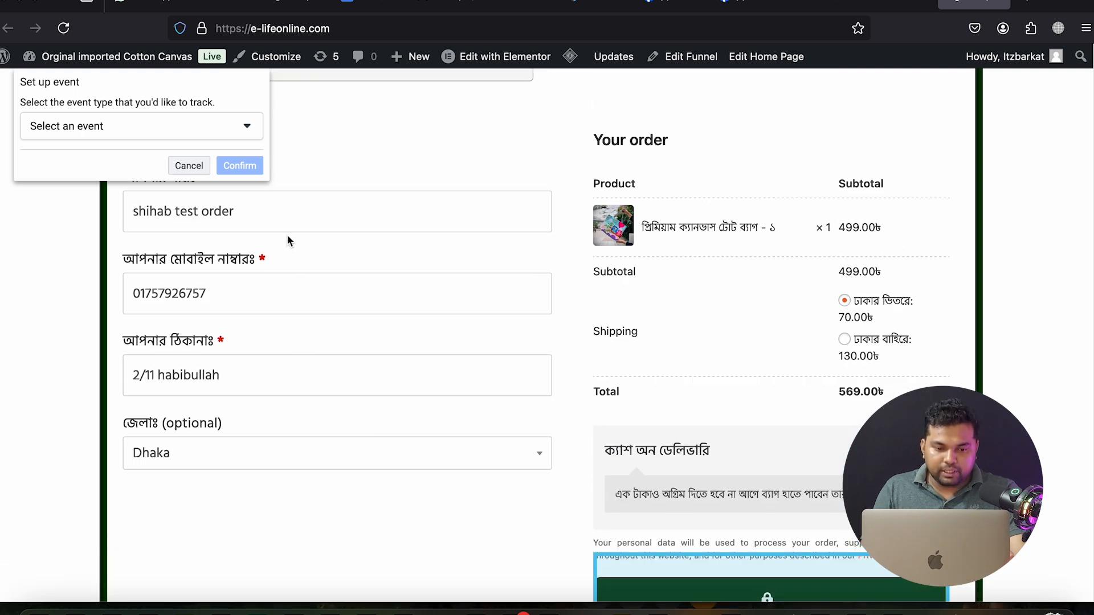
{"action": "scroll", "coordinate": [248, 347], "scroll_direction": "down", "scroll_amount": 1}
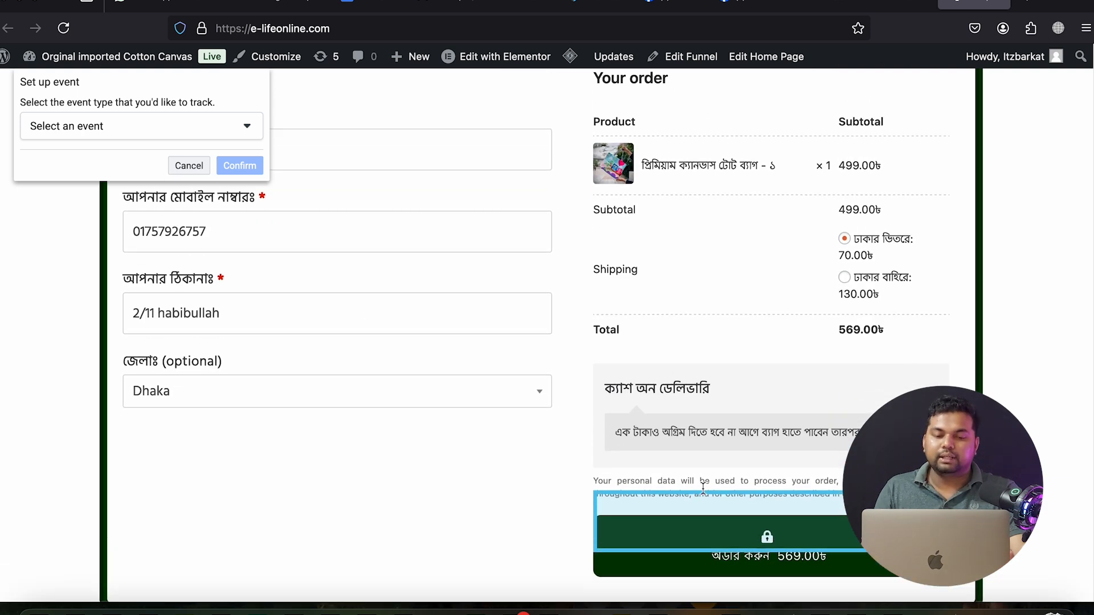
{"action": "left_click", "coordinate": [173, 127]}
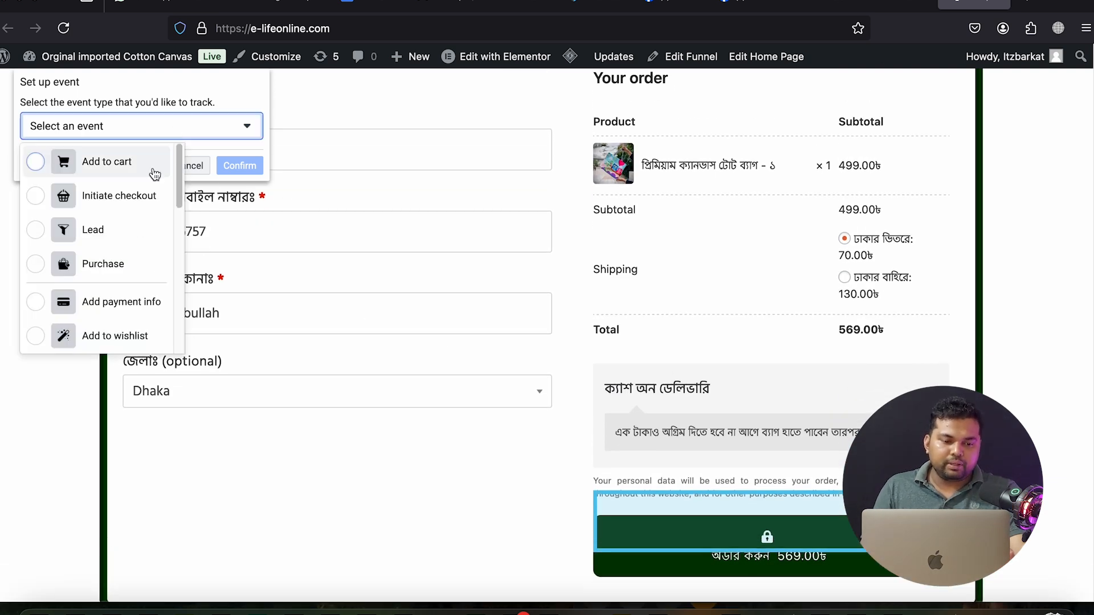
{"action": "left_click", "coordinate": [124, 162]}
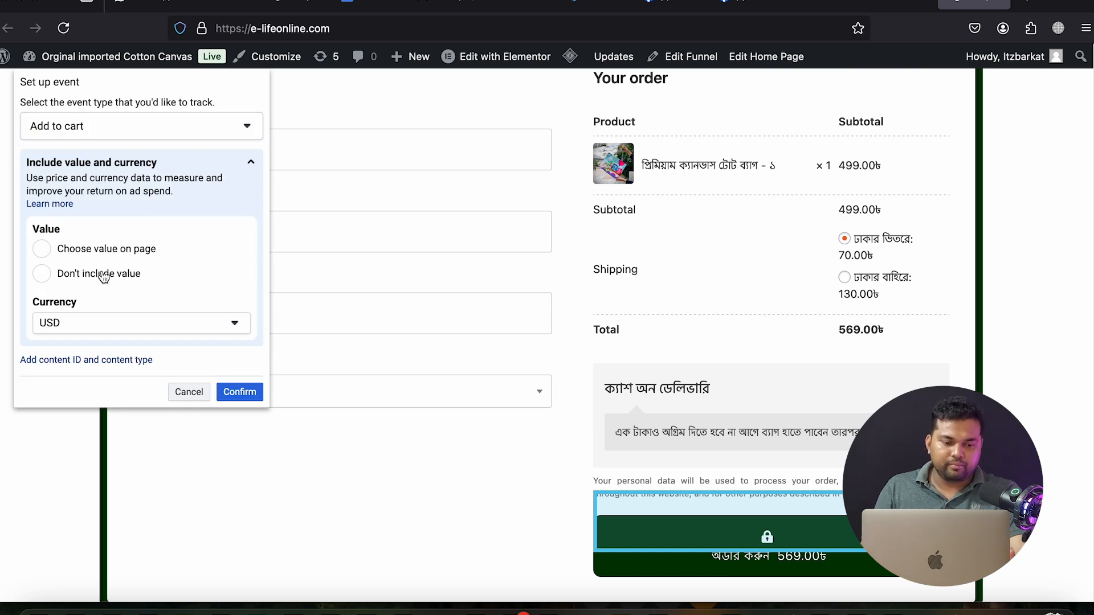
{"action": "left_click", "coordinate": [110, 257]}
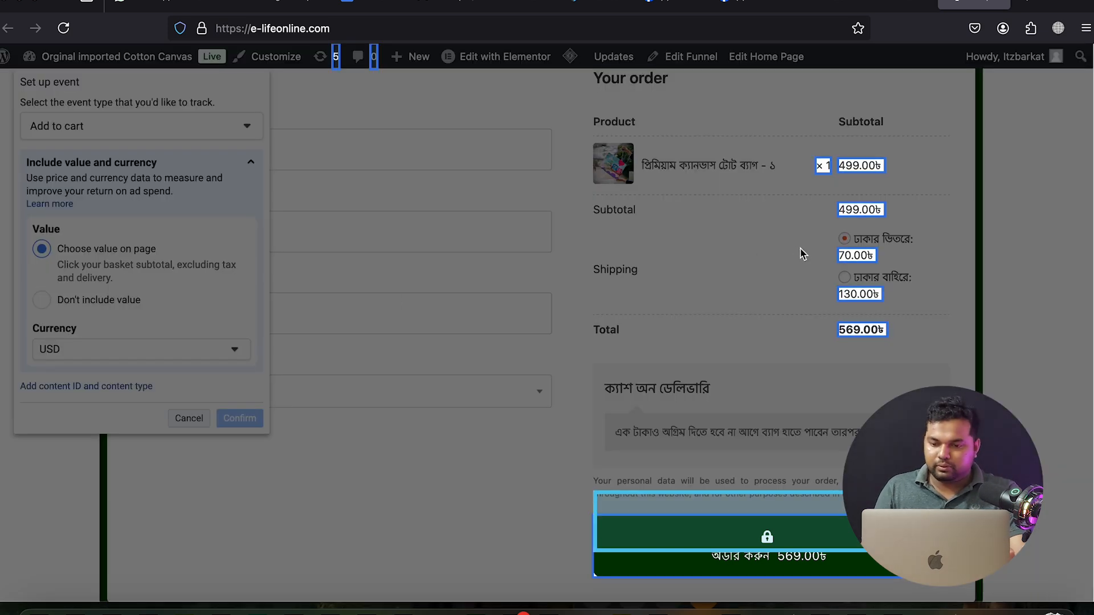
{"action": "scroll", "coordinate": [799, 264], "scroll_direction": "up", "scroll_amount": 5}
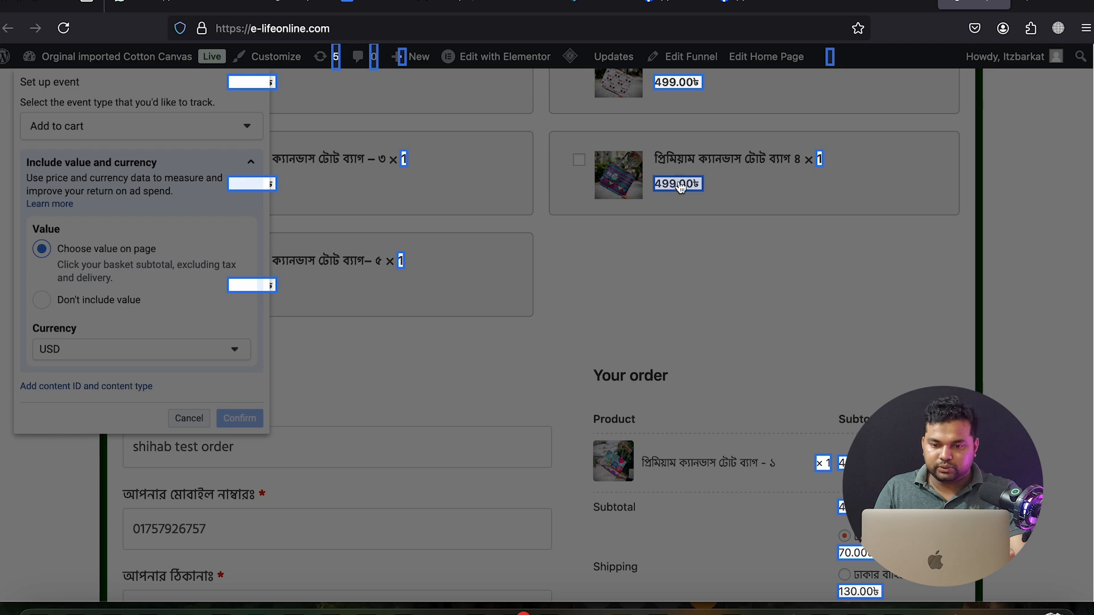
{"action": "left_click", "coordinate": [675, 186]}
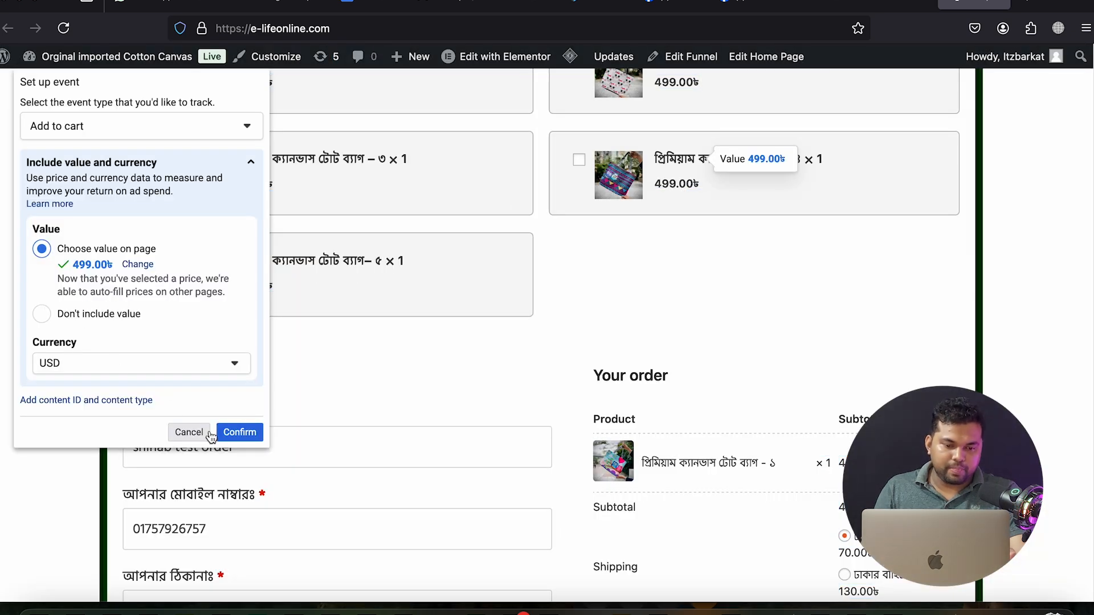
{"action": "left_click", "coordinate": [239, 432]}
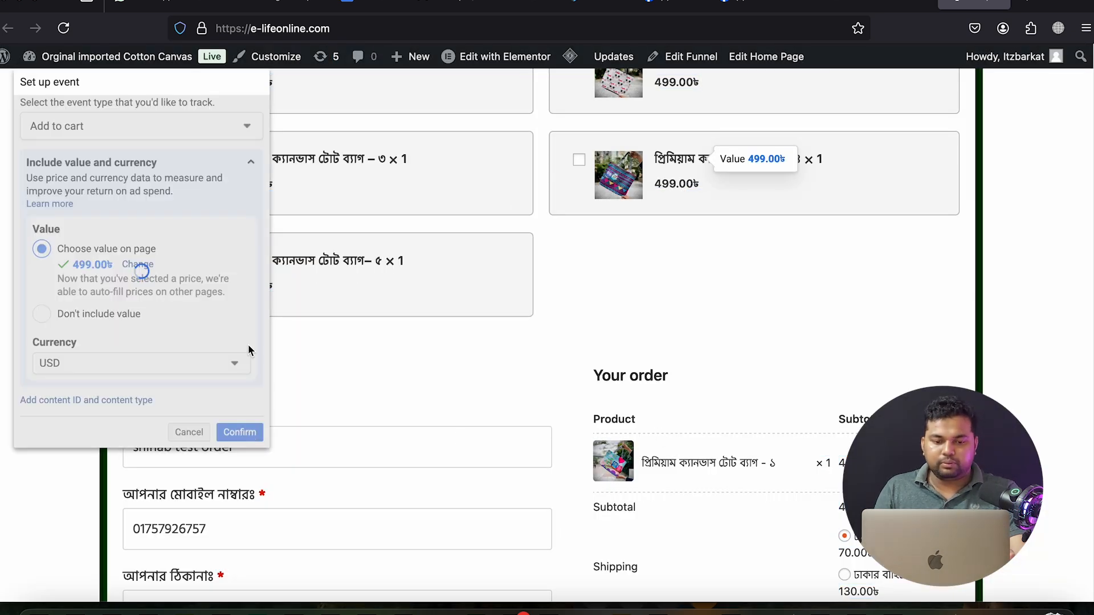
Replace the name field with the test customer's name and enter their mobile number
{"action": "scroll", "coordinate": [353, 433], "scroll_direction": "up", "scroll_amount": 3}
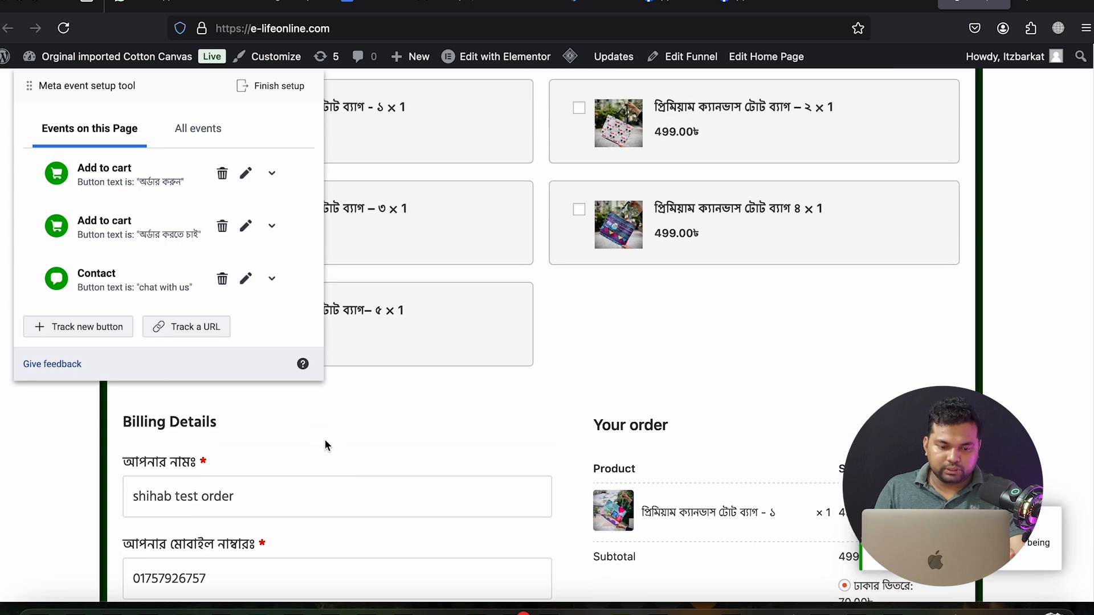
{"action": "scroll", "coordinate": [301, 469], "scroll_direction": "down", "scroll_amount": 3}
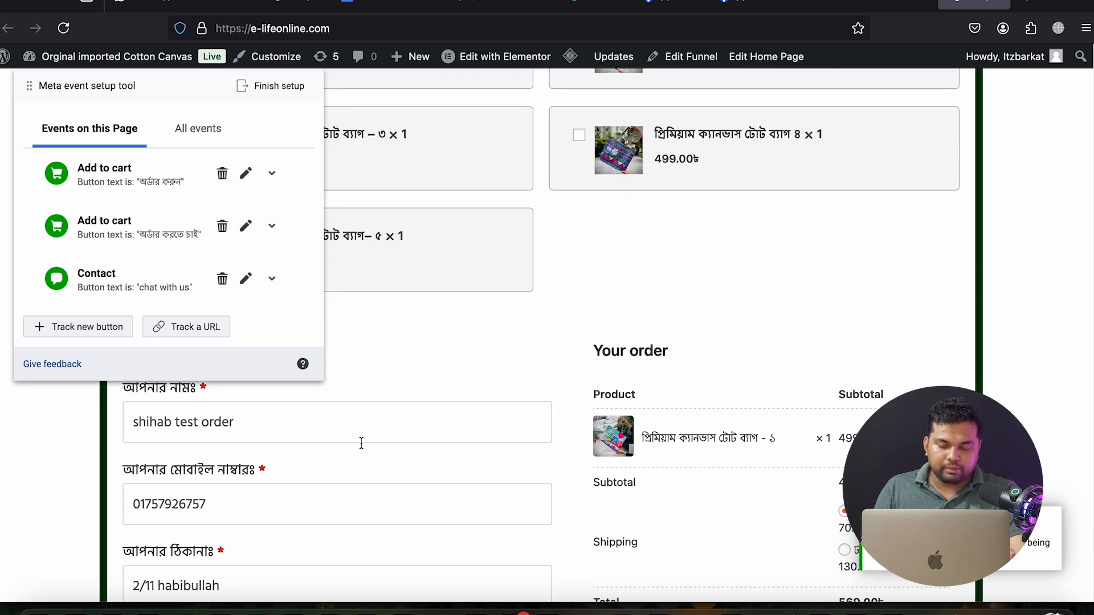
{"action": "scroll", "coordinate": [365, 442], "scroll_direction": "down", "scroll_amount": 3}
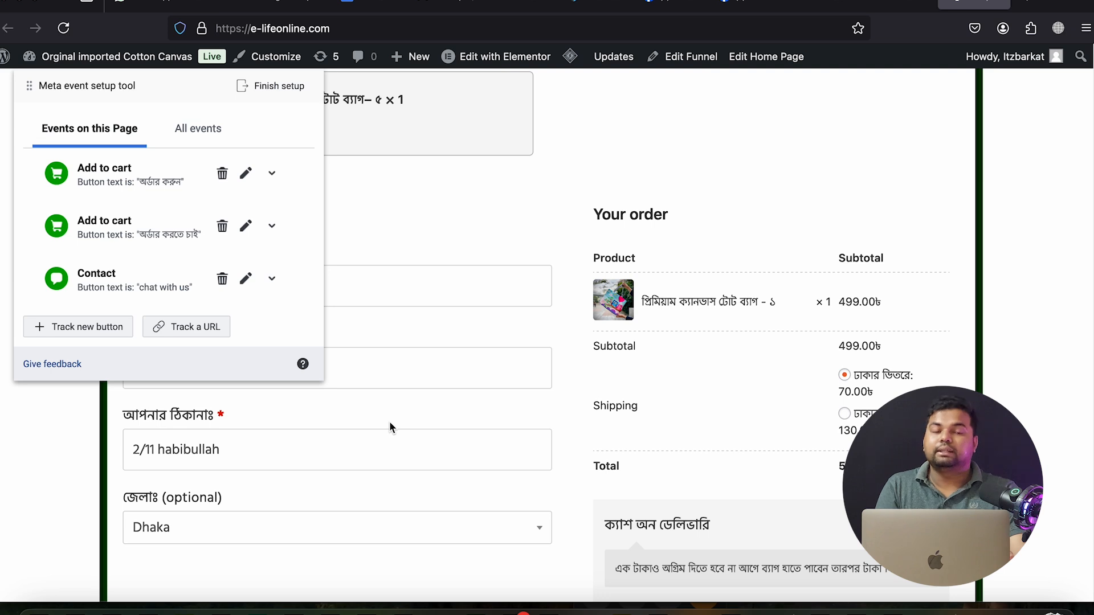
{"action": "scroll", "coordinate": [353, 436], "scroll_direction": "up", "scroll_amount": 3}
{"action": "scroll", "coordinate": [262, 465], "scroll_direction": "up", "scroll_amount": 1}
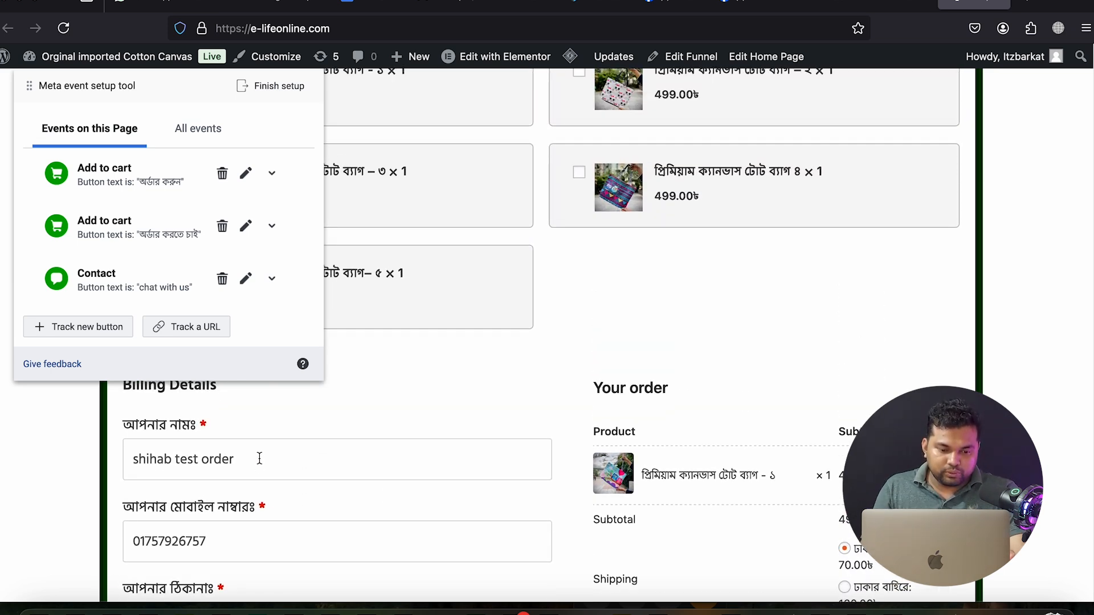
{"action": "left_click_drag", "start_coordinate": [235, 458], "coordinate": [175, 454]}
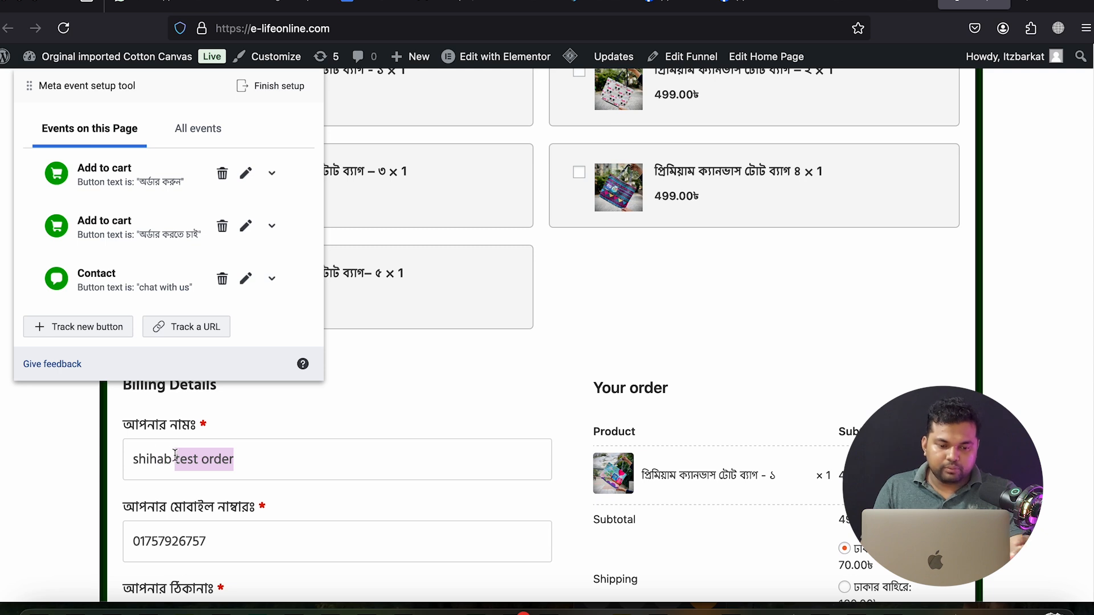
{"action": "type", "text": "ahmed"}
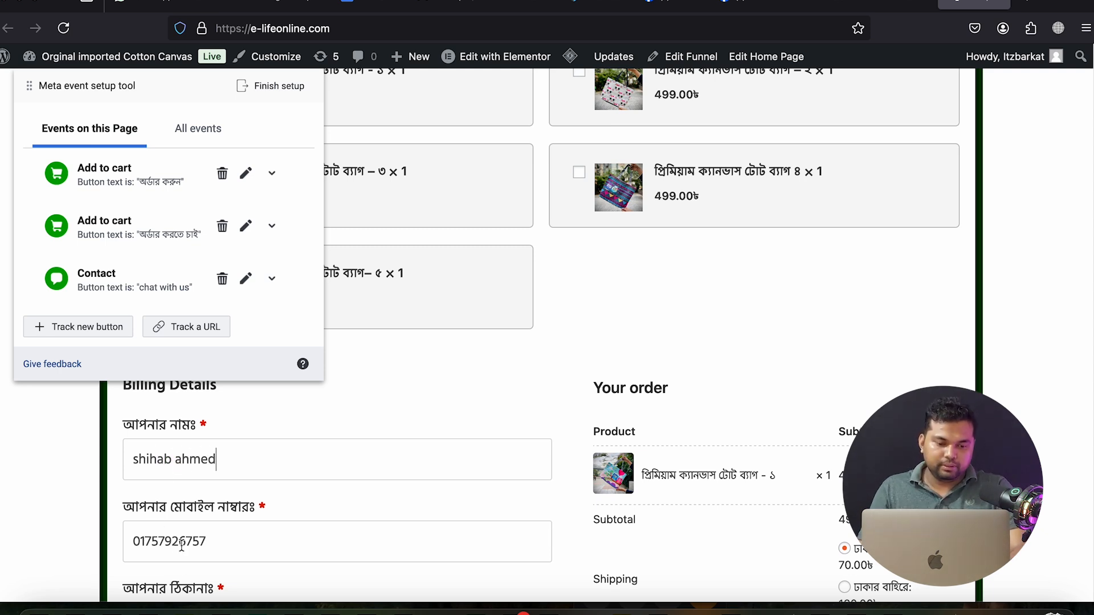
{"action": "left_click_drag", "start_coordinate": [208, 543], "coordinate": [167, 501]}
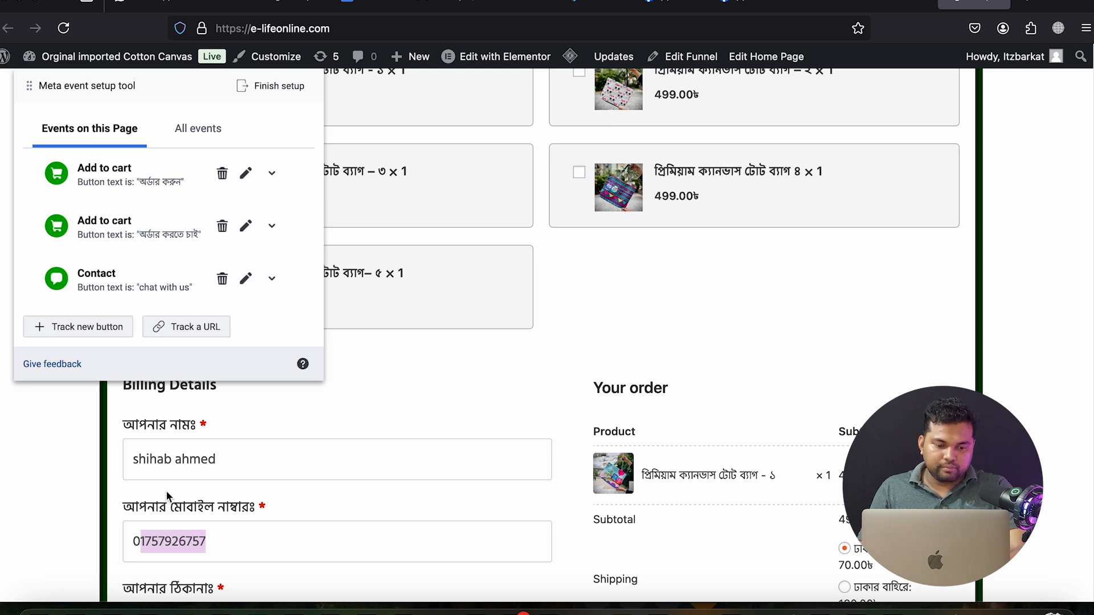
{"action": "triple_click", "coordinate": [175, 458]}
{"action": "type", "text": "Ha"}
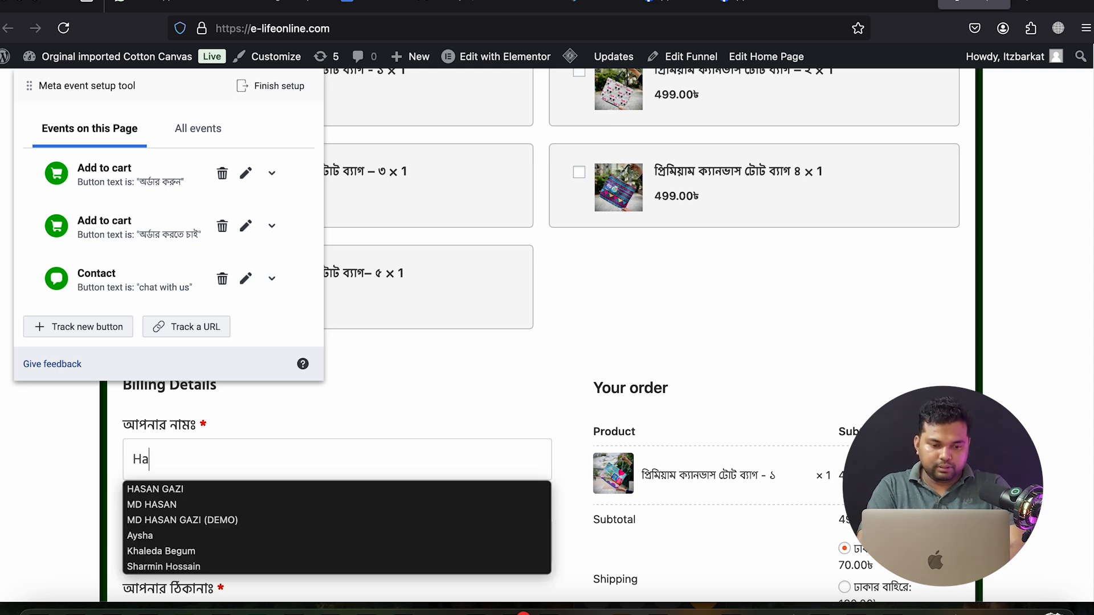
{"action": "type", "text": "san Test"}
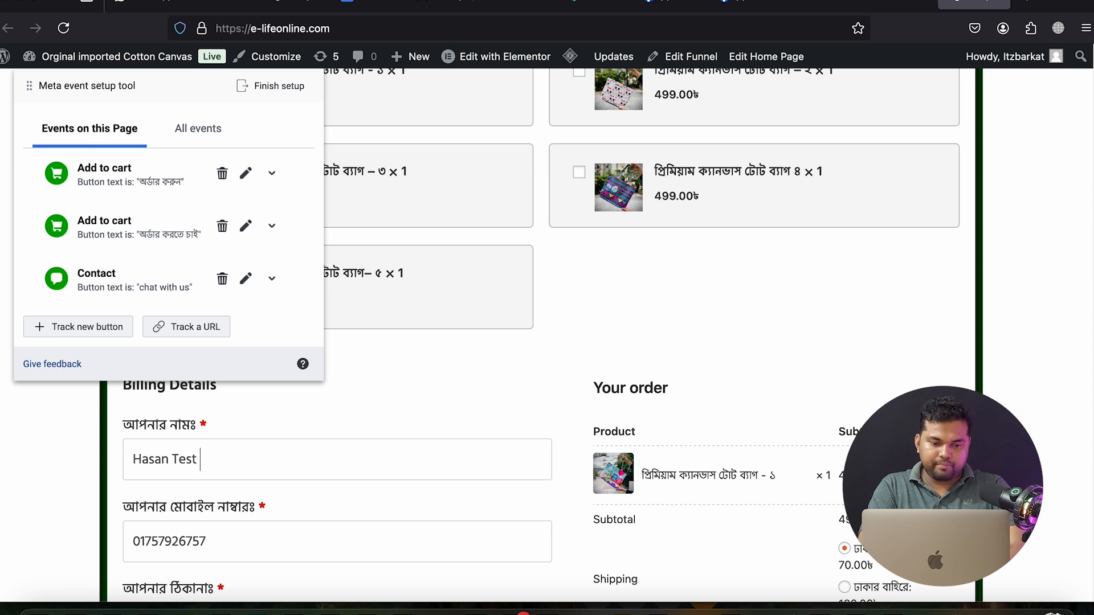
{"action": "type", "text": " Order"}
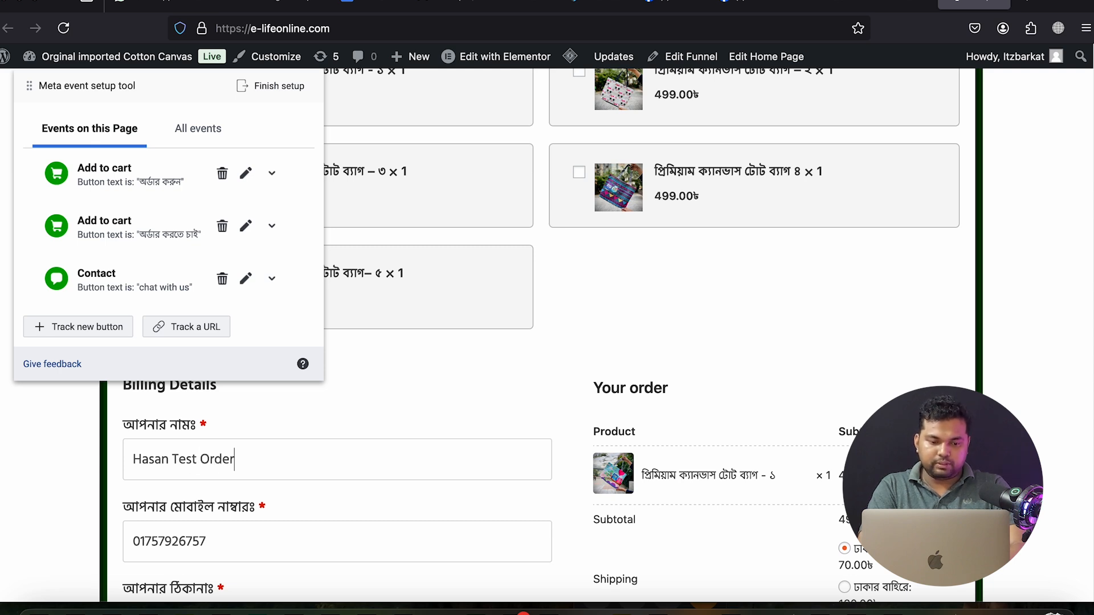
{"action": "key", "text": "Tab"}
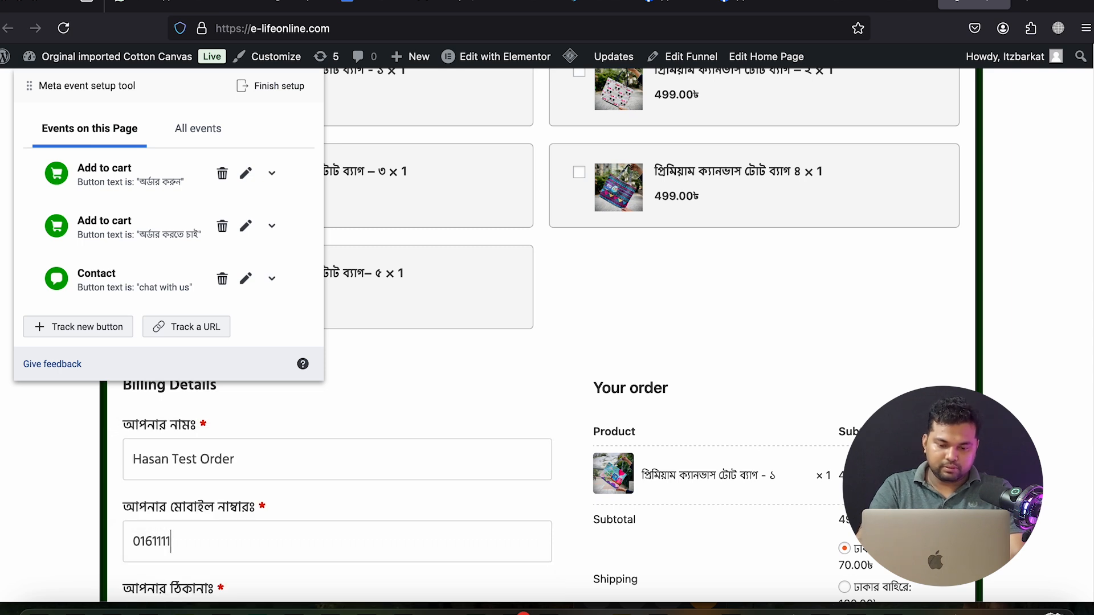
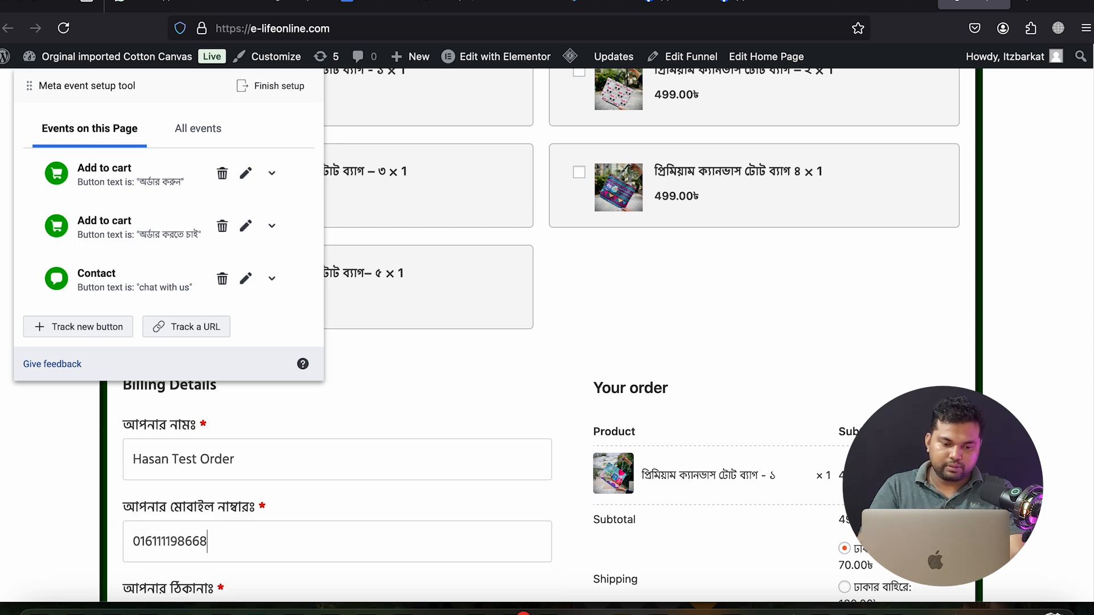
Replace the delivery address with the customer's new address and scroll to the order button
{"action": "scroll", "coordinate": [294, 442], "scroll_direction": "down", "scroll_amount": 3}
{"action": "triple_click", "coordinate": [211, 498]}
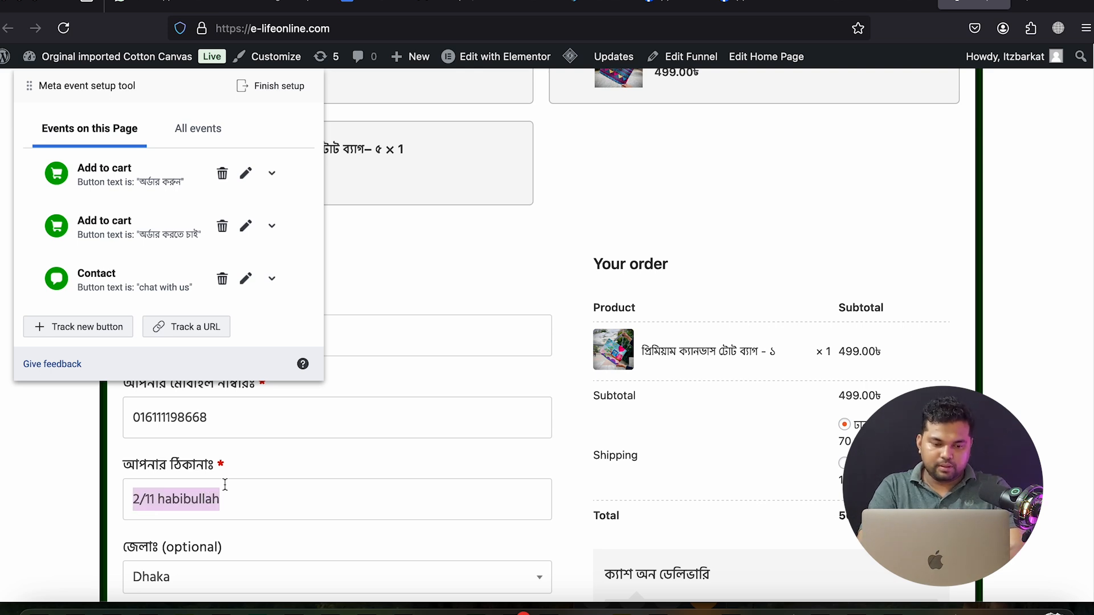
{"action": "type", "text": "East "}
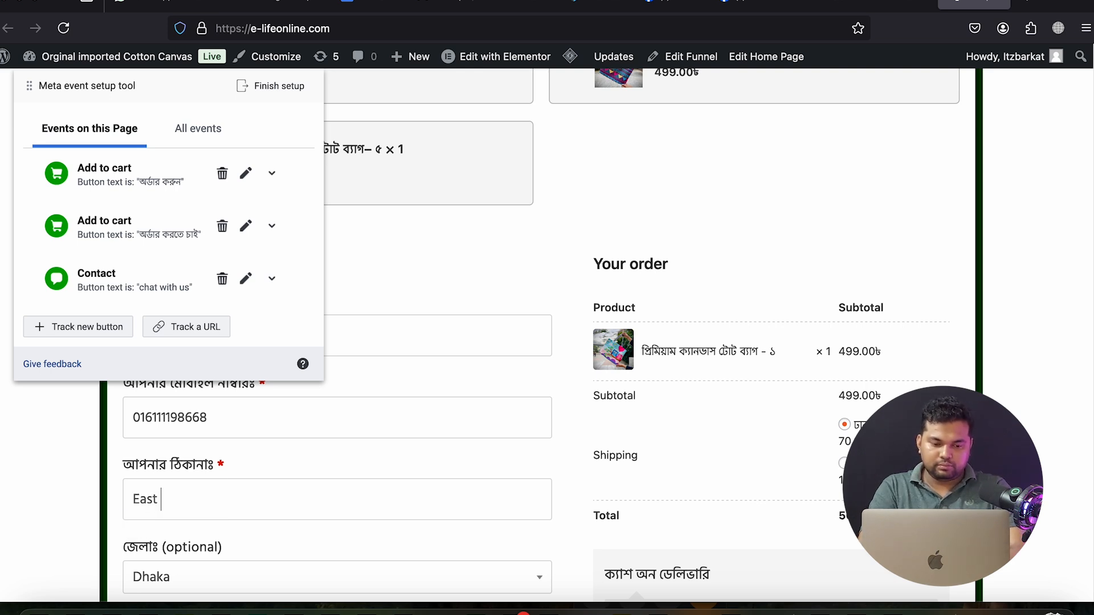
{"action": "type", "text": "Bass"}
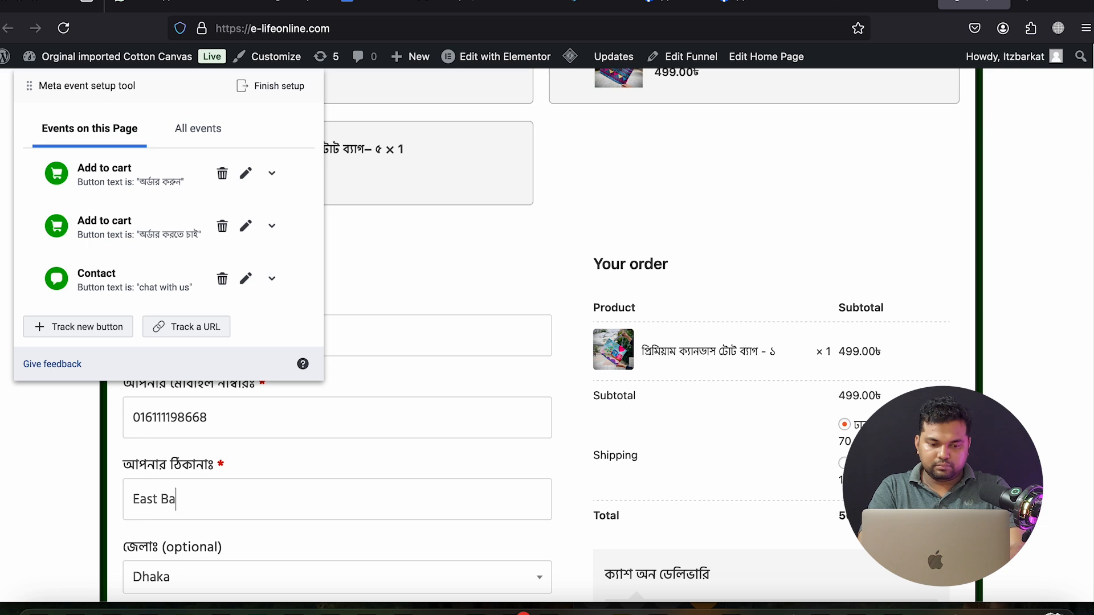
{"action": "key", "text": "BackSpace"}
{"action": "key", "text": "BackSpace"}
{"action": "type", "text": "dda"}
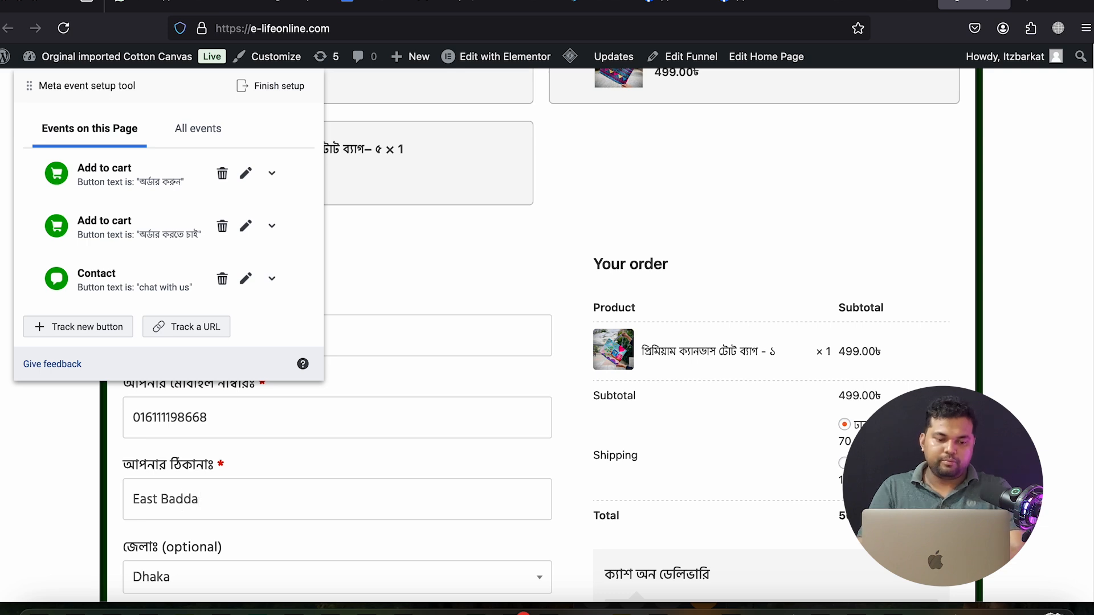
{"action": "scroll", "coordinate": [350, 553], "scroll_direction": "down", "scroll_amount": 3}
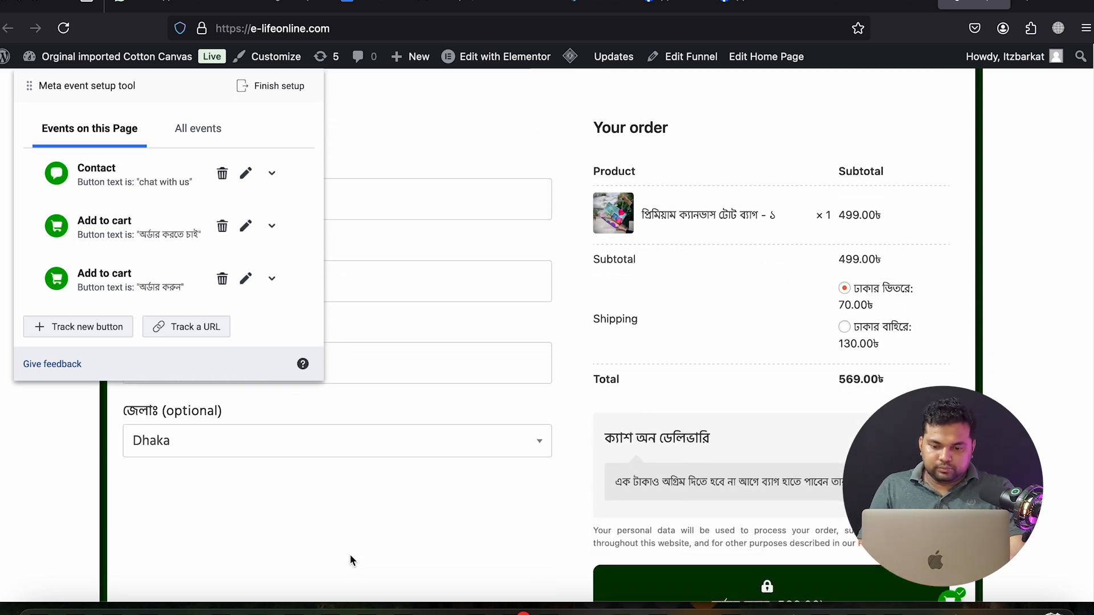
{"action": "scroll", "coordinate": [350, 554], "scroll_direction": "down", "scroll_amount": 2}
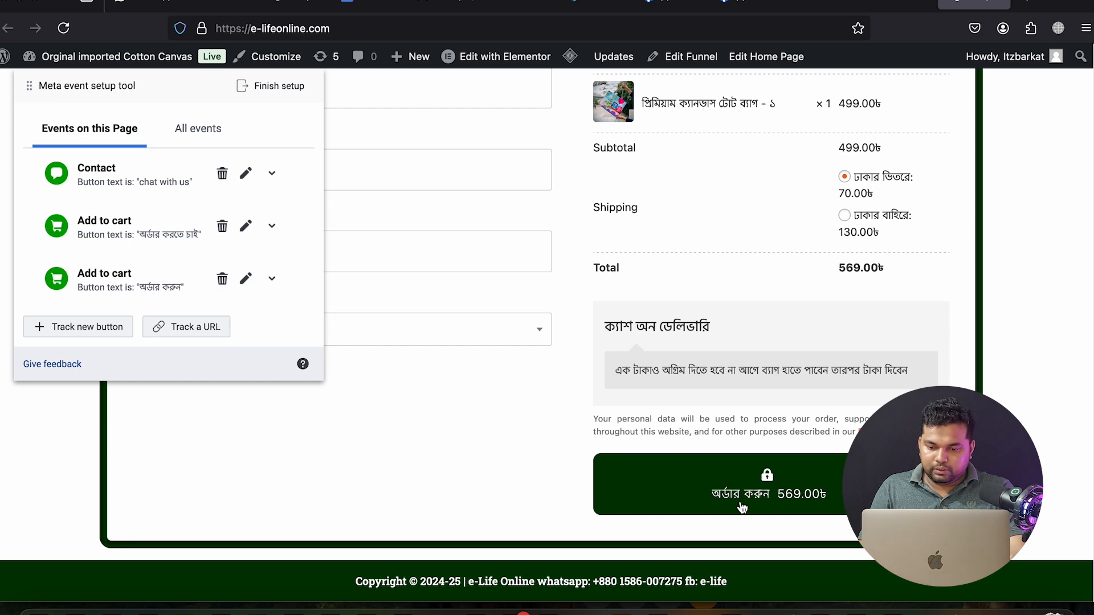
Submit the test order and start URL-based event tracking on the thank-you page
{"action": "left_click", "coordinate": [741, 494]}
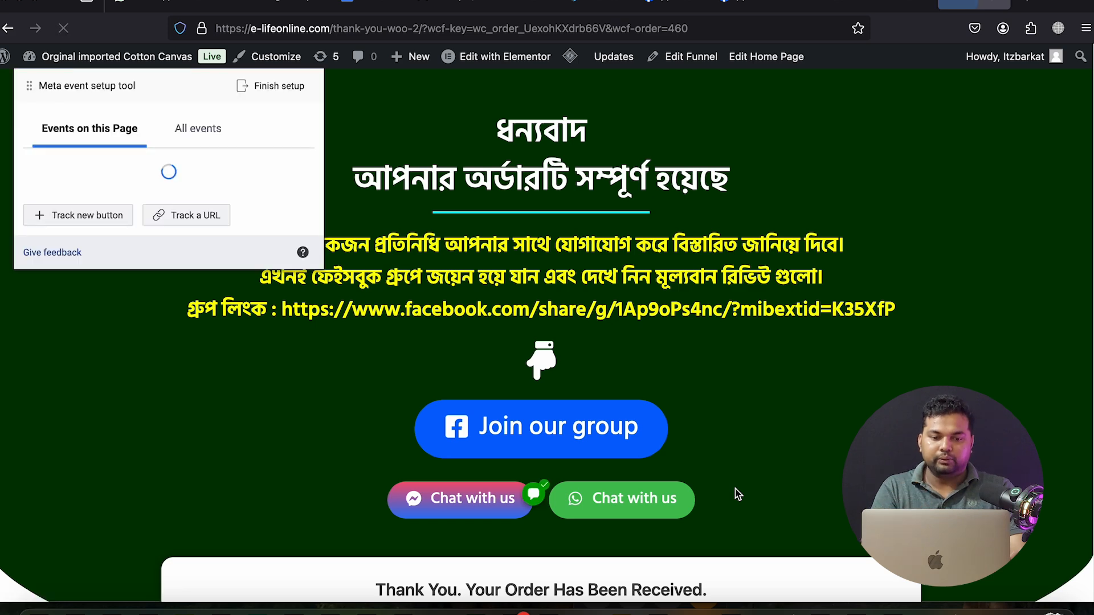
{"action": "scroll", "coordinate": [740, 493], "scroll_direction": "down", "scroll_amount": 10}
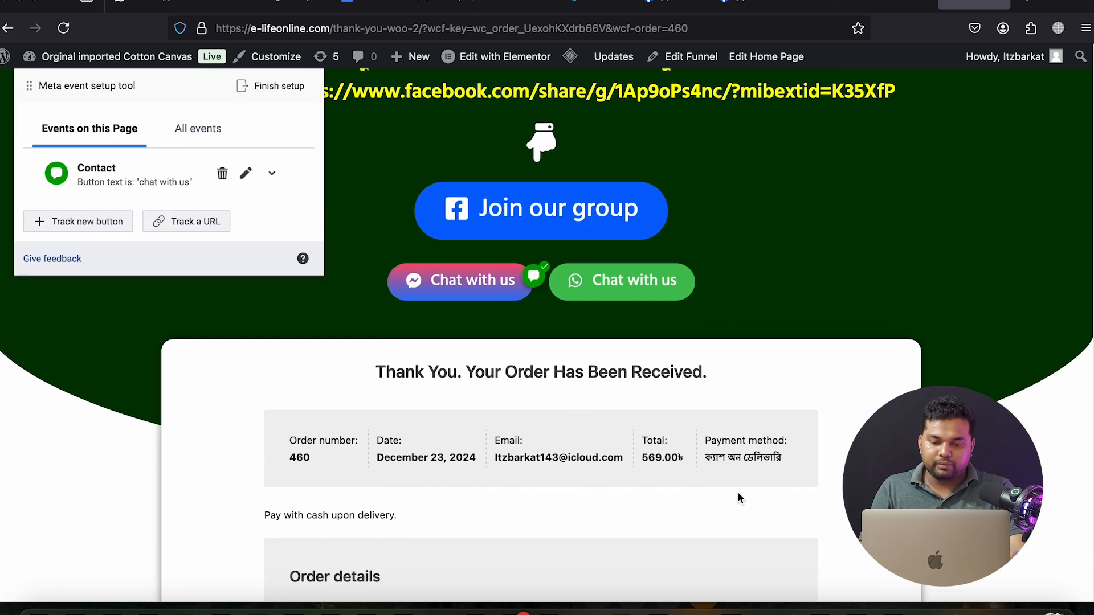
{"action": "scroll", "coordinate": [738, 492], "scroll_direction": "up", "scroll_amount": 10}
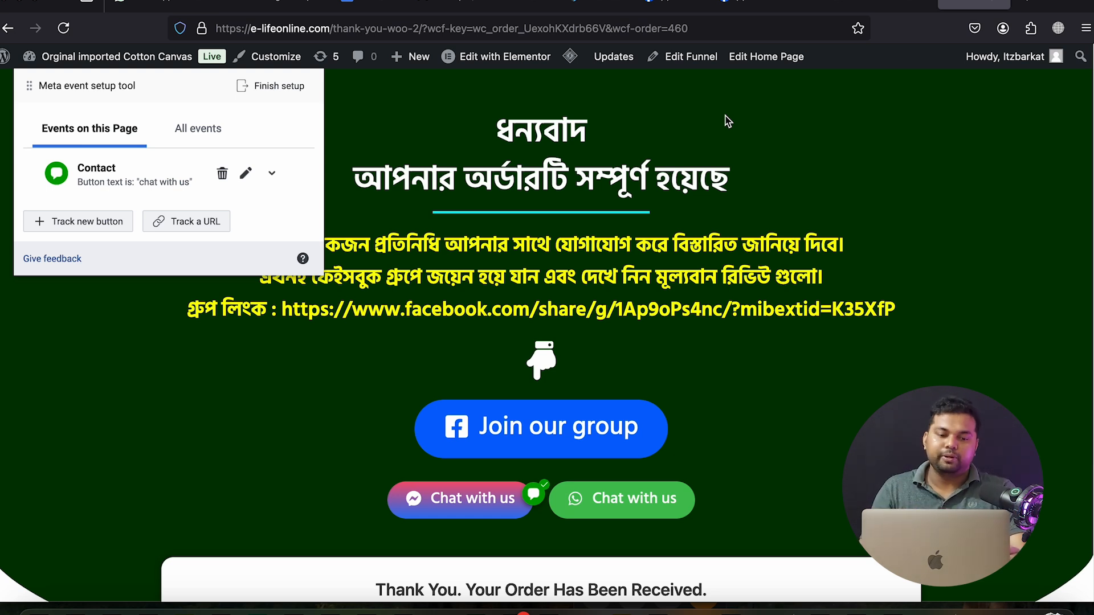
{"action": "left_click", "coordinate": [181, 226]}
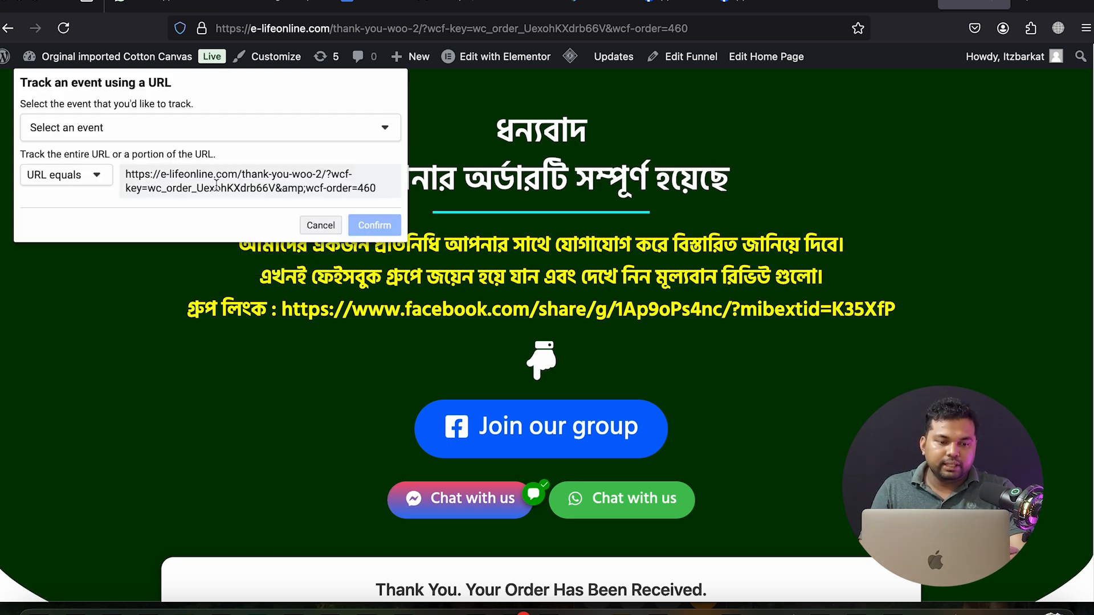
{"action": "left_click", "coordinate": [233, 132]}
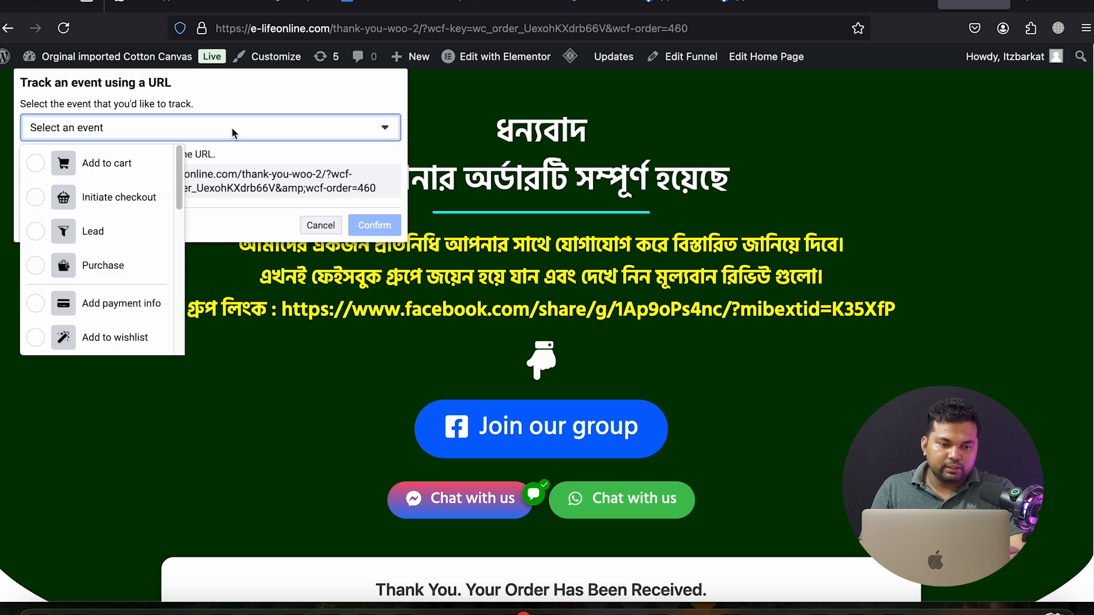
{"action": "left_click", "coordinate": [233, 132]}
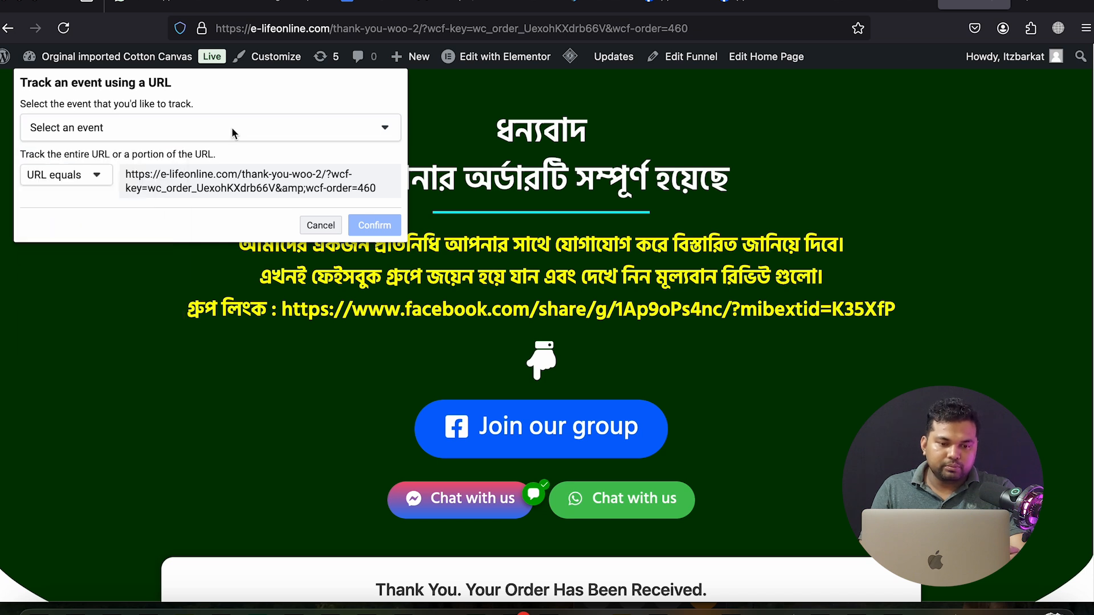
{"action": "left_click", "coordinate": [126, 134]}
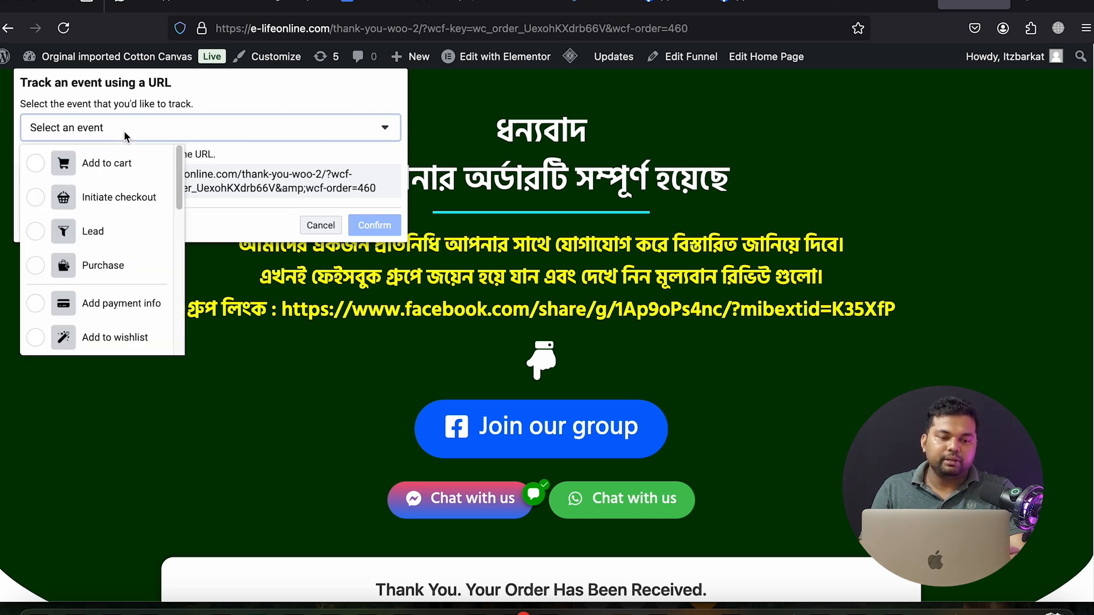
{"action": "left_click", "coordinate": [105, 266]}
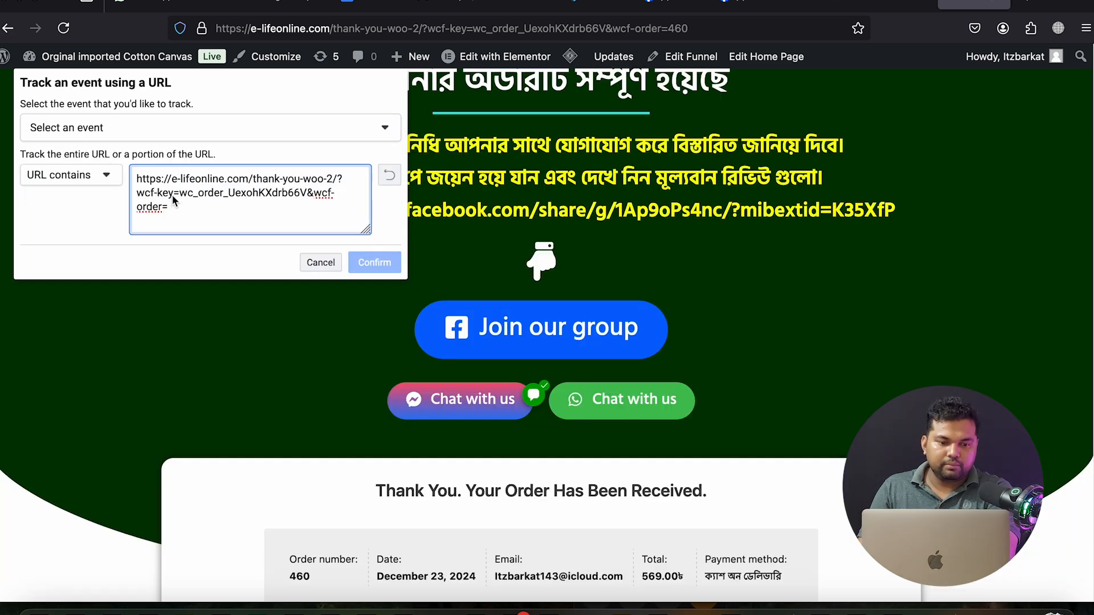
{"action": "key", "text": "BackSpace"}
{"action": "key", "text": "BackSpace"}
{"action": "key", "text": "BackSpace"}
{"action": "key", "text": "BackSpace"}
{"action": "key", "text": "BackSpace"}
{"action": "key", "text": "BackSpace"}
{"action": "key", "text": "BackSpace"}
{"action": "key", "text": "BackSpace"}
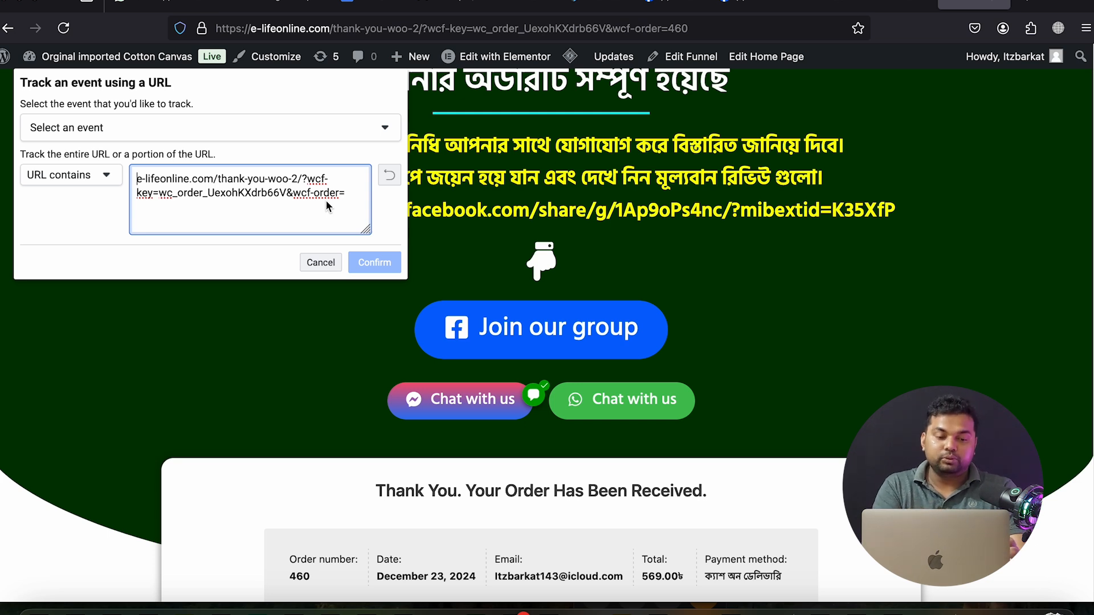
{"action": "left_click", "coordinate": [303, 131]}
{"action": "left_click", "coordinate": [125, 278]}
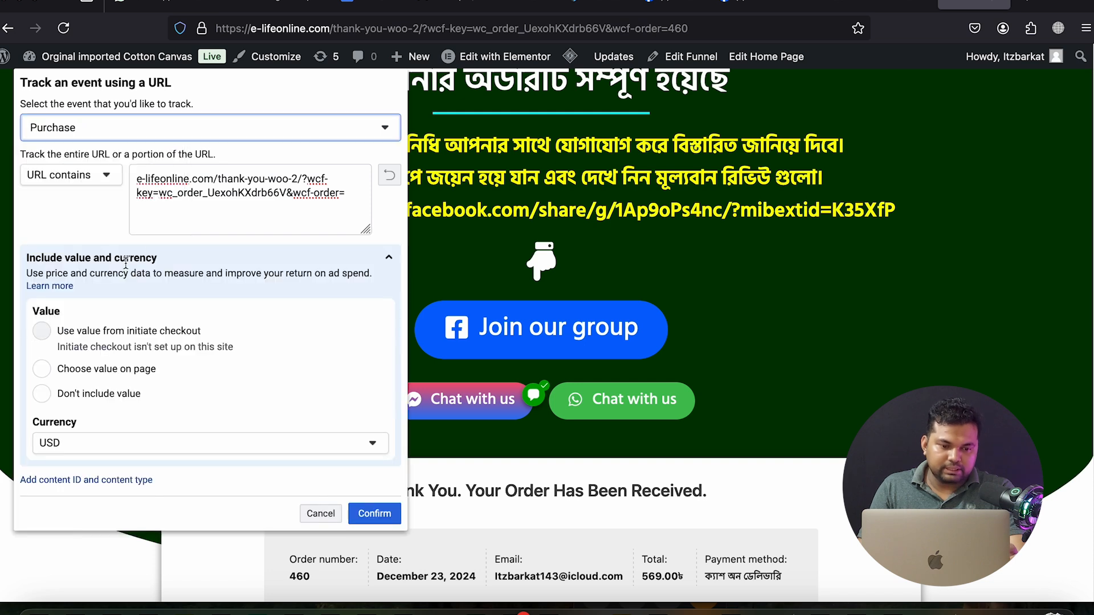
Match URLs containing the thank-you-woo-2 address, include no value, and confirm
{"action": "left_click", "coordinate": [81, 177]}
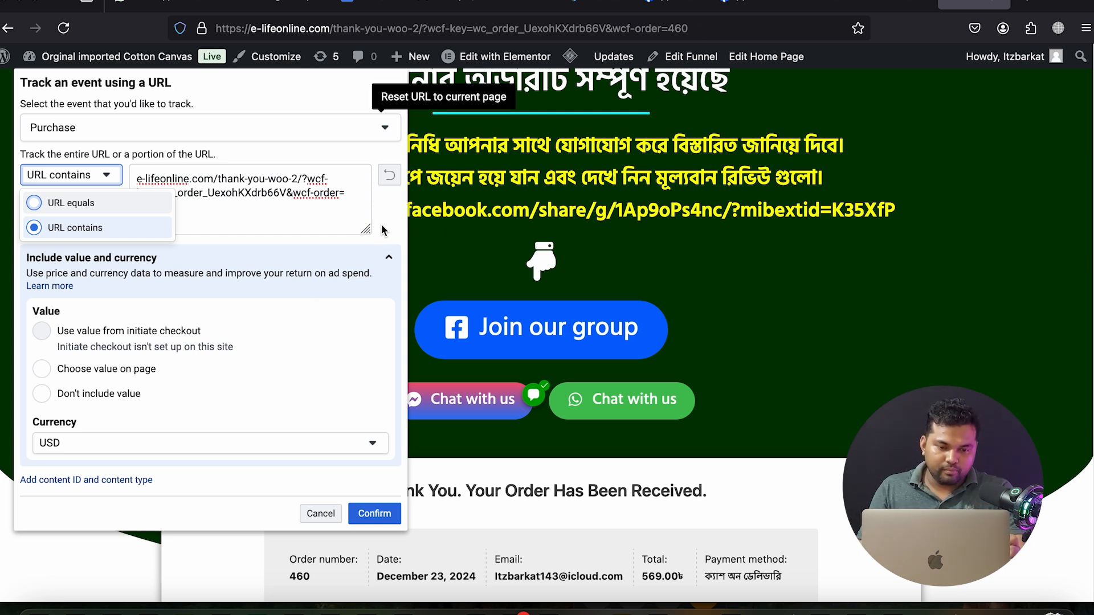
{"action": "left_click", "coordinate": [373, 249]}
{"action": "scroll", "coordinate": [303, 313], "scroll_direction": "down", "scroll_amount": 4}
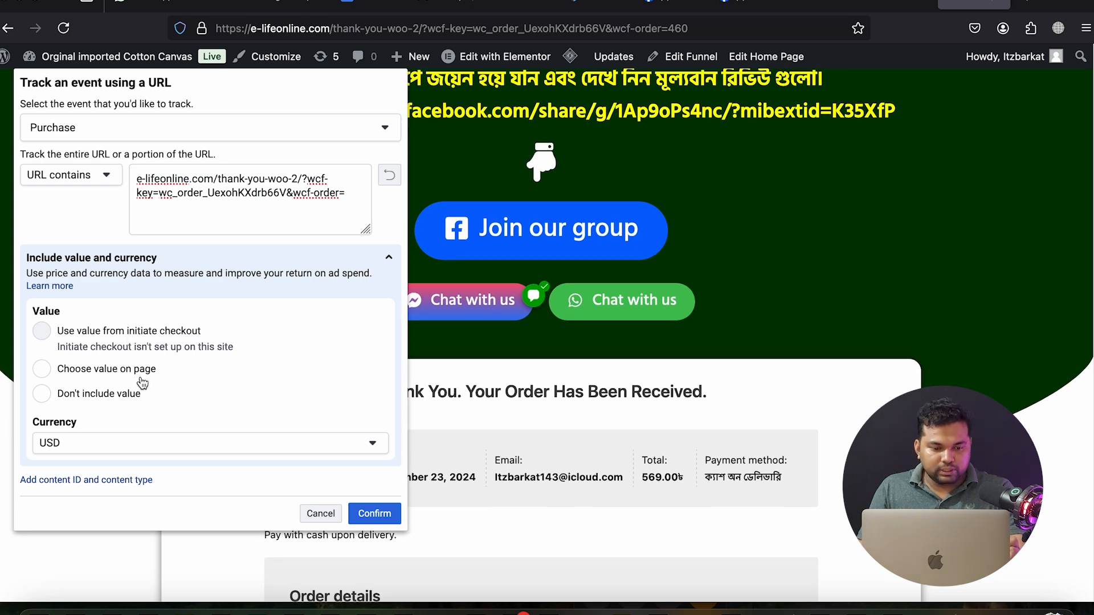
{"action": "left_click", "coordinate": [108, 402]}
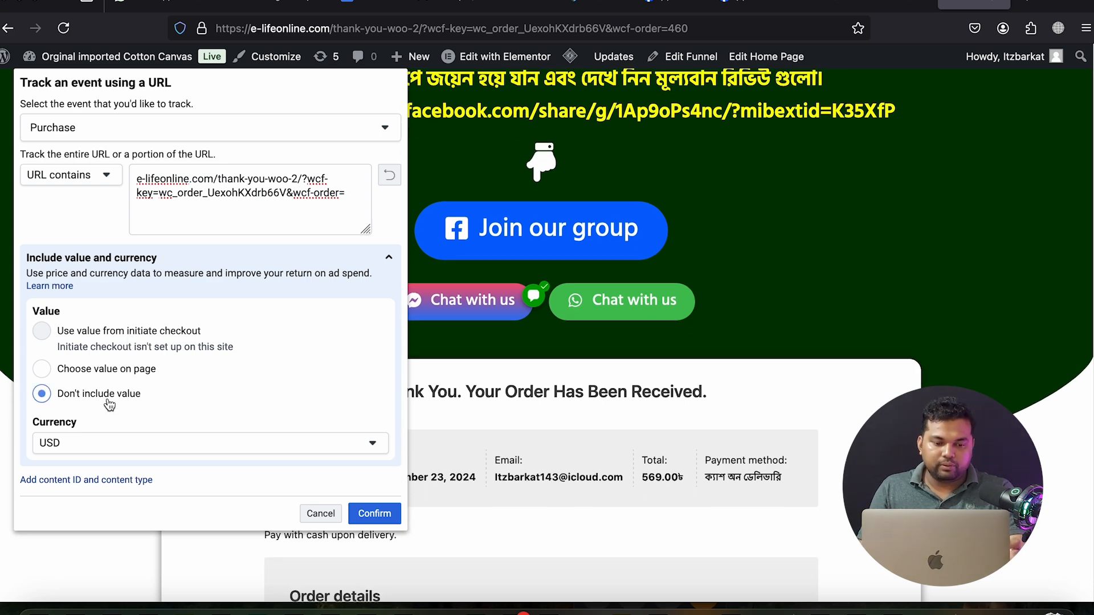
{"action": "scroll", "coordinate": [353, 446], "scroll_direction": "down", "scroll_amount": 3}
{"action": "scroll", "coordinate": [626, 447], "scroll_direction": "down", "scroll_amount": 10}
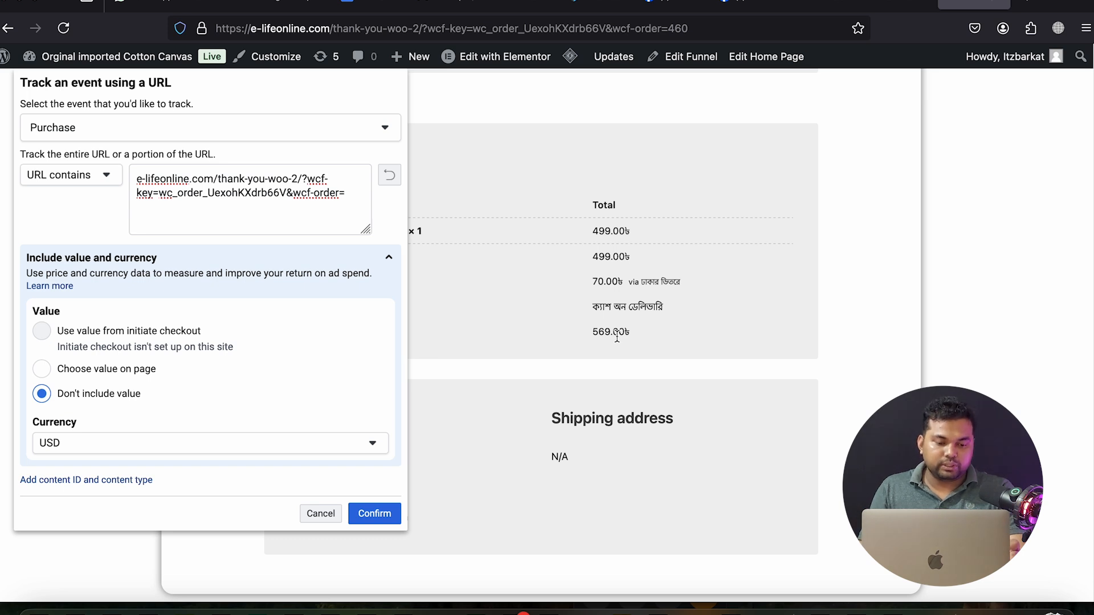
{"action": "left_click", "coordinate": [370, 516]}
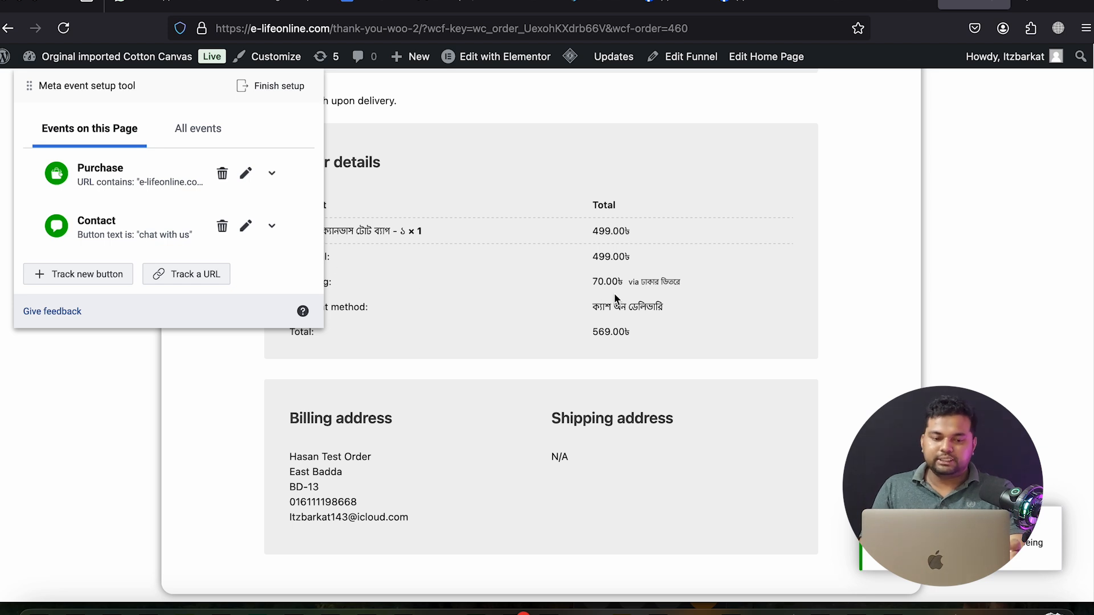
Show All events to see the two Add to cart events, Contact and Purchase
{"action": "left_click", "coordinate": [200, 135]}
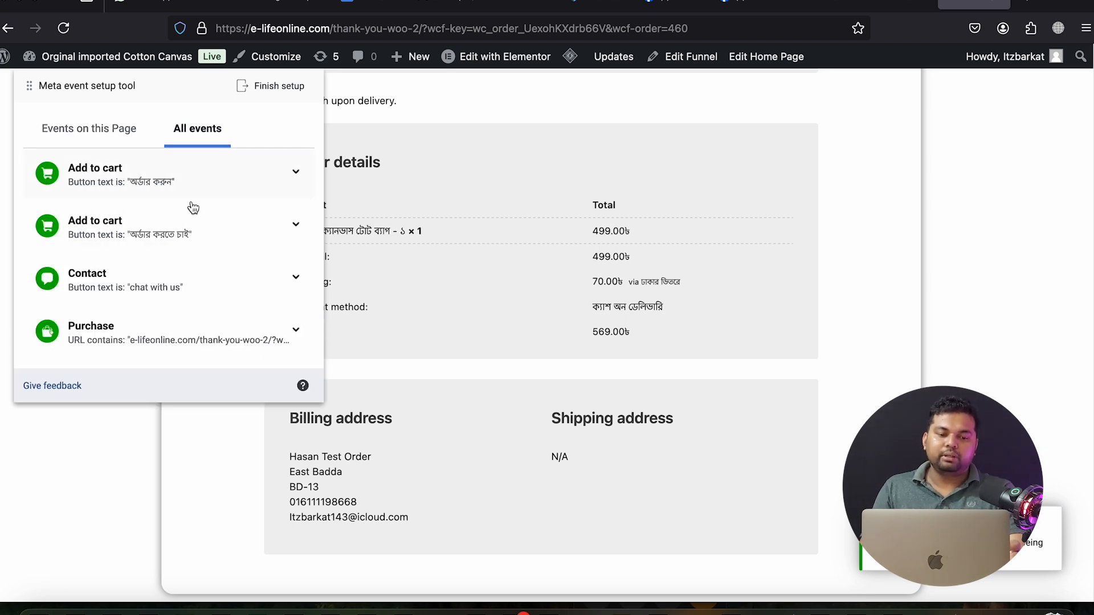
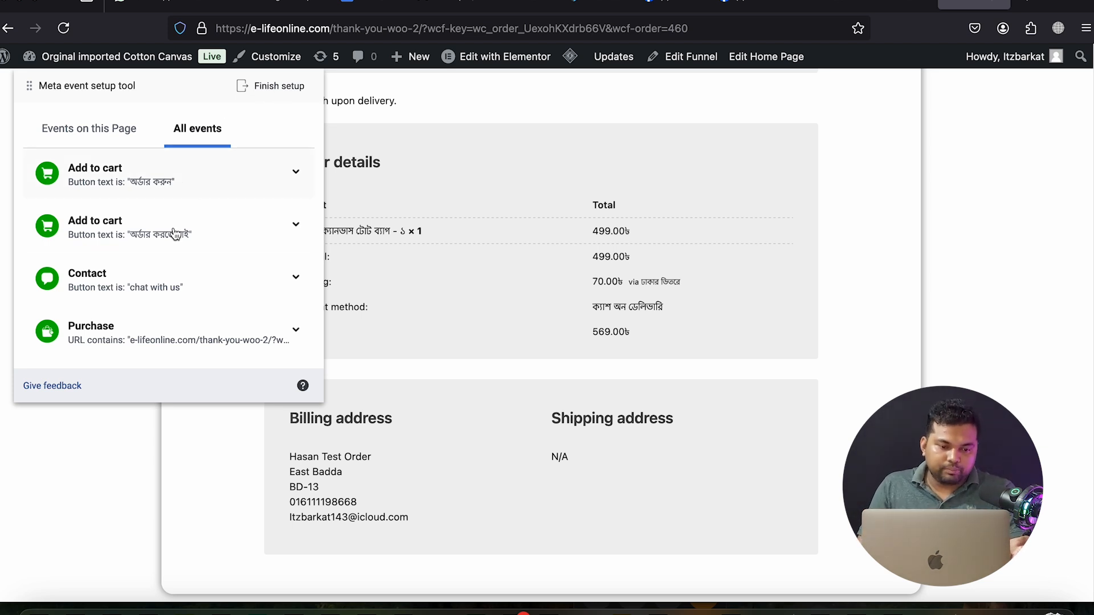
Open the Finish setup review listing Contact, two Add to cart and Purchase events
{"action": "left_click", "coordinate": [279, 87]}
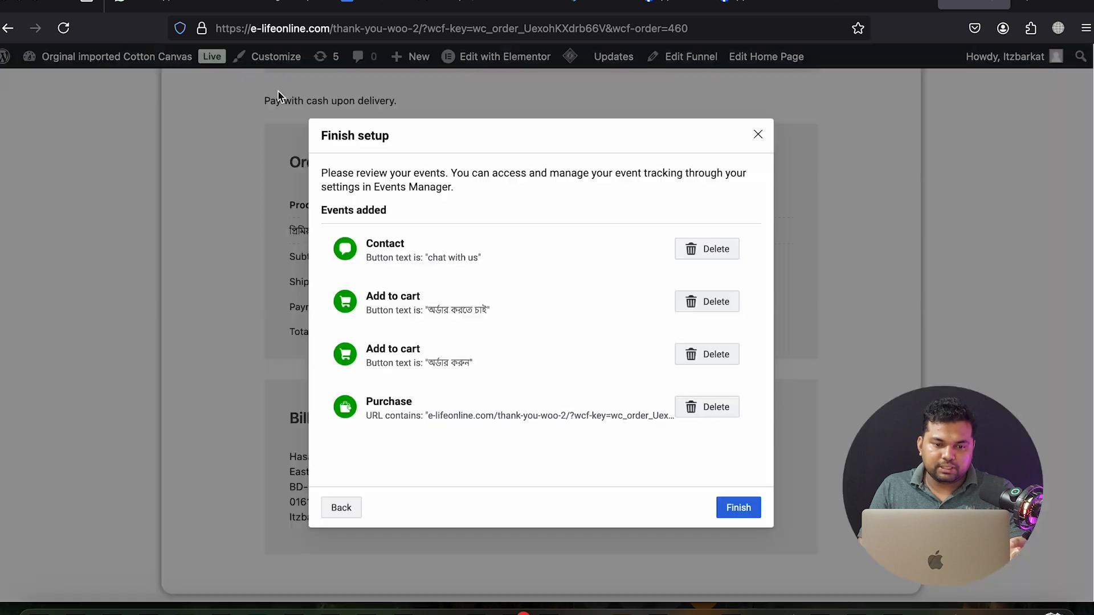
Finish the event setup and submit 'Yes' feedback that the tool was helpful
{"action": "left_click", "coordinate": [742, 514]}
{"action": "left_click", "coordinate": [498, 310]}
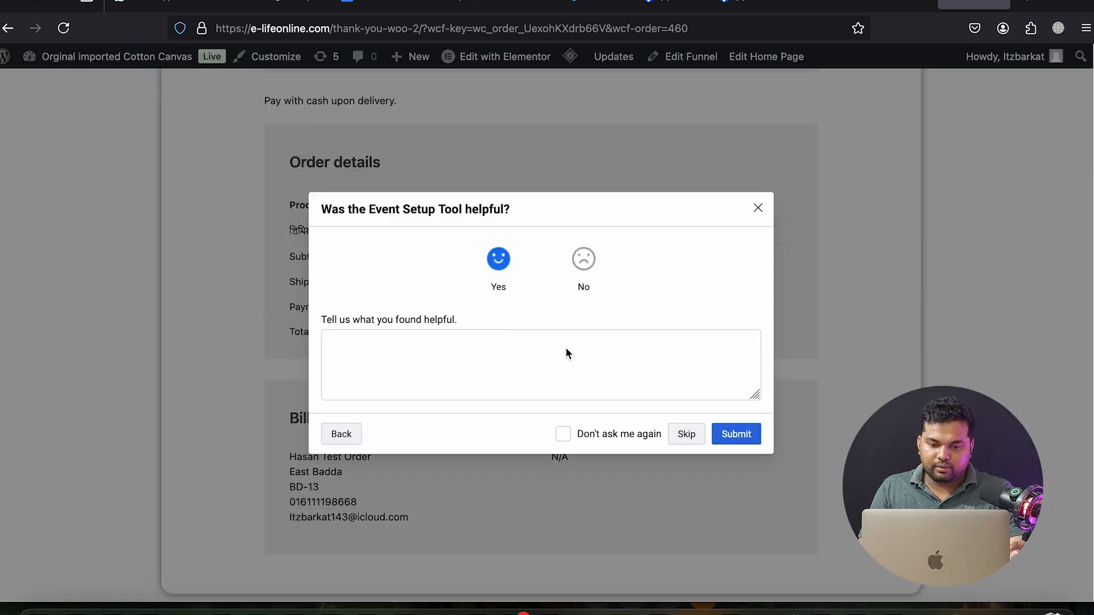
{"action": "left_click", "coordinate": [733, 434]}
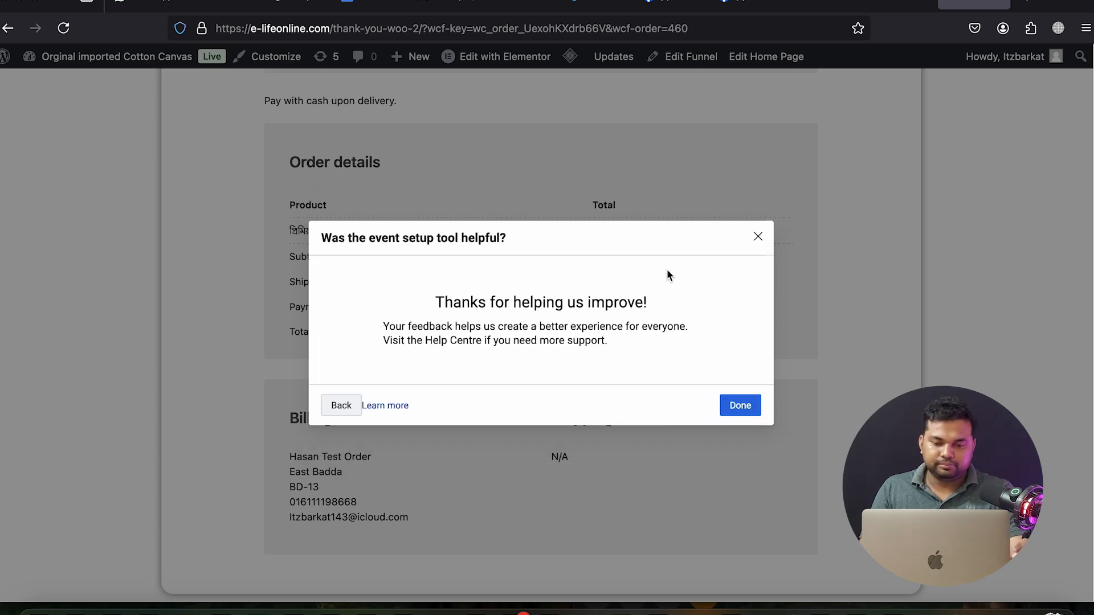
{"action": "left_click", "coordinate": [741, 406]}
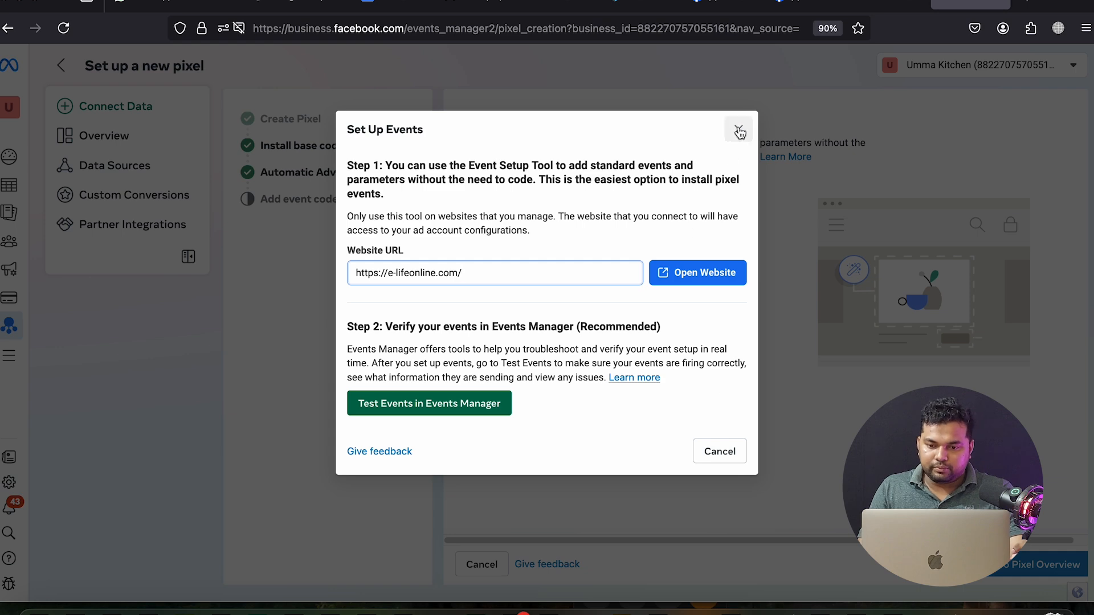
Cancel the Set Up Events dialog and go to the elife pixel's overview
{"action": "left_click", "coordinate": [714, 456]}
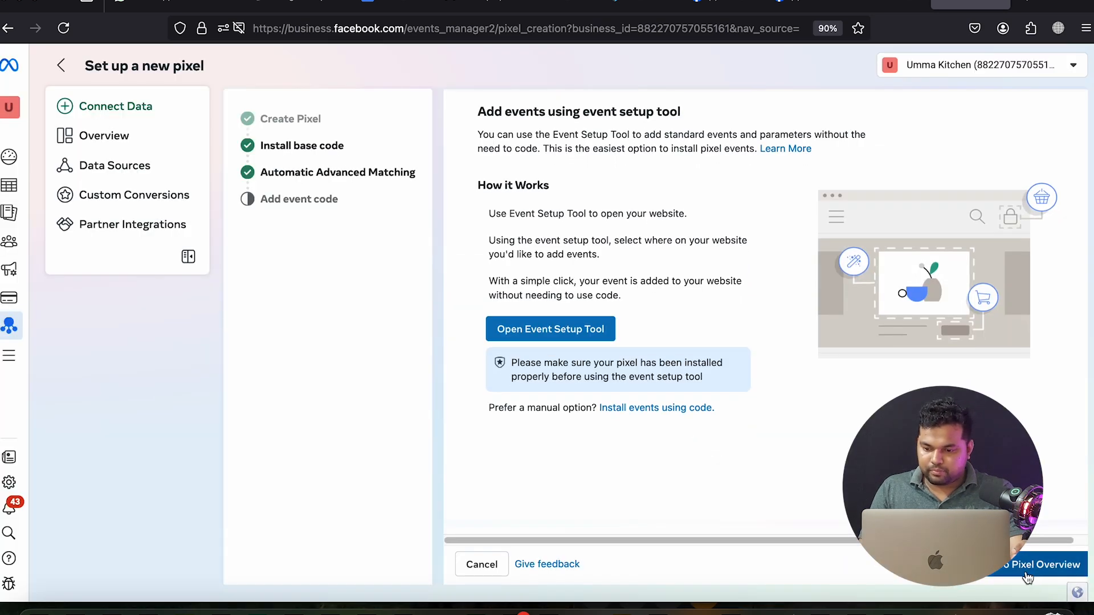
{"action": "left_click", "coordinate": [1027, 577]}
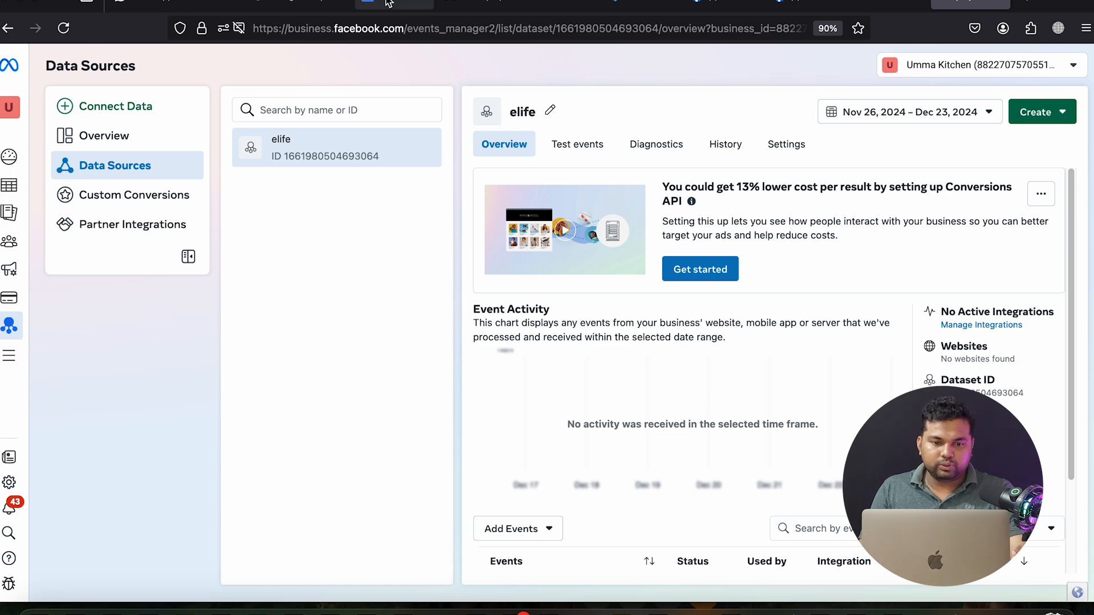
{"action": "left_click", "coordinate": [304, 4]}
Copy the store's web address and load it in a new private browsing window
{"action": "right_click", "coordinate": [268, 33]}
{"action": "left_click", "coordinate": [296, 100]}
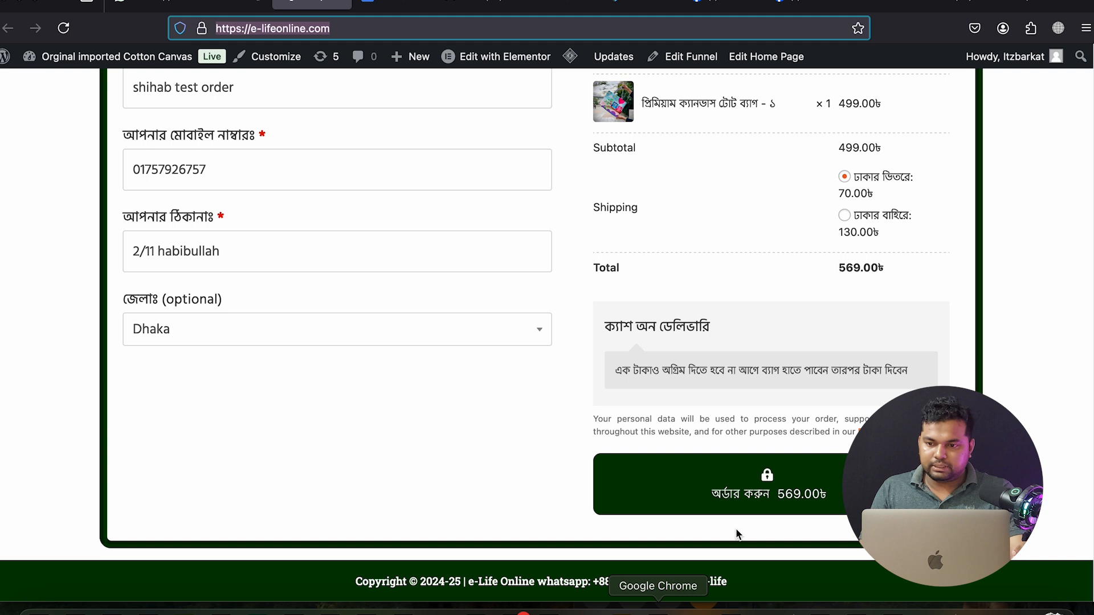
{"action": "left_click", "coordinate": [1085, 28]}
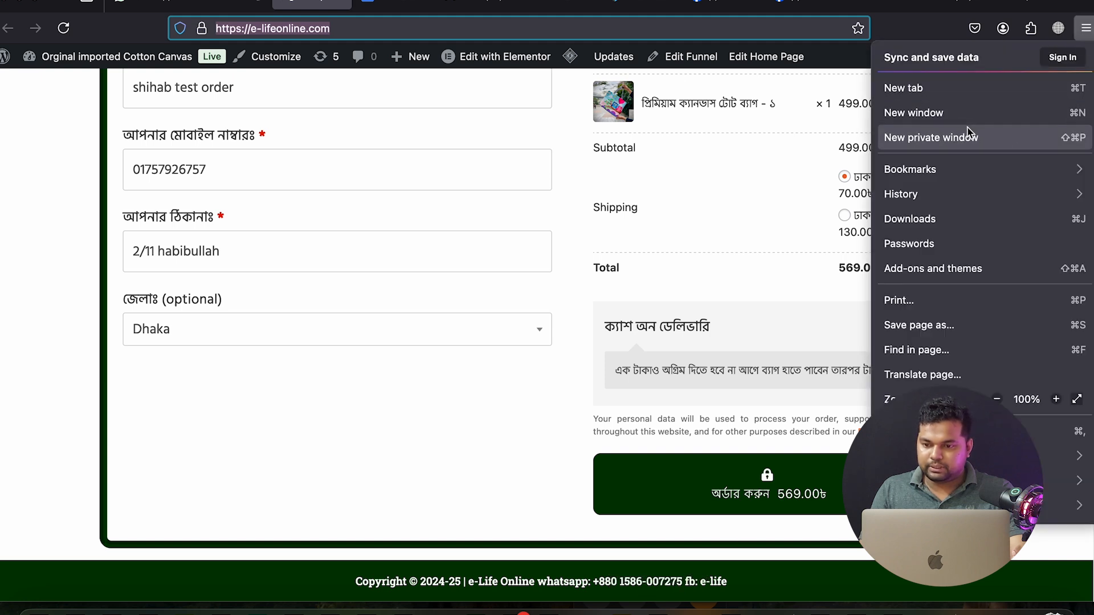
{"action": "left_click", "coordinate": [941, 144]}
{"action": "right_click", "coordinate": [309, 29]}
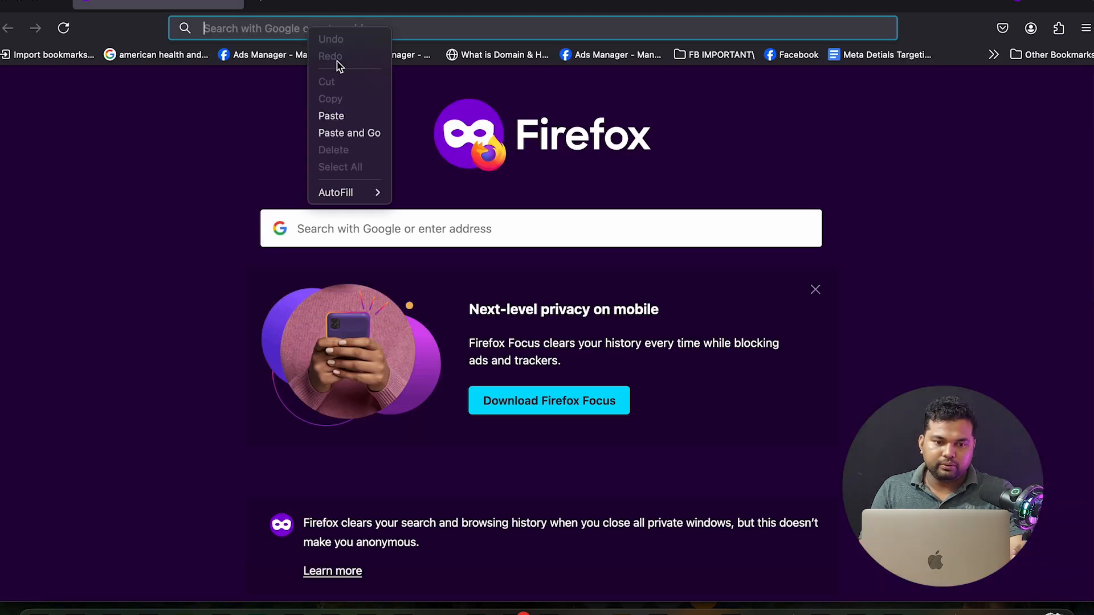
{"action": "left_click", "coordinate": [356, 133]}
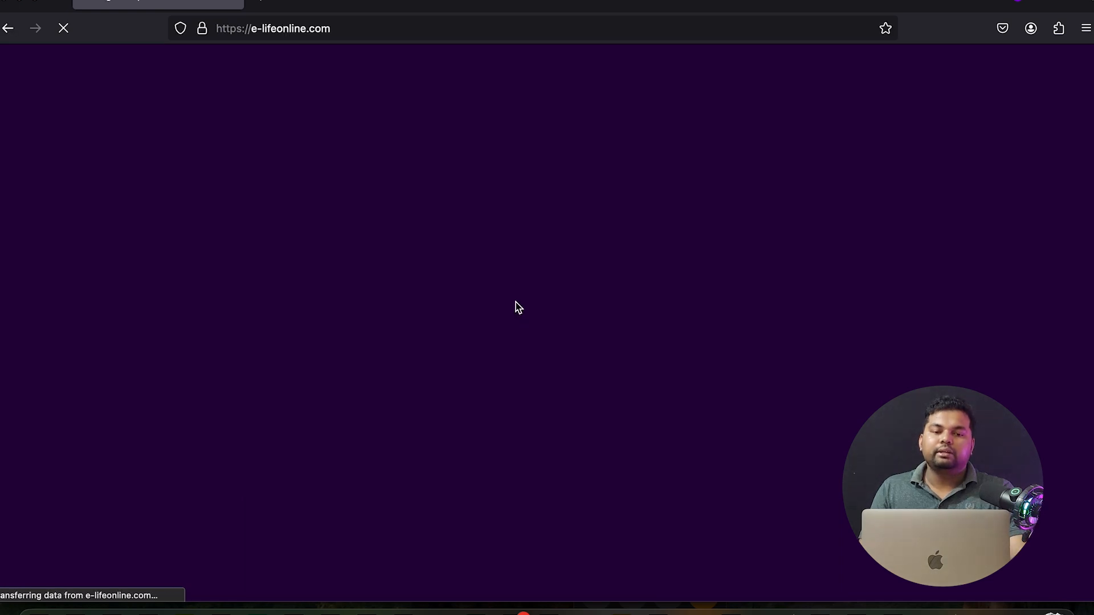
Jump to the order form and tick the third tote bag
{"action": "scroll", "coordinate": [330, 269], "scroll_direction": "down", "scroll_amount": 8}
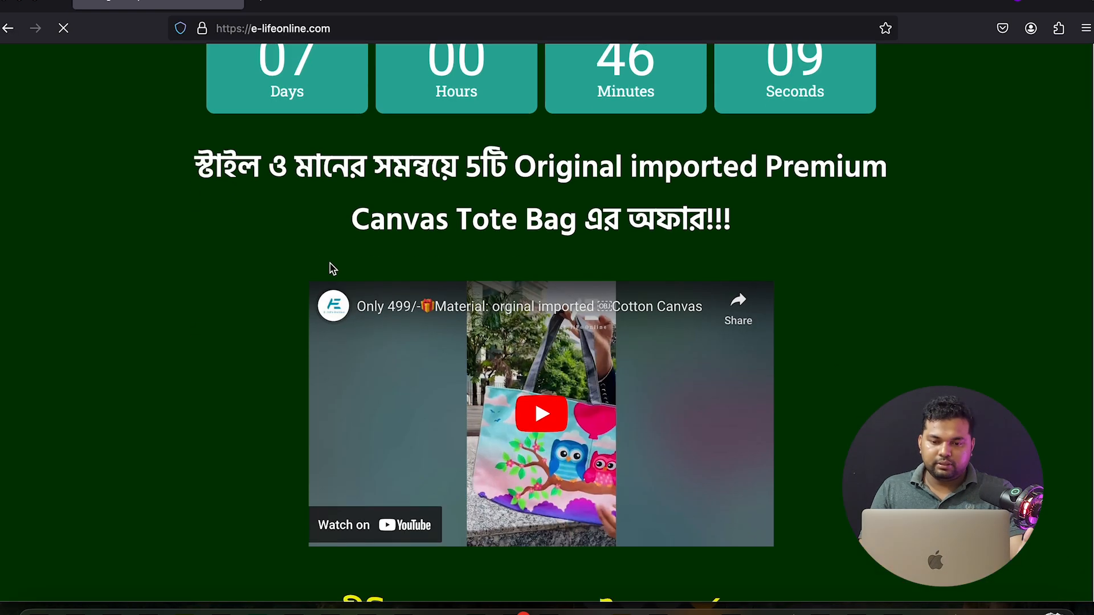
{"action": "scroll", "coordinate": [383, 273], "scroll_direction": "down", "scroll_amount": 4}
{"action": "left_click", "coordinate": [499, 198]}
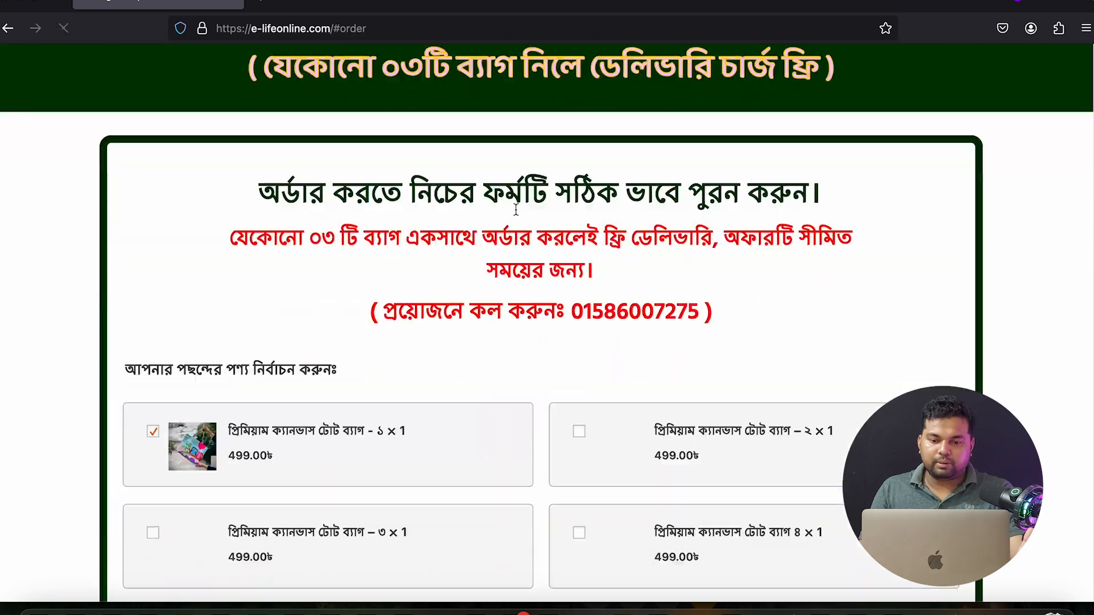
{"action": "left_click", "coordinate": [152, 440]}
{"action": "scroll", "coordinate": [672, 425], "scroll_direction": "down", "scroll_amount": 6}
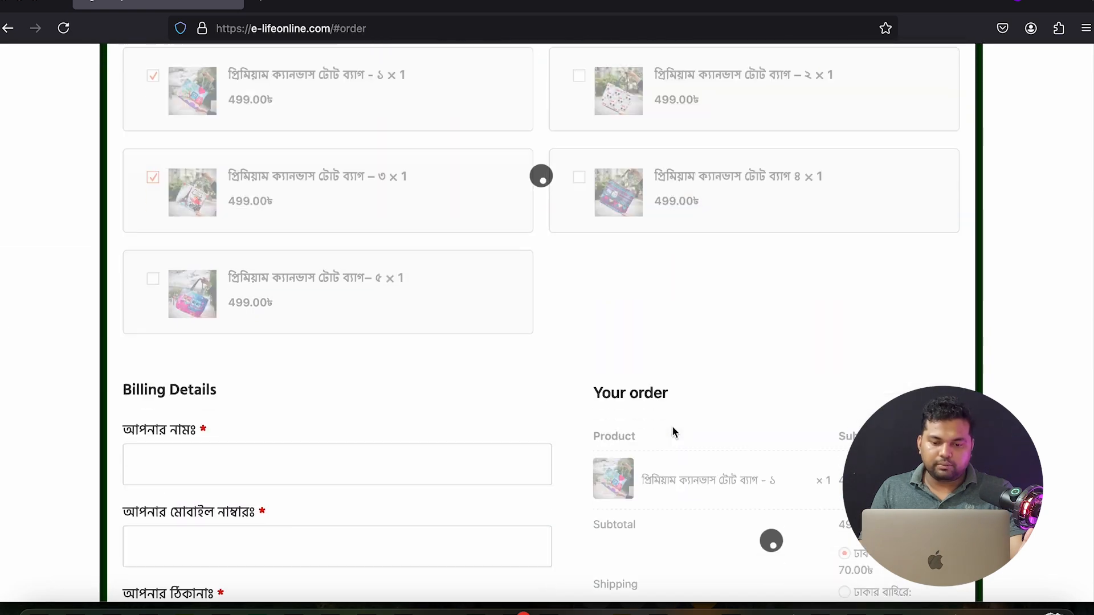
{"action": "scroll", "coordinate": [706, 424], "scroll_direction": "down", "scroll_amount": 5}
{"action": "scroll", "coordinate": [350, 286], "scroll_direction": "up", "scroll_amount": 3}
Enter a test customer name, mobile number and delivery address, place the order, and select its order number
{"action": "left_click", "coordinate": [244, 188]}
{"action": "type", "text": "Ha"}
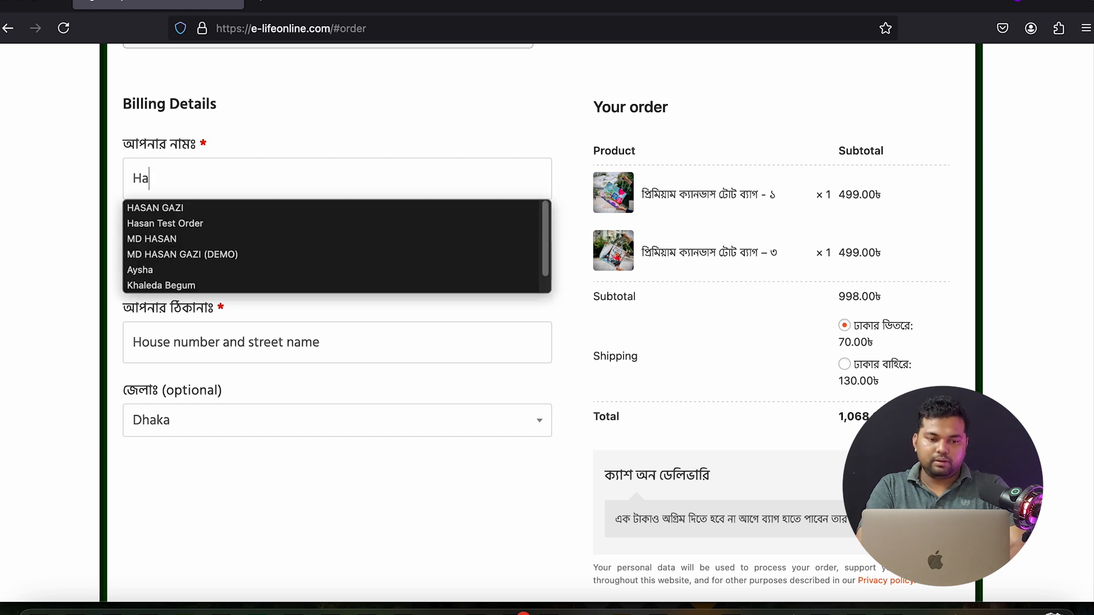
{"action": "type", "text": "san 2n"}
{"action": "type", "text": "d test ord"}
{"action": "type", "text": "er"}
{"action": "type", "text": "01"}
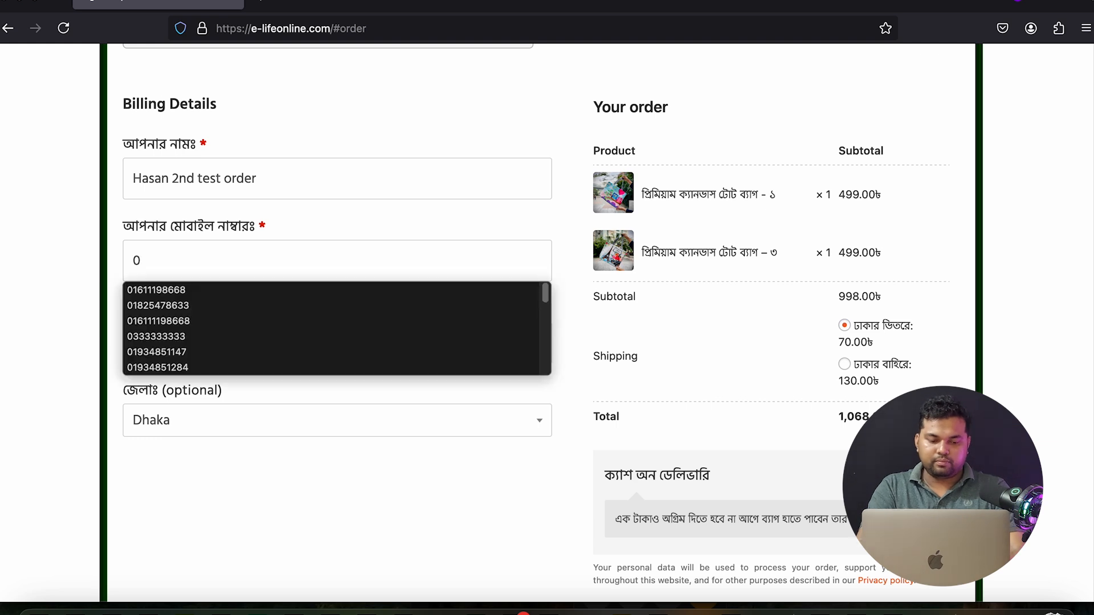
{"action": "left_click", "coordinate": [176, 306]}
{"action": "left_click", "coordinate": [244, 357]}
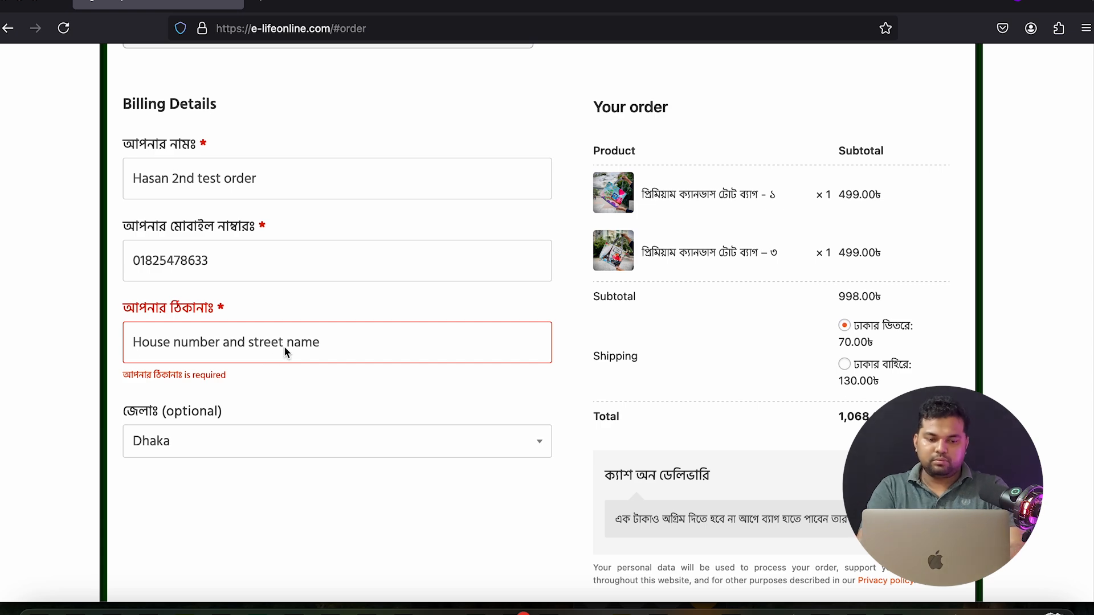
{"action": "type", "text": "Badda"}
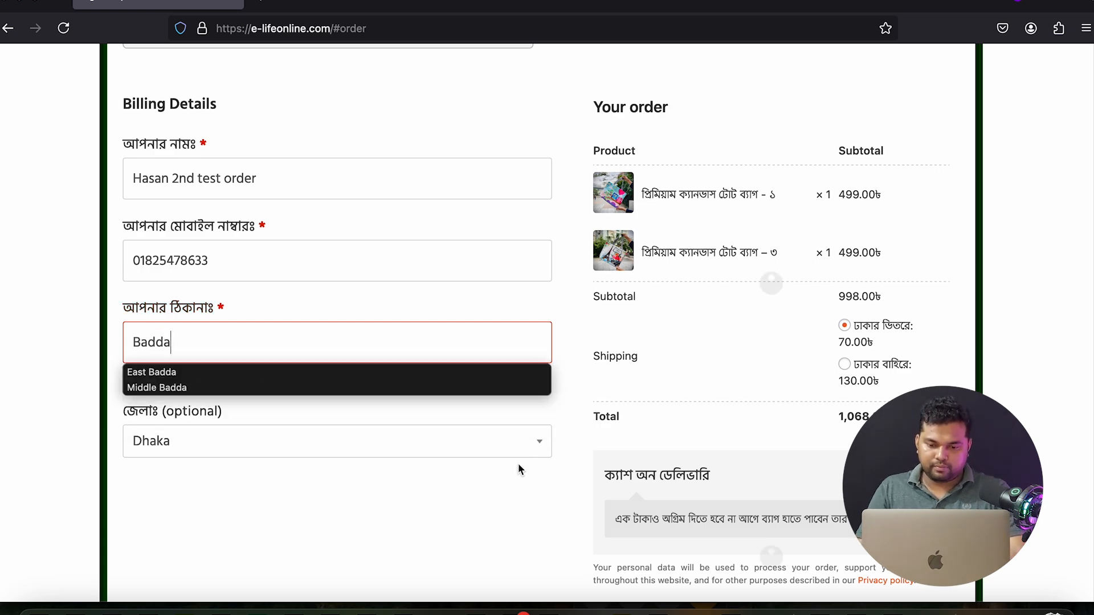
{"action": "scroll", "coordinate": [744, 496], "scroll_direction": "down", "scroll_amount": 3}
{"action": "left_click", "coordinate": [781, 494]}
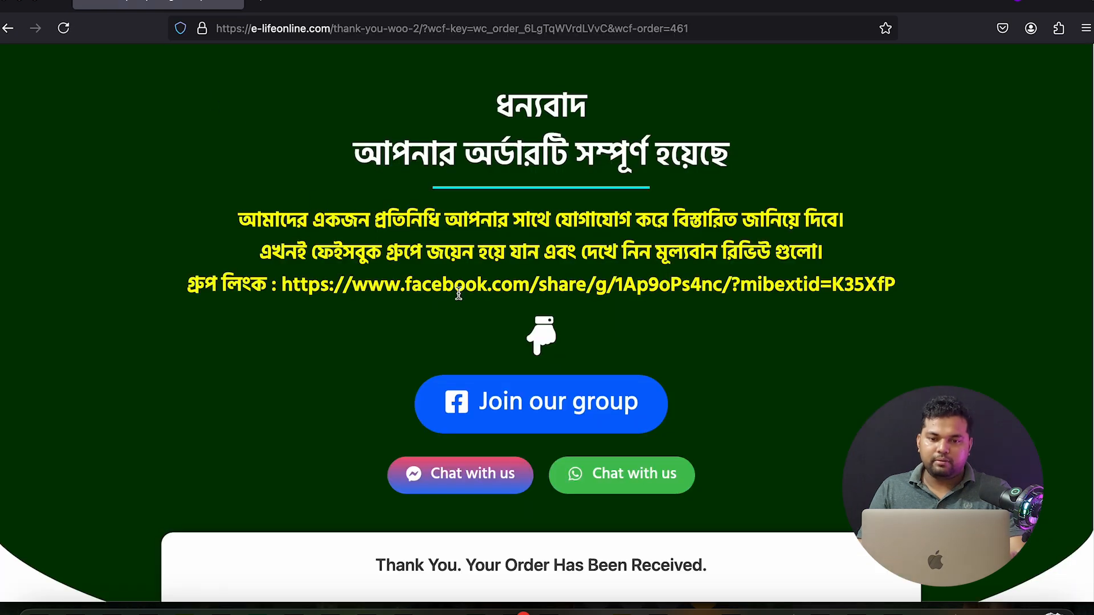
{"action": "left_click", "coordinate": [675, 31]}
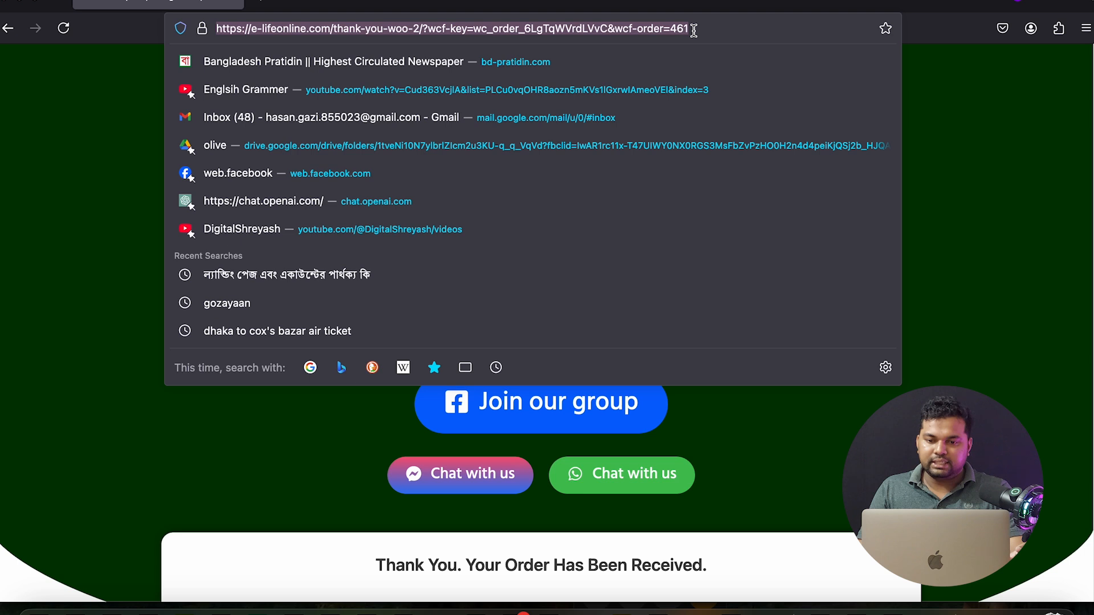
{"action": "left_click_drag", "start_coordinate": [700, 30], "coordinate": [672, 30]}
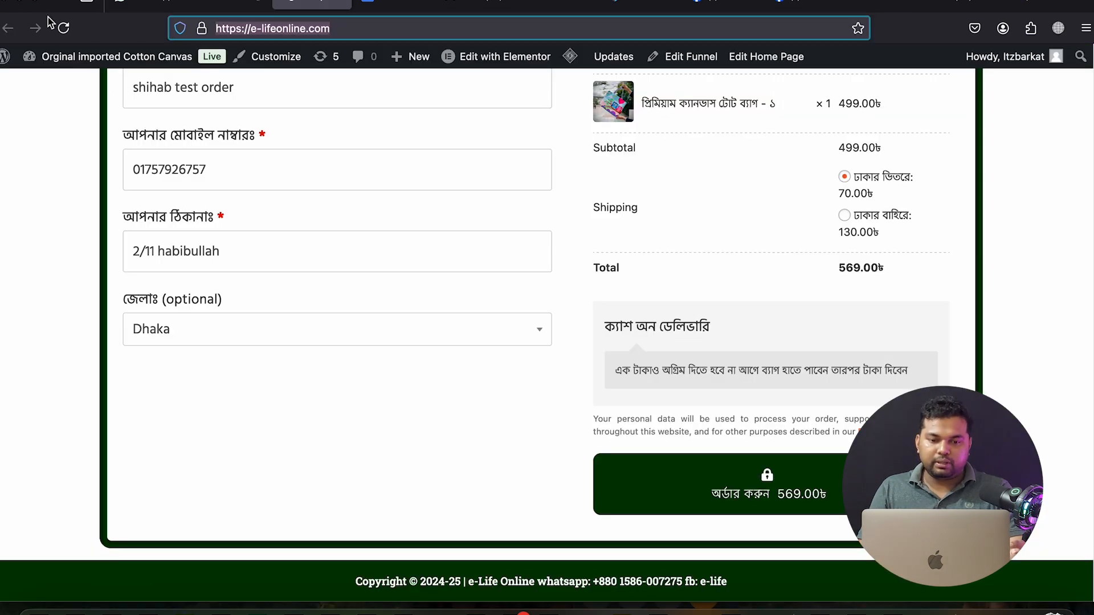
Reload the elife dataset page and check its Test events, Diagnostics and History tabs
{"action": "left_click", "coordinate": [969, 3]}
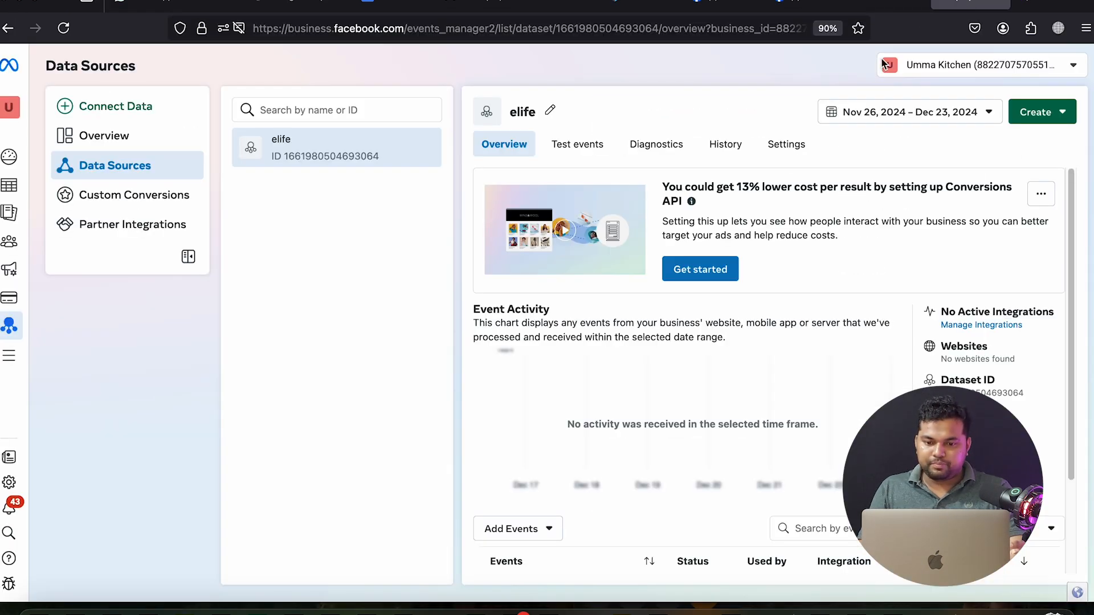
{"action": "scroll", "coordinate": [712, 309], "scroll_direction": "down", "scroll_amount": 3}
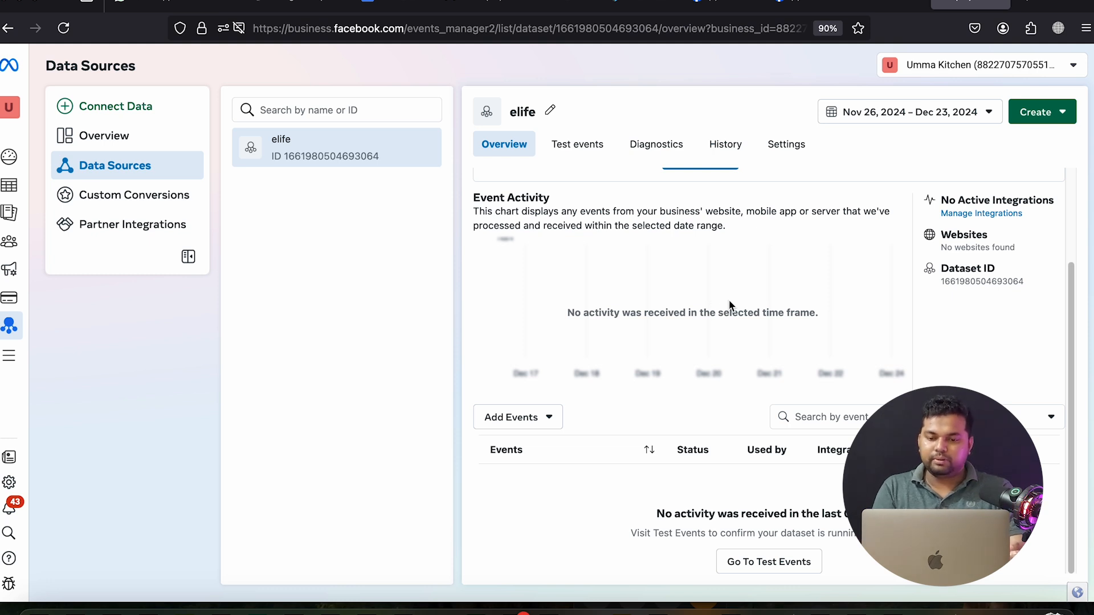
{"action": "left_click", "coordinate": [63, 27]}
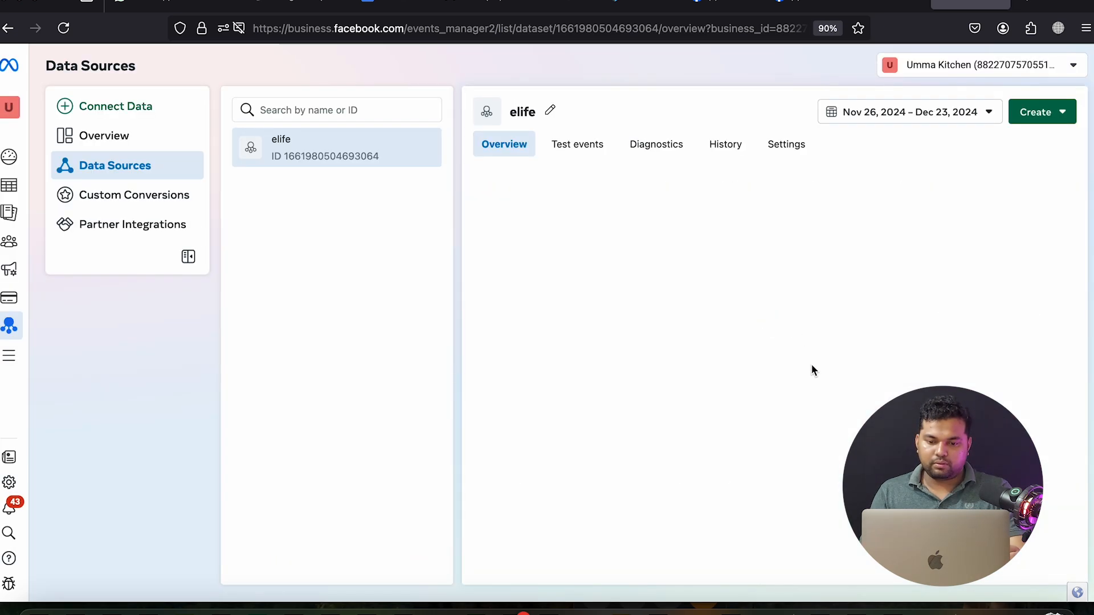
{"action": "scroll", "coordinate": [812, 369], "scroll_direction": "down", "scroll_amount": 2}
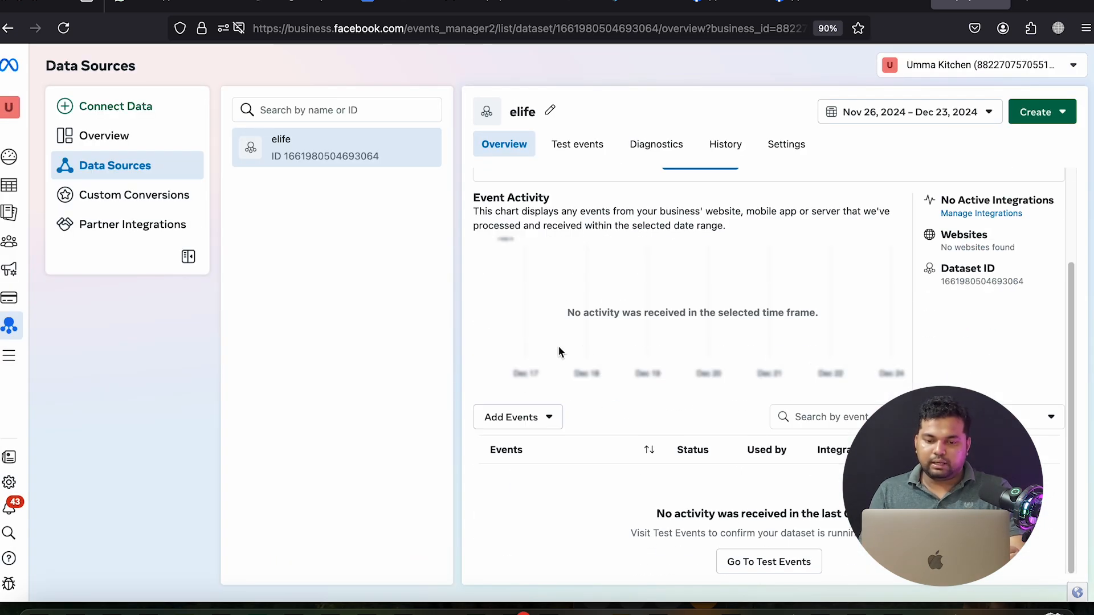
{"action": "scroll", "coordinate": [671, 349], "scroll_direction": "up", "scroll_amount": 1}
{"action": "scroll", "coordinate": [660, 285], "scroll_direction": "up", "scroll_amount": 2}
{"action": "left_click", "coordinate": [580, 149]}
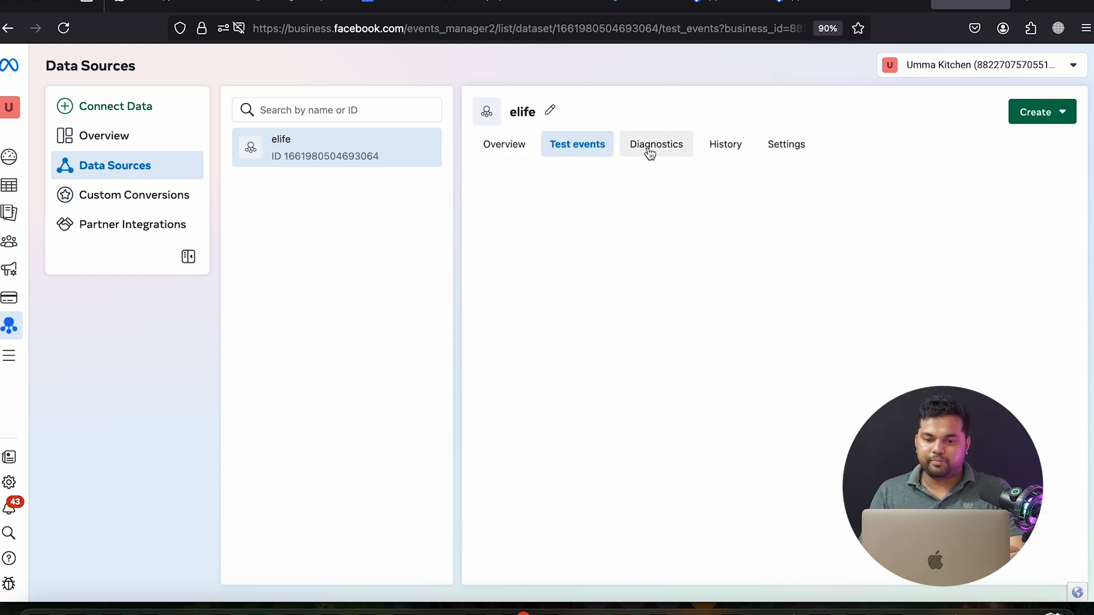
{"action": "left_click", "coordinate": [650, 152]}
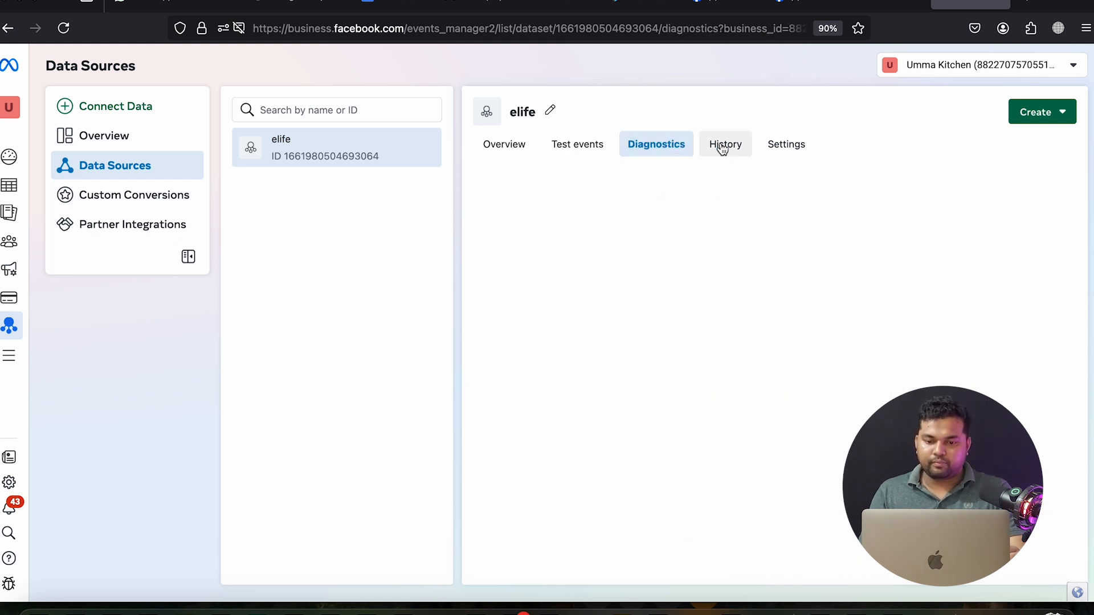
{"action": "left_click", "coordinate": [722, 149]}
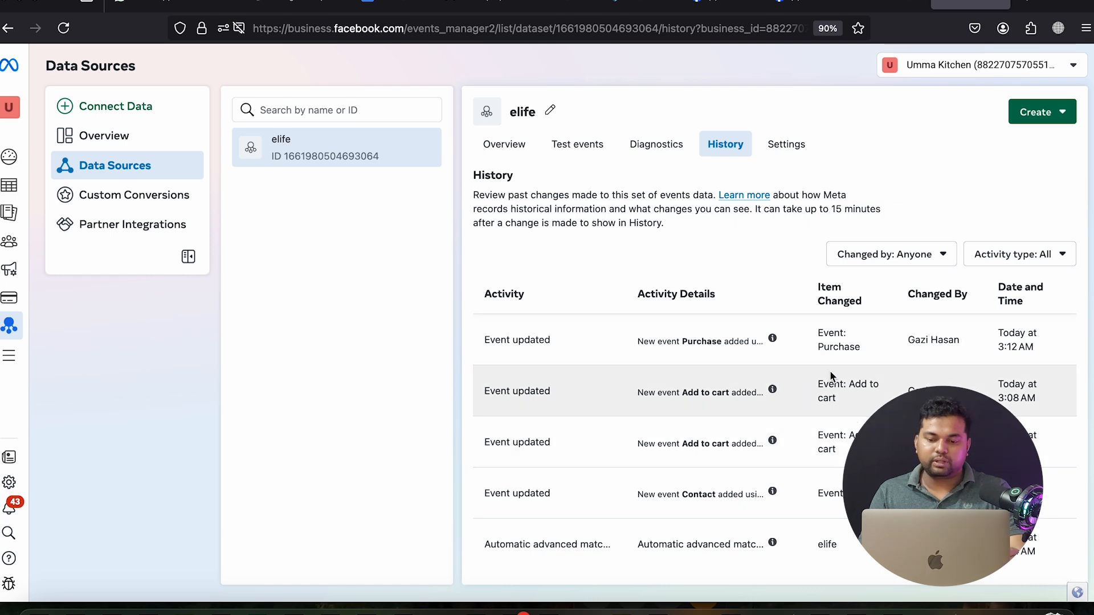
Return to the dataset overview and glance at the Business Settings Datasets page
{"action": "left_click", "coordinate": [502, 145]}
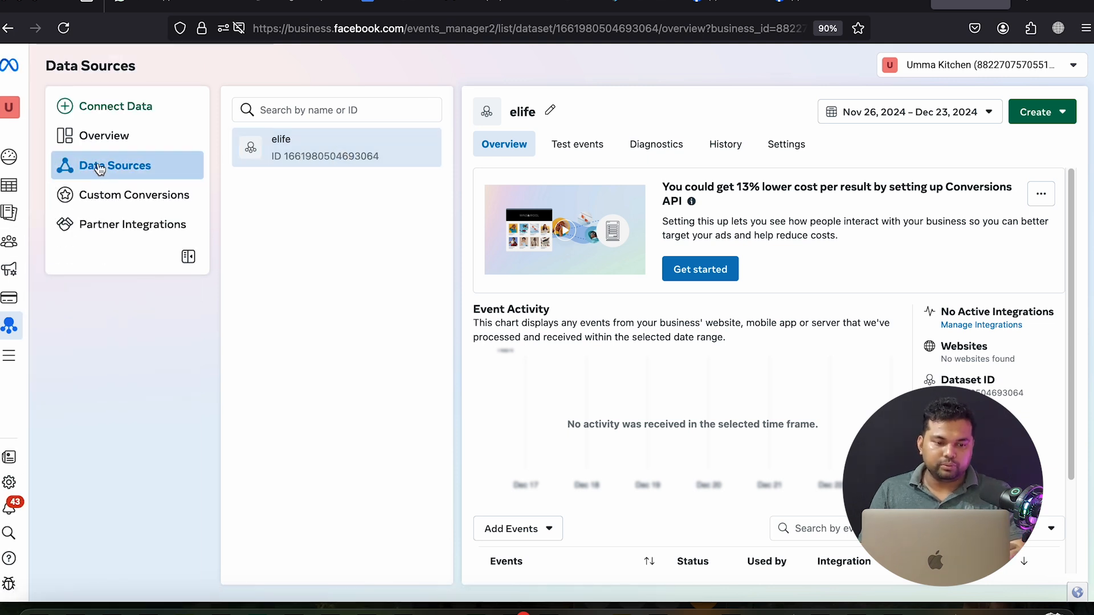
{"action": "mouse_move", "coordinate": [877, 4]}
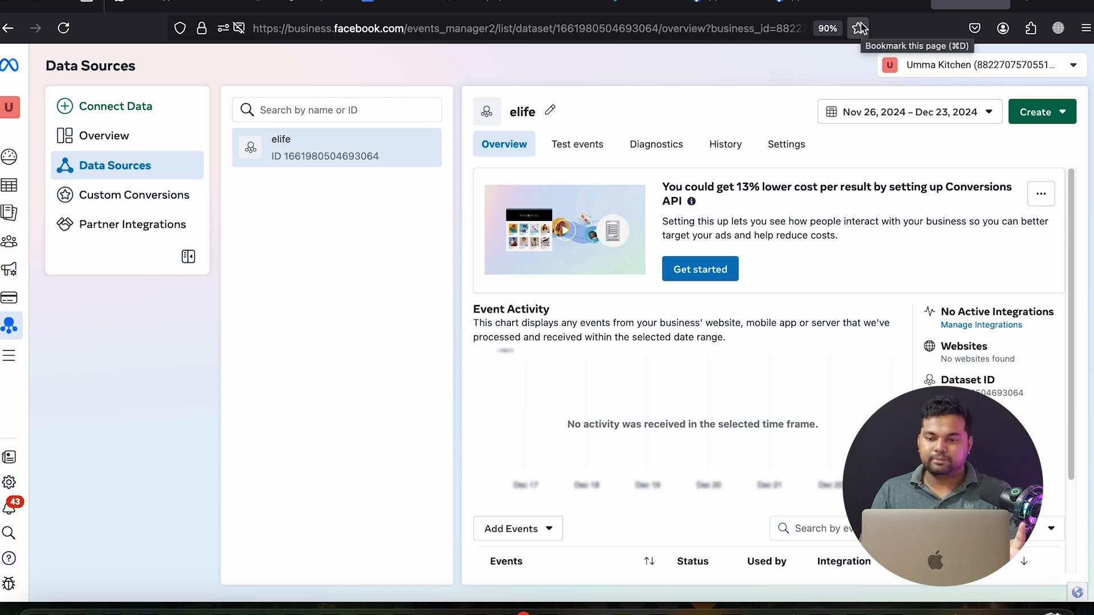
{"action": "left_click", "coordinate": [886, 5]}
Reload the elife dataset overview in Events Manager, then go to the Datasets settings page
{"action": "left_click", "coordinate": [969, 9]}
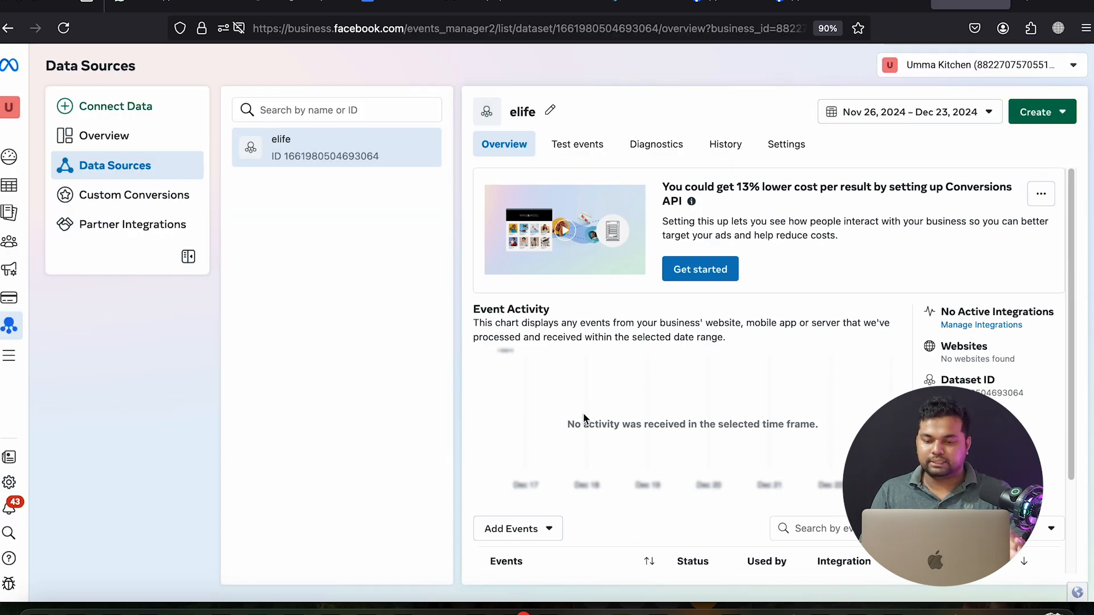
{"action": "scroll", "coordinate": [584, 414], "scroll_direction": "down", "scroll_amount": 2}
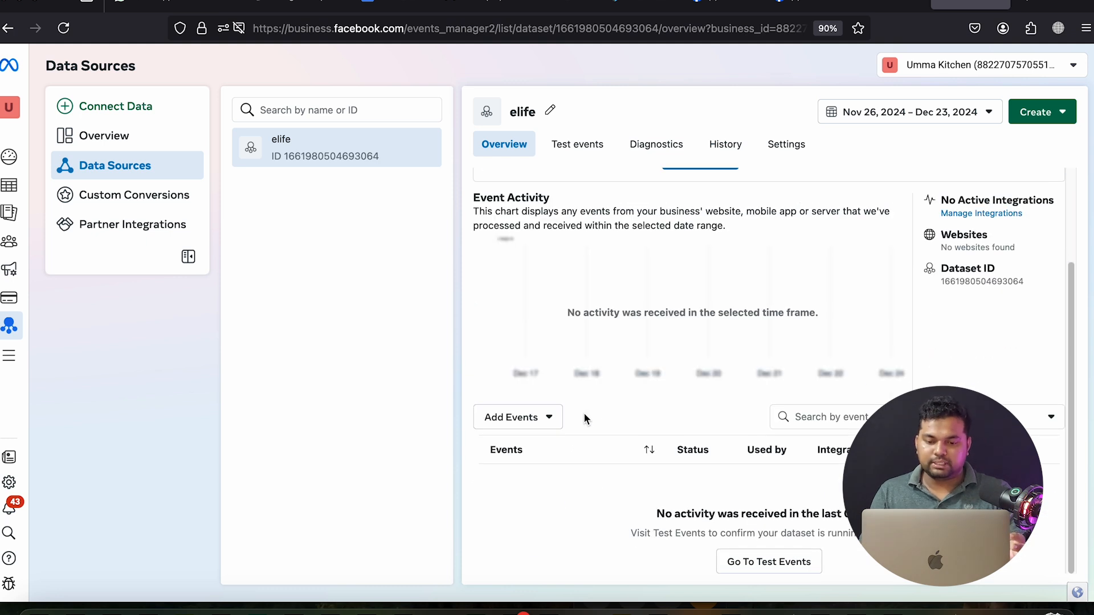
{"action": "scroll", "coordinate": [584, 414], "scroll_direction": "up", "scroll_amount": 1}
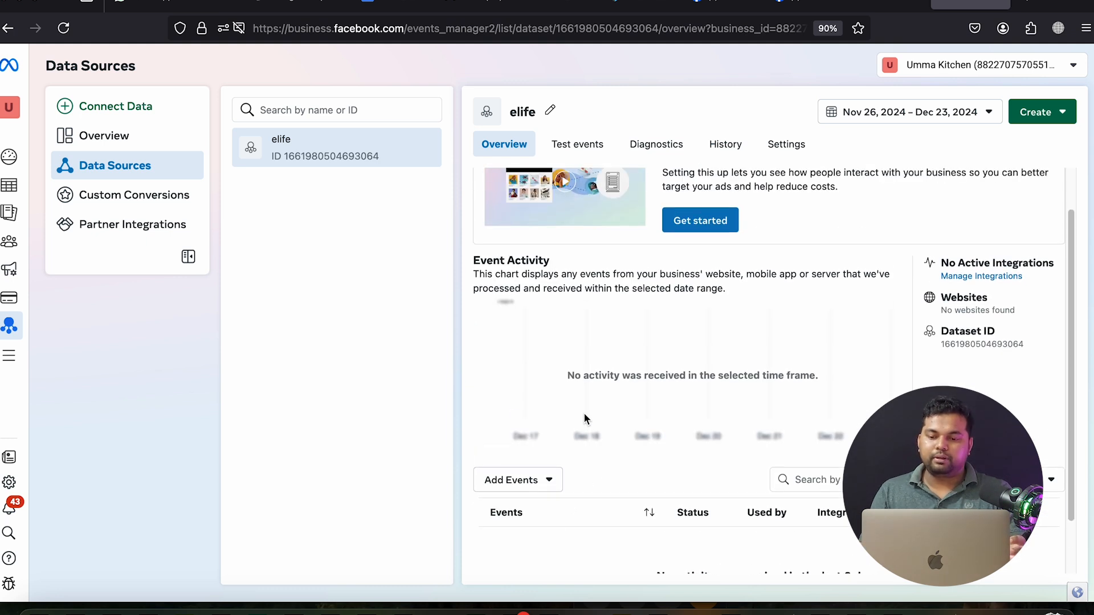
{"action": "left_click", "coordinate": [63, 28]}
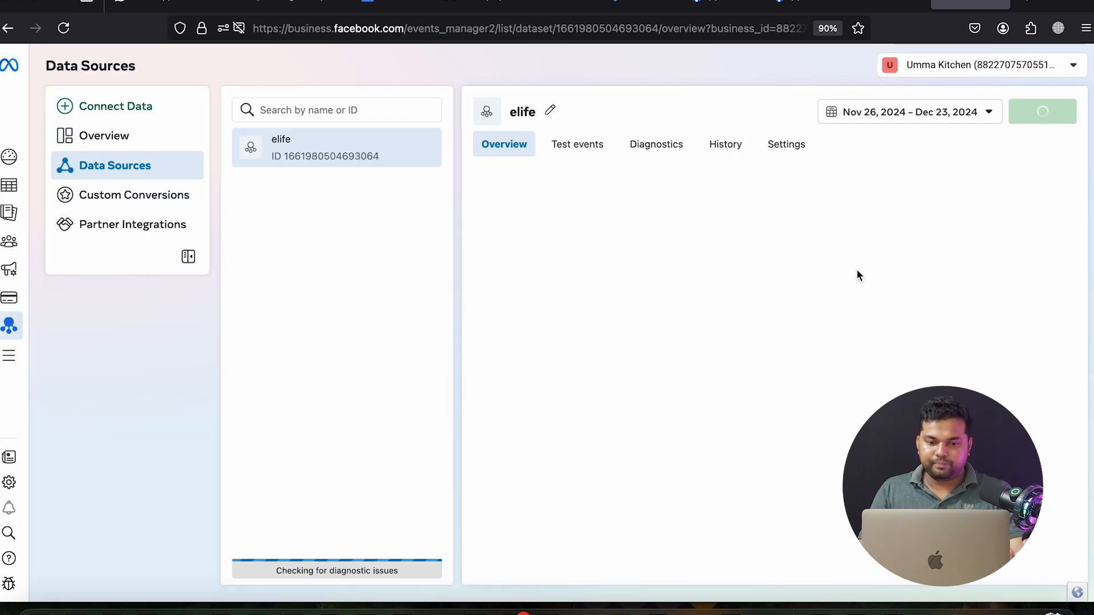
{"action": "scroll", "coordinate": [856, 269], "scroll_direction": "down", "scroll_amount": 3}
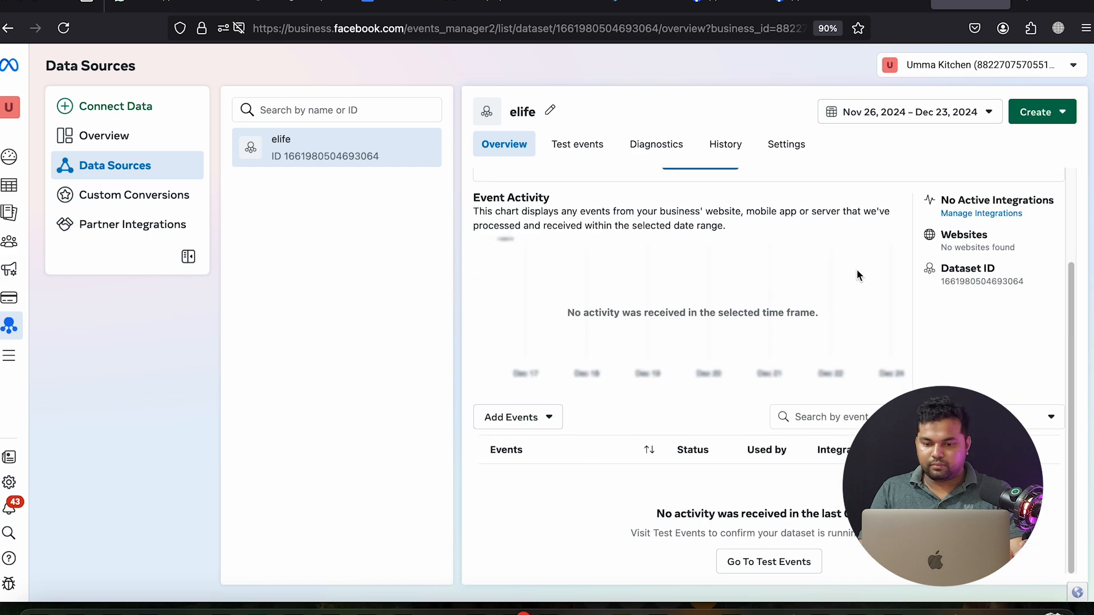
{"action": "scroll", "coordinate": [867, 324], "scroll_direction": "up", "scroll_amount": 3}
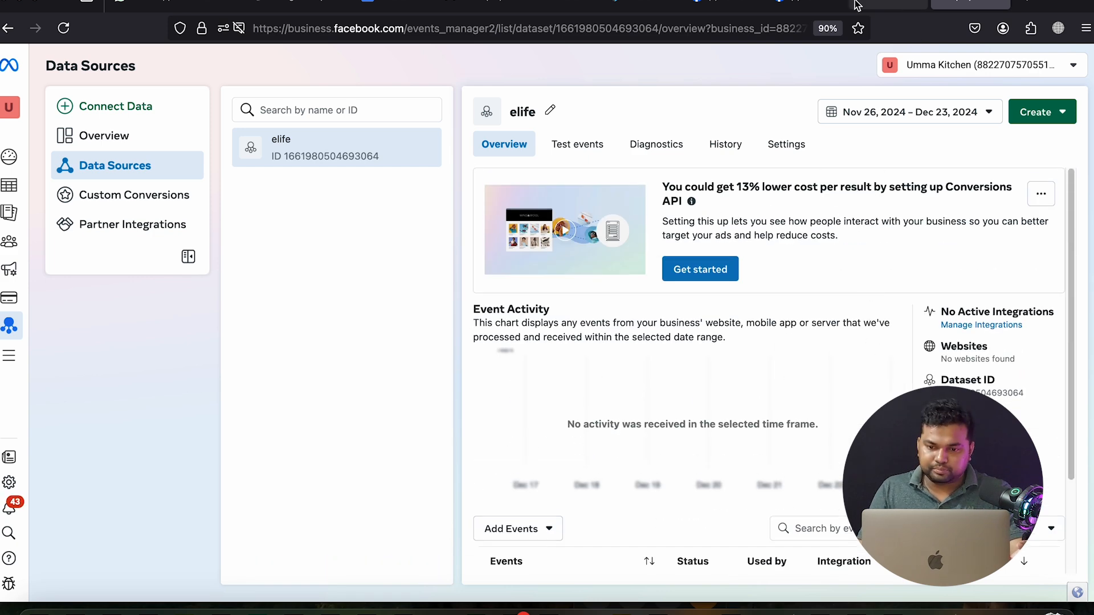
{"action": "left_click", "coordinate": [889, 5]}
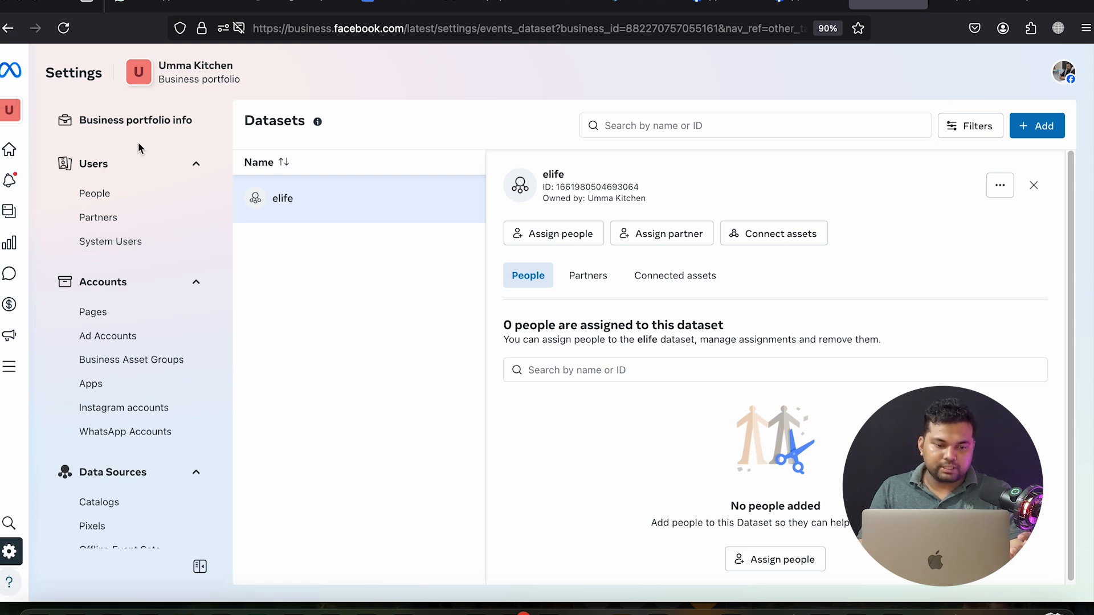
Scroll through the datasets settings page and go back to the Events Manager dataset page
{"action": "scroll", "coordinate": [164, 258], "scroll_direction": "down", "scroll_amount": 4}
{"action": "scroll", "coordinate": [135, 360], "scroll_direction": "down", "scroll_amount": 1}
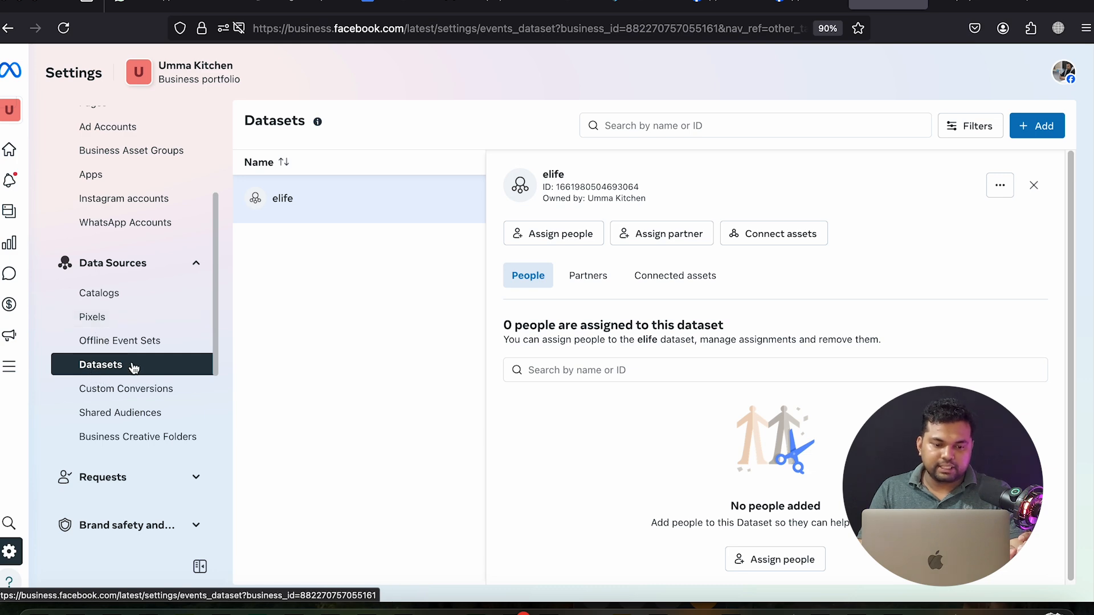
{"action": "scroll", "coordinate": [135, 364], "scroll_direction": "up", "scroll_amount": 2}
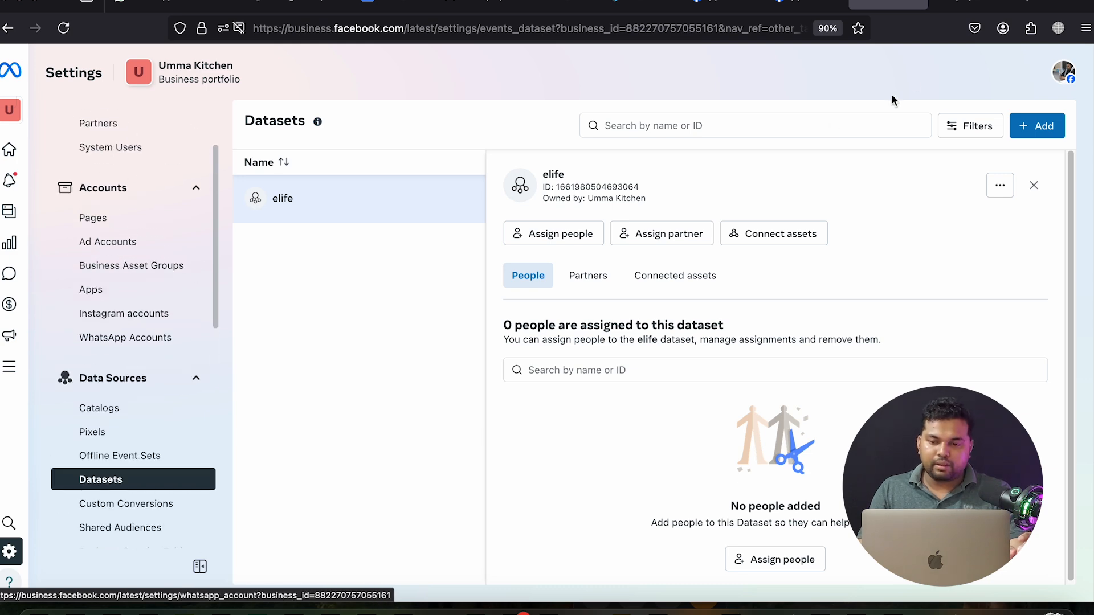
{"action": "left_click", "coordinate": [961, 2]}
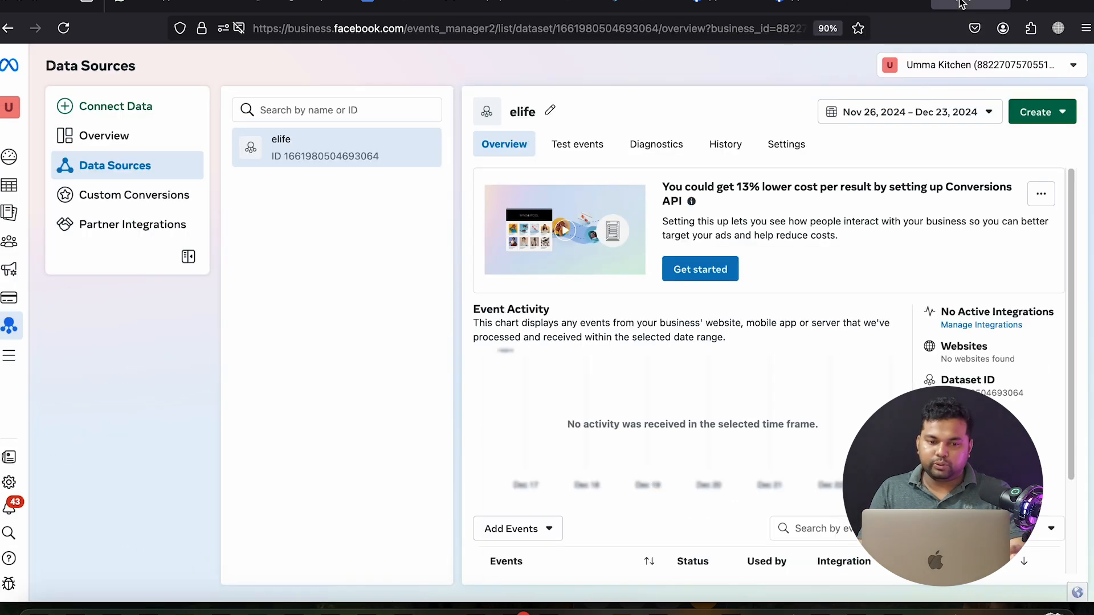
Save the CartFlows integration settings, check the checkout page, and return to Events Manager
{"action": "left_click", "coordinate": [226, 4]}
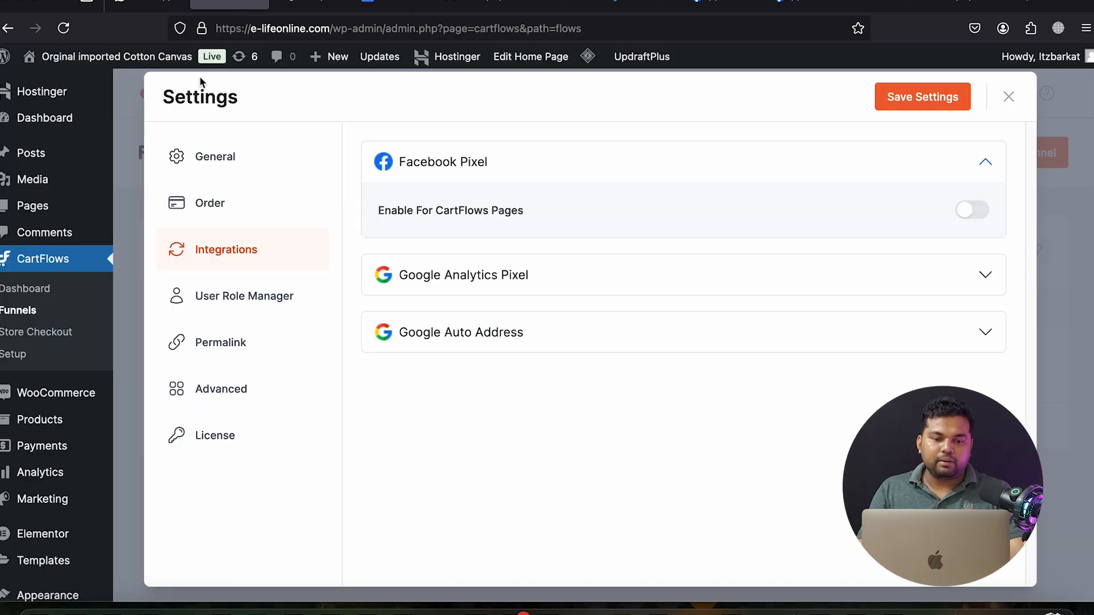
{"action": "left_click", "coordinate": [892, 96]}
{"action": "left_click", "coordinate": [1008, 97]}
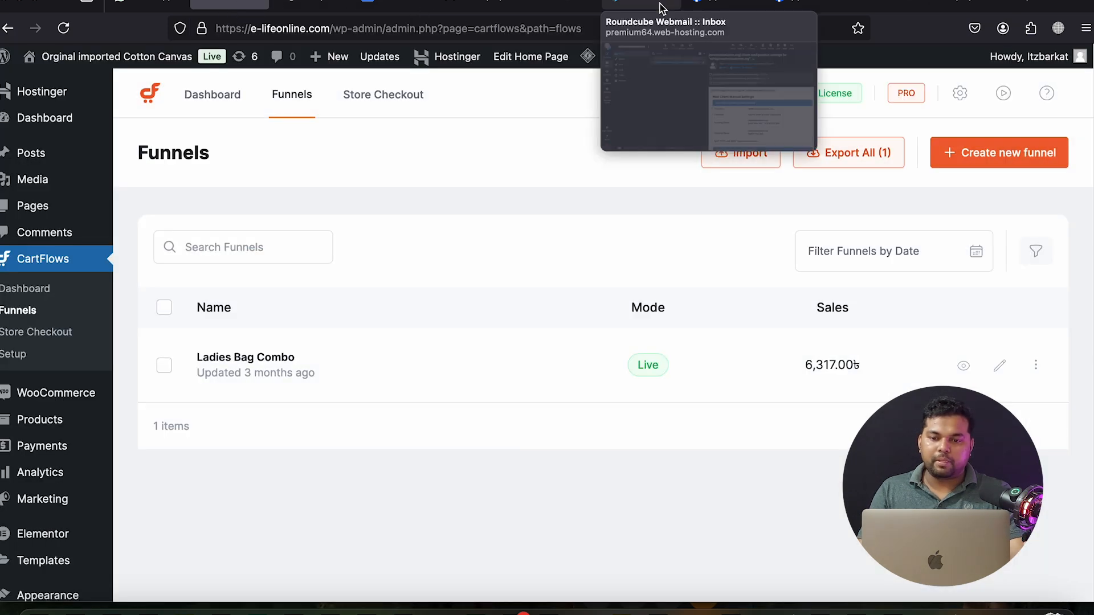
{"action": "mouse_move", "coordinate": [935, 6]}
{"action": "left_click", "coordinate": [285, 3]}
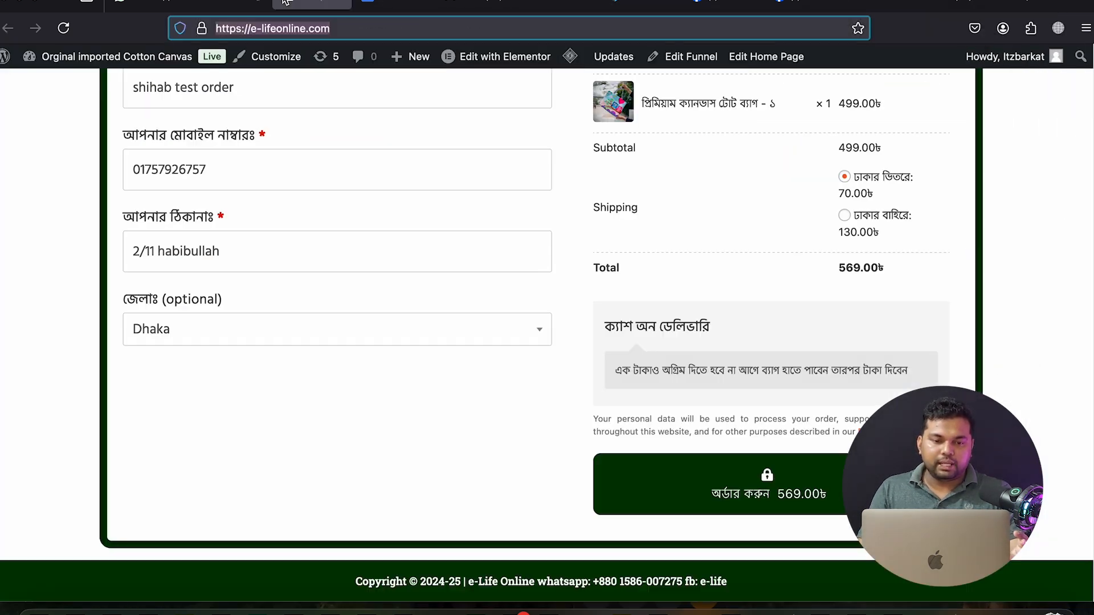
{"action": "left_click", "coordinate": [969, 6]}
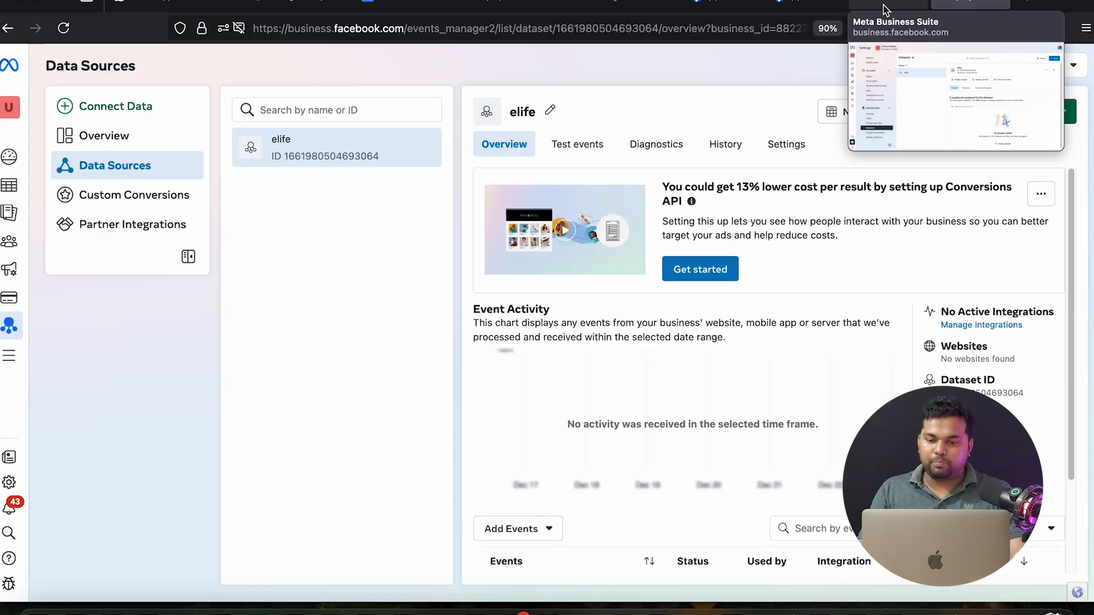
Go to Ad Accounts in Business Settings and start adding an ad account
{"action": "left_click", "coordinate": [885, 9]}
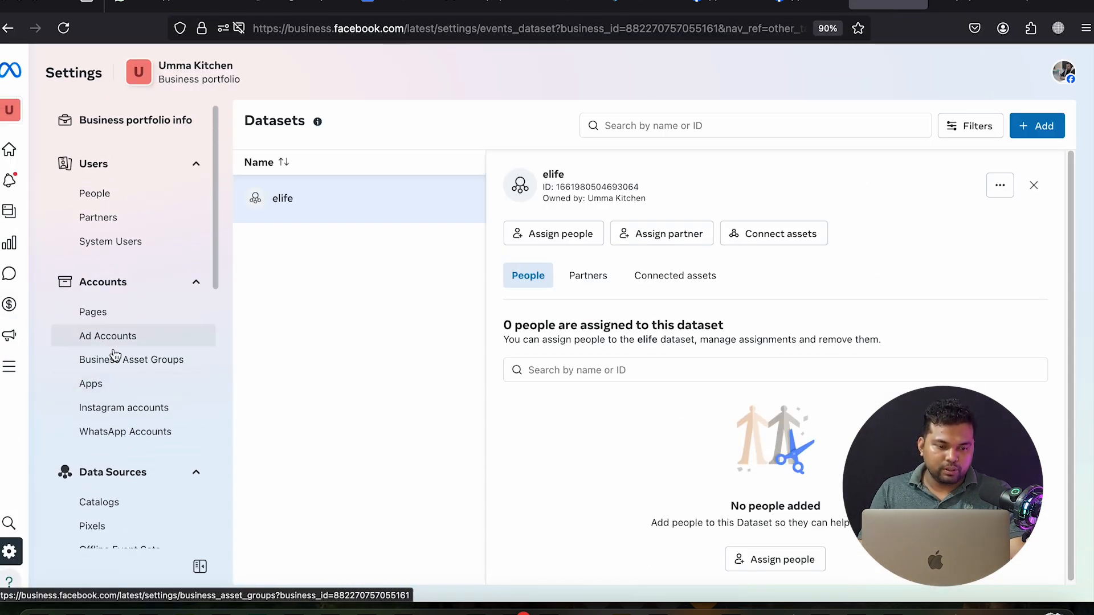
{"action": "left_click", "coordinate": [123, 342]}
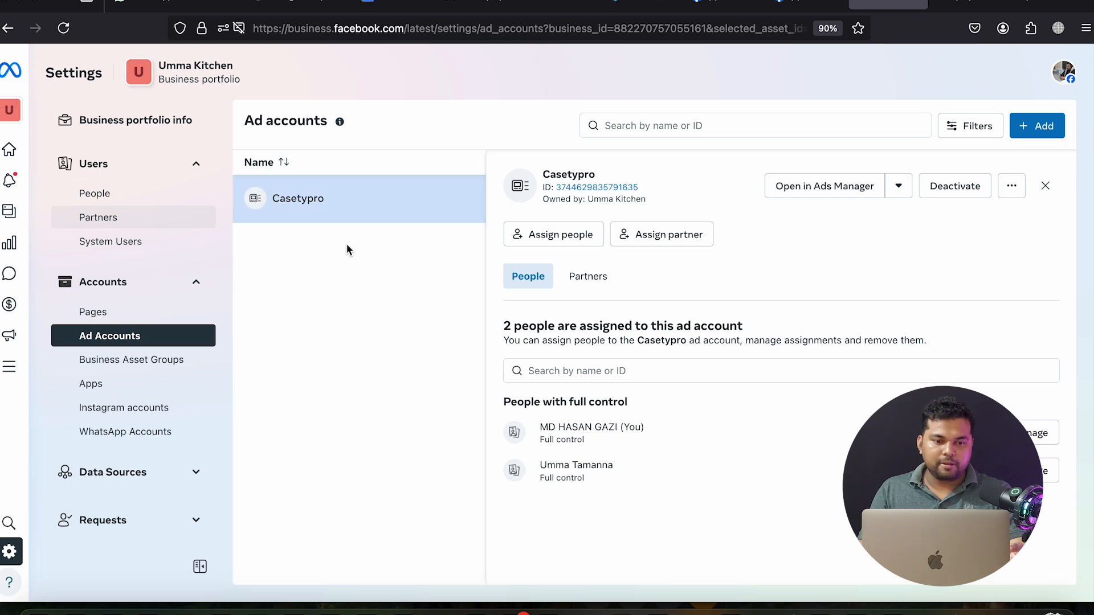
{"action": "left_click", "coordinate": [1037, 134]}
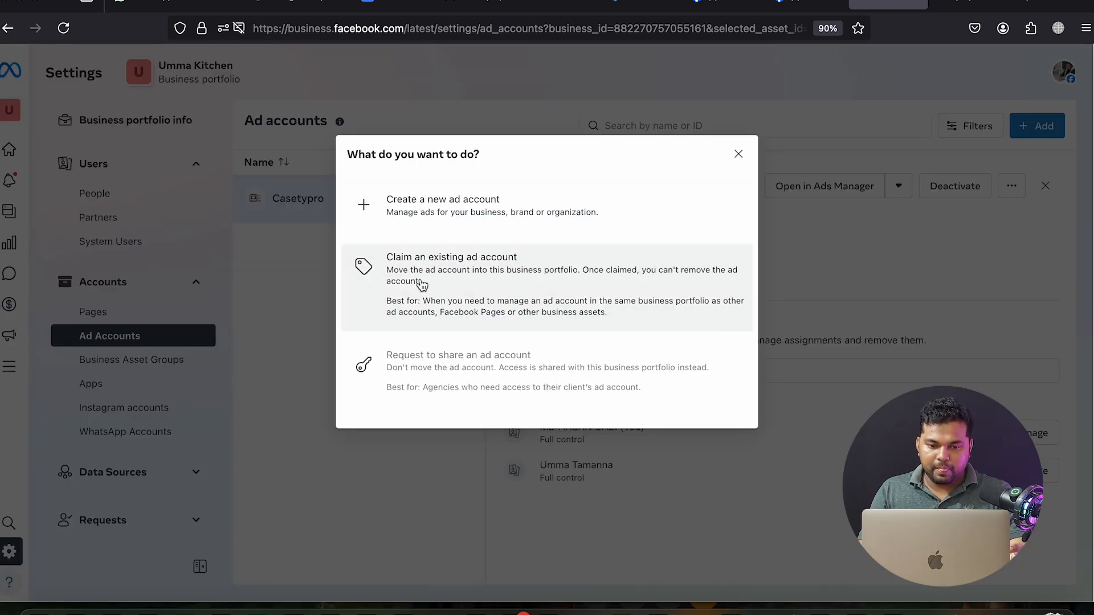
Create the Elife ad account (Asia/Dhaka, US dollars) for your own business, accepting Meta's terms
{"action": "left_click", "coordinate": [485, 202]}
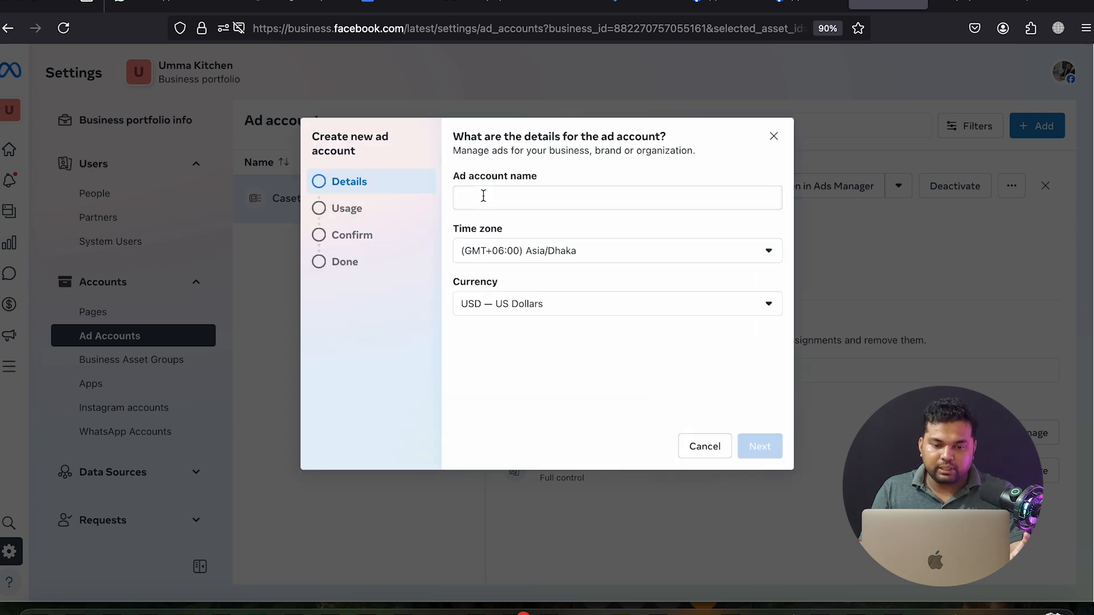
{"action": "left_click", "coordinate": [486, 197]}
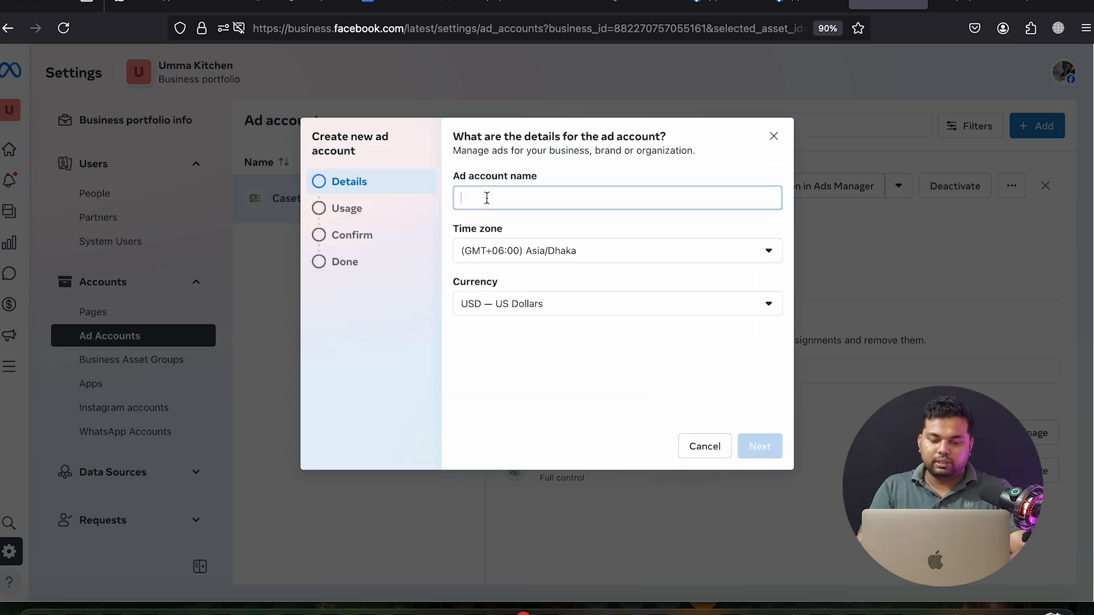
{"action": "type", "text": "Elife"}
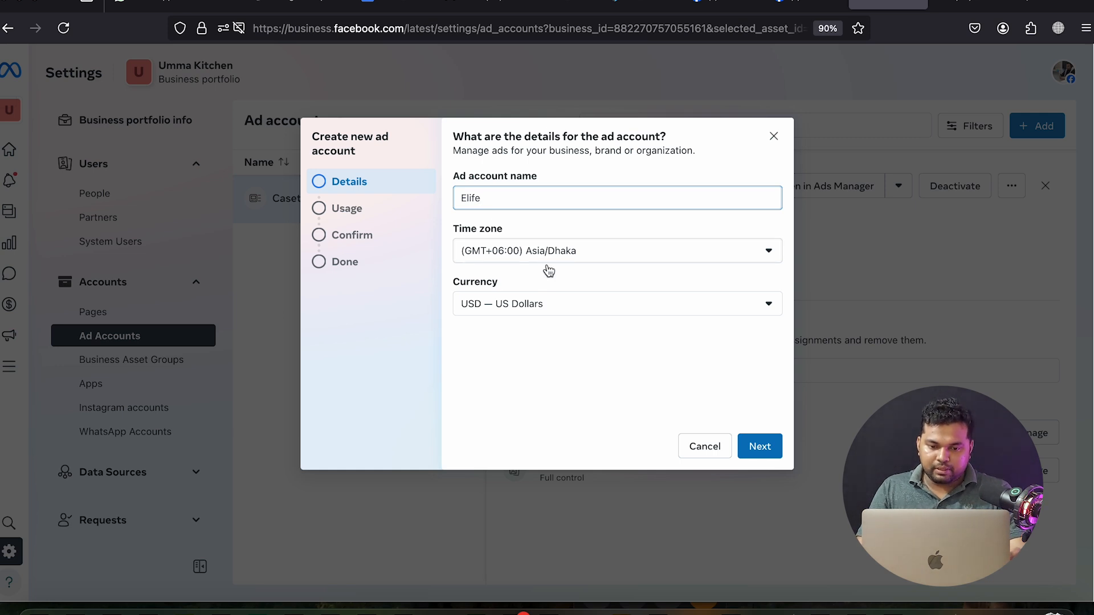
{"action": "left_click", "coordinate": [759, 446]}
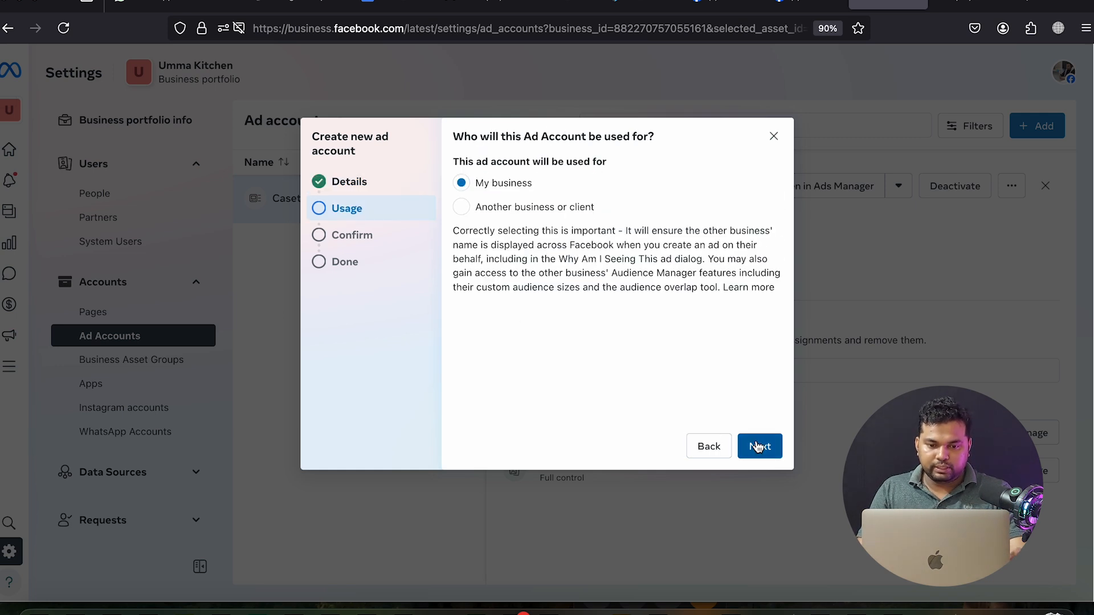
{"action": "left_click", "coordinate": [757, 446]}
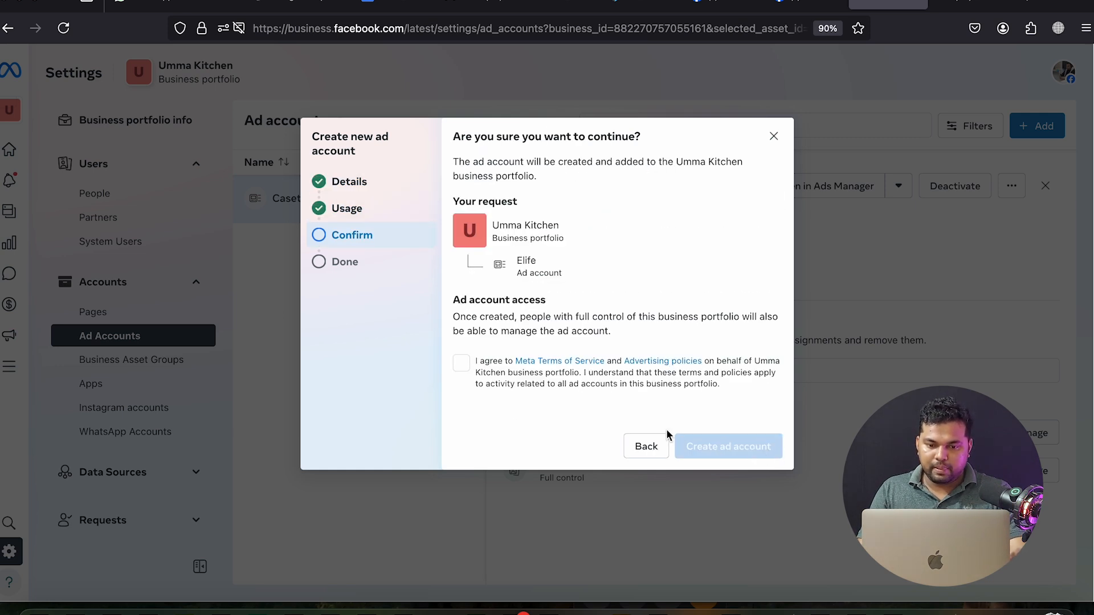
{"action": "left_click", "coordinate": [461, 365]}
{"action": "left_click", "coordinate": [707, 452]}
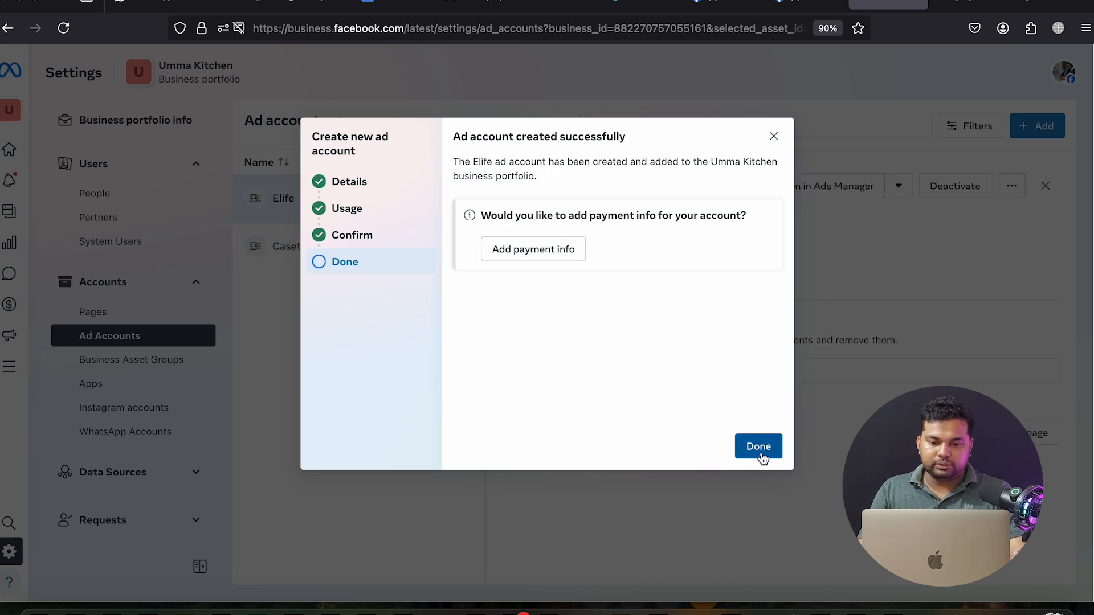
{"action": "left_click", "coordinate": [758, 447]}
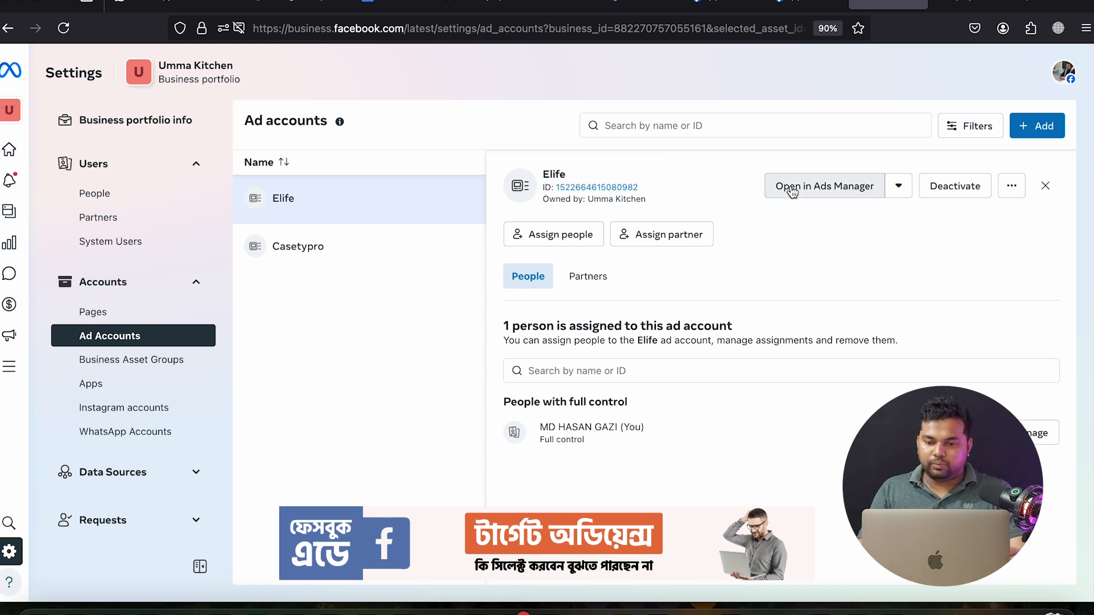
Open the Elife ad account in Ads Manager and start adding a payment method
{"action": "left_click", "coordinate": [834, 195]}
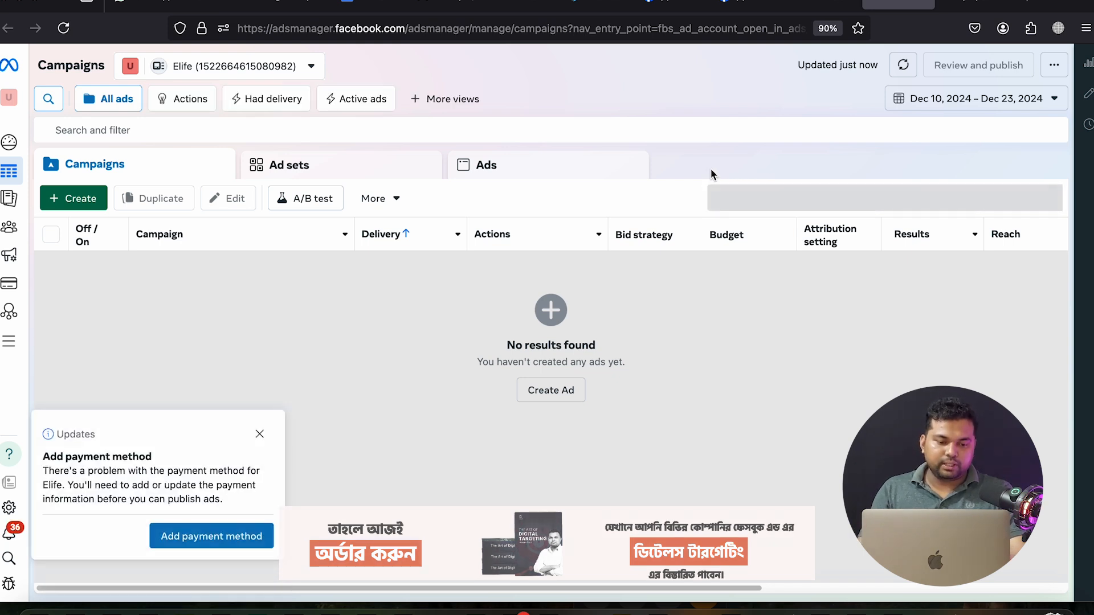
{"action": "left_click", "coordinate": [192, 545]}
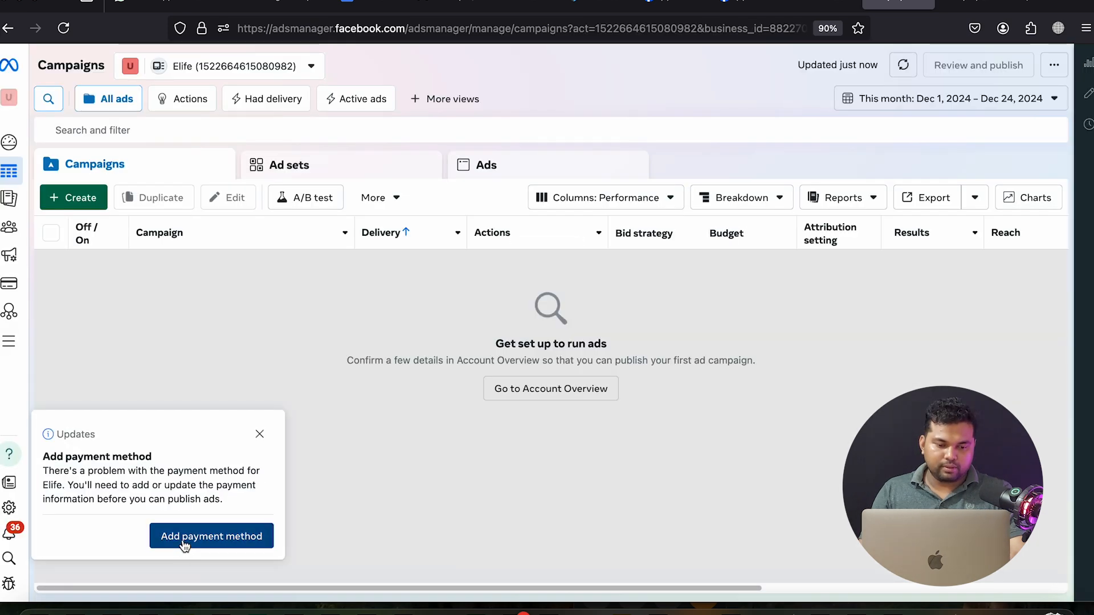
Edit the business and tax info, pasting in new business details for Bangladesh with USD
{"action": "left_click", "coordinate": [184, 546]}
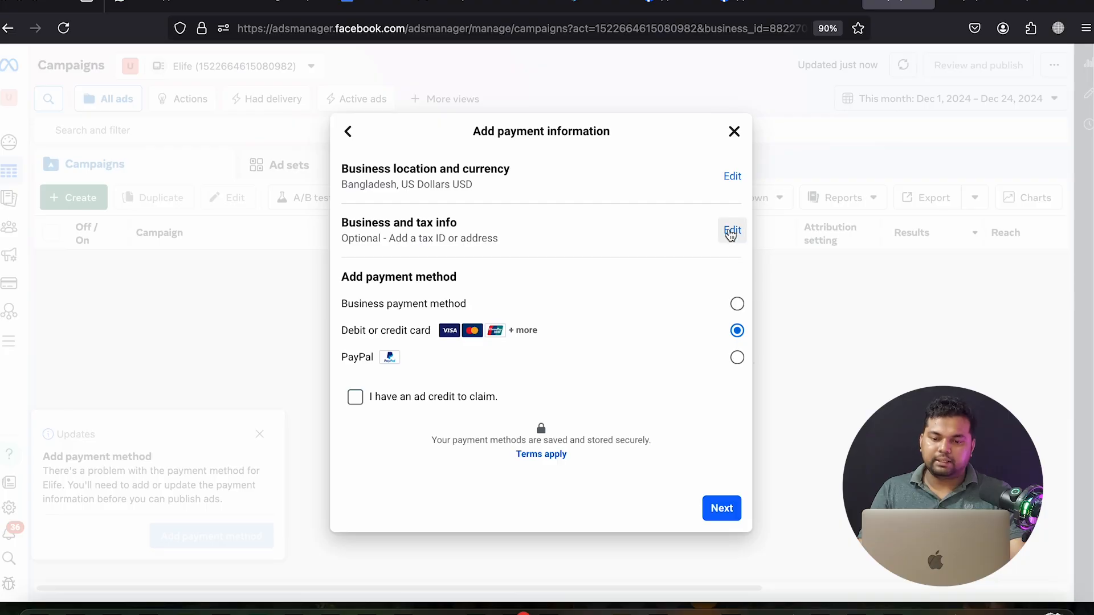
{"action": "left_click", "coordinate": [727, 227]}
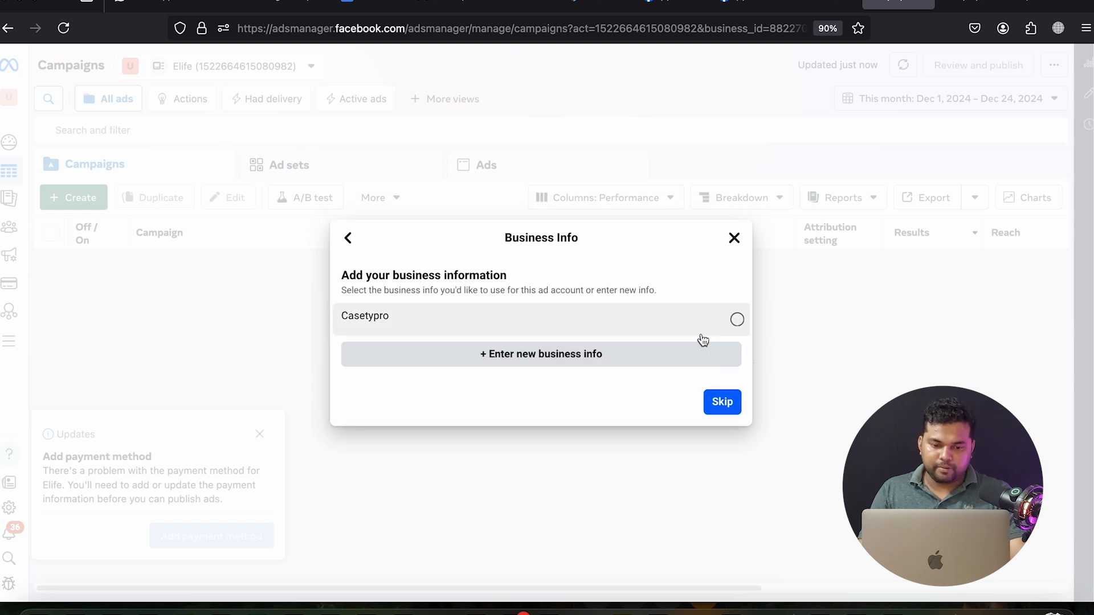
{"action": "left_click", "coordinate": [650, 359]}
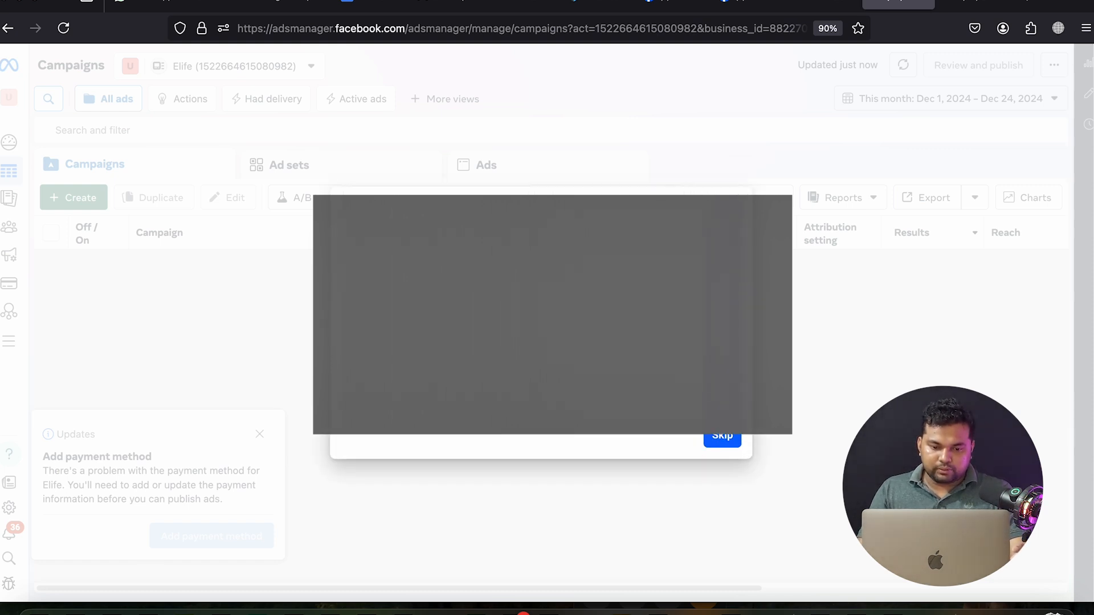
{"action": "right_click", "coordinate": [425, 323]}
{"action": "left_click", "coordinate": [448, 412]}
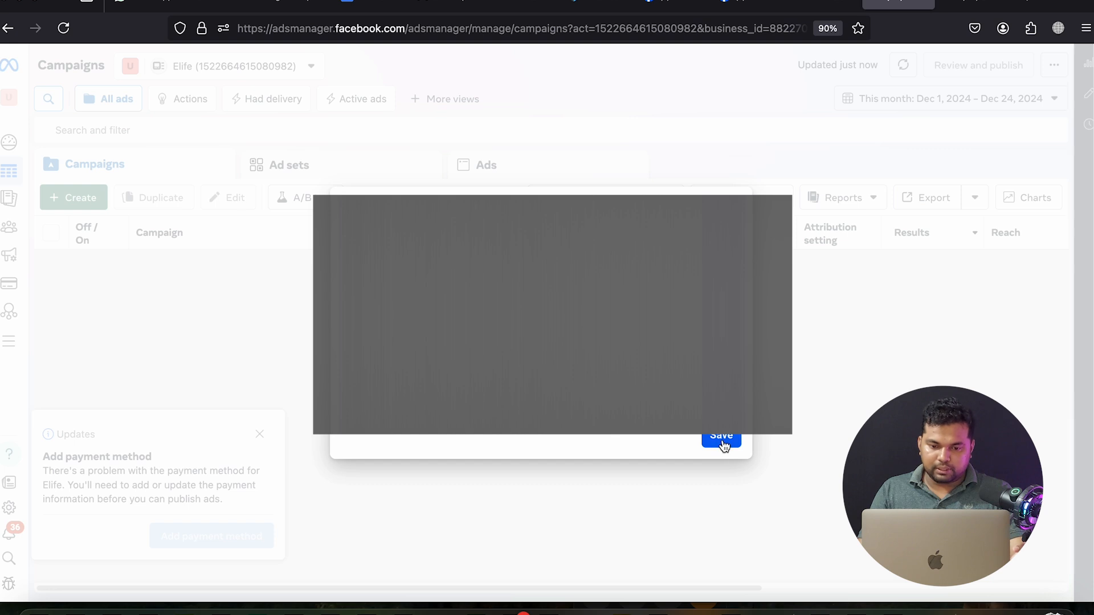
{"action": "left_click", "coordinate": [722, 441]}
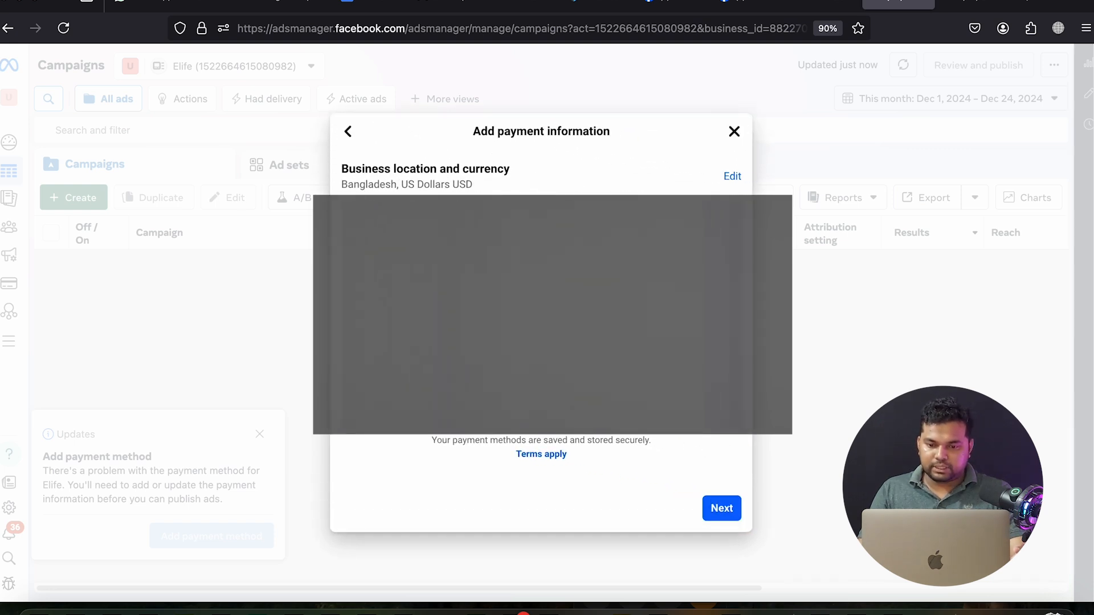
Save the Visa card as the Elife ad account's payment method, then reload the campaigns page
{"action": "left_click", "coordinate": [721, 509]}
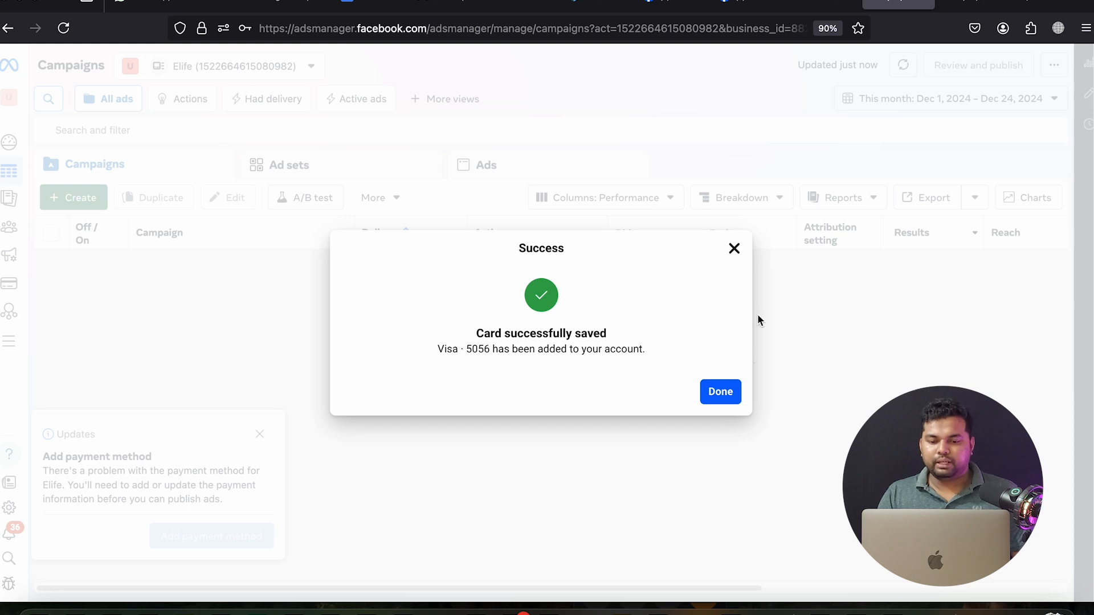
{"action": "left_click", "coordinate": [725, 392]}
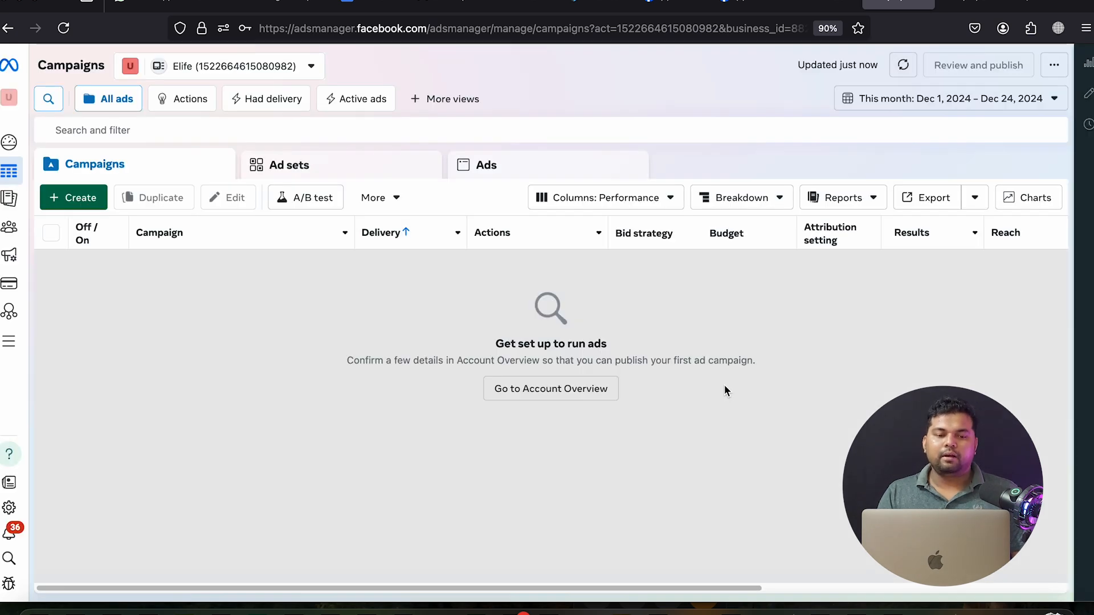
{"action": "left_click", "coordinate": [68, 29]}
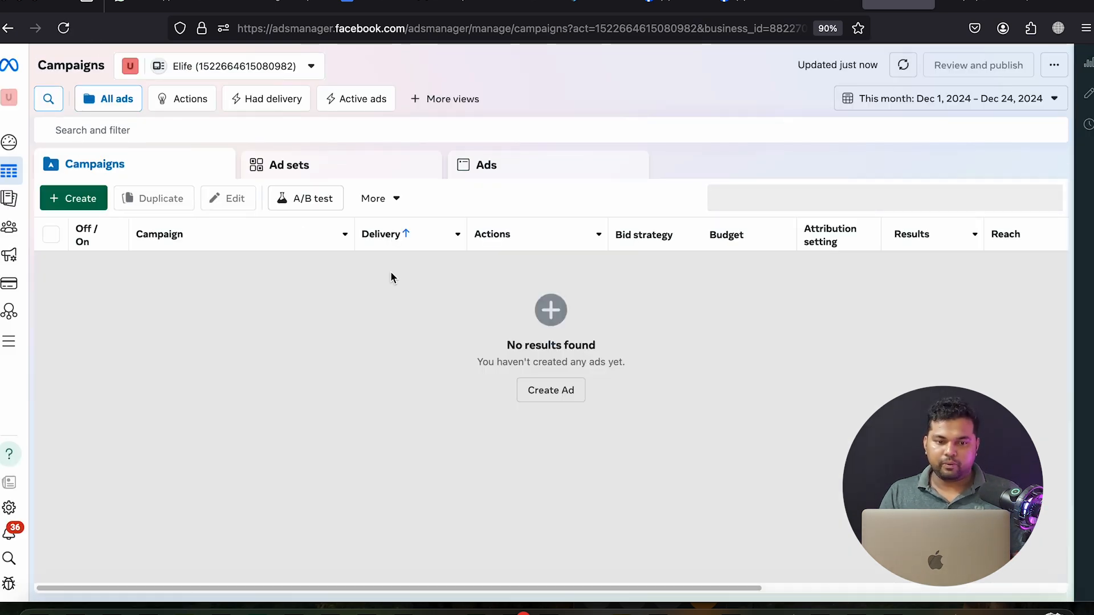
Reload the elife dataset in Events Manager, confirm its website events are active, and close that tab
{"action": "left_click", "coordinate": [968, 4]}
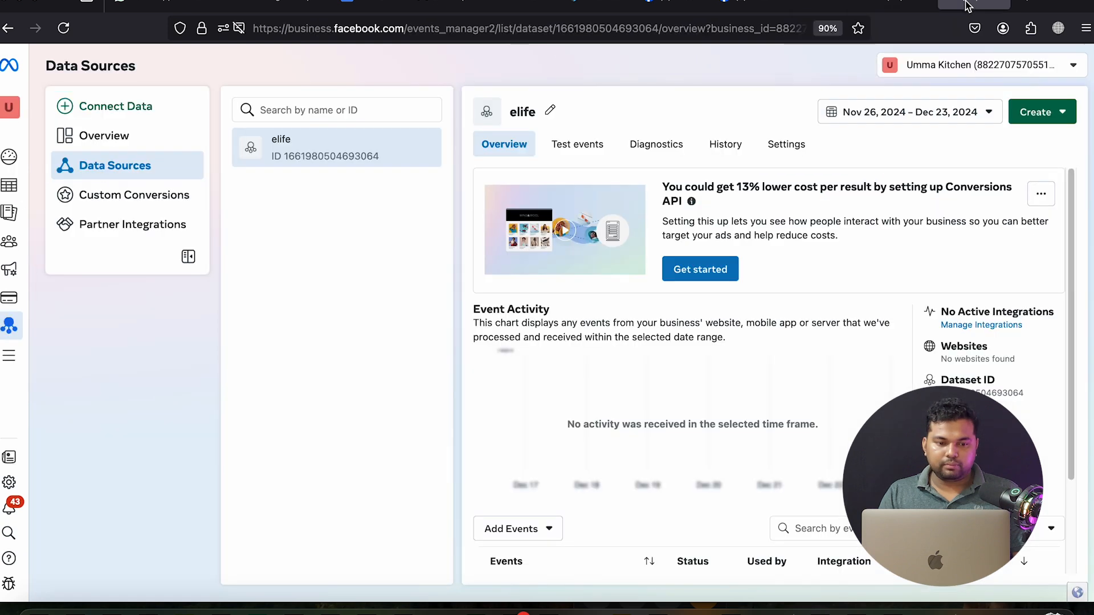
{"action": "left_click", "coordinate": [64, 28]}
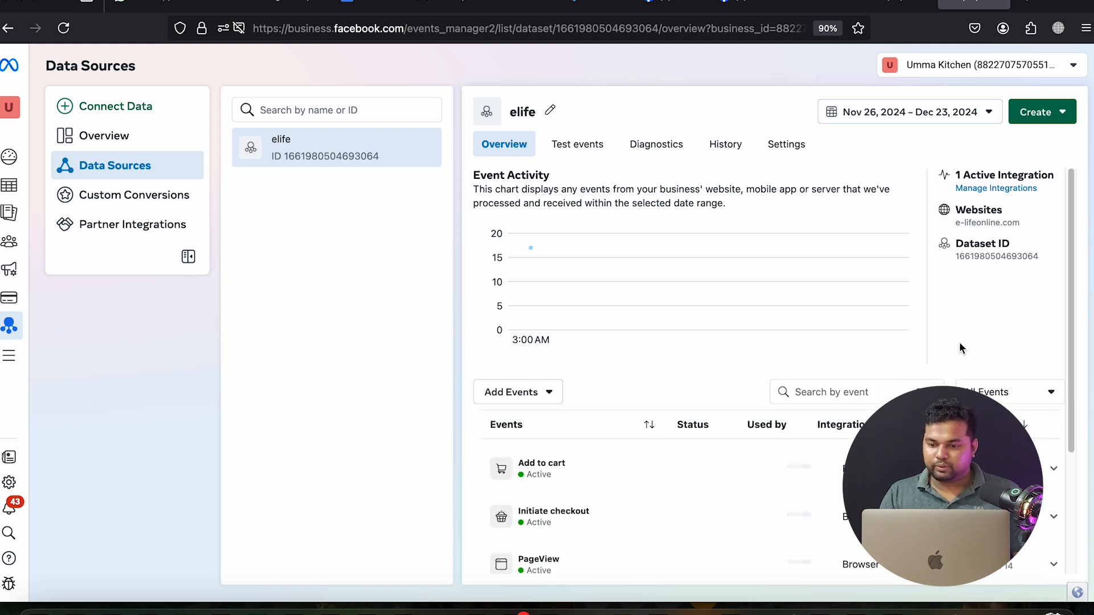
{"action": "scroll", "coordinate": [993, 244], "scroll_direction": "down", "scroll_amount": 5}
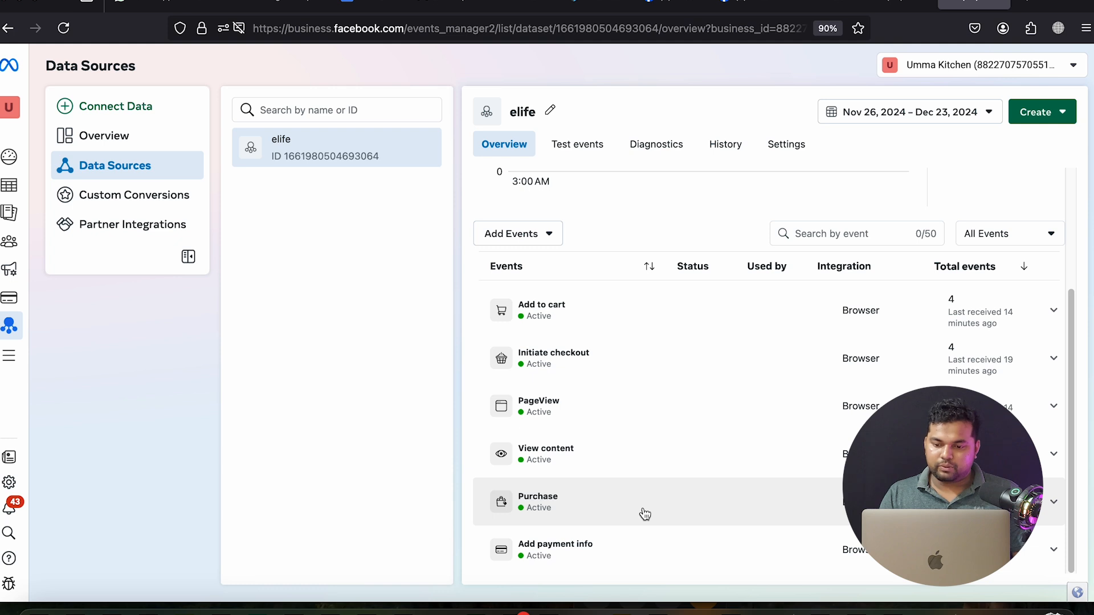
{"action": "scroll", "coordinate": [740, 473], "scroll_direction": "up", "scroll_amount": 3}
{"action": "scroll", "coordinate": [790, 461], "scroll_direction": "down", "scroll_amount": 3}
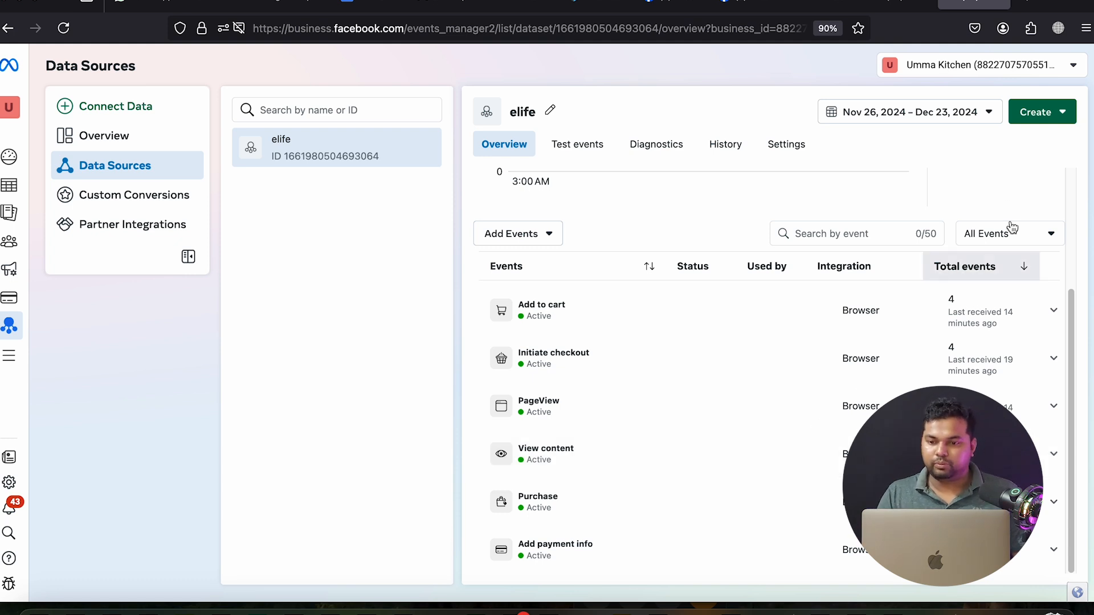
{"action": "left_click", "coordinate": [893, 6]}
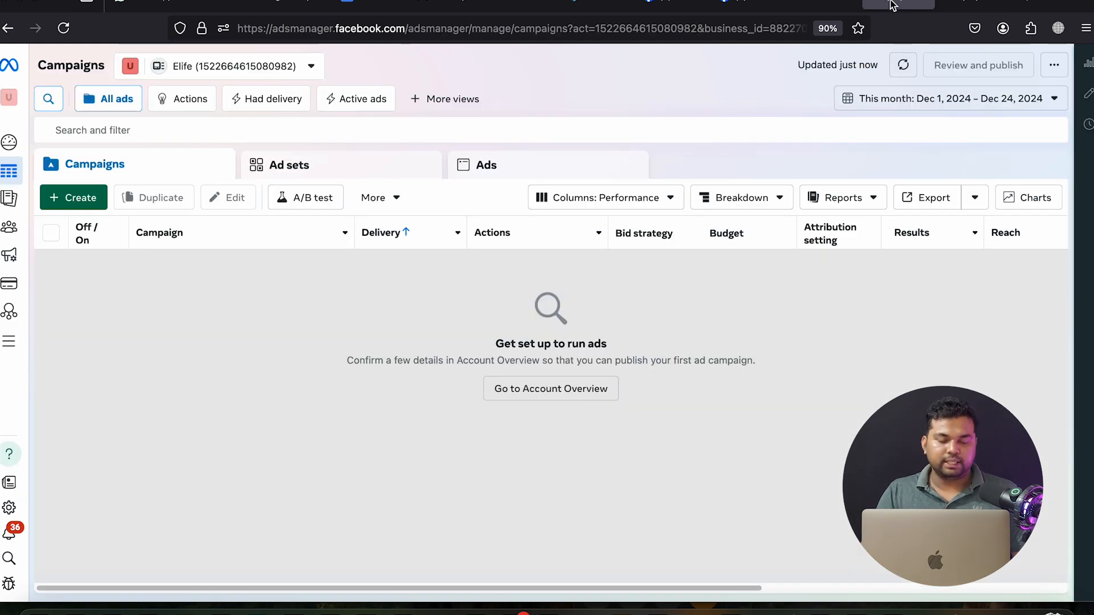
{"action": "left_click", "coordinate": [991, 5]}
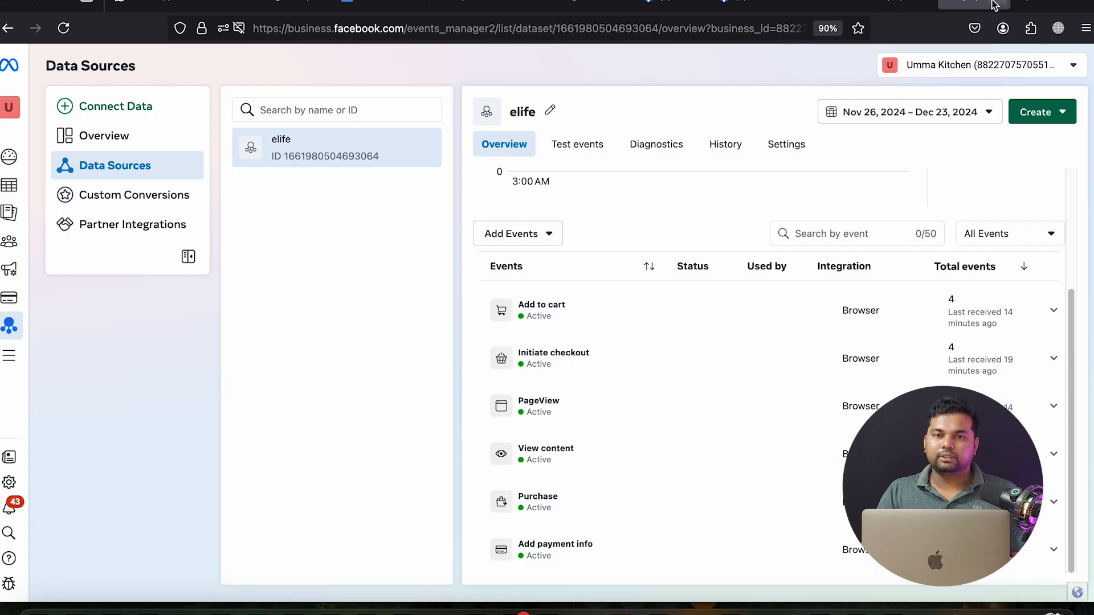
{"action": "left_click", "coordinate": [994, 5]}
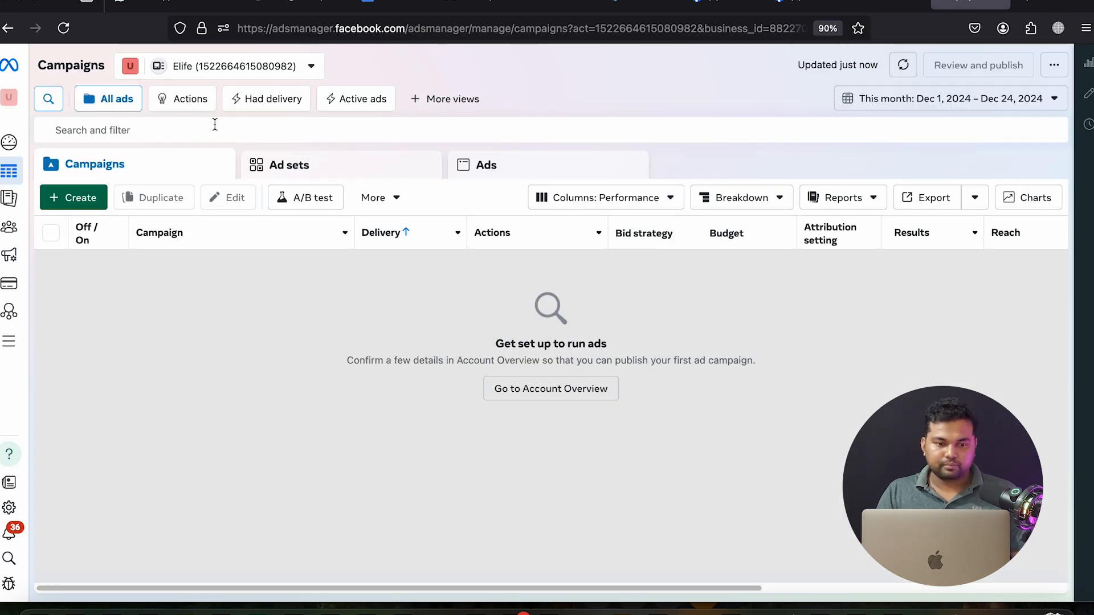
Browse the E-life Facebook page and its notifications, then go to the Elife ad account settings
{"action": "left_click", "coordinate": [777, 6]}
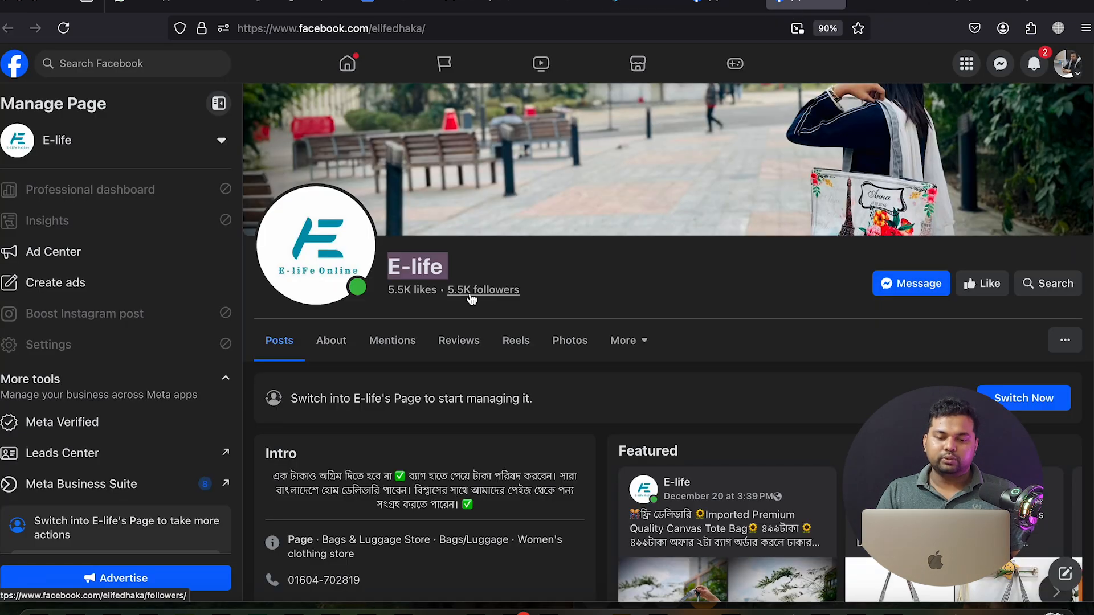
{"action": "scroll", "coordinate": [454, 294], "scroll_direction": "down", "scroll_amount": 8}
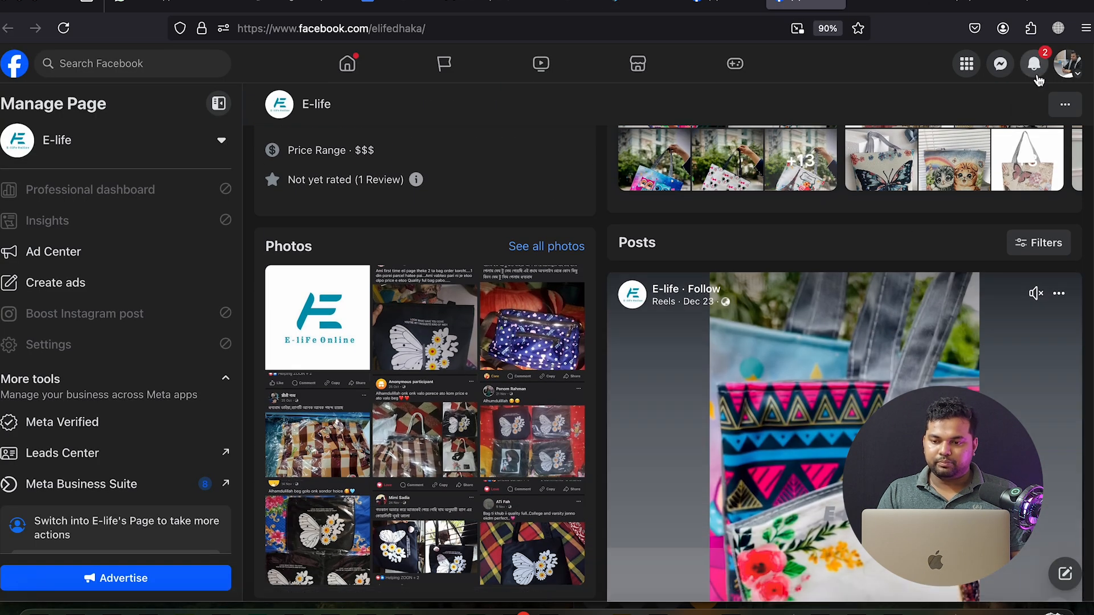
{"action": "left_click", "coordinate": [1035, 68]}
{"action": "left_click", "coordinate": [1034, 66]}
{"action": "scroll", "coordinate": [557, 358], "scroll_direction": "up", "scroll_amount": 8}
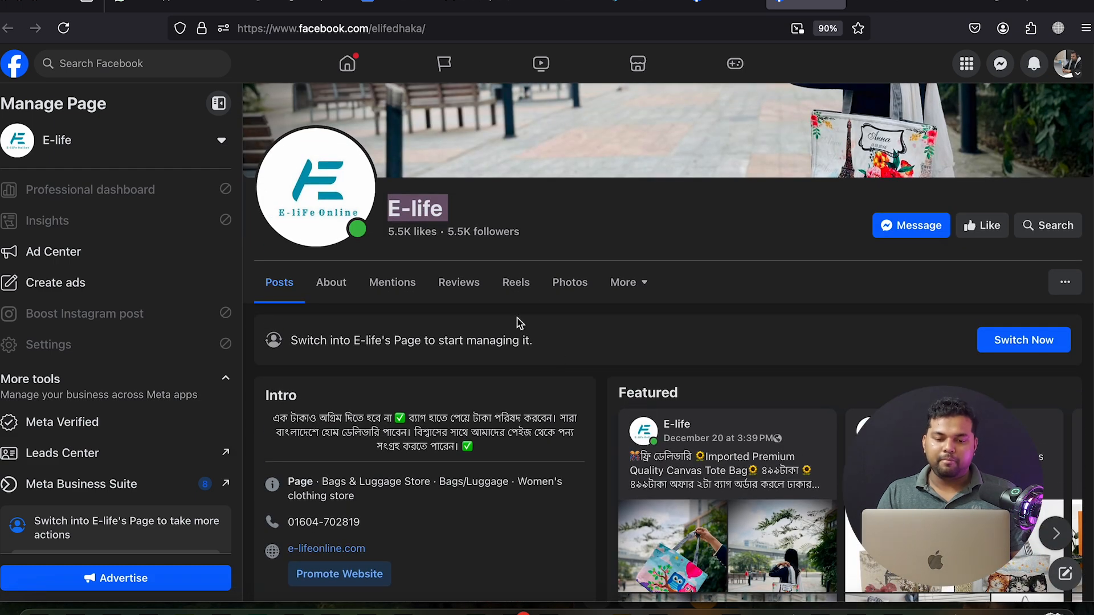
{"action": "left_click", "coordinate": [523, 207]}
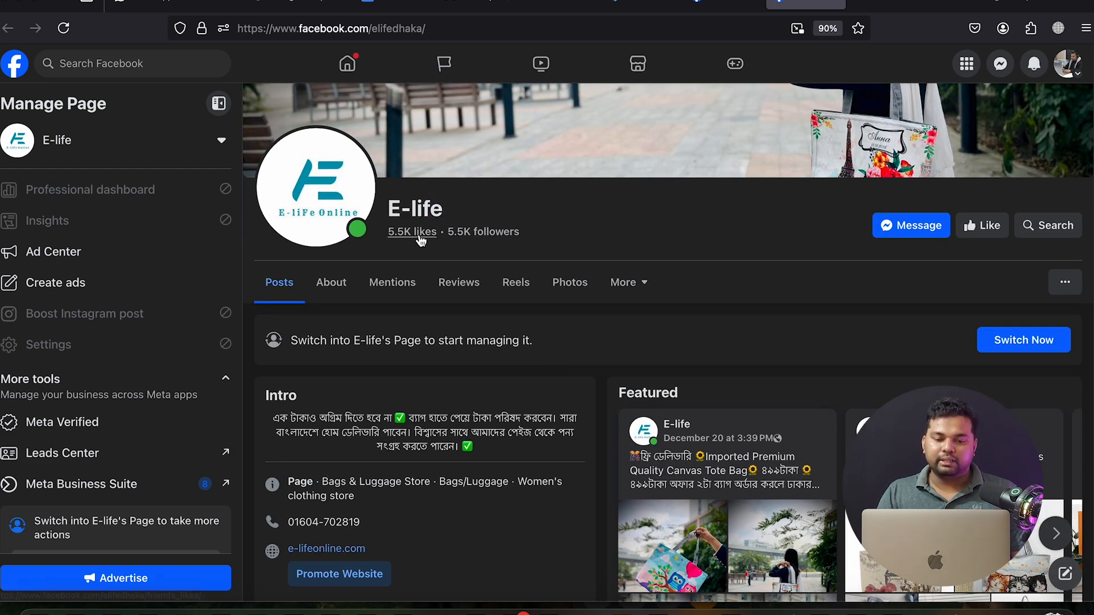
{"action": "scroll", "coordinate": [390, 307], "scroll_direction": "up", "scroll_amount": 1}
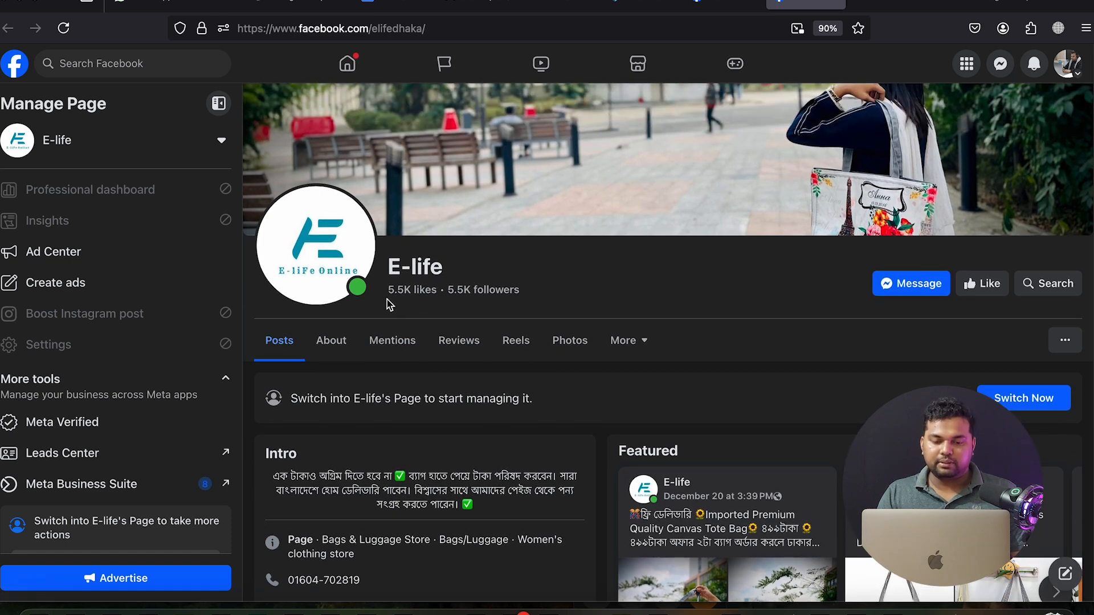
{"action": "scroll", "coordinate": [547, 281], "scroll_direction": "up", "scroll_amount": 3}
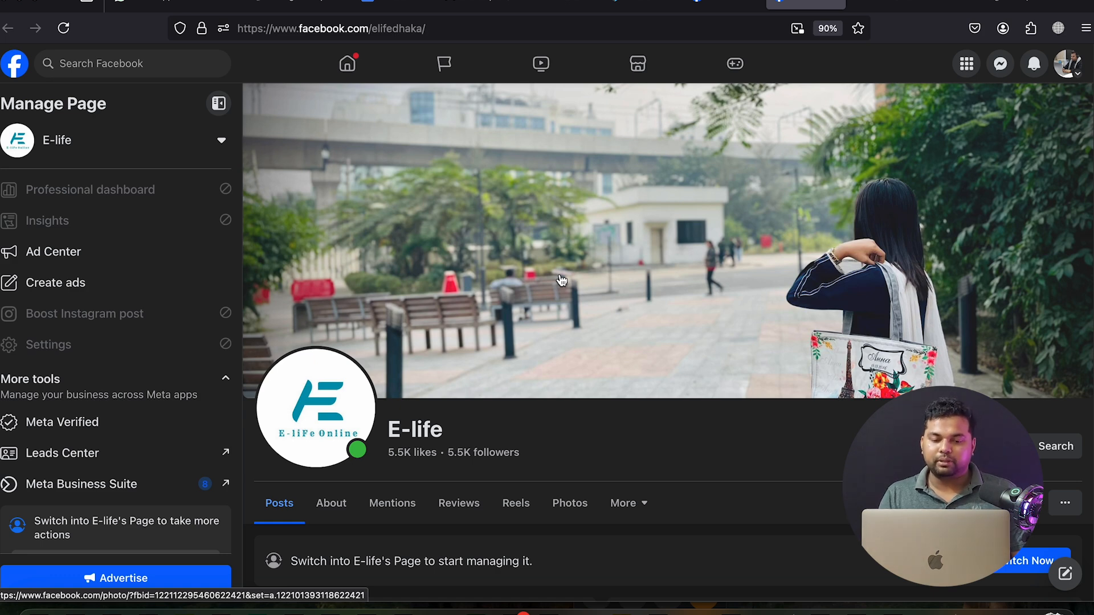
{"action": "scroll", "coordinate": [561, 280], "scroll_direction": "down", "scroll_amount": 9}
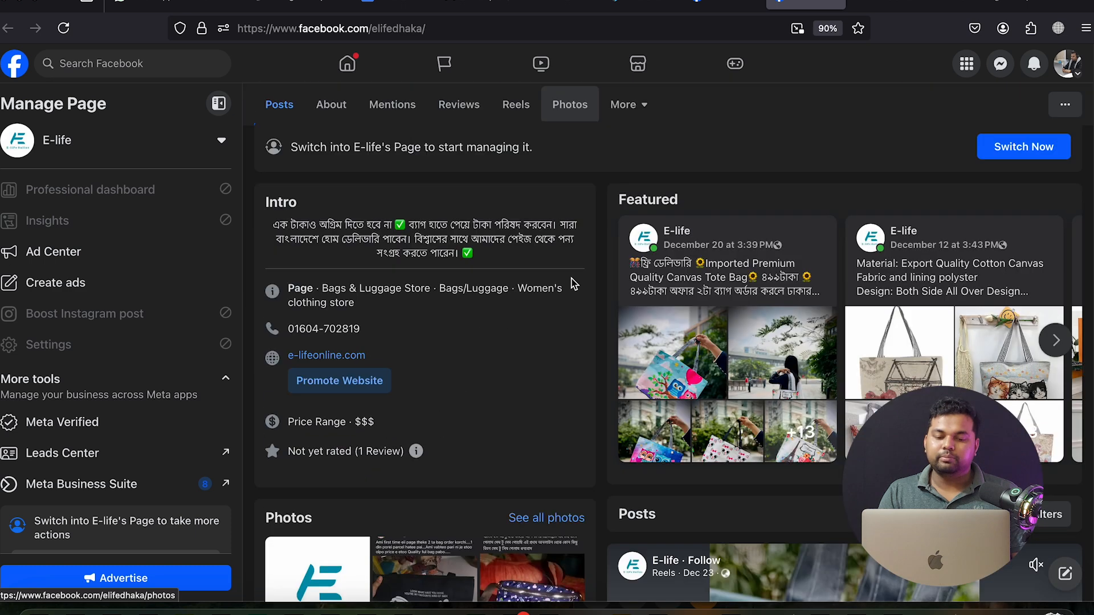
{"action": "scroll", "coordinate": [574, 285], "scroll_direction": "up", "scroll_amount": 2}
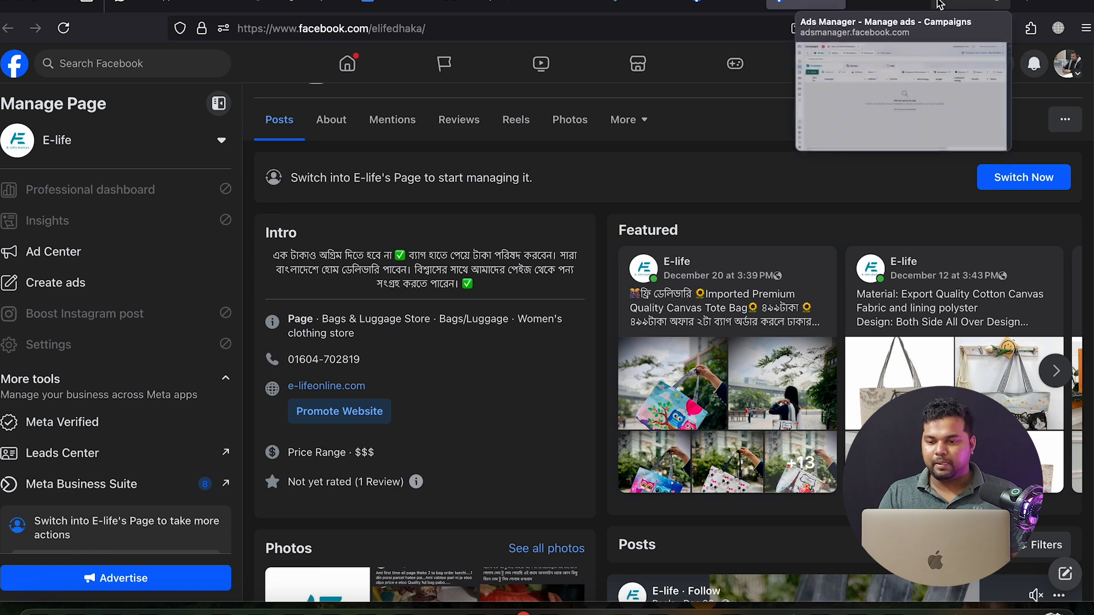
{"action": "left_click", "coordinate": [887, 3]}
{"action": "mouse_move", "coordinate": [957, 3]}
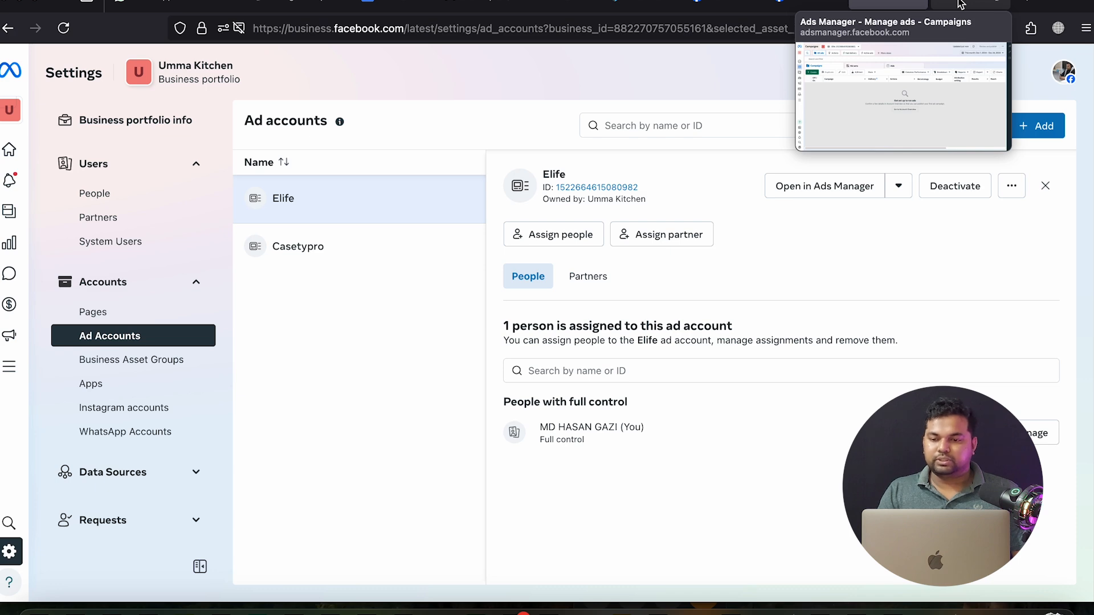
Cycle through the Ads Manager, E-life page and CartFlows tabs, ending on Ads Manager Campaigns
{"action": "left_click", "coordinate": [960, 3]}
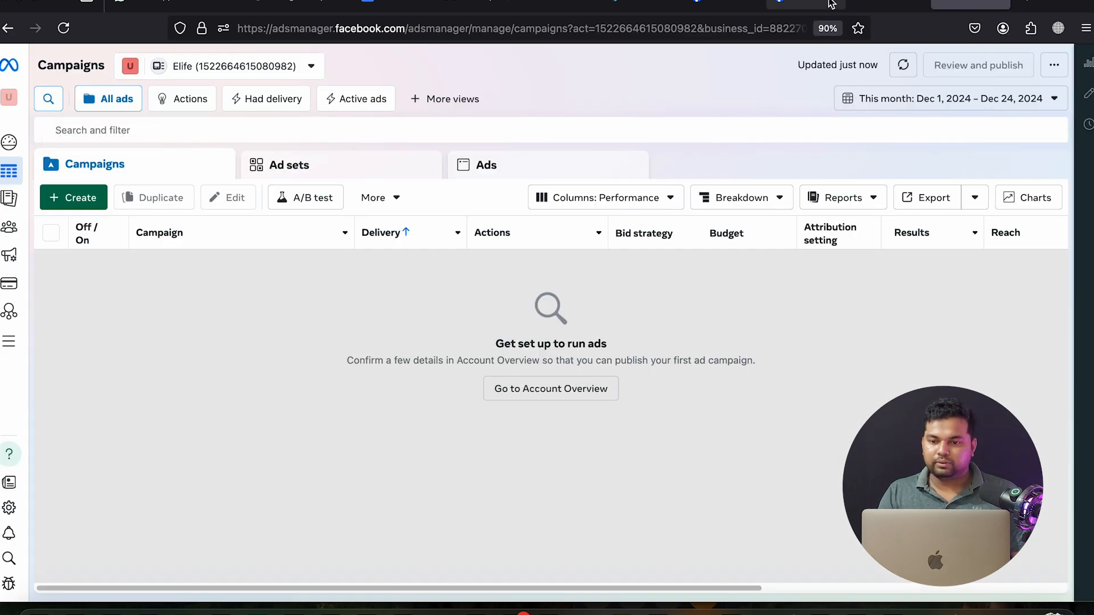
{"action": "left_click", "coordinate": [837, 3]}
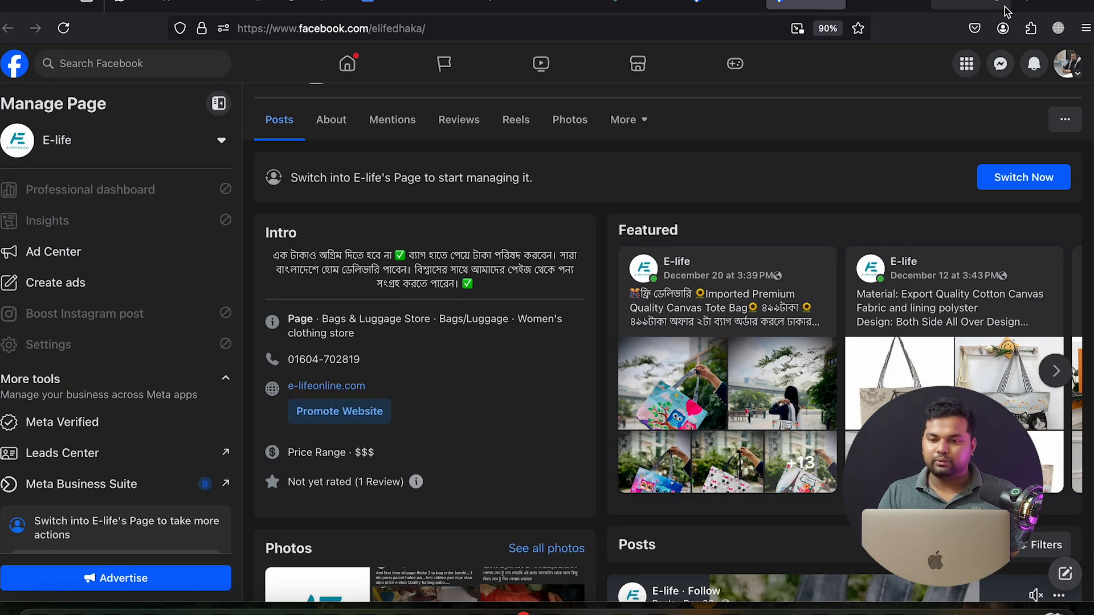
{"action": "left_click", "coordinate": [963, 5]}
{"action": "left_click", "coordinate": [225, 4]}
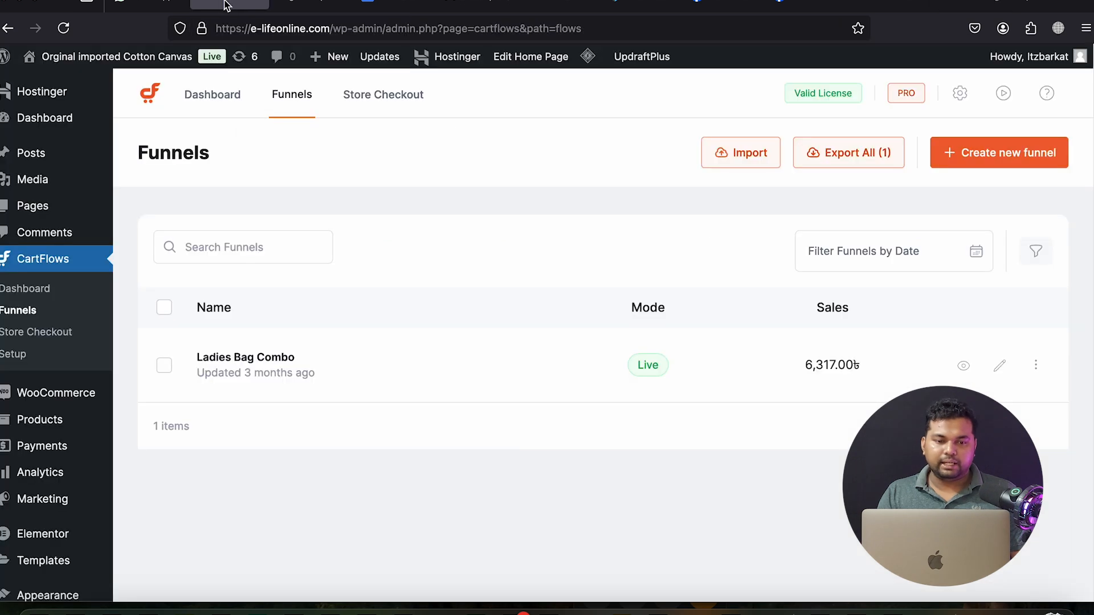
{"action": "mouse_move", "coordinate": [289, 4]}
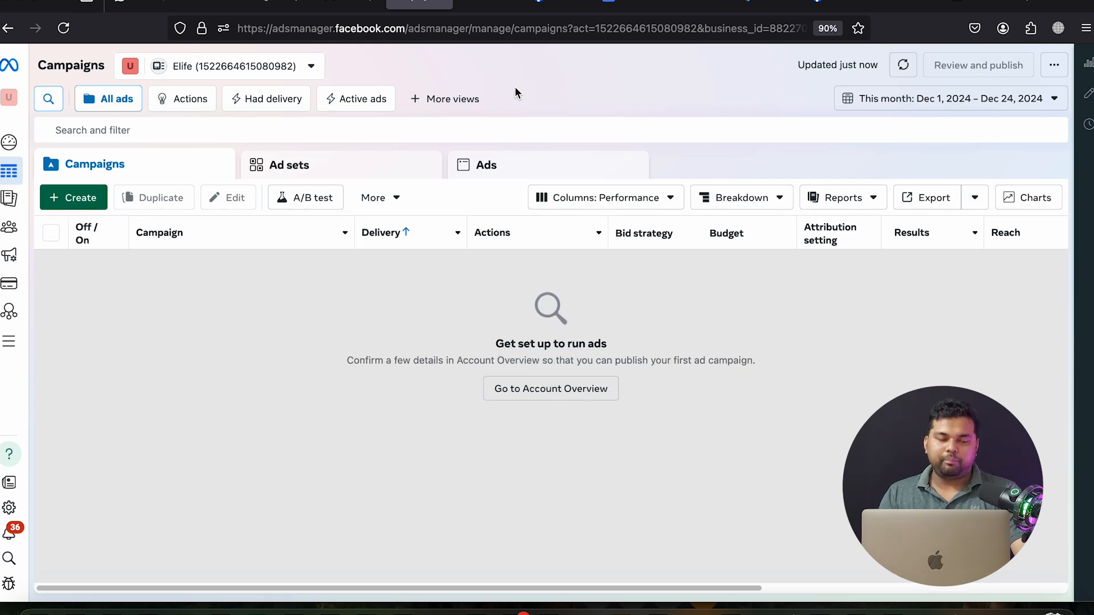
Create a new campaign with the Engagement objective using manual engagement setup
{"action": "left_click", "coordinate": [83, 199]}
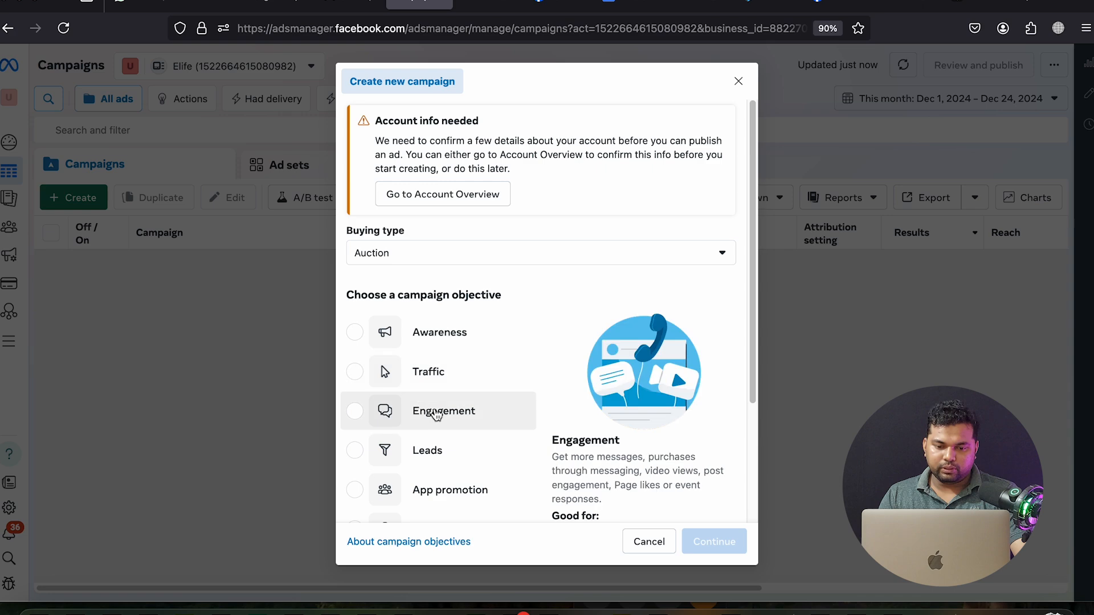
{"action": "left_click", "coordinate": [433, 412]}
{"action": "scroll", "coordinate": [513, 432], "scroll_direction": "down", "scroll_amount": 1}
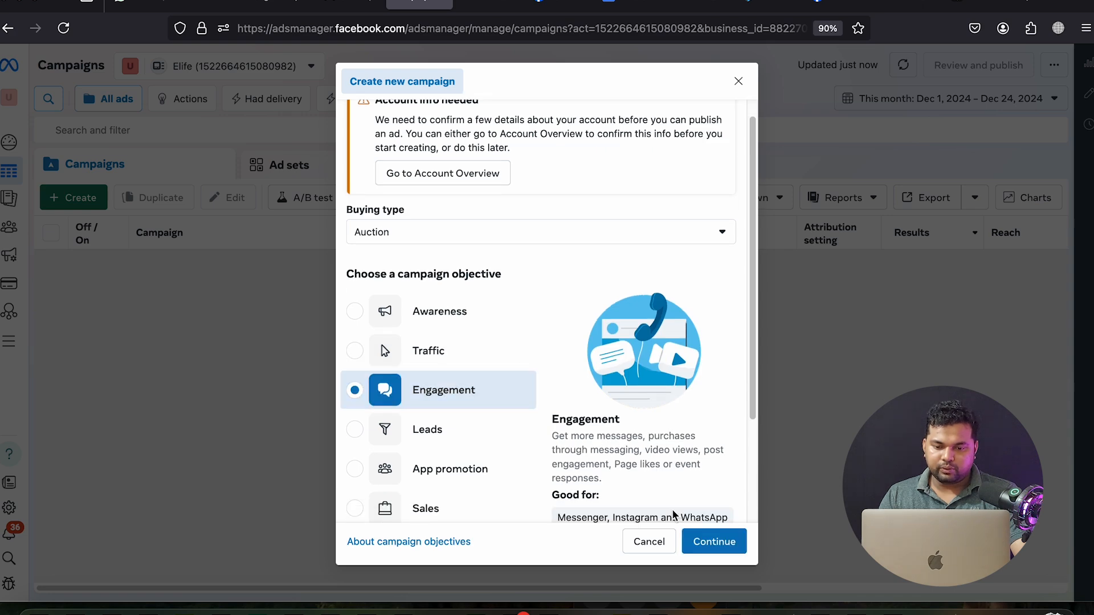
{"action": "left_click", "coordinate": [720, 551]}
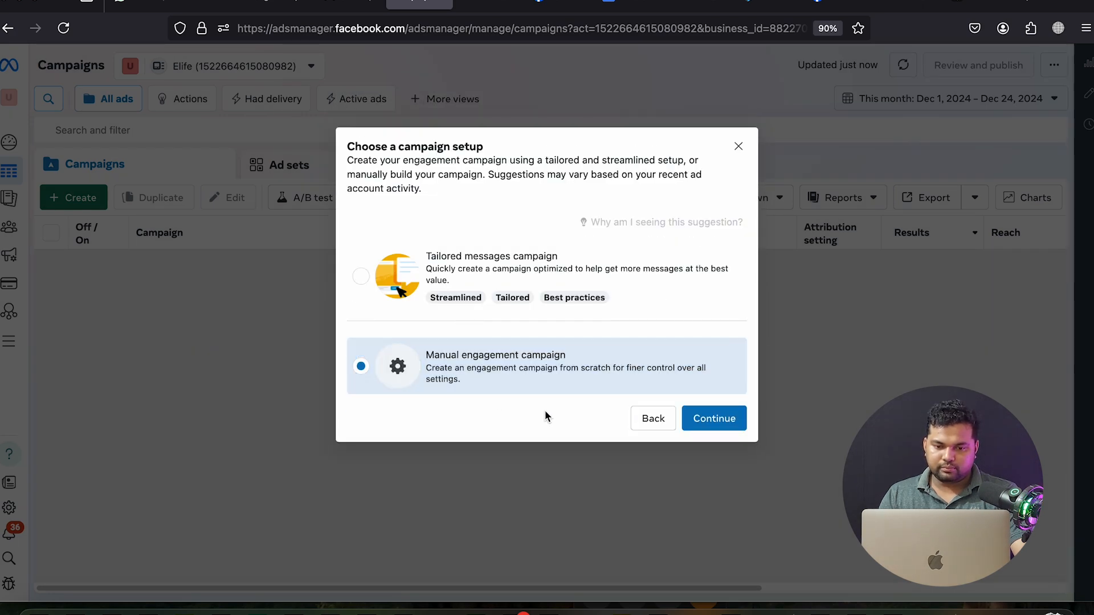
{"action": "left_click", "coordinate": [706, 421]}
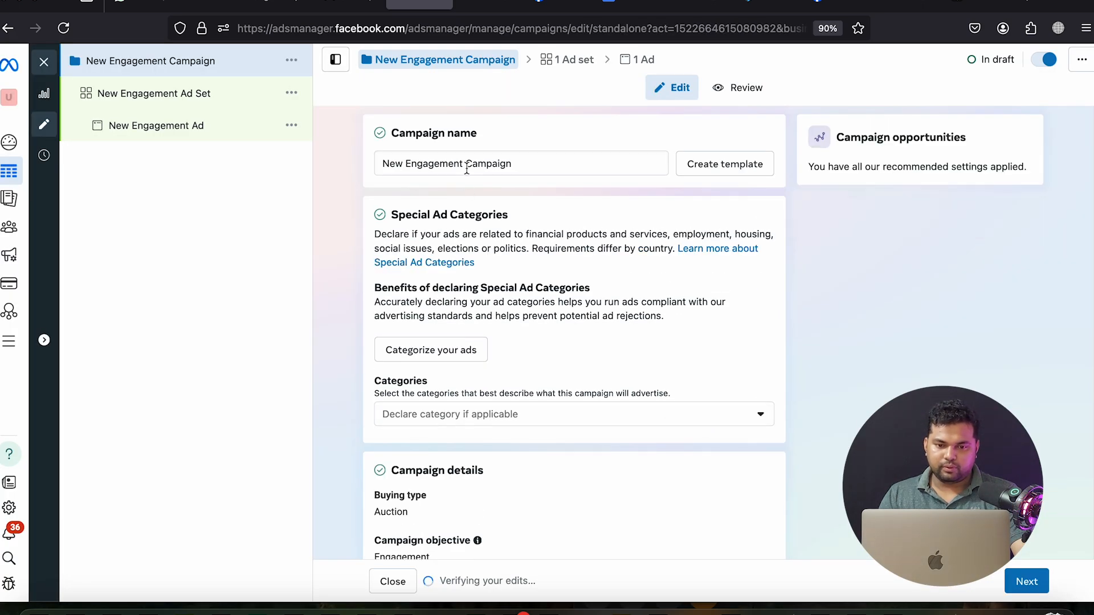
Rename the campaign to 'Elife Engagement Campaign'
{"action": "double_click", "coordinate": [393, 164]}
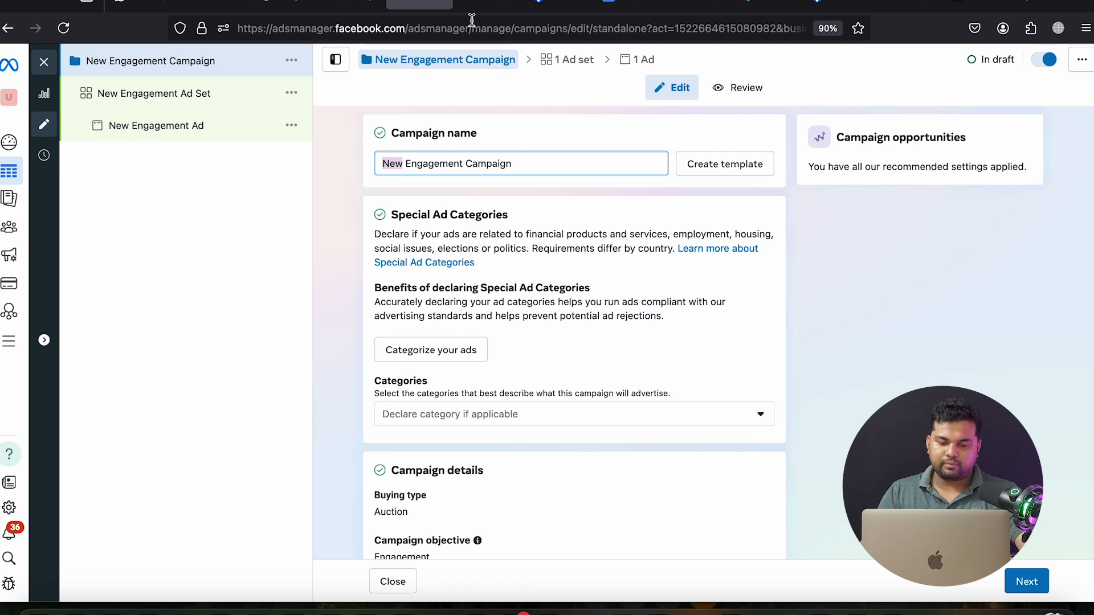
{"action": "type", "text": "elite"}
{"action": "key", "text": "BackSpace"}
{"action": "key", "text": "BackSpace"}
{"action": "key", "text": "BackSpace"}
{"action": "key", "text": "BackSpace"}
{"action": "key", "text": "BackSpace"}
{"action": "type", "text": "E"}
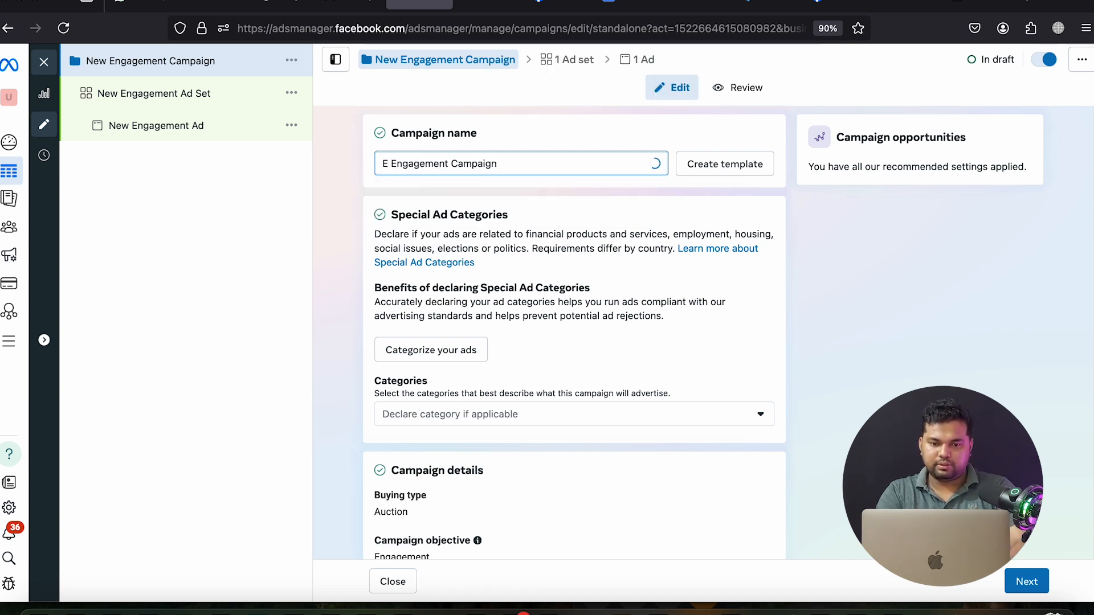
{"action": "type", "text": "life"}
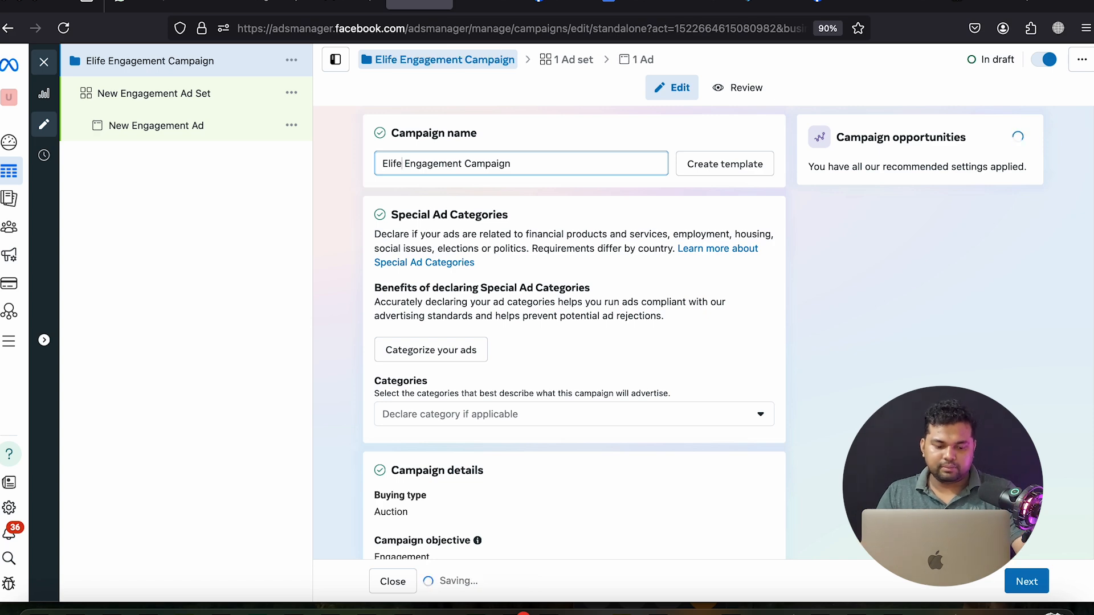
{"action": "key", "text": "super+a"}
{"action": "key", "text": "super+c"}
{"action": "left_click", "coordinate": [936, 308]}
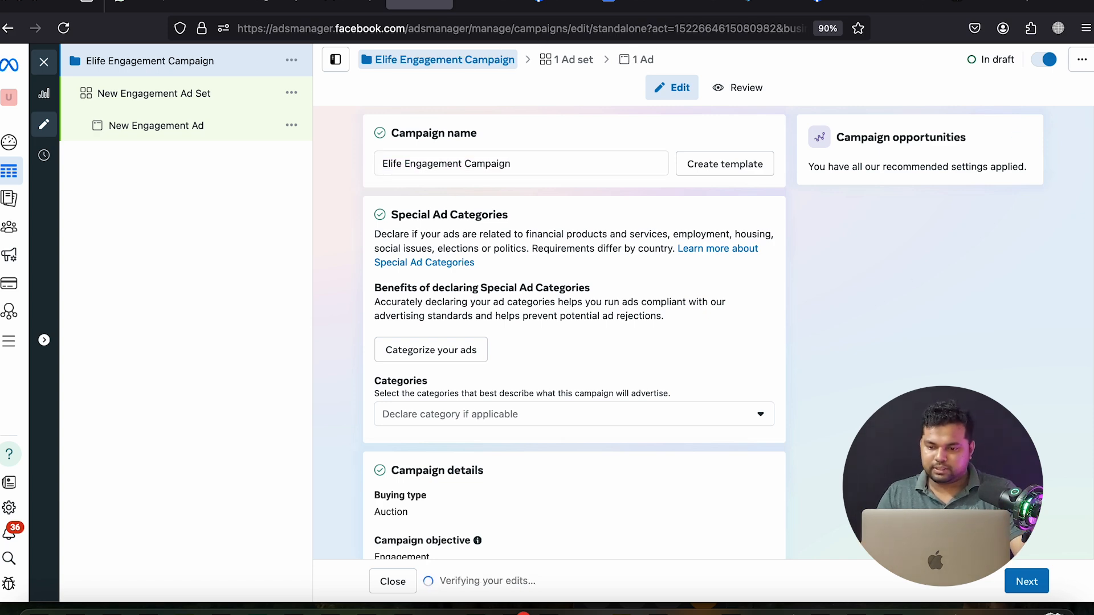
{"action": "scroll", "coordinate": [1026, 581], "scroll_direction": "down", "scroll_amount": 5}
{"action": "left_click", "coordinate": [1025, 580]}
Paste 'Elife Engagement Campaign' as the ad set name and check the Message destinations conversion location
{"action": "left_click", "coordinate": [426, 164]}
{"action": "double_click", "coordinate": [429, 164]}
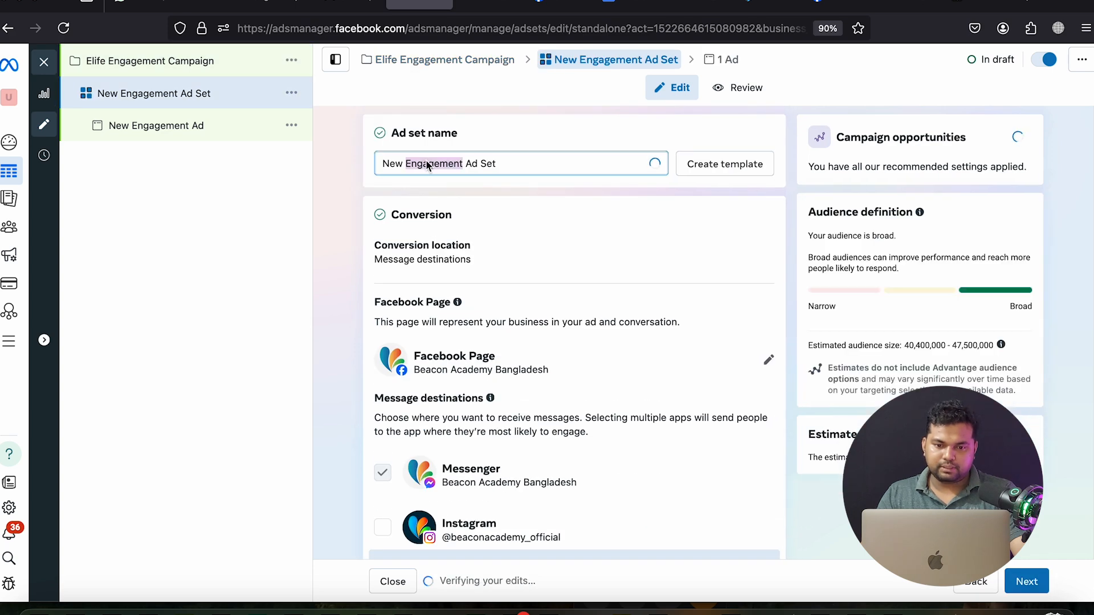
{"action": "right_click", "coordinate": [428, 165]}
{"action": "left_click", "coordinate": [451, 242]}
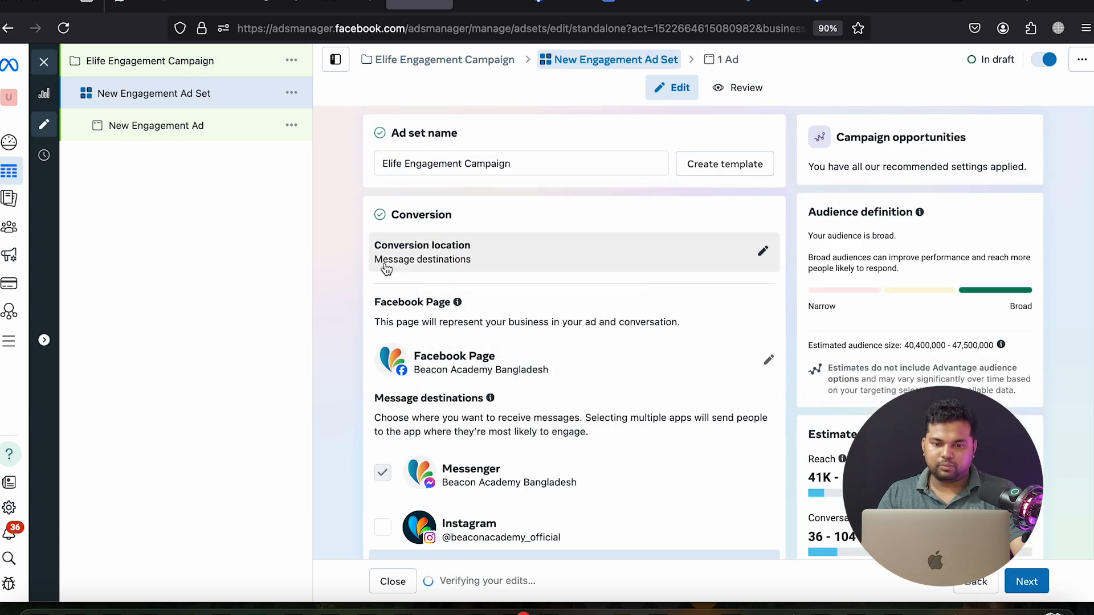
{"action": "scroll", "coordinate": [381, 267], "scroll_direction": "down", "scroll_amount": 1}
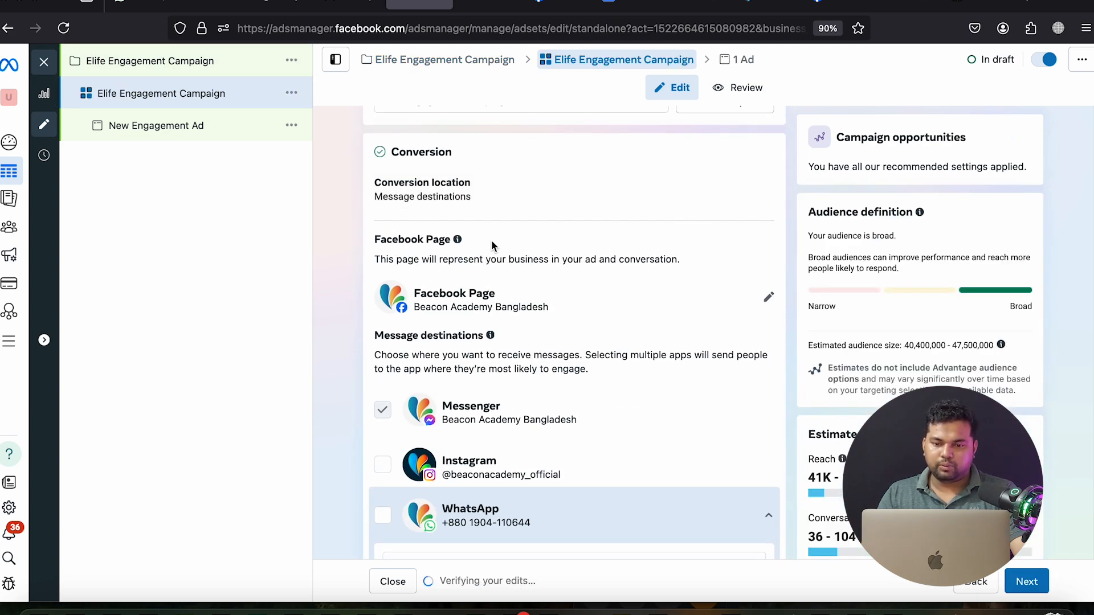
{"action": "left_click", "coordinate": [428, 192]}
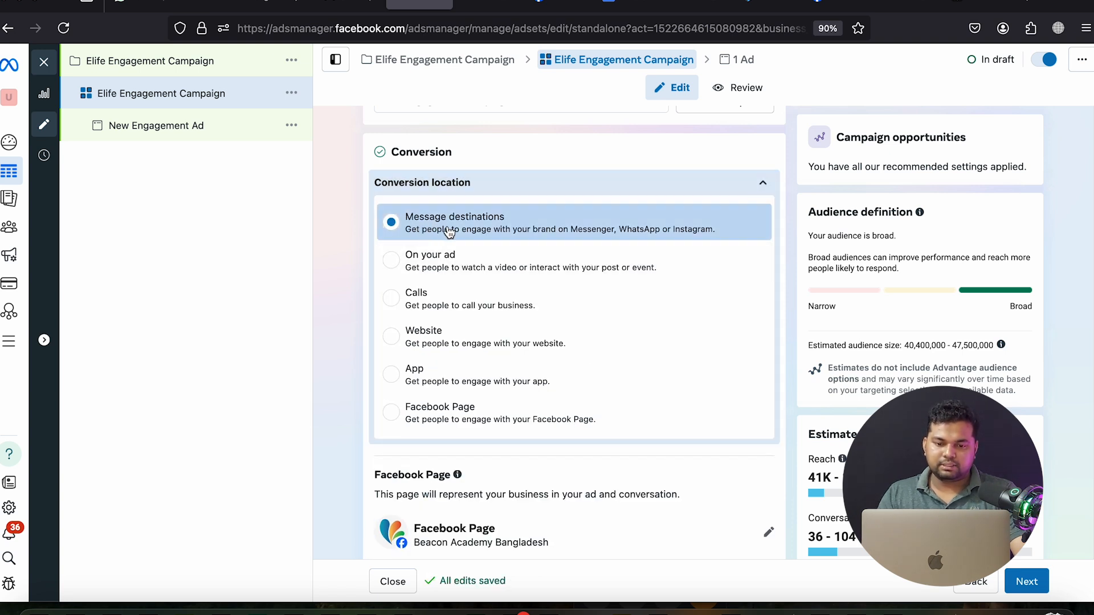
{"action": "scroll", "coordinate": [581, 234], "scroll_direction": "down", "scroll_amount": 3}
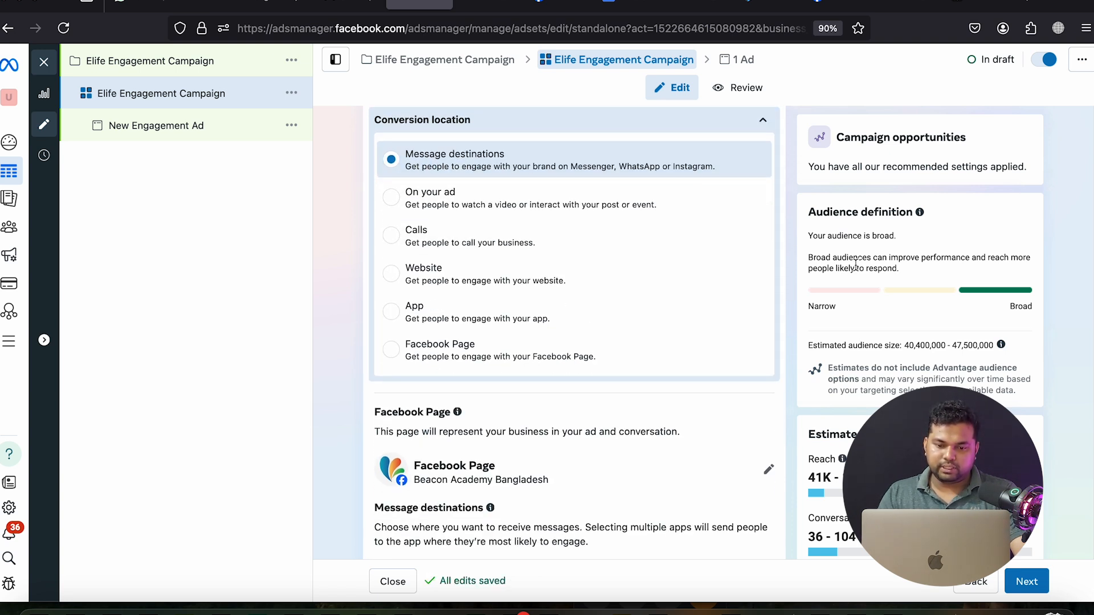
Search for and select E-life as the ad set's Facebook Page
{"action": "left_click", "coordinate": [765, 389]}
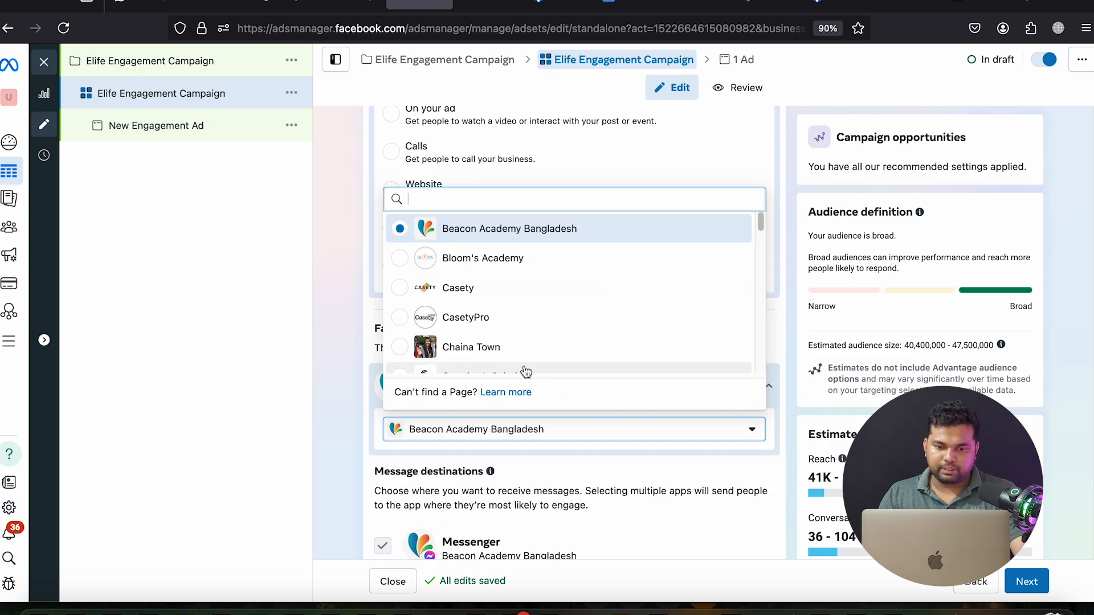
{"action": "type", "text": "e"}
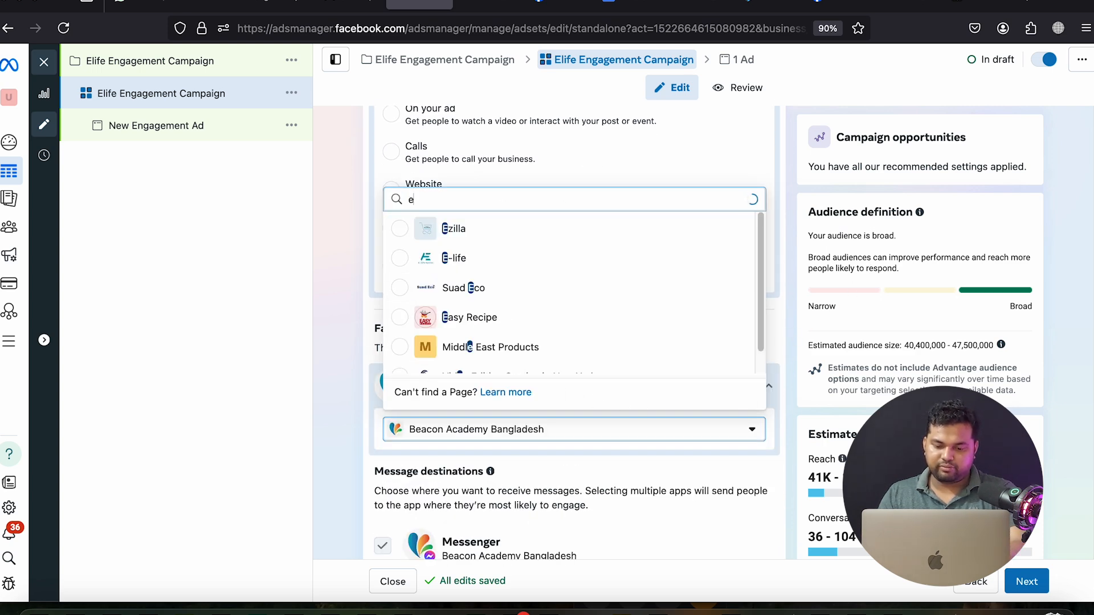
{"action": "type", "text": "li"}
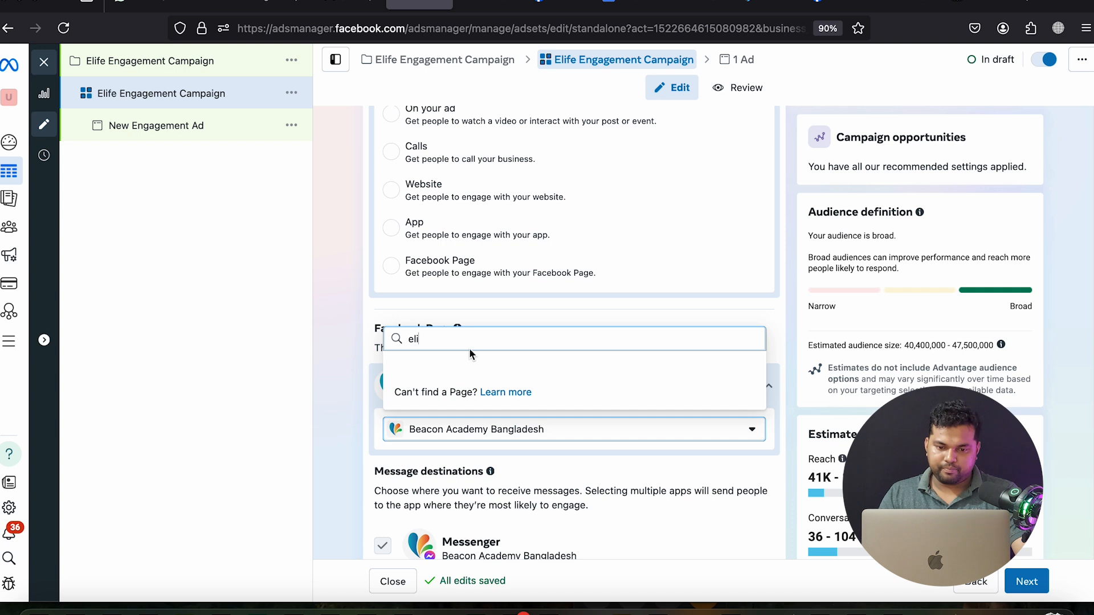
{"action": "key", "text": "BackSpace"}
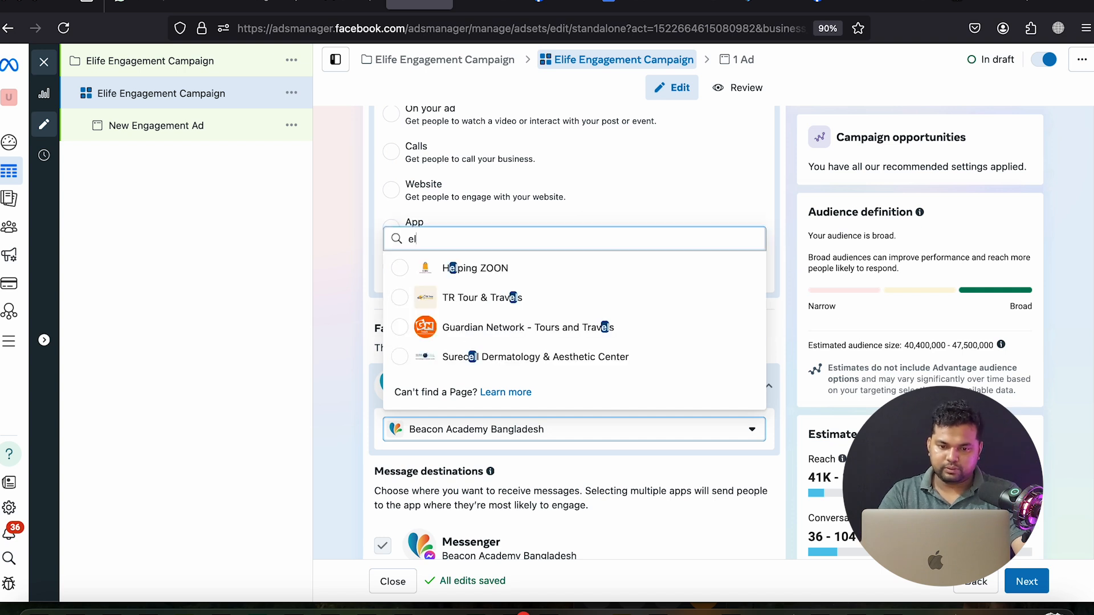
{"action": "key", "text": "BackSpace"}
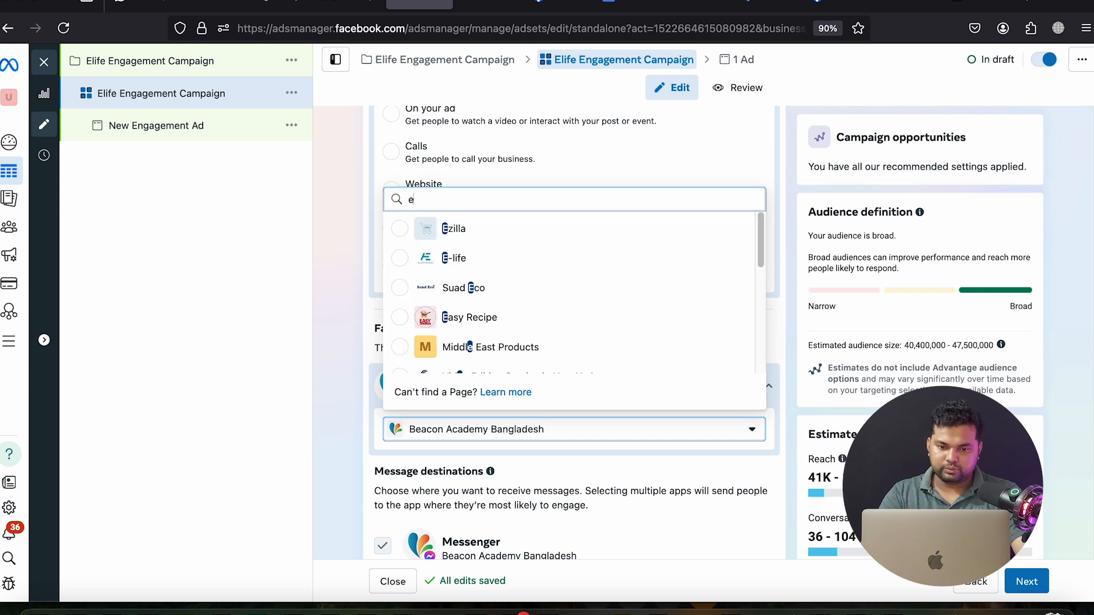
{"action": "left_click", "coordinate": [473, 258]}
{"action": "scroll", "coordinate": [350, 406], "scroll_direction": "down", "scroll_amount": 4}
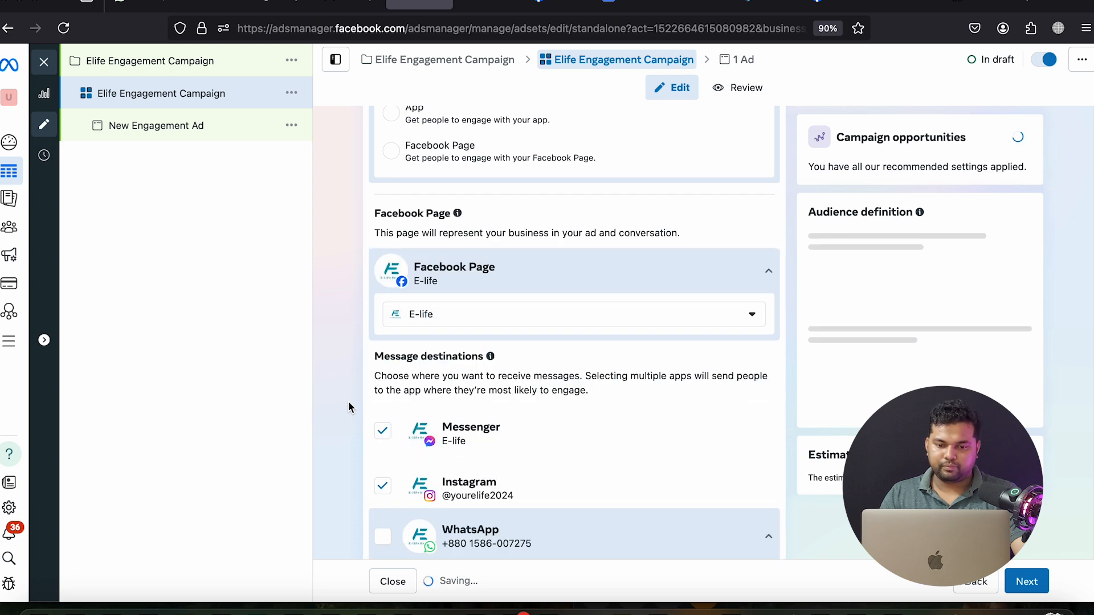
Try adding WhatsApp as a message destination, note its Business account error, then remove it
{"action": "left_click", "coordinate": [382, 411]}
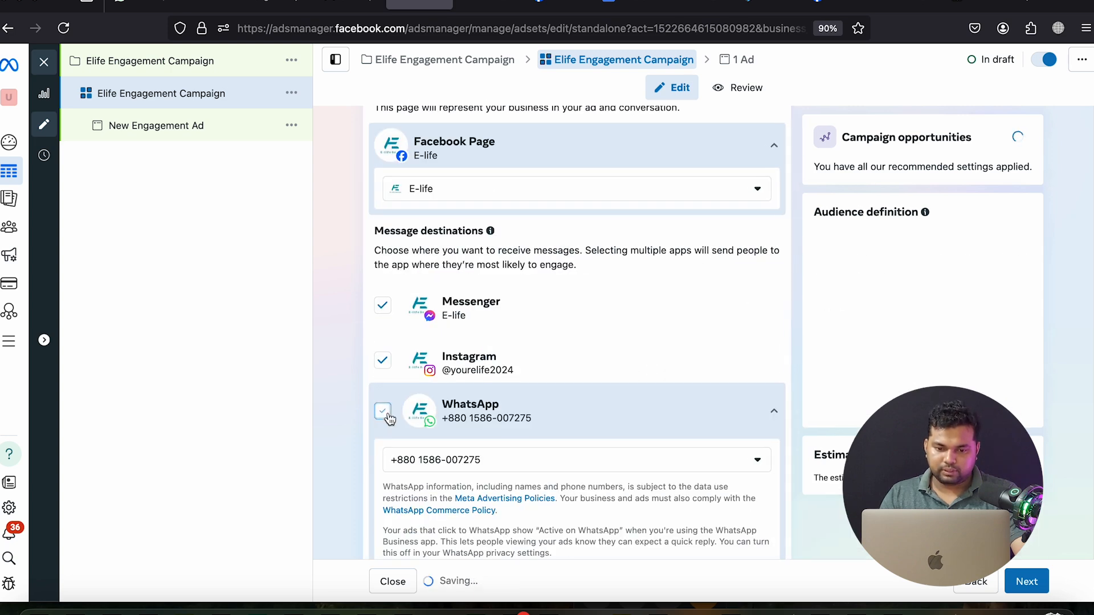
{"action": "scroll", "coordinate": [387, 412], "scroll_direction": "down", "scroll_amount": 2}
{"action": "scroll", "coordinate": [388, 411], "scroll_direction": "down", "scroll_amount": 2}
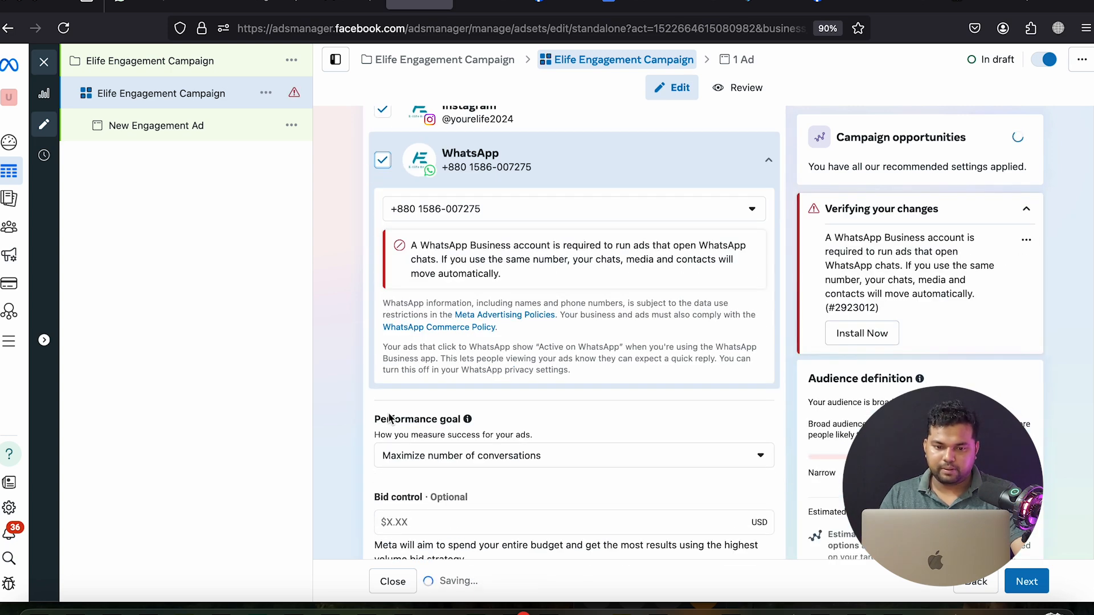
{"action": "scroll", "coordinate": [513, 319], "scroll_direction": "up", "scroll_amount": 1}
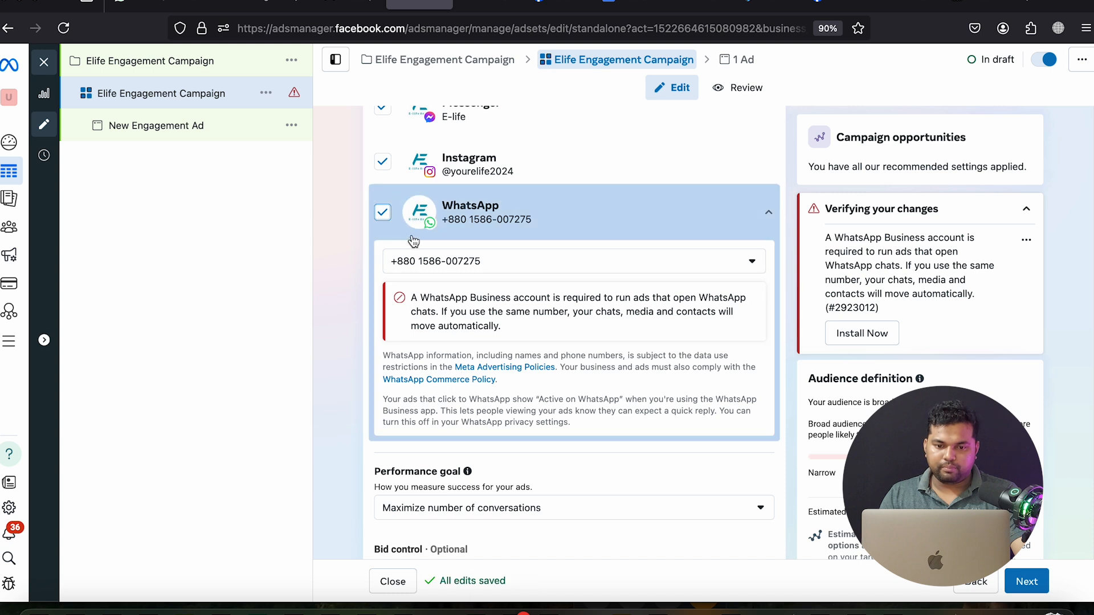
{"action": "triple_click", "coordinate": [465, 299]}
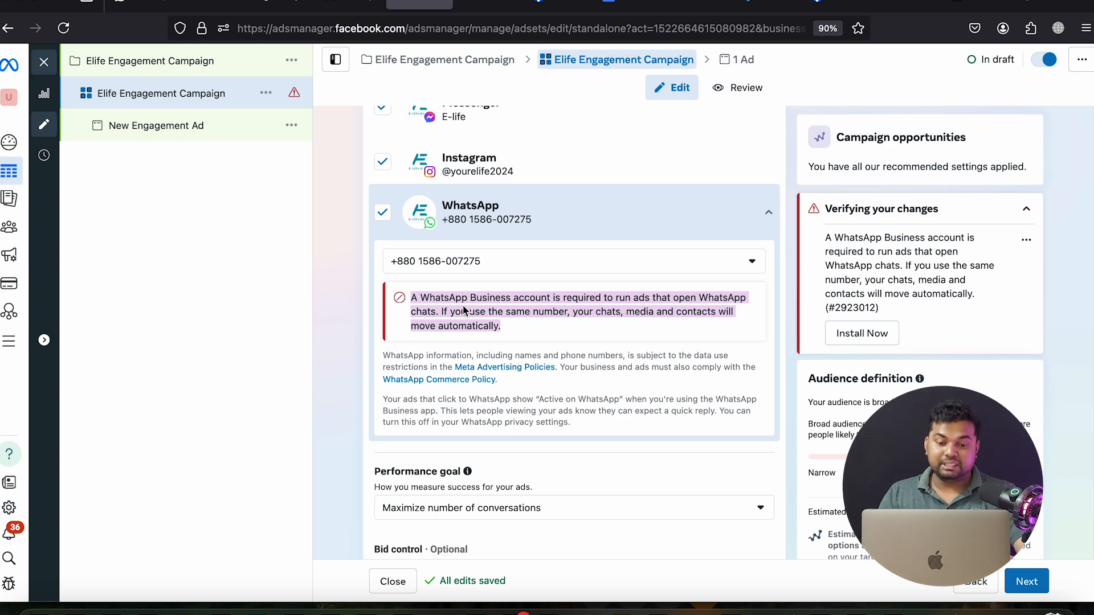
{"action": "scroll", "coordinate": [465, 310], "scroll_direction": "down", "scroll_amount": 1}
{"action": "left_click", "coordinate": [389, 197]}
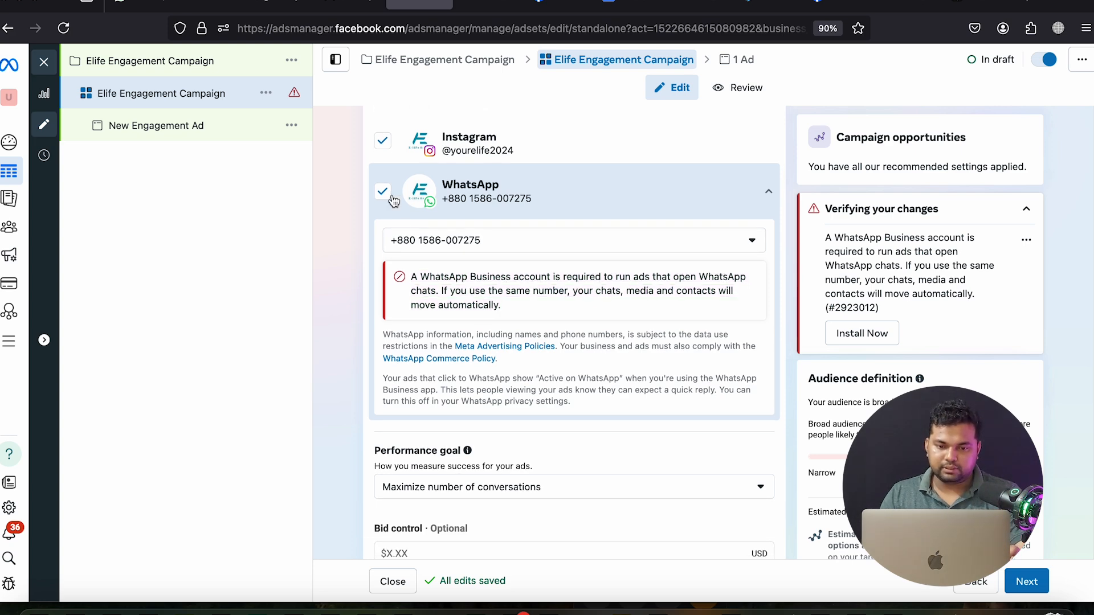
{"action": "scroll", "coordinate": [350, 316], "scroll_direction": "down", "scroll_amount": 5}
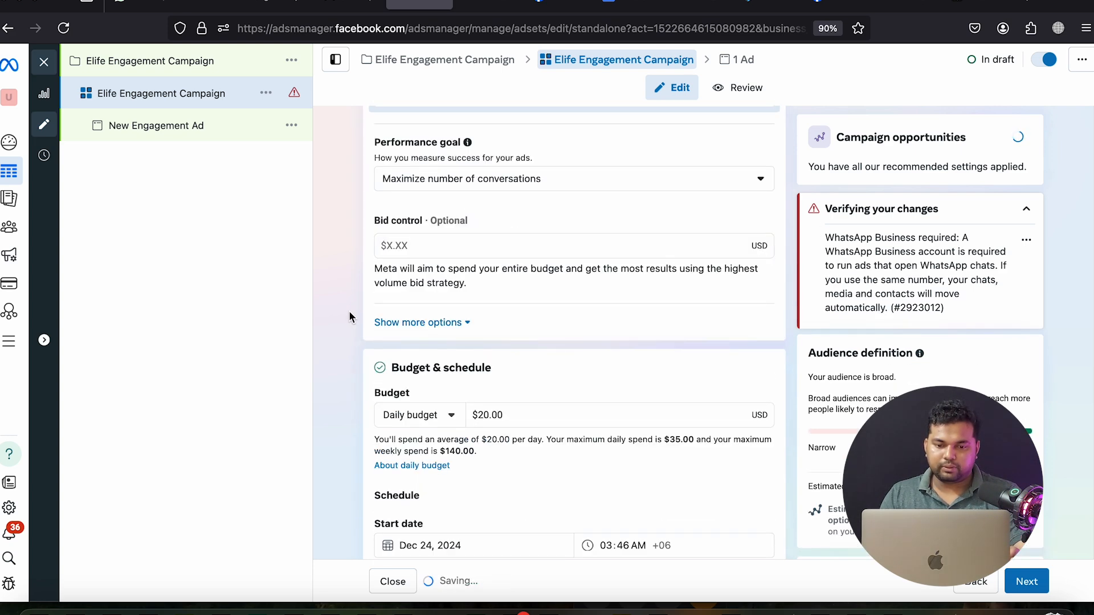
Enter a $5 daily budget and turn on an end date of December 31
{"action": "scroll", "coordinate": [349, 316], "scroll_direction": "down", "scroll_amount": 4}
{"action": "left_click", "coordinate": [535, 202]}
{"action": "type", "text": "5"}
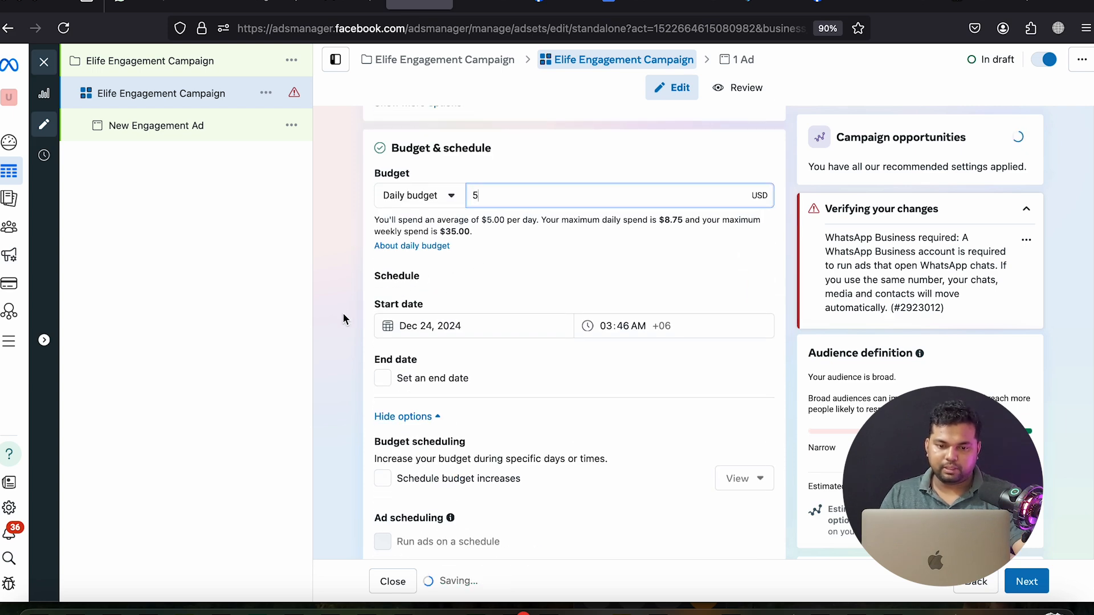
{"action": "left_click", "coordinate": [382, 378]}
{"action": "left_click", "coordinate": [430, 419]}
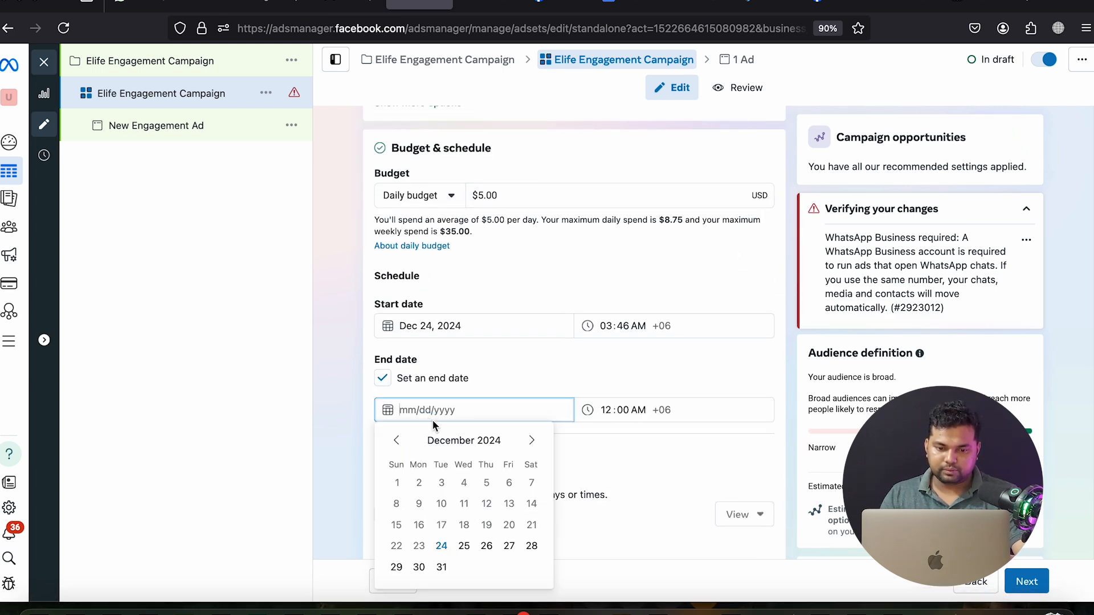
{"action": "left_click", "coordinate": [442, 566]}
Verify the $5.00 budget and set the end time to Dec 31, 2024, 11:00 PM
{"action": "left_click", "coordinate": [483, 197]}
{"action": "triple_click", "coordinate": [482, 200]}
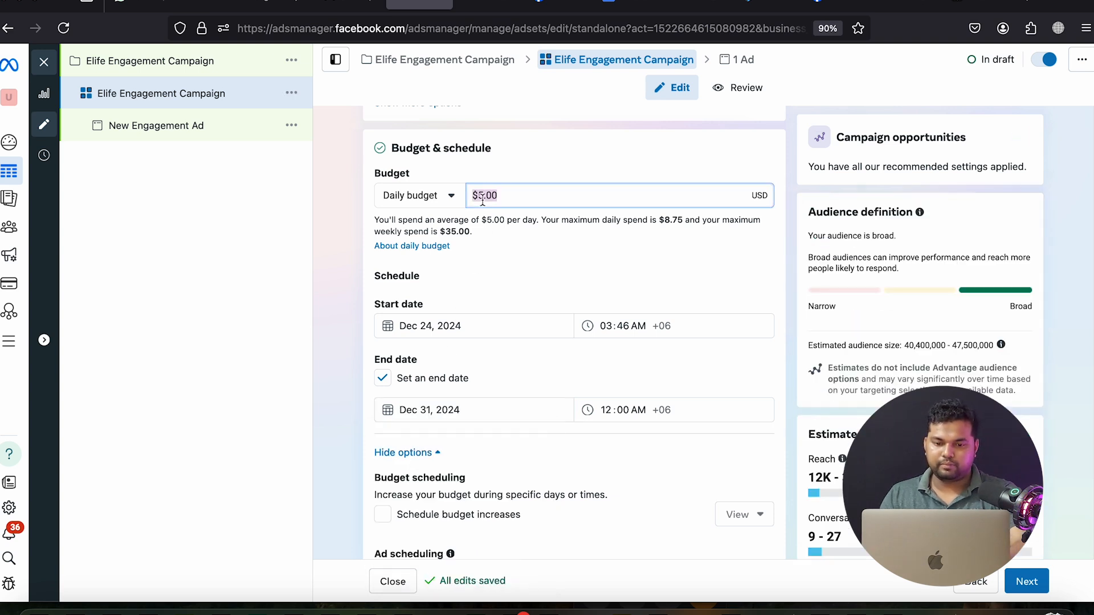
{"action": "left_click", "coordinate": [343, 254]}
{"action": "scroll", "coordinate": [476, 329], "scroll_direction": "down", "scroll_amount": 2}
{"action": "left_click", "coordinate": [426, 286]}
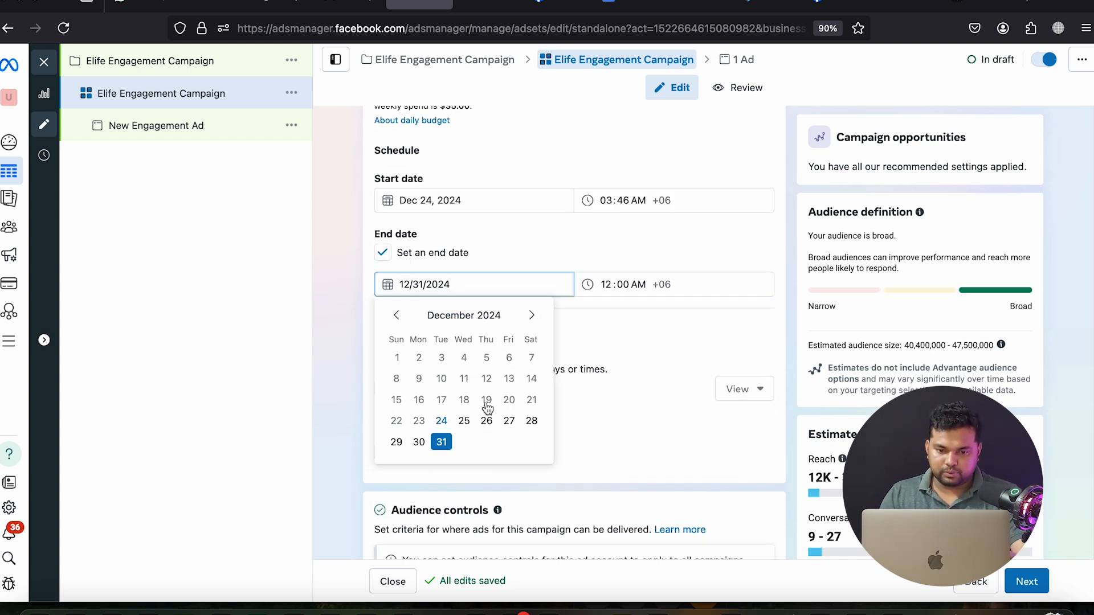
{"action": "left_click", "coordinate": [609, 285]}
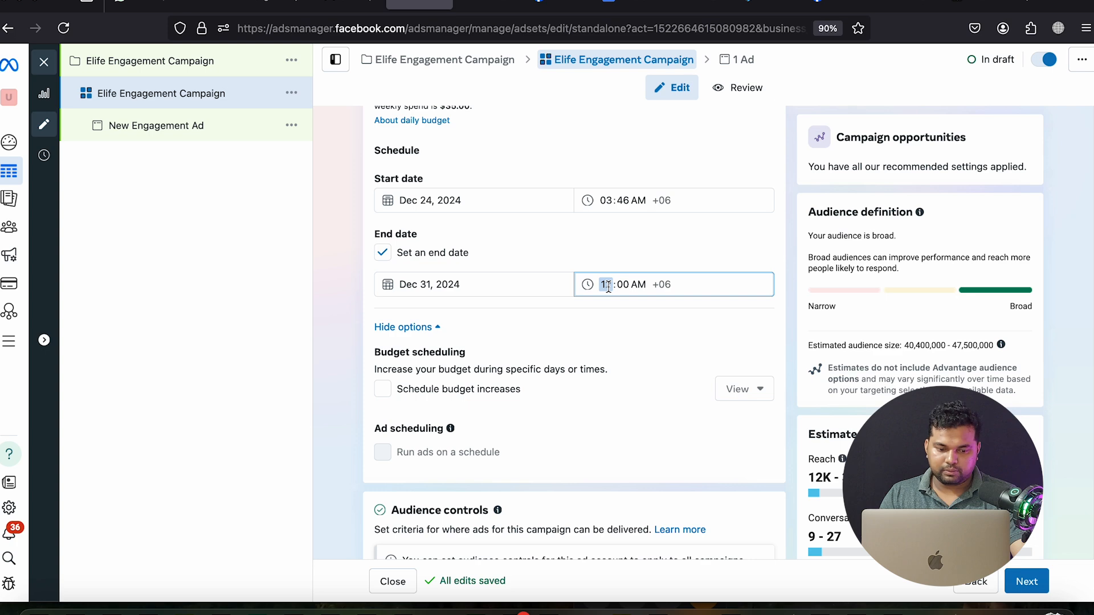
{"action": "left_click", "coordinate": [633, 288]}
{"action": "type", "text": "p"}
{"action": "left_click", "coordinate": [658, 336]}
Switch the ad set to original audience options and edit its Bangladesh location targeting
{"action": "scroll", "coordinate": [616, 316], "scroll_direction": "down", "scroll_amount": 5}
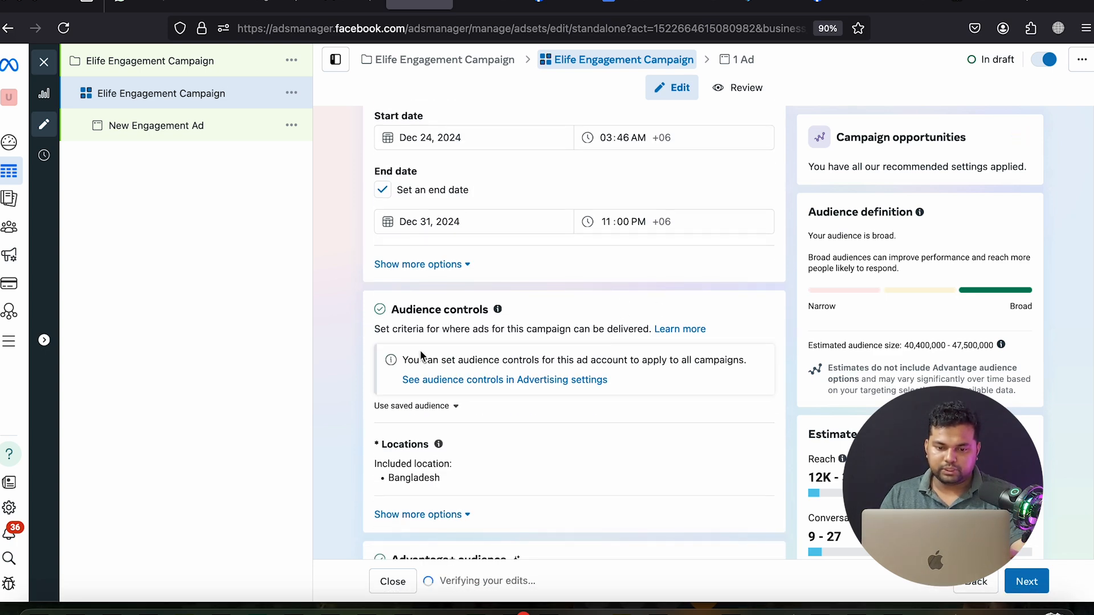
{"action": "scroll", "coordinate": [577, 388], "scroll_direction": "down", "scroll_amount": 2}
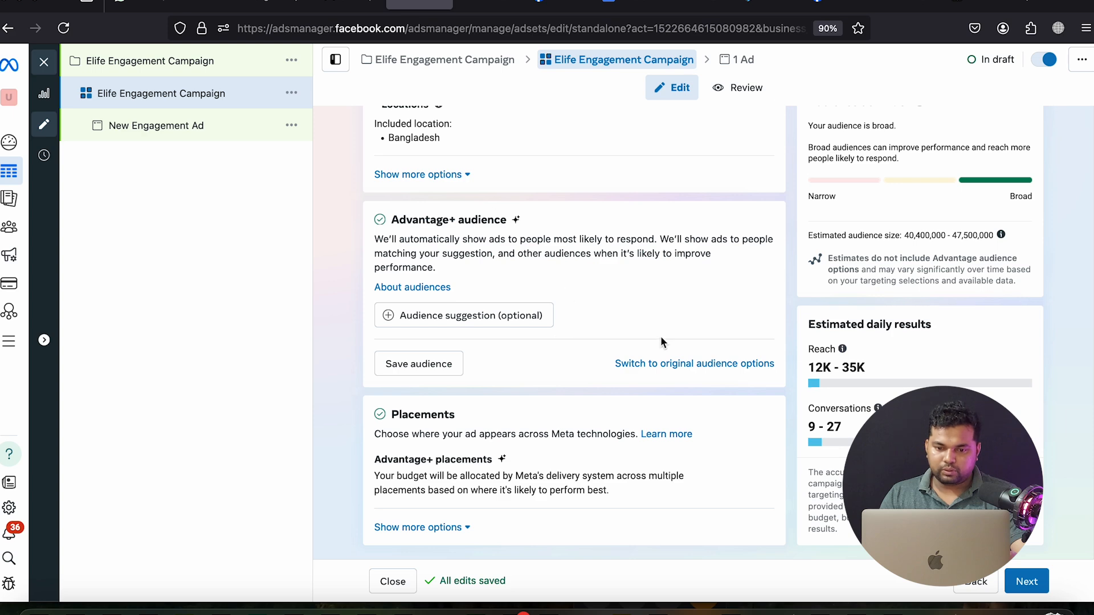
{"action": "left_click", "coordinate": [648, 366]}
{"action": "left_click", "coordinate": [517, 335]}
{"action": "scroll", "coordinate": [520, 336], "scroll_direction": "down", "scroll_amount": 10}
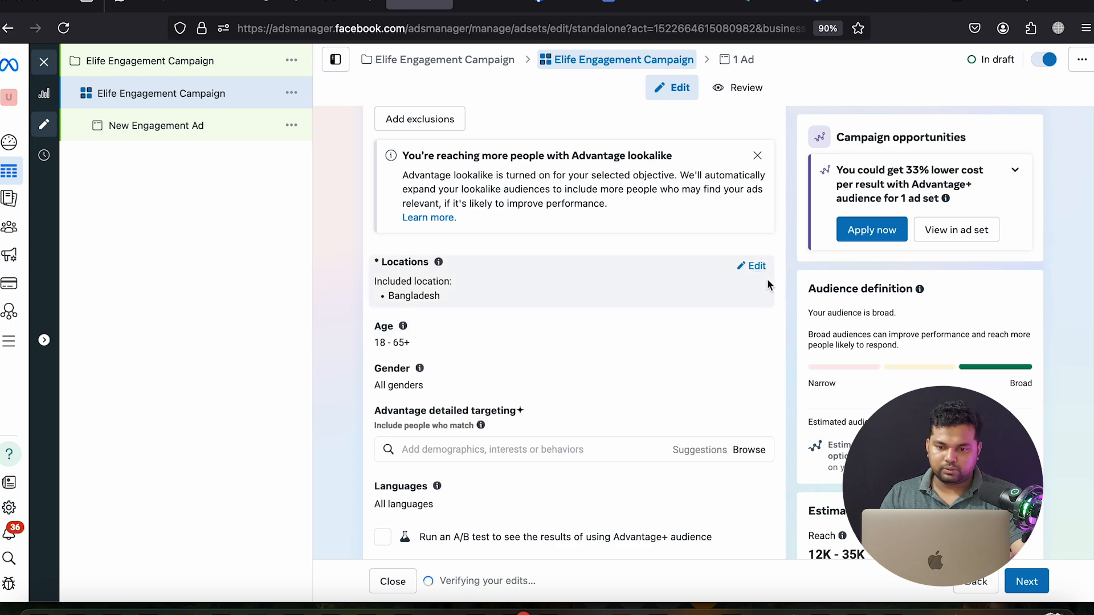
{"action": "left_click", "coordinate": [720, 281]}
{"action": "scroll", "coordinate": [793, 305], "scroll_direction": "down", "scroll_amount": 1}
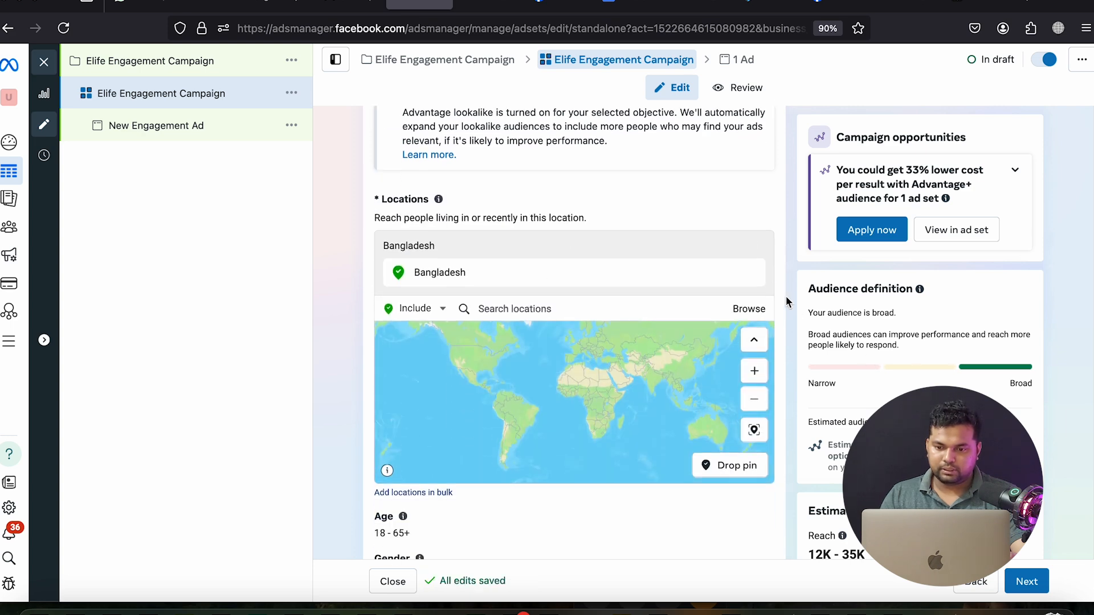
In the Gmail draft, replace 'Cumilla' with 'Comilla' and select the target-areas line
{"action": "left_click", "coordinate": [350, 5]}
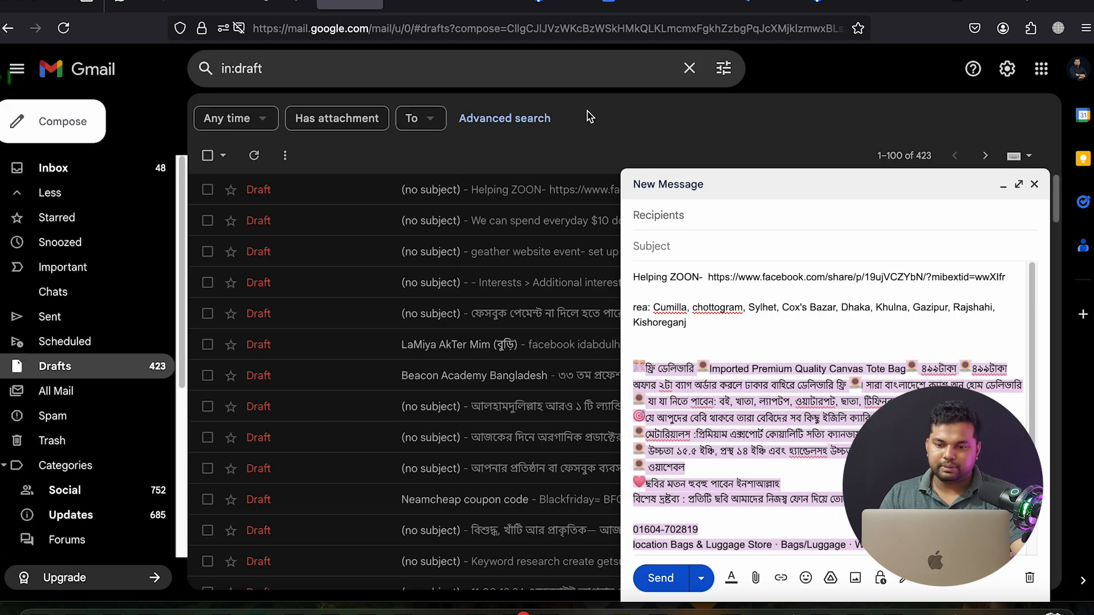
{"action": "left_click", "coordinate": [766, 344]}
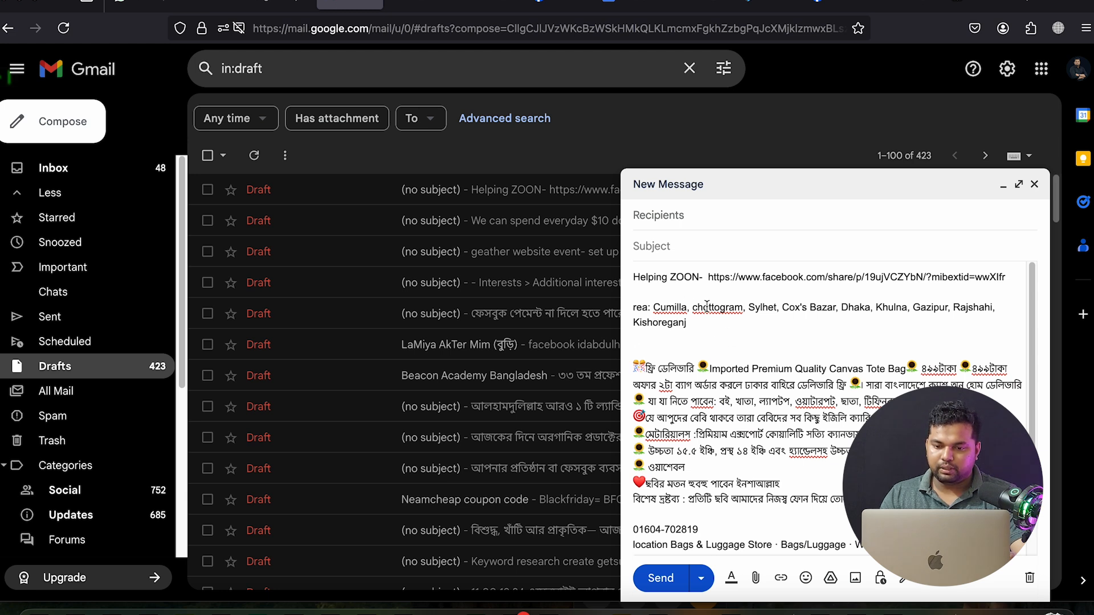
{"action": "left_click", "coordinate": [678, 310]}
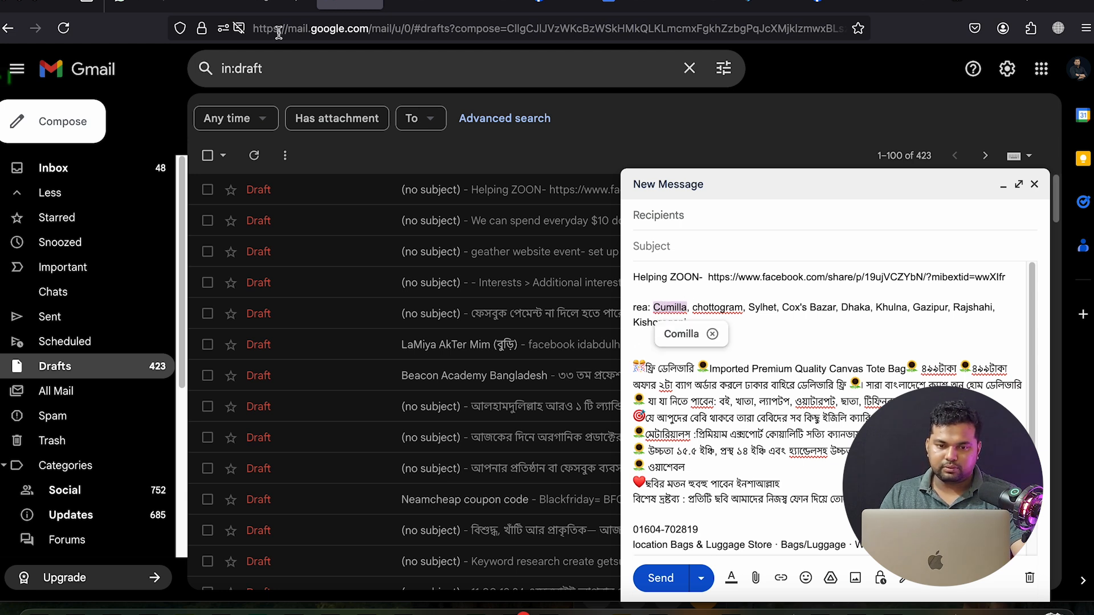
{"action": "left_click", "coordinate": [681, 334]}
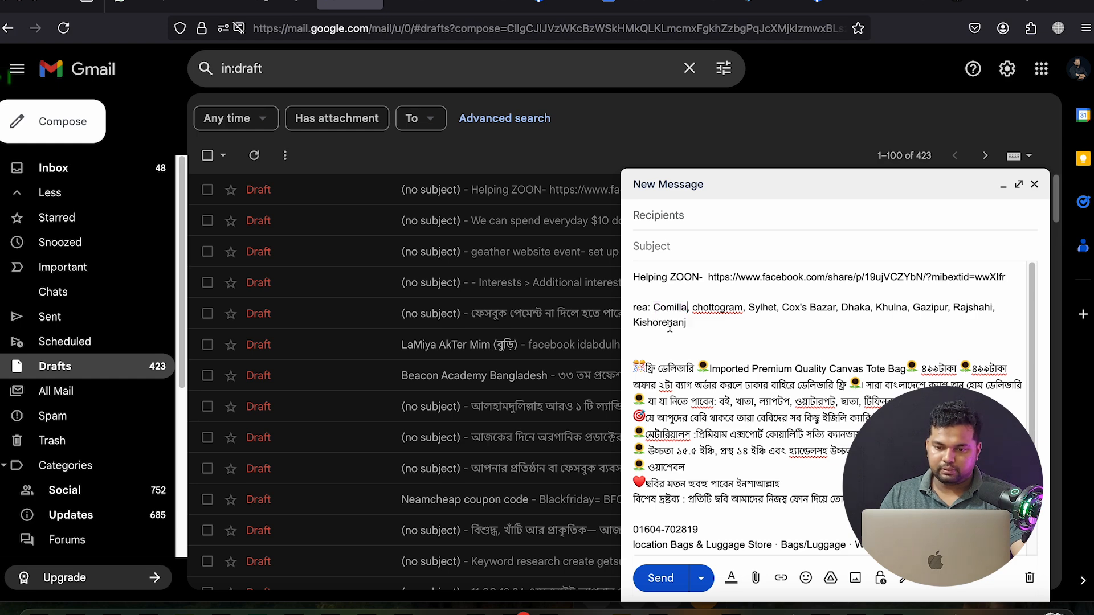
{"action": "triple_click", "coordinate": [673, 300]}
Add Cumilla Cantonment as a target location with a 5-mile radius
{"action": "left_click", "coordinate": [397, 5]}
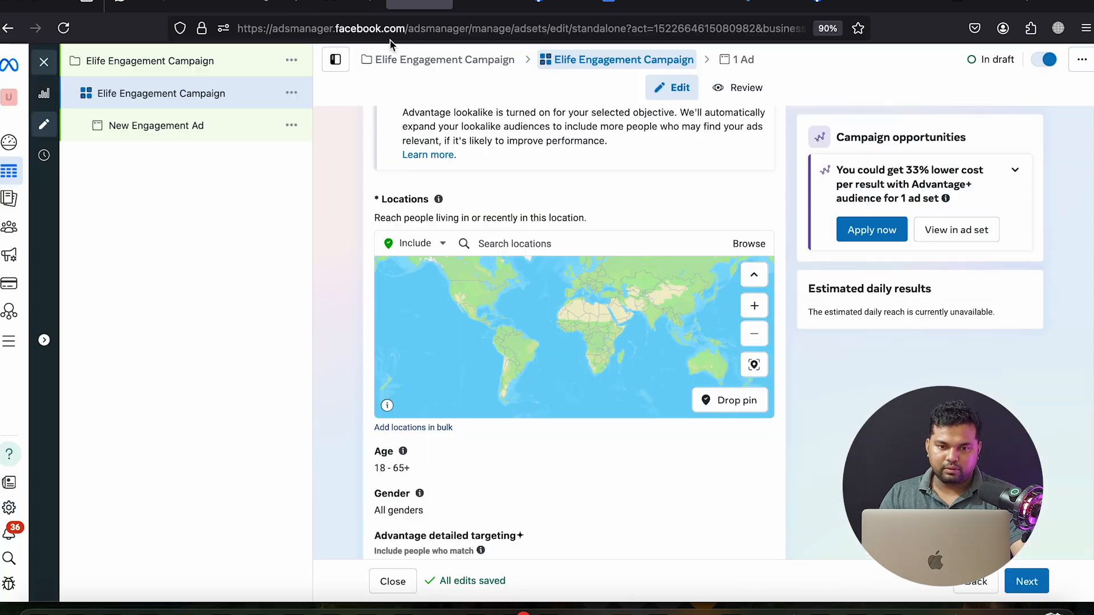
{"action": "left_click", "coordinate": [528, 245]}
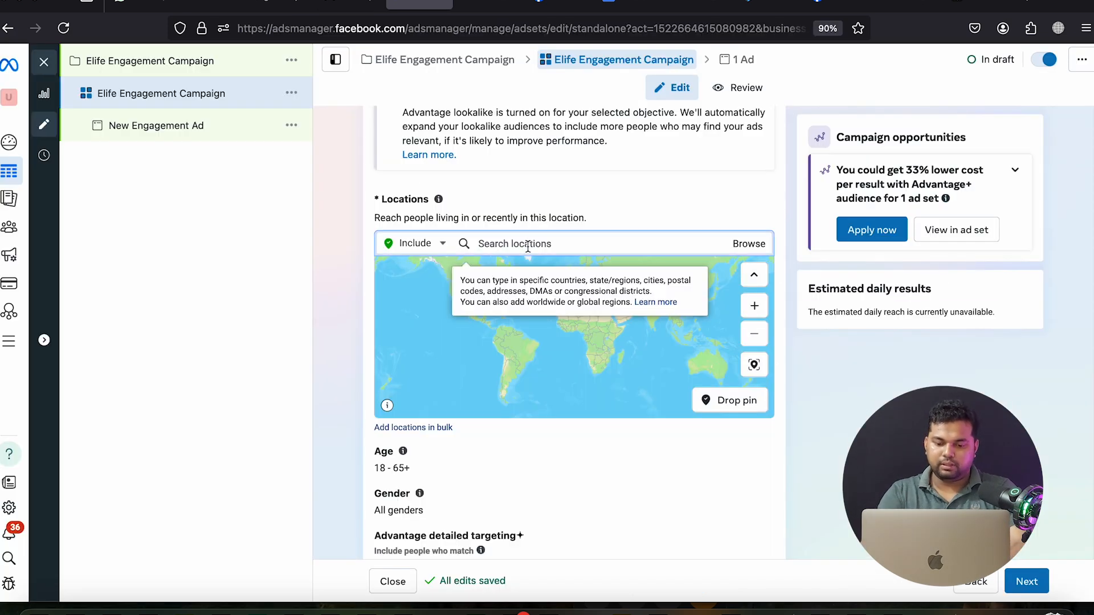
{"action": "type", "text": "cumilla"}
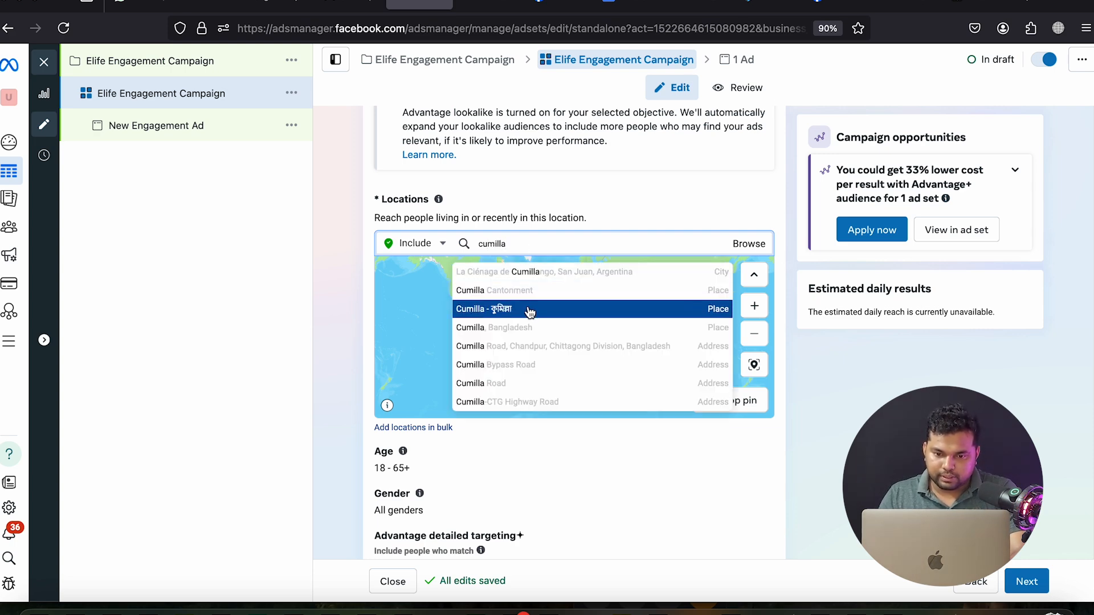
{"action": "left_click", "coordinate": [530, 290]}
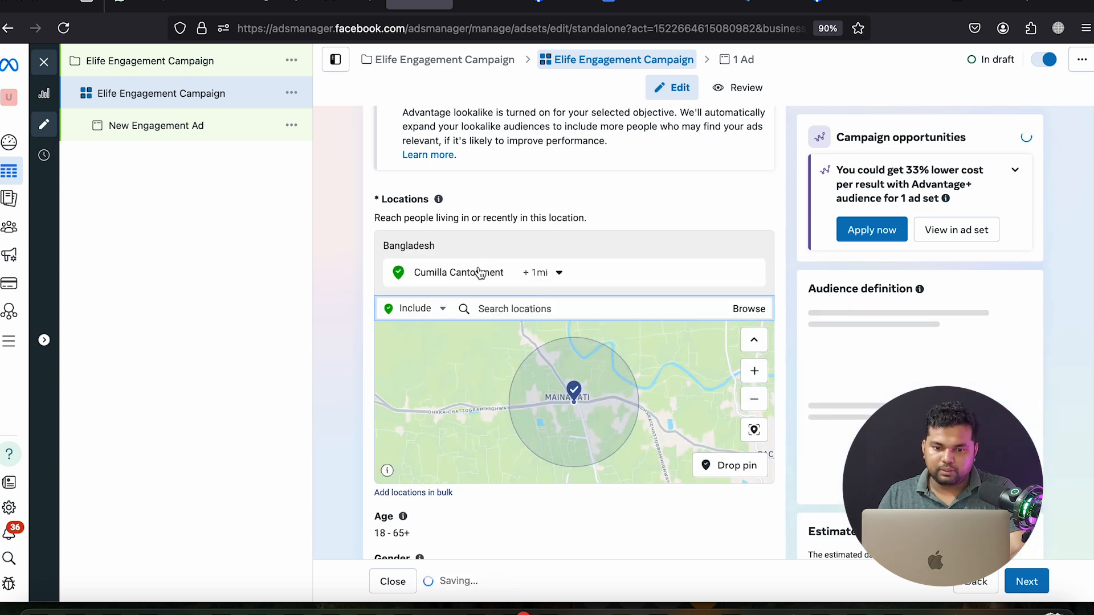
{"action": "left_click", "coordinate": [540, 273]}
{"action": "left_click_drag", "start_coordinate": [534, 320], "coordinate": [537, 317]}
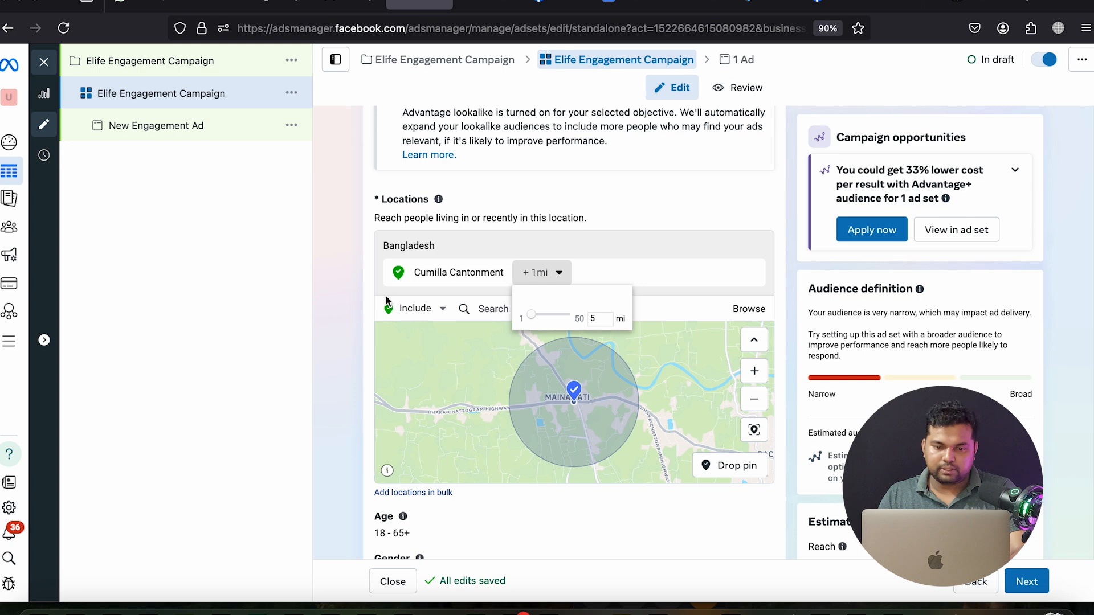
{"action": "left_click", "coordinate": [366, 175]}
Add the whole Chittagong Division as a target location
{"action": "left_click", "coordinate": [364, 4]}
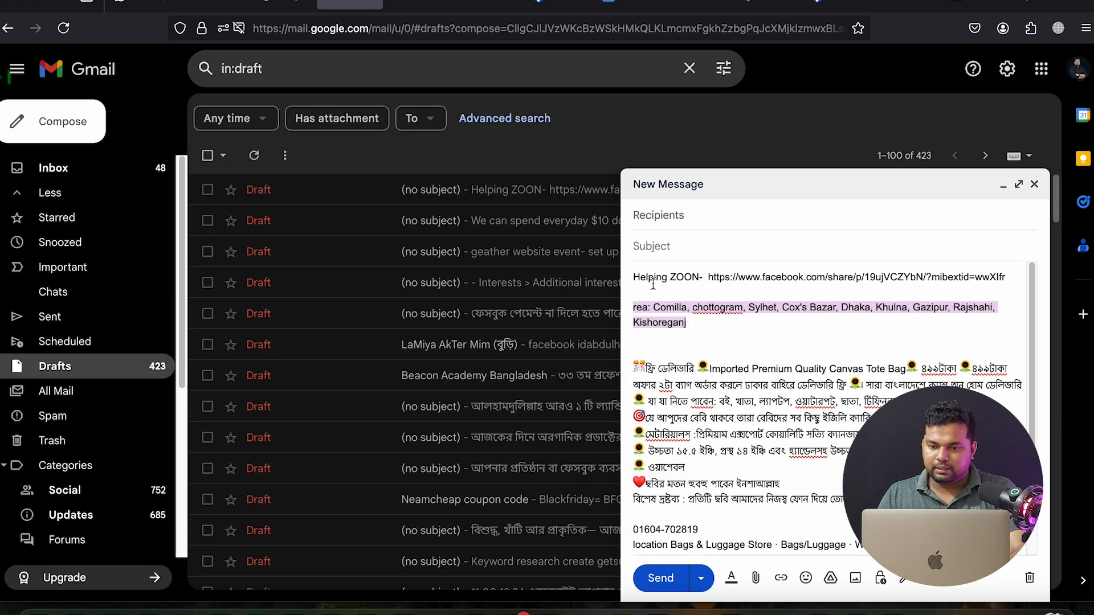
{"action": "left_click", "coordinate": [421, 4]}
{"action": "left_click", "coordinate": [563, 308]}
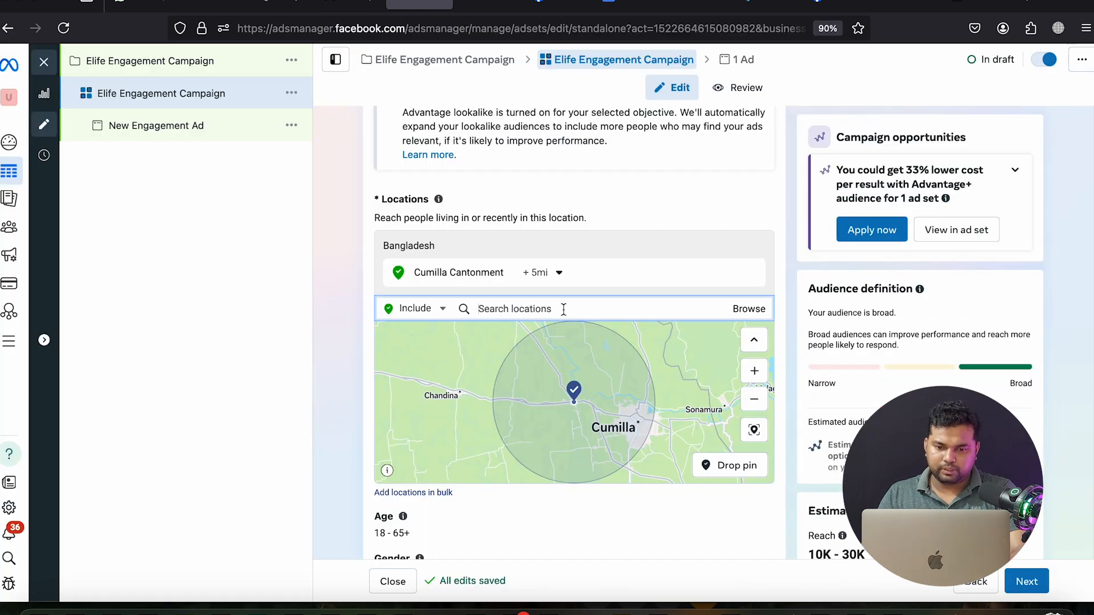
{"action": "type", "text": "chittagon"}
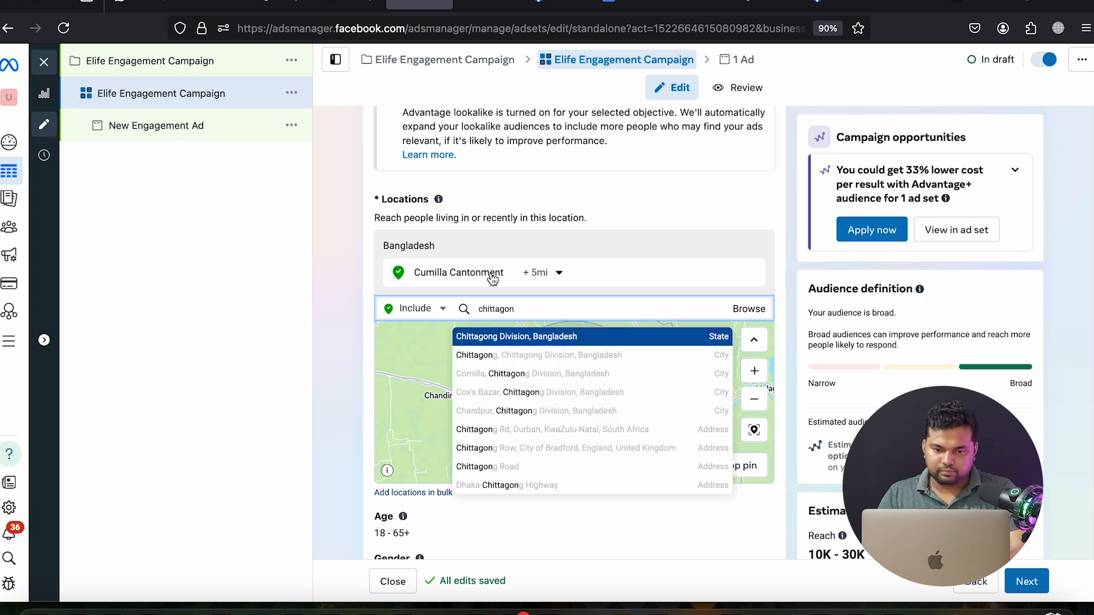
{"action": "left_click", "coordinate": [550, 339]}
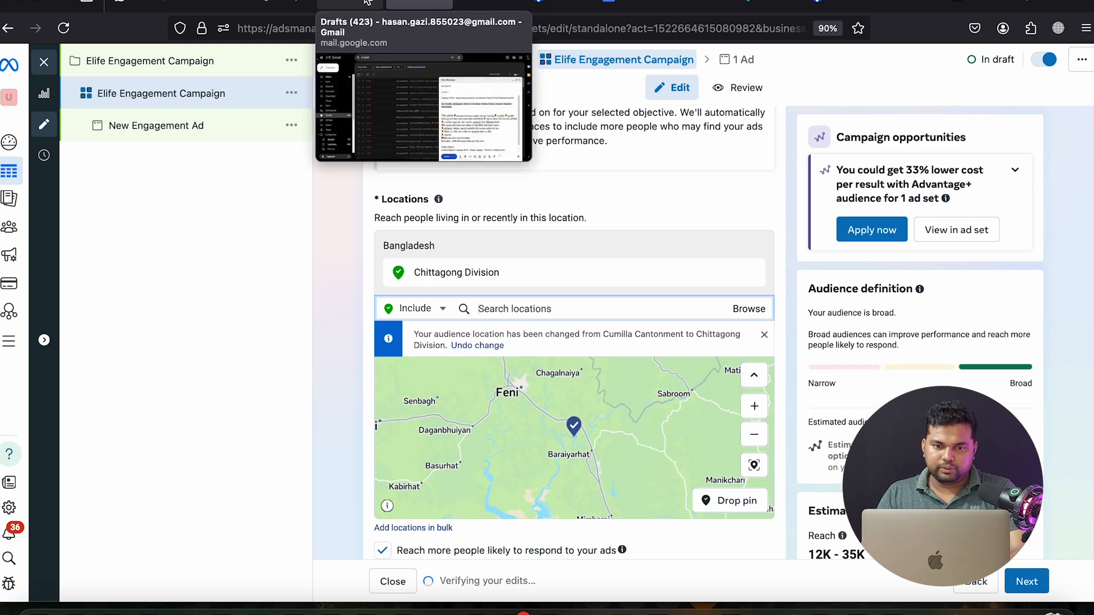
Add Sylhet (Sylhet Division) and Cox's Bazar as target locations
{"action": "left_click", "coordinate": [367, 3]}
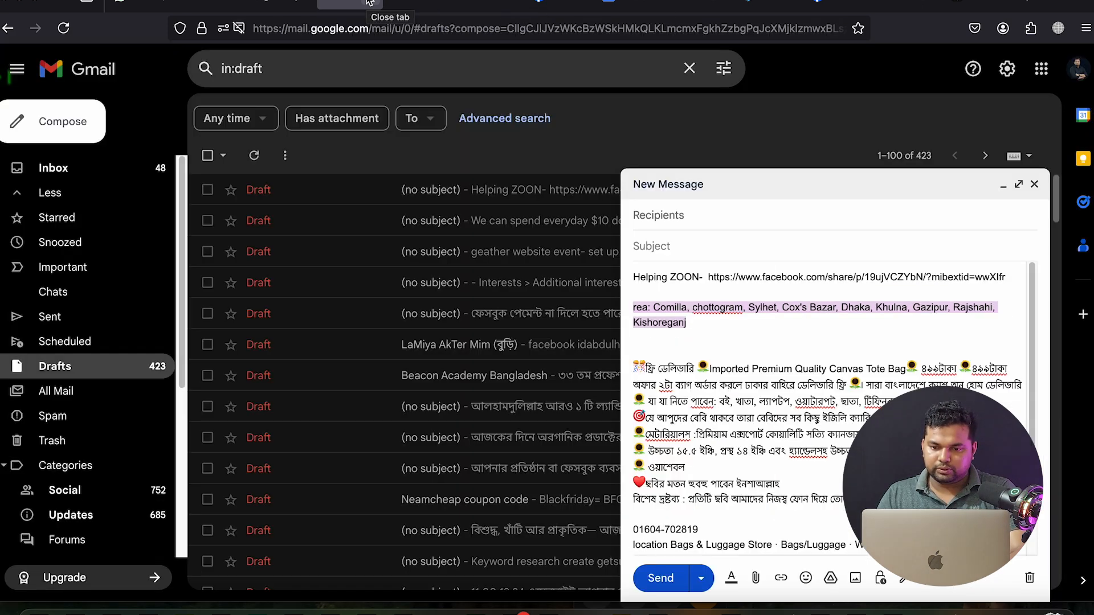
{"action": "left_click", "coordinate": [420, 5]}
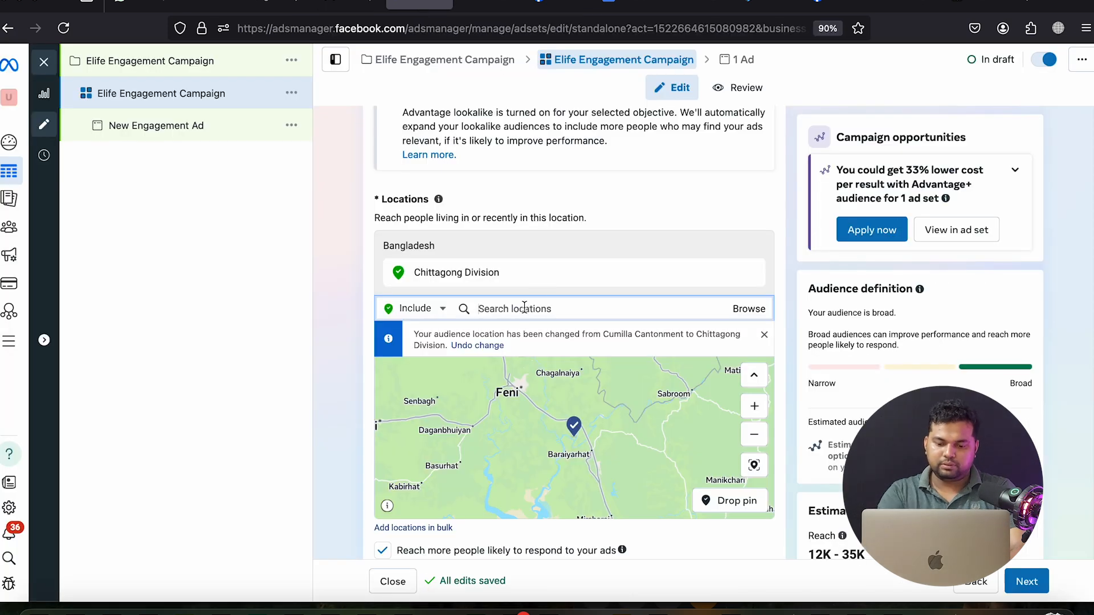
{"action": "type", "text": "syl"}
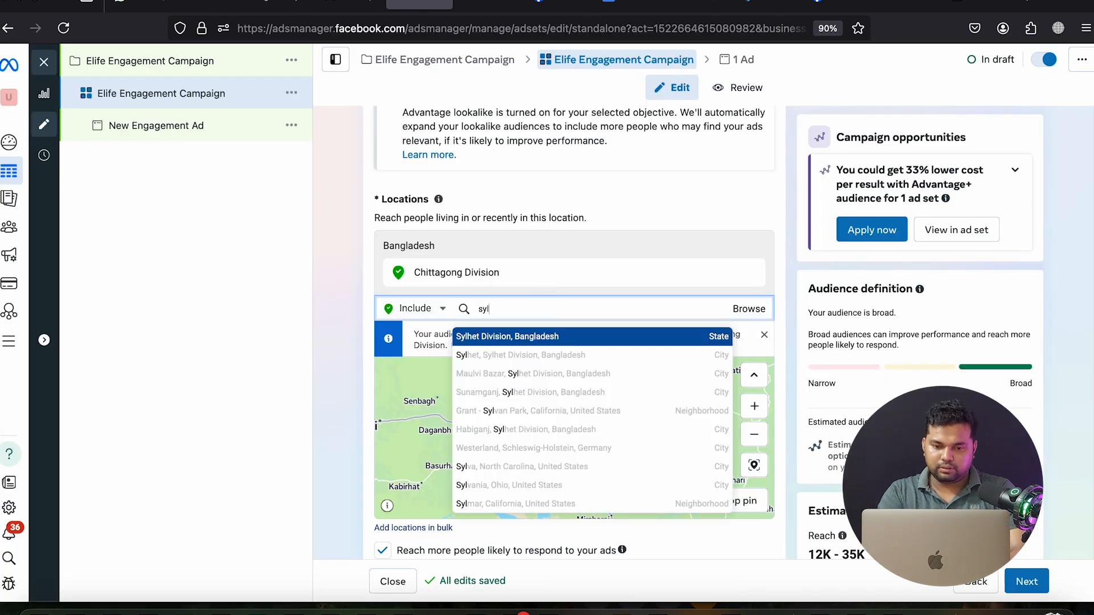
{"action": "left_click", "coordinate": [493, 365]}
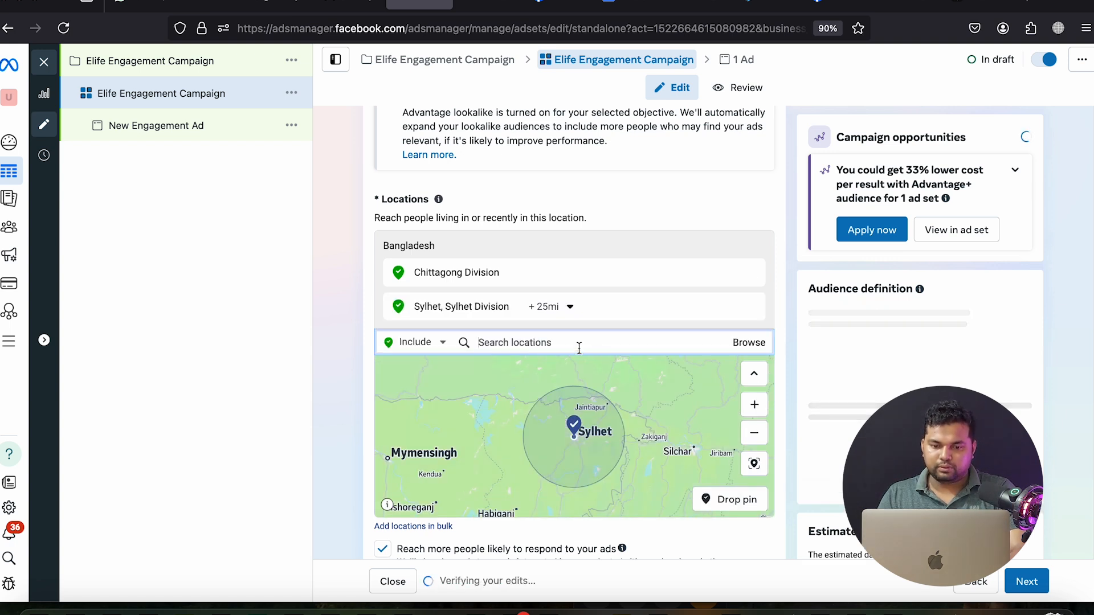
{"action": "type", "text": "cox"}
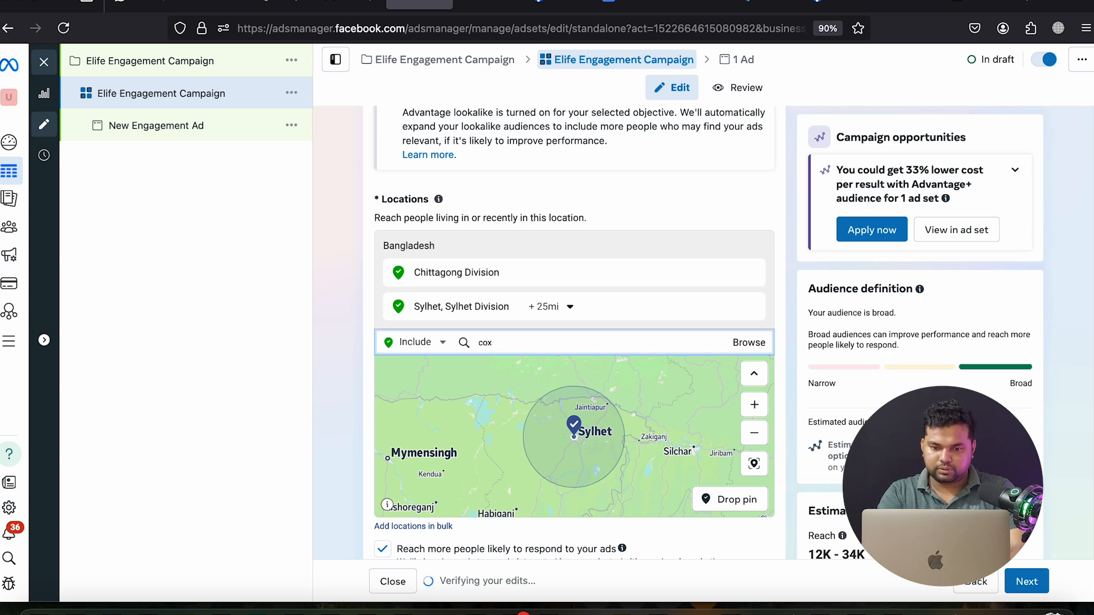
{"action": "type", "text": "ba"}
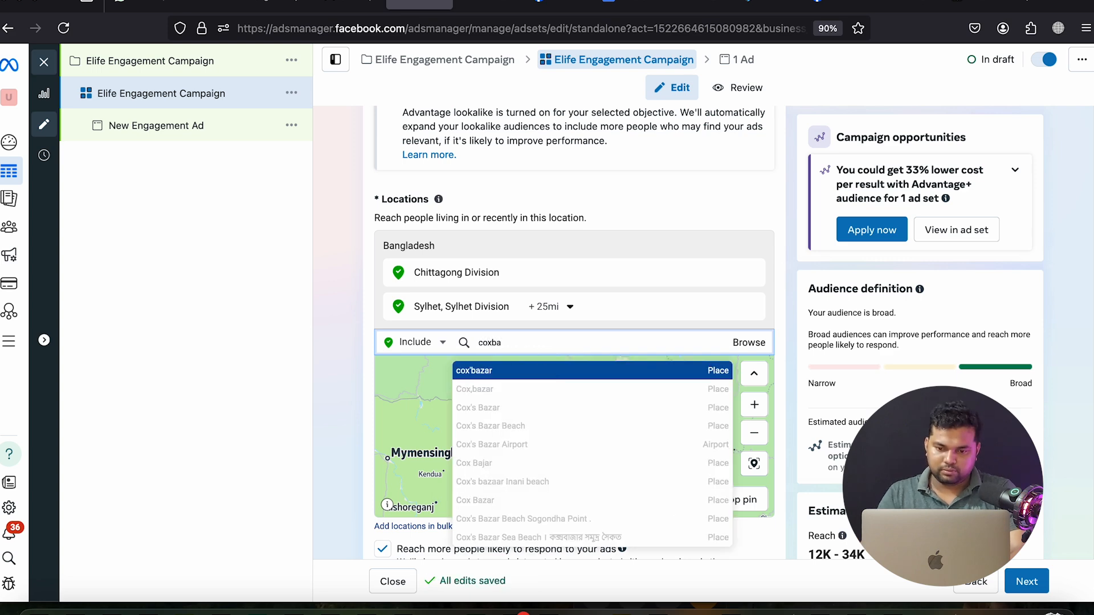
{"action": "left_click", "coordinate": [542, 373]}
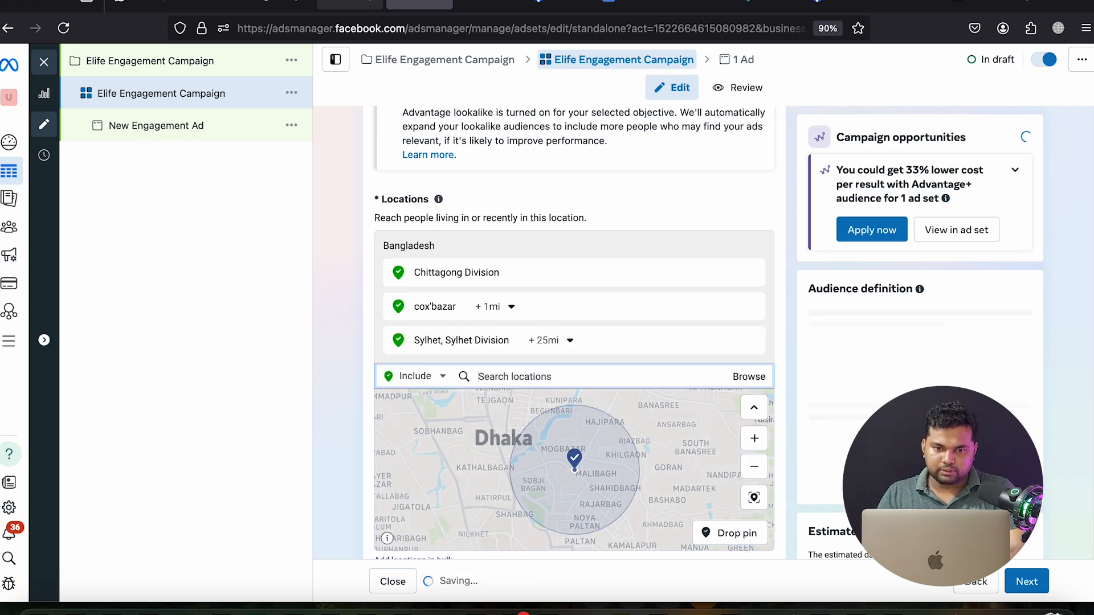
Add Dhaka, Khulna and Gazipur as target locations
{"action": "left_click", "coordinate": [347, 4]}
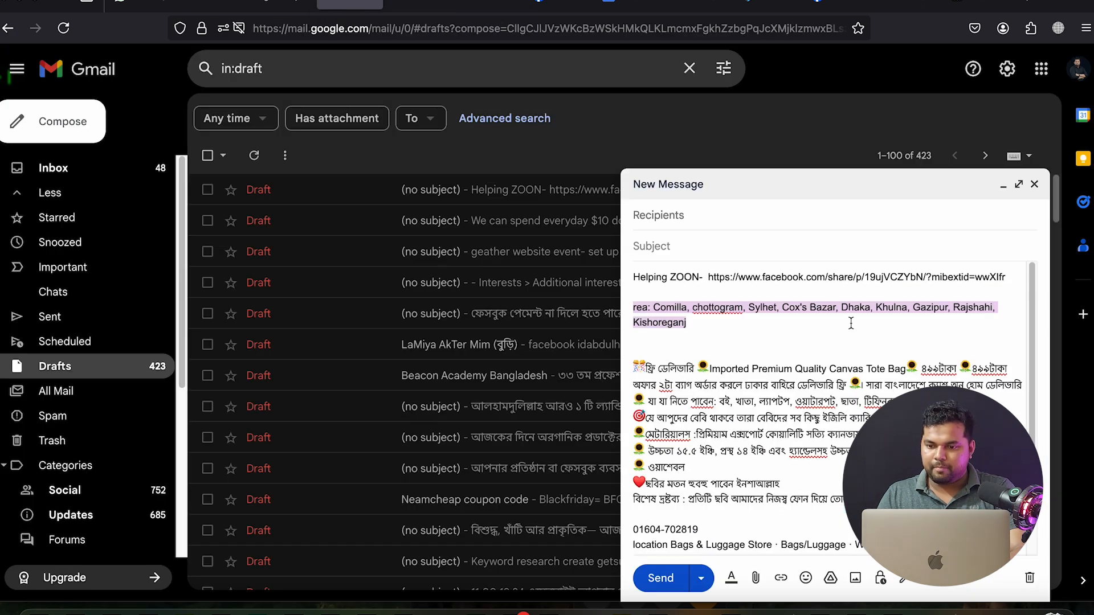
{"action": "left_click", "coordinate": [419, 5]}
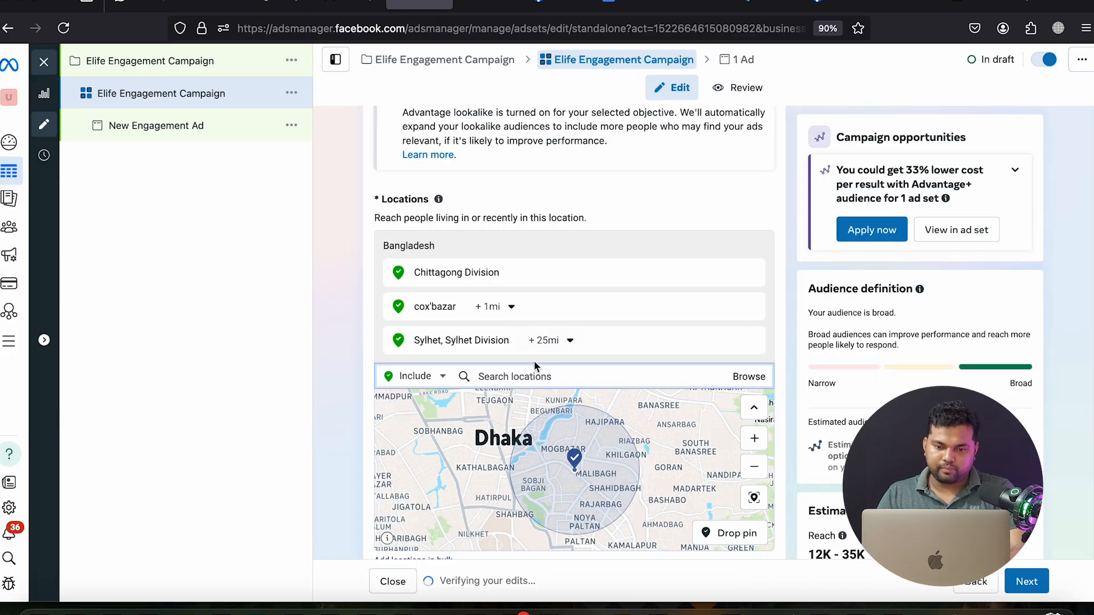
{"action": "type", "text": "dhaka"}
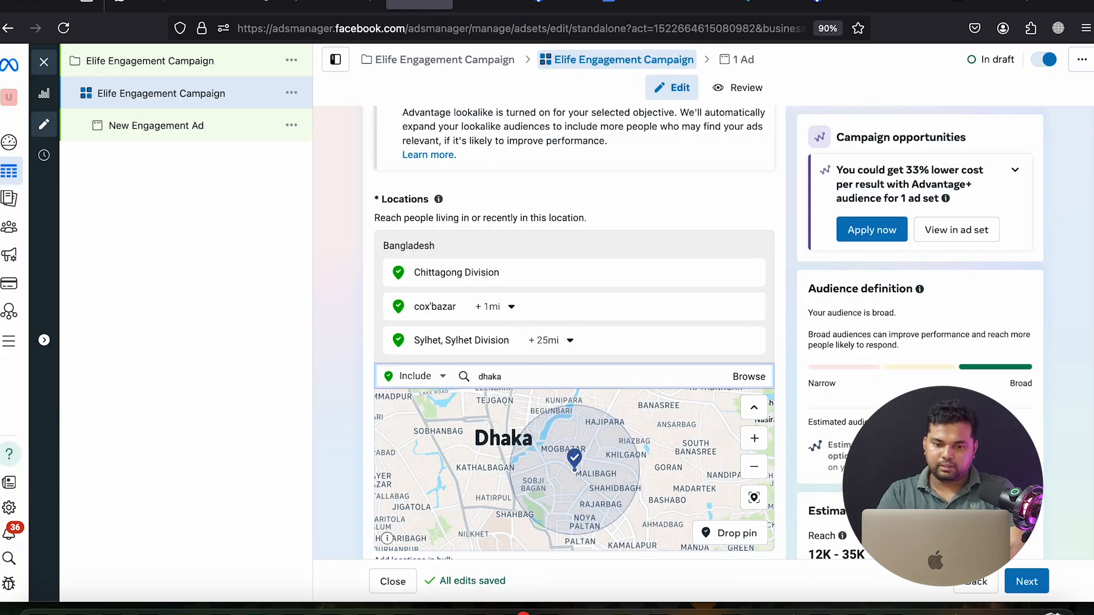
{"action": "left_click", "coordinate": [527, 401]}
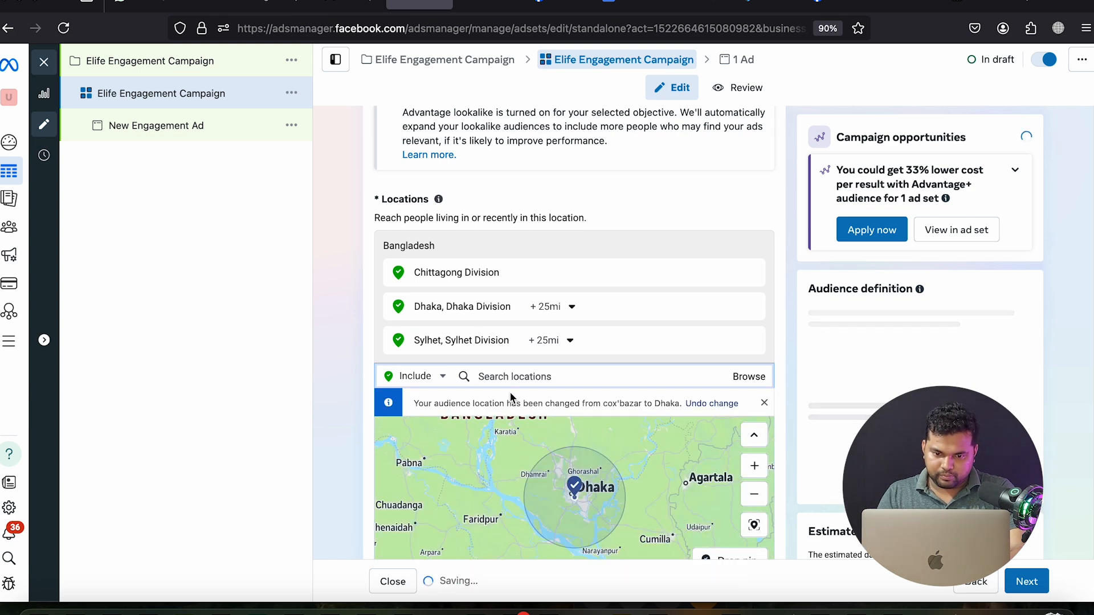
{"action": "type", "text": "khu"}
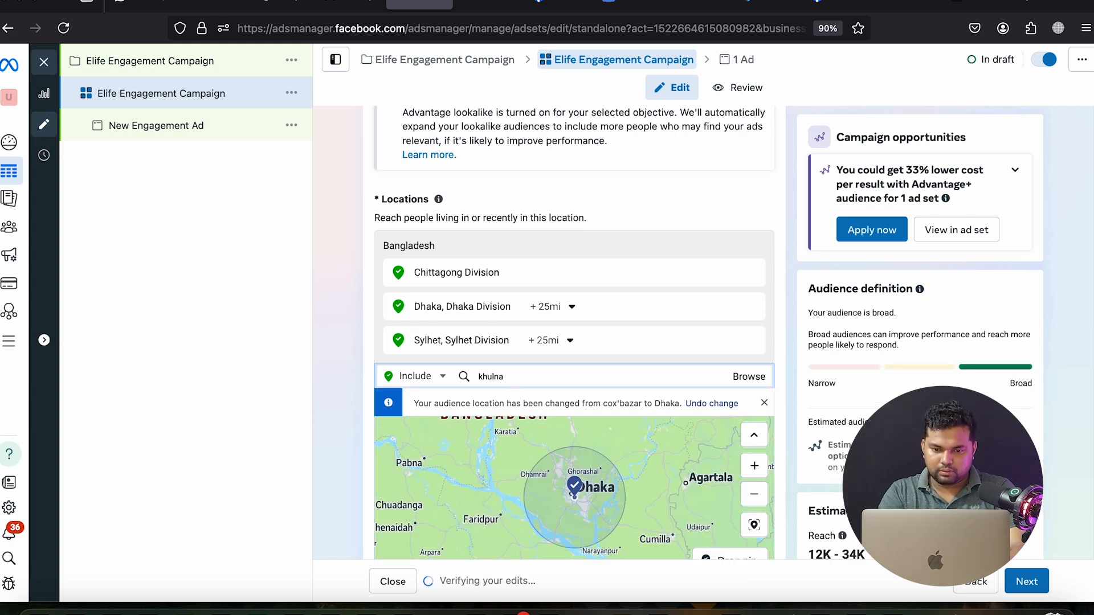
{"action": "type", "text": "lna"}
{"action": "left_click", "coordinate": [497, 405]}
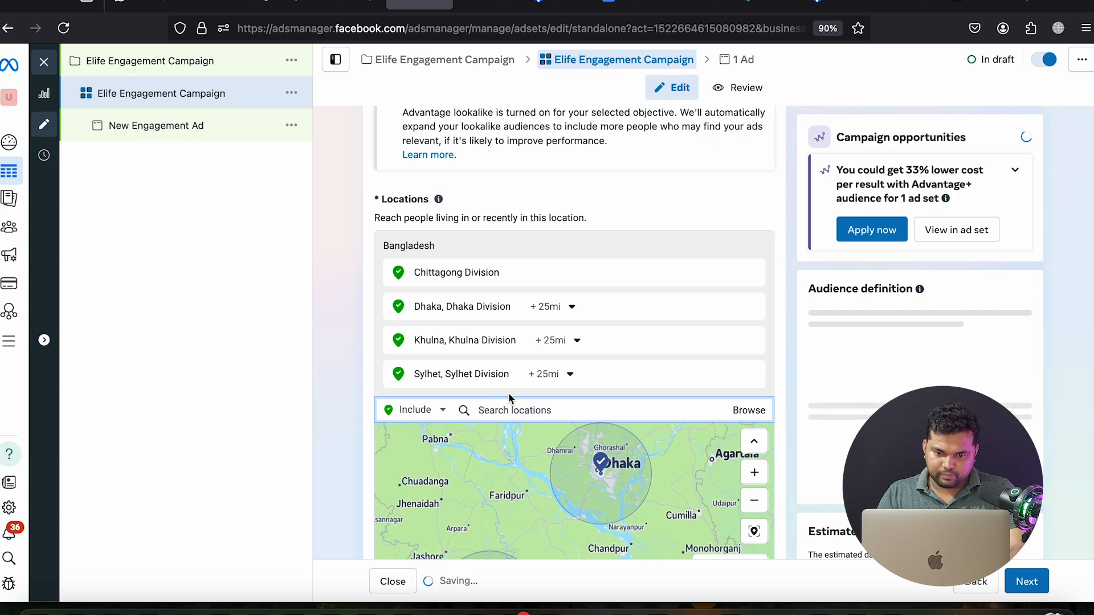
{"action": "type", "text": "gazipur"}
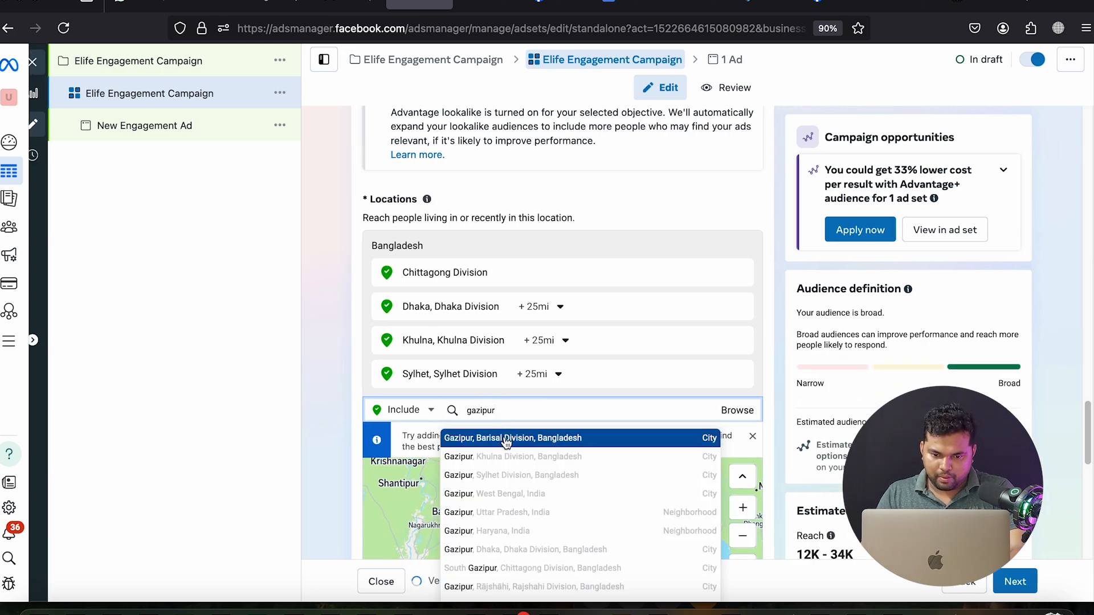
{"action": "left_click", "coordinate": [505, 439]}
Add Kisorgonj as a target location
{"action": "left_click", "coordinate": [358, 7]}
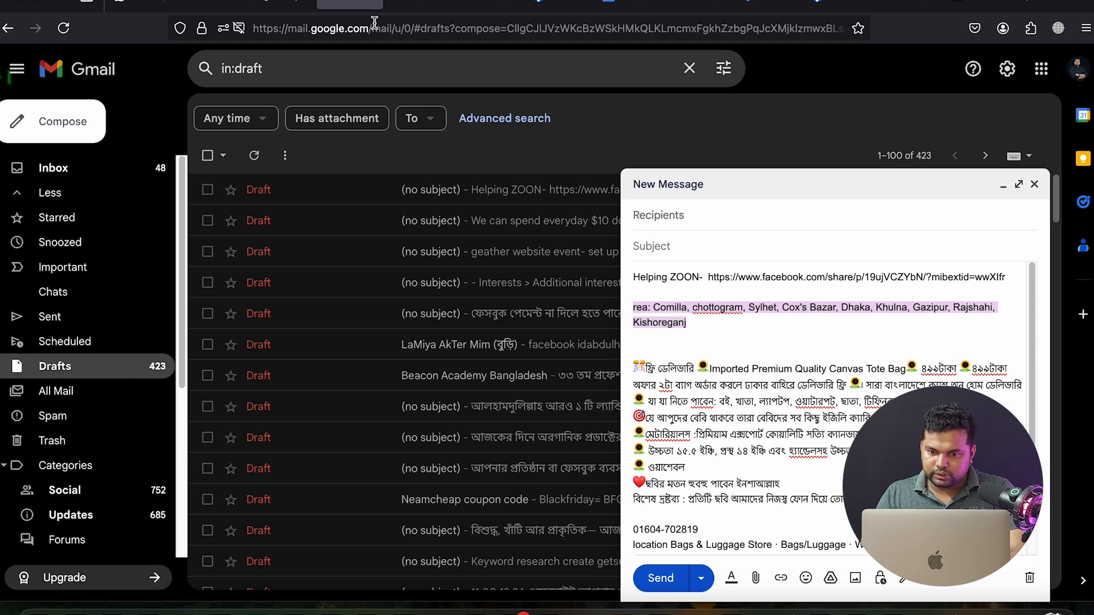
{"action": "left_click", "coordinate": [421, 7]}
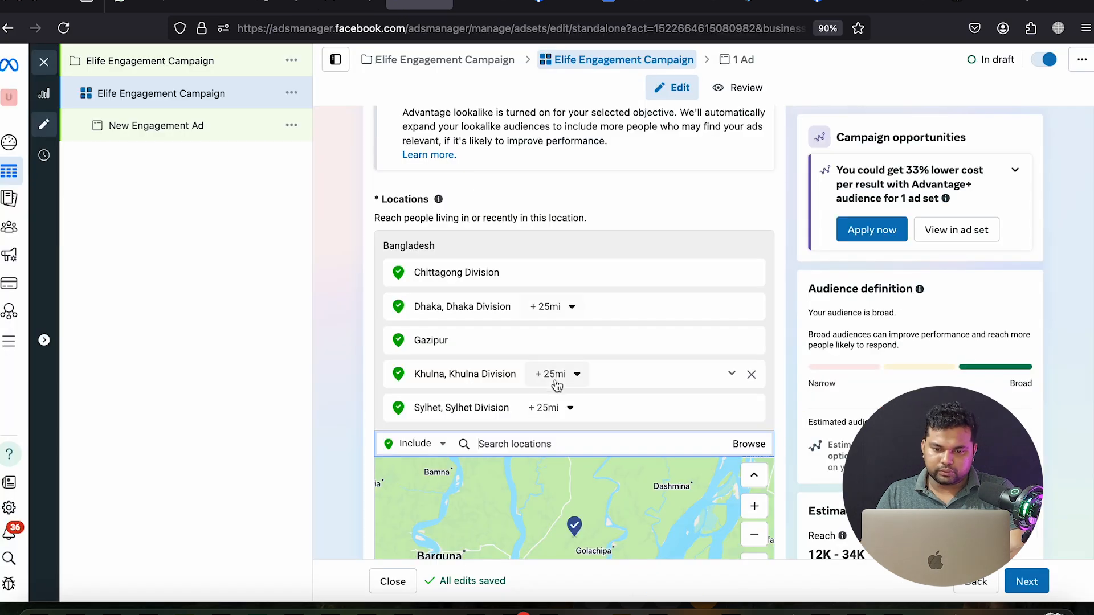
{"action": "type", "text": "ki"}
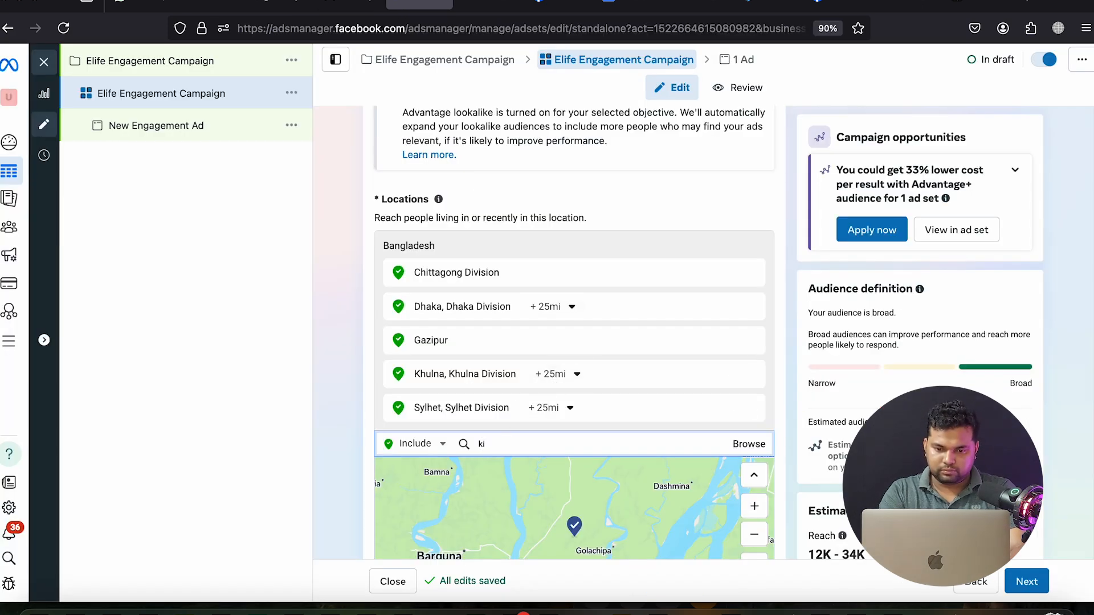
{"action": "type", "text": "sorgon"}
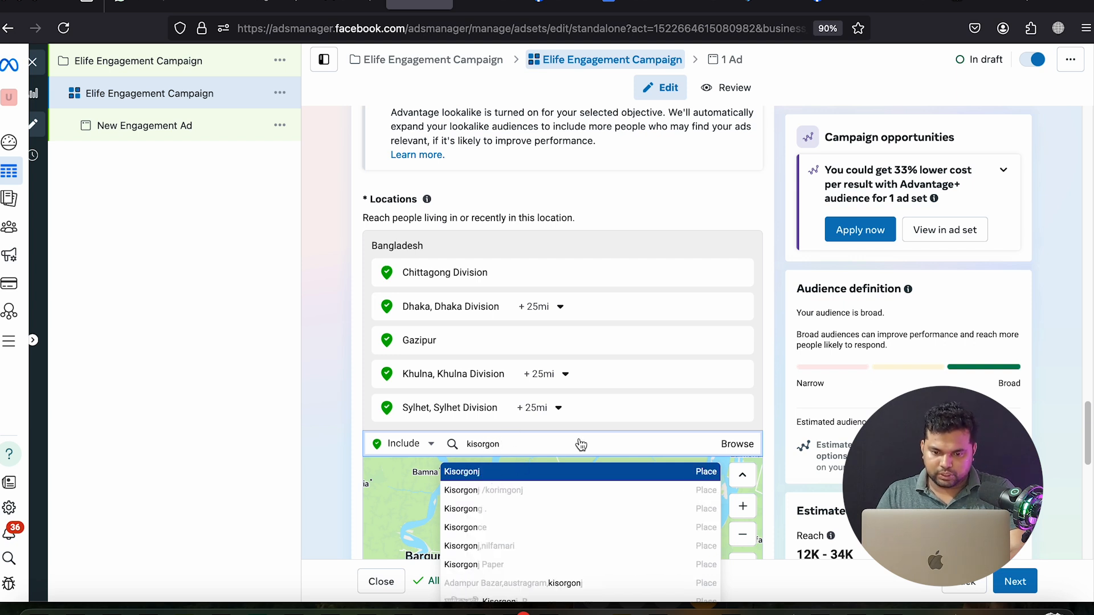
{"action": "left_click", "coordinate": [519, 471]}
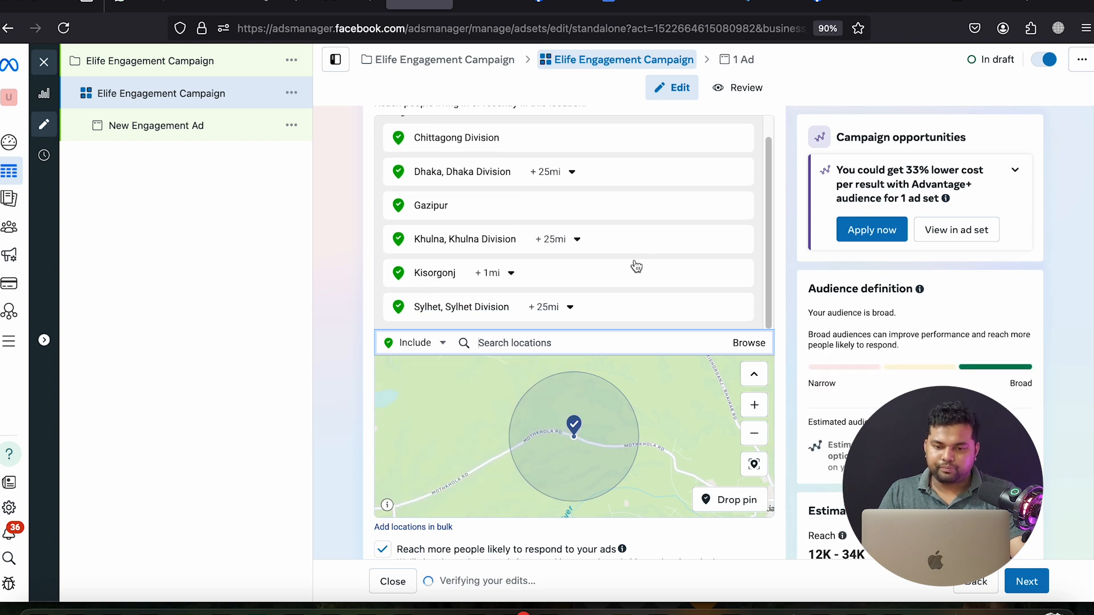
Set Kisorgonj's location radius to 9 miles, then scroll to the Age and Gender fields
{"action": "scroll", "coordinate": [650, 259], "scroll_direction": "up", "scroll_amount": 1}
{"action": "left_click", "coordinate": [495, 284]}
{"action": "left_click_drag", "start_coordinate": [482, 327], "coordinate": [492, 330]}
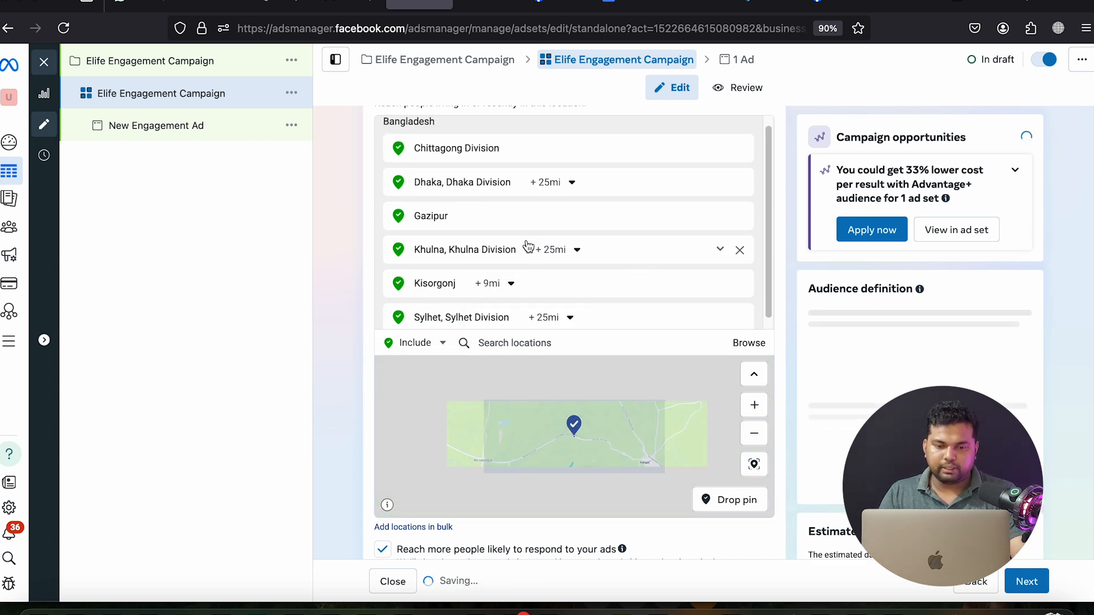
{"action": "scroll", "coordinate": [532, 239], "scroll_direction": "up", "scroll_amount": 1}
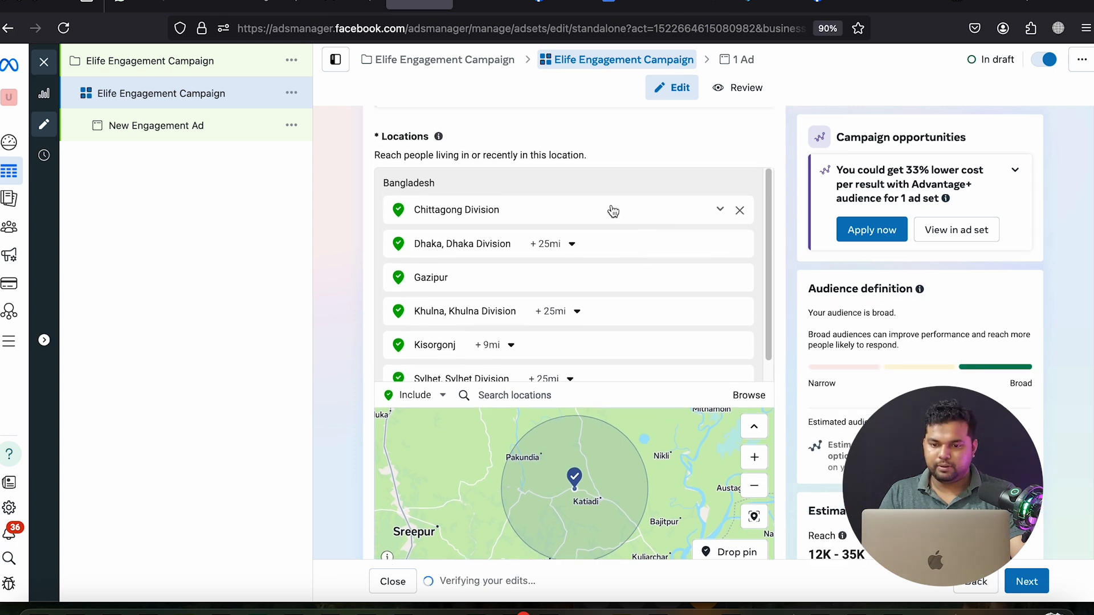
{"action": "scroll", "coordinate": [818, 265], "scroll_direction": "down", "scroll_amount": 5}
{"action": "scroll", "coordinate": [564, 285], "scroll_direction": "down", "scroll_amount": 2}
{"action": "scroll", "coordinate": [450, 274], "scroll_direction": "up", "scroll_amount": 2}
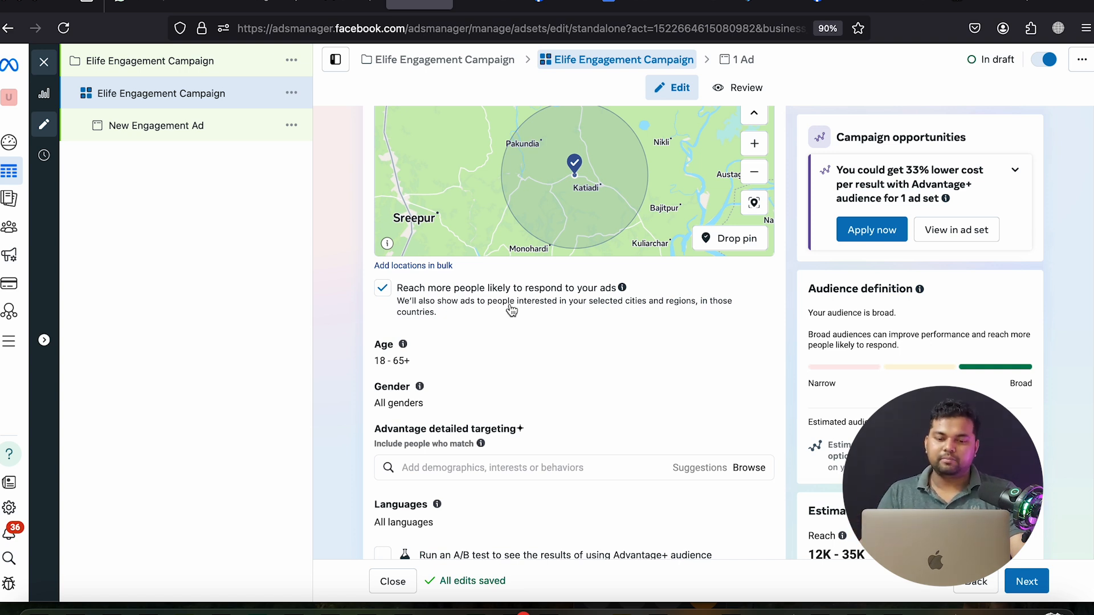
Set the audience age range to 20–45
{"action": "left_click", "coordinate": [738, 353]}
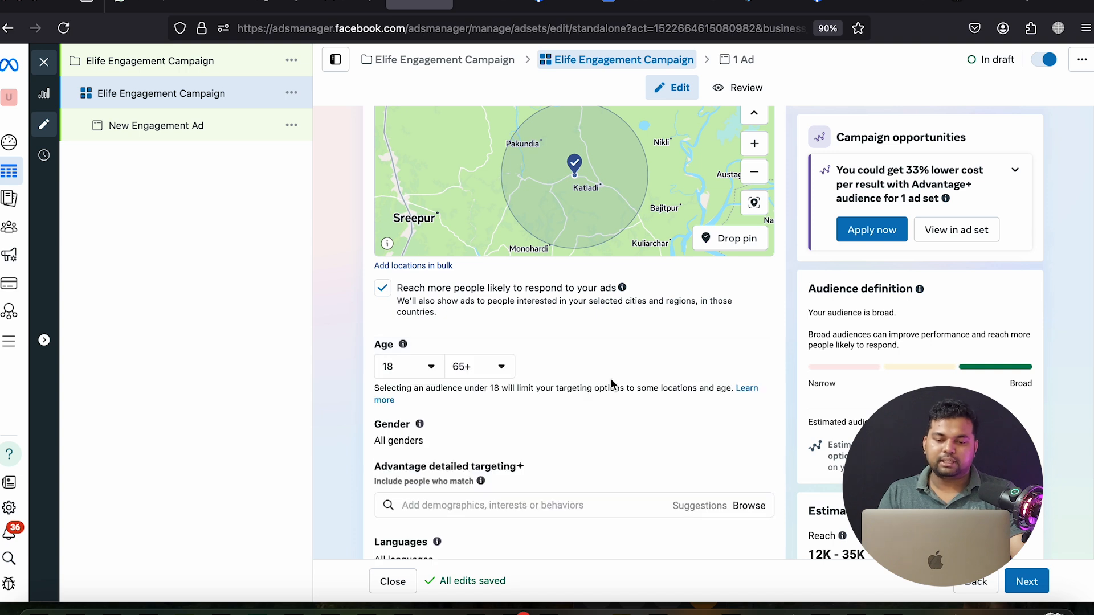
{"action": "left_click", "coordinate": [412, 373]}
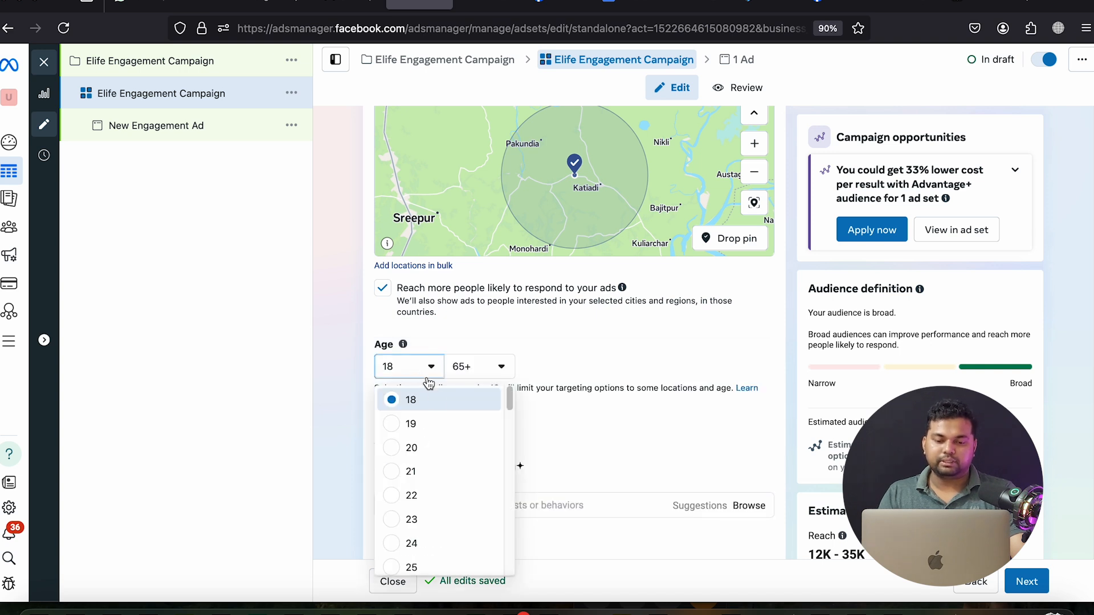
{"action": "left_click", "coordinate": [431, 448]}
{"action": "left_click", "coordinate": [481, 367]}
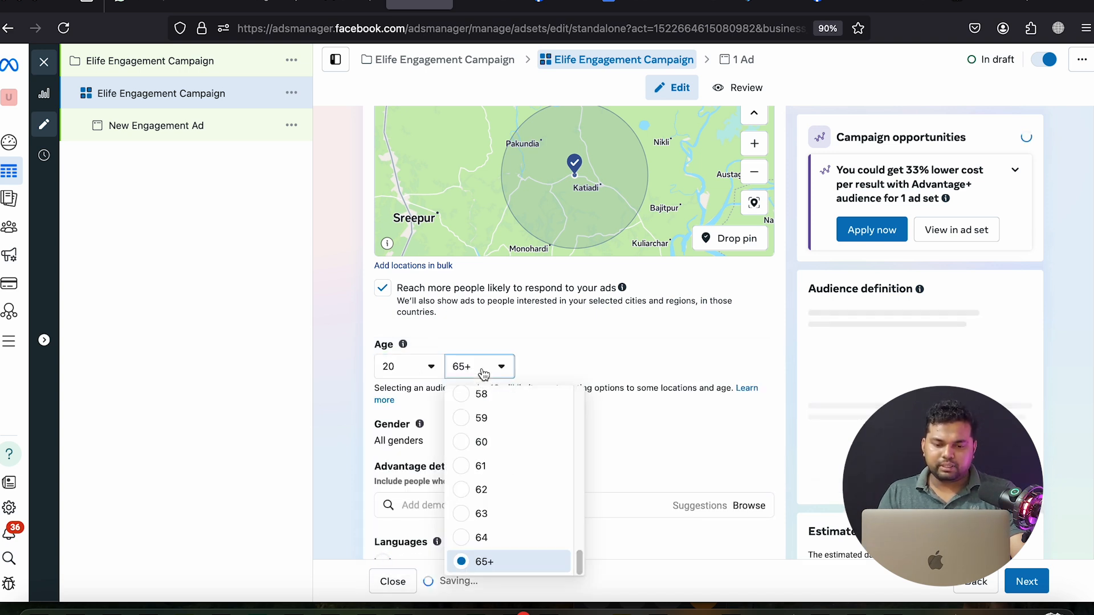
{"action": "scroll", "coordinate": [511, 493], "scroll_direction": "up", "scroll_amount": 1}
{"action": "scroll", "coordinate": [511, 493], "scroll_direction": "up", "scroll_amount": 2}
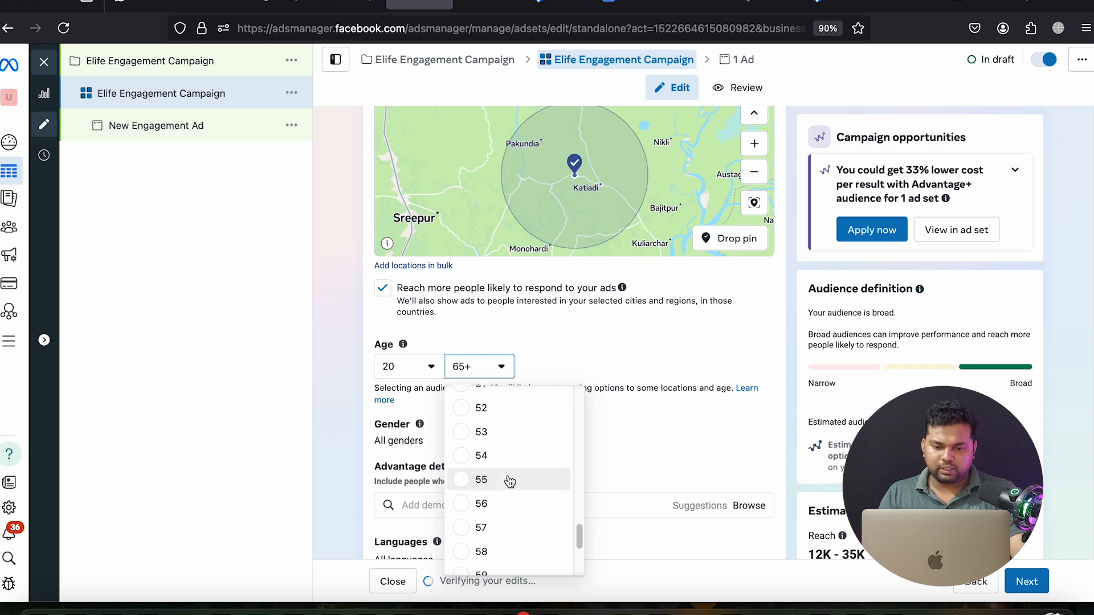
{"action": "scroll", "coordinate": [510, 481], "scroll_direction": "up", "scroll_amount": 2}
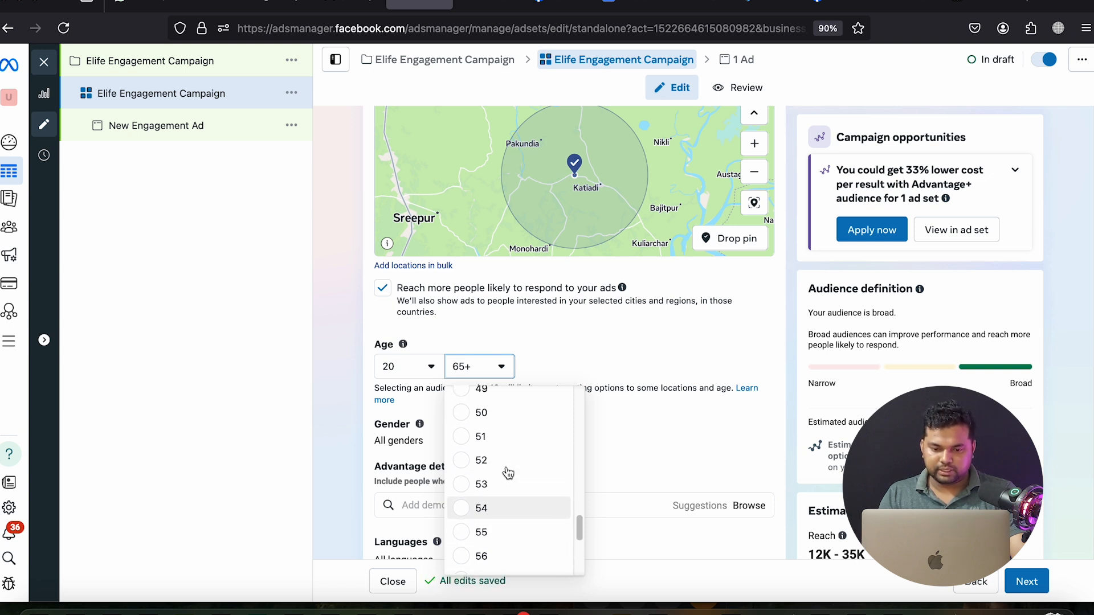
{"action": "scroll", "coordinate": [509, 468], "scroll_direction": "up", "scroll_amount": 2}
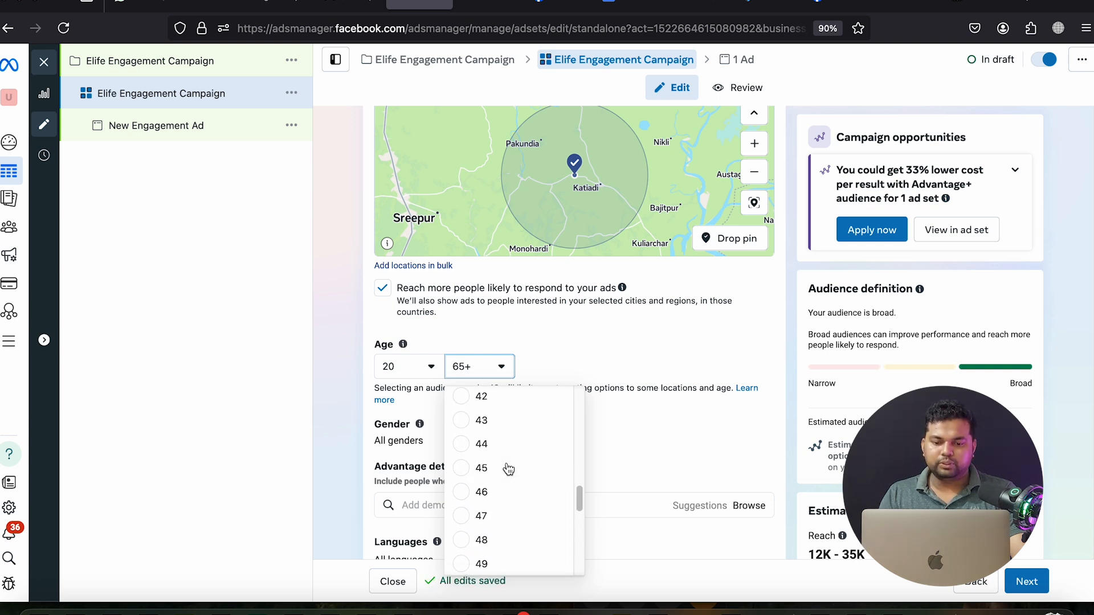
{"action": "scroll", "coordinate": [509, 469], "scroll_direction": "up", "scroll_amount": 1}
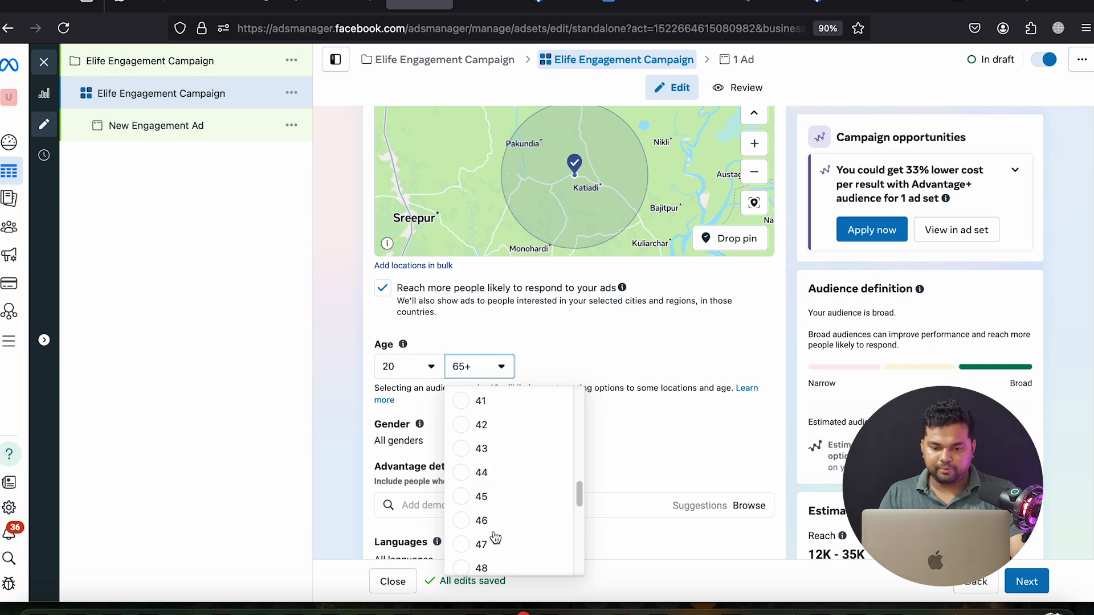
{"action": "left_click", "coordinate": [495, 496]}
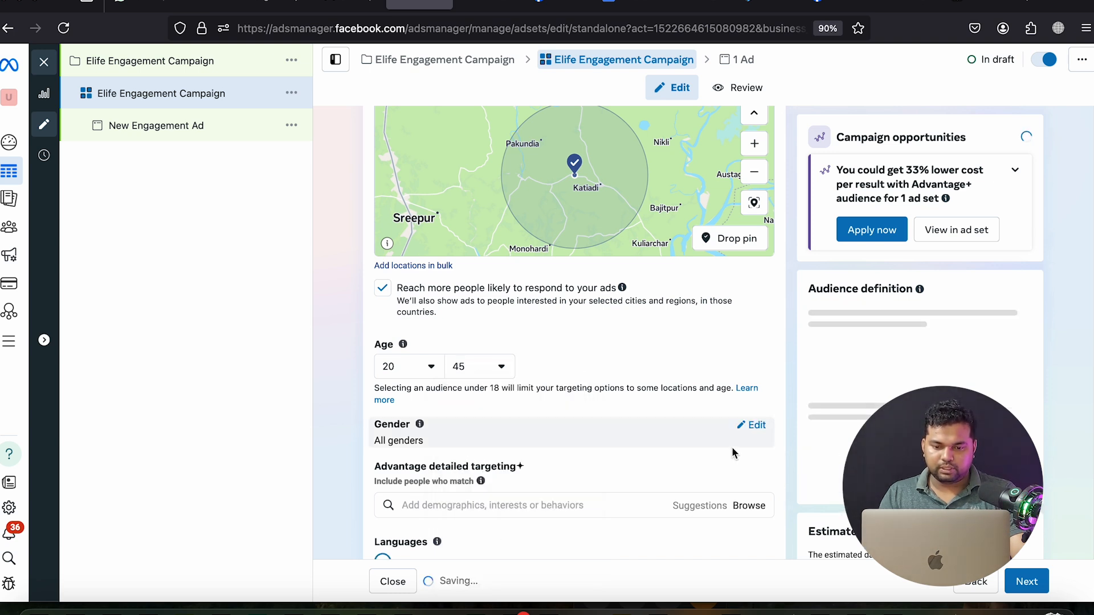
Restrict the audience gender to Women
{"action": "left_click", "coordinate": [752, 426]}
{"action": "left_click", "coordinate": [516, 453]}
{"action": "scroll", "coordinate": [516, 454], "scroll_direction": "down", "scroll_amount": 2}
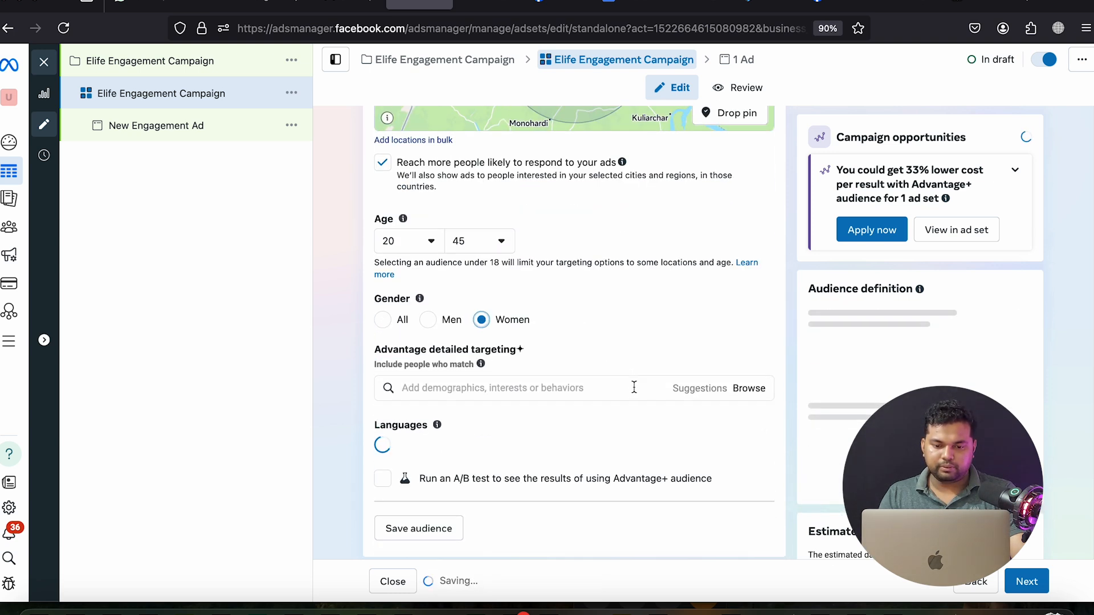
Review the Google Docs targeting notes and select the word Backpack to copy
{"action": "left_click", "coordinate": [623, 6]}
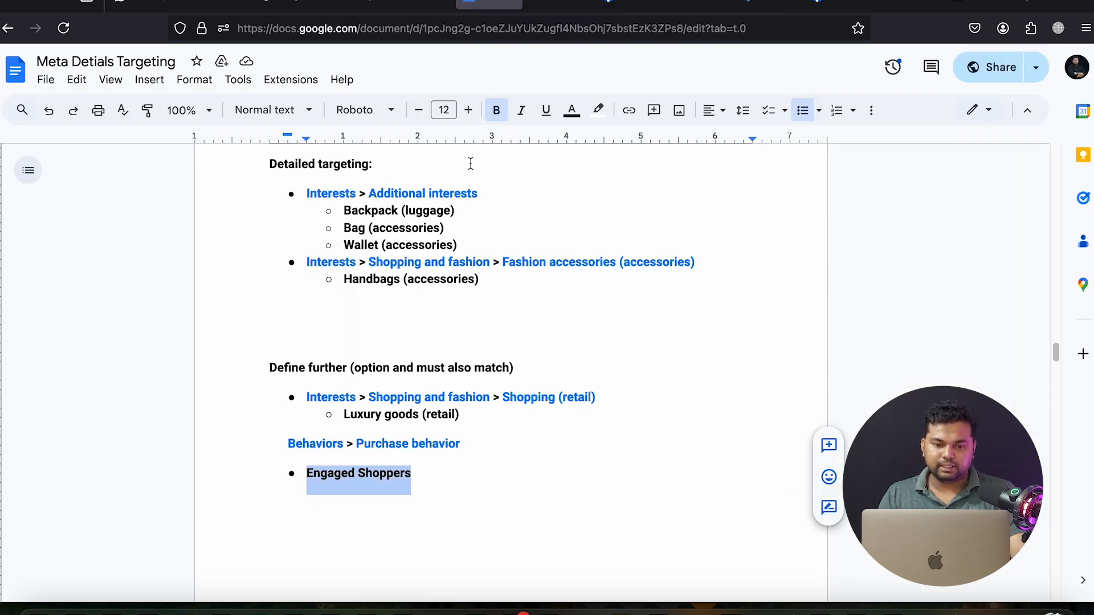
{"action": "scroll", "coordinate": [492, 408], "scroll_direction": "up", "scroll_amount": 4}
{"action": "scroll", "coordinate": [491, 410], "scroll_direction": "down", "scroll_amount": 1}
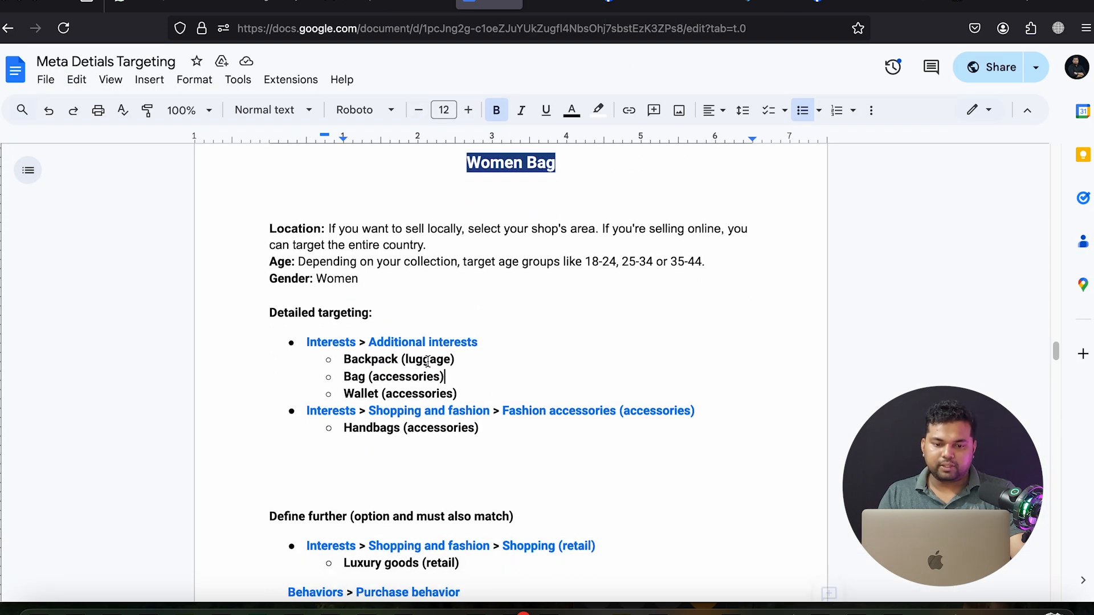
{"action": "key", "text": "ctrl+shift+Tab"}
{"action": "scroll", "coordinate": [497, 313], "scroll_direction": "down", "scroll_amount": 1}
{"action": "left_click", "coordinate": [490, 7]}
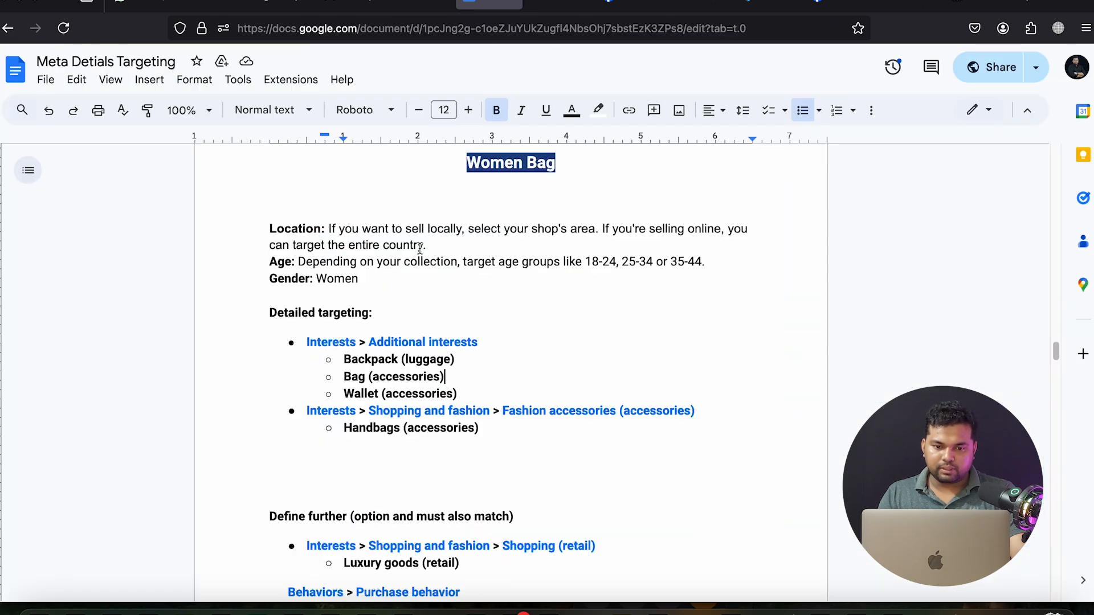
{"action": "double_click", "coordinate": [365, 361]}
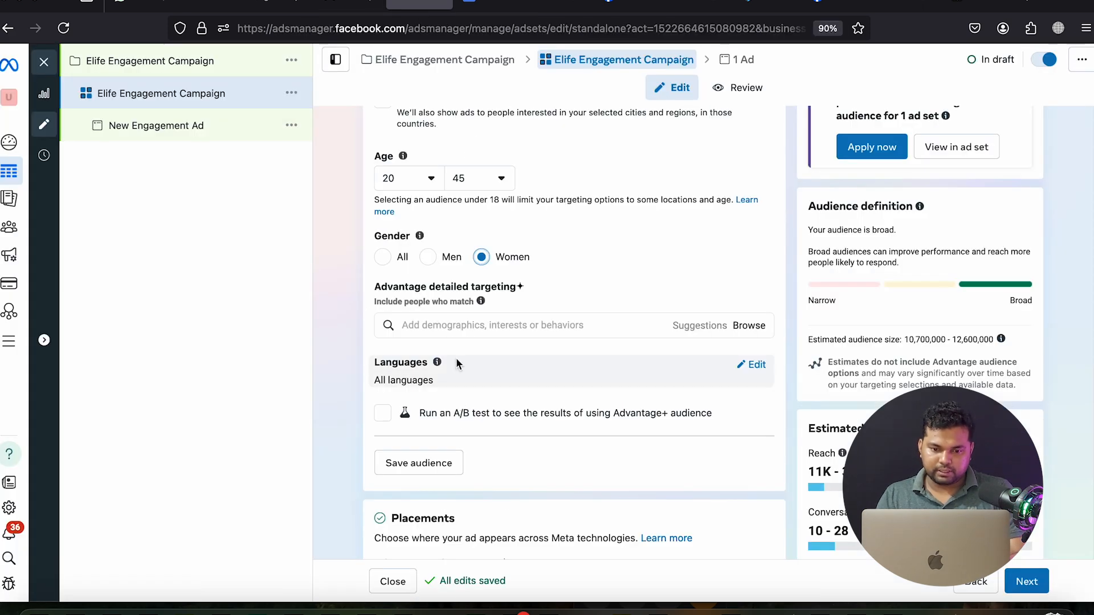
Search the Backpack interest and add Bag (accessories) copied from the notes
{"action": "left_click", "coordinate": [441, 328]}
{"action": "type", "text": "Backpack"}
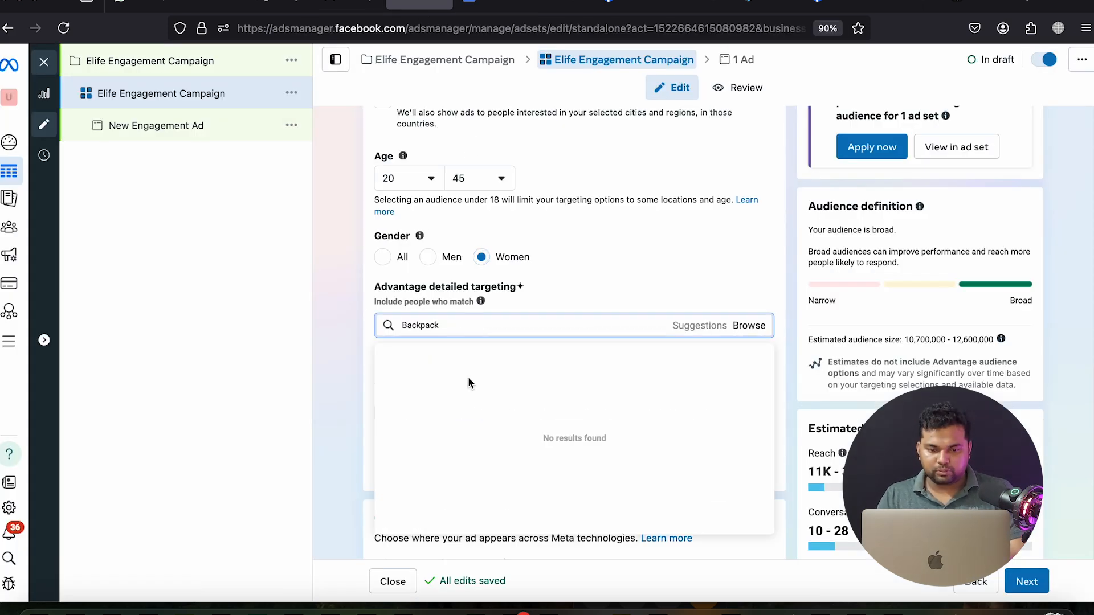
{"action": "left_click", "coordinate": [491, 6]}
{"action": "double_click", "coordinate": [360, 376]}
{"action": "key", "text": "super+c"}
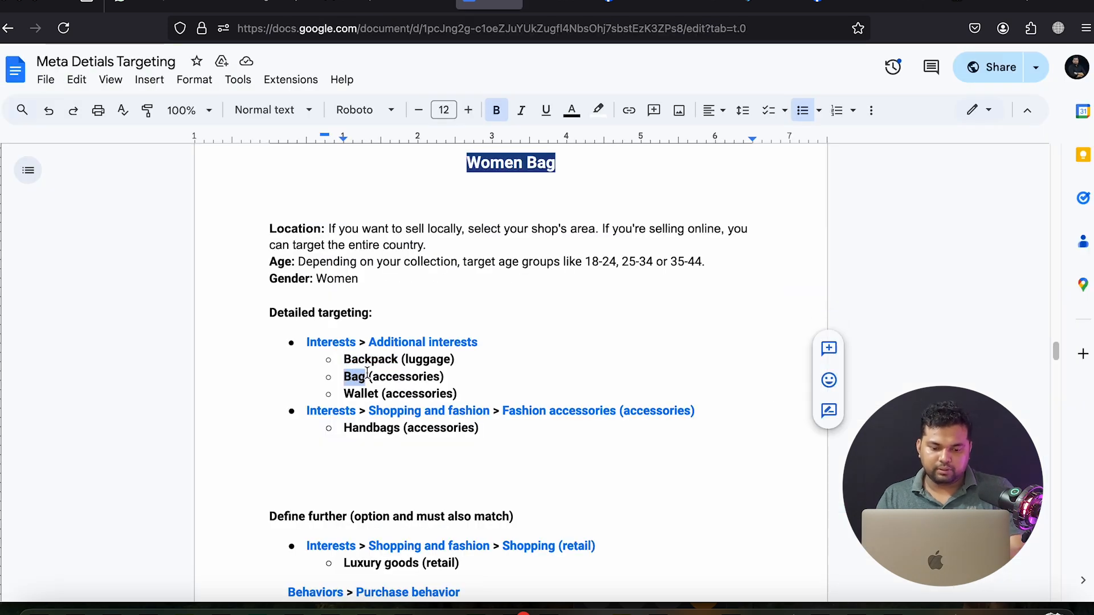
{"action": "left_click", "coordinate": [419, 7]}
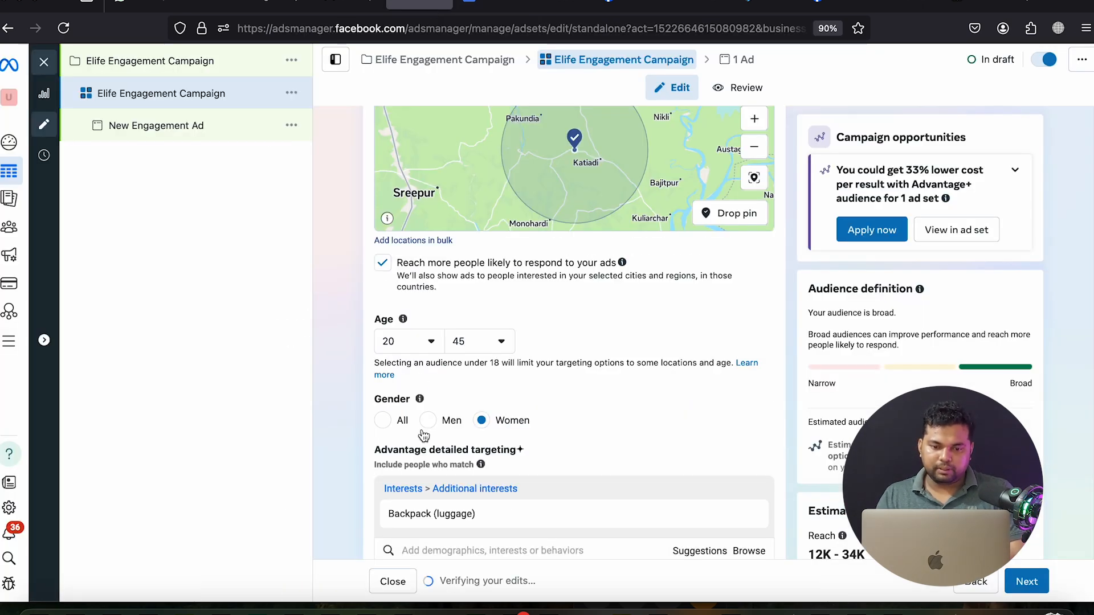
{"action": "scroll", "coordinate": [688, 342], "scroll_direction": "down", "scroll_amount": 4}
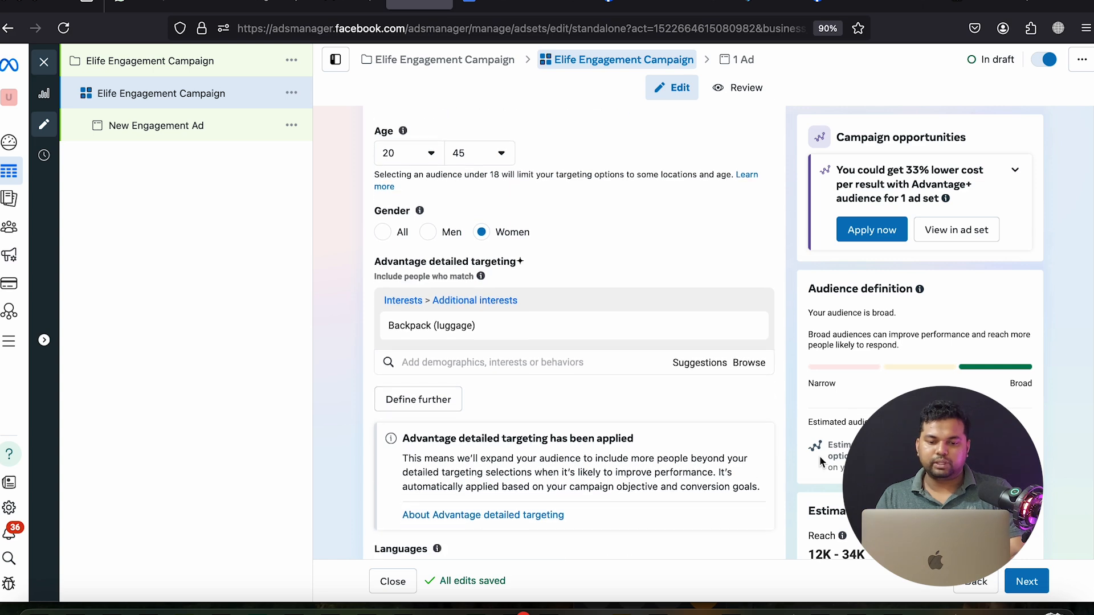
{"action": "key", "text": "super+v"}
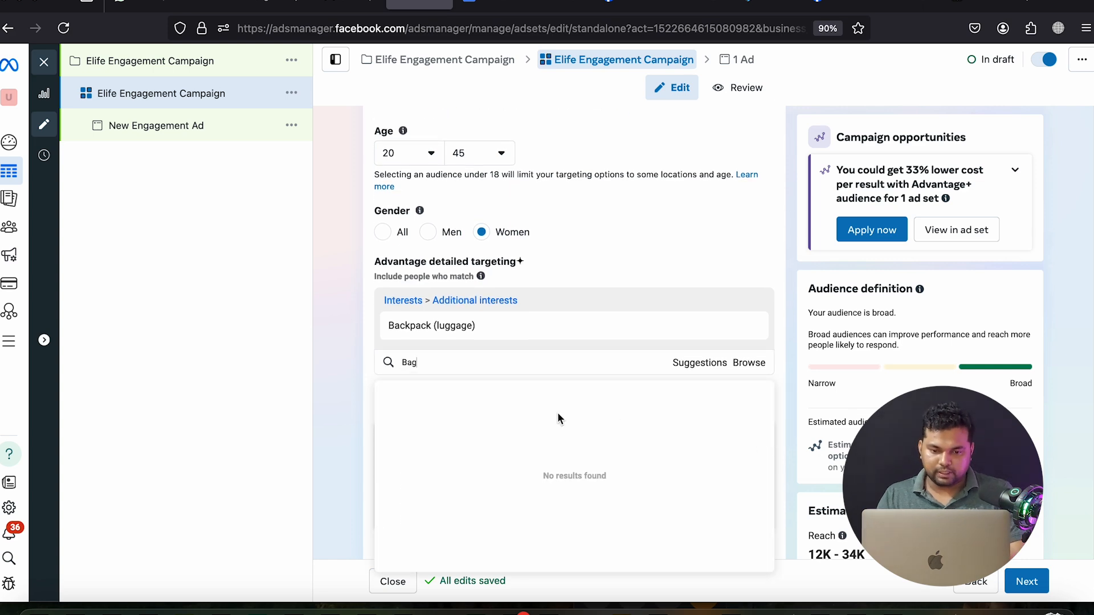
{"action": "left_click", "coordinate": [534, 423]}
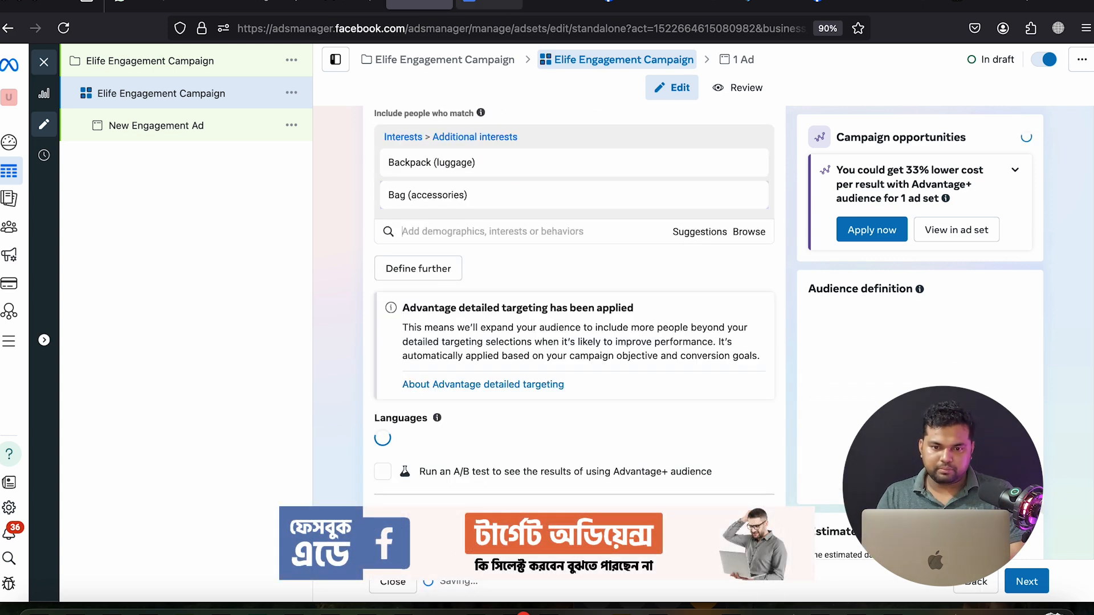
Add the Wallet (accessories) interest copied from the notes
{"action": "left_click", "coordinate": [484, 5]}
{"action": "double_click", "coordinate": [359, 394]}
{"action": "key", "text": "ctrl+c"}
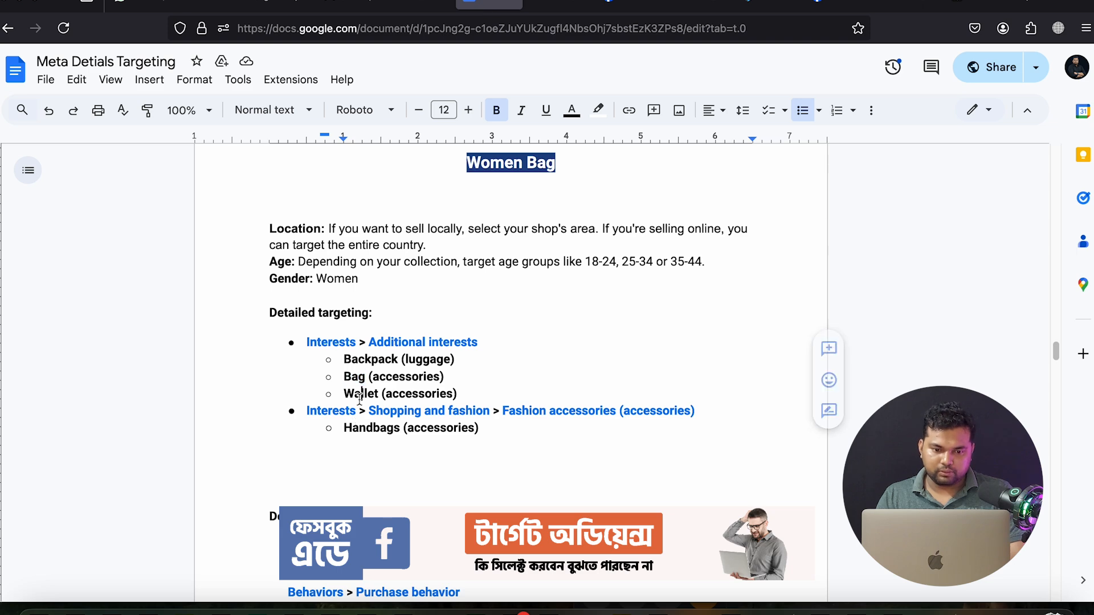
{"action": "left_click", "coordinate": [426, 8]}
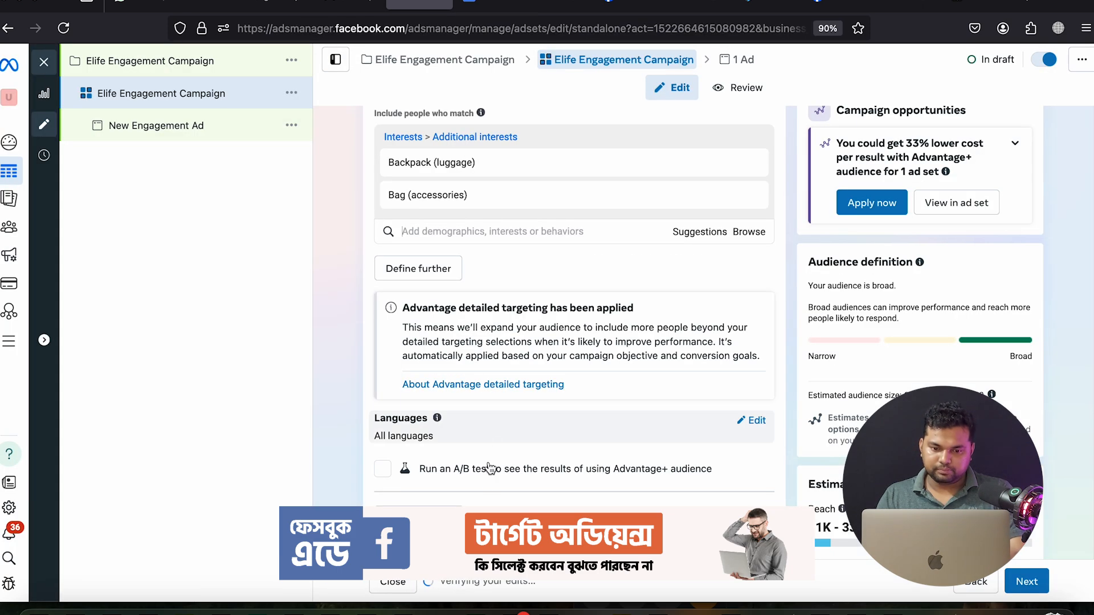
{"action": "left_click", "coordinate": [438, 230]}
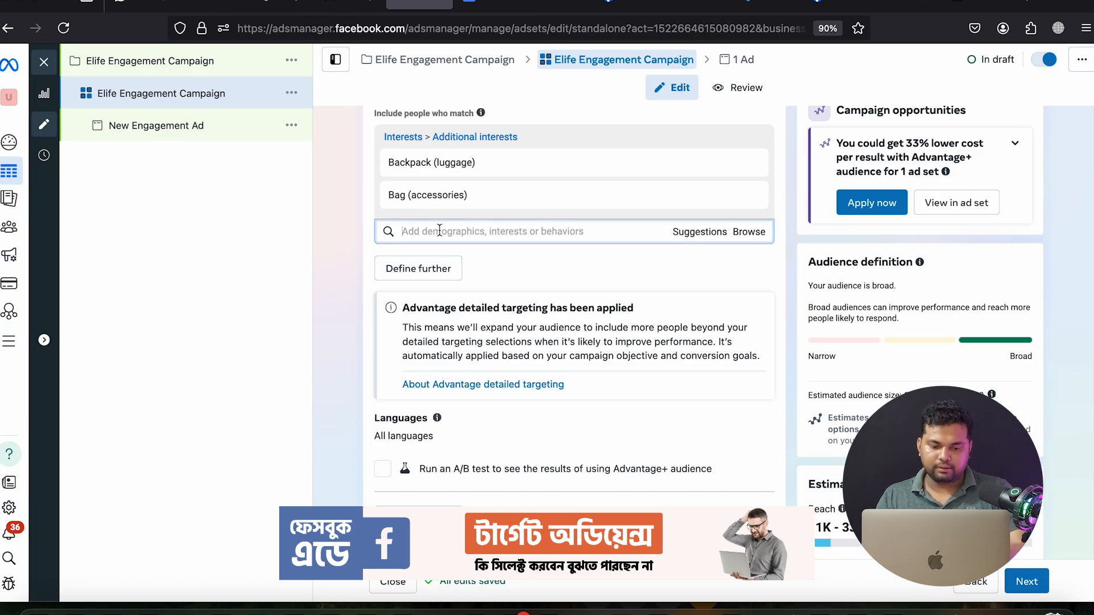
{"action": "key", "text": "ctrl+v"}
{"action": "left_click", "coordinate": [466, 294]}
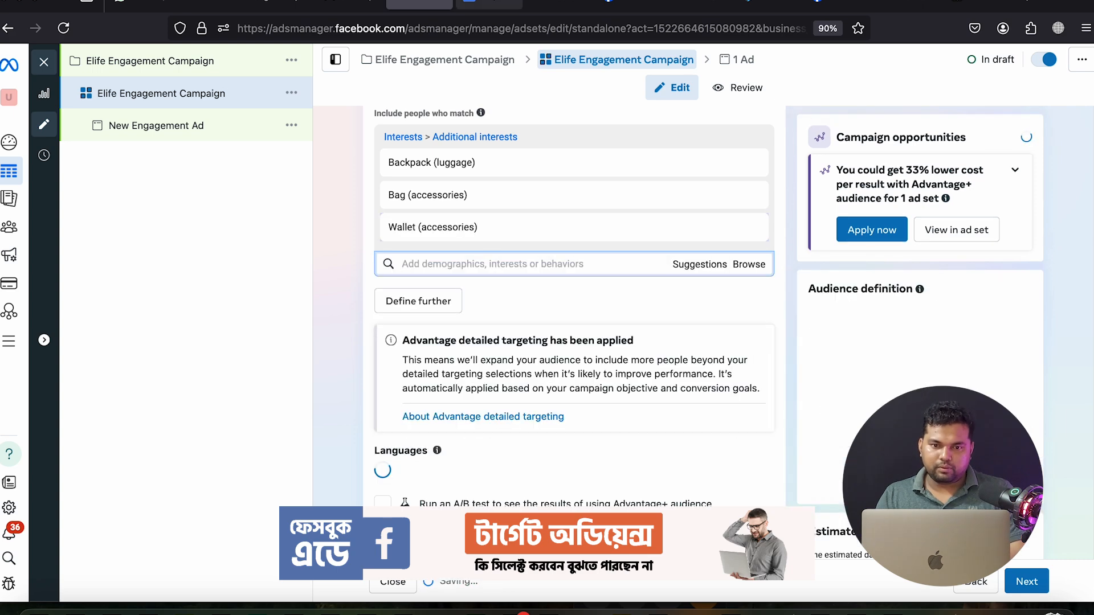
Add the Handbags (accessories) interest copied from the notes
{"action": "left_click", "coordinate": [483, 8]}
{"action": "left_click_drag", "start_coordinate": [400, 349], "coordinate": [343, 353]}
{"action": "key", "text": "ctrl+c"}
{"action": "left_click", "coordinate": [421, 8]}
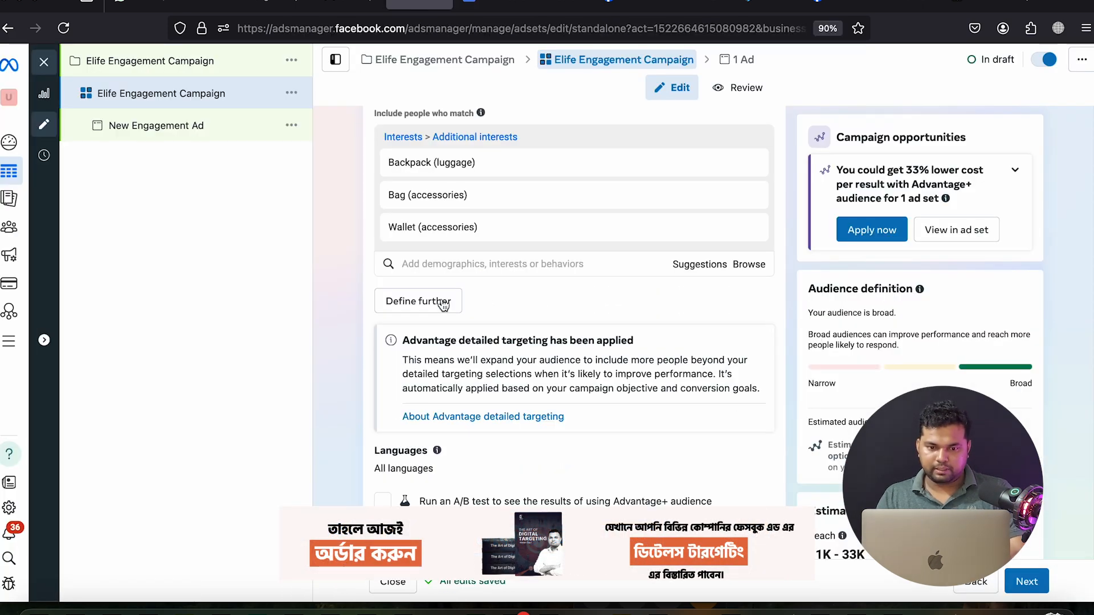
{"action": "left_click", "coordinate": [439, 263]}
{"action": "key", "text": "ctrl+v"}
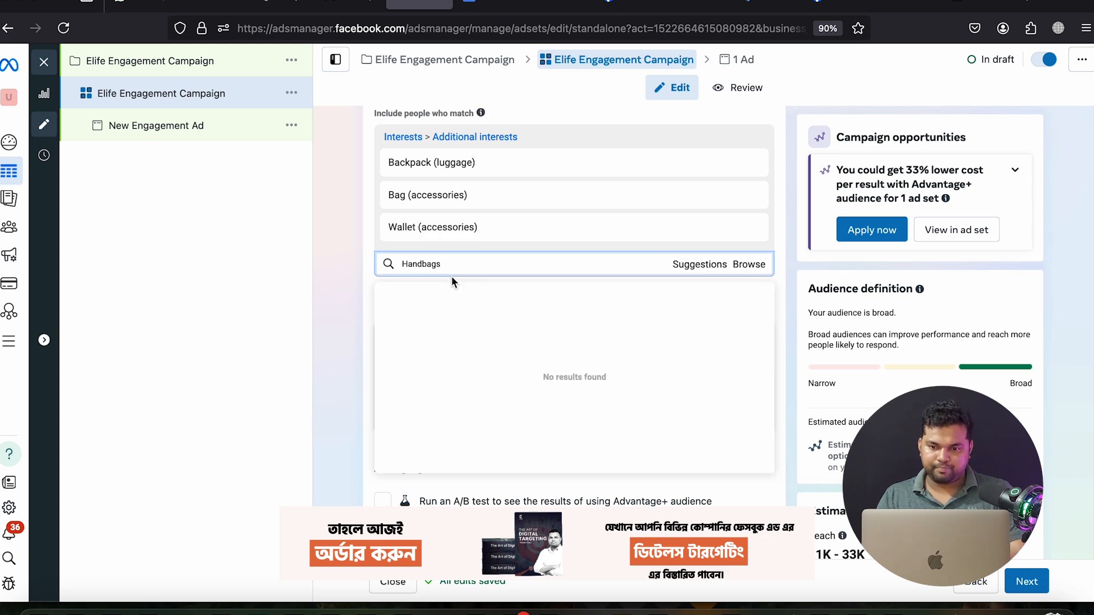
{"action": "left_click", "coordinate": [447, 325]}
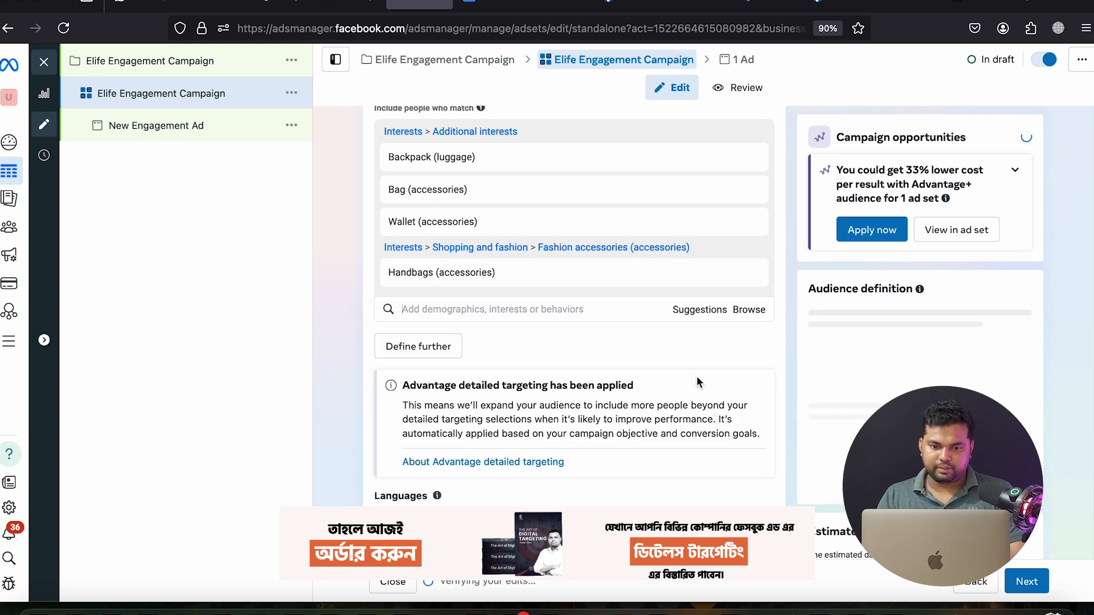
{"action": "scroll", "coordinate": [696, 375], "scroll_direction": "down", "scroll_amount": 4}
{"action": "scroll", "coordinate": [698, 374], "scroll_direction": "up", "scroll_amount": 3}
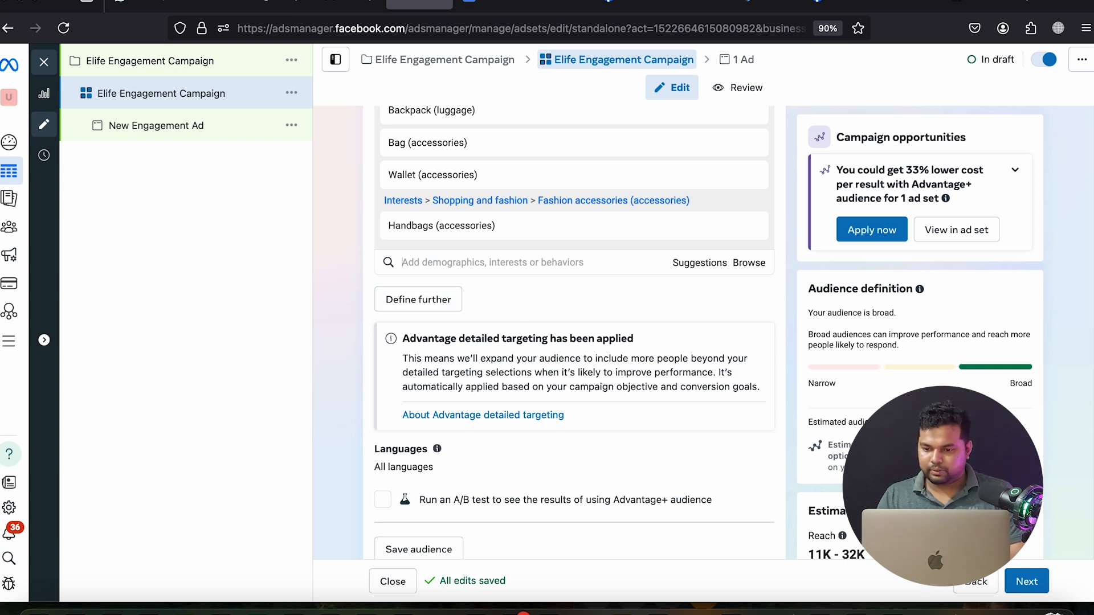
Add Engaged Shoppers (Behaviors), pasted from the notes, as a 'must also match' condition
{"action": "left_click", "coordinate": [450, 298]}
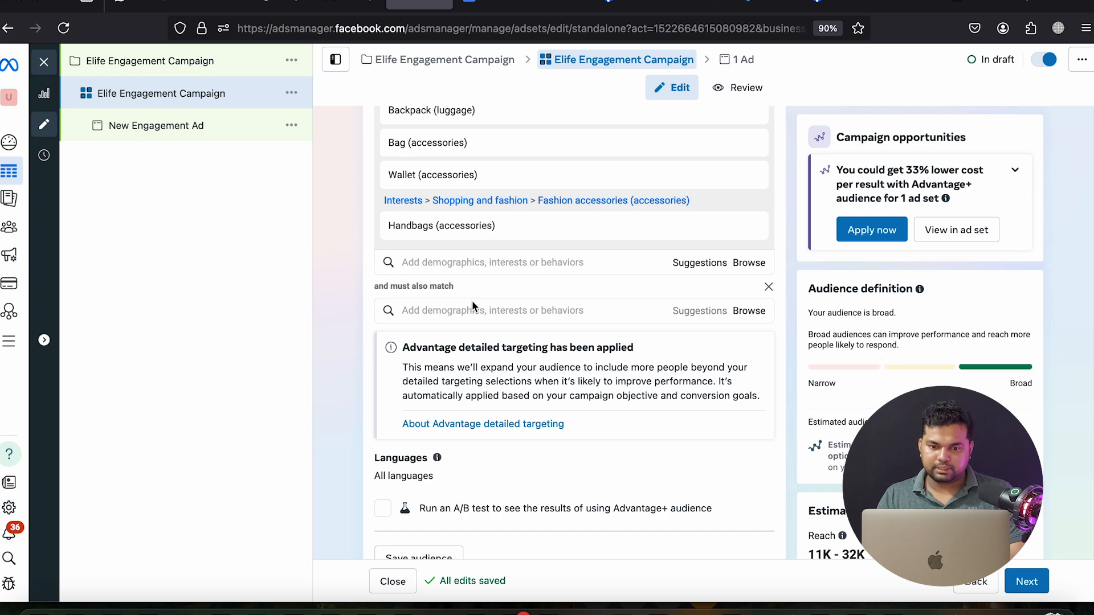
{"action": "type", "text": "e"}
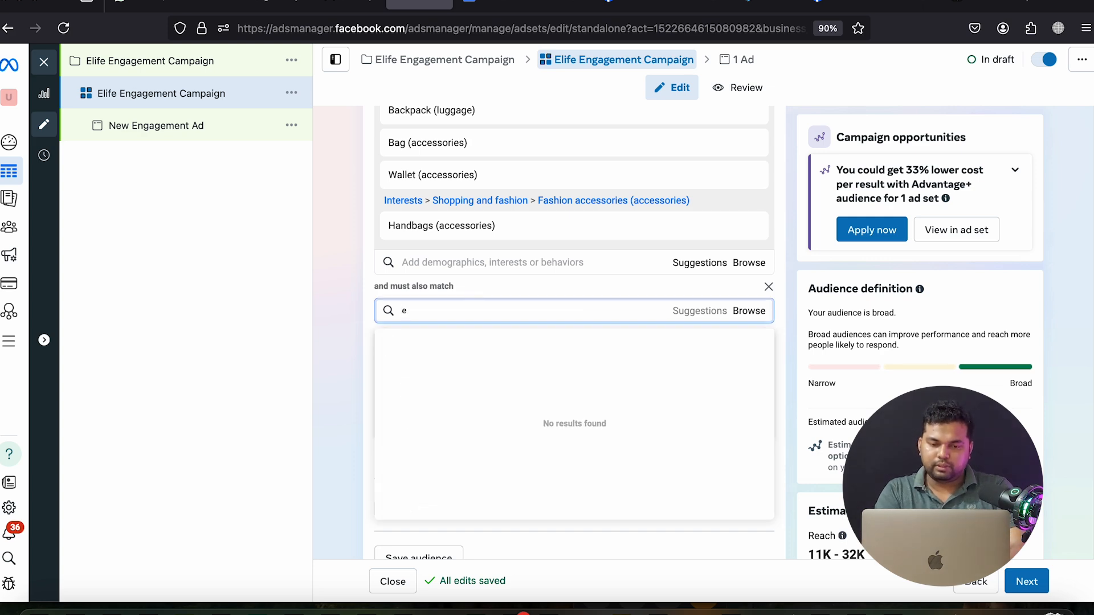
{"action": "type", "text": "nga"}
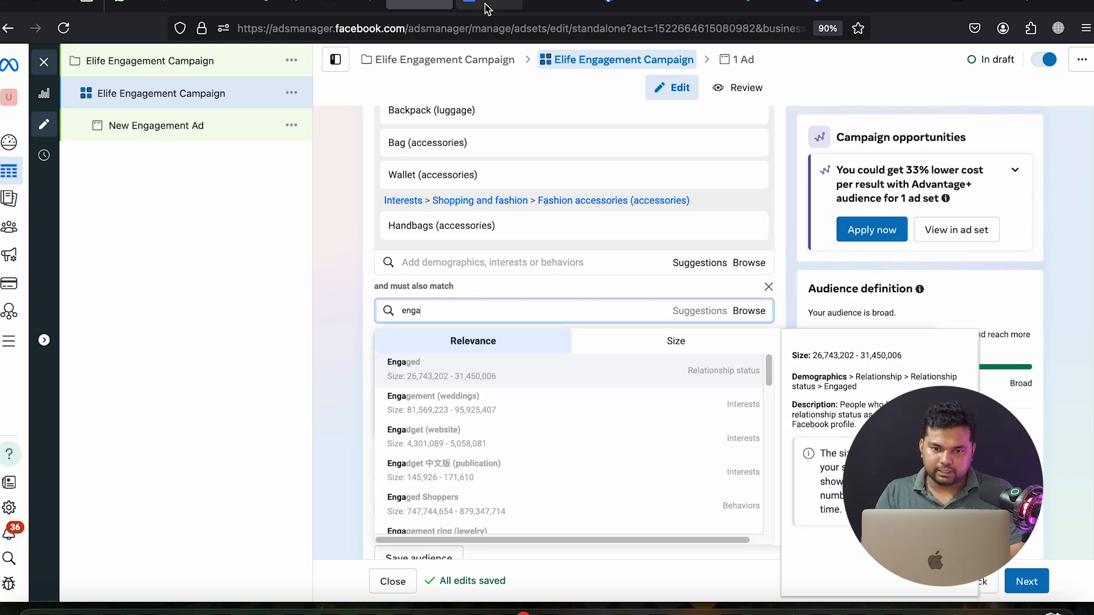
{"action": "left_click", "coordinate": [484, 5]}
{"action": "scroll", "coordinate": [374, 474], "scroll_direction": "down", "scroll_amount": 2}
{"action": "left_click_drag", "start_coordinate": [313, 475], "coordinate": [435, 481]}
{"action": "key", "text": "super+c"}
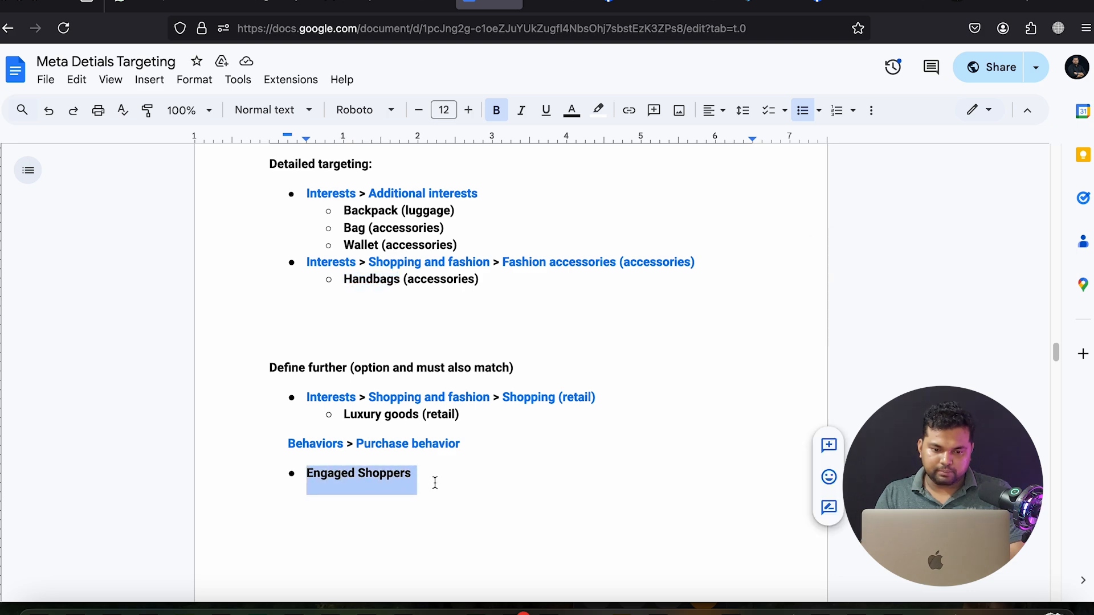
{"action": "left_click", "coordinate": [433, 7]}
{"action": "double_click", "coordinate": [420, 308]}
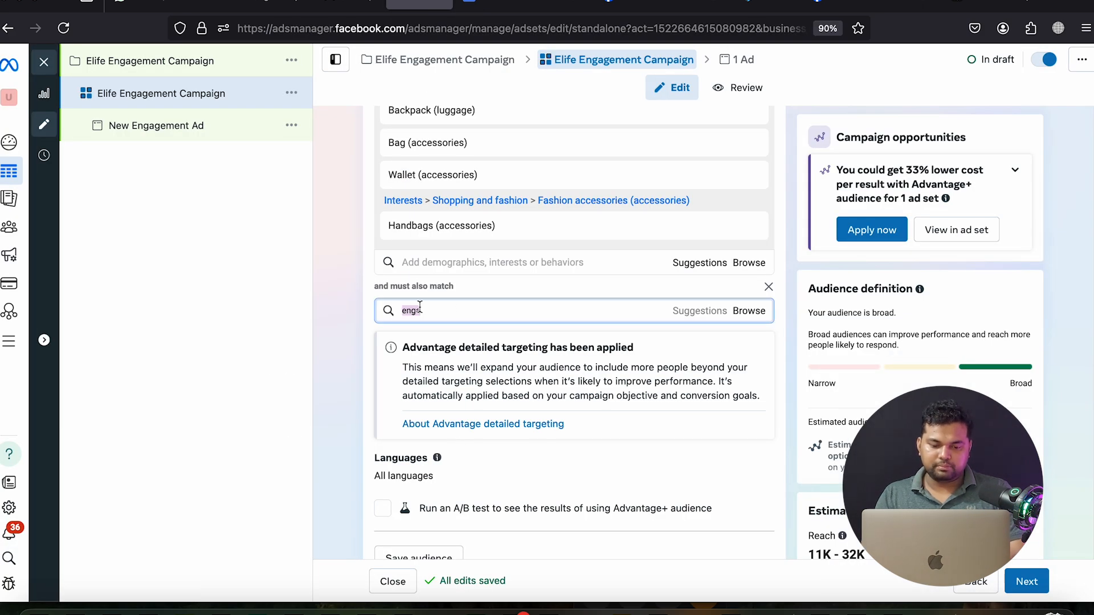
{"action": "key", "text": "super+v"}
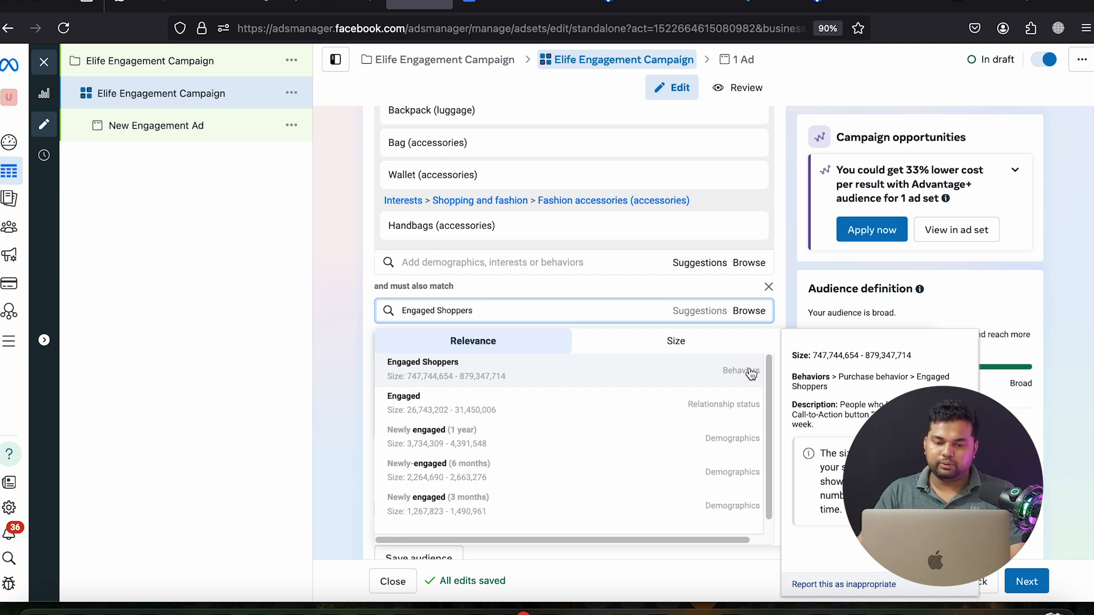
{"action": "left_click", "coordinate": [694, 374]}
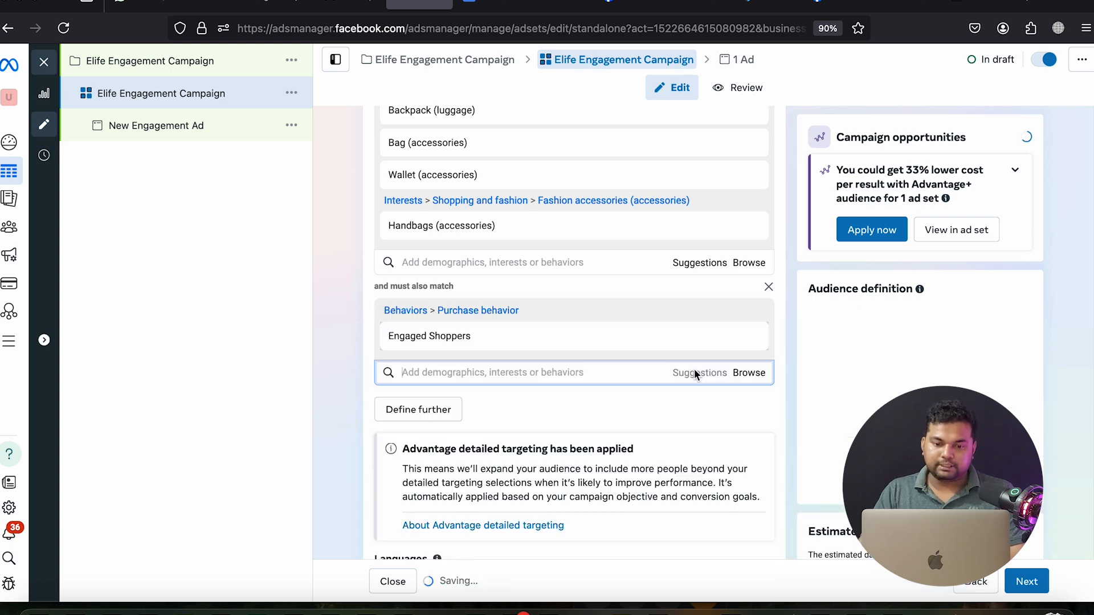
{"action": "scroll", "coordinate": [397, 286], "scroll_direction": "up", "scroll_amount": 3}
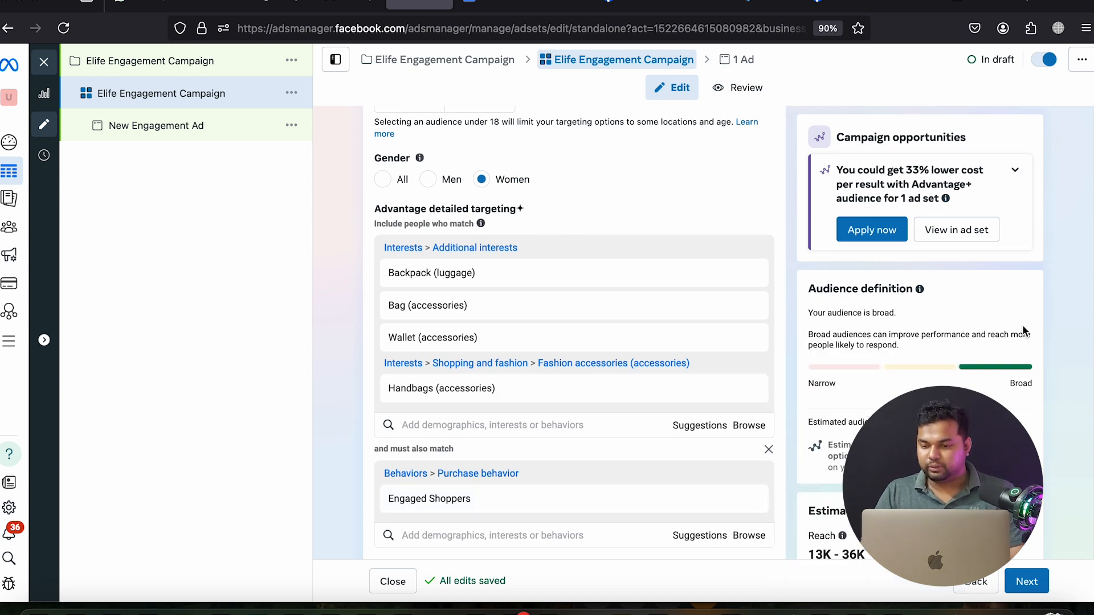
Copy the ad set name and use it as the ad name 'Elife Engagement Campaign'
{"action": "scroll", "coordinate": [1024, 331], "scroll_direction": "down", "scroll_amount": 2}
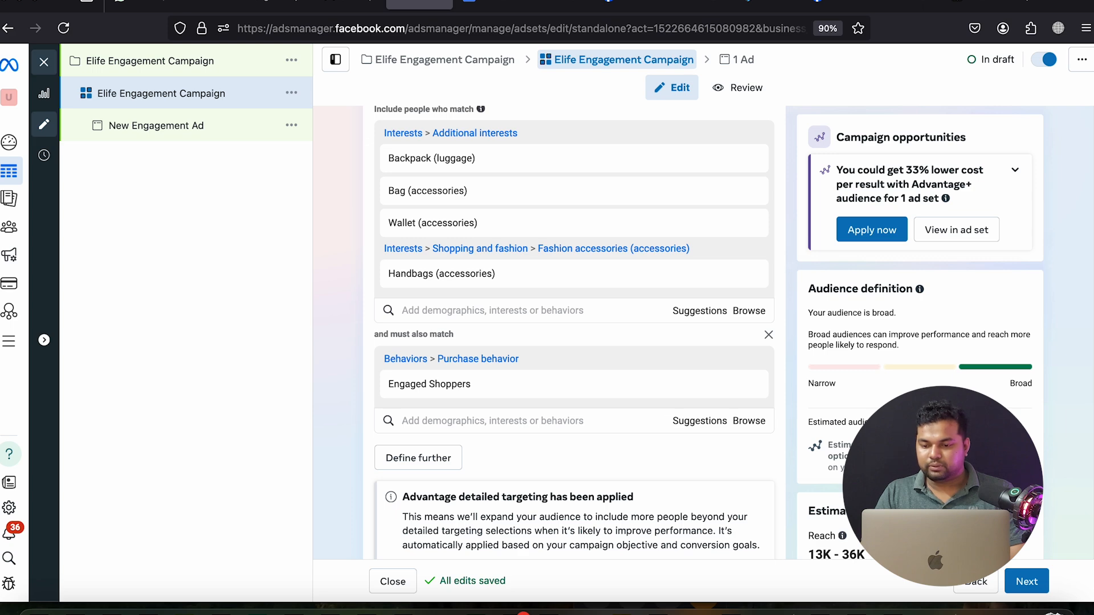
{"action": "scroll", "coordinate": [569, 331], "scroll_direction": "down", "scroll_amount": 2}
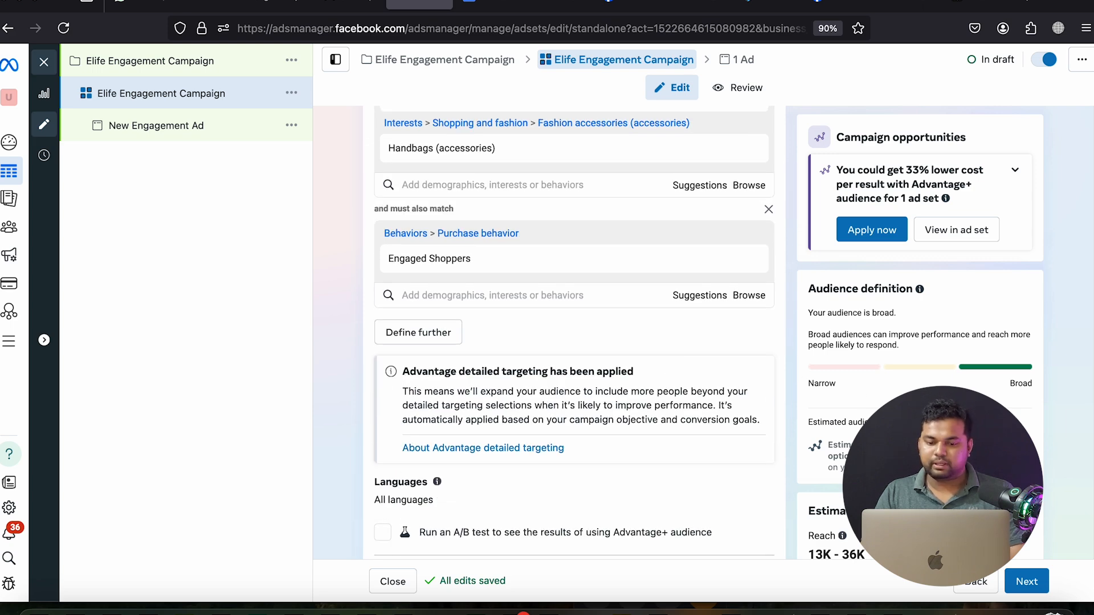
{"action": "scroll", "coordinate": [569, 330], "scroll_direction": "down", "scroll_amount": 3}
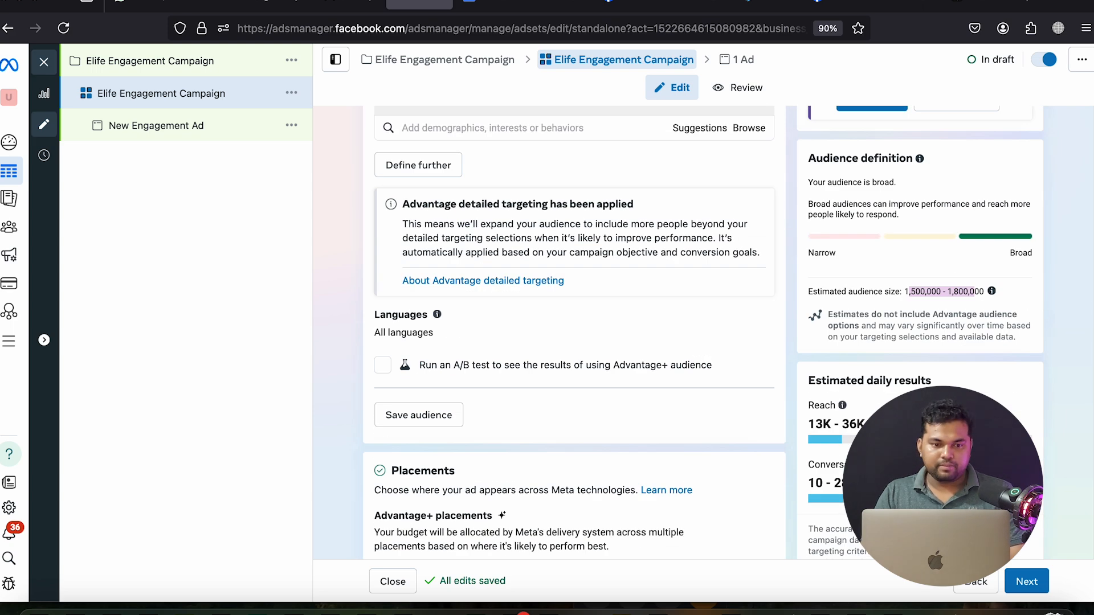
{"action": "scroll", "coordinate": [569, 330], "scroll_direction": "up", "scroll_amount": 10}
{"action": "scroll", "coordinate": [570, 331], "scroll_direction": "up", "scroll_amount": 15}
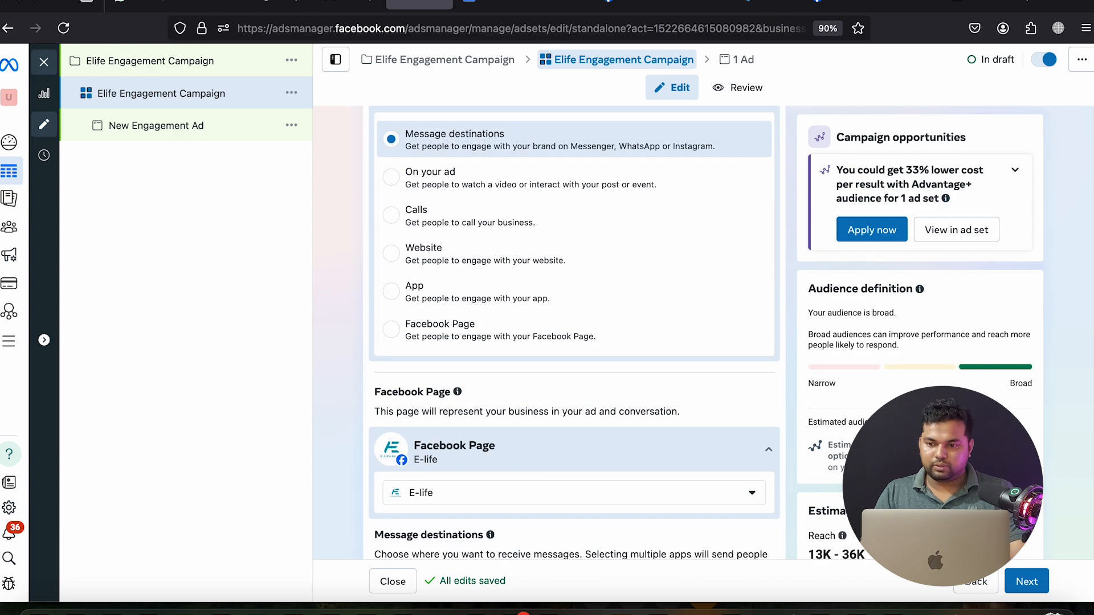
{"action": "scroll", "coordinate": [570, 330], "scroll_direction": "up", "scroll_amount": 3}
{"action": "triple_click", "coordinate": [484, 162]}
{"action": "key", "text": "super+c"}
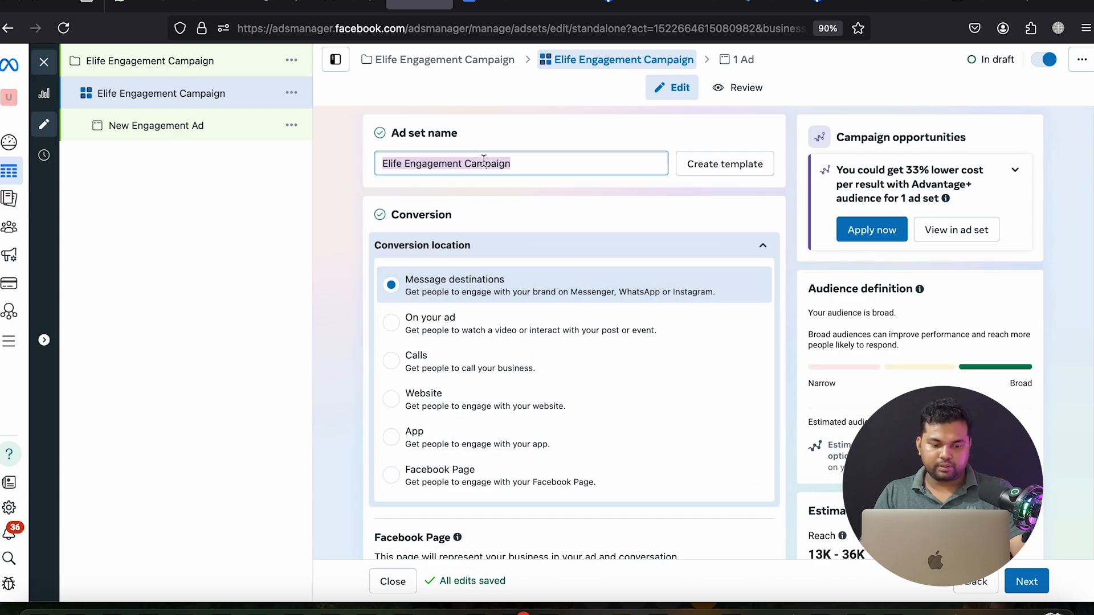
{"action": "left_click", "coordinate": [1026, 581]}
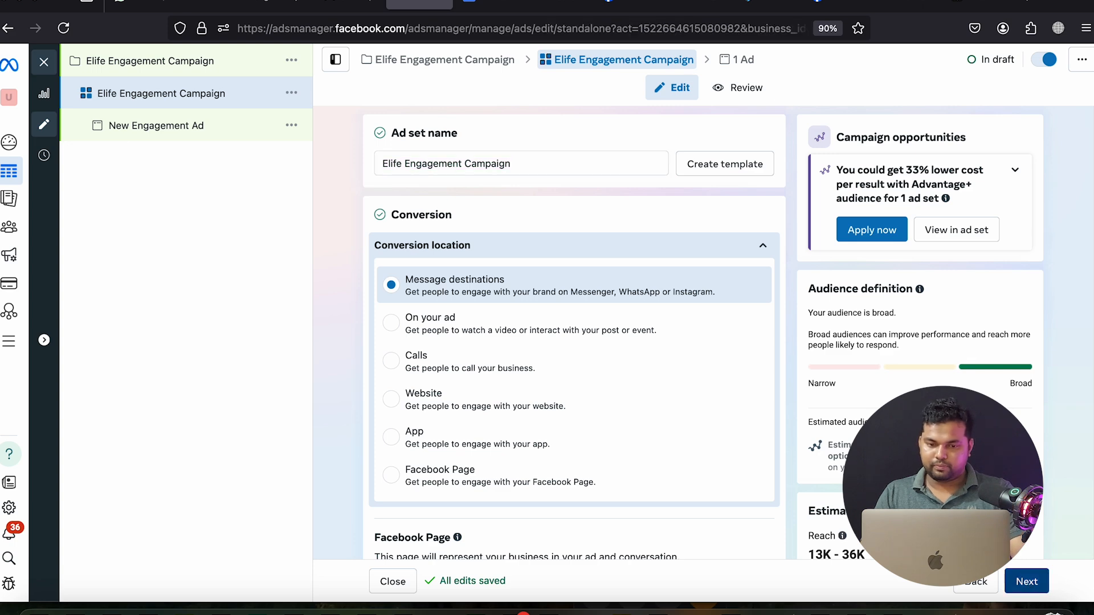
{"action": "triple_click", "coordinate": [454, 164]}
{"action": "key", "text": "super+v"}
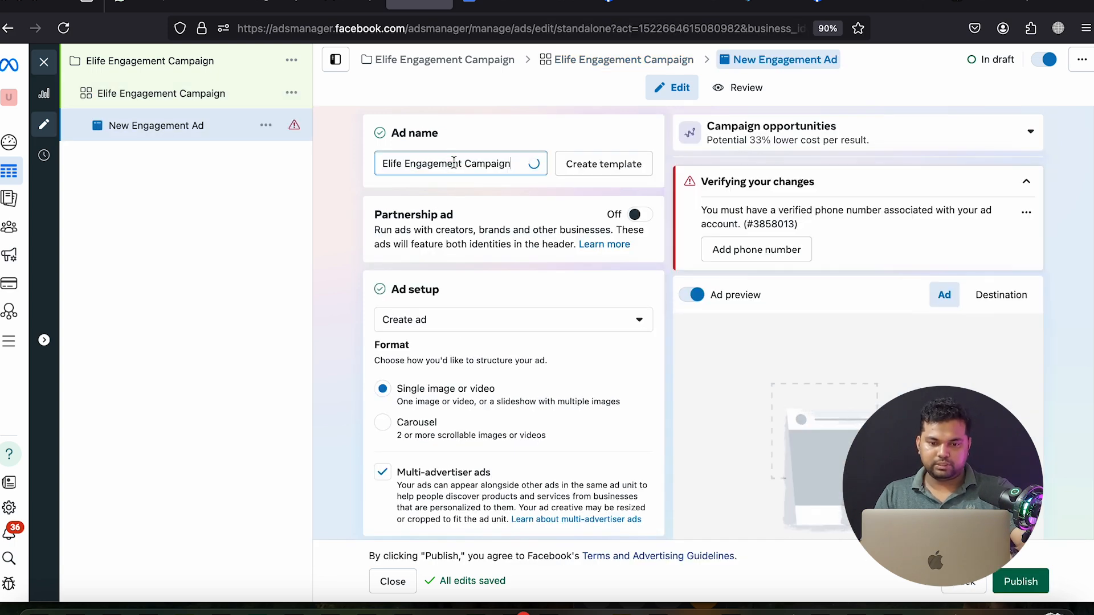
{"action": "left_click", "coordinate": [338, 220]}
Choose 'Use existing post' in Ad setup and switch to the E-life Facebook page
{"action": "scroll", "coordinate": [476, 285], "scroll_direction": "down", "scroll_amount": 2}
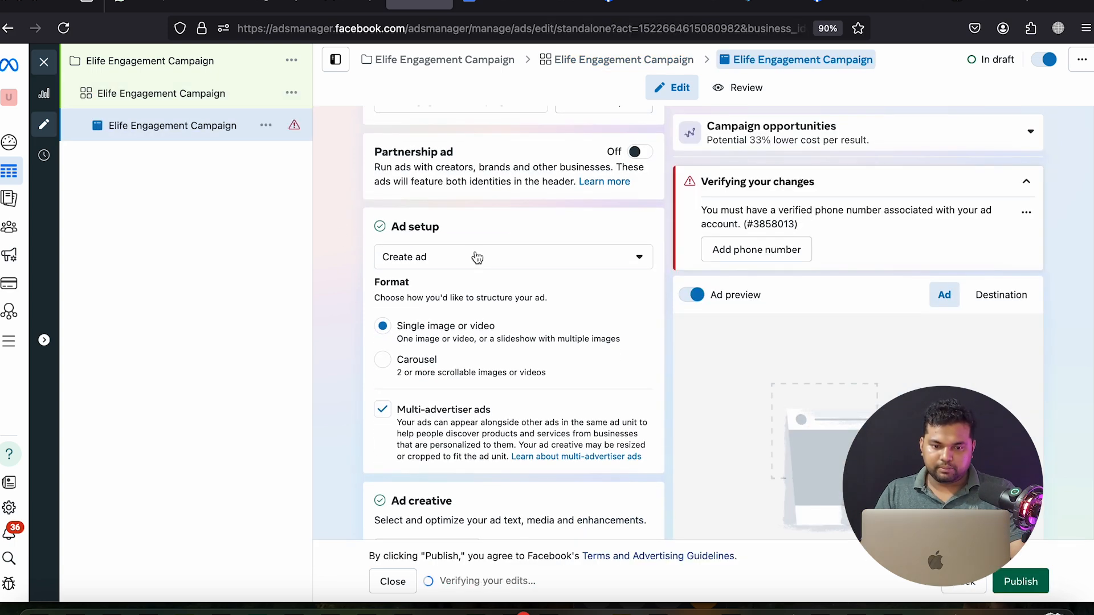
{"action": "left_click", "coordinate": [476, 260]}
{"action": "left_click", "coordinate": [439, 312]}
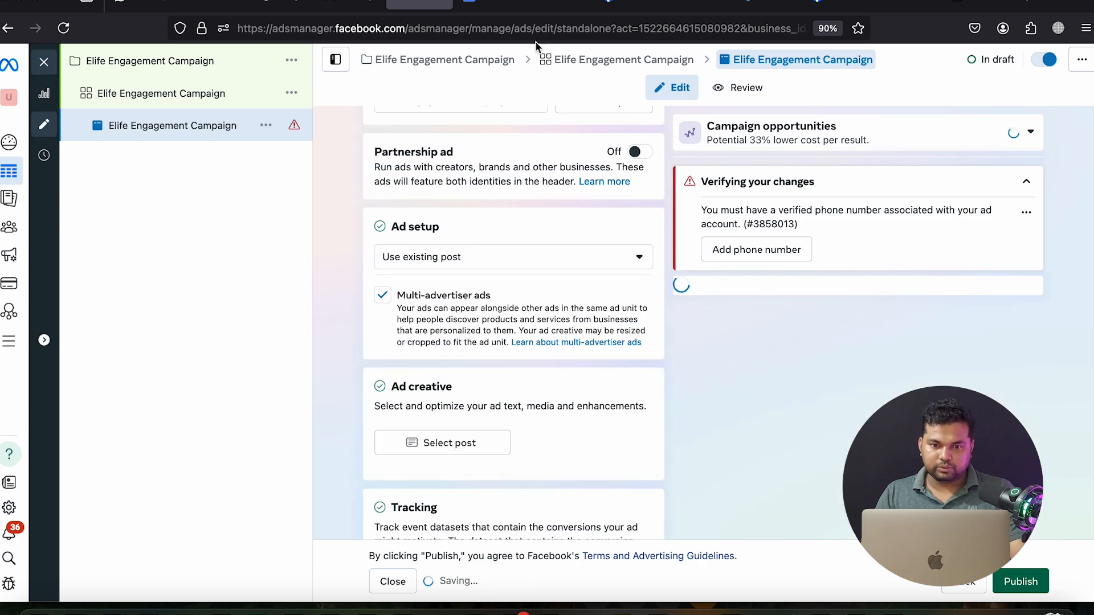
{"action": "left_click", "coordinate": [627, 5]}
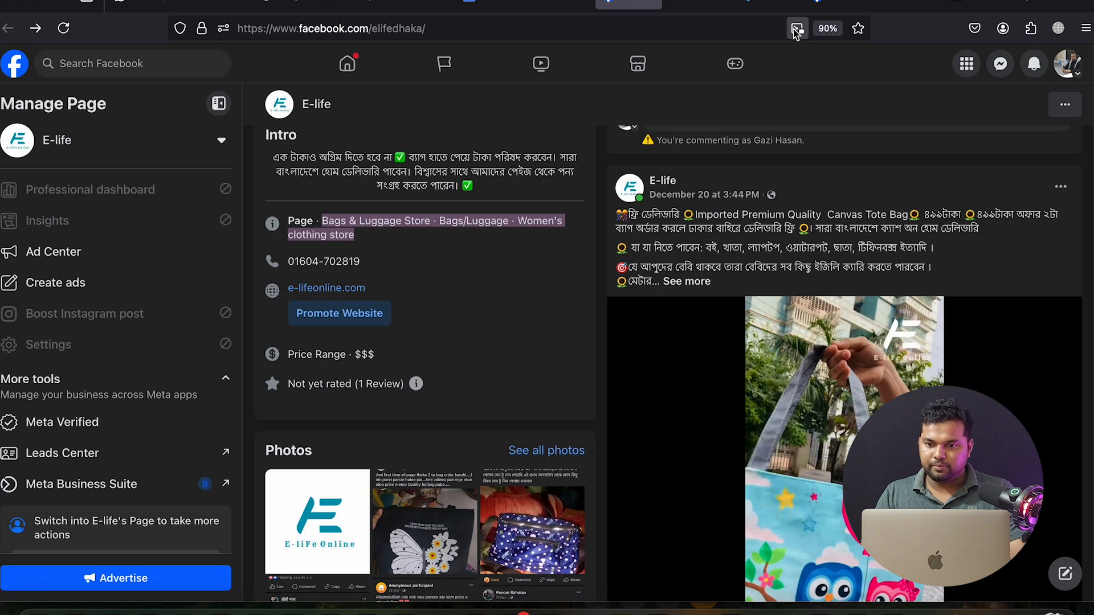
Open the tote bag video in the viewer and check its options menu
{"action": "scroll", "coordinate": [818, 411], "scroll_direction": "down", "scroll_amount": 2}
{"action": "scroll", "coordinate": [818, 411], "scroll_direction": "down", "scroll_amount": 2}
{"action": "scroll", "coordinate": [805, 321], "scroll_direction": "up", "scroll_amount": 3}
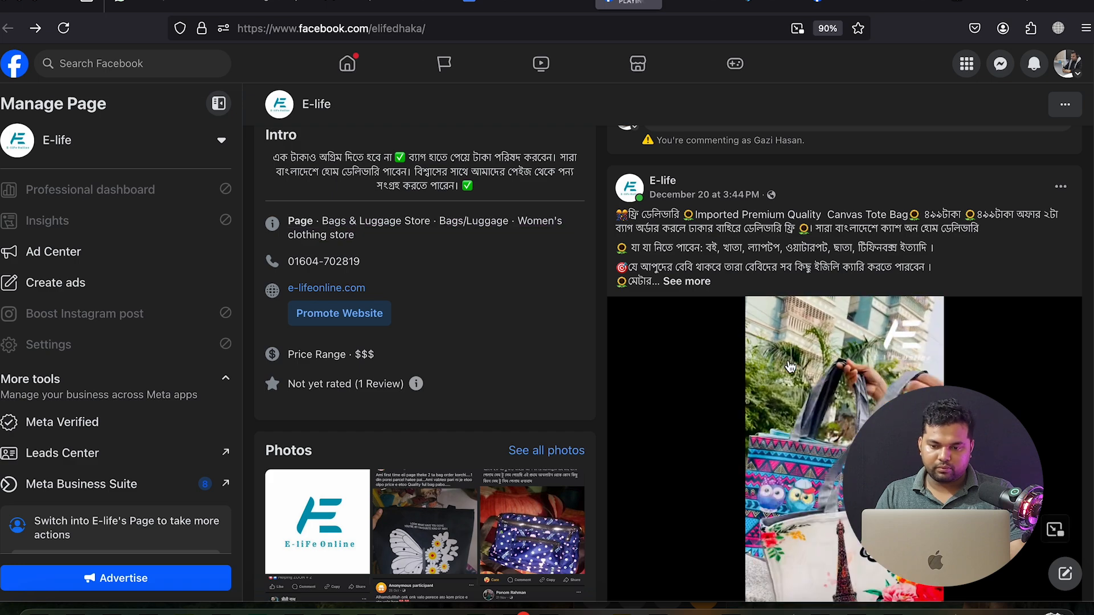
{"action": "scroll", "coordinate": [791, 361], "scroll_direction": "down", "scroll_amount": 1}
{"action": "left_click", "coordinate": [794, 358]}
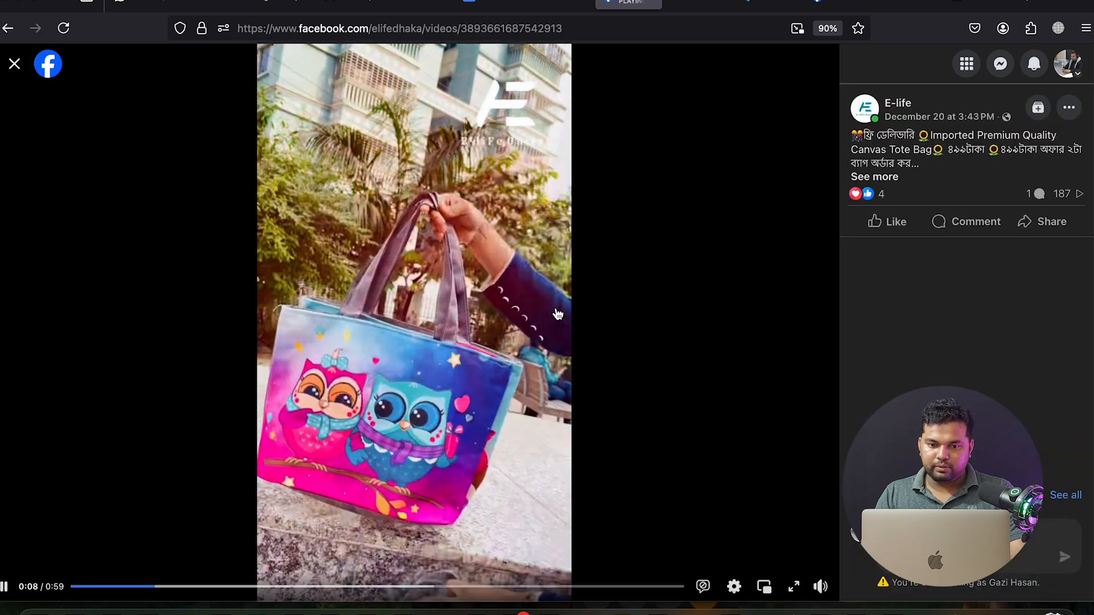
{"action": "left_click", "coordinate": [1070, 108]}
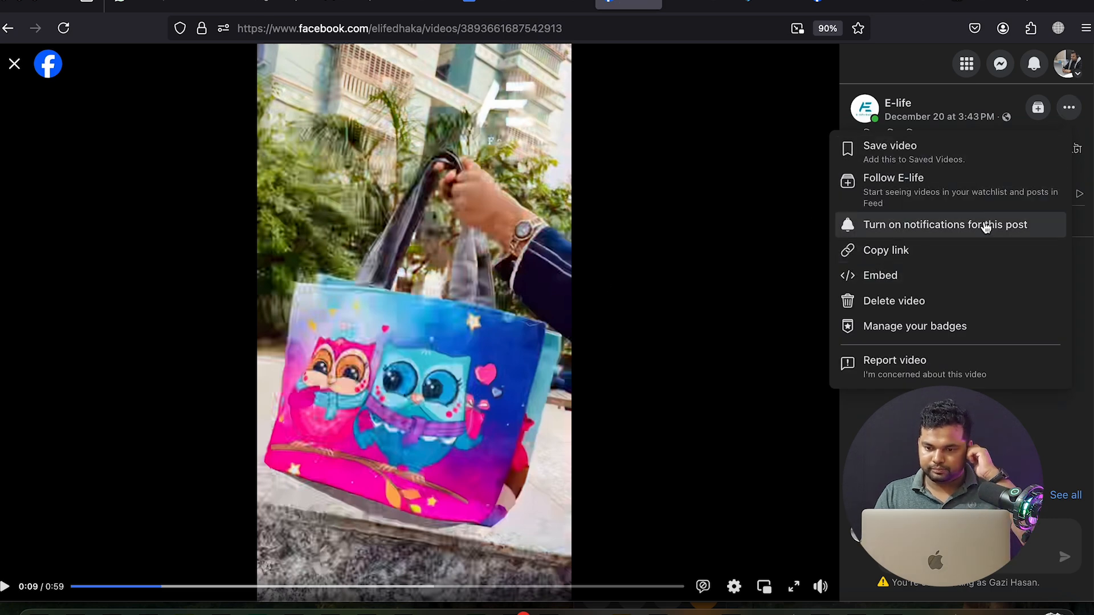
{"action": "left_click", "coordinate": [660, 339]}
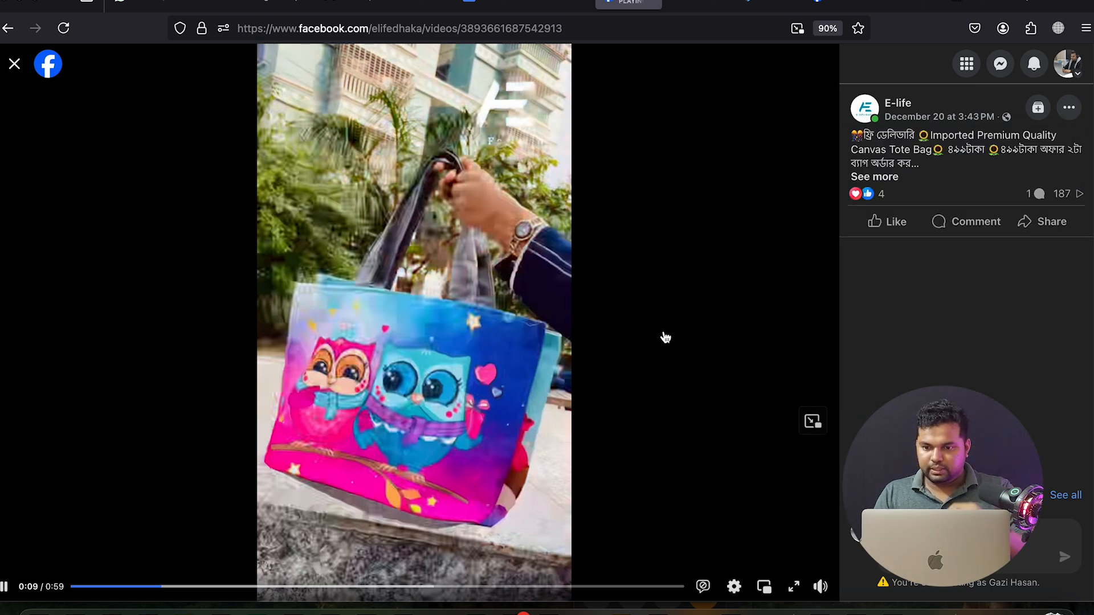
{"action": "left_click", "coordinate": [12, 64]}
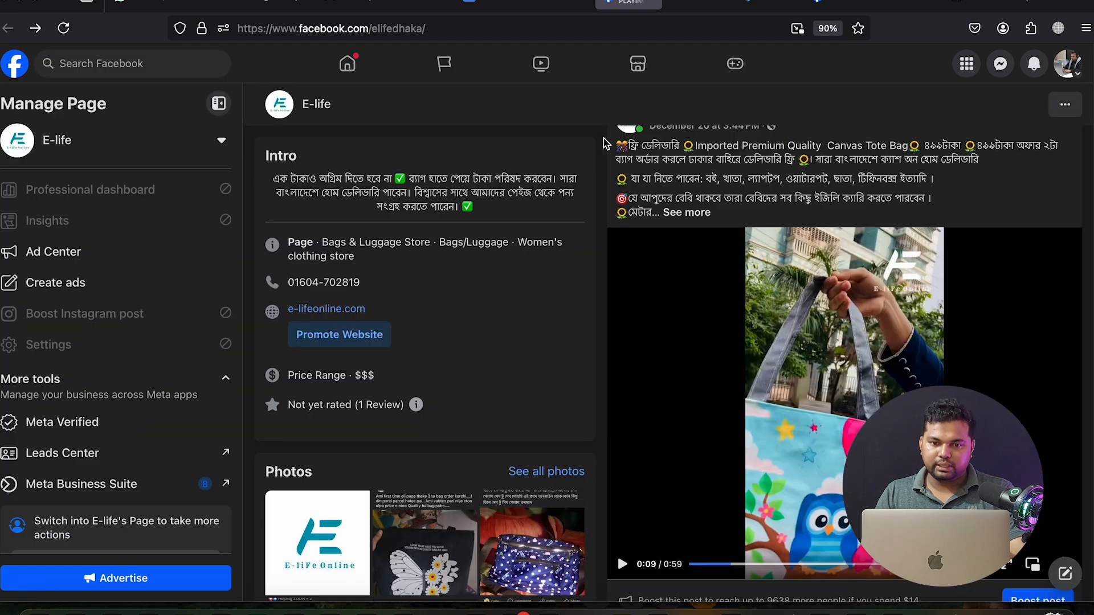
Expand the Canvas Tote Bag post's full description with See more
{"action": "left_click", "coordinate": [692, 8]}
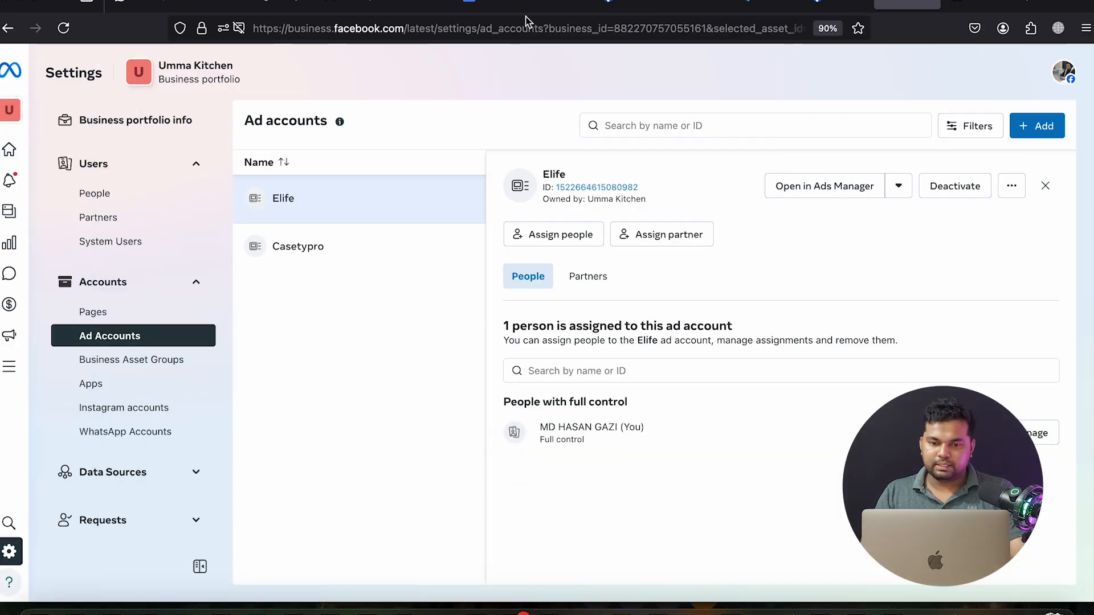
{"action": "left_click", "coordinate": [632, 5]}
{"action": "left_click", "coordinate": [687, 213]}
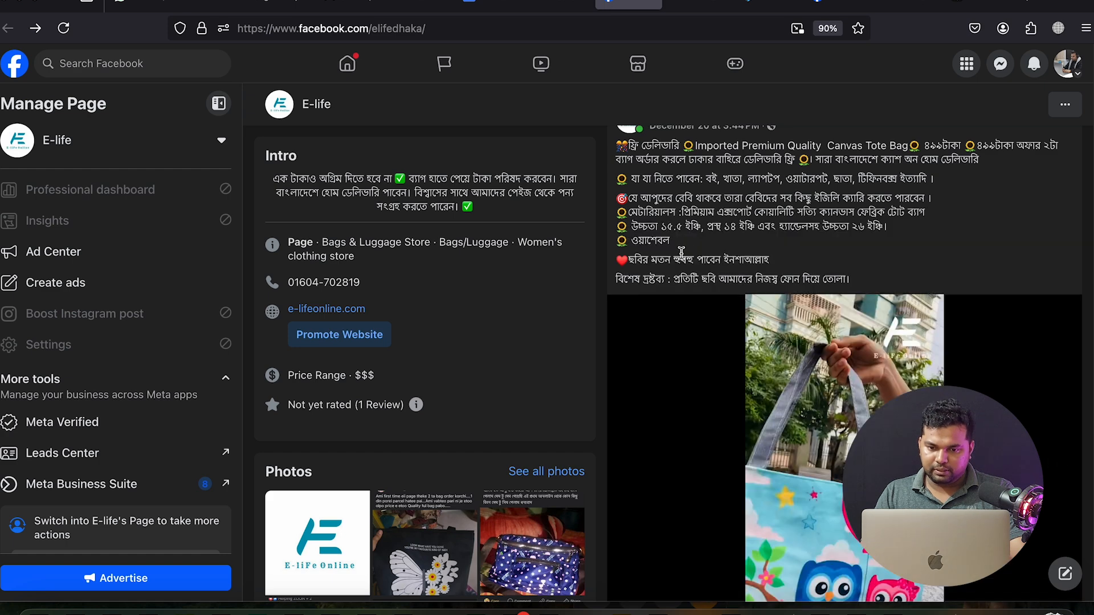
{"action": "scroll", "coordinate": [688, 276], "scroll_direction": "up", "scroll_amount": 1}
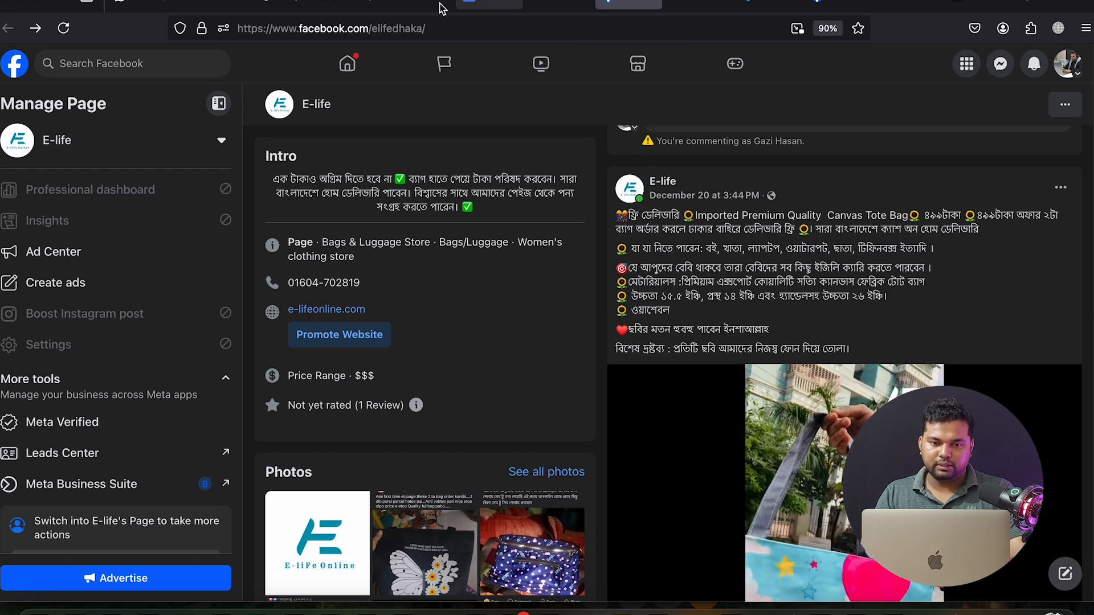
Copy the suggested tote bag post text from the ChatGPT conversation
{"action": "left_click", "coordinate": [971, 3]}
{"action": "scroll", "coordinate": [614, 344], "scroll_direction": "up", "scroll_amount": 4}
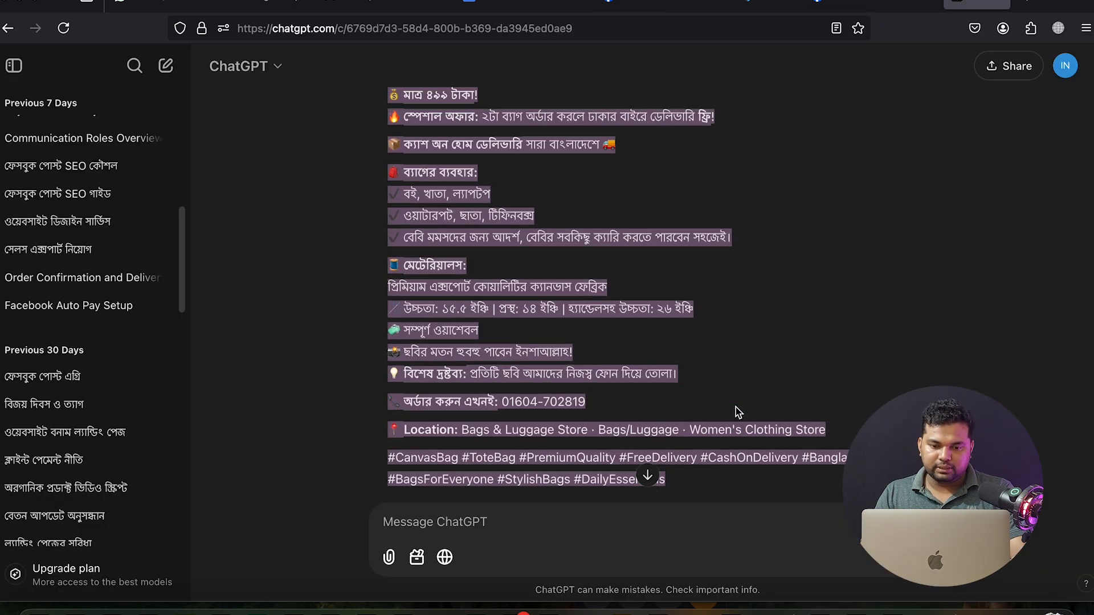
{"action": "scroll", "coordinate": [468, 260], "scroll_direction": "down", "scroll_amount": 2}
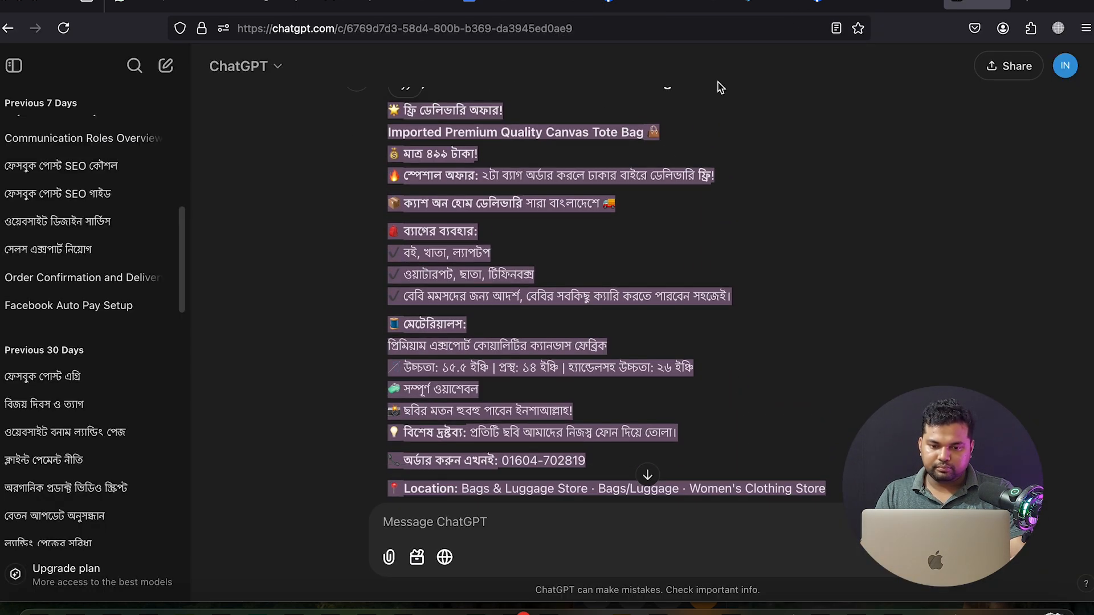
{"action": "right_click", "coordinate": [436, 210]}
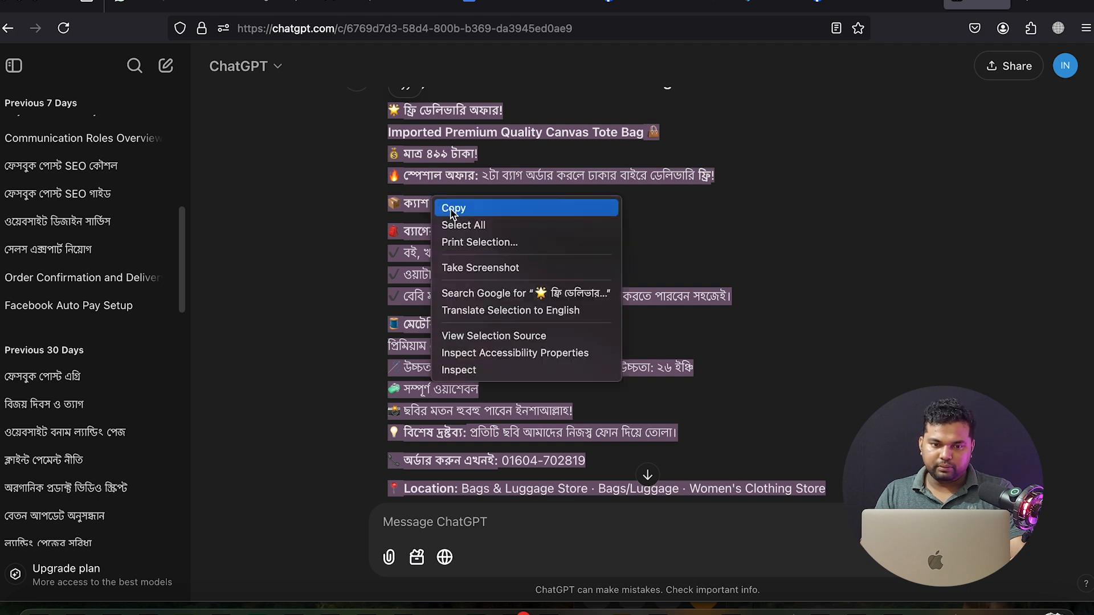
{"action": "left_click", "coordinate": [453, 209]}
Open business.facebook.com in a new browser tab
{"action": "left_click", "coordinate": [1025, 5]}
{"action": "type", "text": "bu"}
{"action": "key", "text": "Return"}
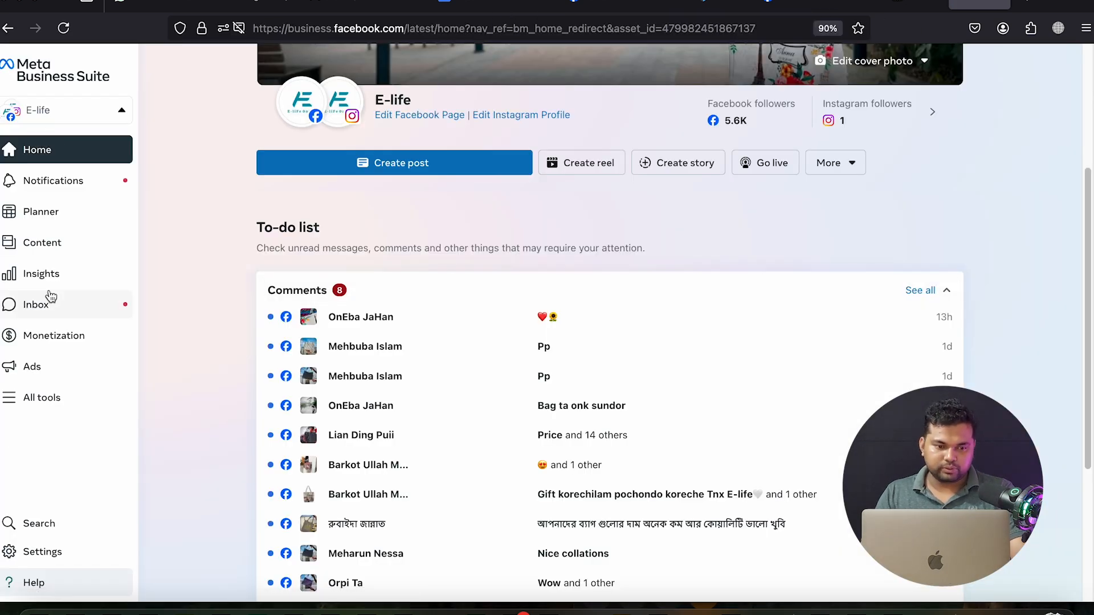
In the published posts list, open the '...' menu of the imported tote-bag video post
{"action": "left_click", "coordinate": [43, 242]}
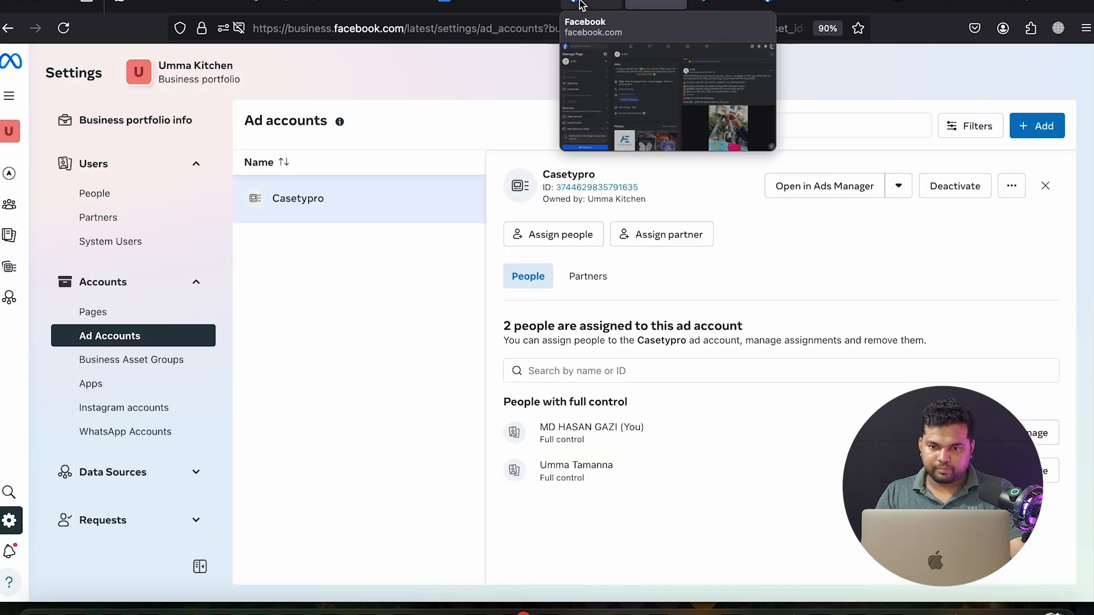
{"action": "left_click", "coordinate": [591, 4]}
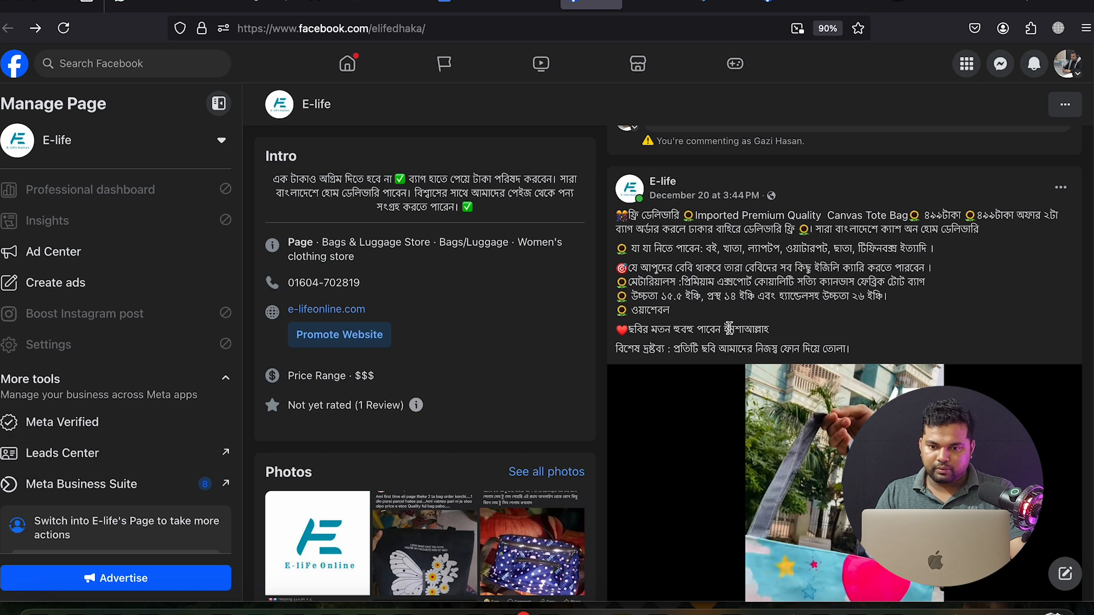
{"action": "left_click", "coordinate": [978, 4]}
{"action": "scroll", "coordinate": [450, 336], "scroll_direction": "down", "scroll_amount": 1}
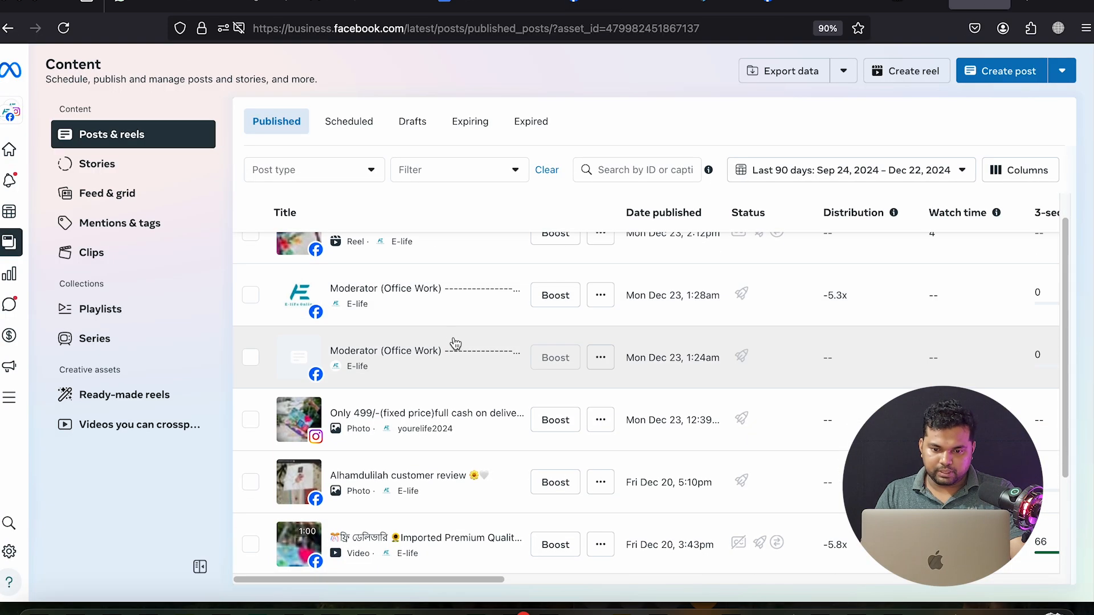
{"action": "scroll", "coordinate": [700, 427], "scroll_direction": "down", "scroll_amount": 1}
{"action": "scroll", "coordinate": [698, 428], "scroll_direction": "down", "scroll_amount": 1}
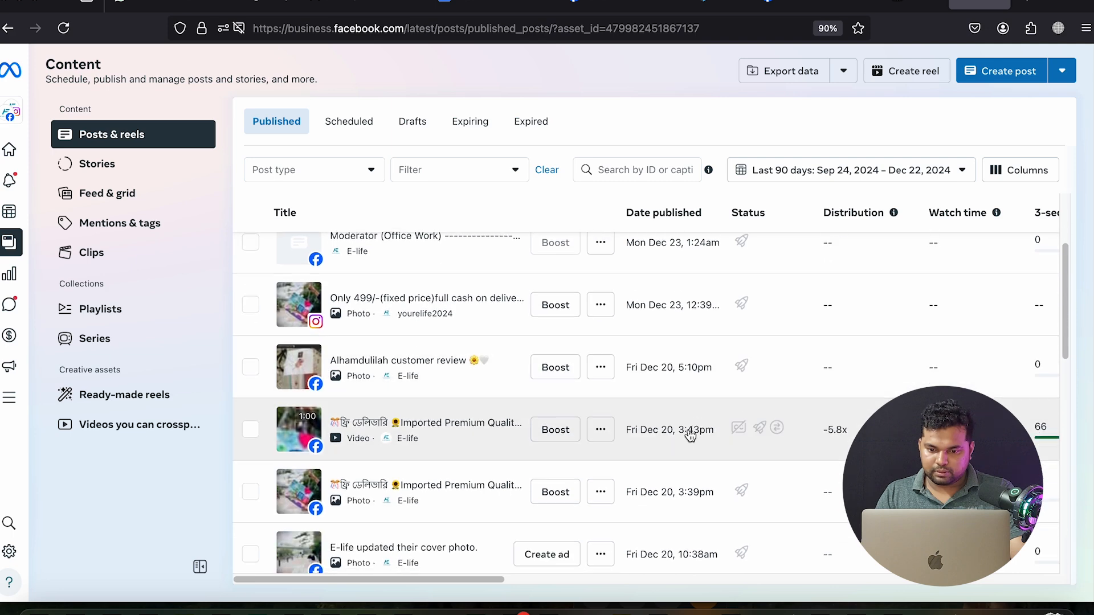
{"action": "scroll", "coordinate": [561, 427], "scroll_direction": "down", "scroll_amount": 1}
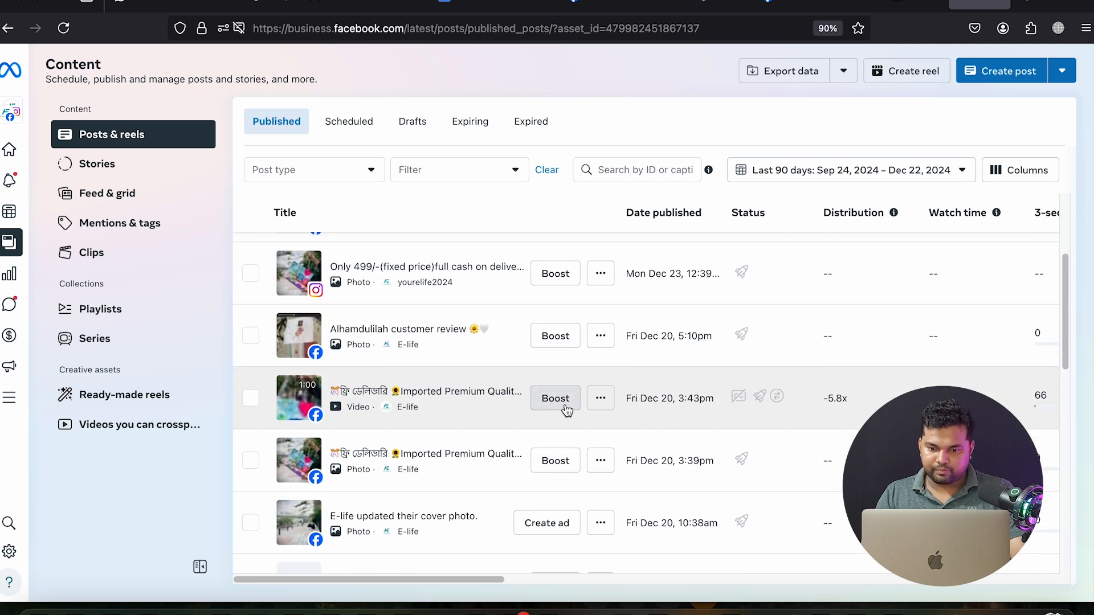
{"action": "scroll", "coordinate": [583, 415], "scroll_direction": "down", "scroll_amount": 2}
{"action": "scroll", "coordinate": [635, 464], "scroll_direction": "up", "scroll_amount": 1}
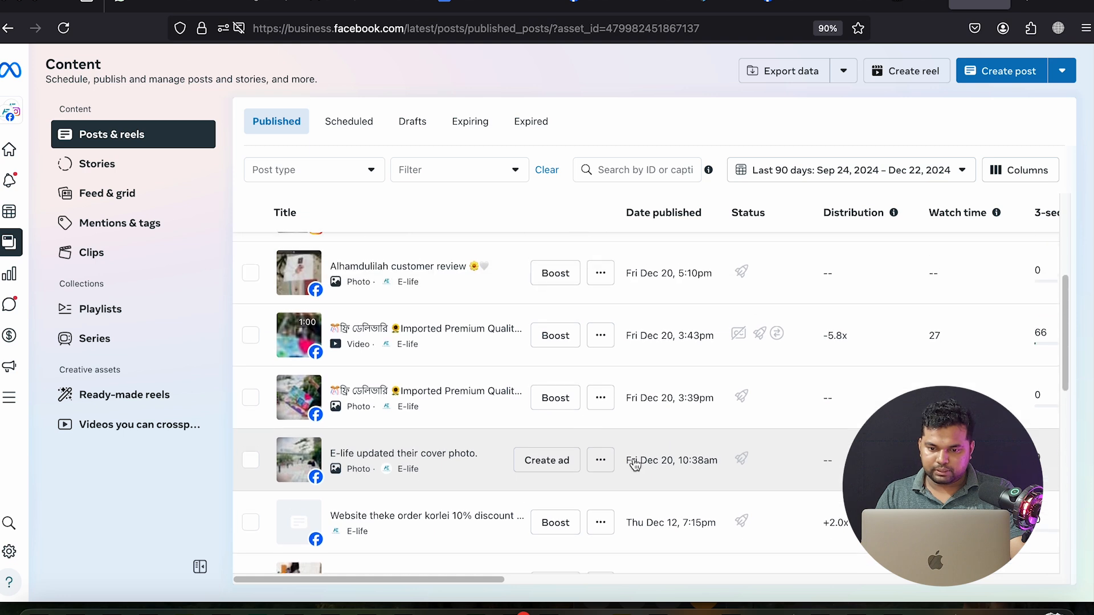
{"action": "scroll", "coordinate": [635, 463], "scroll_direction": "up", "scroll_amount": 1}
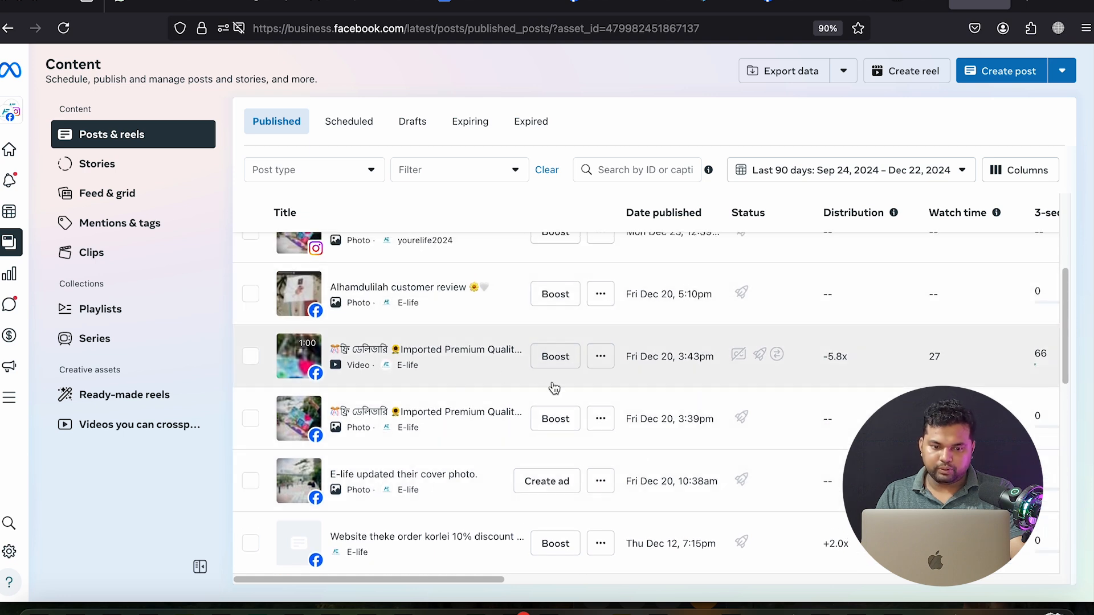
{"action": "left_click", "coordinate": [604, 357]}
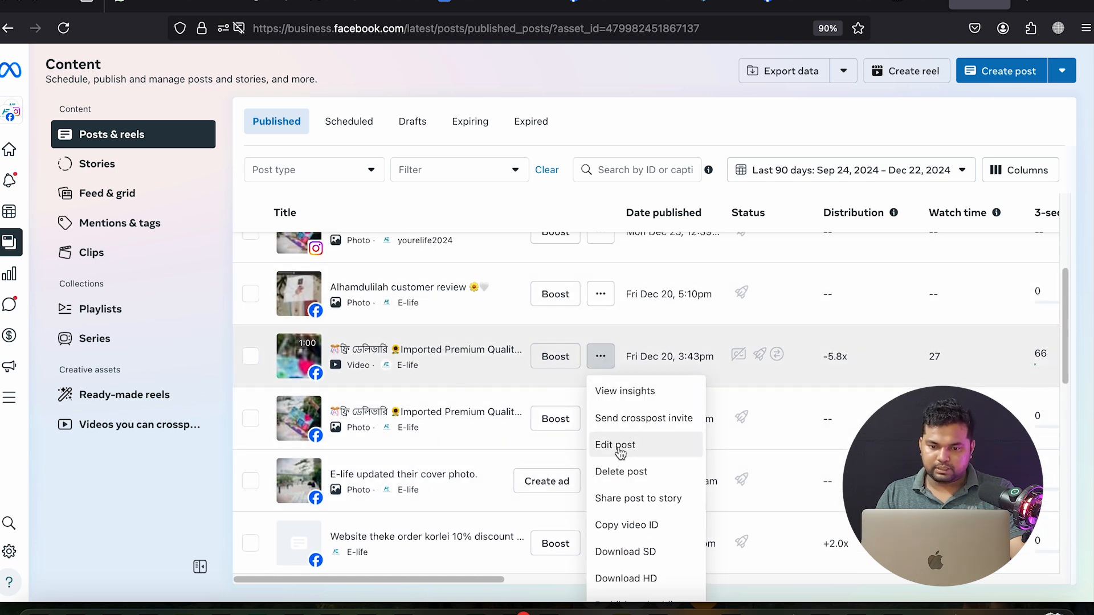
Edit the tote-bag video post and replace its description with the pasted offer text
{"action": "left_click", "coordinate": [496, 340]}
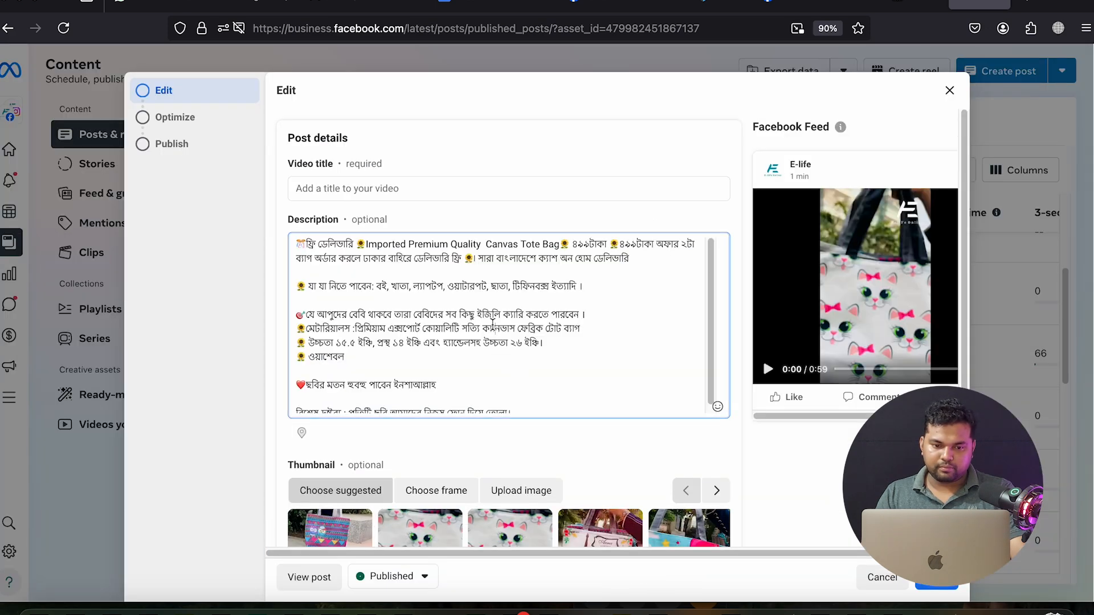
{"action": "scroll", "coordinate": [492, 323], "scroll_direction": "down", "scroll_amount": 1}
{"action": "scroll", "coordinate": [492, 323], "scroll_direction": "up", "scroll_amount": 1}
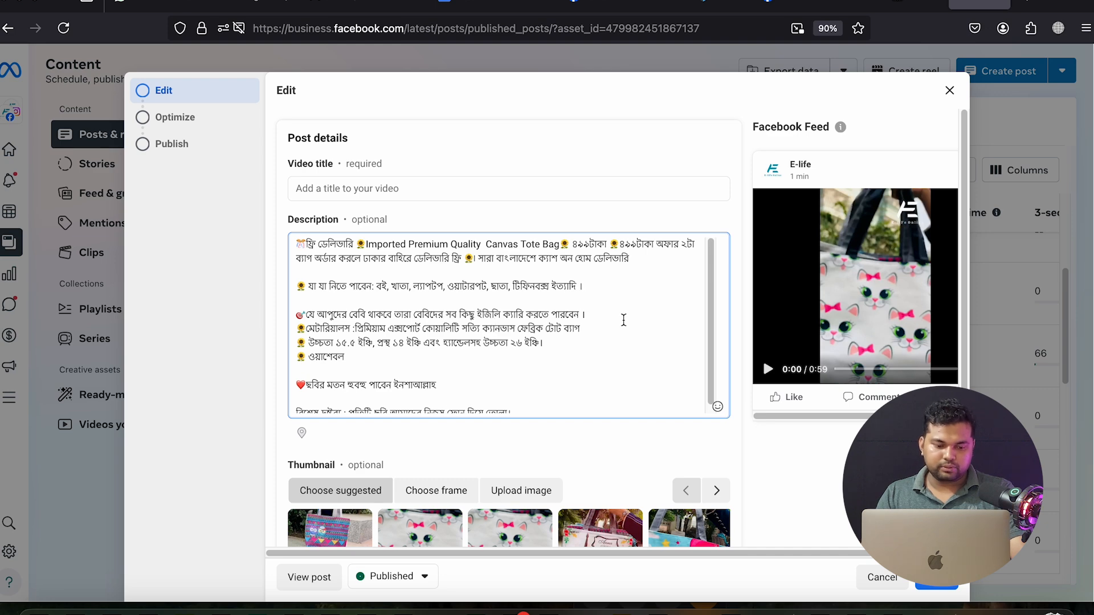
{"action": "key", "text": "ctrl+a"}
{"action": "key", "text": "BackSpace"}
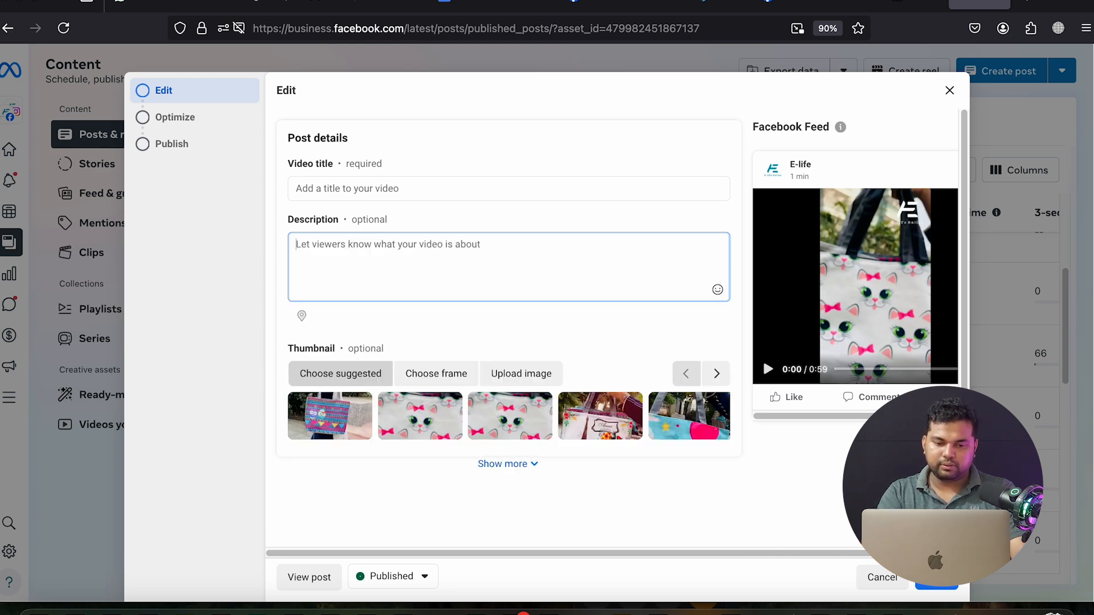
{"action": "key", "text": "ctrl+v"}
{"action": "scroll", "coordinate": [620, 327], "scroll_direction": "up", "scroll_amount": 3}
{"action": "scroll", "coordinate": [621, 327], "scroll_direction": "up", "scroll_amount": 5}
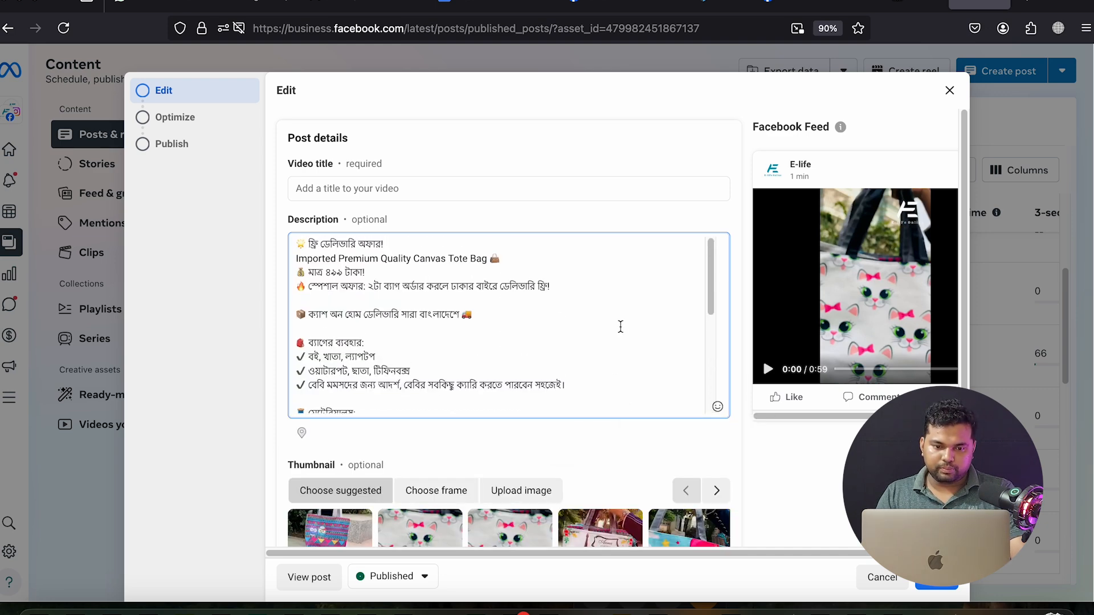
Set the video title to 'Imported Premium Quality Canvas Tote Bag', copied from the description
{"action": "triple_click", "coordinate": [405, 243]}
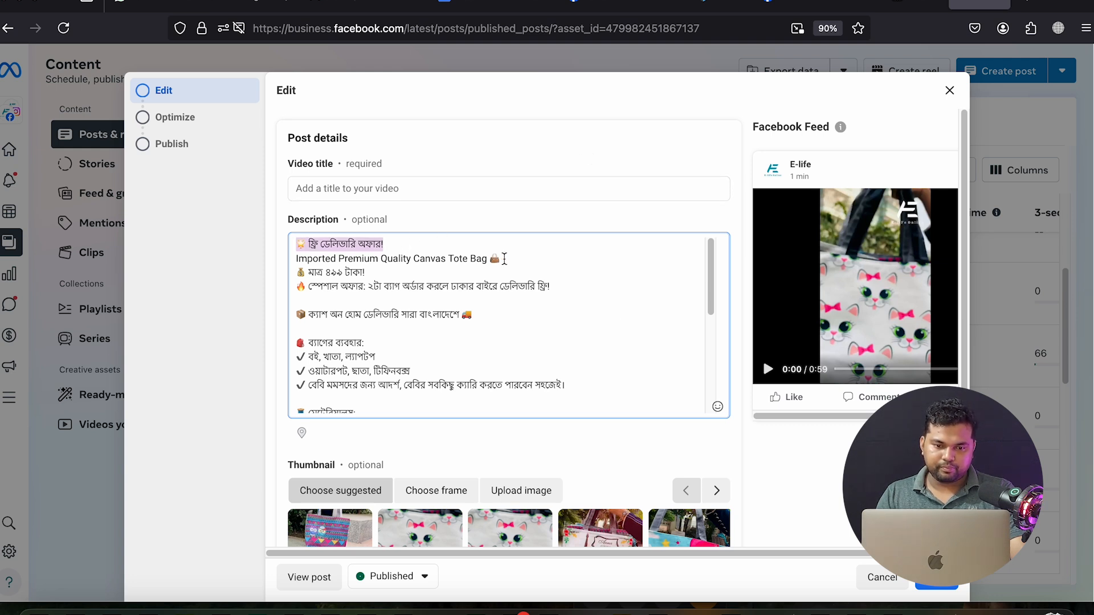
{"action": "left_click_drag", "start_coordinate": [504, 259], "coordinate": [293, 262]}
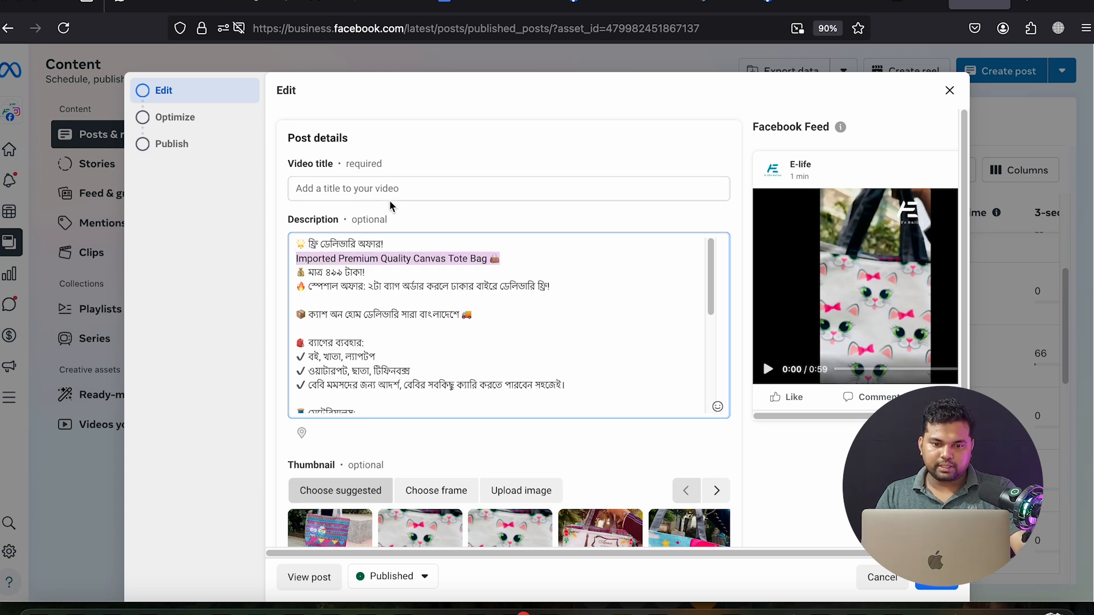
{"action": "left_click", "coordinate": [371, 188]}
{"action": "key", "text": "super+v"}
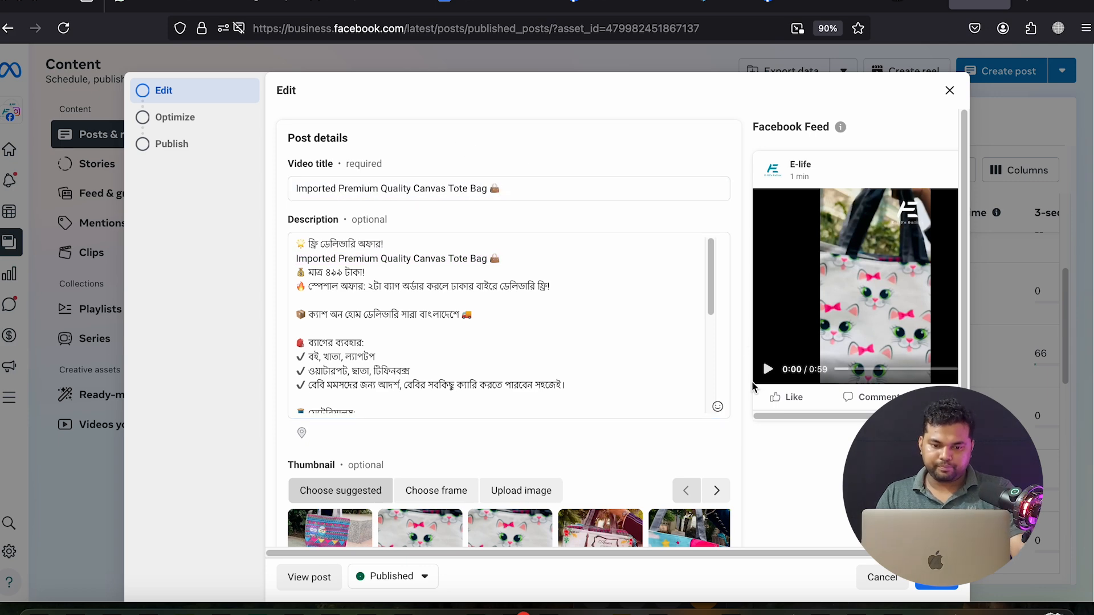
Browse the suggested thumbnails and pick the blue bag frame
{"action": "scroll", "coordinate": [609, 409], "scroll_direction": "down", "scroll_amount": 3}
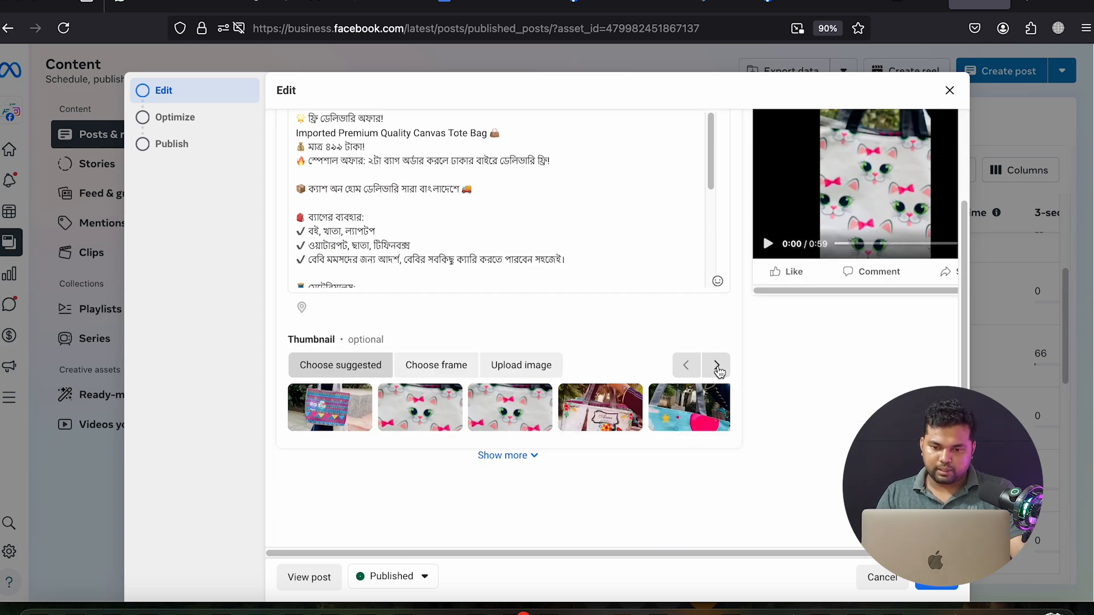
{"action": "left_click", "coordinate": [716, 366]}
{"action": "left_click", "coordinate": [716, 368]}
{"action": "left_click", "coordinate": [511, 406]}
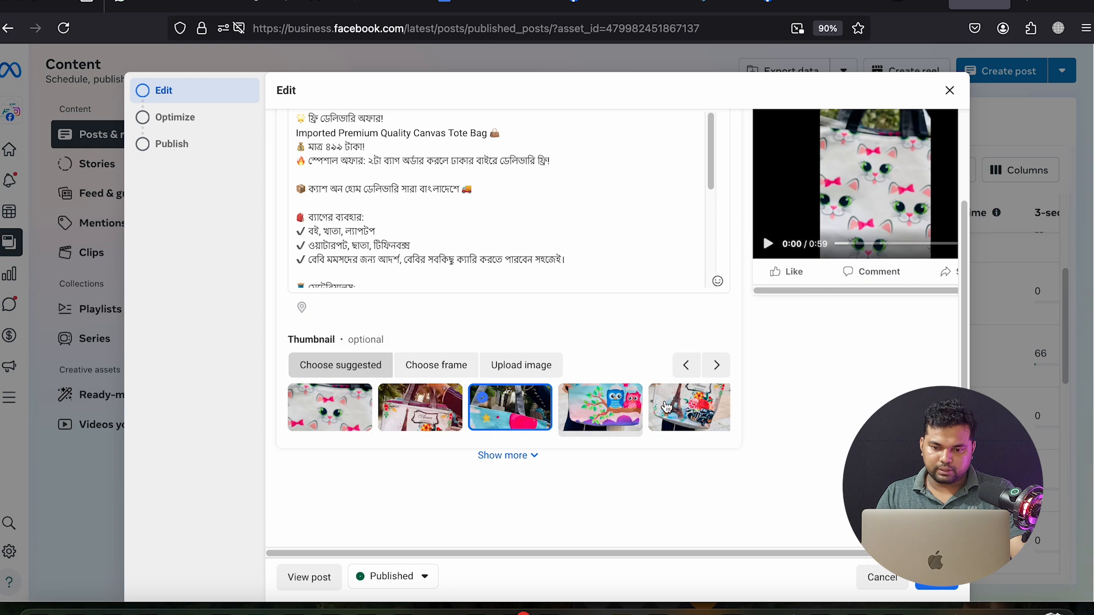
{"action": "left_click", "coordinate": [715, 370]}
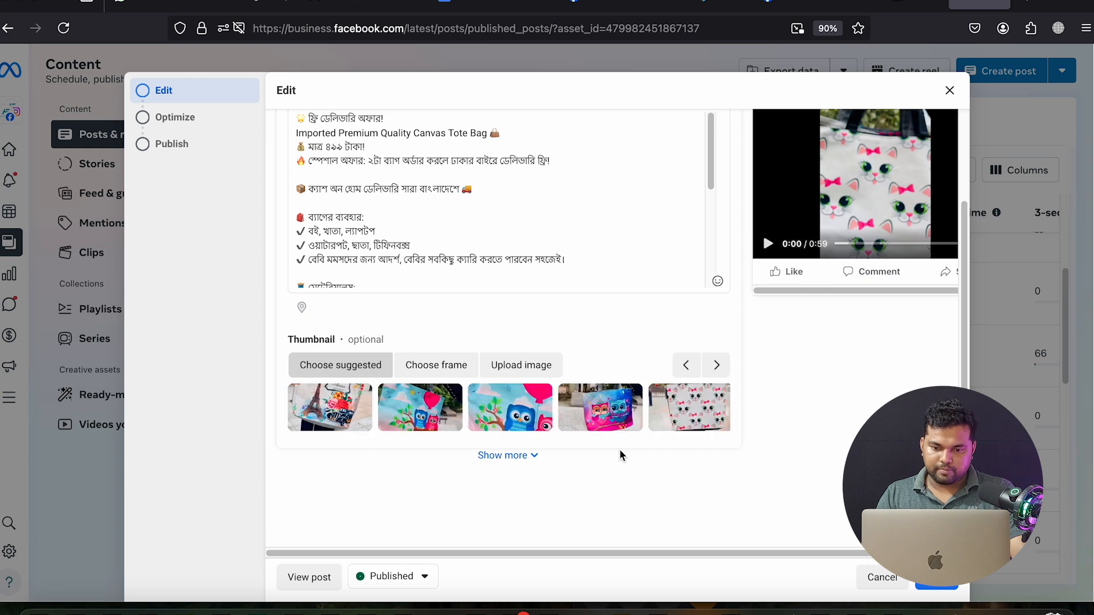
{"action": "scroll", "coordinate": [621, 453], "scroll_direction": "down", "scroll_amount": 2}
{"action": "left_click", "coordinate": [509, 386]}
Enter 'bag' as a tag and remove the unwanted Baguio City tag
{"action": "scroll", "coordinate": [496, 413], "scroll_direction": "down", "scroll_amount": 2}
{"action": "left_click", "coordinate": [373, 344]}
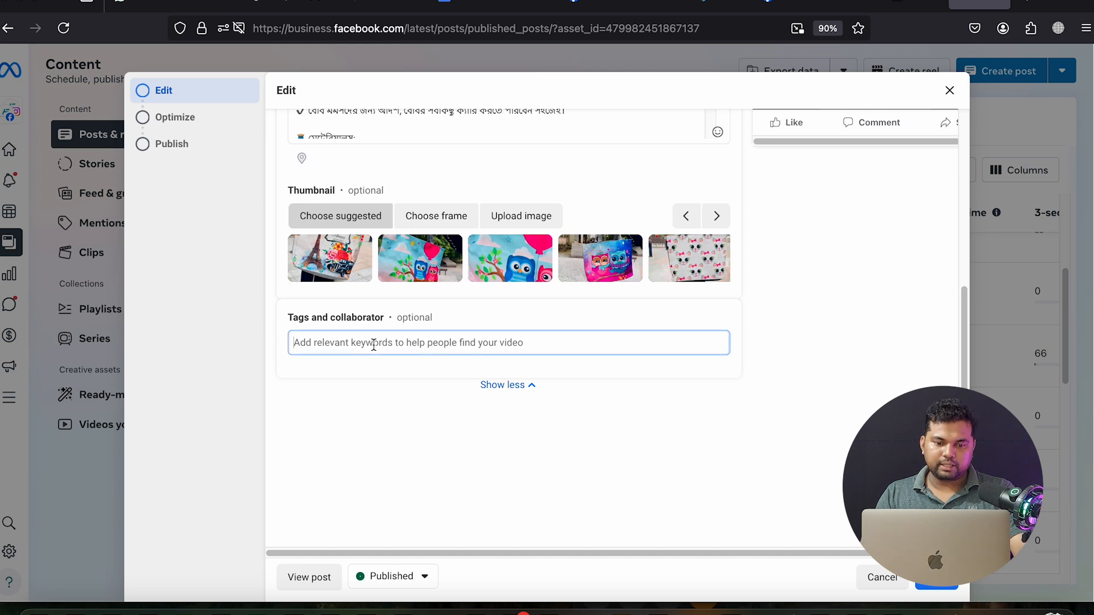
{"action": "type", "text": "bag"}
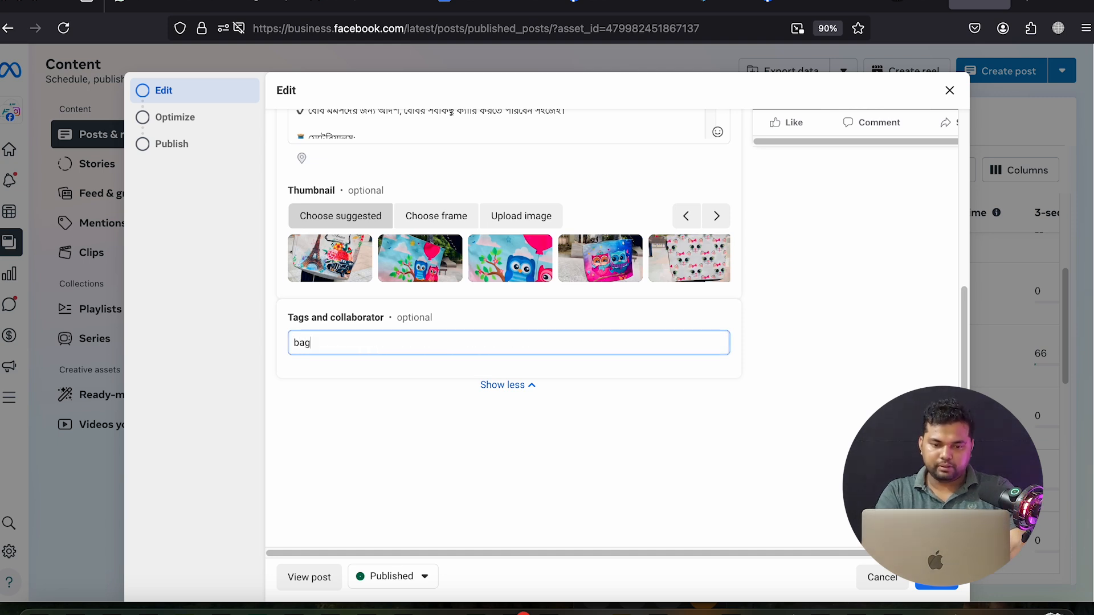
{"action": "key", "text": "Return"}
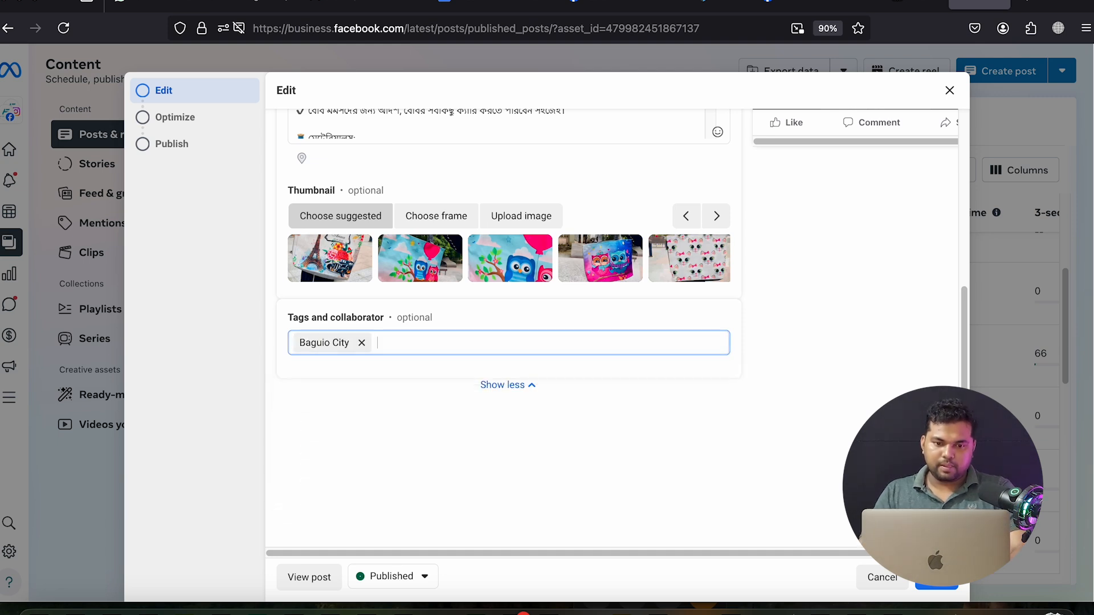
{"action": "left_click", "coordinate": [362, 342]}
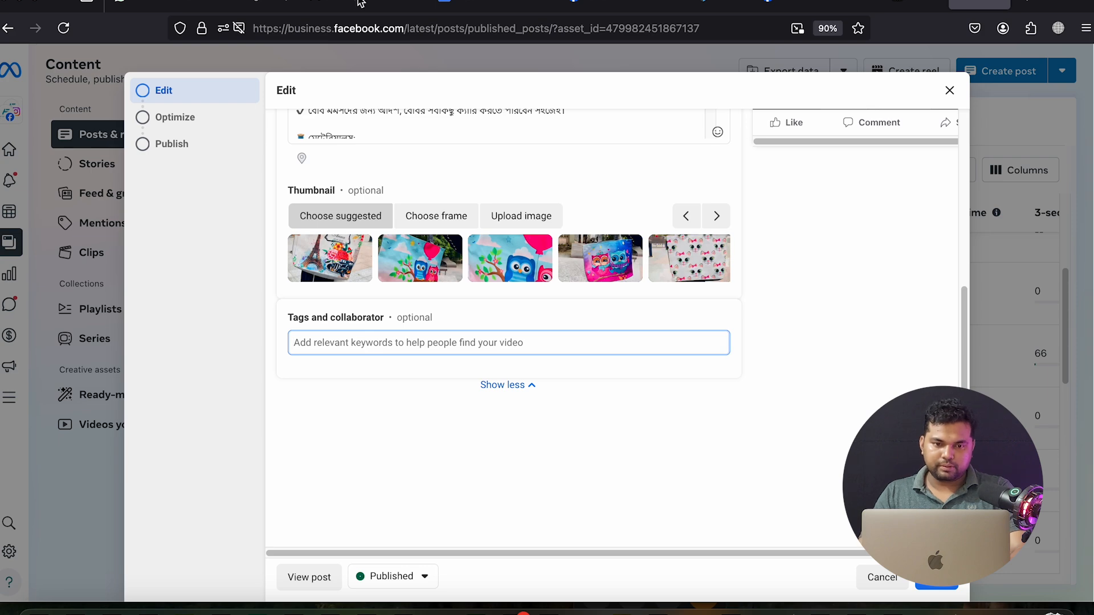
Paste 'Bag' from the Meta Detials Targeting notes as a tag, then remove Baguio City again
{"action": "left_click", "coordinate": [271, 4]}
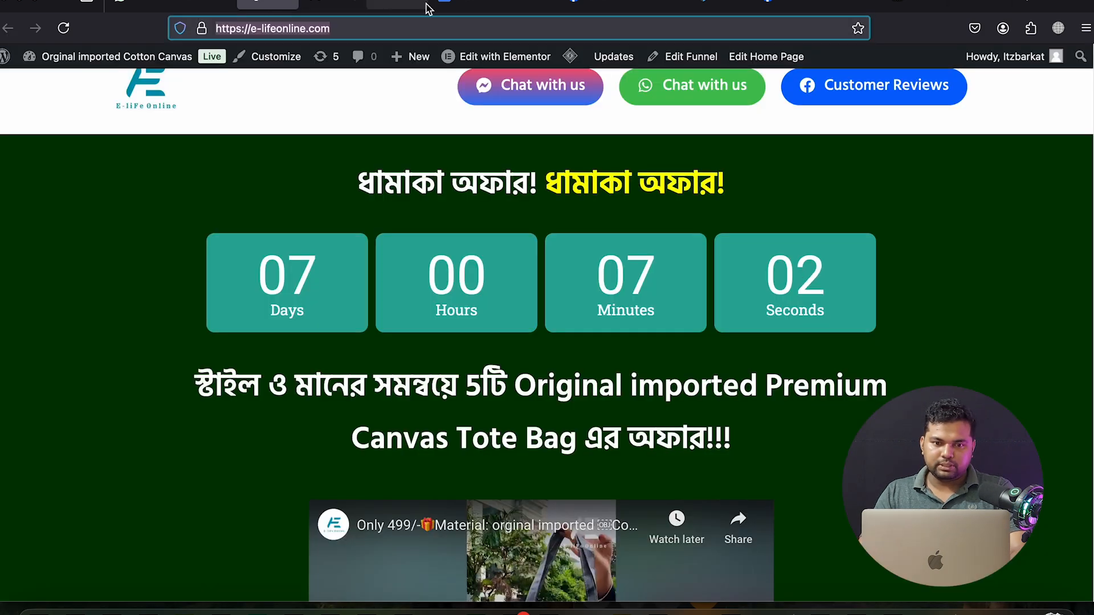
{"action": "left_click", "coordinate": [415, 7]}
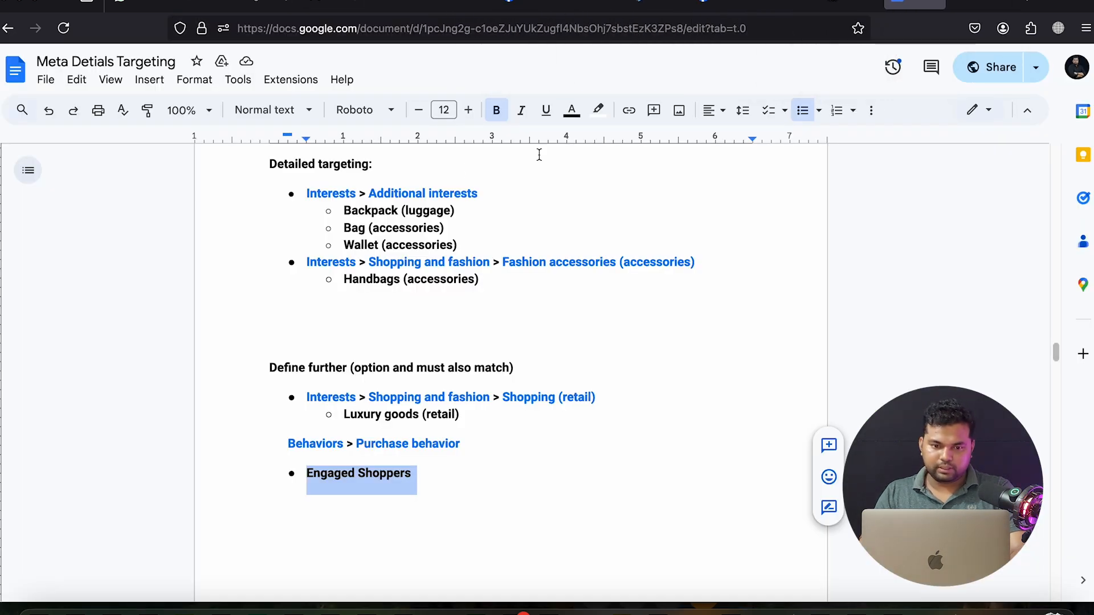
{"action": "double_click", "coordinate": [357, 229]}
{"action": "key", "text": "super+c"}
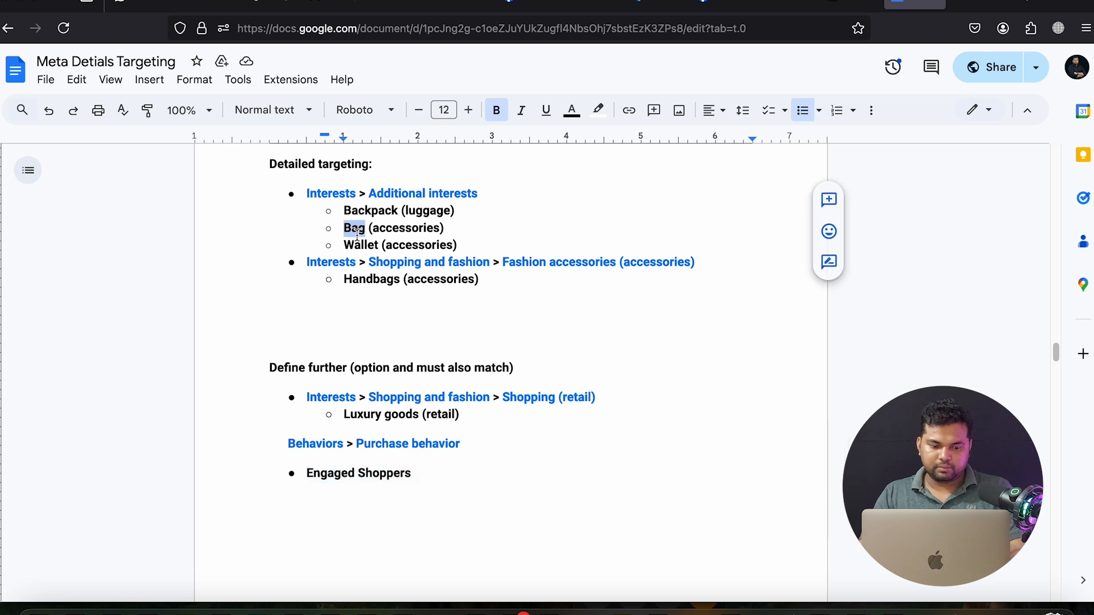
{"action": "left_click", "coordinate": [986, 12]}
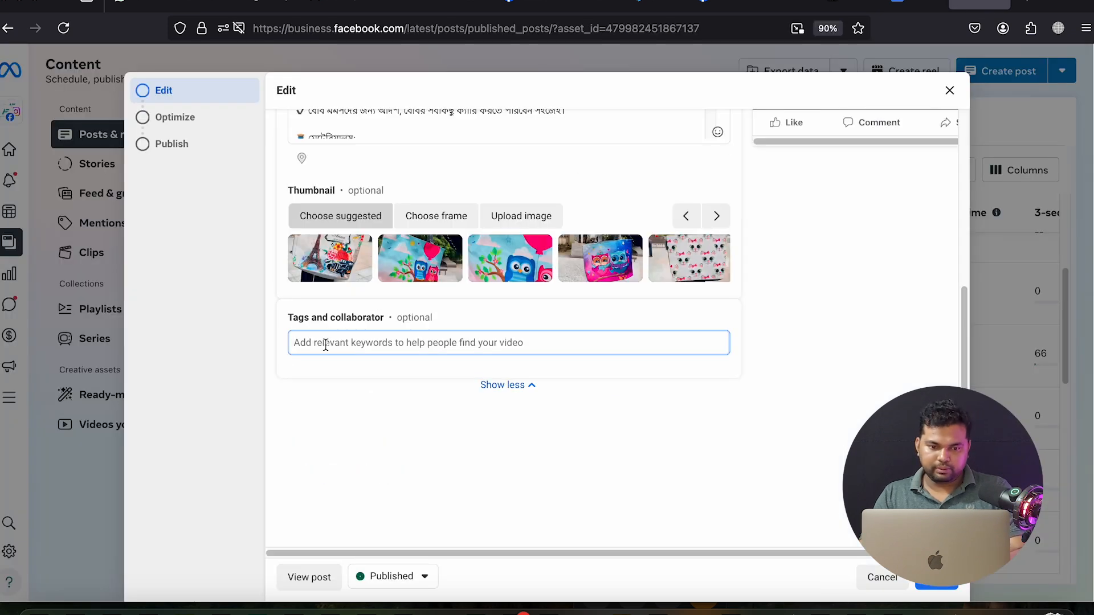
{"action": "key", "text": "super+v"}
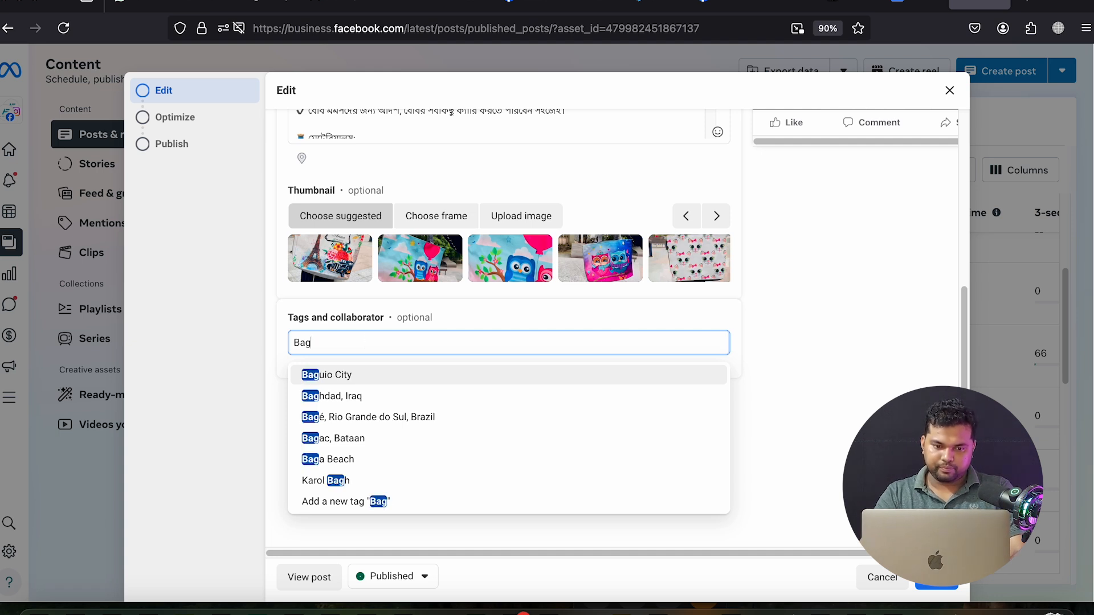
{"action": "key", "text": "Return"}
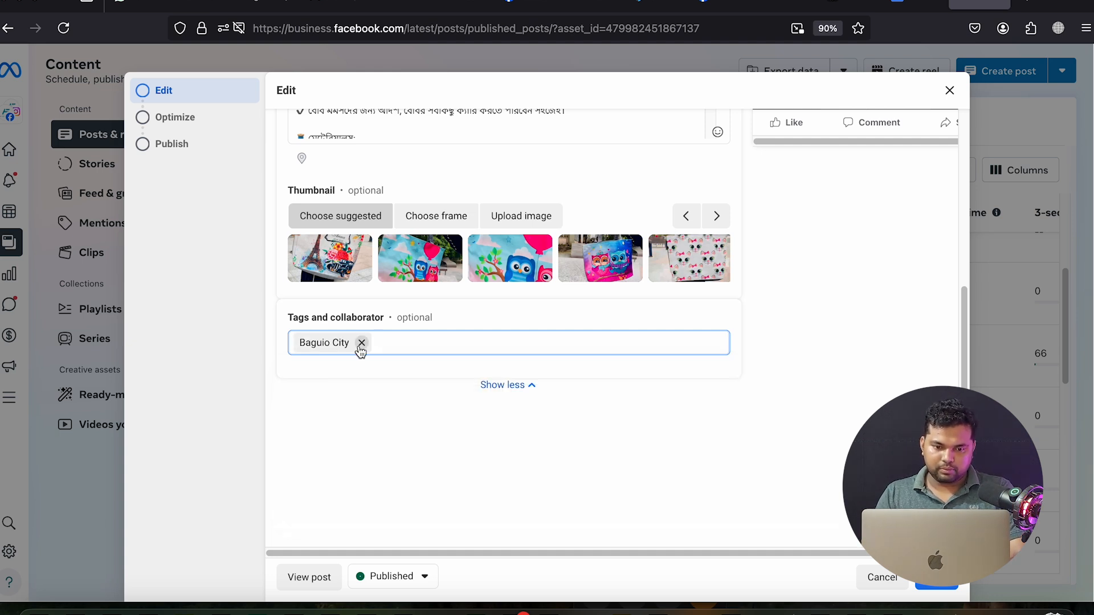
{"action": "left_click", "coordinate": [361, 343]}
Copy the keyword 'Wallet' from the targeting notes
{"action": "left_click", "coordinate": [919, 4]}
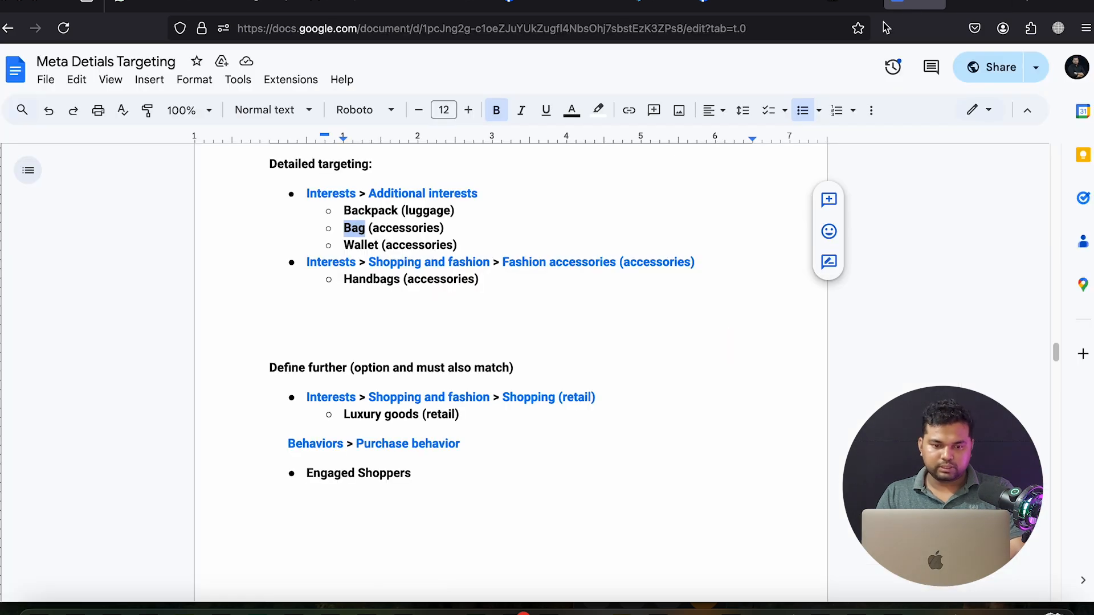
{"action": "double_click", "coordinate": [363, 244]}
{"action": "key", "text": "ctrl+c"}
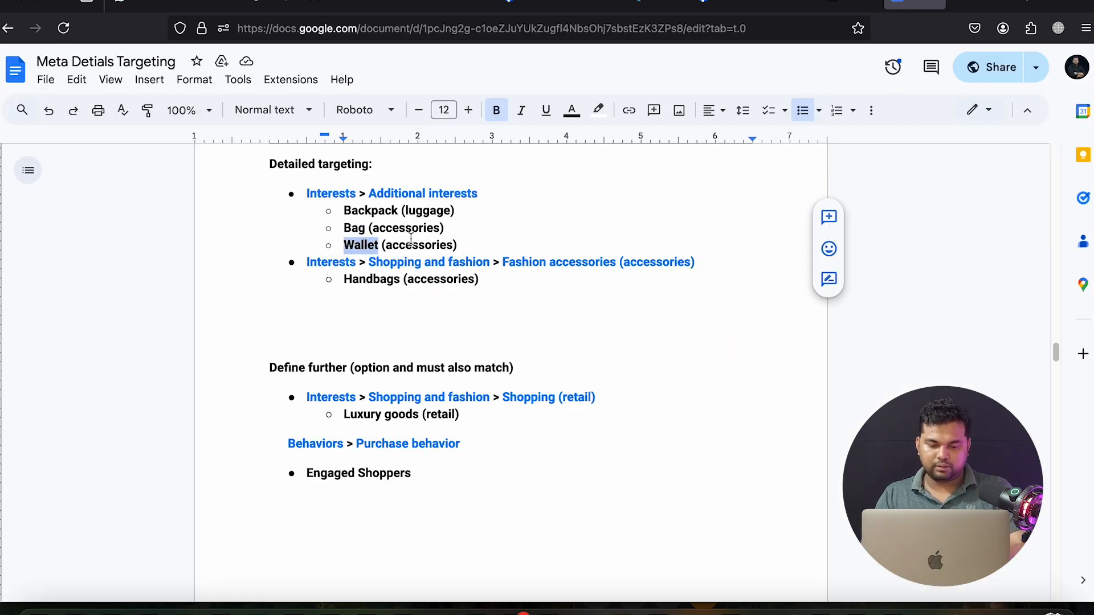
{"action": "left_click", "coordinate": [978, 5]}
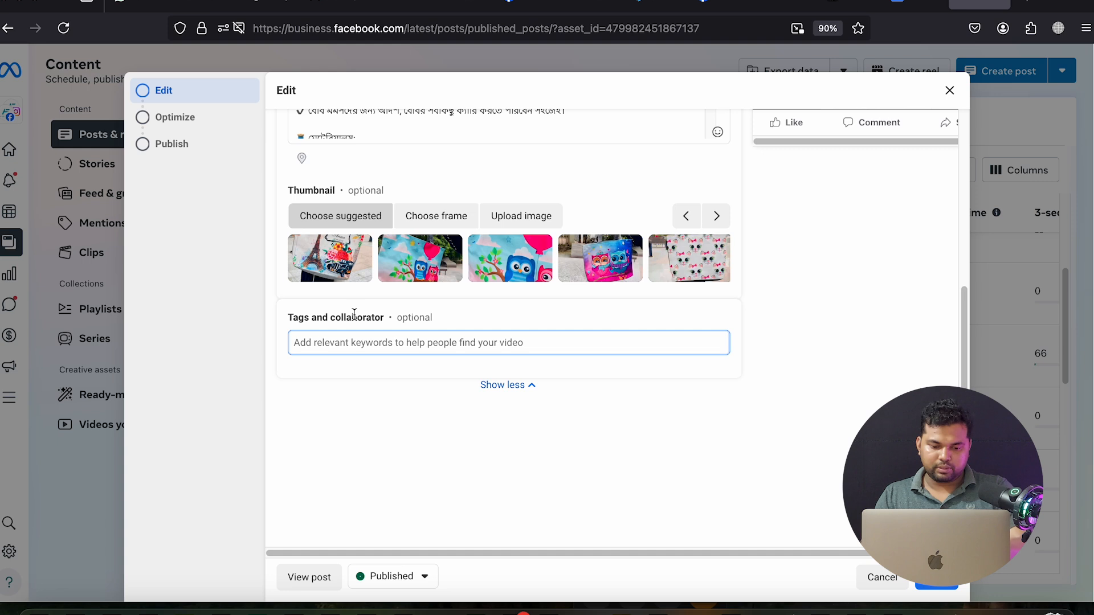
Add Wallet as a tag and discard the auto-suggested Camping & Backpacking tag
{"action": "key", "text": "ctrl+v"}
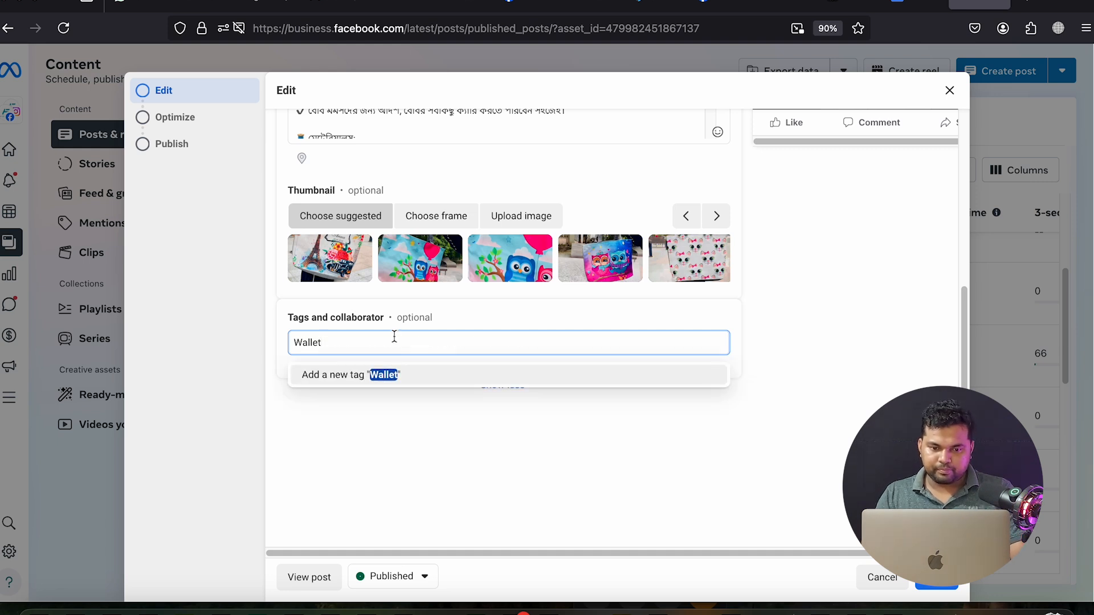
{"action": "key", "text": "Return"}
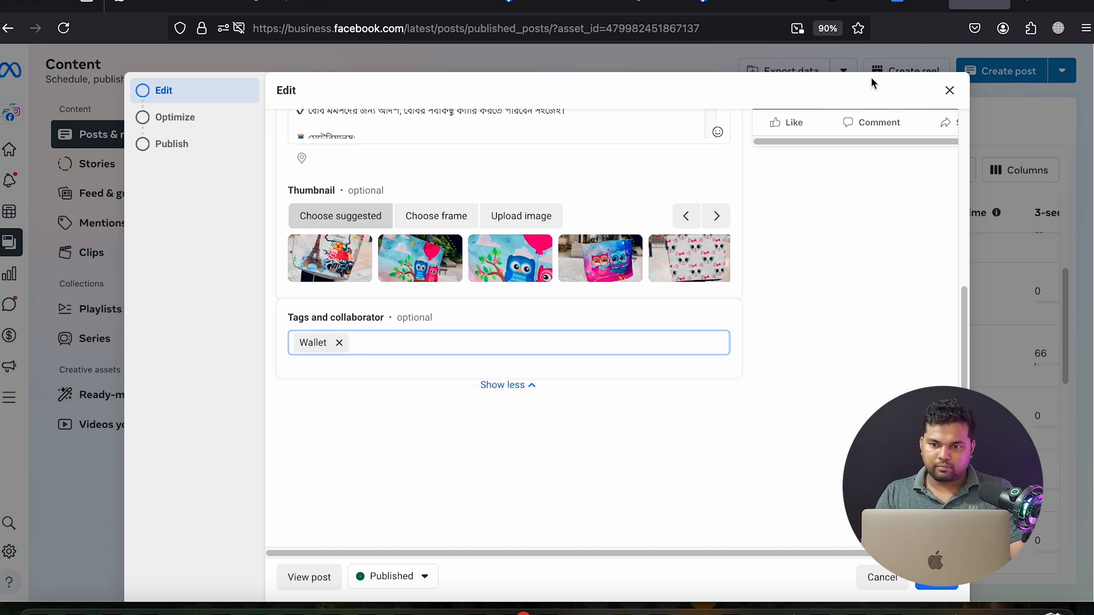
{"action": "left_click", "coordinate": [917, 5]}
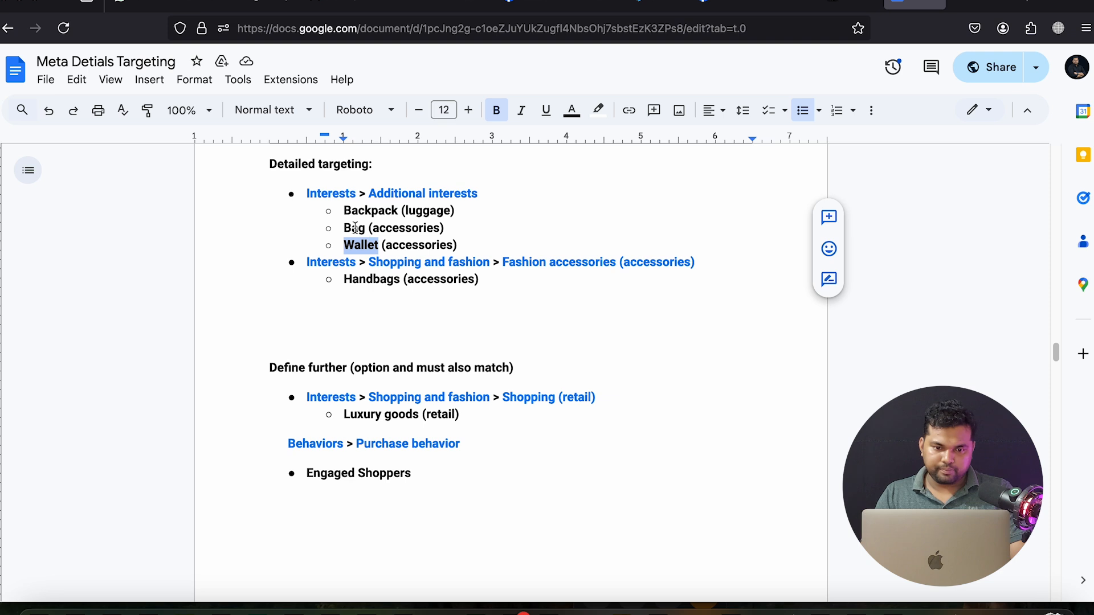
{"action": "double_click", "coordinate": [363, 210]}
{"action": "key", "text": "ctrl+c"}
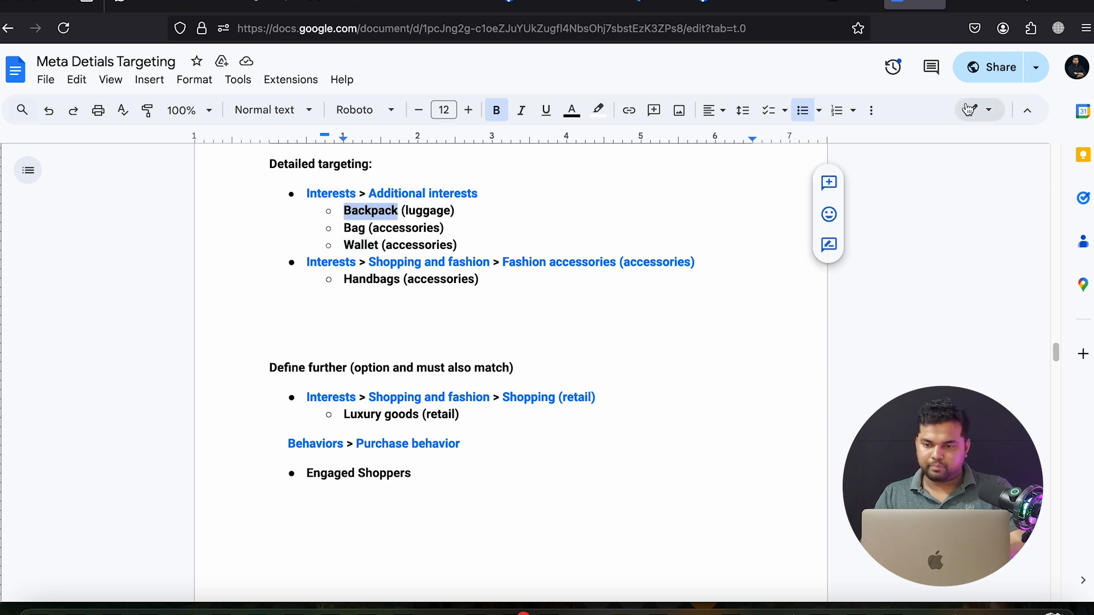
{"action": "left_click", "coordinate": [977, 5]}
{"action": "key", "text": "ctrl+v"}
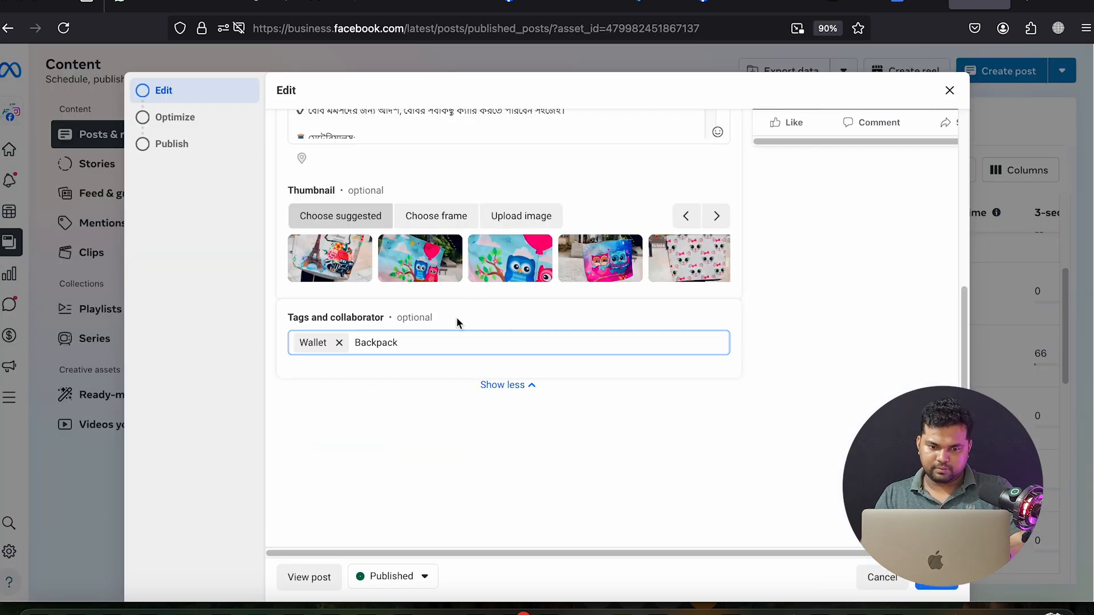
{"action": "key", "text": "Return"}
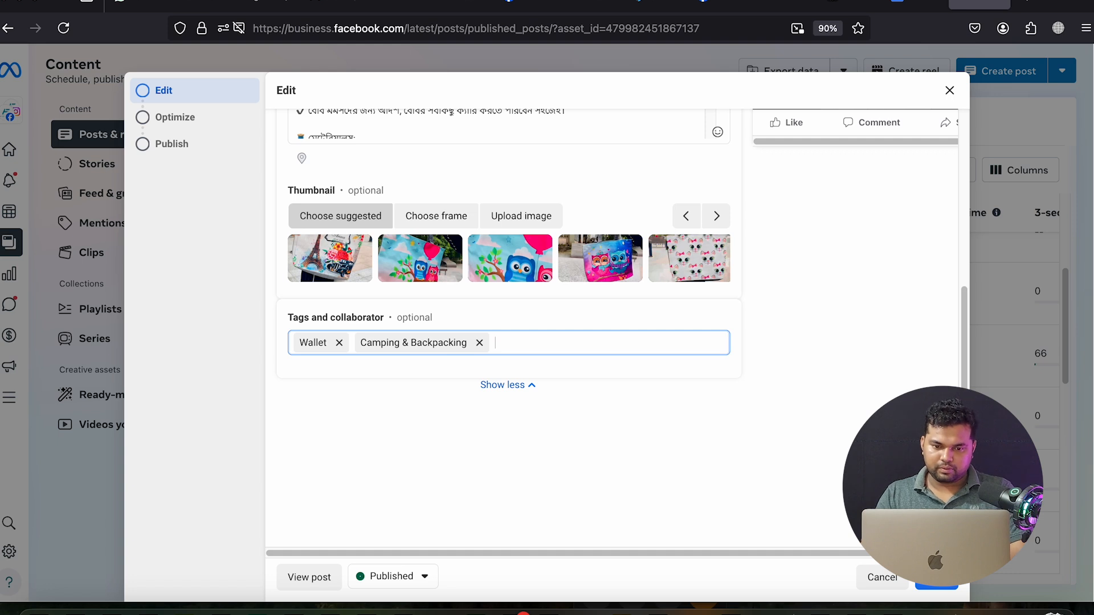
{"action": "left_click", "coordinate": [479, 342]}
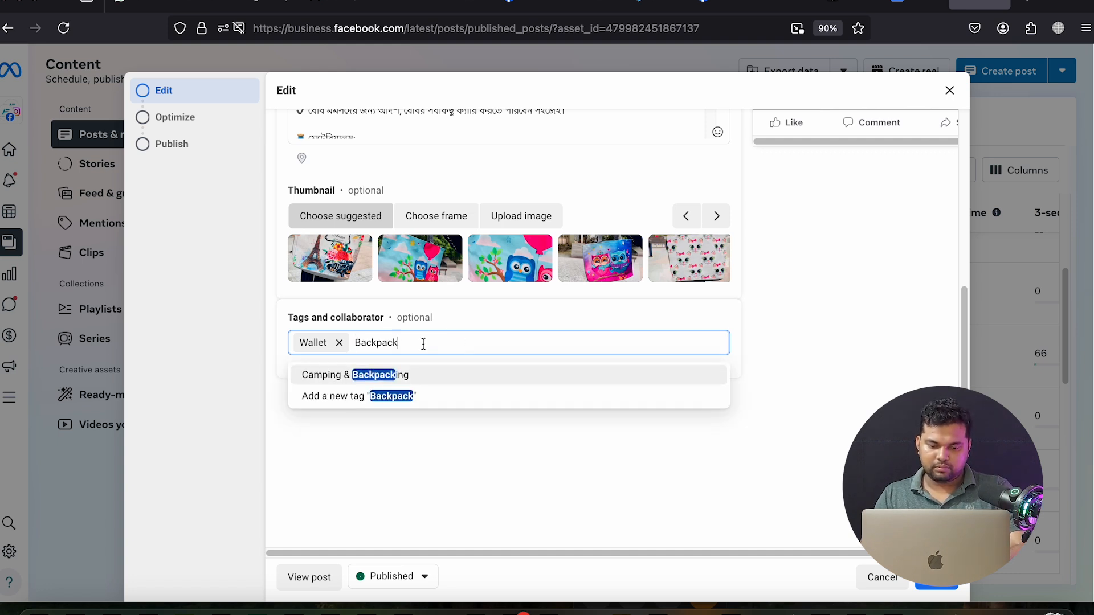
{"action": "type", "text": "Backpack"}
{"action": "key", "text": "Return"}
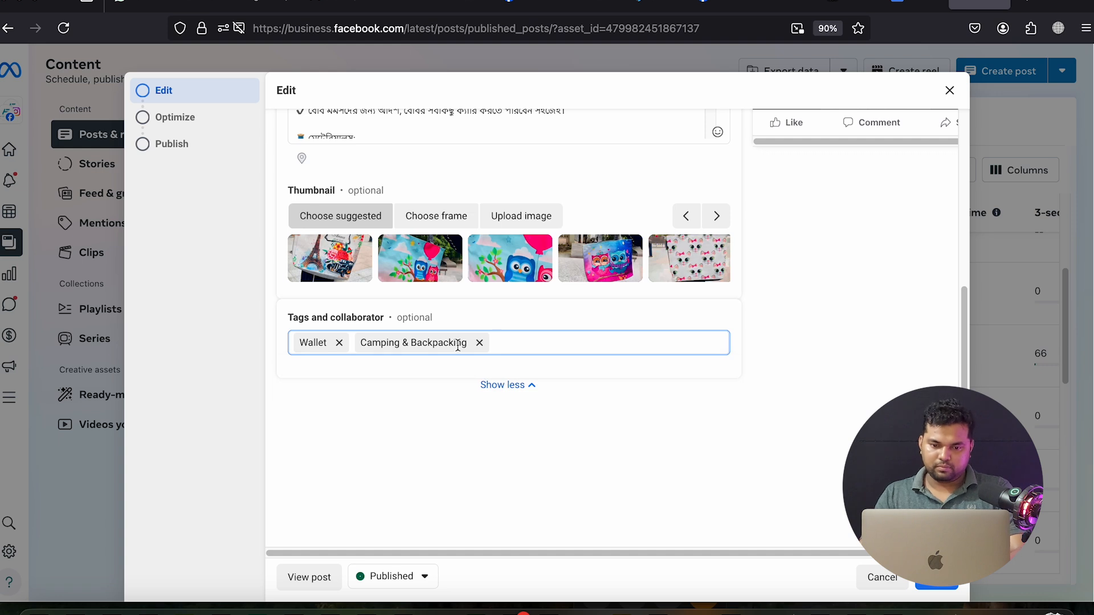
{"action": "left_click", "coordinate": [479, 343]}
Add the tags 'Backpack in Dhaka' and 'bag in Dhaka'
{"action": "key", "text": "ctrl+shift+Tab"}
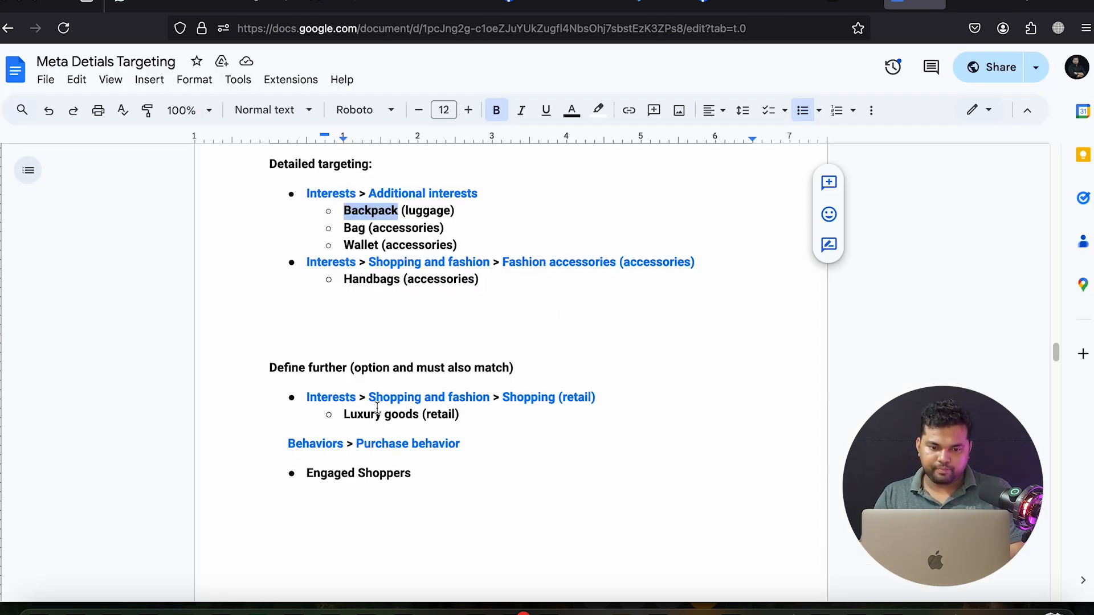
{"action": "left_click", "coordinate": [979, 7]}
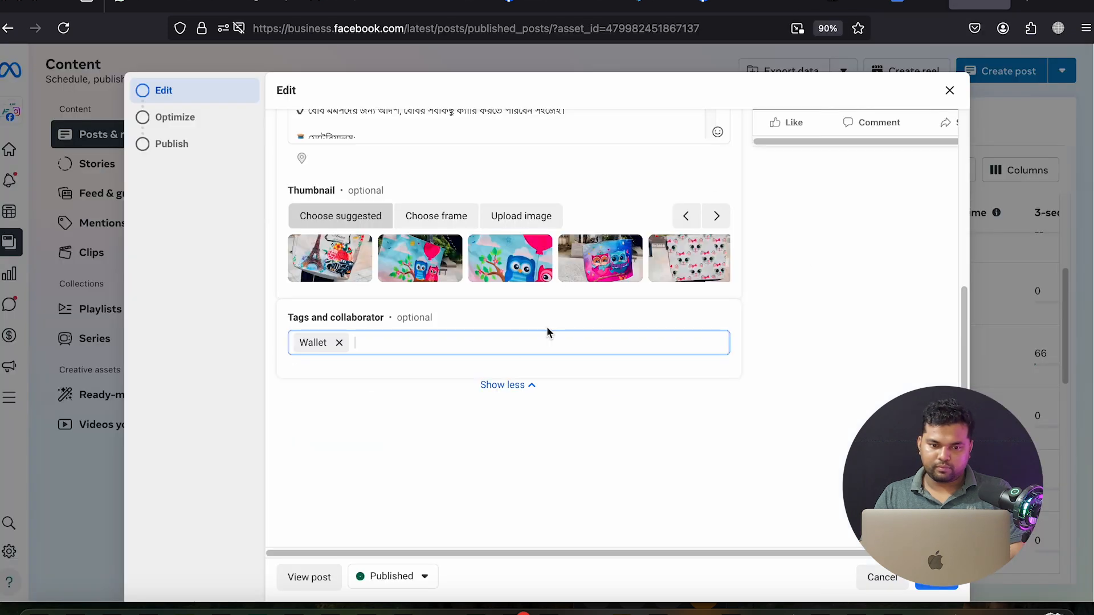
{"action": "key", "text": "super+v"}
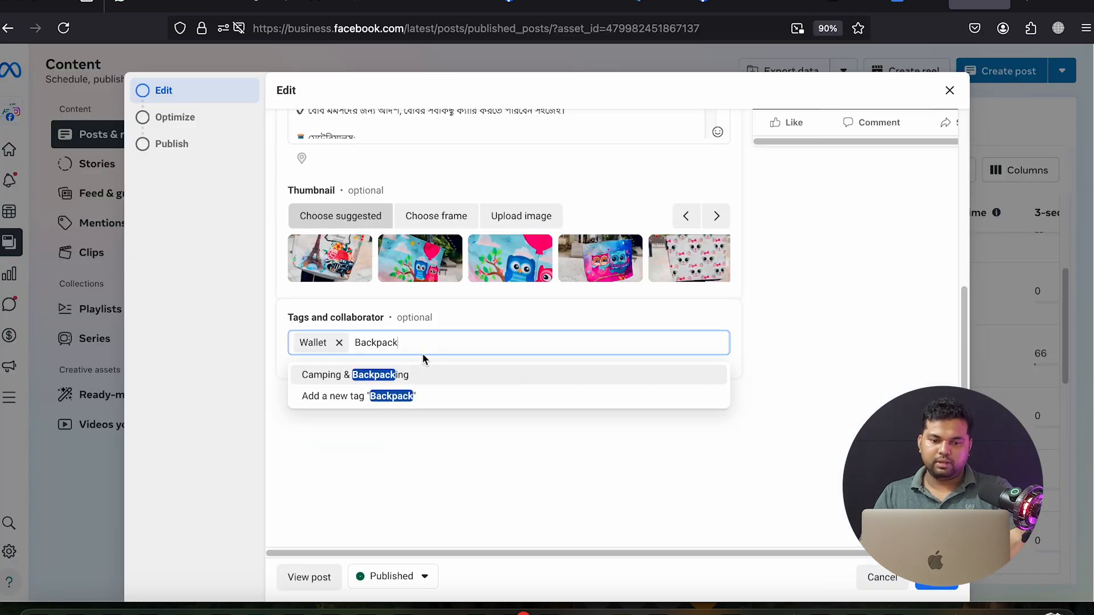
{"action": "type", "text": "in"}
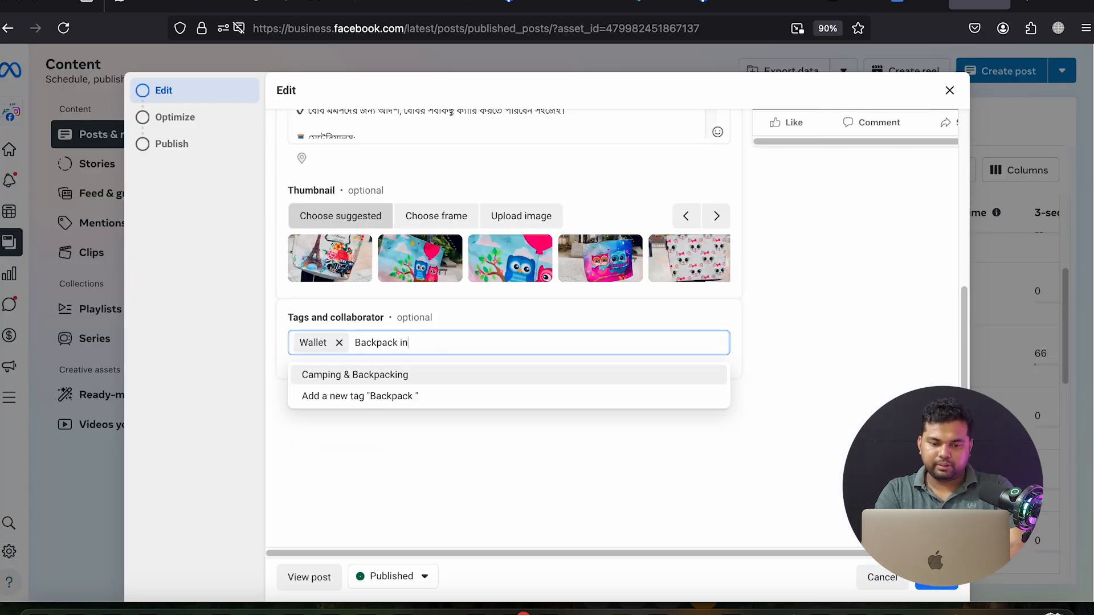
{"action": "type", "text": " dha"}
{"action": "key", "text": "BackSpace"}
{"action": "key", "text": "BackSpace"}
{"action": "key", "text": "BackSpace"}
{"action": "key", "text": "BackSpace"}
{"action": "type", "text": "D"}
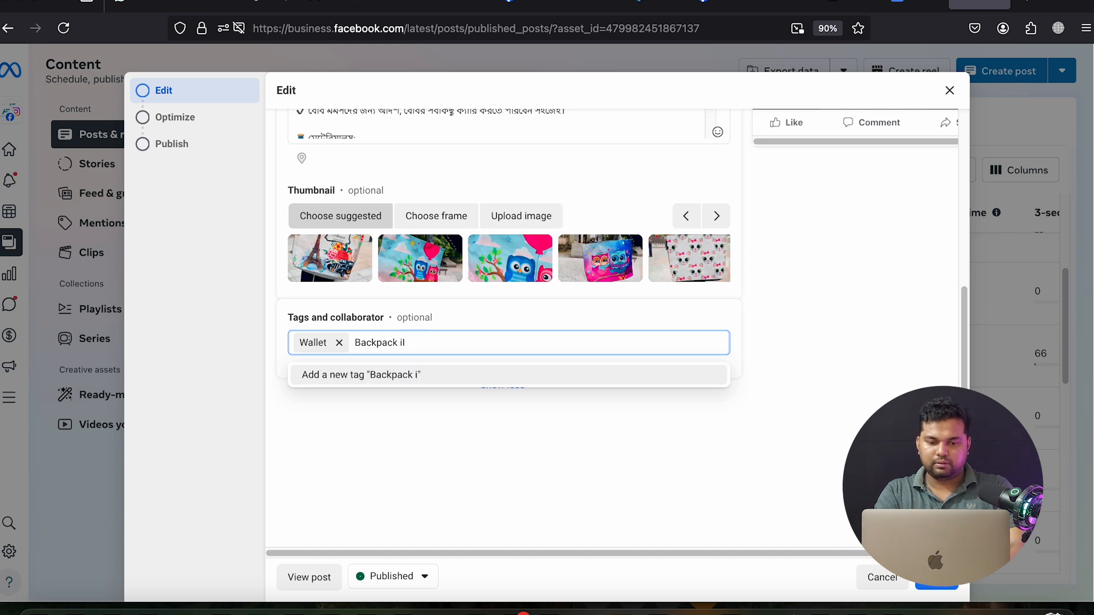
{"action": "type", "text": " D"}
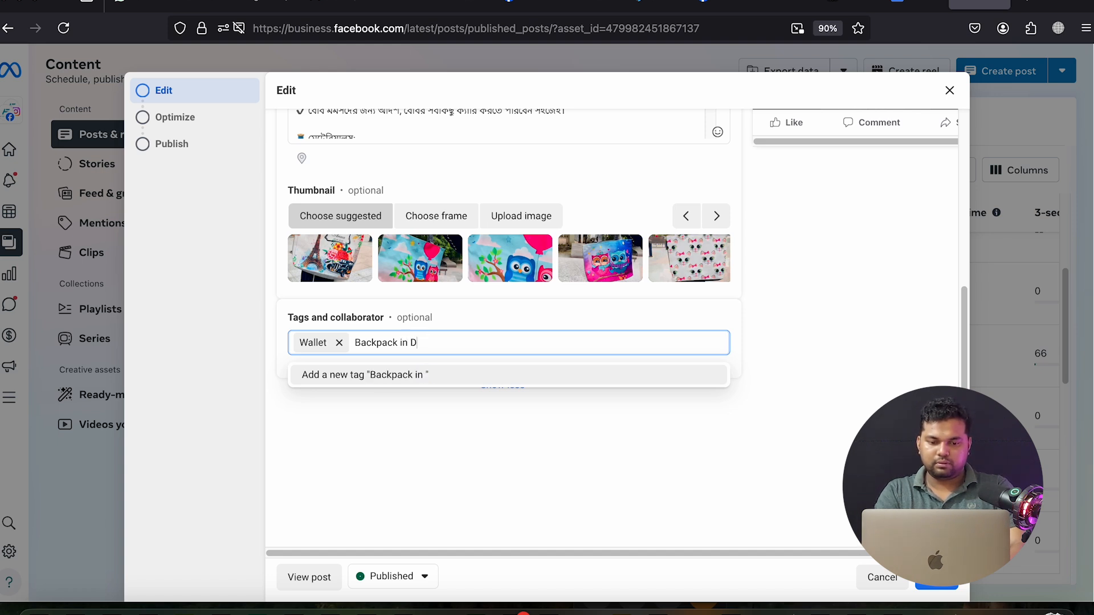
{"action": "type", "text": "haka"}
{"action": "key", "text": "Return"}
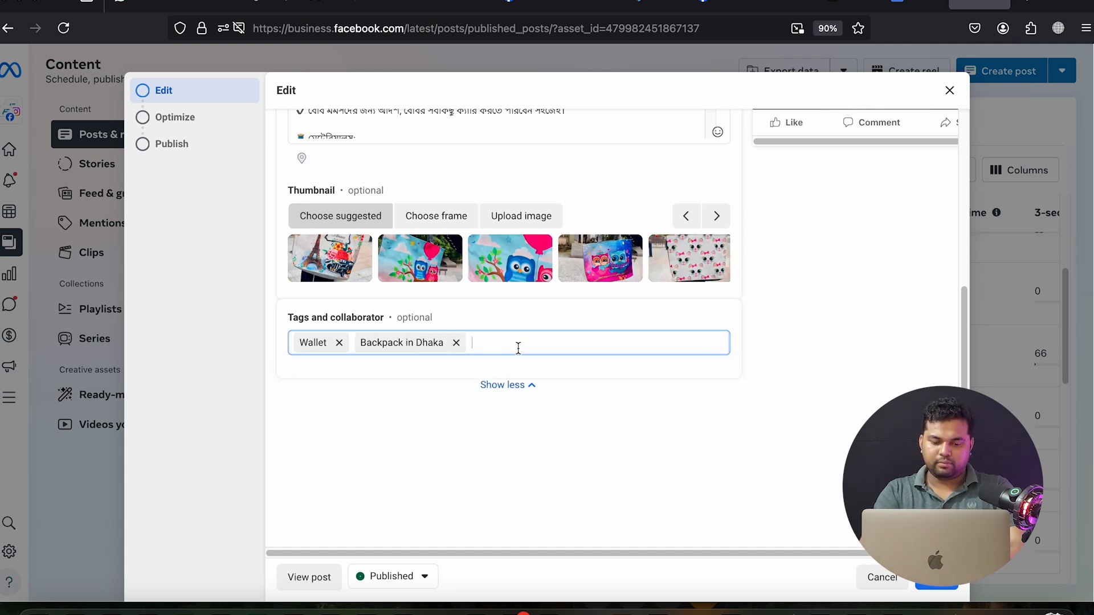
{"action": "type", "text": "ba"}
{"action": "type", "text": "g"}
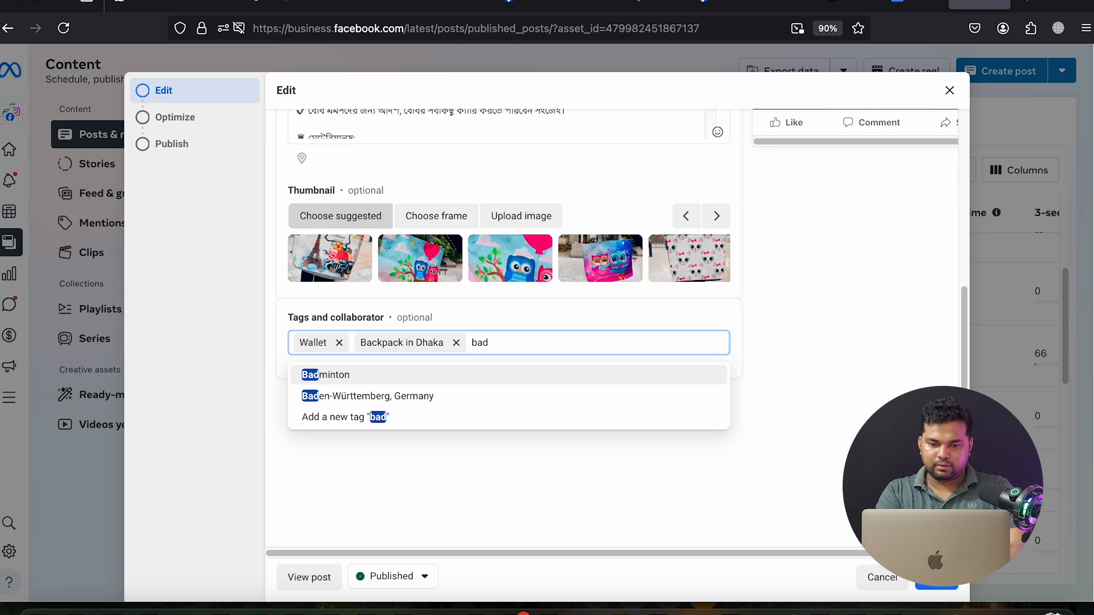
{"action": "type", "text": " in Dhaka"}
{"action": "key", "text": "Return"}
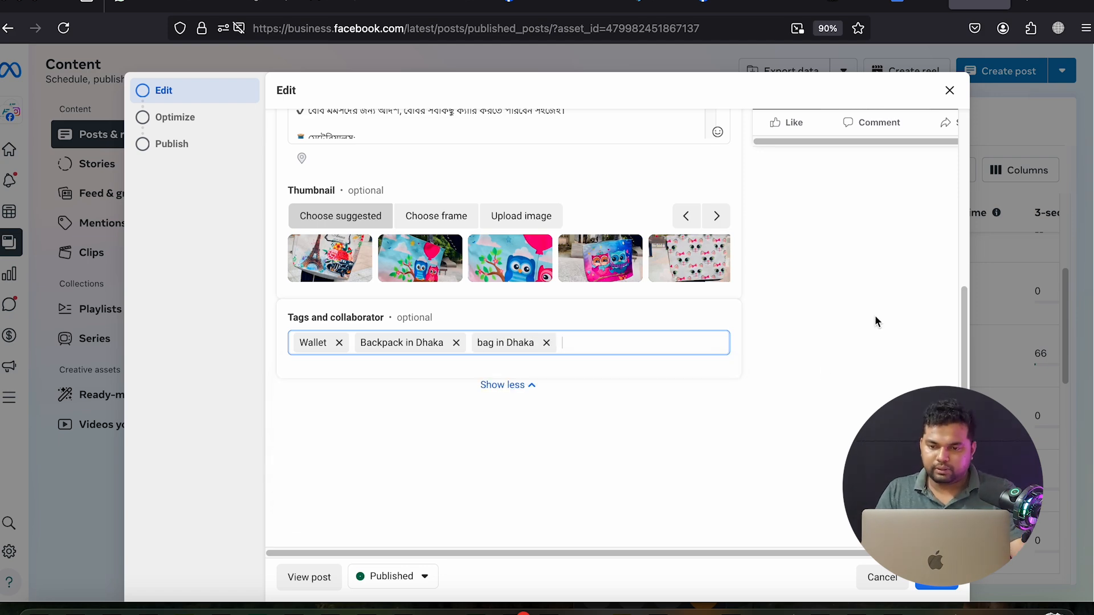
Step through the optimize and publish pages and save the updated post
{"action": "left_click", "coordinate": [874, 315]}
{"action": "scroll", "coordinate": [880, 342], "scroll_direction": "up", "scroll_amount": 2}
{"action": "scroll", "coordinate": [884, 368], "scroll_direction": "up", "scroll_amount": 3}
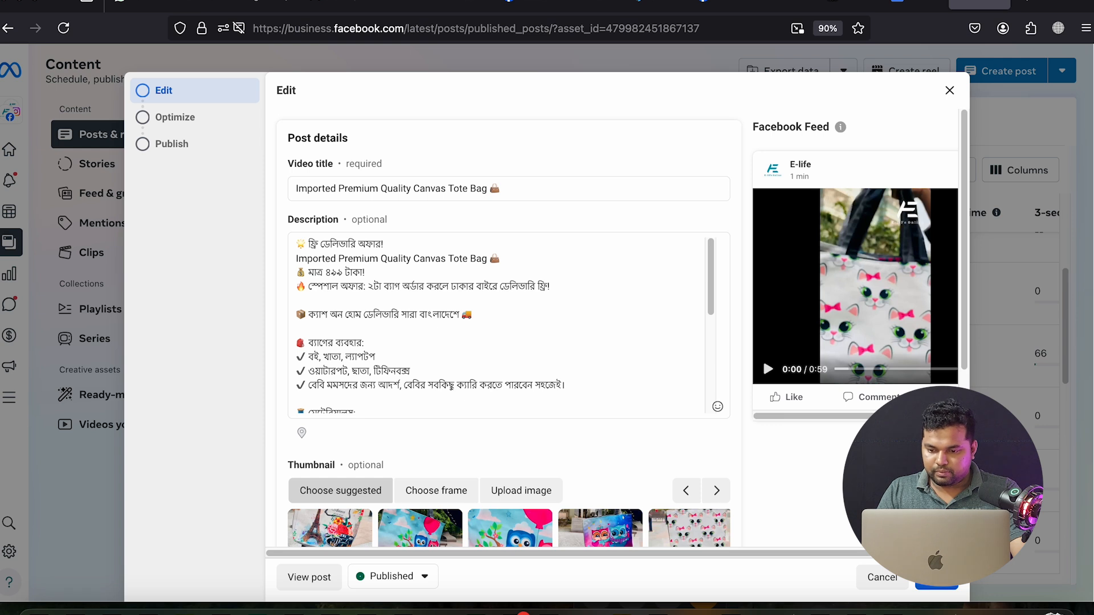
{"action": "left_click", "coordinate": [936, 578]}
{"action": "left_click", "coordinate": [936, 578]}
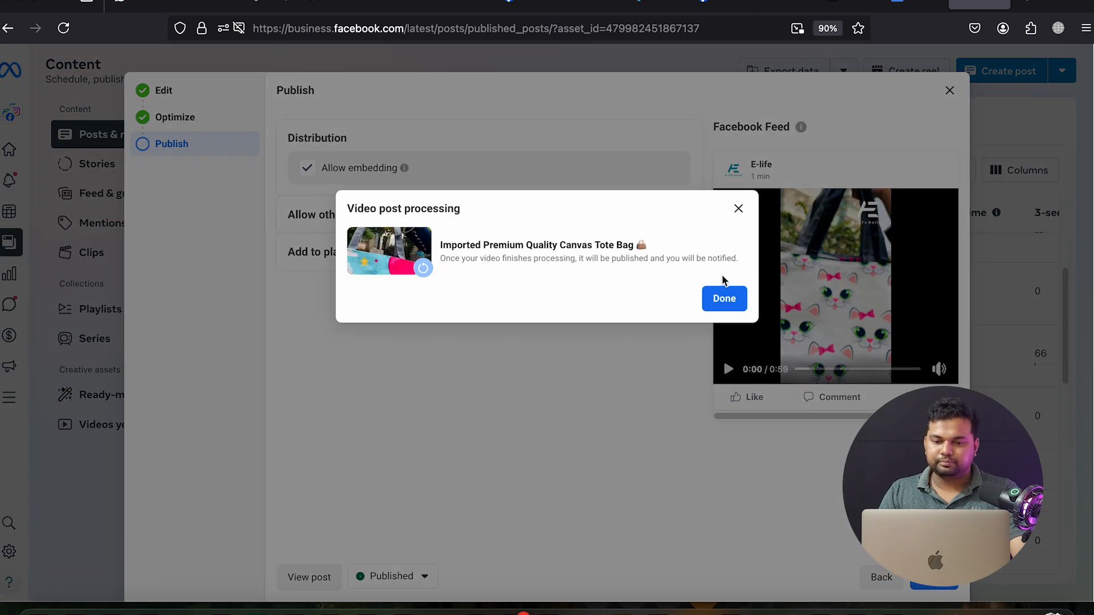
{"action": "left_click", "coordinate": [722, 297]}
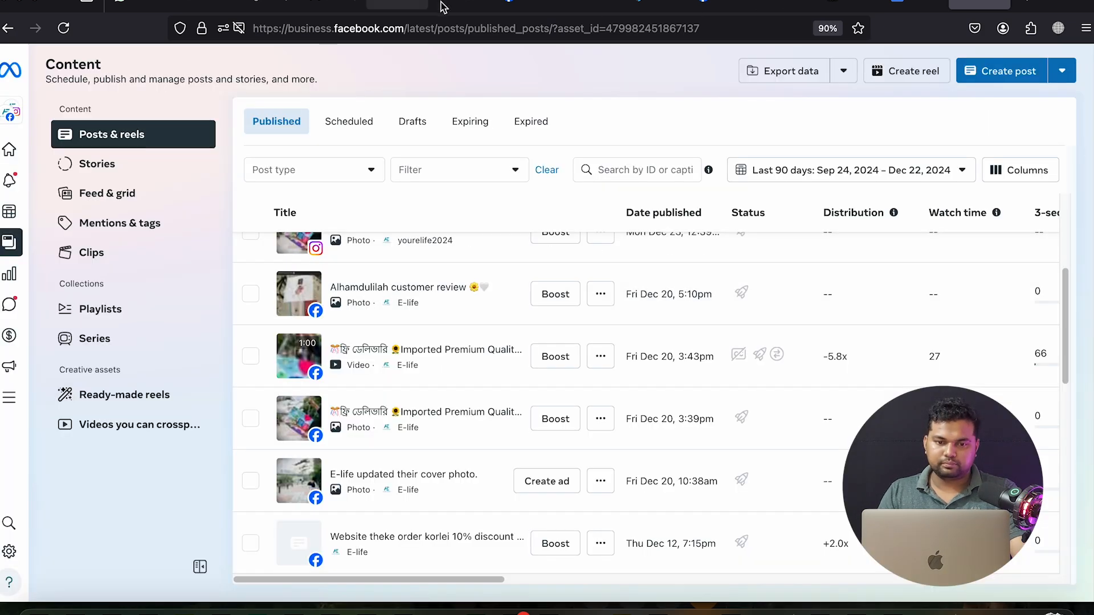
{"action": "left_click", "coordinate": [527, 5]}
Reload the E-life page, expand the Dec 20 post, and open its tote-bag video
{"action": "left_click", "coordinate": [64, 27]}
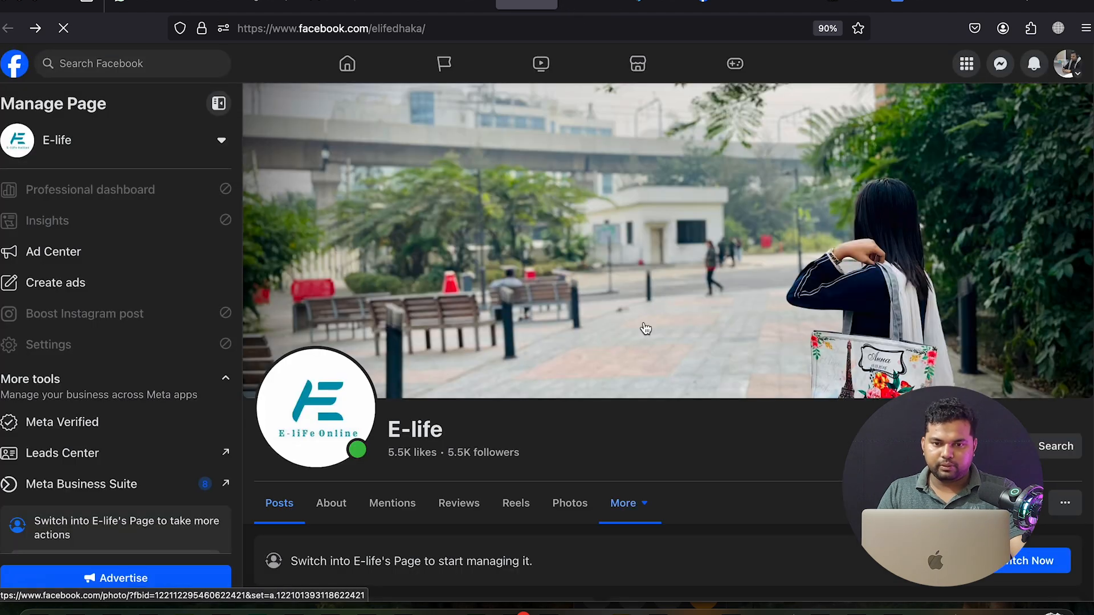
{"action": "scroll", "coordinate": [671, 356], "scroll_direction": "down", "scroll_amount": 10}
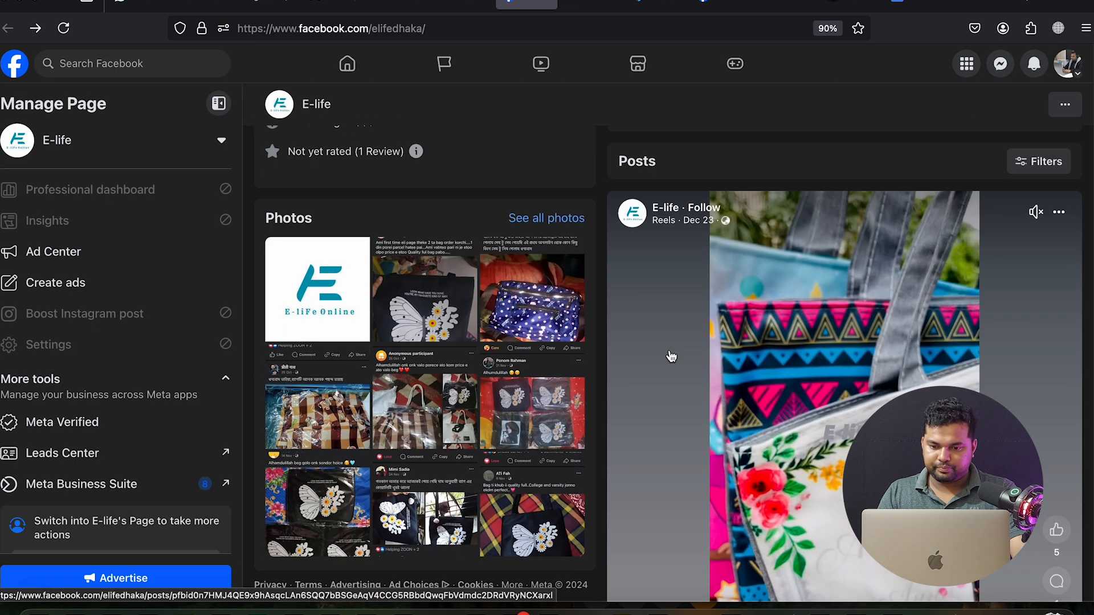
{"action": "scroll", "coordinate": [765, 373], "scroll_direction": "up", "scroll_amount": 2}
{"action": "scroll", "coordinate": [764, 373], "scroll_direction": "down", "scroll_amount": 6}
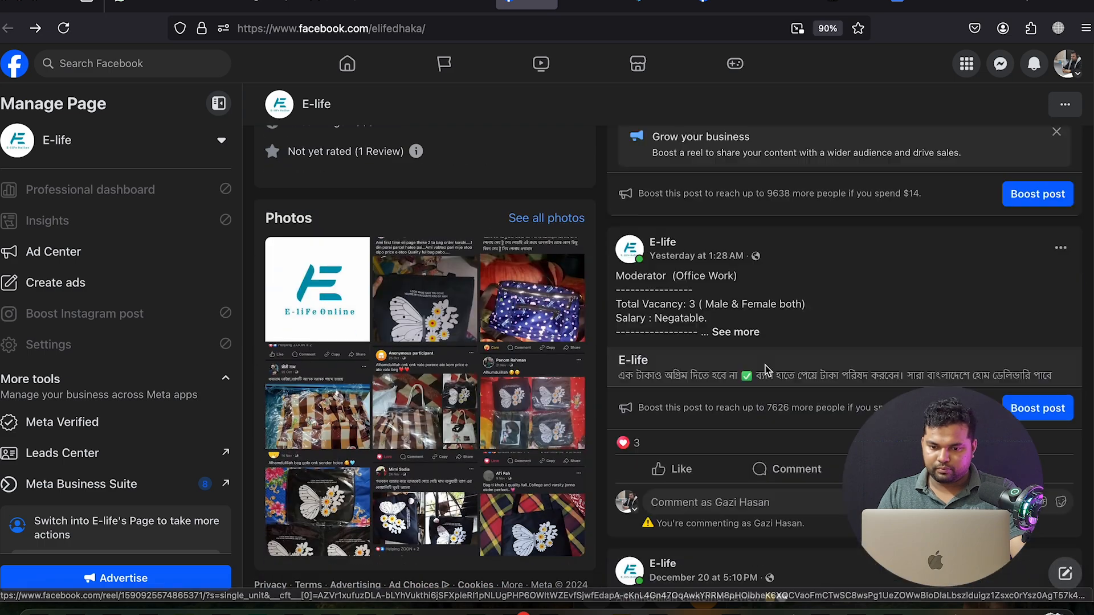
{"action": "scroll", "coordinate": [766, 370], "scroll_direction": "up", "scroll_amount": 7}
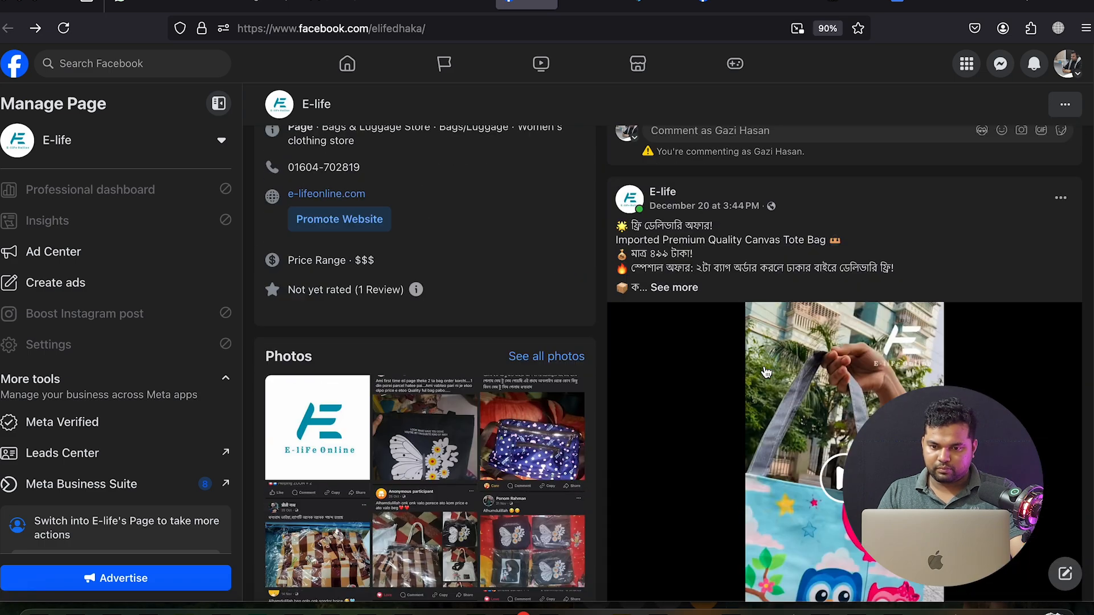
{"action": "left_click", "coordinate": [674, 288]}
{"action": "scroll", "coordinate": [680, 338], "scroll_direction": "down", "scroll_amount": 2}
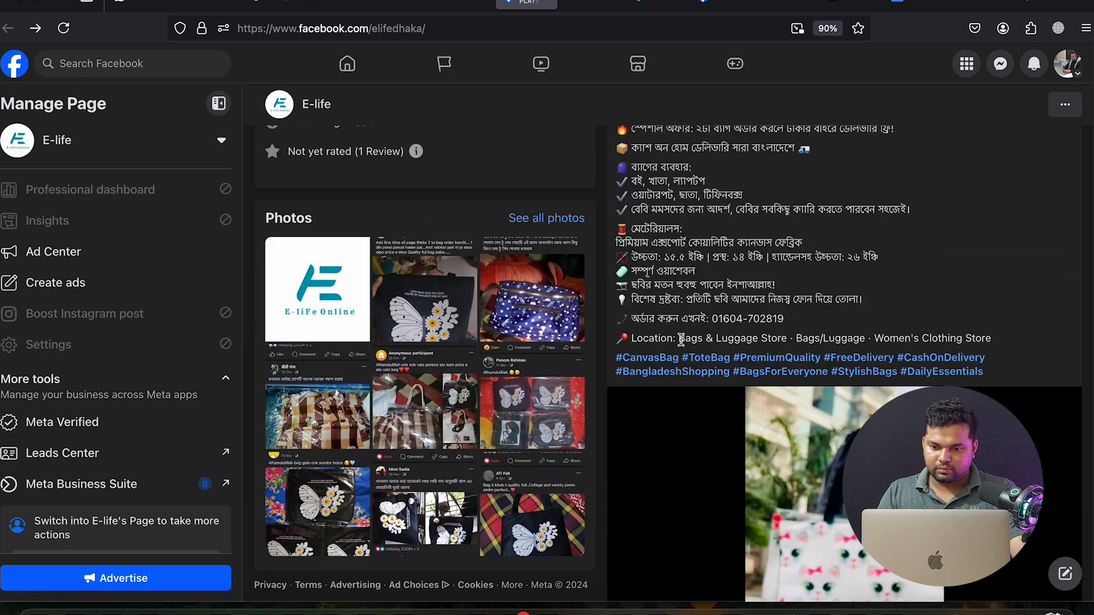
{"action": "left_click", "coordinate": [711, 421]}
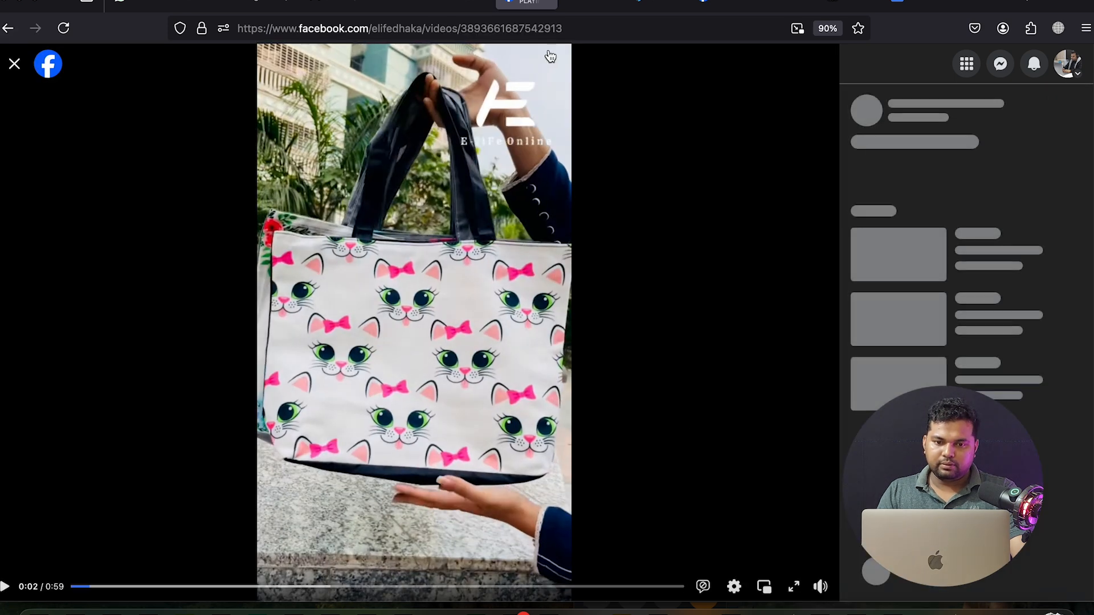
Open the ad's post list and copy the tote-bag video's ID from its Facebook URL
{"action": "left_click", "coordinate": [577, 6]}
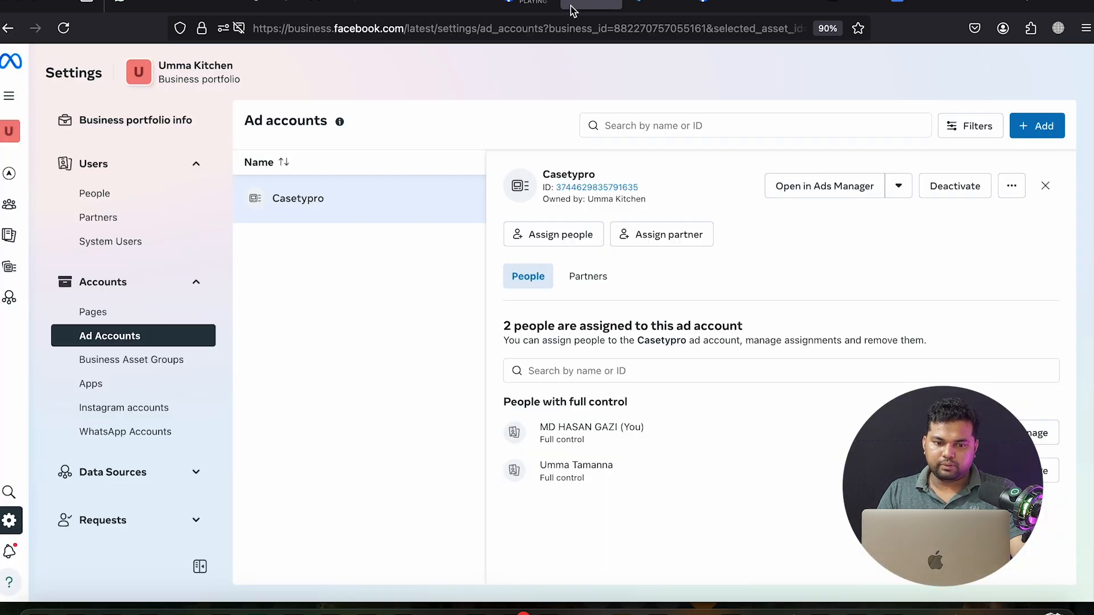
{"action": "left_click", "coordinate": [461, 5]}
{"action": "left_click_drag", "start_coordinate": [400, 5], "coordinate": [469, 7]}
{"action": "scroll", "coordinate": [496, 288], "scroll_direction": "down", "scroll_amount": 3}
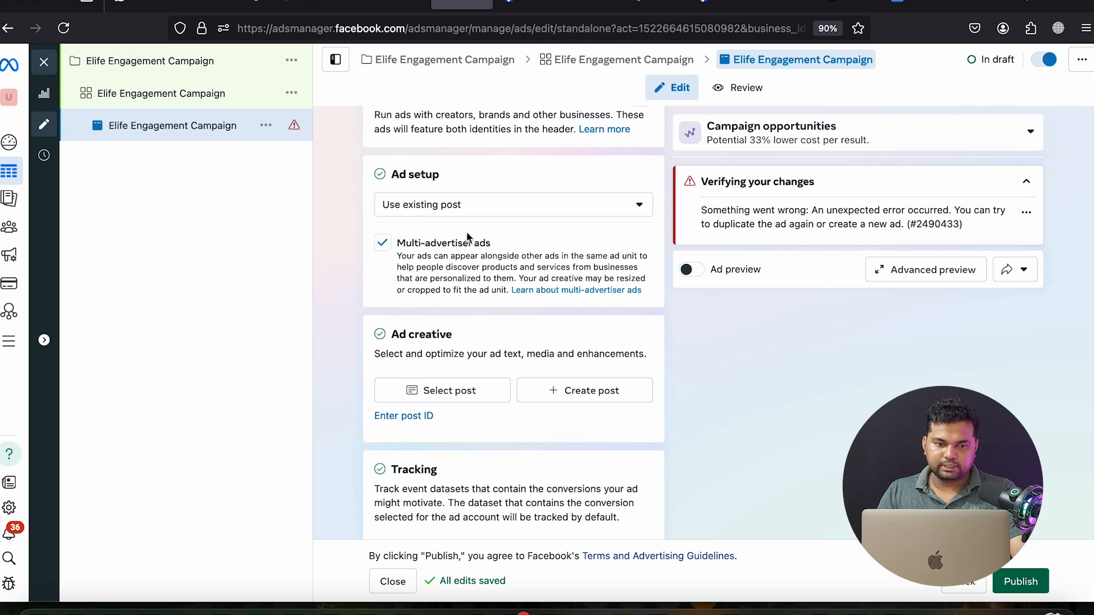
{"action": "left_click", "coordinate": [450, 288]}
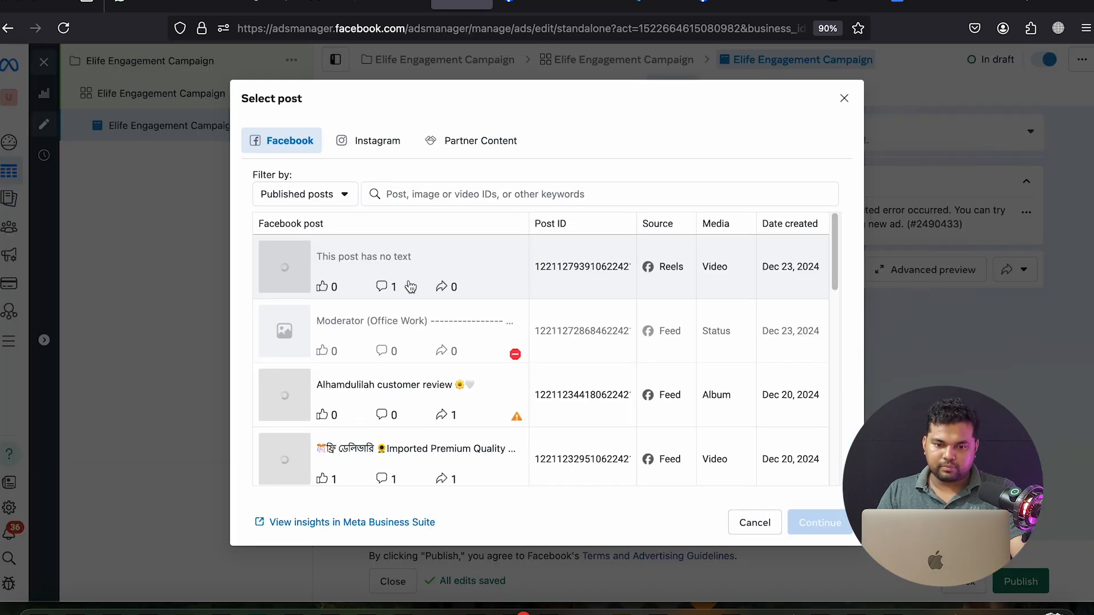
{"action": "left_click", "coordinate": [508, 6]}
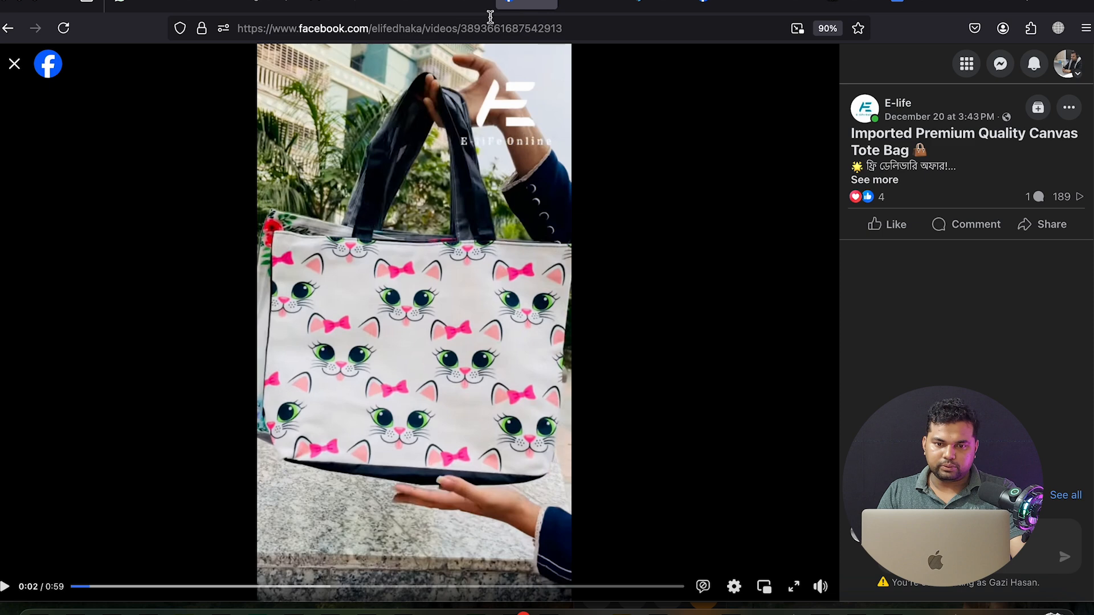
{"action": "double_click", "coordinate": [509, 28]}
{"action": "right_click", "coordinate": [510, 29]}
{"action": "left_click", "coordinate": [536, 93]}
Search with the recommended post ID and select the Dec 20 tote-bag video post
{"action": "left_click", "coordinate": [478, 6]}
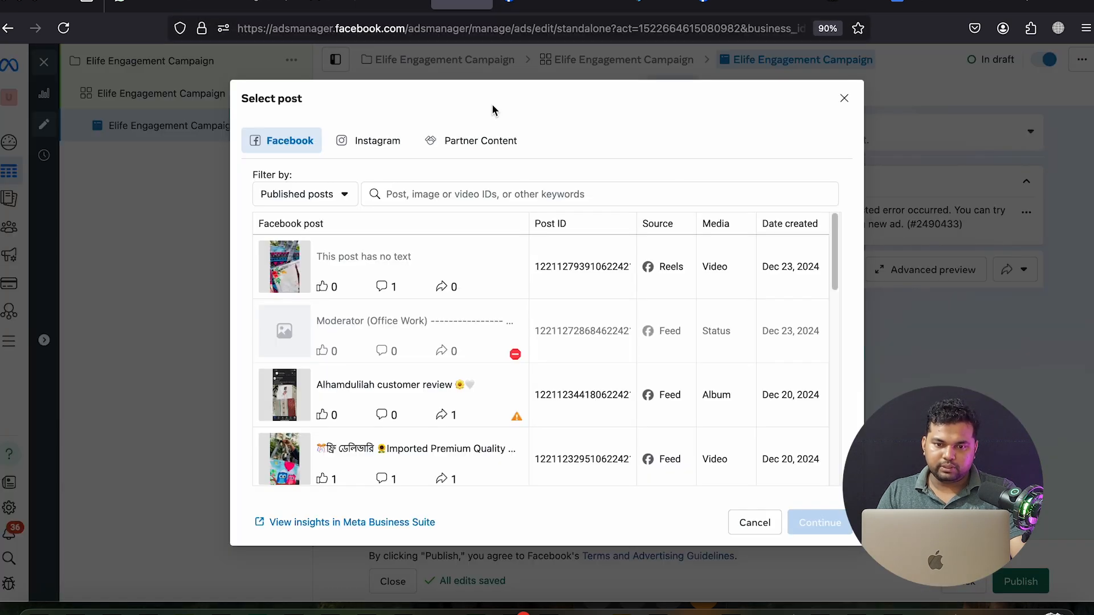
{"action": "right_click", "coordinate": [450, 197]}
{"action": "left_click", "coordinate": [482, 282]}
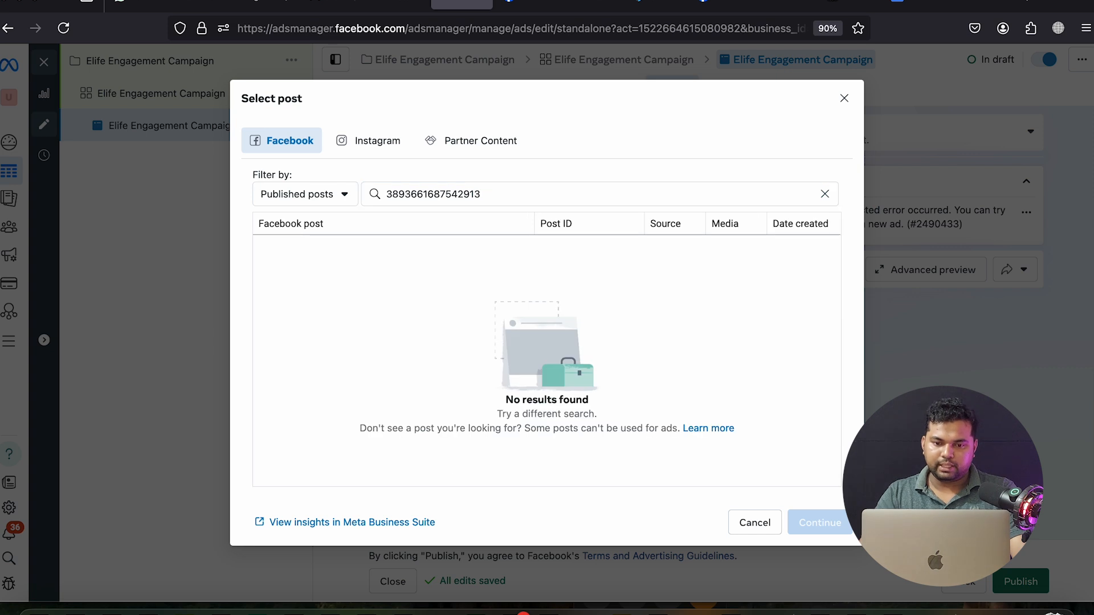
{"action": "left_click", "coordinate": [344, 273]}
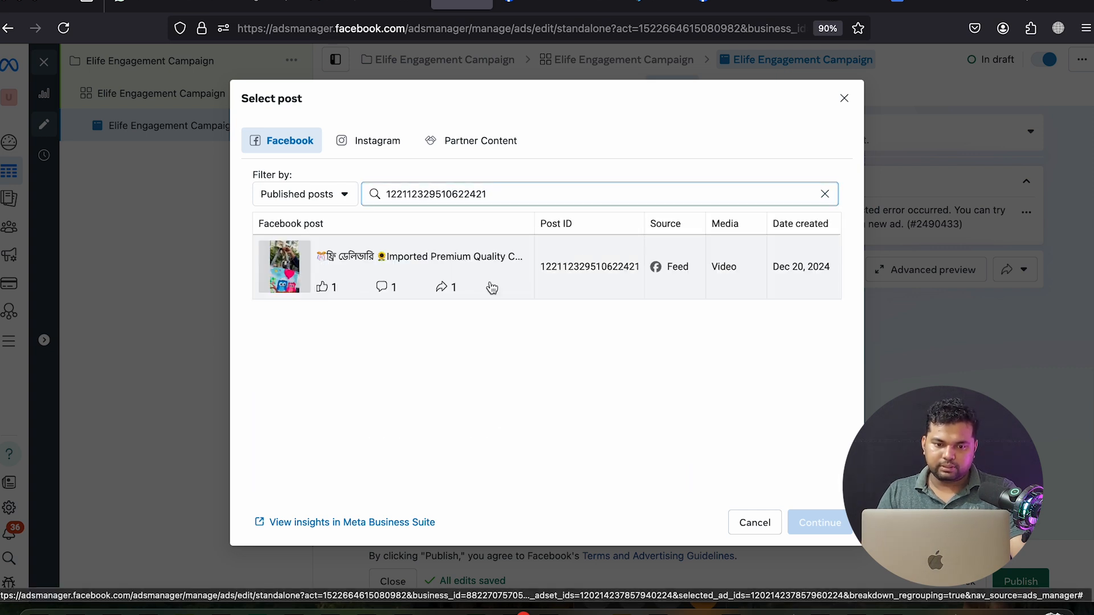
{"action": "left_click", "coordinate": [612, 283]}
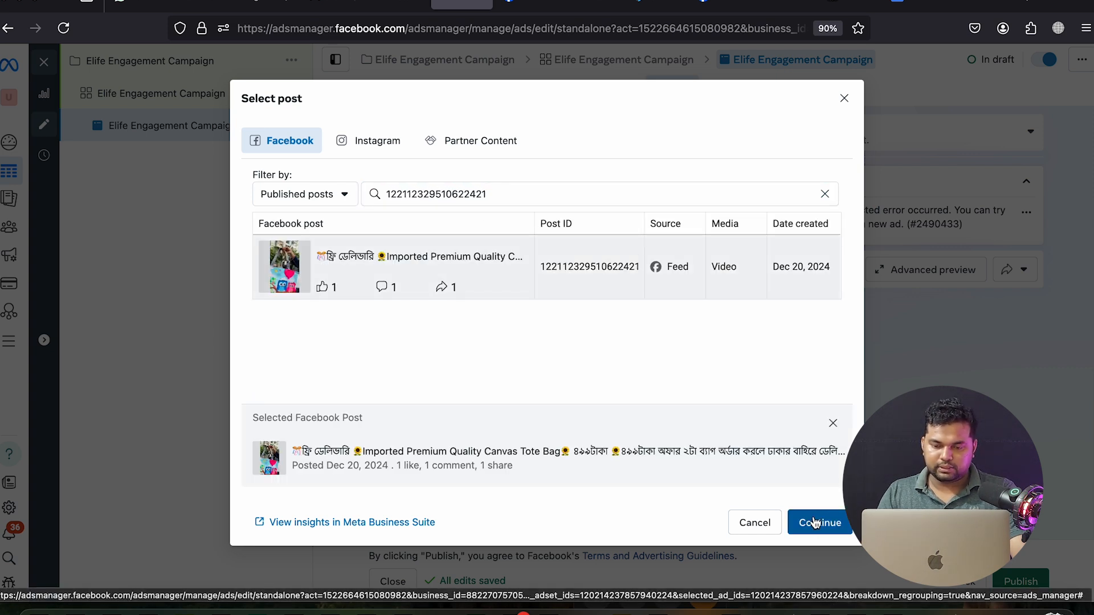
{"action": "left_click", "coordinate": [816, 534]}
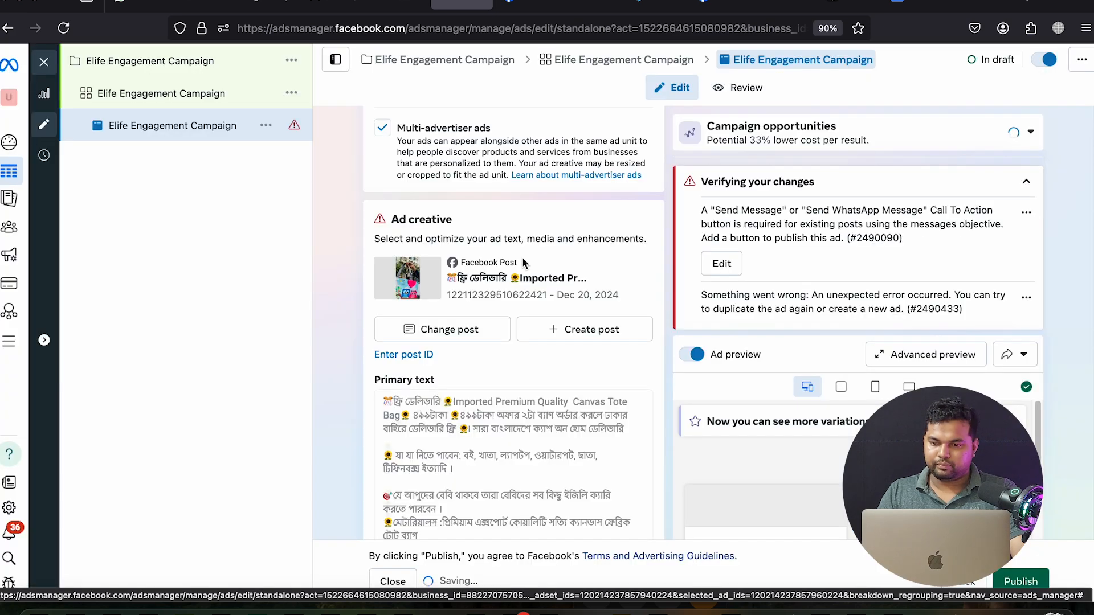
Add the profile's verified phone number to the ad's message template
{"action": "scroll", "coordinate": [521, 251], "scroll_direction": "down", "scroll_amount": 6}
{"action": "scroll", "coordinate": [522, 256], "scroll_direction": "down", "scroll_amount": 2}
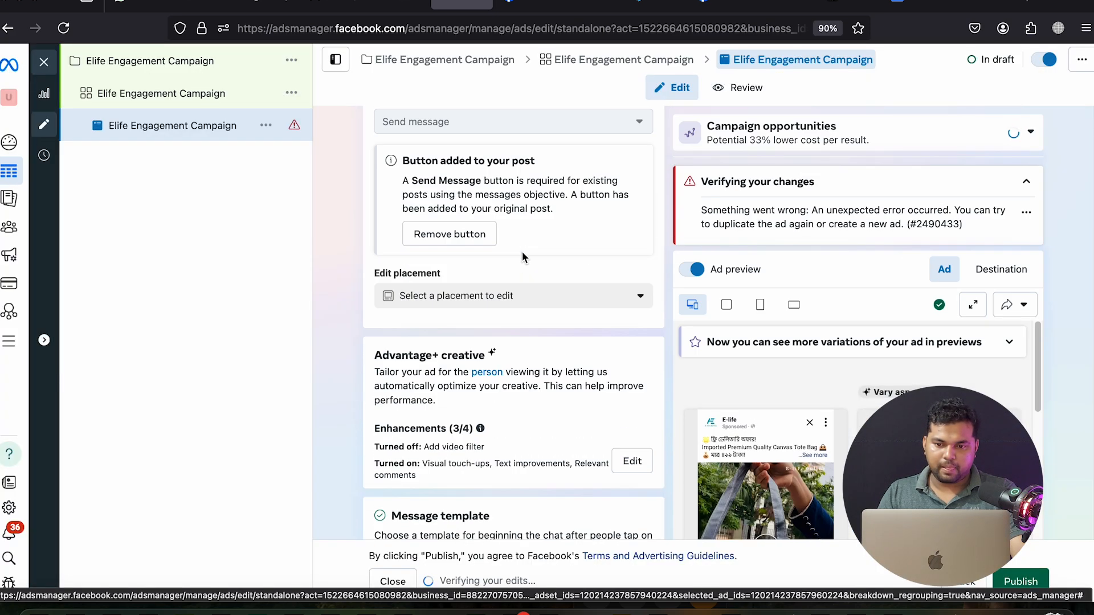
{"action": "scroll", "coordinate": [522, 256], "scroll_direction": "down", "scroll_amount": 1}
{"action": "scroll", "coordinate": [523, 252], "scroll_direction": "down", "scroll_amount": 2}
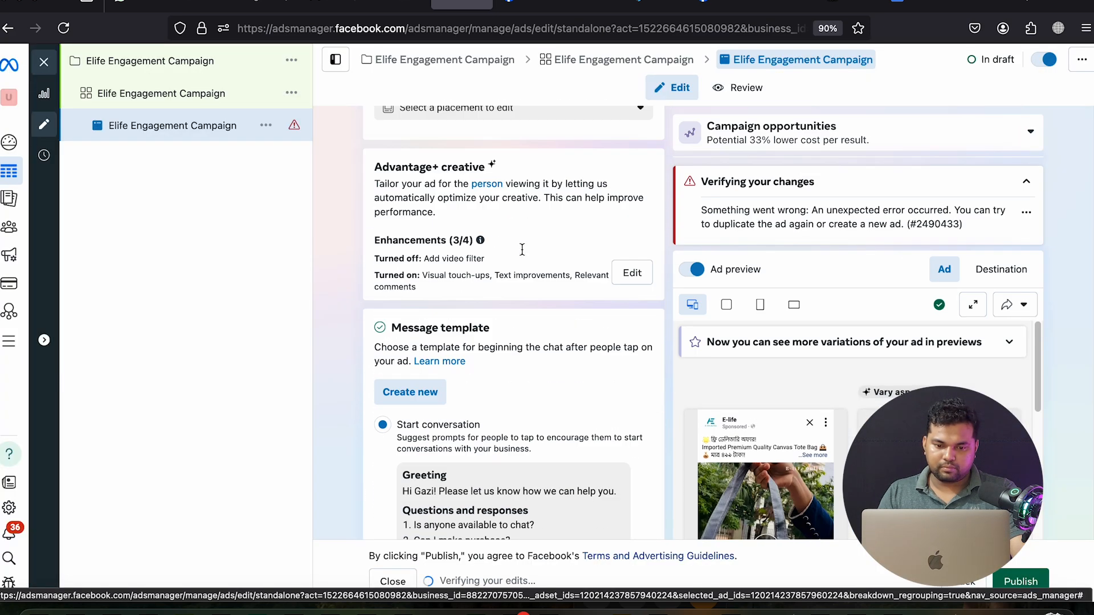
{"action": "scroll", "coordinate": [522, 254], "scroll_direction": "up", "scroll_amount": 6}
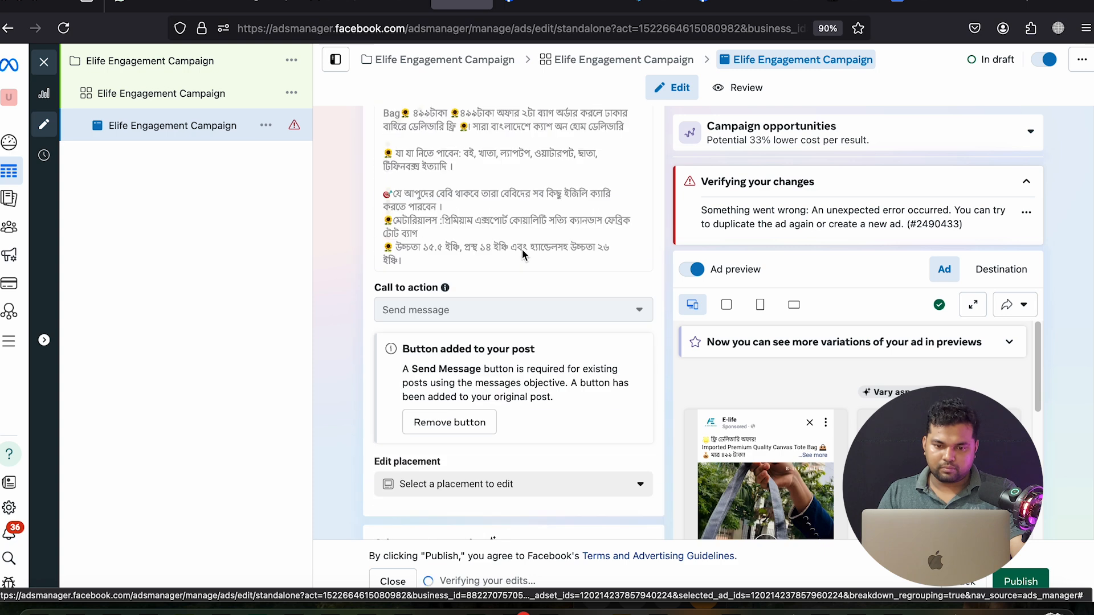
{"action": "scroll", "coordinate": [522, 256], "scroll_direction": "up", "scroll_amount": 1}
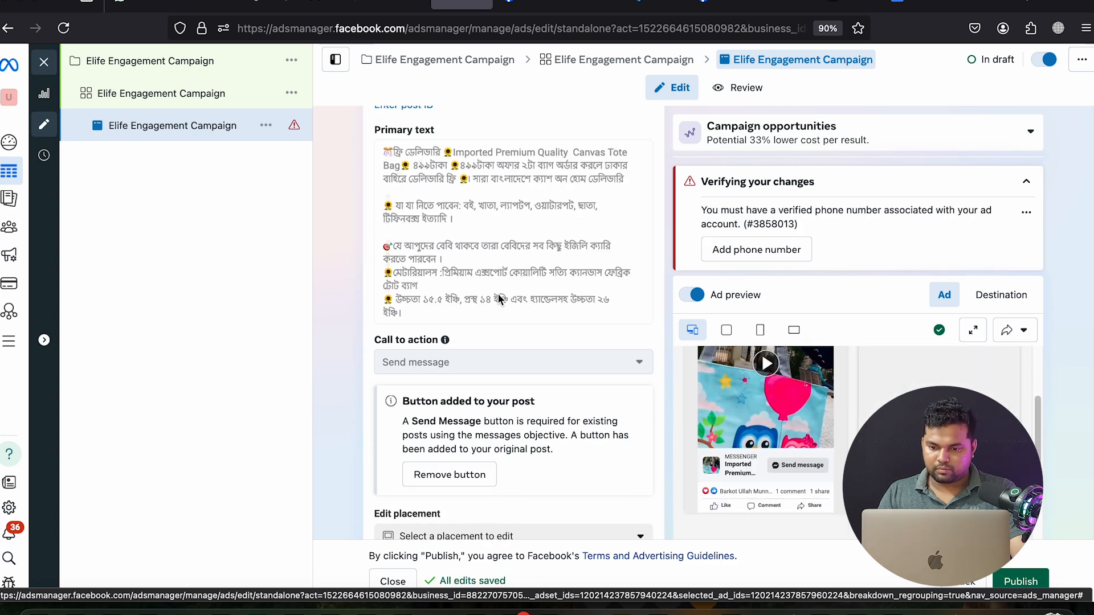
{"action": "scroll", "coordinate": [513, 299], "scroll_direction": "down", "scroll_amount": 3}
{"action": "scroll", "coordinate": [502, 291], "scroll_direction": "down", "scroll_amount": 9}
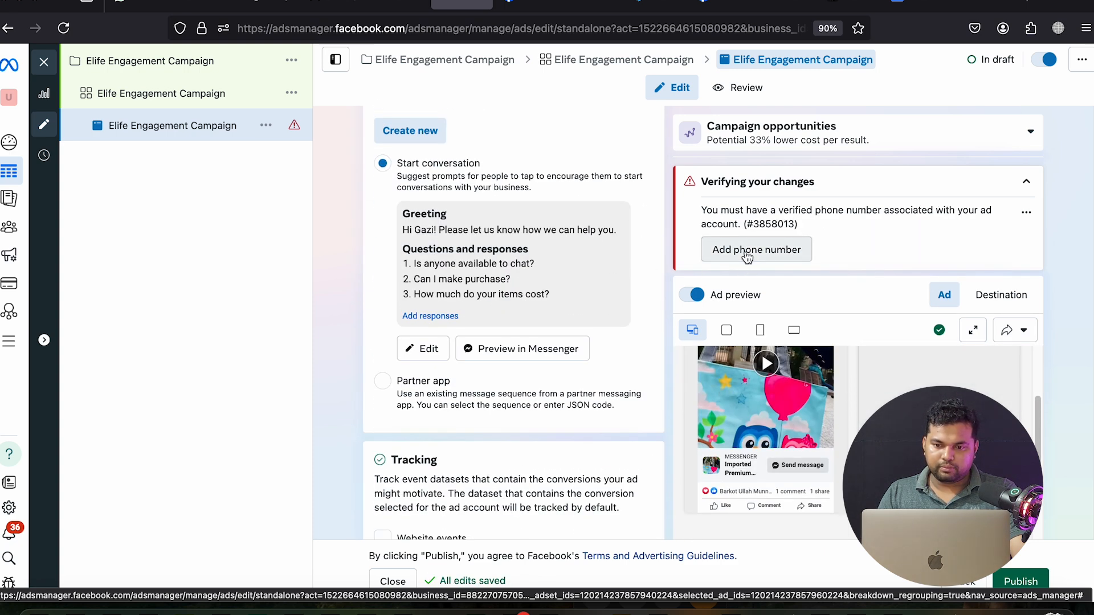
{"action": "scroll", "coordinate": [547, 318], "scroll_direction": "down", "scroll_amount": 3}
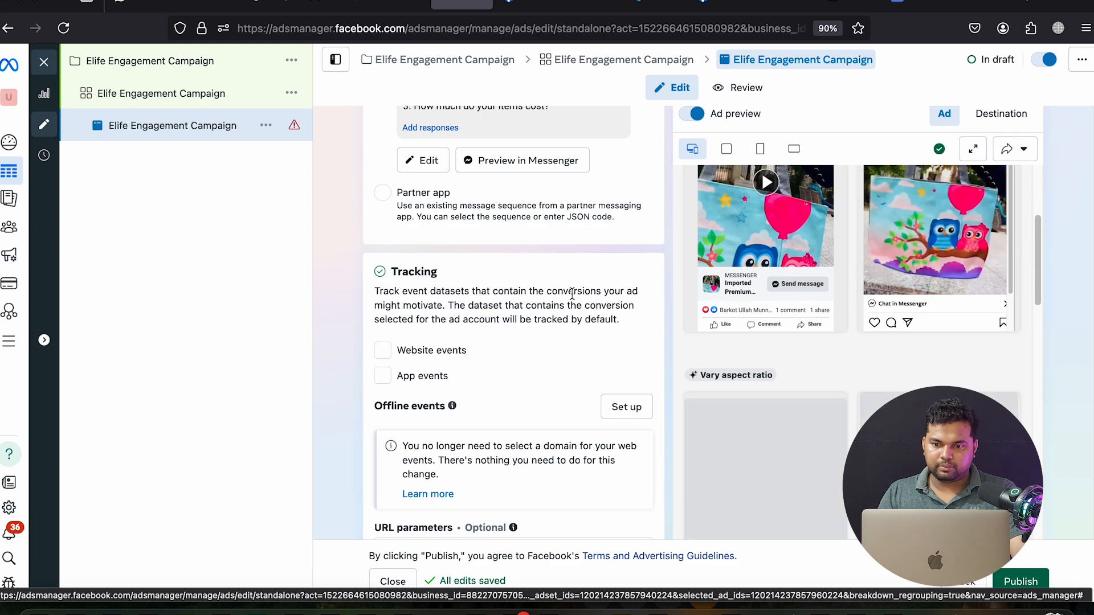
{"action": "scroll", "coordinate": [573, 296], "scroll_direction": "up", "scroll_amount": 3}
{"action": "left_click", "coordinate": [756, 216]}
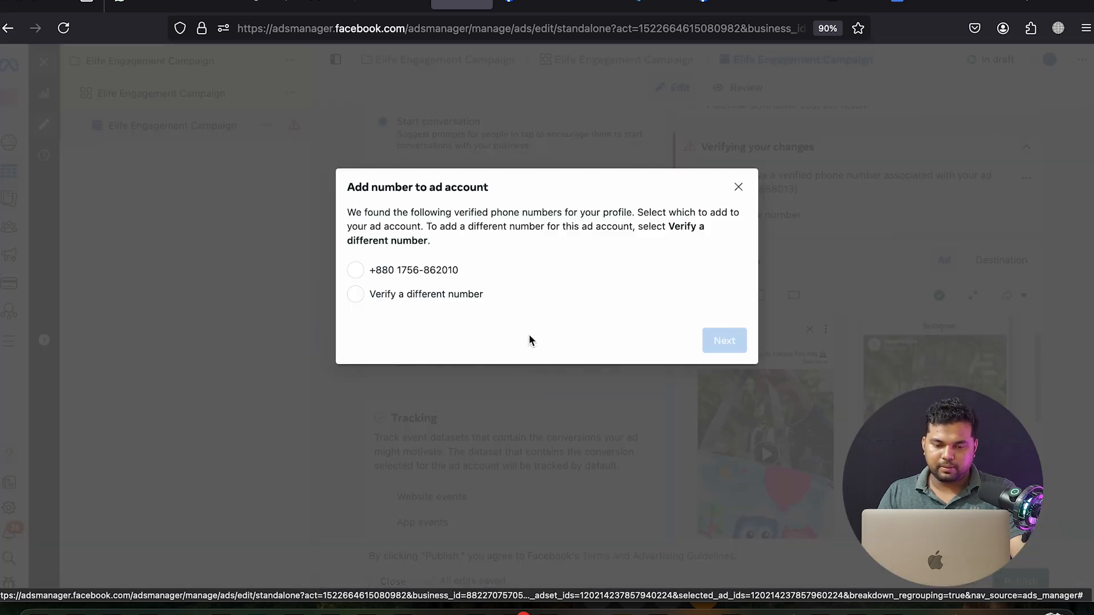
{"action": "left_click", "coordinate": [395, 271]}
{"action": "left_click", "coordinate": [707, 342]}
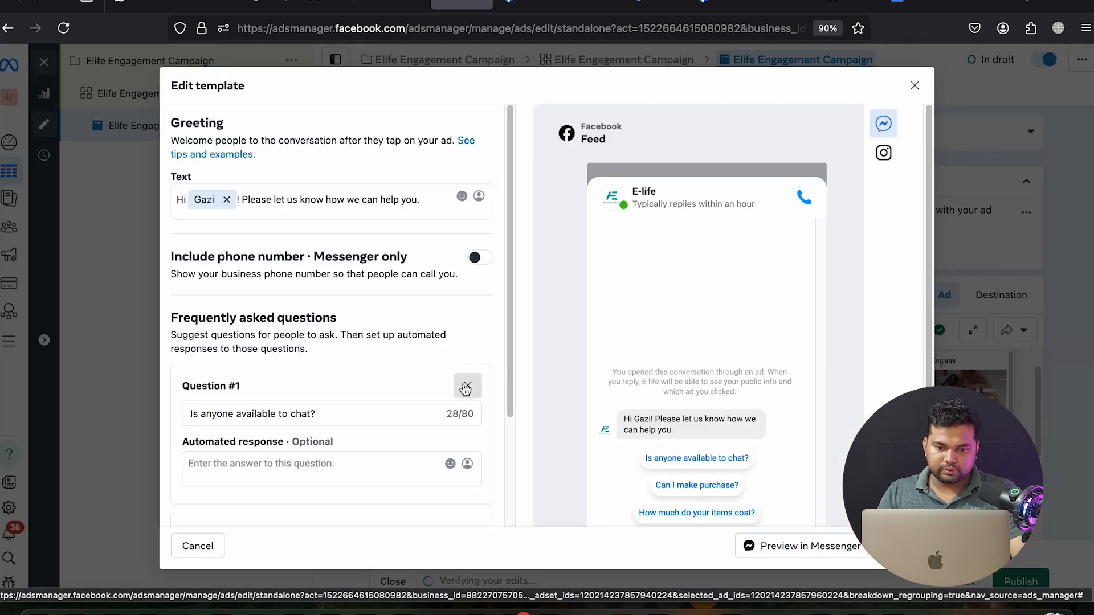
Delete 'Is anyone available to chat?', 'Can I make purchase?' and 'How much do your items cost?', then save
{"action": "left_click", "coordinate": [467, 386]}
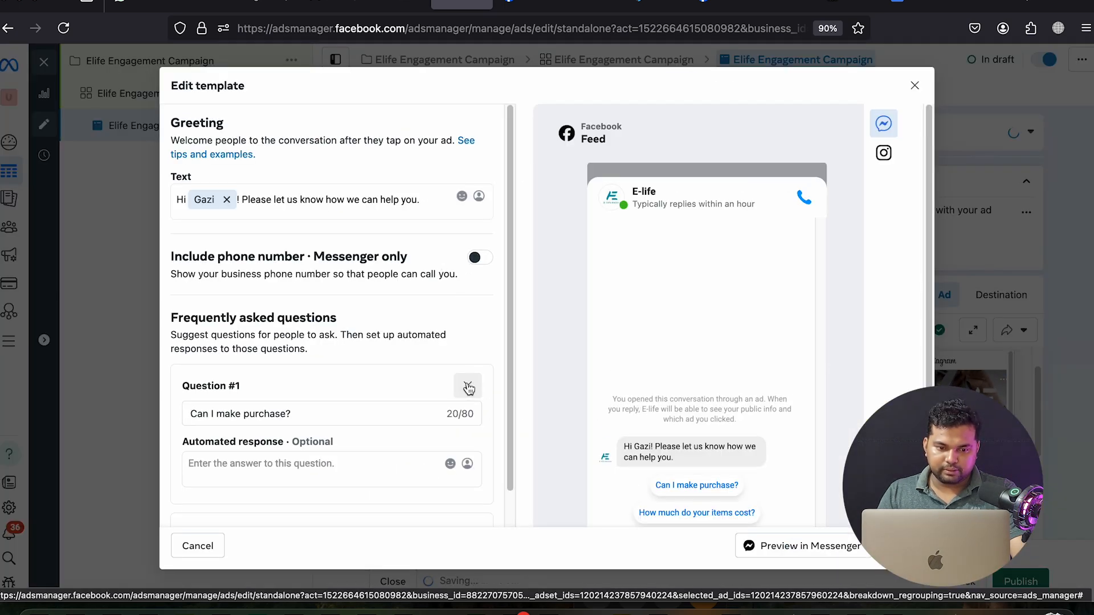
{"action": "left_click", "coordinate": [469, 388]}
{"action": "left_click", "coordinate": [466, 387]}
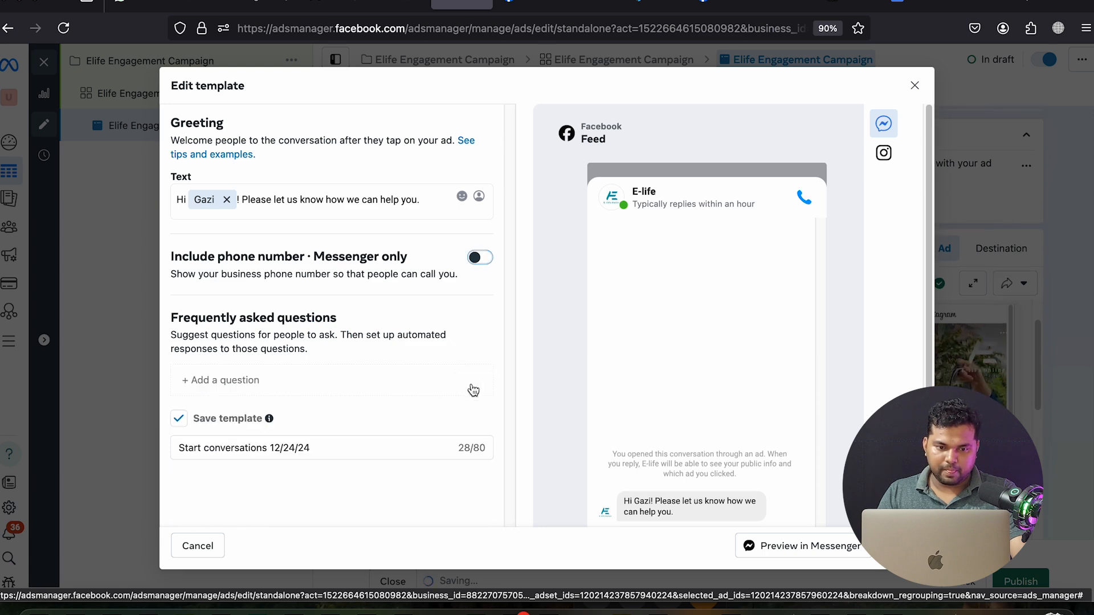
{"action": "scroll", "coordinate": [467, 353], "scroll_direction": "down", "scroll_amount": 2}
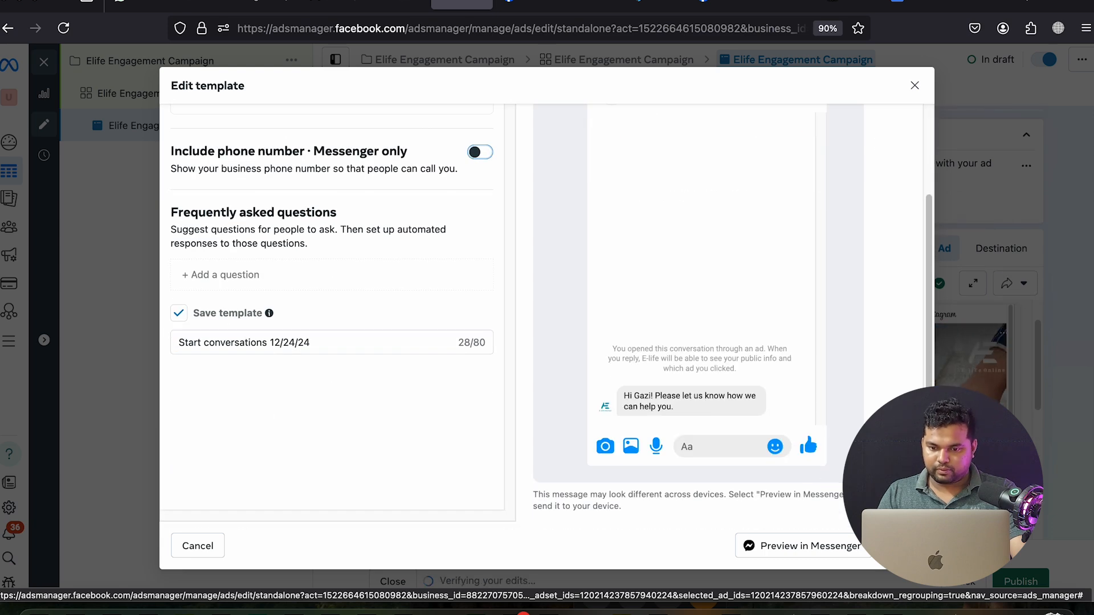
{"action": "left_click", "coordinate": [900, 546]}
Clear the phone-number verification warning with Add phone number
{"action": "scroll", "coordinate": [625, 377], "scroll_direction": "up", "scroll_amount": 6}
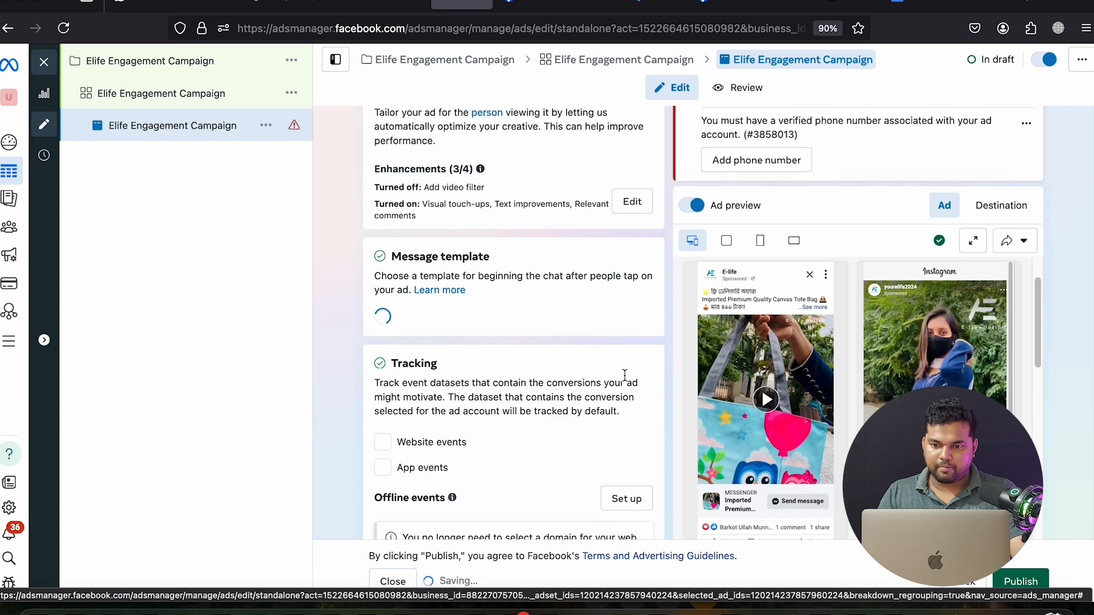
{"action": "scroll", "coordinate": [625, 379], "scroll_direction": "up", "scroll_amount": 3}
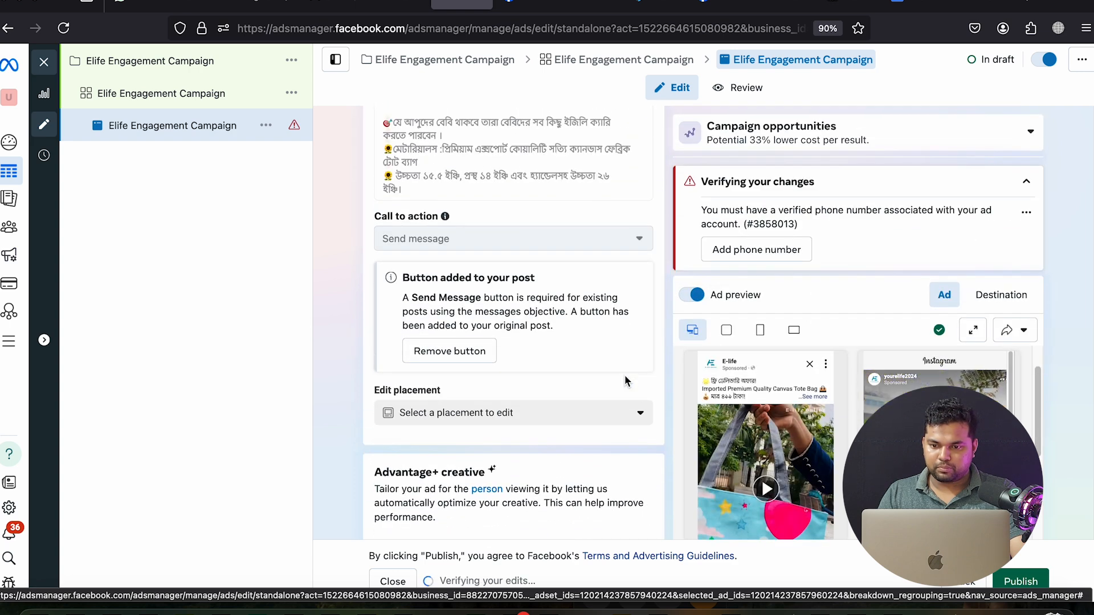
{"action": "scroll", "coordinate": [624, 375], "scroll_direction": "up", "scroll_amount": 3}
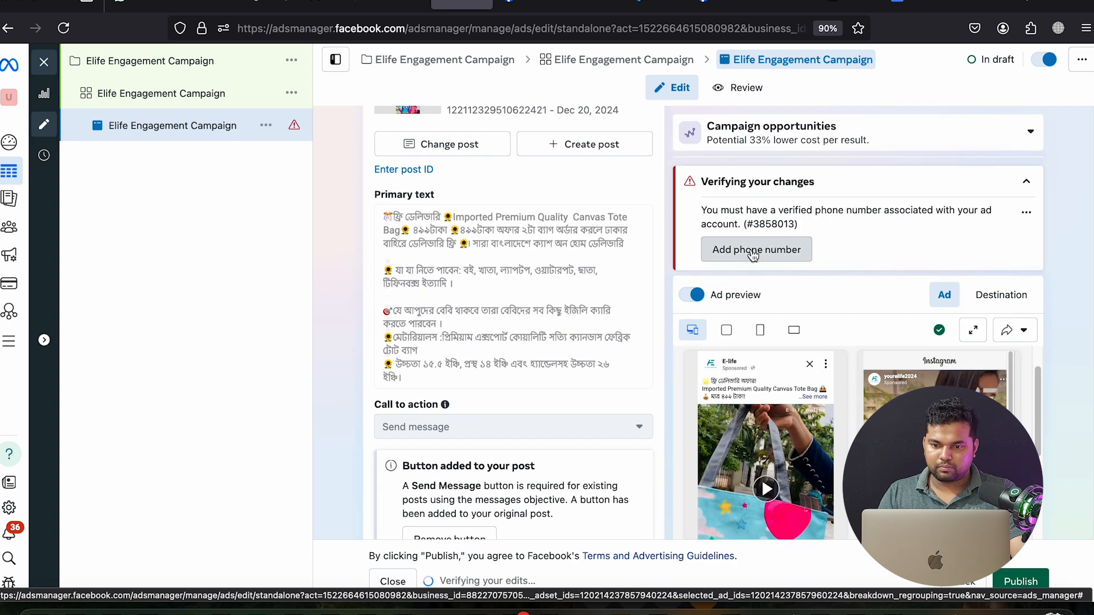
{"action": "left_click", "coordinate": [753, 253]}
{"action": "scroll", "coordinate": [600, 308], "scroll_direction": "up", "scroll_amount": 2}
{"action": "scroll", "coordinate": [600, 303], "scroll_direction": "up", "scroll_amount": 5}
{"action": "scroll", "coordinate": [600, 302], "scroll_direction": "down", "scroll_amount": 10}
{"action": "scroll", "coordinate": [606, 329], "scroll_direction": "up", "scroll_amount": 8}
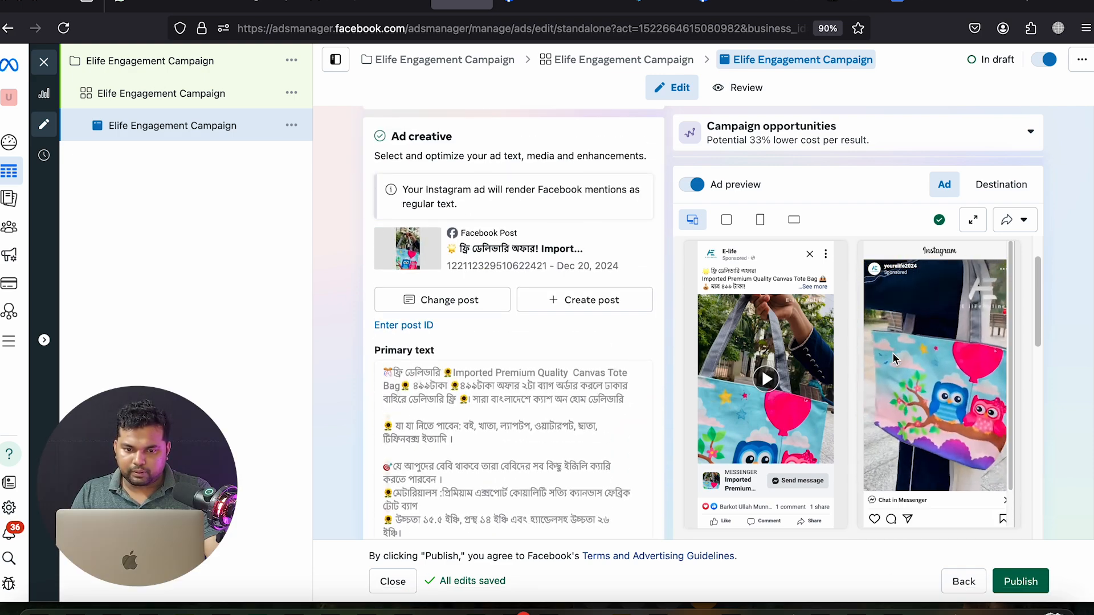
{"action": "scroll", "coordinate": [472, 296], "scroll_direction": "up", "scroll_amount": 6}
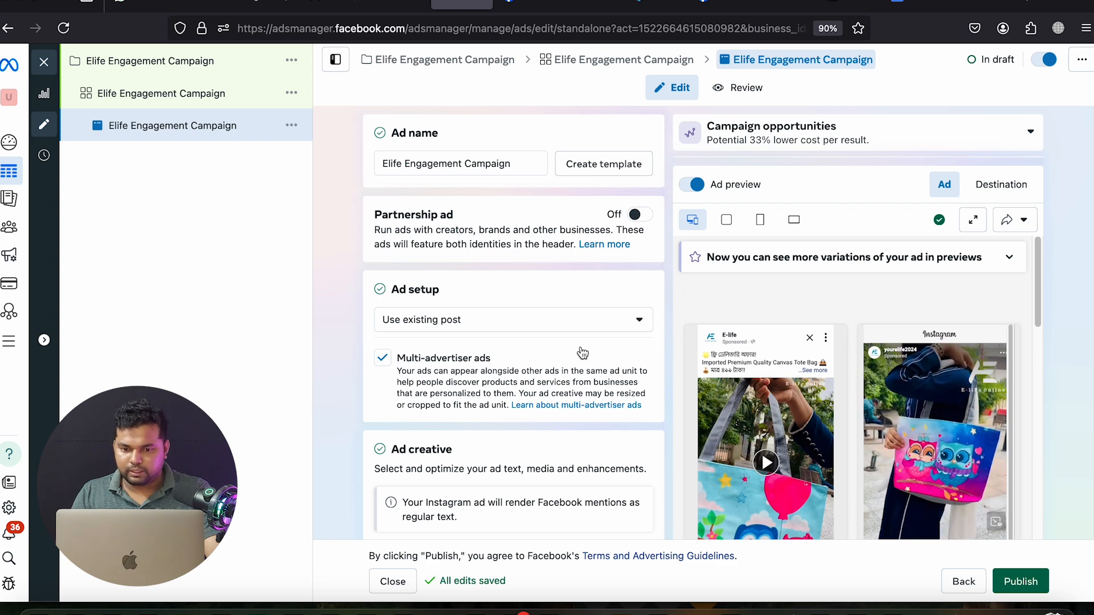
{"action": "scroll", "coordinate": [582, 352], "scroll_direction": "down", "scroll_amount": 4}
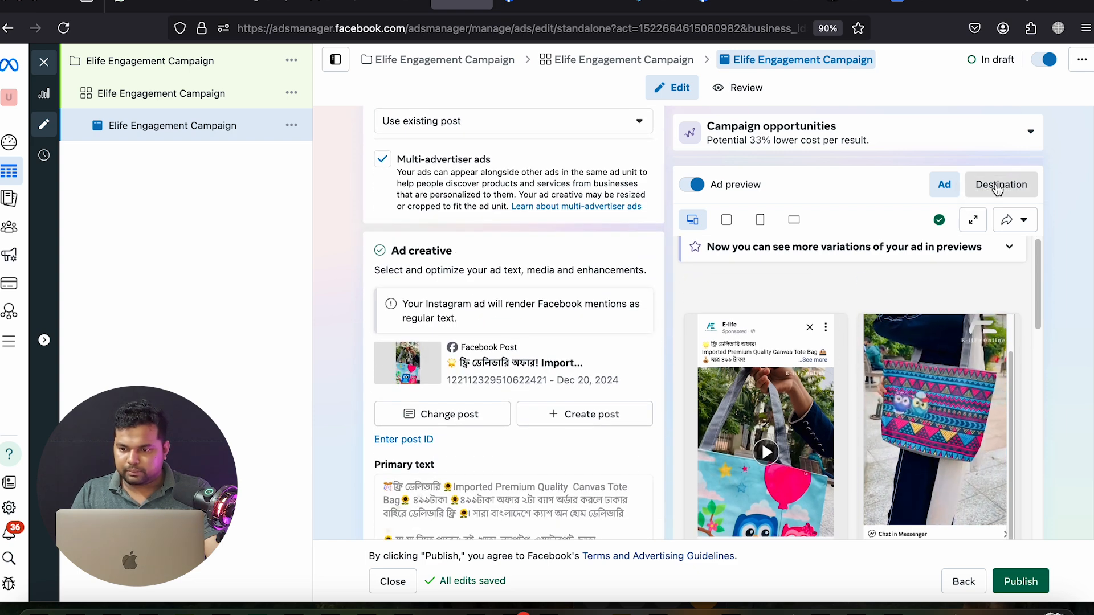
Review the destination and all placement previews, then publish the Elife Engagement Campaign ad
{"action": "left_click", "coordinate": [997, 189]}
{"action": "left_click", "coordinate": [947, 191]}
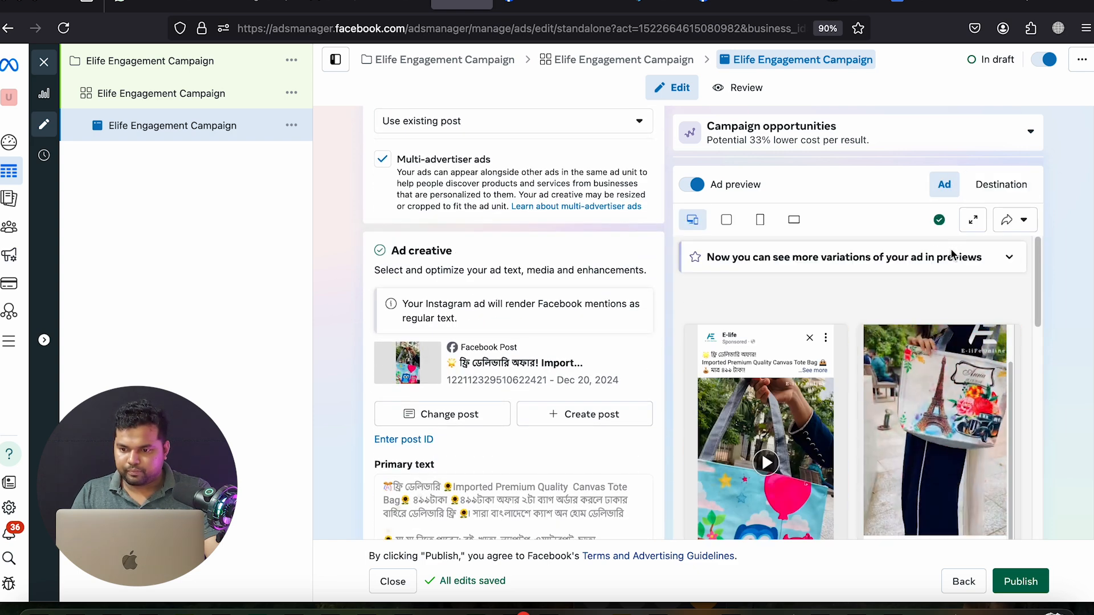
{"action": "left_click", "coordinate": [973, 220]}
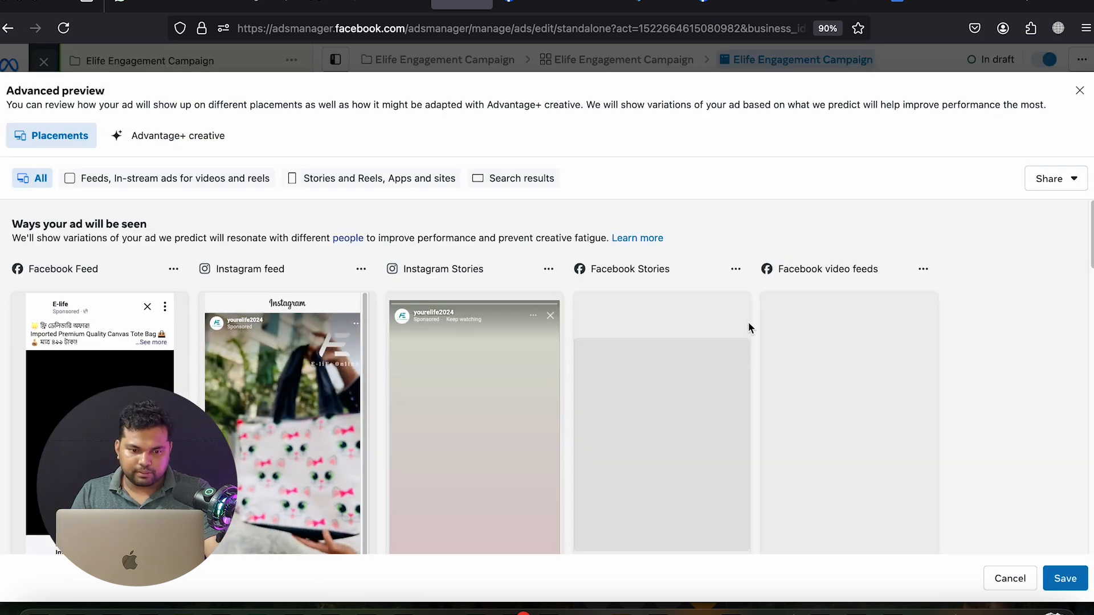
{"action": "scroll", "coordinate": [440, 329], "scroll_direction": "down", "scroll_amount": 2}
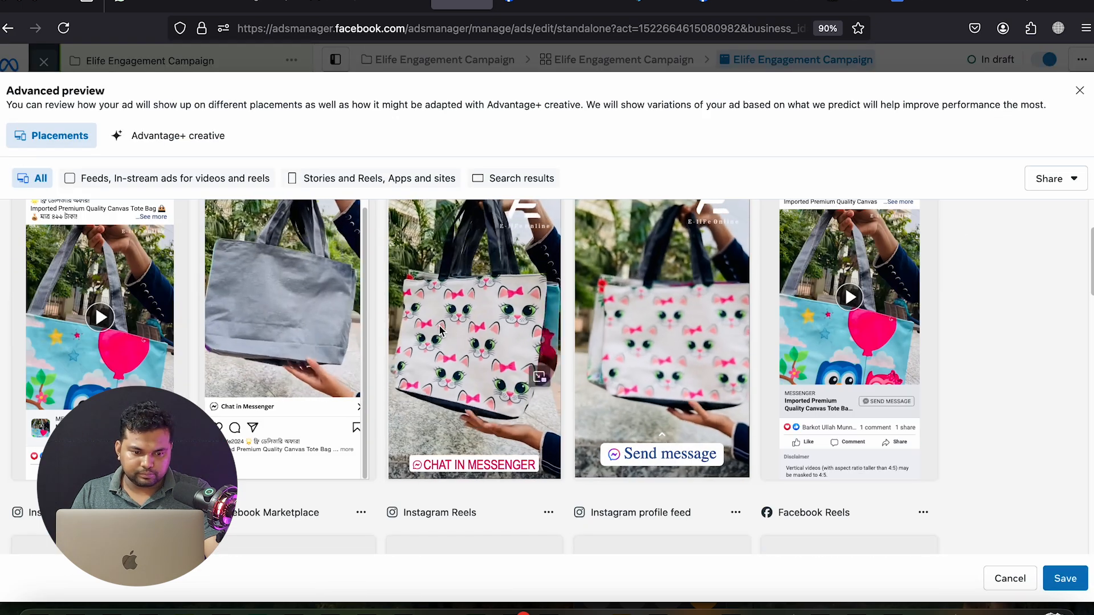
{"action": "scroll", "coordinate": [440, 330], "scroll_direction": "down", "scroll_amount": 3}
{"action": "left_click", "coordinate": [1064, 578]}
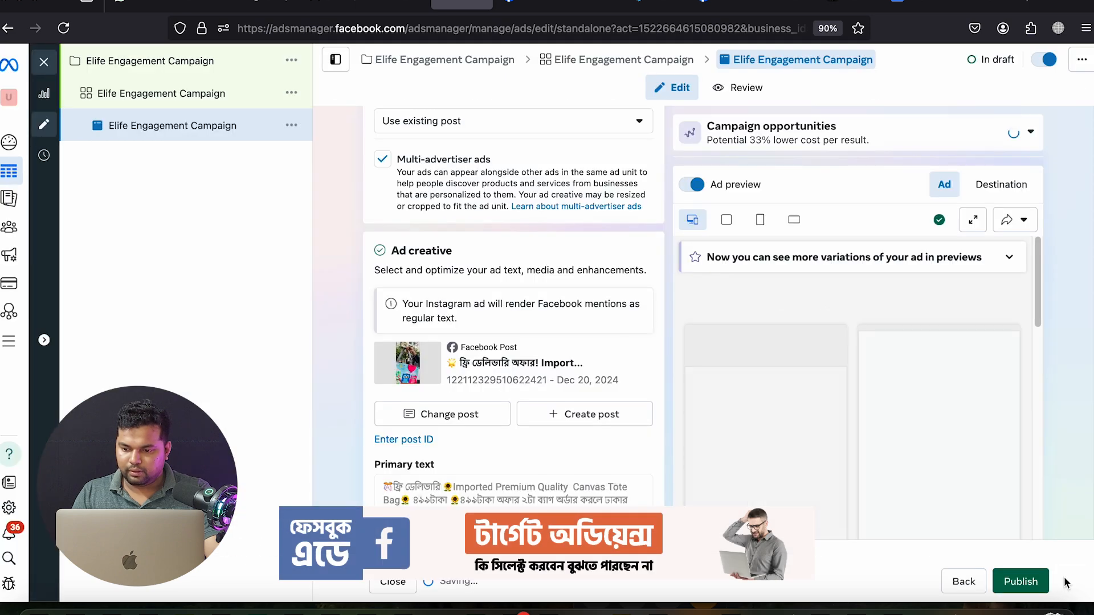
{"action": "left_click", "coordinate": [1020, 581]}
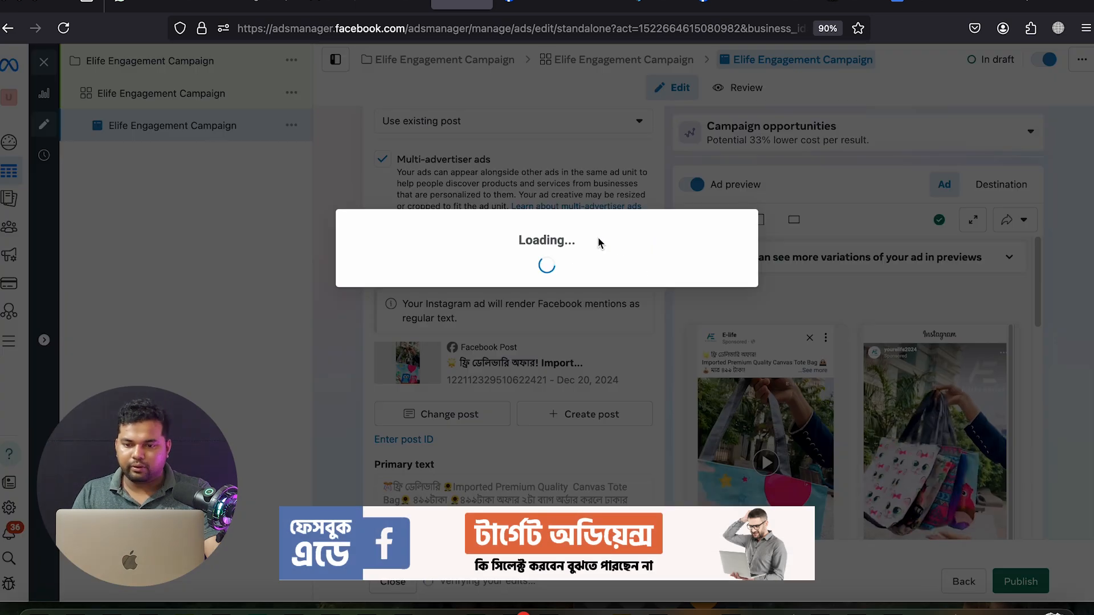
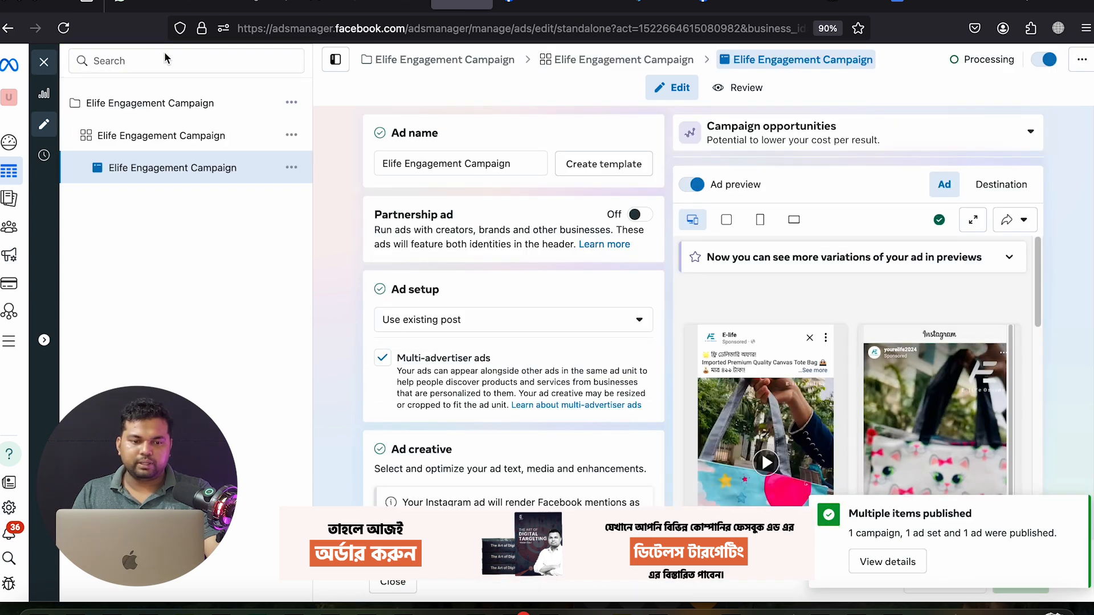
Leave the ad editor and clear the ad, ad set and campaign selection filters
{"action": "left_click", "coordinate": [45, 62]}
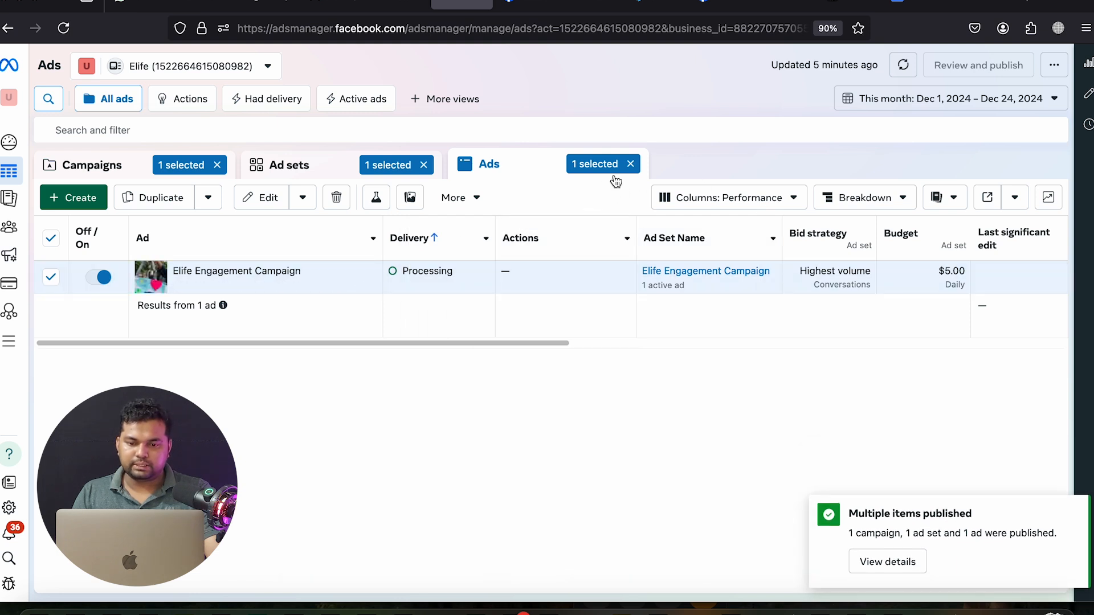
{"action": "left_click", "coordinate": [630, 165]}
{"action": "left_click", "coordinate": [424, 164]}
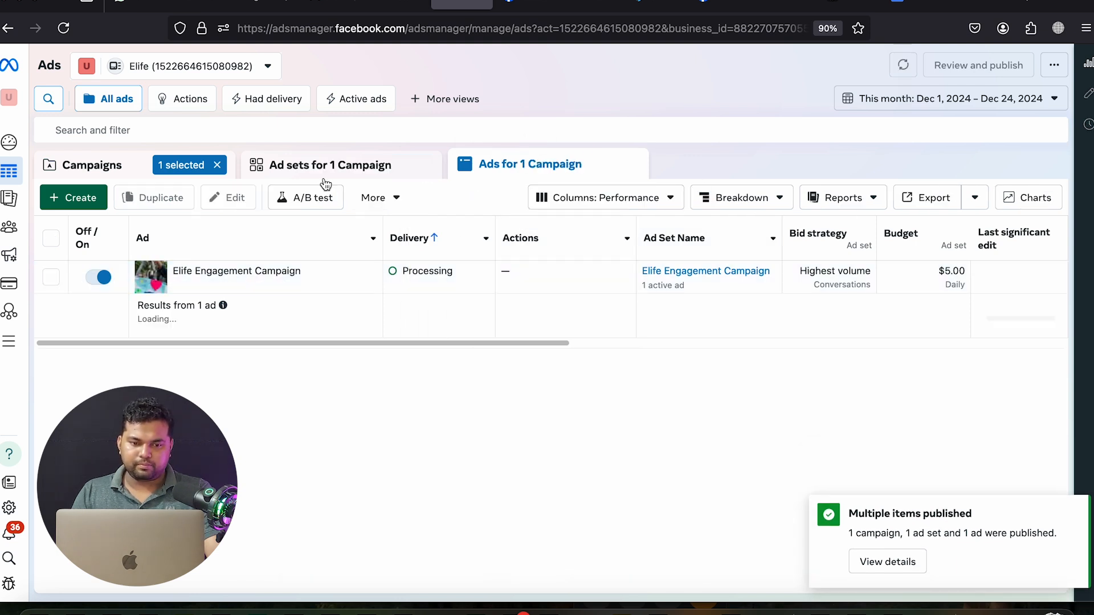
{"action": "left_click", "coordinate": [217, 164]}
{"action": "left_click", "coordinate": [217, 168]}
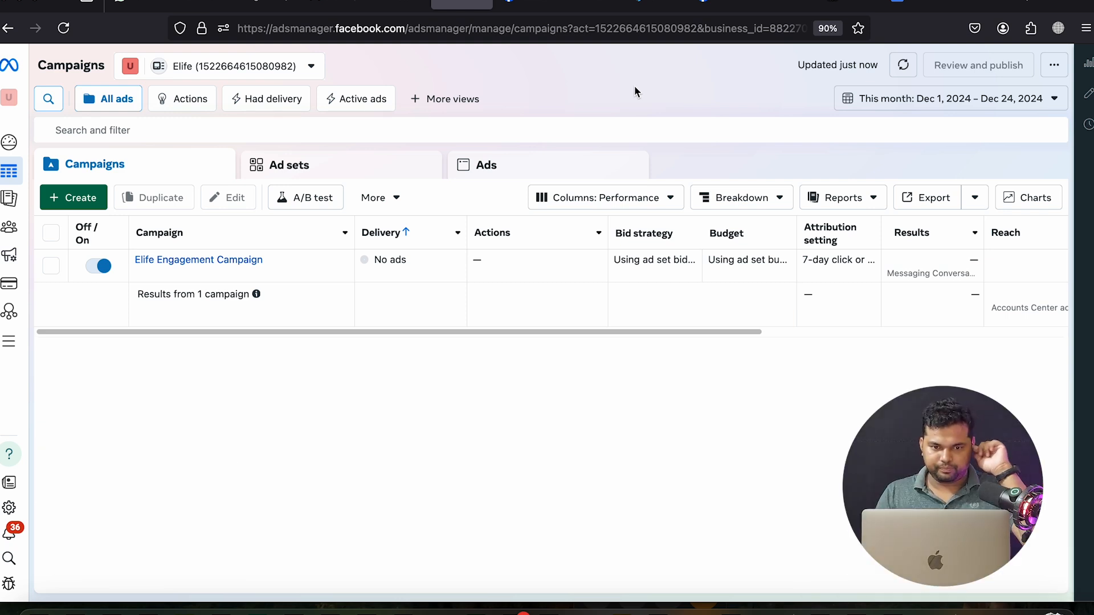
Return to the Ads Manager campaigns and open the Elife Engagement Campaign for editing
{"action": "left_click", "coordinate": [405, 7]}
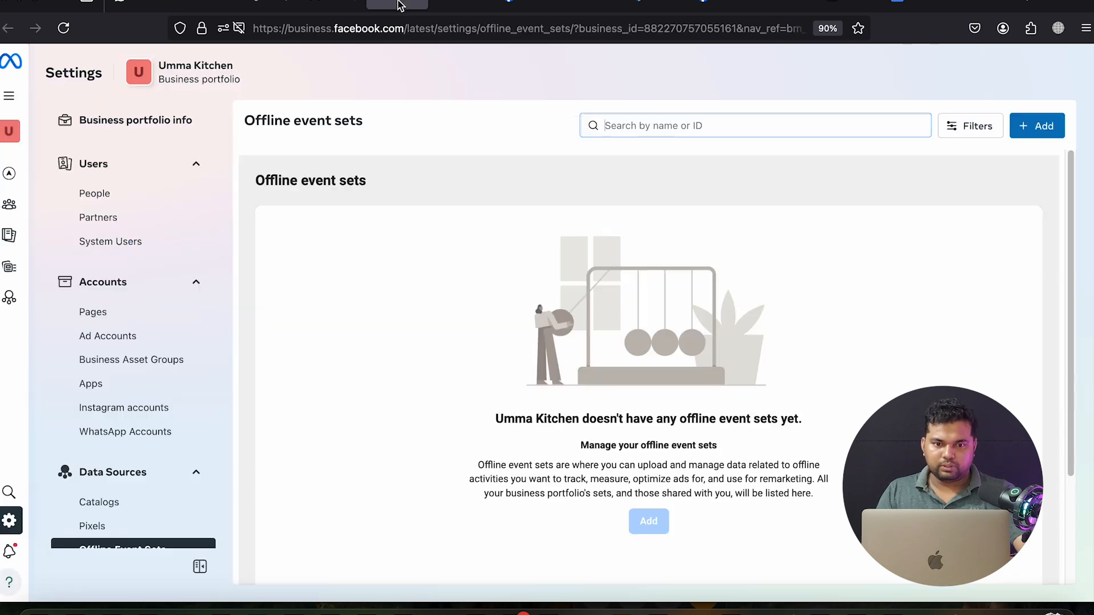
{"action": "left_click", "coordinate": [464, 7]}
{"action": "mouse_move", "coordinate": [222, 287]}
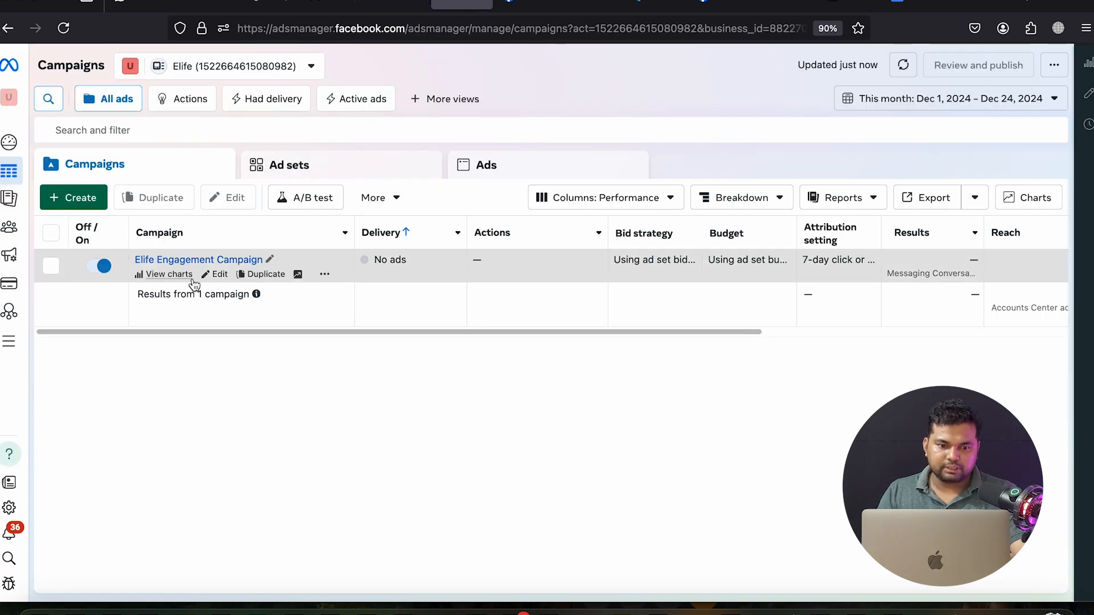
{"action": "left_click", "coordinate": [218, 275]}
From the ad set's Audience section, save the targeting as 'Elife 7 City 20-45 also match'
{"action": "left_click", "coordinate": [183, 139]}
{"action": "scroll", "coordinate": [615, 333], "scroll_direction": "down", "scroll_amount": 15}
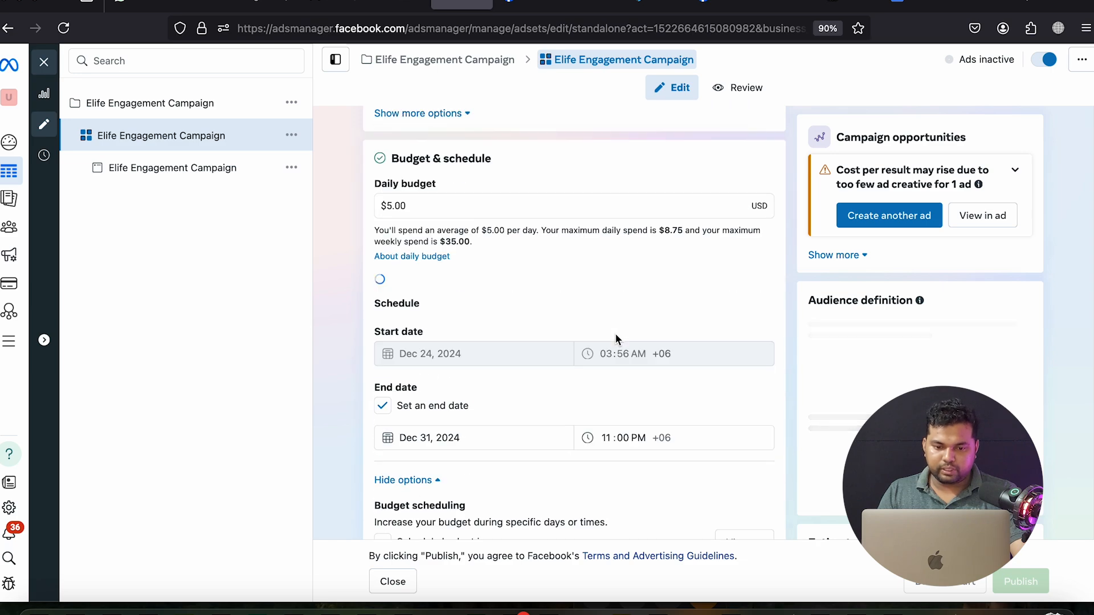
{"action": "scroll", "coordinate": [619, 336], "scroll_direction": "down", "scroll_amount": 12}
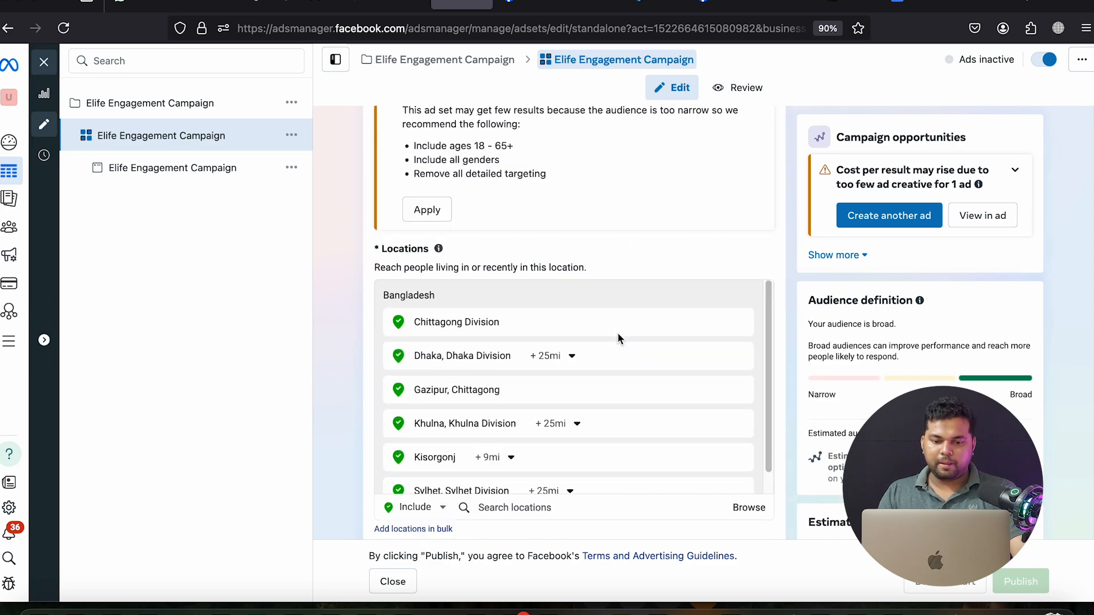
{"action": "scroll", "coordinate": [618, 336], "scroll_direction": "up", "scroll_amount": 2}
{"action": "scroll", "coordinate": [618, 337], "scroll_direction": "down", "scroll_amount": 10}
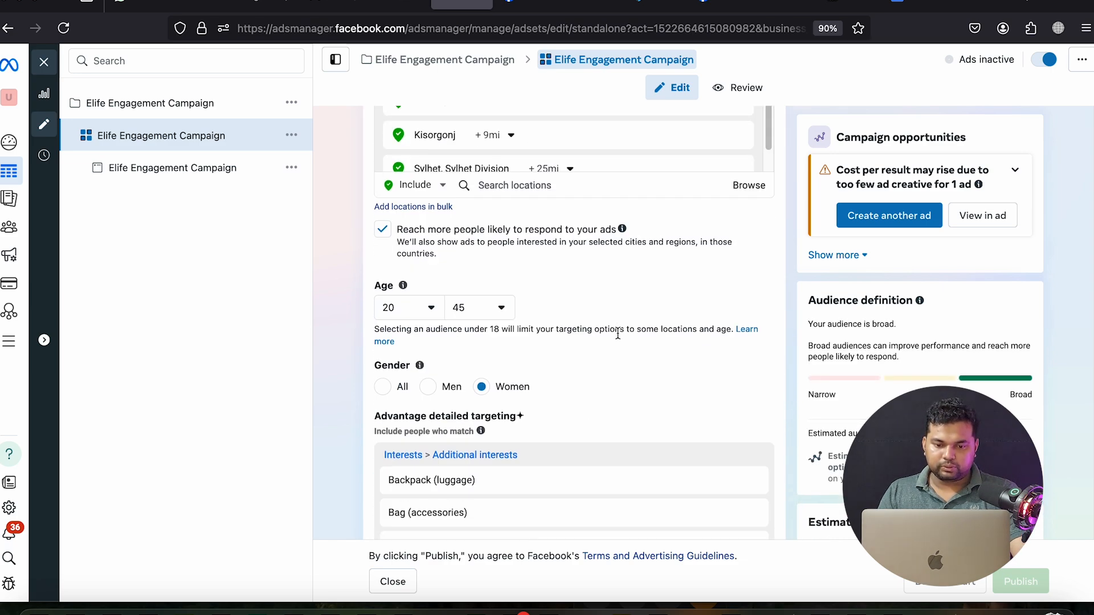
{"action": "scroll", "coordinate": [618, 337], "scroll_direction": "down", "scroll_amount": 4}
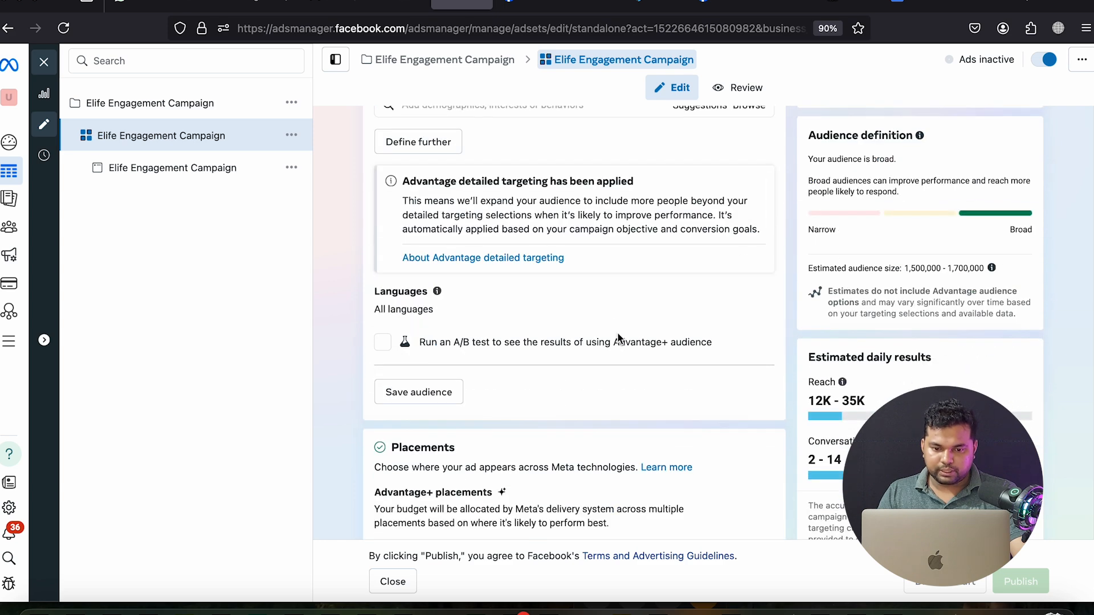
{"action": "left_click", "coordinate": [418, 393]}
{"action": "left_click", "coordinate": [417, 151]}
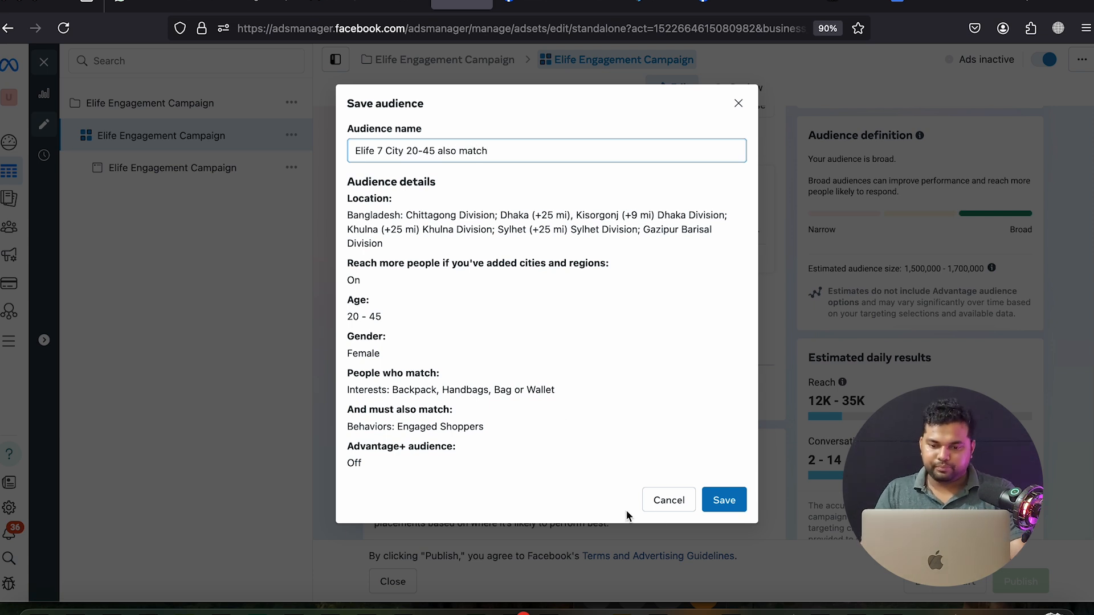
{"action": "left_click", "coordinate": [731, 502]}
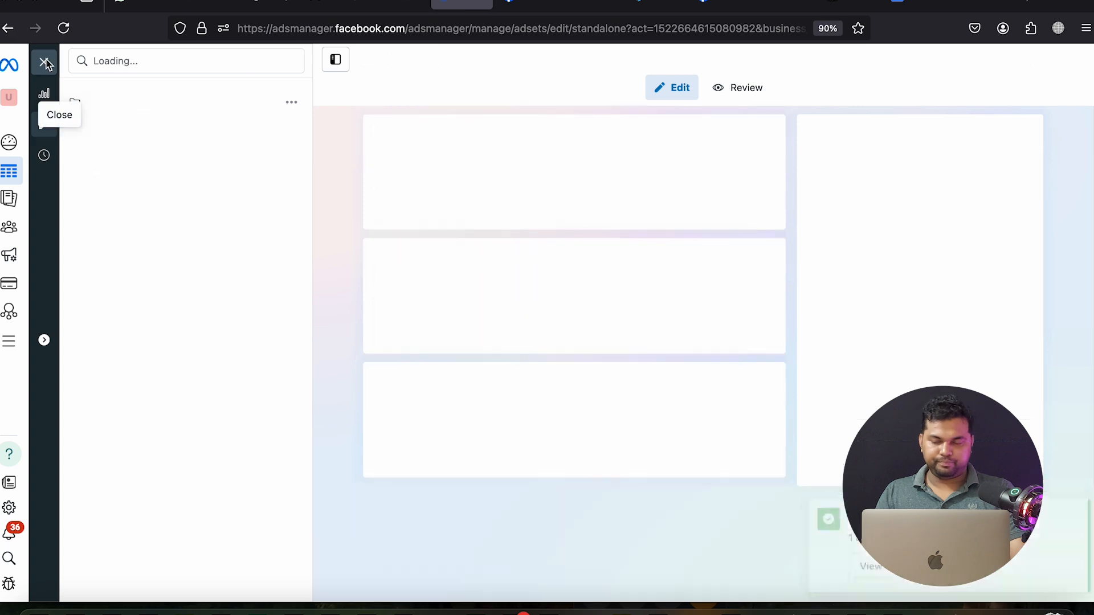
Dismiss the published notice, exit the editor, clear all selection chips and reload Campaigns
{"action": "left_click", "coordinate": [163, 171]}
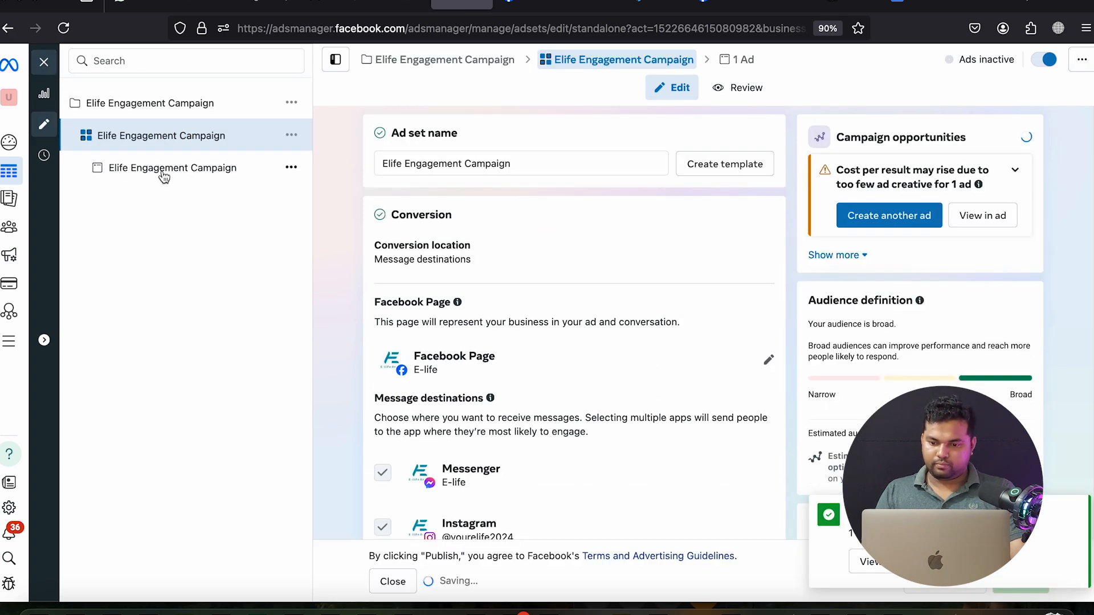
{"action": "left_click", "coordinate": [1073, 515]}
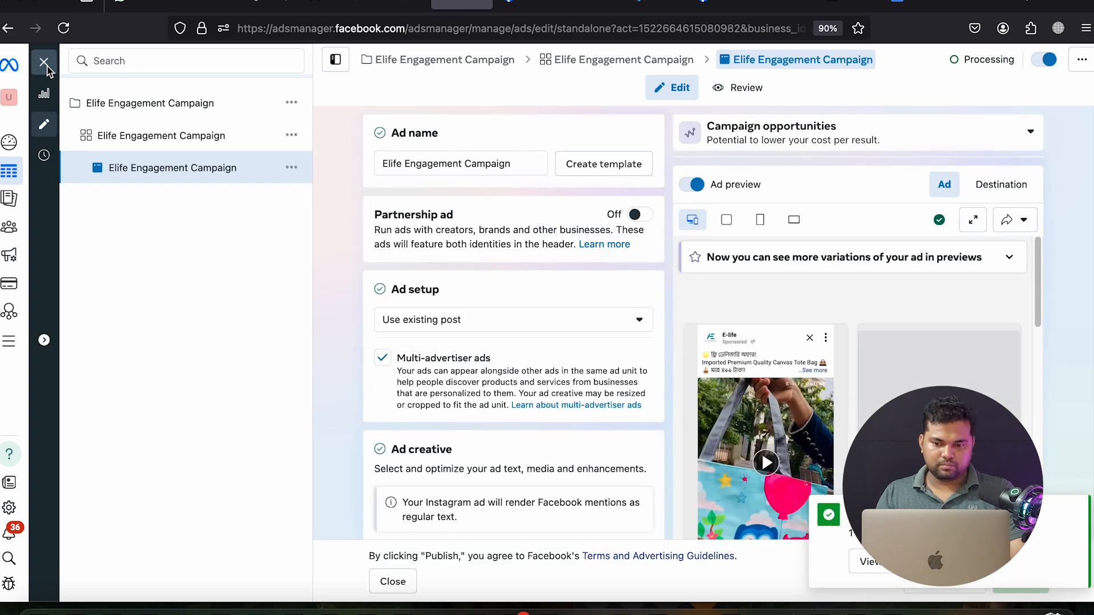
{"action": "left_click", "coordinate": [43, 63]}
{"action": "left_click", "coordinate": [630, 164]}
{"action": "left_click", "coordinate": [424, 165]}
{"action": "left_click", "coordinate": [277, 166]}
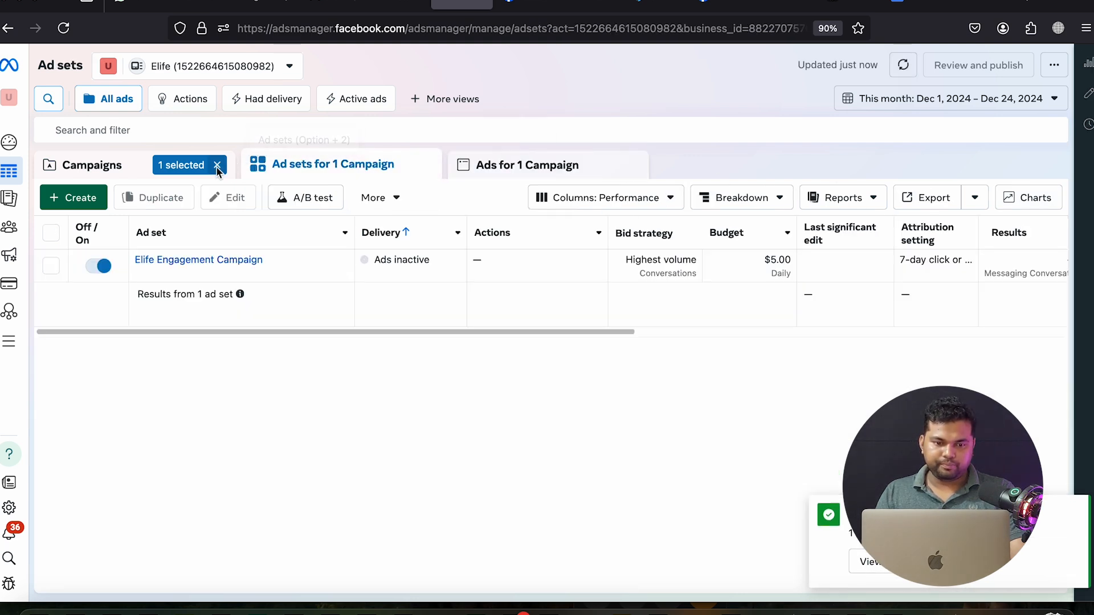
{"action": "left_click", "coordinate": [217, 165]}
{"action": "left_click", "coordinate": [195, 166]}
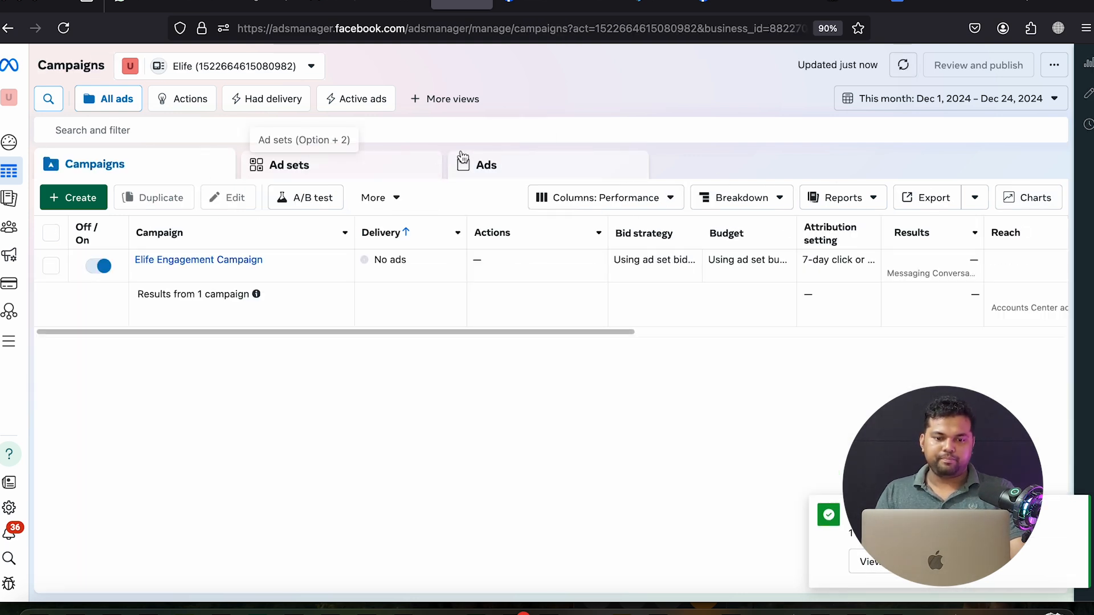
{"action": "left_click", "coordinate": [64, 28]}
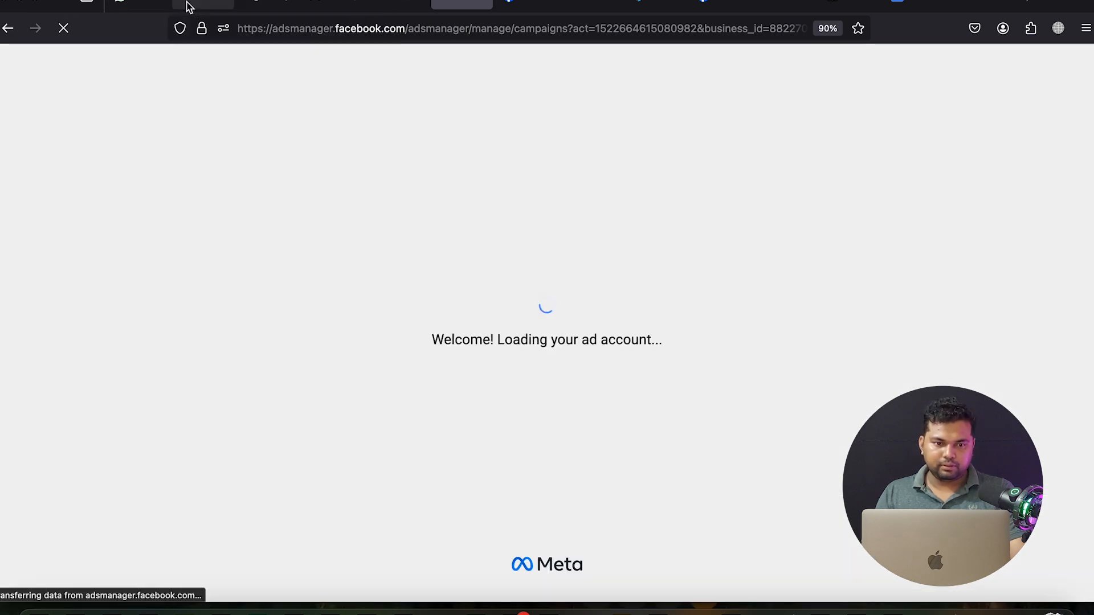
Open the Facebook post link from the Gmail draft in a new tab and switch to it
{"action": "left_click", "coordinate": [188, 6]}
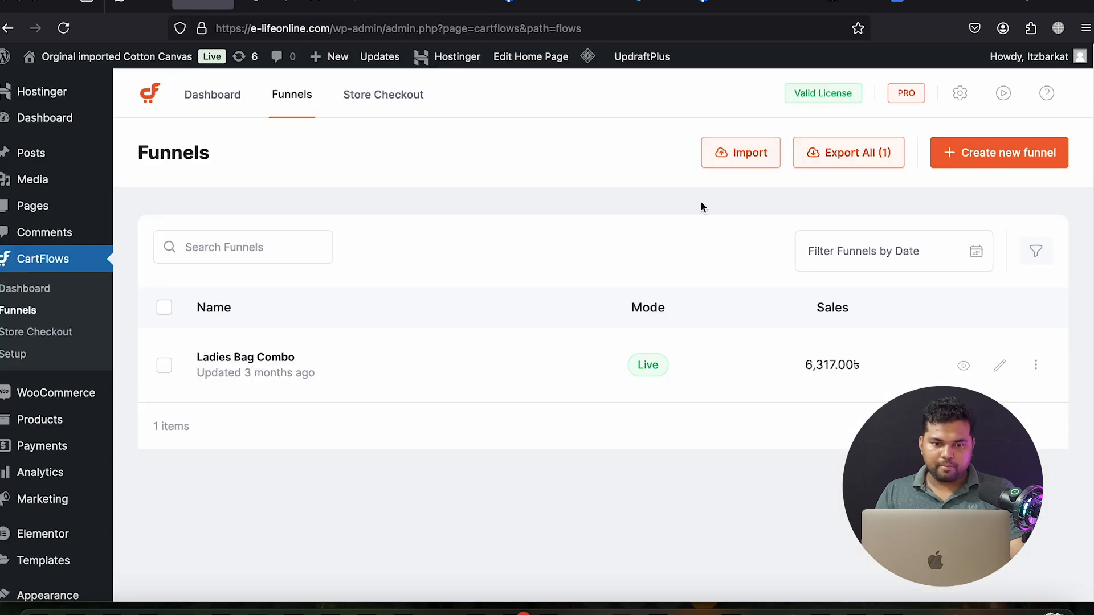
{"action": "left_click", "coordinate": [269, 4]}
{"action": "left_click", "coordinate": [342, 7]}
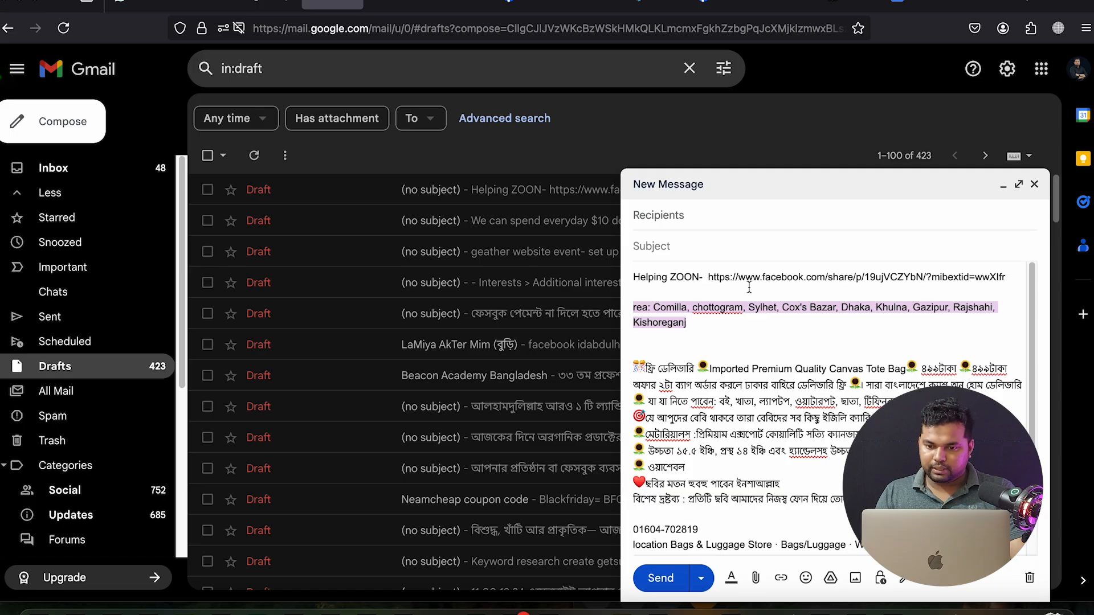
{"action": "left_click_drag", "start_coordinate": [710, 277], "coordinate": [1023, 289]}
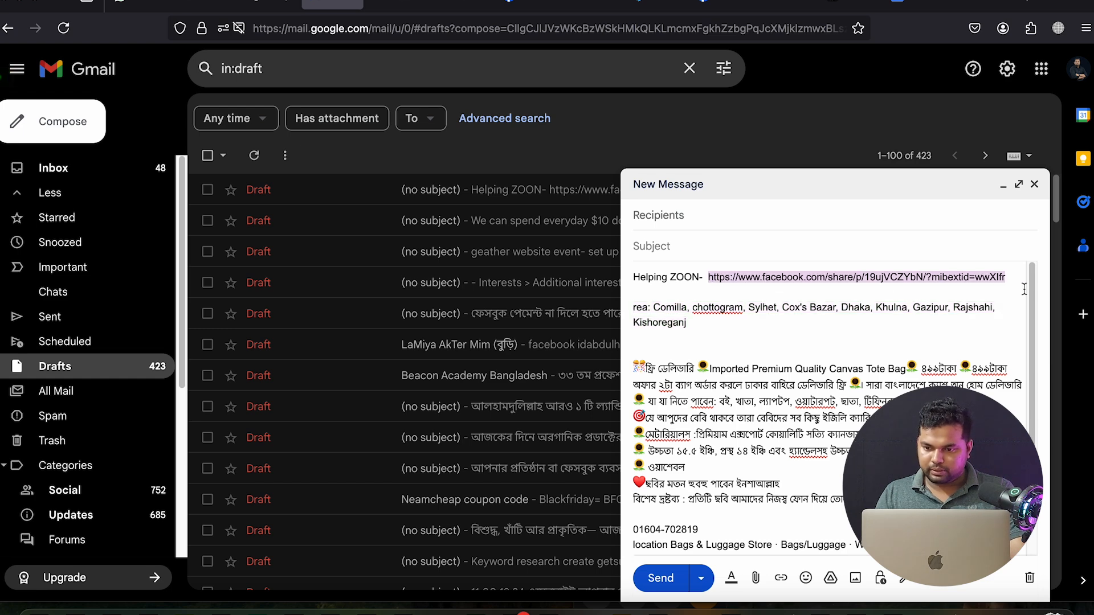
{"action": "right_click", "coordinate": [986, 279]}
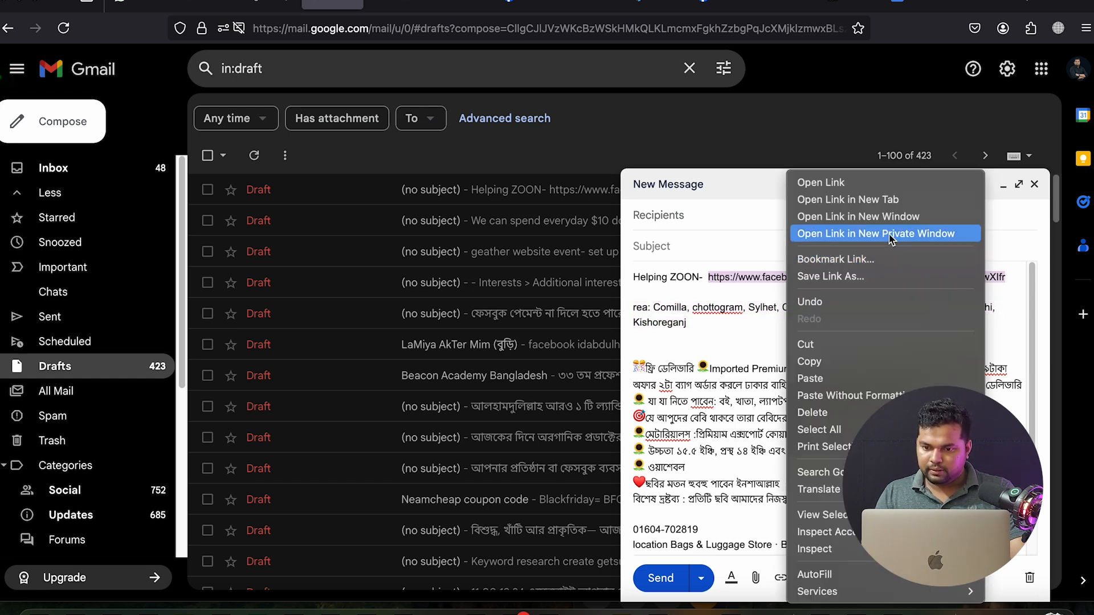
{"action": "left_click", "coordinate": [828, 199]}
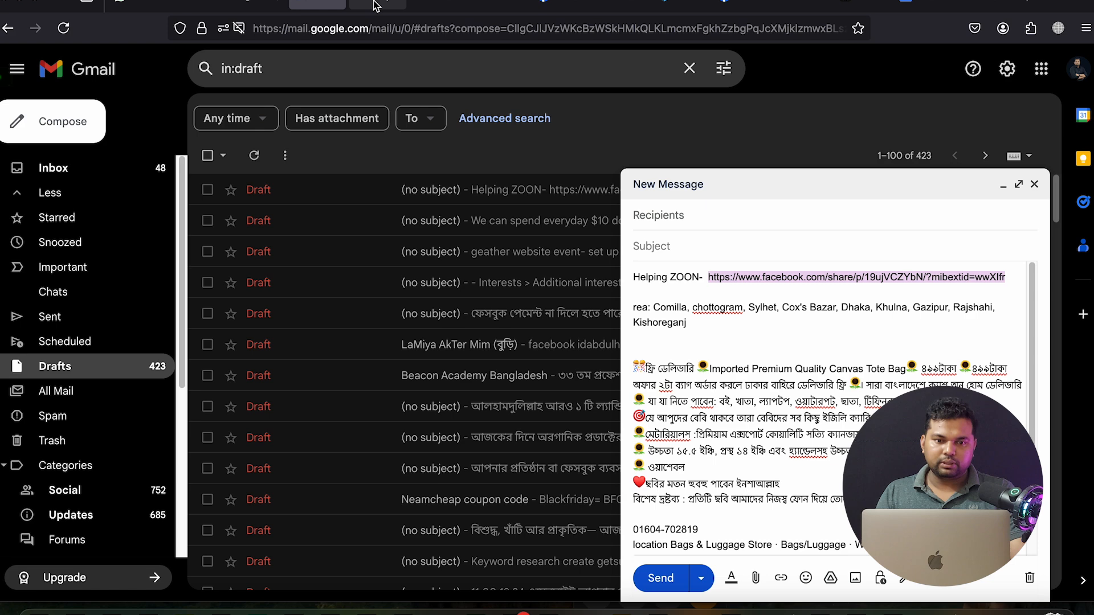
{"action": "left_click", "coordinate": [390, 7]}
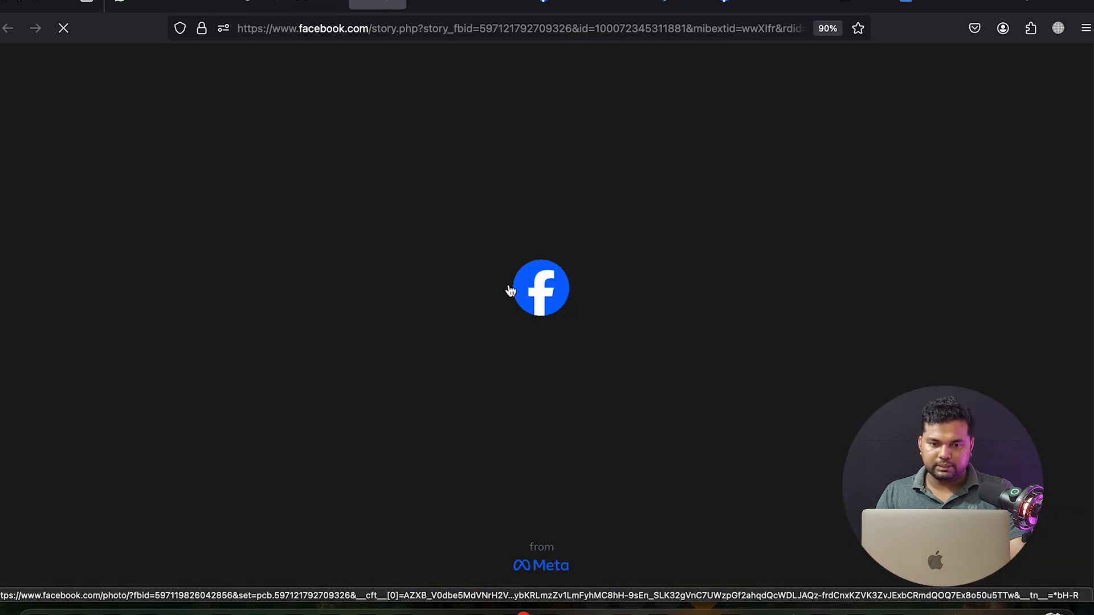
Open the tote bag post's first photo and select the page name Helping ZOON
{"action": "scroll", "coordinate": [509, 291], "scroll_direction": "down", "scroll_amount": 2}
{"action": "scroll", "coordinate": [510, 291], "scroll_direction": "down", "scroll_amount": 3}
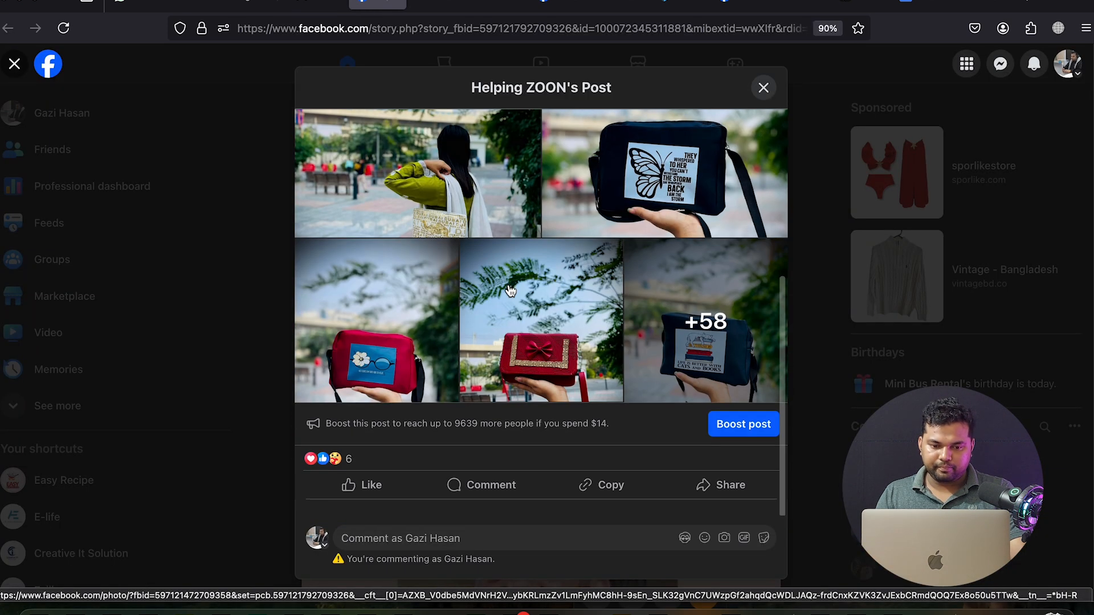
{"action": "scroll", "coordinate": [509, 291], "scroll_direction": "up", "scroll_amount": 5}
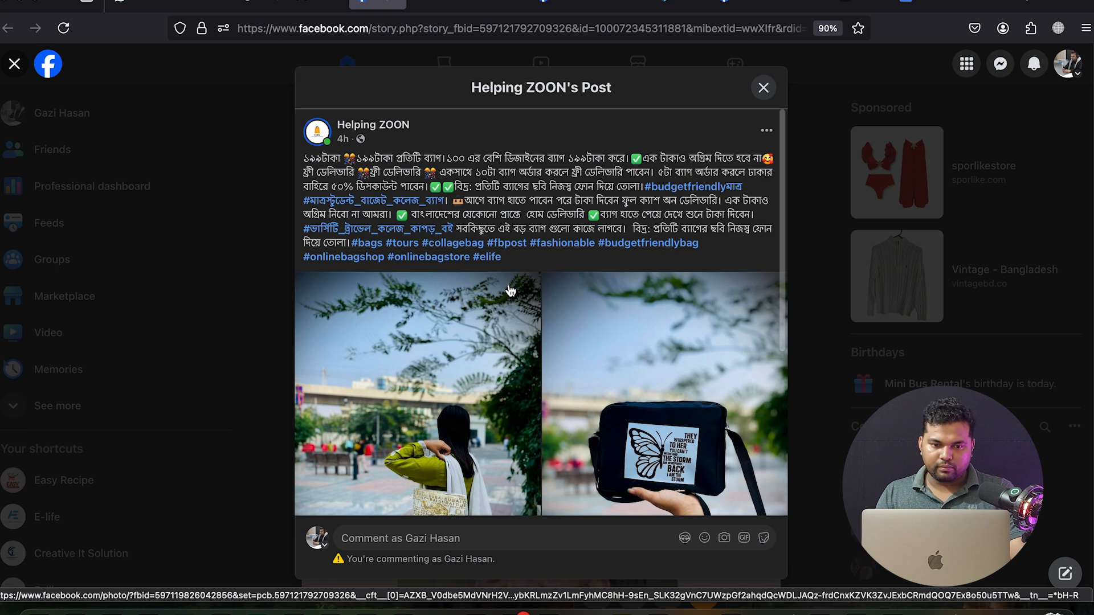
{"action": "left_click", "coordinate": [479, 292]}
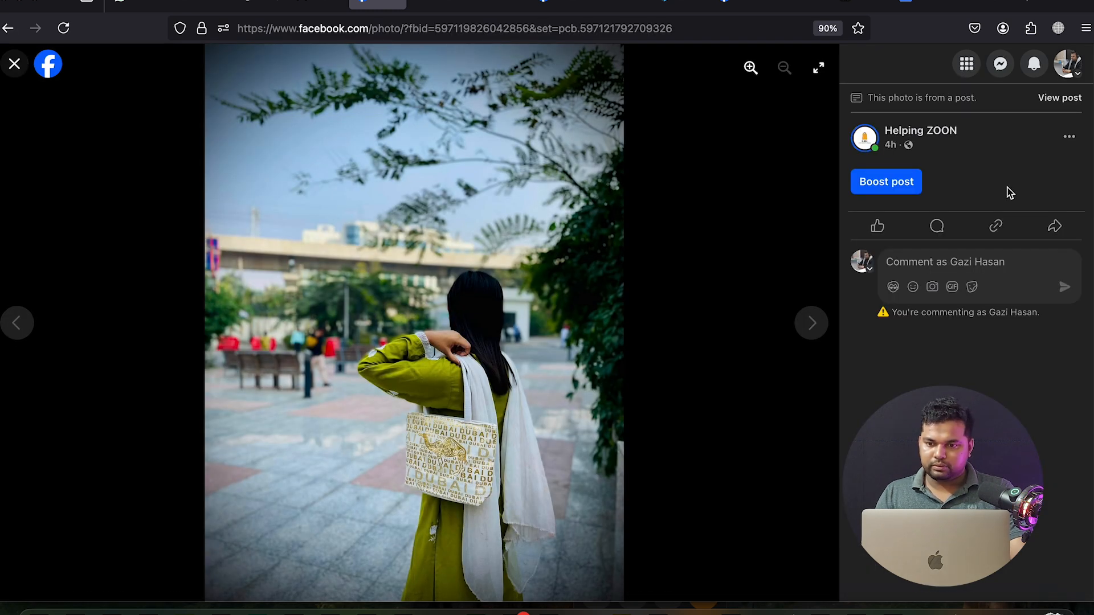
{"action": "triple_click", "coordinate": [982, 138]}
{"action": "key", "text": "ctrl+c"}
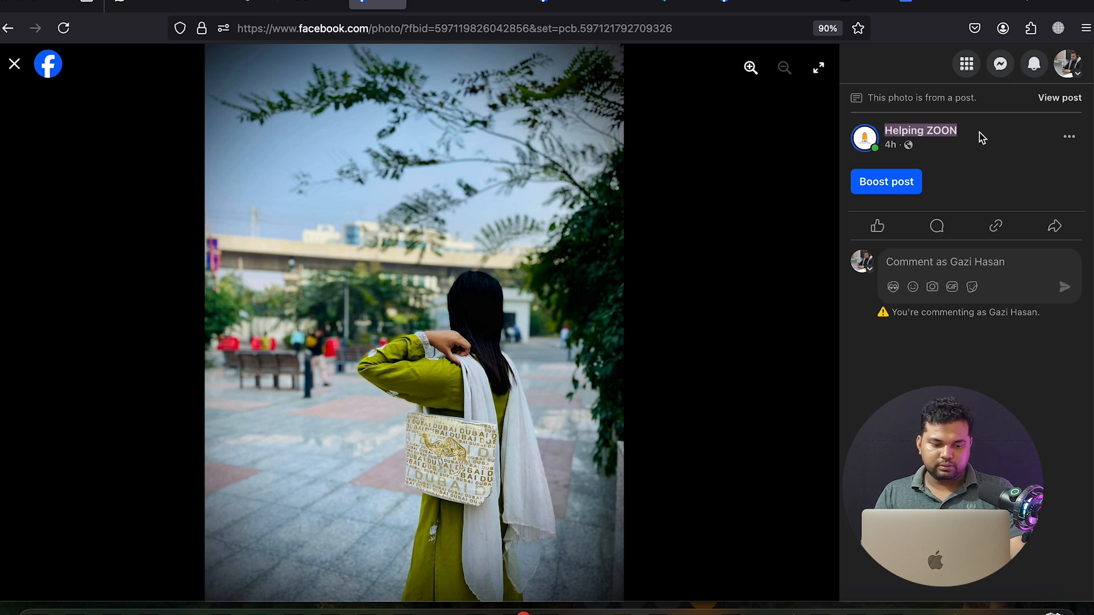
Start a new campaign with the Engagement objective
{"action": "left_click", "coordinate": [438, 4]}
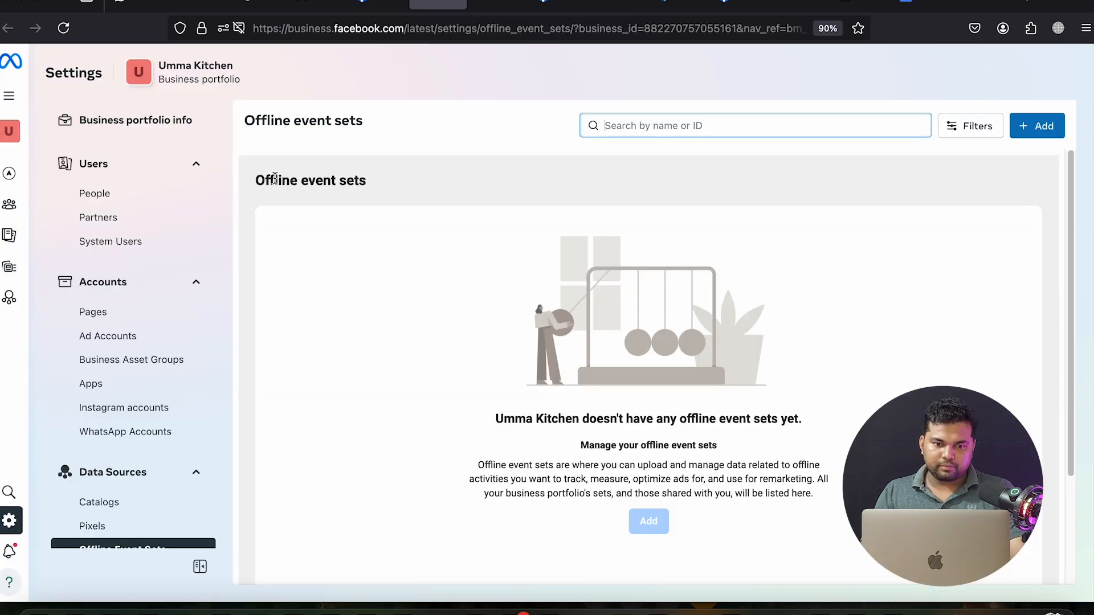
{"action": "left_click", "coordinate": [491, 8]}
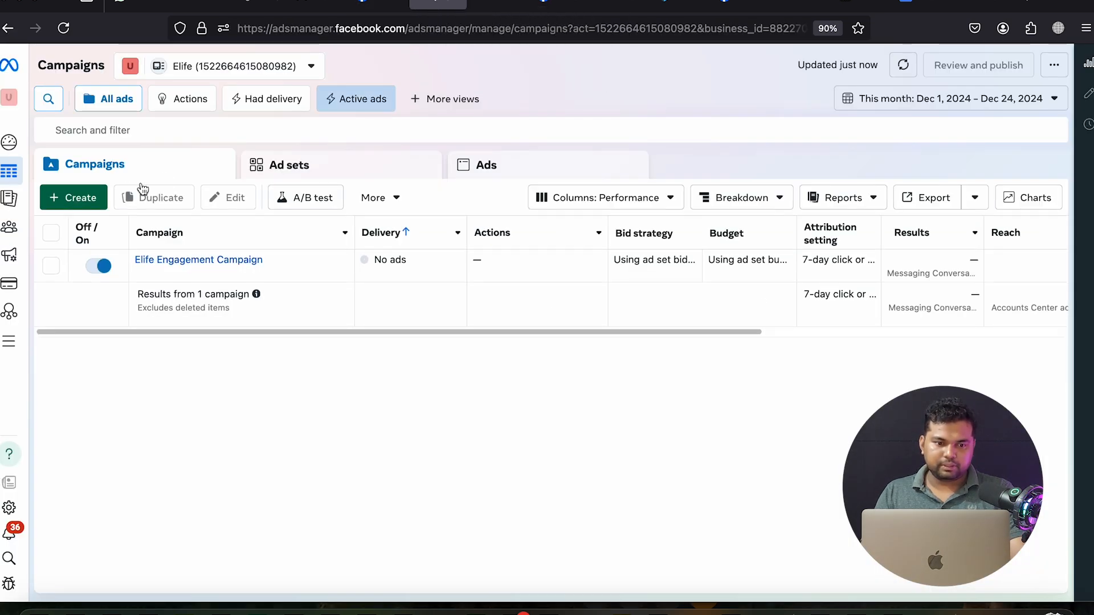
{"action": "left_click", "coordinate": [91, 197]}
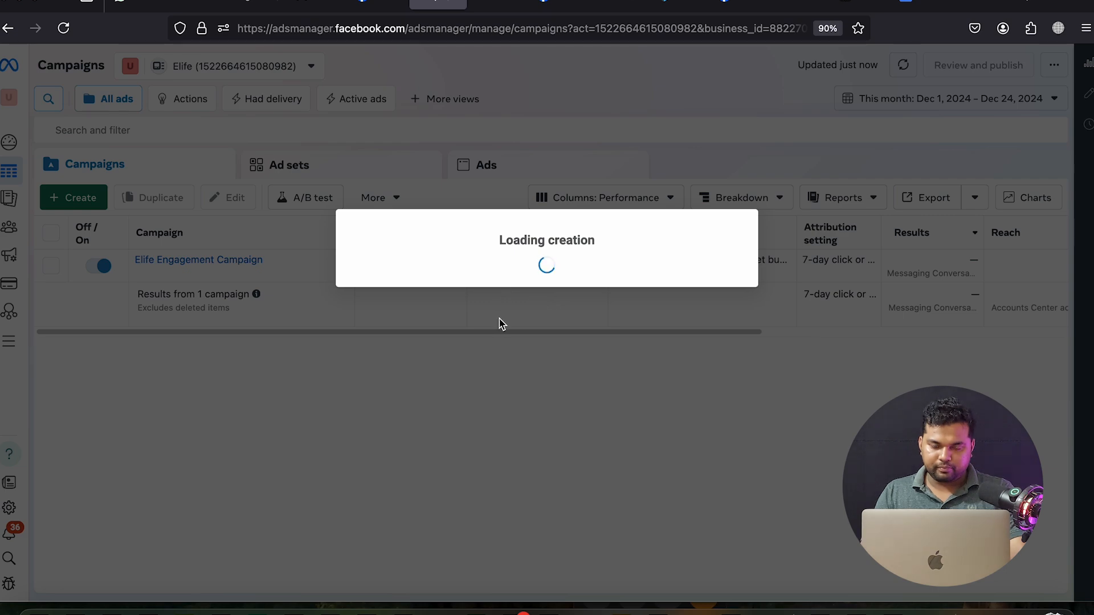
{"action": "left_click_drag", "start_coordinate": [482, 293], "coordinate": [561, 364]}
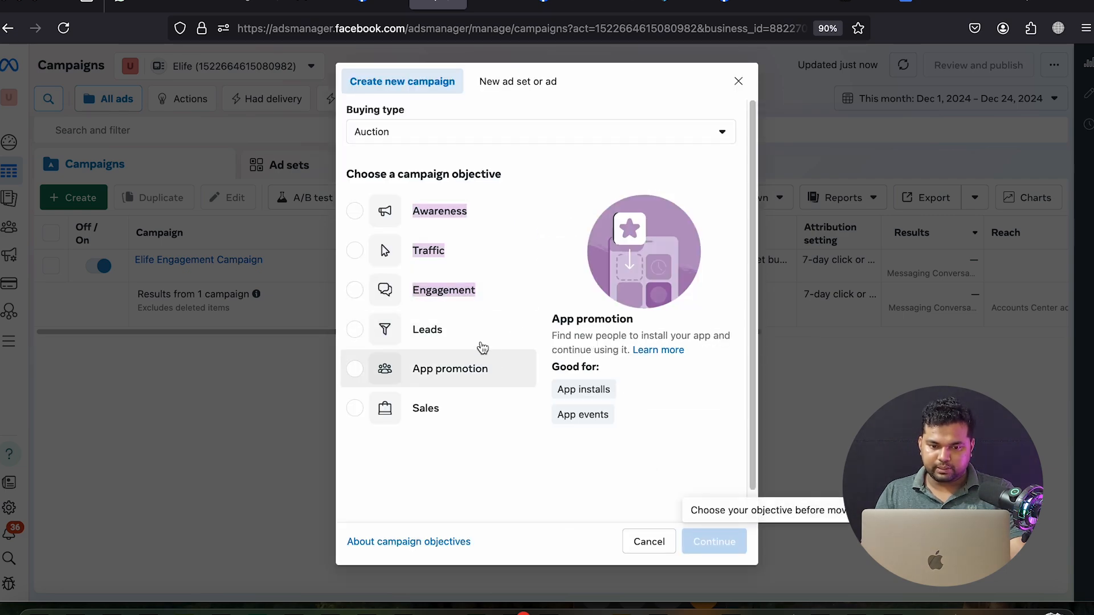
{"action": "left_click", "coordinate": [490, 290]}
{"action": "left_click", "coordinate": [712, 540]}
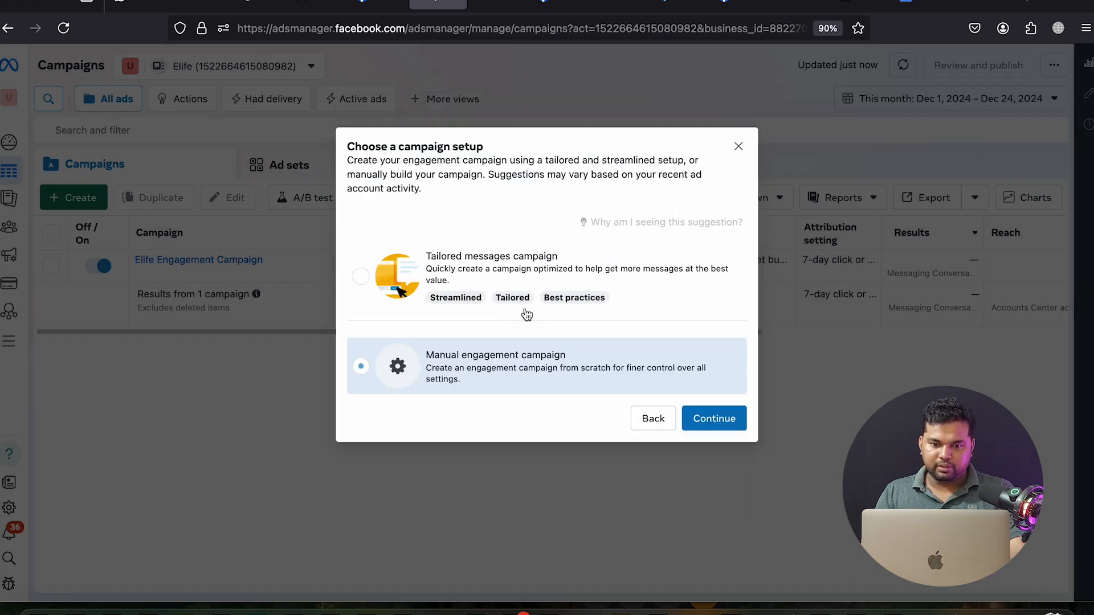
Choose manual setup and rename the campaign to 'Helping ZOON Engagement Campaign'
{"action": "left_click", "coordinate": [698, 425]}
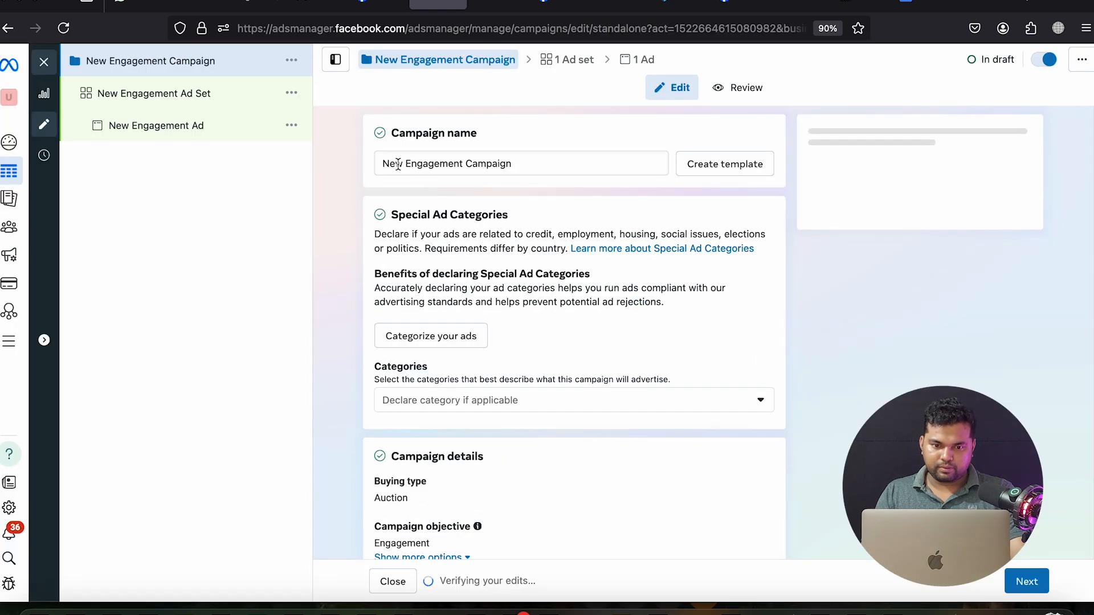
{"action": "double_click", "coordinate": [398, 164]}
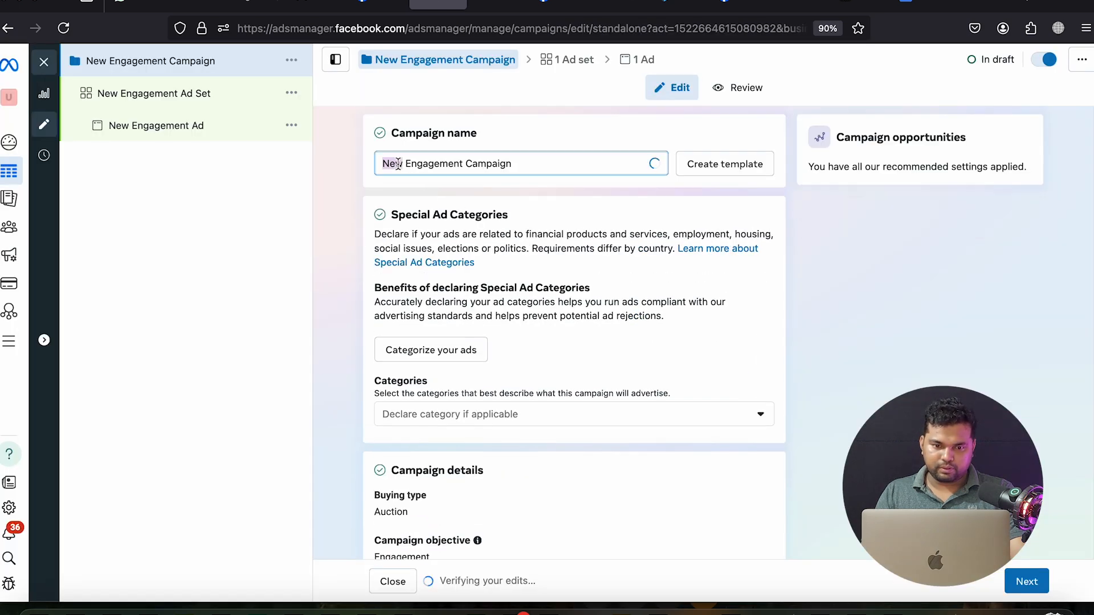
{"action": "key", "text": "ctrl+v"}
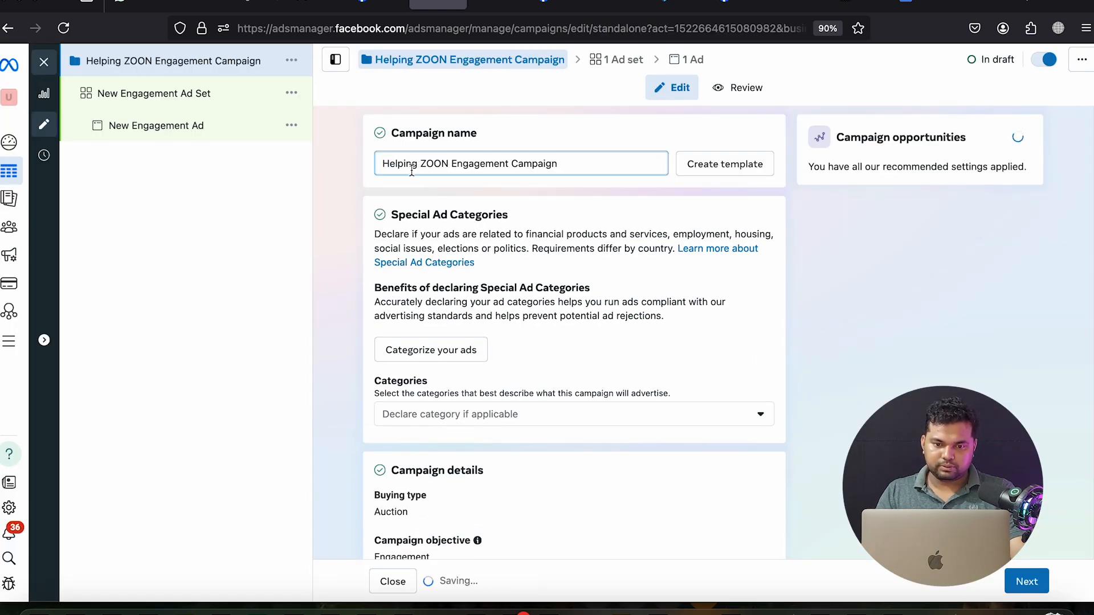
{"action": "triple_click", "coordinate": [528, 161]}
{"action": "key", "text": "ctrl+c"}
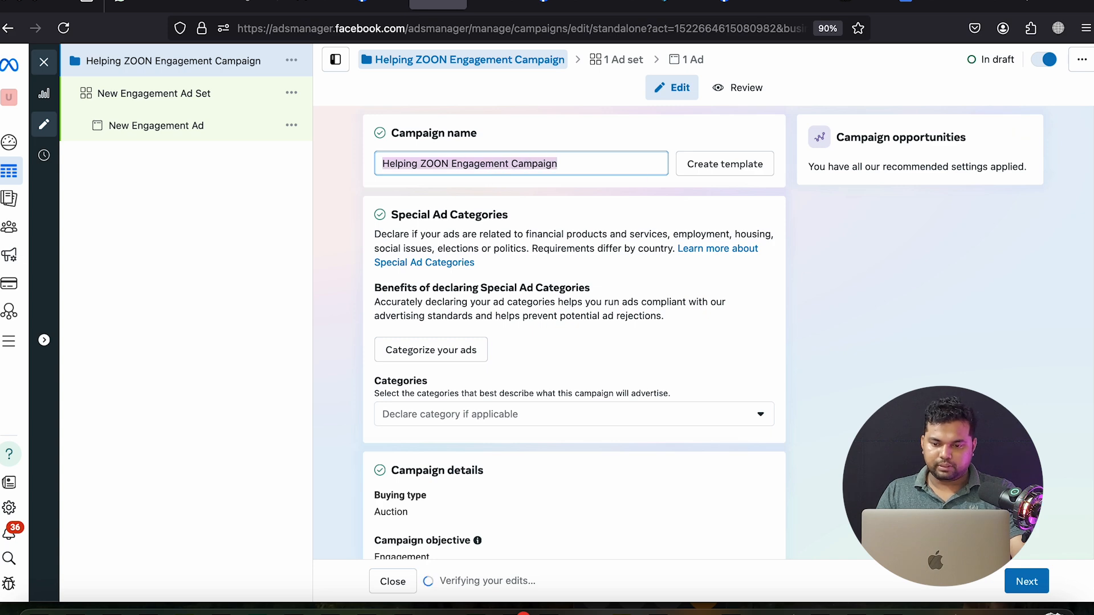
{"action": "left_click", "coordinate": [1027, 582]}
Name the ad set after the campaign and set its Facebook Page to Helping ZOON
{"action": "triple_click", "coordinate": [498, 167]}
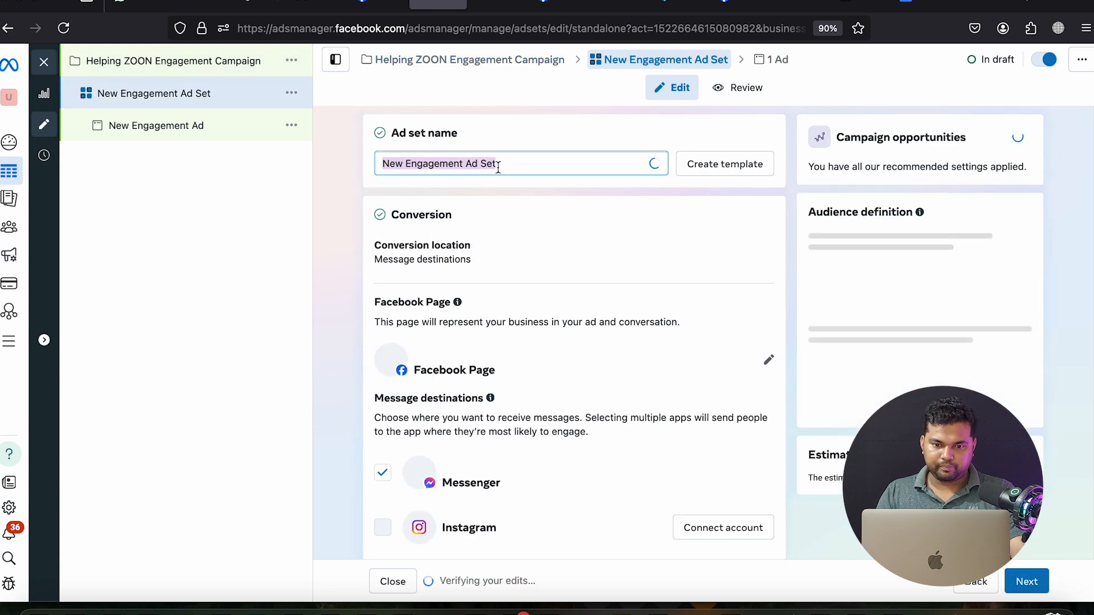
{"action": "key", "text": "ctrl+v"}
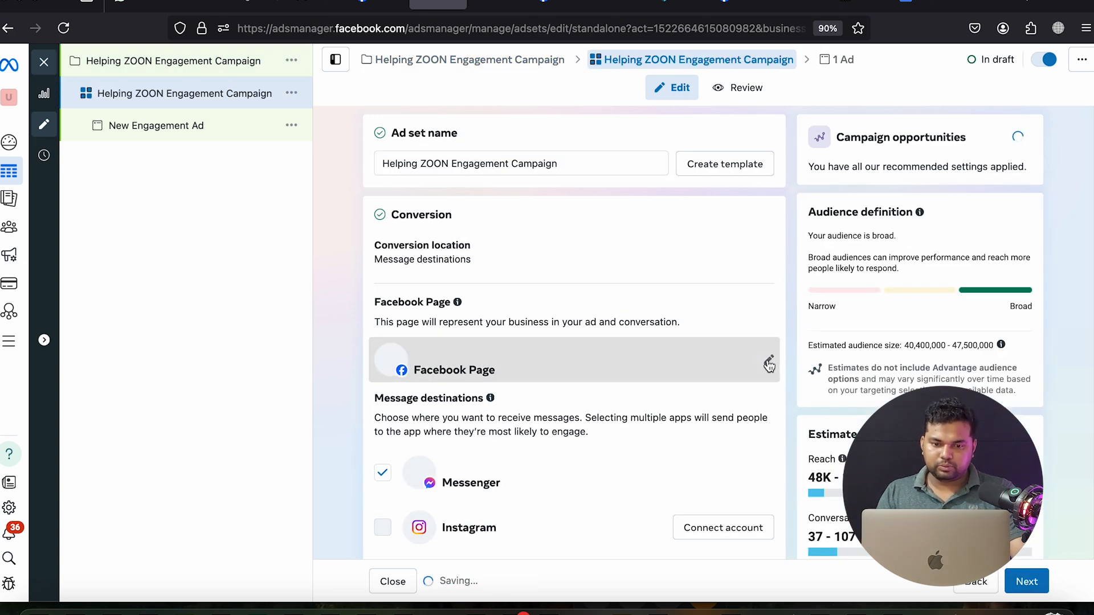
{"action": "left_click", "coordinate": [769, 362]}
{"action": "type", "text": "hel"}
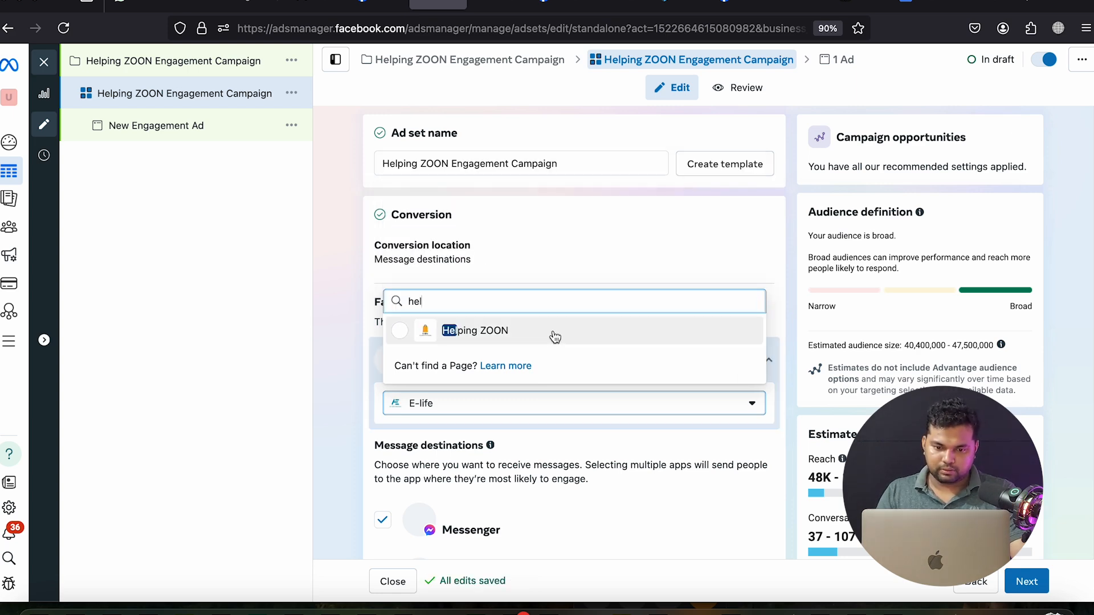
{"action": "left_click", "coordinate": [554, 331]}
Set the ad set's daily budget to $5
{"action": "scroll", "coordinate": [555, 330], "scroll_direction": "down", "scroll_amount": 10}
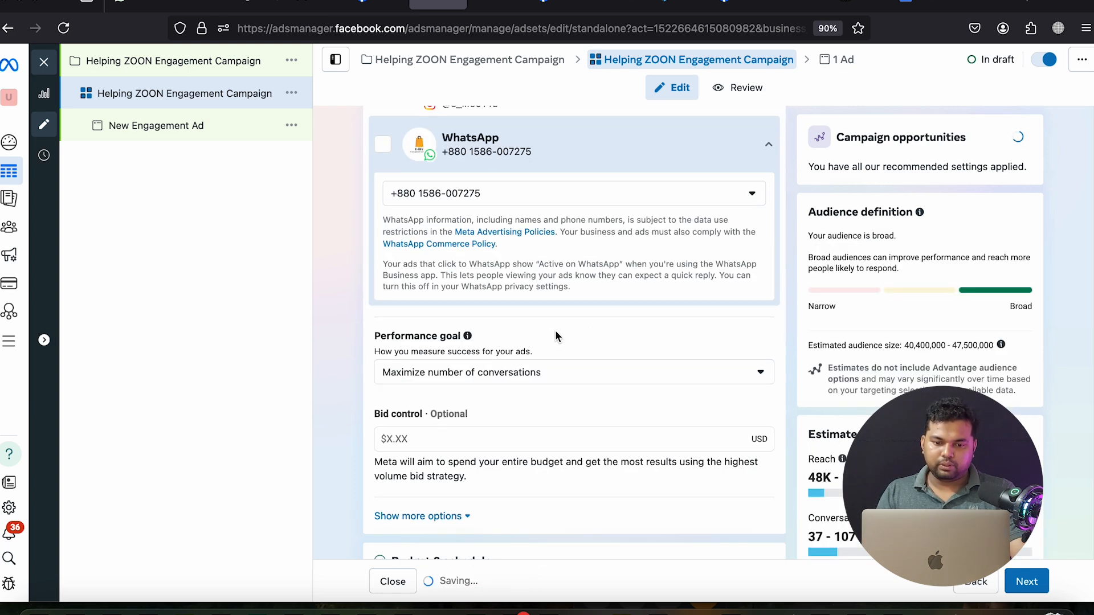
{"action": "left_click", "coordinate": [521, 243]}
{"action": "key", "text": "super+a"}
{"action": "type", "text": "5"}
Add a December 31 end date with a PM end time to the schedule
{"action": "scroll", "coordinate": [559, 329], "scroll_direction": "down", "scroll_amount": 1}
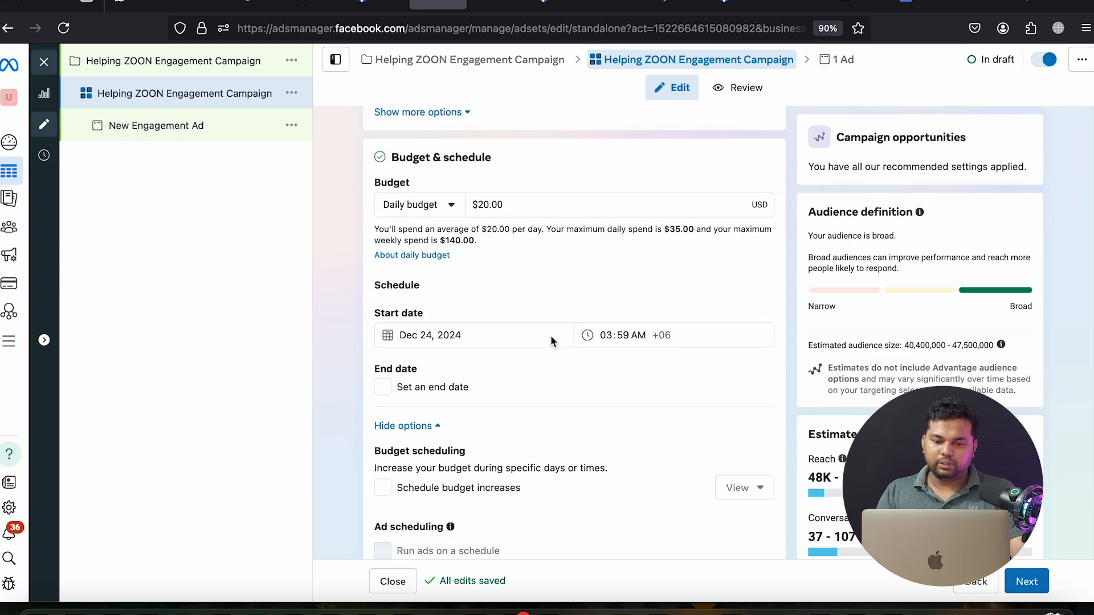
{"action": "left_click", "coordinate": [433, 372]}
{"action": "left_click", "coordinate": [448, 406]}
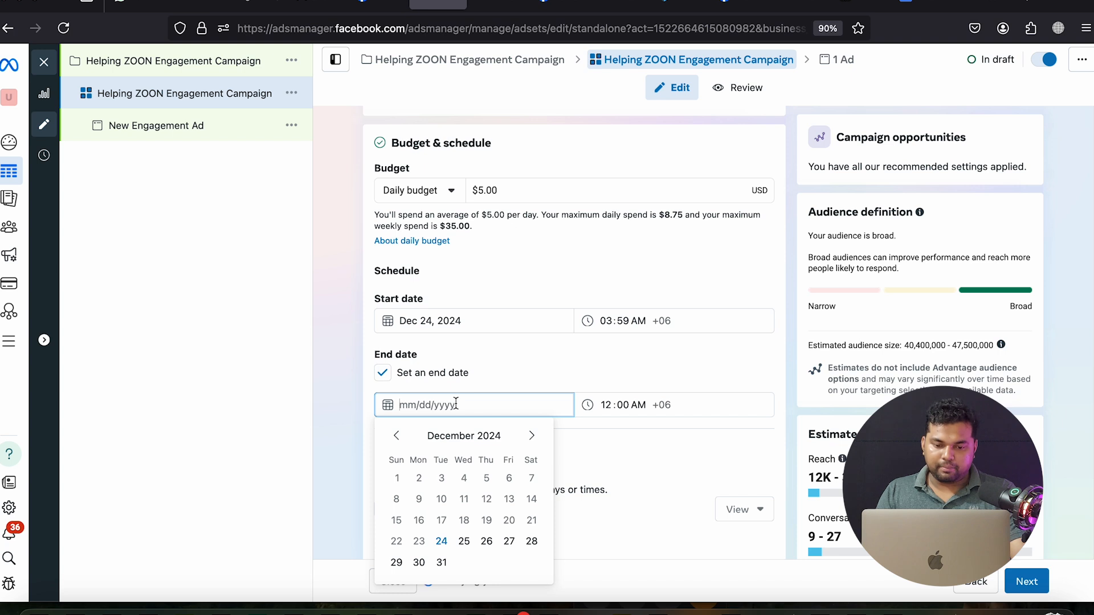
{"action": "left_click", "coordinate": [441, 557]}
{"action": "scroll", "coordinate": [613, 467], "scroll_direction": "down", "scroll_amount": 1}
{"action": "scroll", "coordinate": [613, 466], "scroll_direction": "down", "scroll_amount": 2}
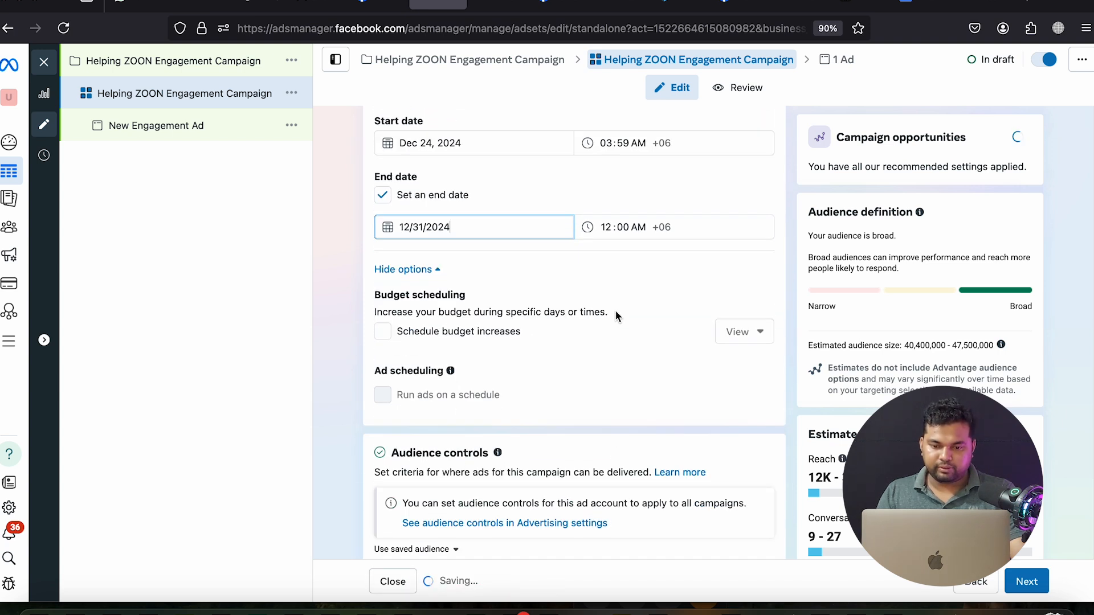
{"action": "left_click", "coordinate": [605, 228]}
{"action": "left_click", "coordinate": [638, 228]}
{"action": "type", "text": "p"}
{"action": "left_click", "coordinate": [646, 283]}
{"action": "scroll", "coordinate": [631, 420], "scroll_direction": "down", "scroll_amount": 1}
{"action": "scroll", "coordinate": [632, 421], "scroll_direction": "down", "scroll_amount": 5}
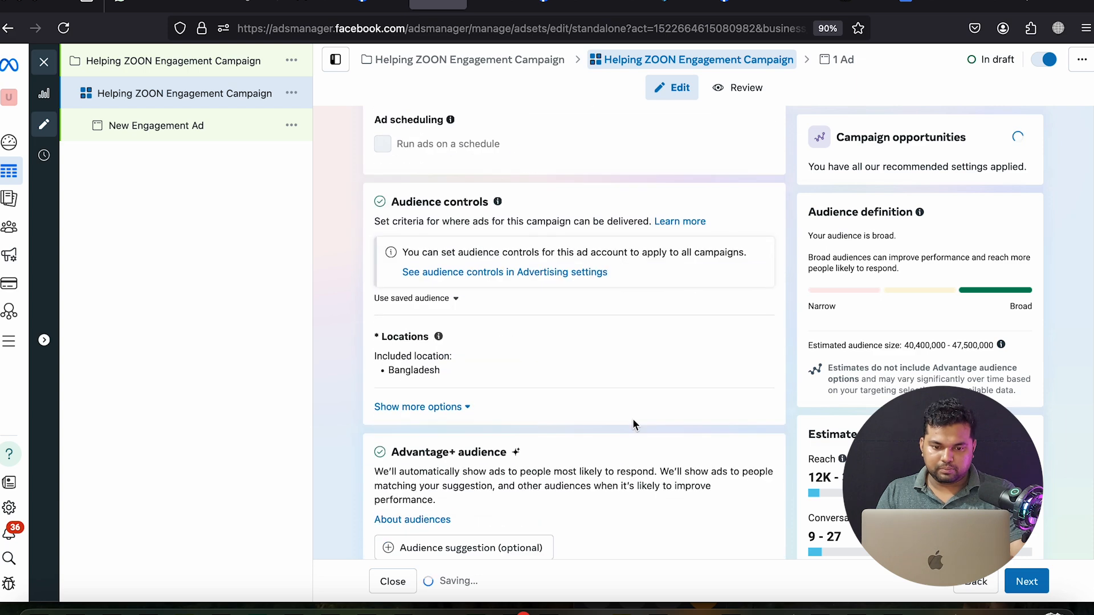
Apply the saved audience 'Elife 7 City 20-45' to the ad set
{"action": "left_click", "coordinate": [651, 532]}
{"action": "left_click", "coordinate": [552, 343]}
{"action": "left_click", "coordinate": [546, 324]}
{"action": "left_click", "coordinate": [561, 396]}
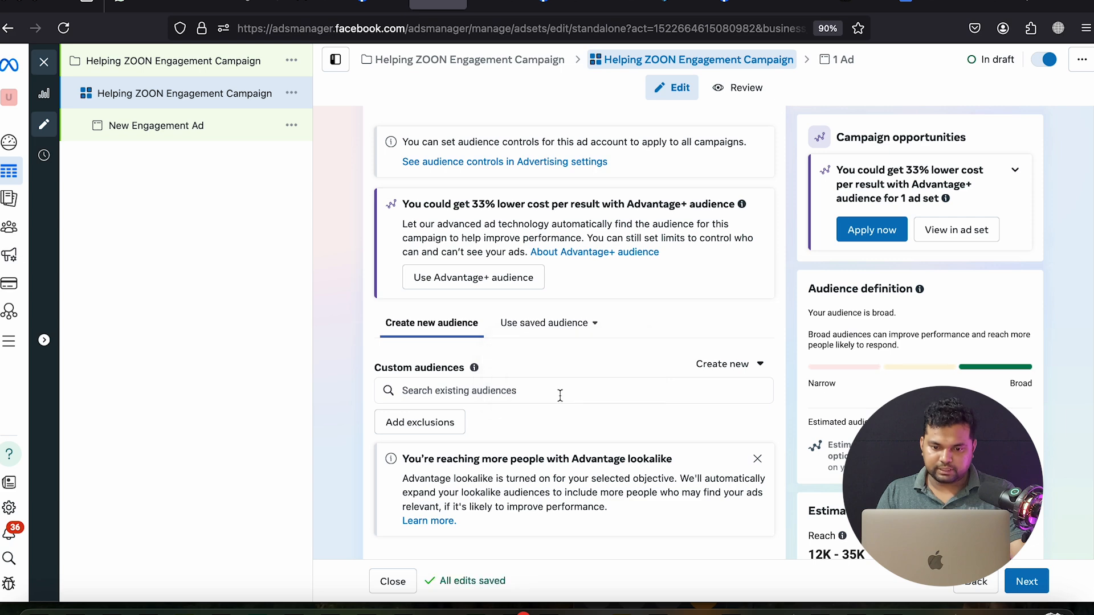
{"action": "scroll", "coordinate": [562, 390], "scroll_direction": "down", "scroll_amount": 10}
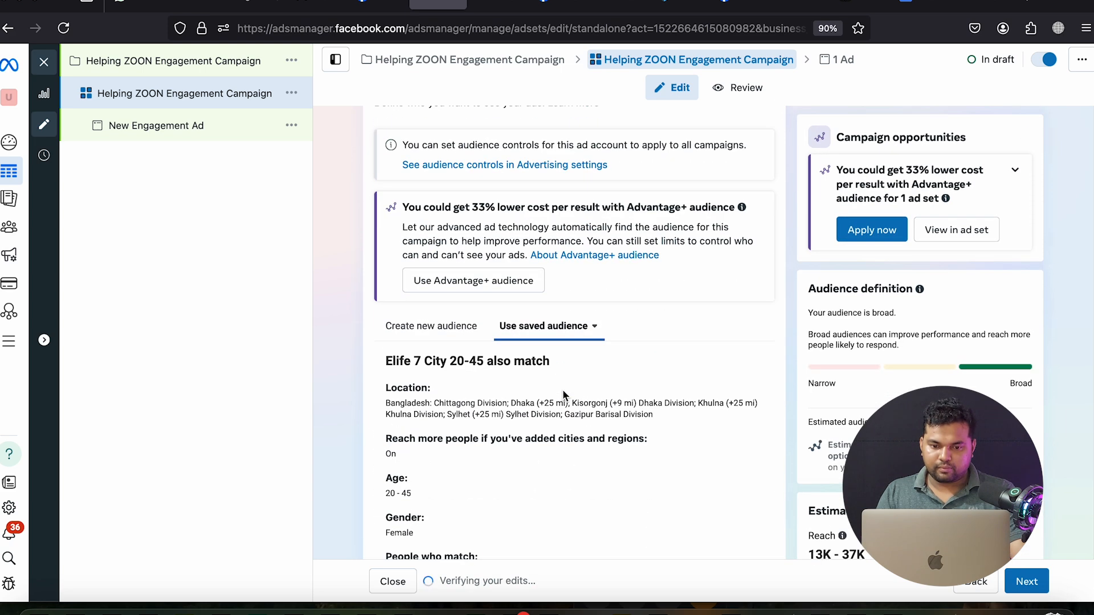
Give the ad the campaign's name, Helping ZOON Engagement Campaign
{"action": "left_click", "coordinate": [1026, 581]}
{"action": "left_click", "coordinate": [395, 163]}
{"action": "triple_click", "coordinate": [396, 163]}
{"action": "right_click", "coordinate": [396, 162]}
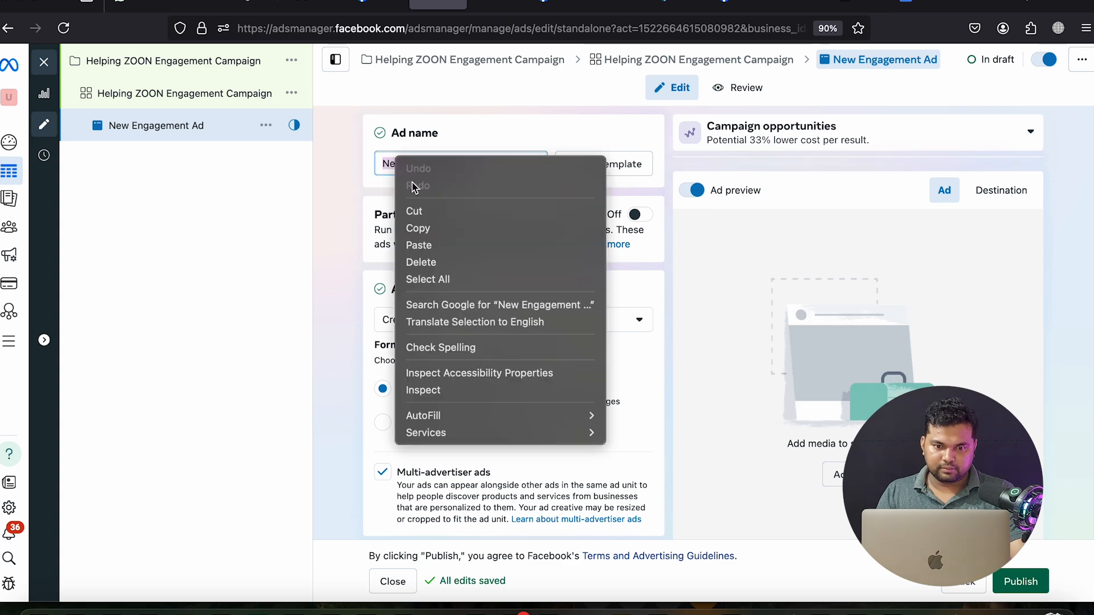
{"action": "left_click", "coordinate": [433, 245]}
Set the ad to use an existing post
{"action": "scroll", "coordinate": [472, 344], "scroll_direction": "down", "scroll_amount": 2}
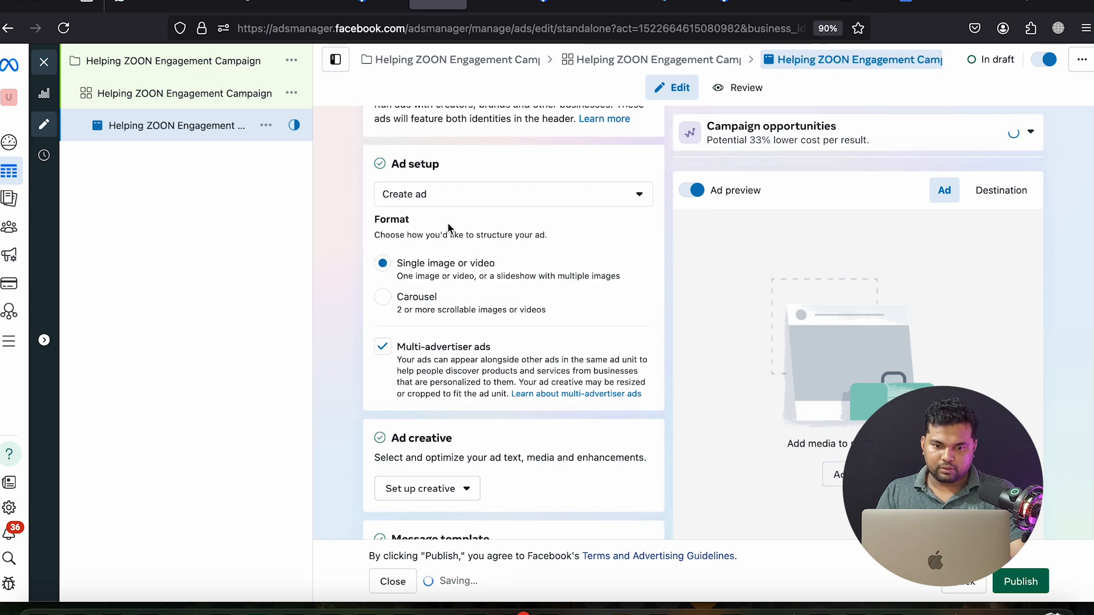
{"action": "left_click", "coordinate": [444, 199]}
{"action": "left_click", "coordinate": [399, 251]}
Copy the Facebook photo's ID from its address and bring up the post list
{"action": "left_click", "coordinate": [359, 9]}
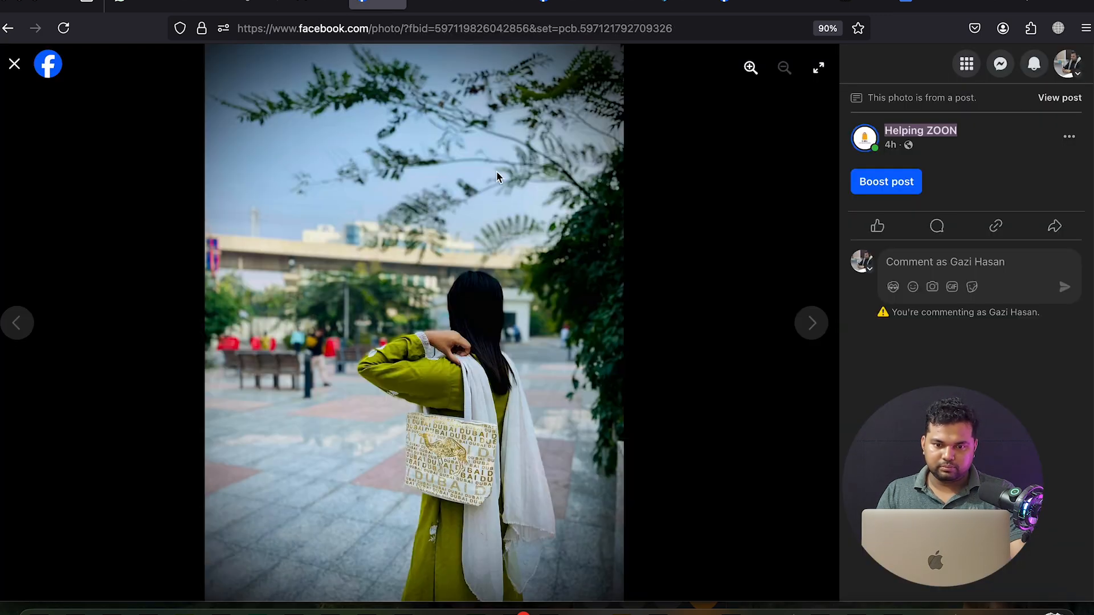
{"action": "double_click", "coordinate": [509, 29]}
{"action": "right_click", "coordinate": [509, 29]}
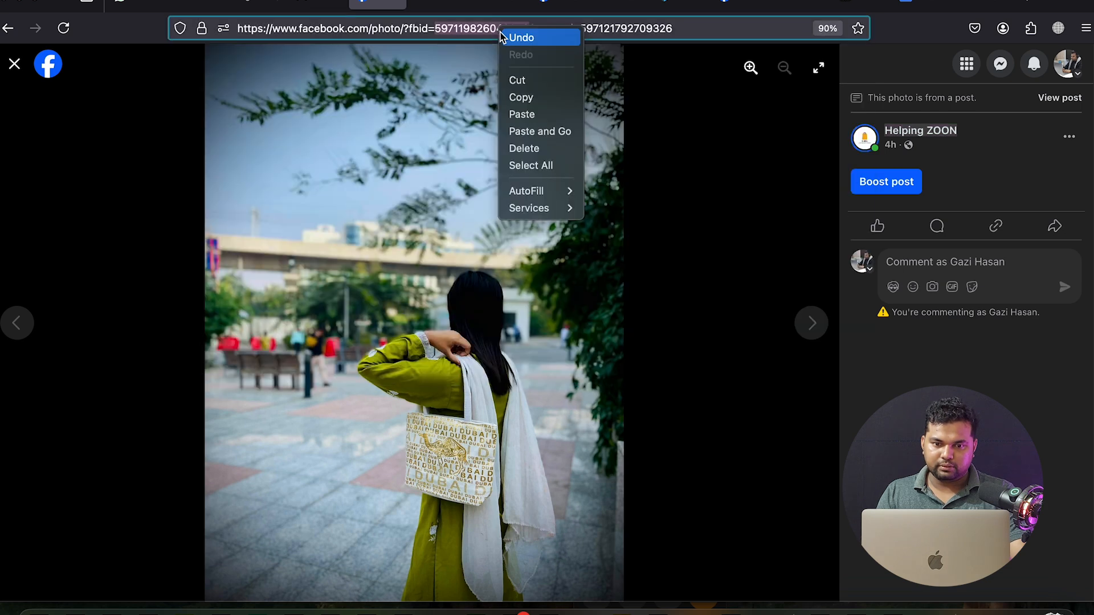
{"action": "left_click", "coordinate": [521, 98]}
{"action": "left_click", "coordinate": [439, 6]}
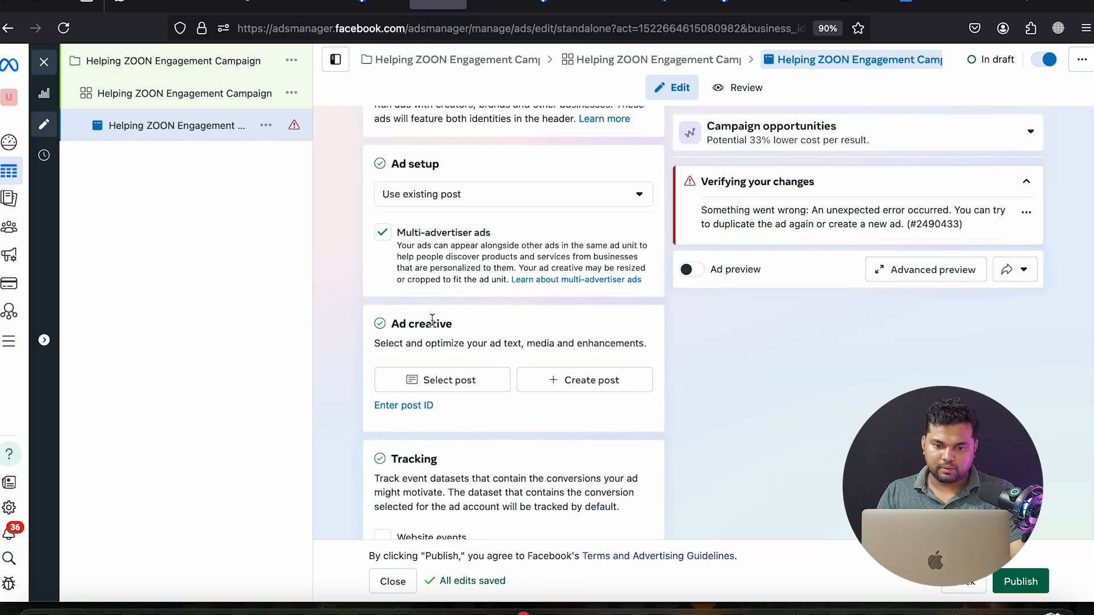
{"action": "left_click", "coordinate": [447, 379]}
Search posts by the copied ID, accept the recommended post ID, and confirm the Dec 23 album post
{"action": "left_click", "coordinate": [465, 198]}
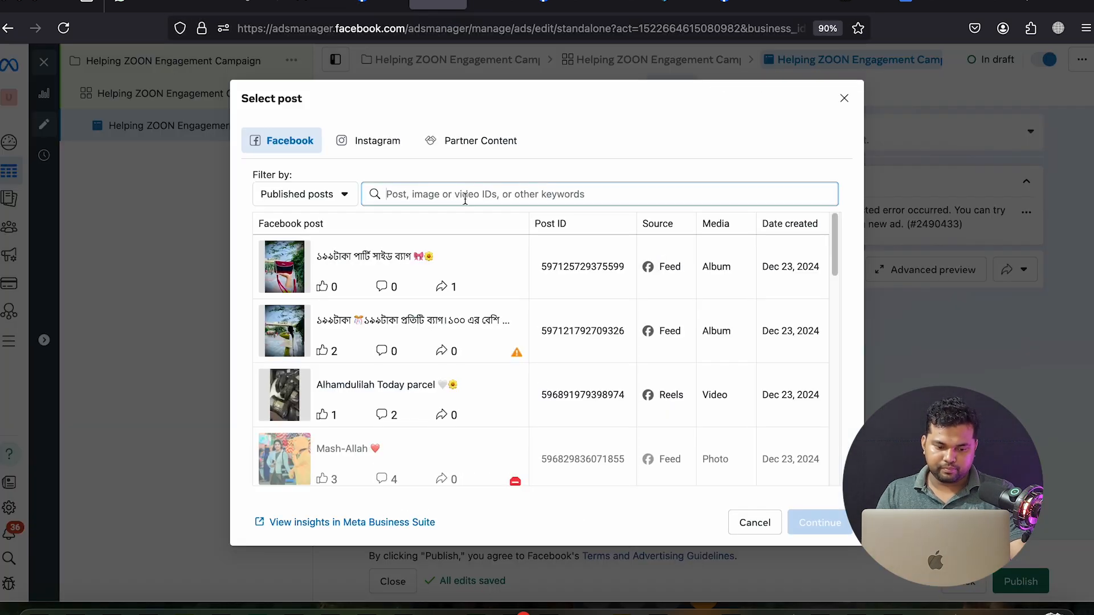
{"action": "key", "text": "super+v"}
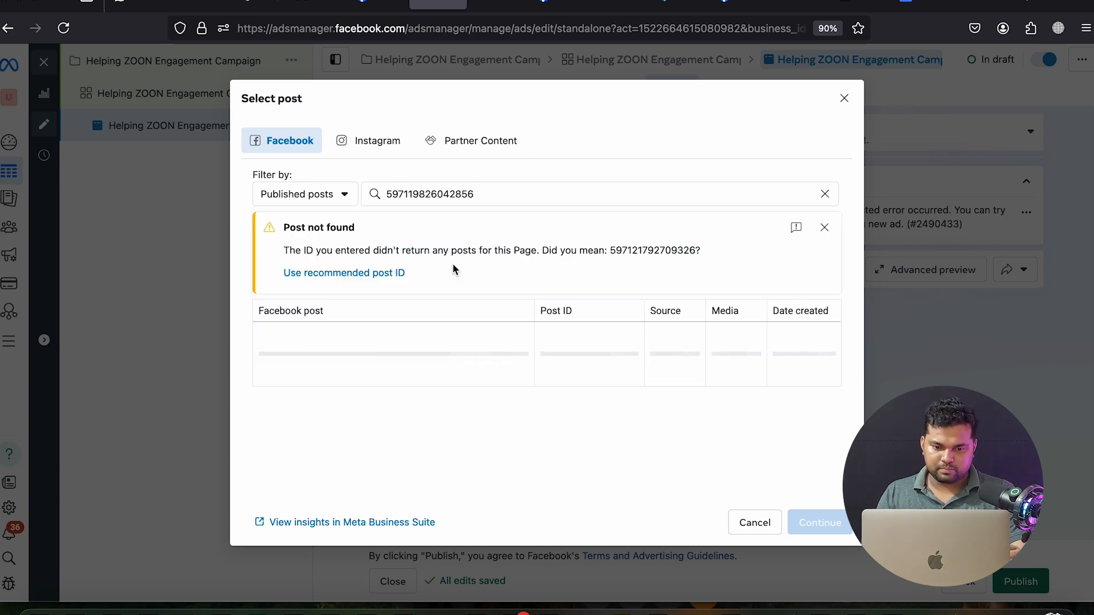
{"action": "left_click", "coordinate": [361, 274]}
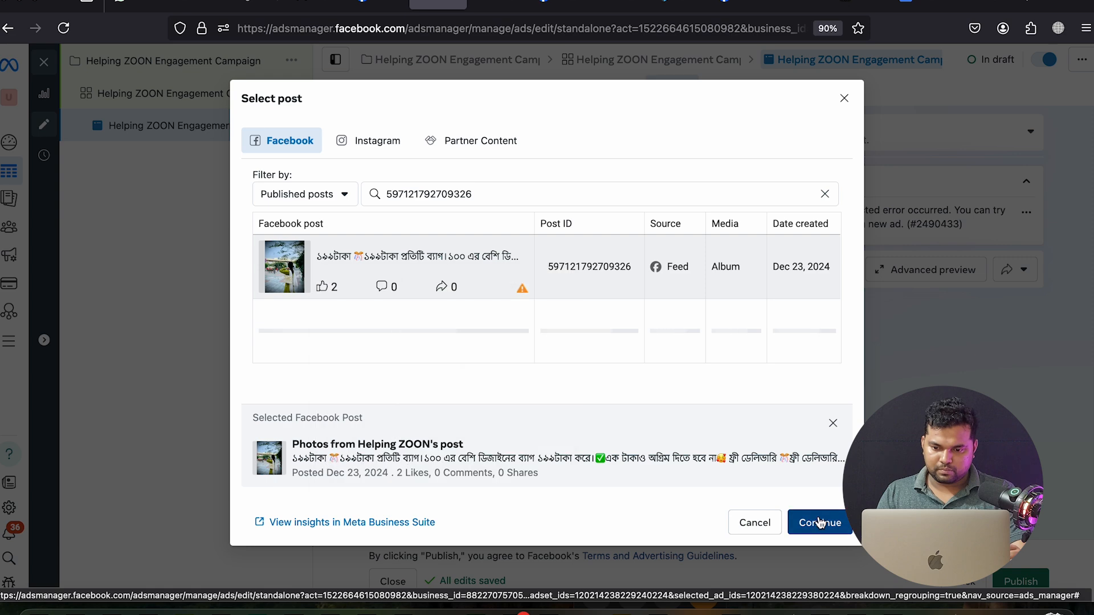
{"action": "left_click", "coordinate": [818, 521]}
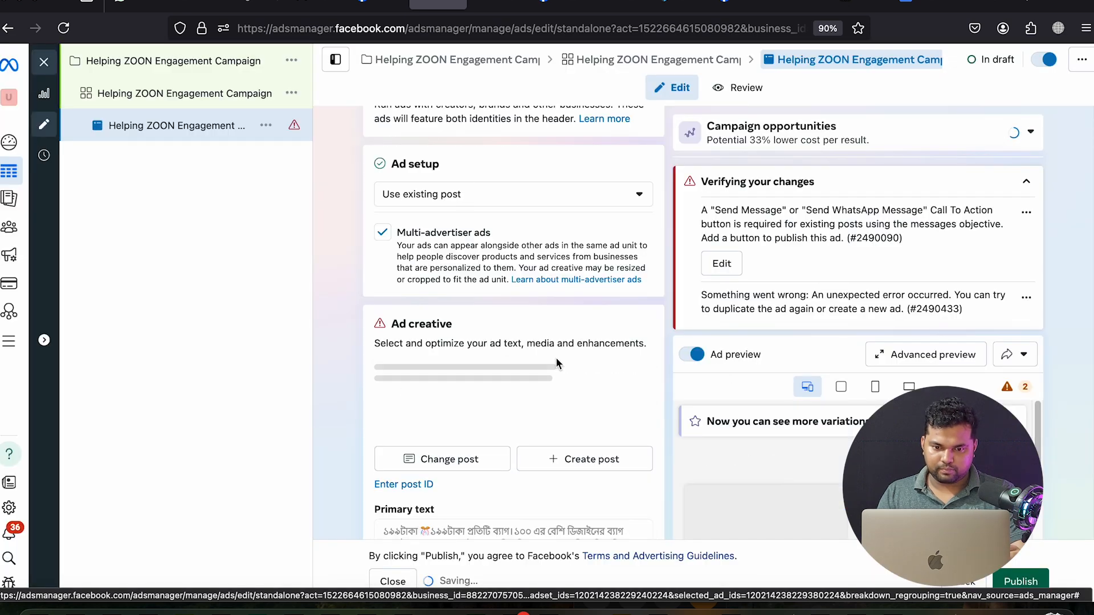
Add the required Send message button to the post and review the ad before publishing
{"action": "scroll", "coordinate": [555, 357], "scroll_direction": "down", "scroll_amount": 15}
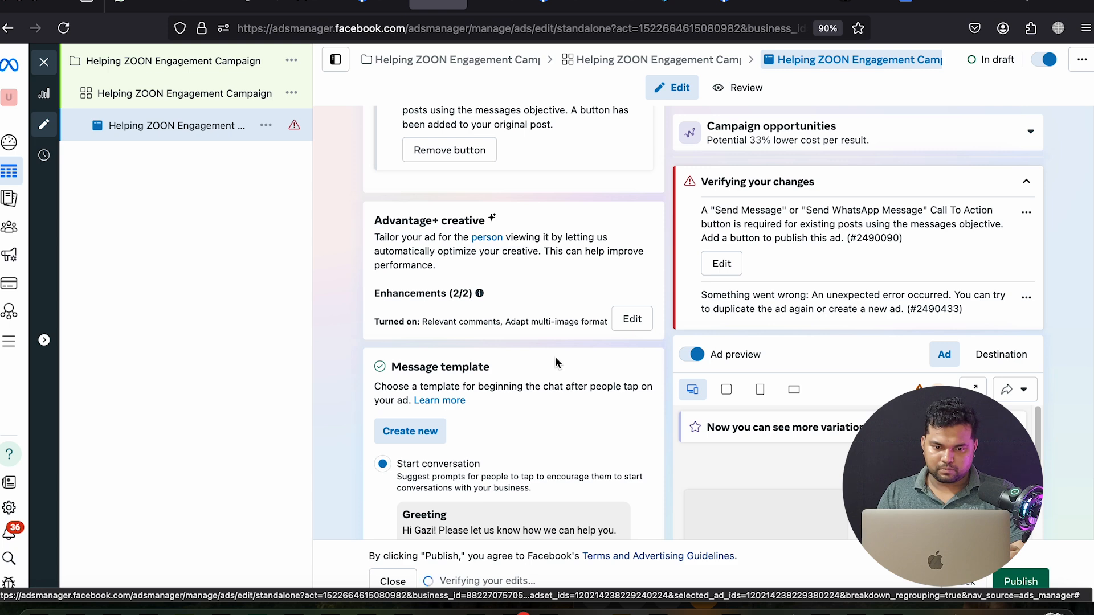
{"action": "scroll", "coordinate": [556, 359], "scroll_direction": "down", "scroll_amount": 5}
{"action": "left_click", "coordinate": [428, 399]}
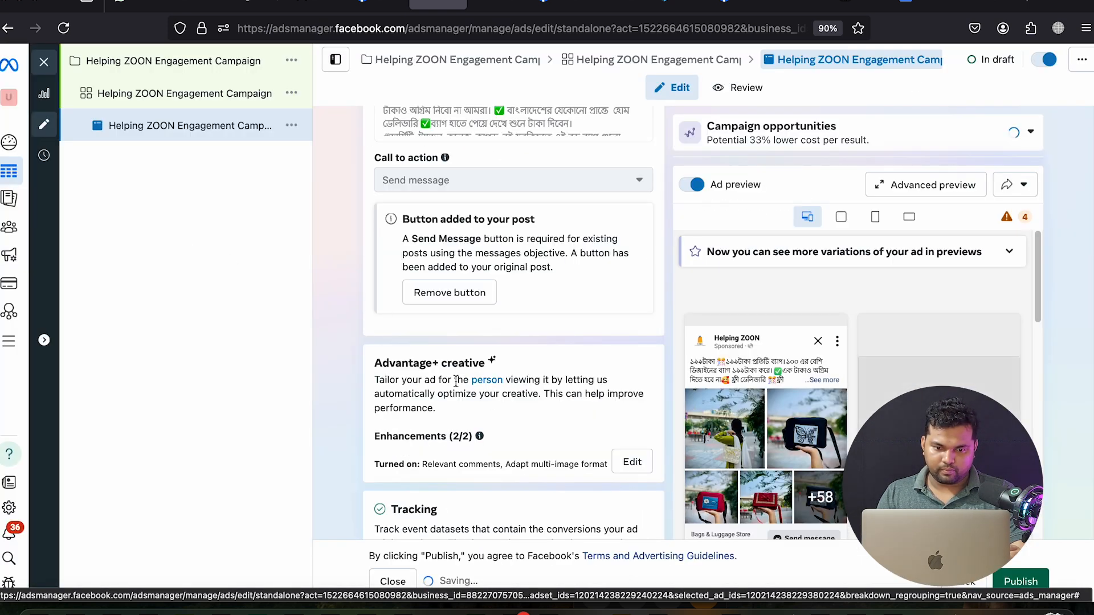
{"action": "scroll", "coordinate": [456, 381], "scroll_direction": "down", "scroll_amount": 6}
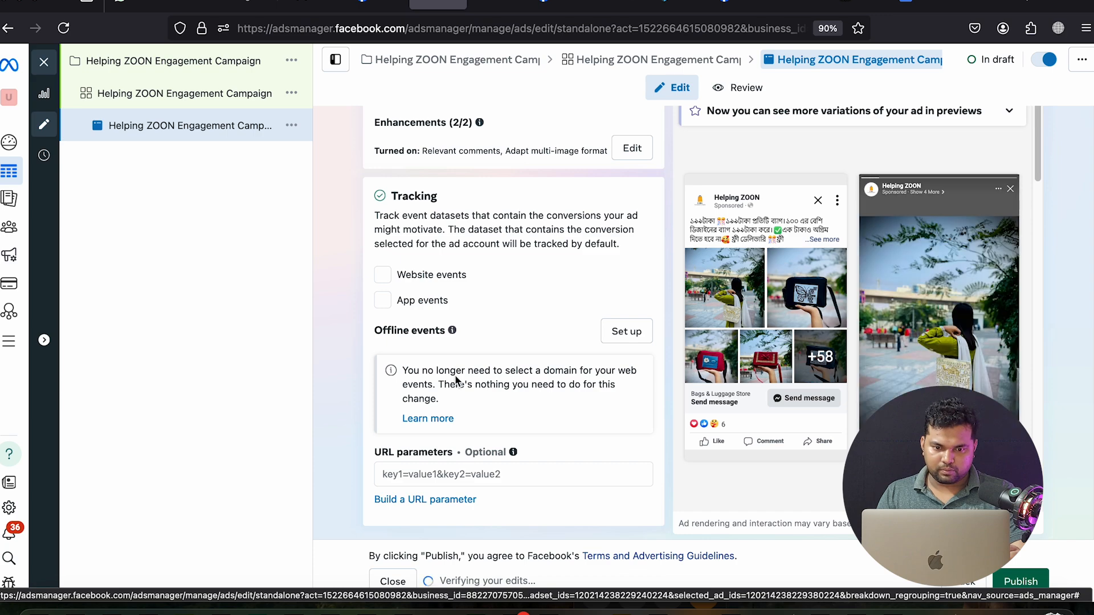
{"action": "scroll", "coordinate": [454, 375], "scroll_direction": "up", "scroll_amount": 10}
{"action": "scroll", "coordinate": [454, 375], "scroll_direction": "up", "scroll_amount": 2}
{"action": "scroll", "coordinate": [450, 364], "scroll_direction": "down", "scroll_amount": 7}
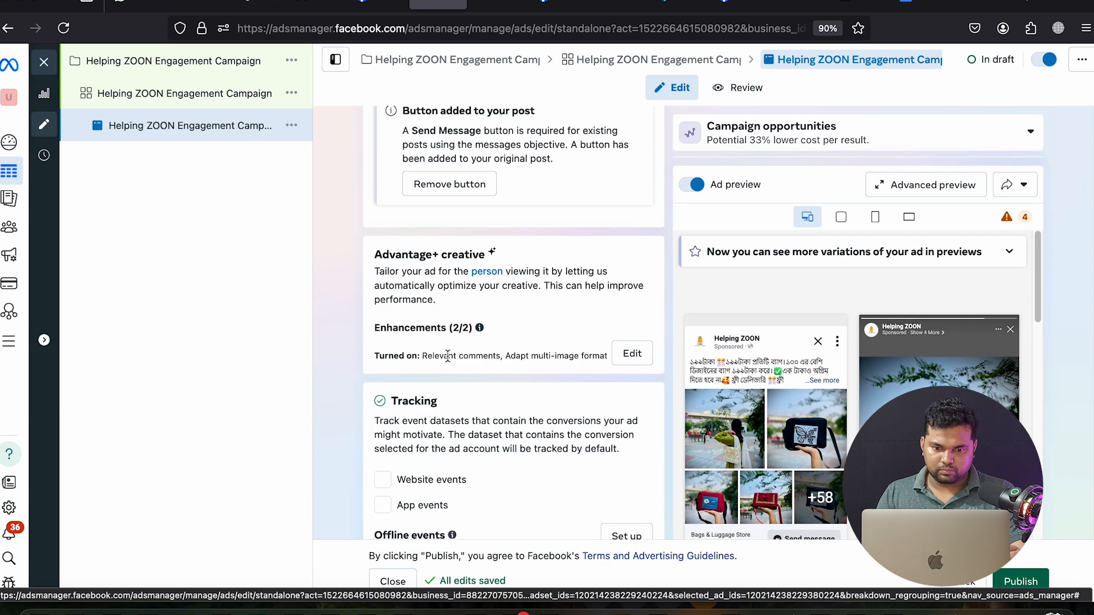
{"action": "scroll", "coordinate": [448, 355], "scroll_direction": "down", "scroll_amount": 4}
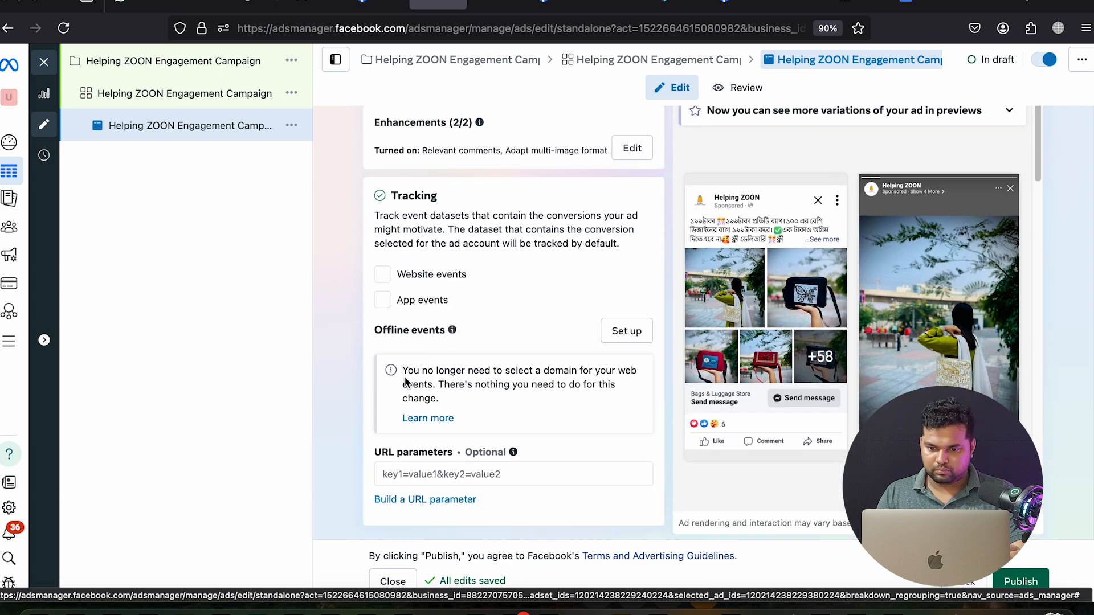
{"action": "scroll", "coordinate": [405, 381], "scroll_direction": "up", "scroll_amount": 15}
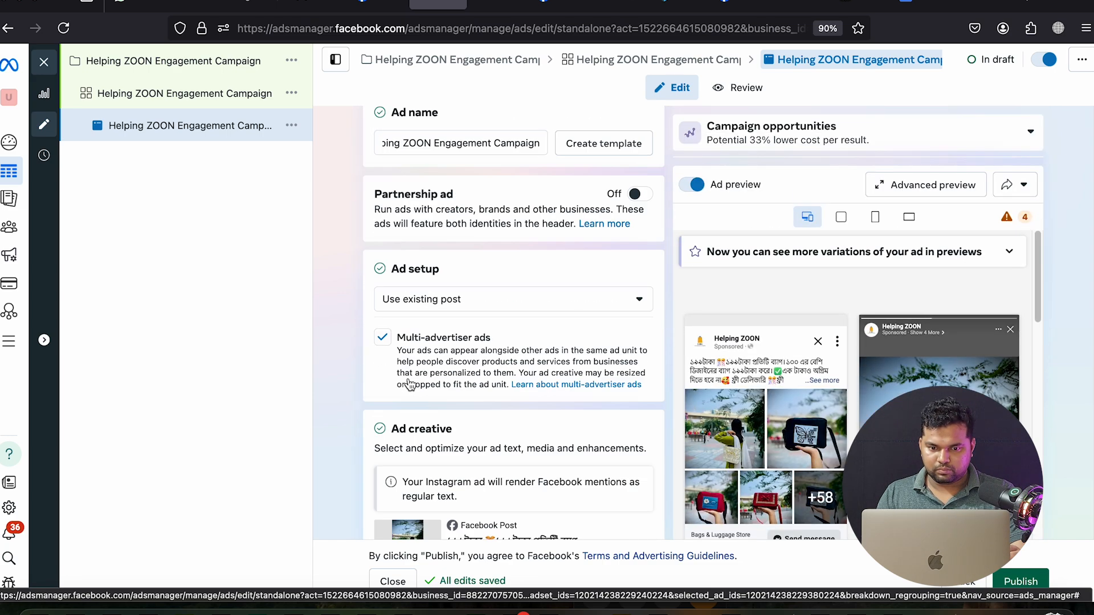
{"action": "scroll", "coordinate": [410, 382], "scroll_direction": "down", "scroll_amount": 10}
{"action": "scroll", "coordinate": [575, 309], "scroll_direction": "down", "scroll_amount": 6}
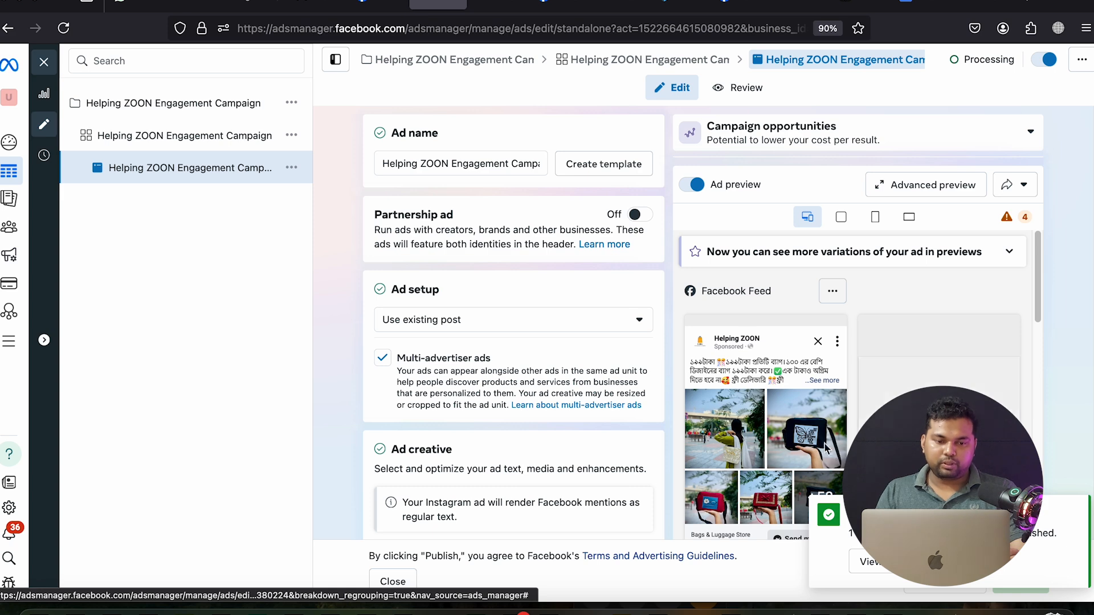
Leave the ad editor, clear all selection filters and reload the Campaigns list
{"action": "left_click", "coordinate": [51, 68]}
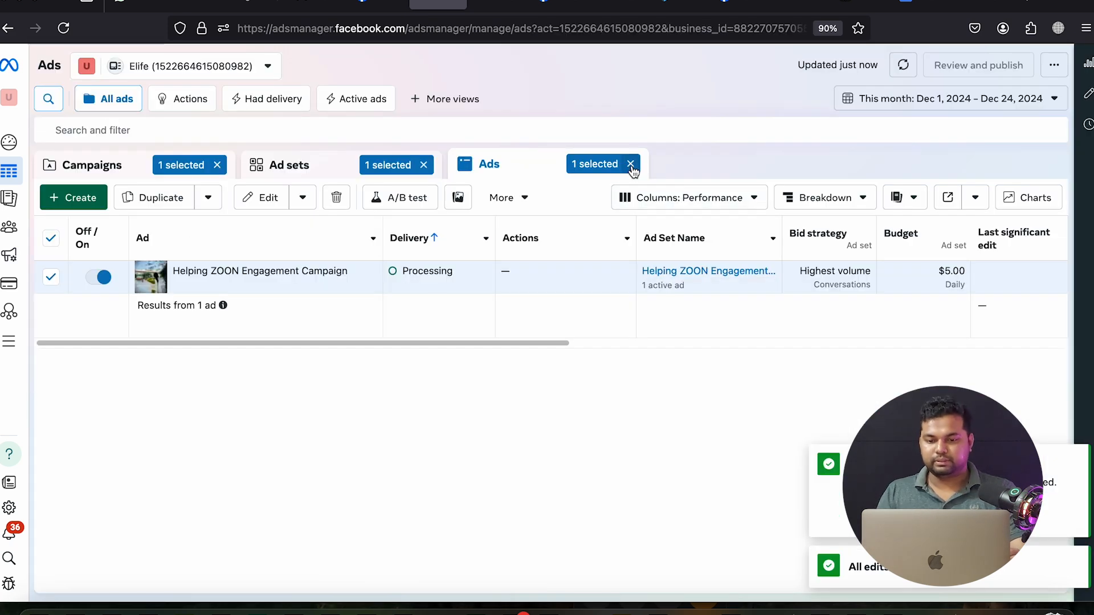
{"action": "left_click", "coordinate": [627, 164]}
{"action": "left_click", "coordinate": [423, 165]}
{"action": "left_click", "coordinate": [217, 165]}
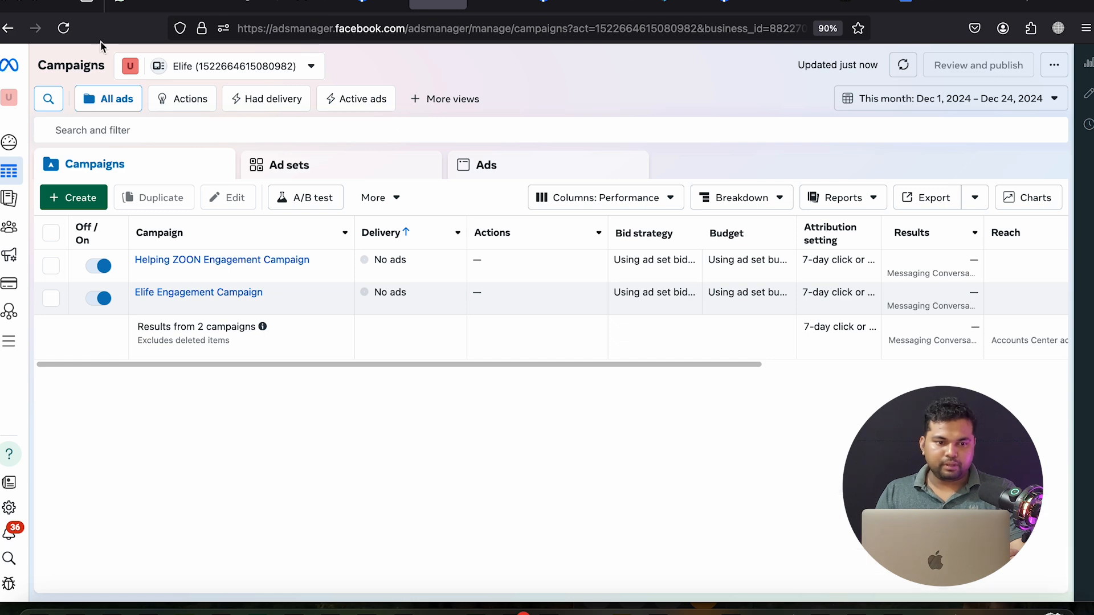
{"action": "left_click", "coordinate": [63, 31]}
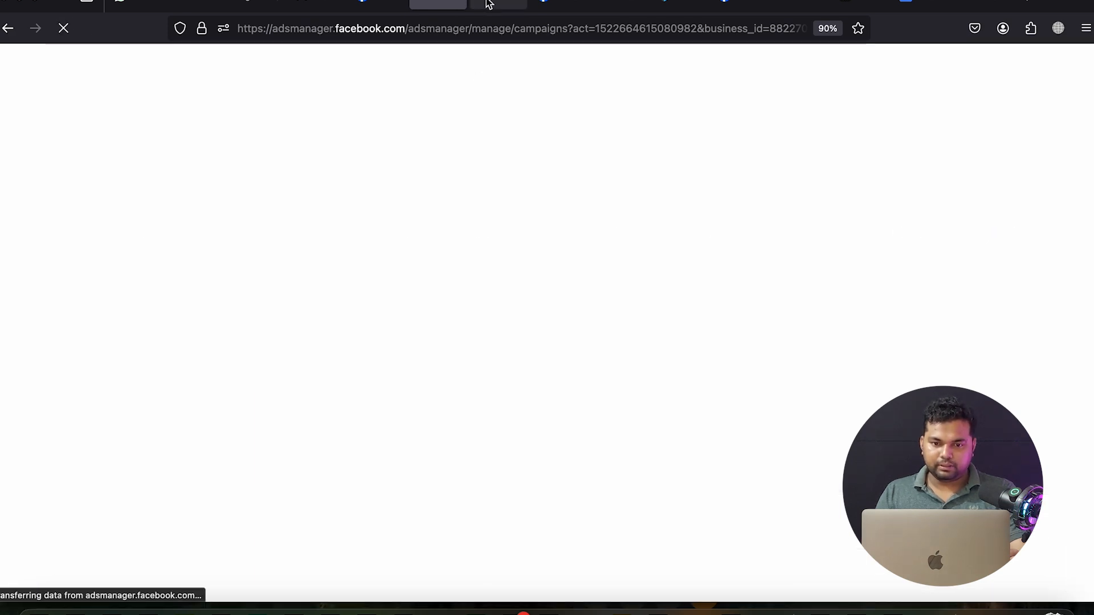
{"action": "left_click", "coordinate": [486, 6]}
Close the Facebook photo viewer and the post dialog
{"action": "left_click", "coordinate": [389, 4]}
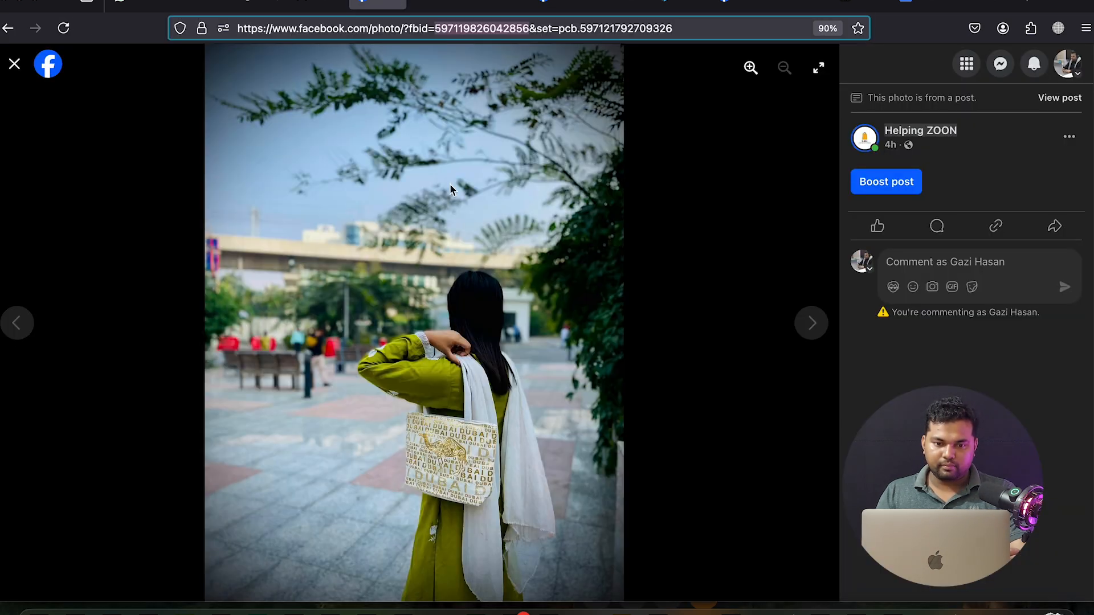
{"action": "left_click", "coordinate": [14, 63]}
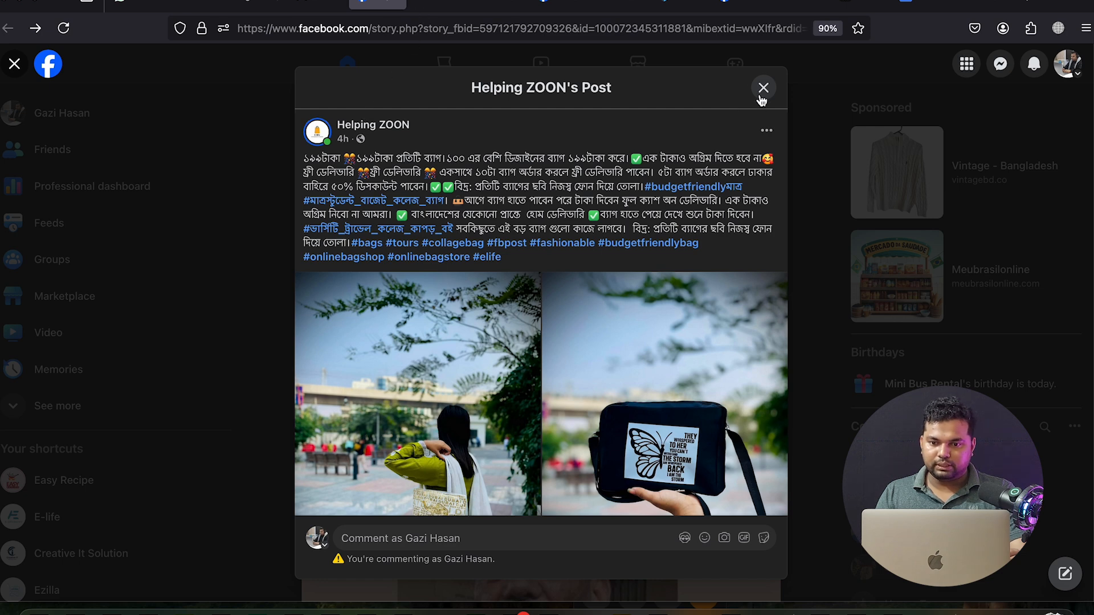
{"action": "left_click", "coordinate": [762, 88]}
Create a new campaign with the Engagement objective using manual setup
{"action": "left_click", "coordinate": [397, 5]}
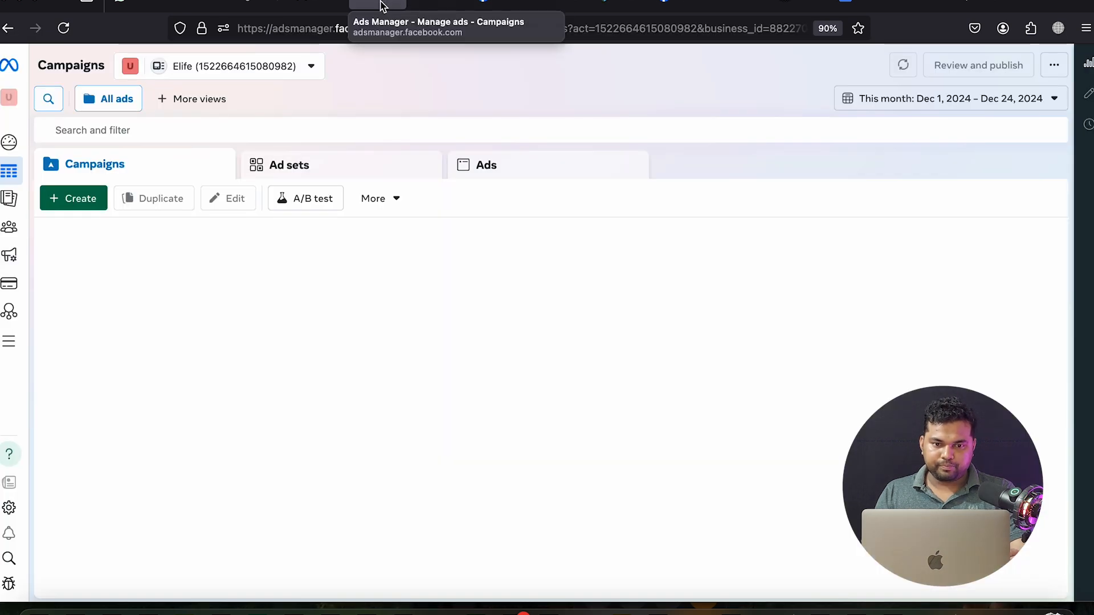
{"action": "left_click", "coordinate": [88, 205]}
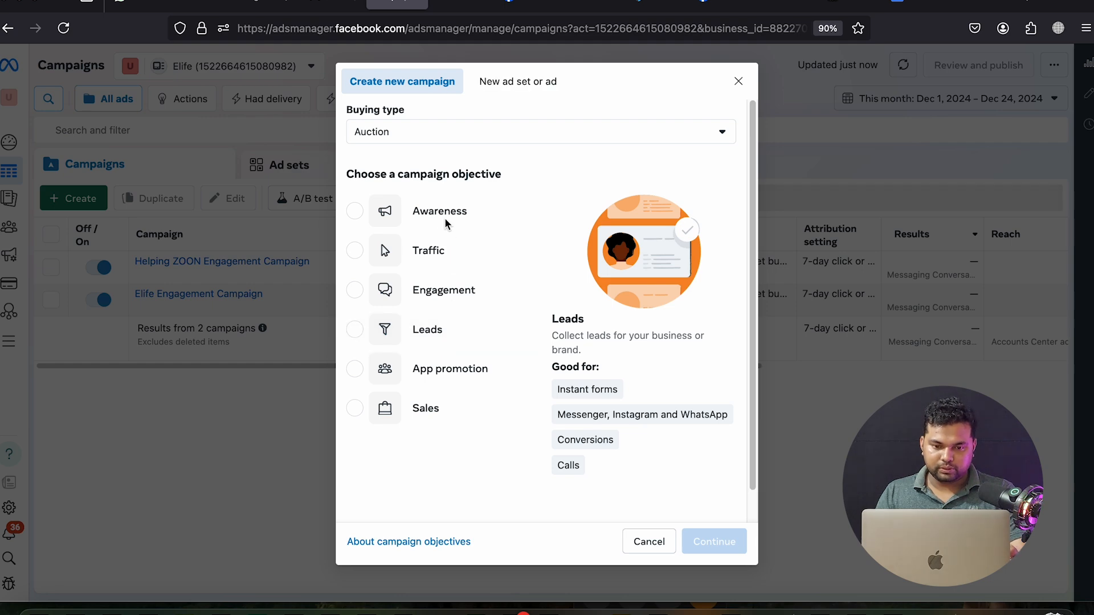
{"action": "left_click", "coordinate": [445, 302]}
{"action": "left_click", "coordinate": [713, 540]}
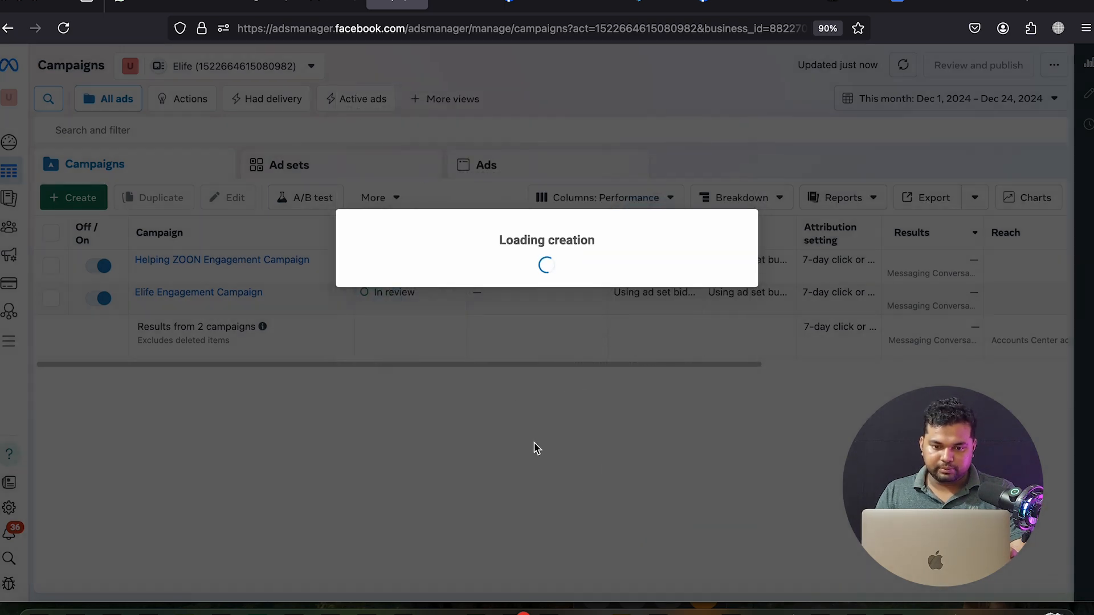
{"action": "left_click", "coordinate": [720, 419]}
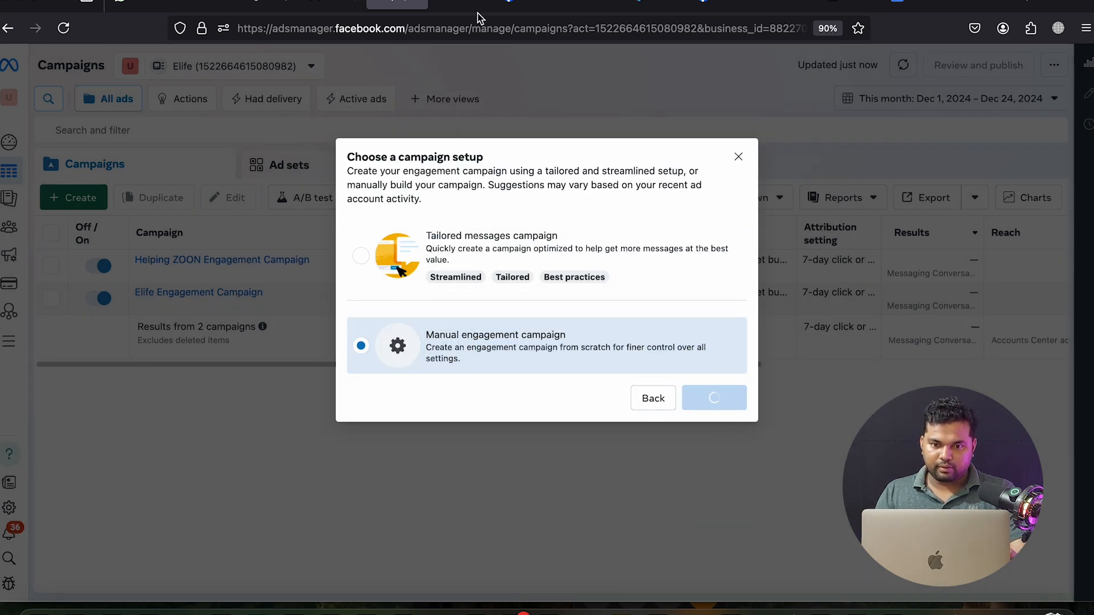
Copy the E-life page name from its Facebook page, then close Business Settings
{"action": "left_click", "coordinate": [519, 4]}
{"action": "left_click", "coordinate": [873, 109]}
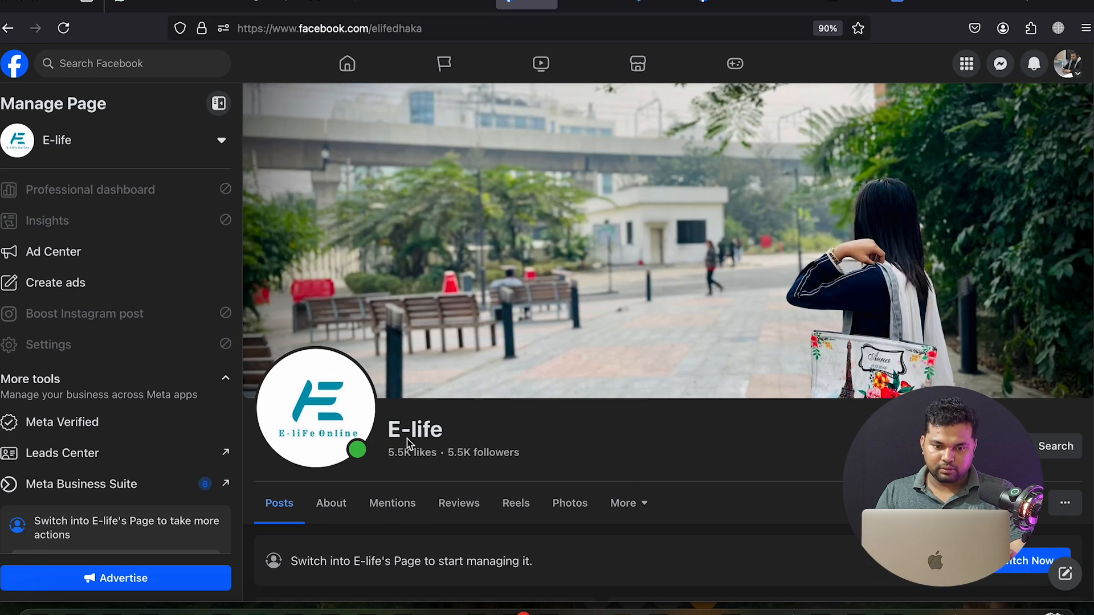
{"action": "triple_click", "coordinate": [402, 432]}
{"action": "right_click", "coordinate": [408, 431]}
{"action": "left_click", "coordinate": [429, 402]}
{"action": "left_click", "coordinate": [447, 3]}
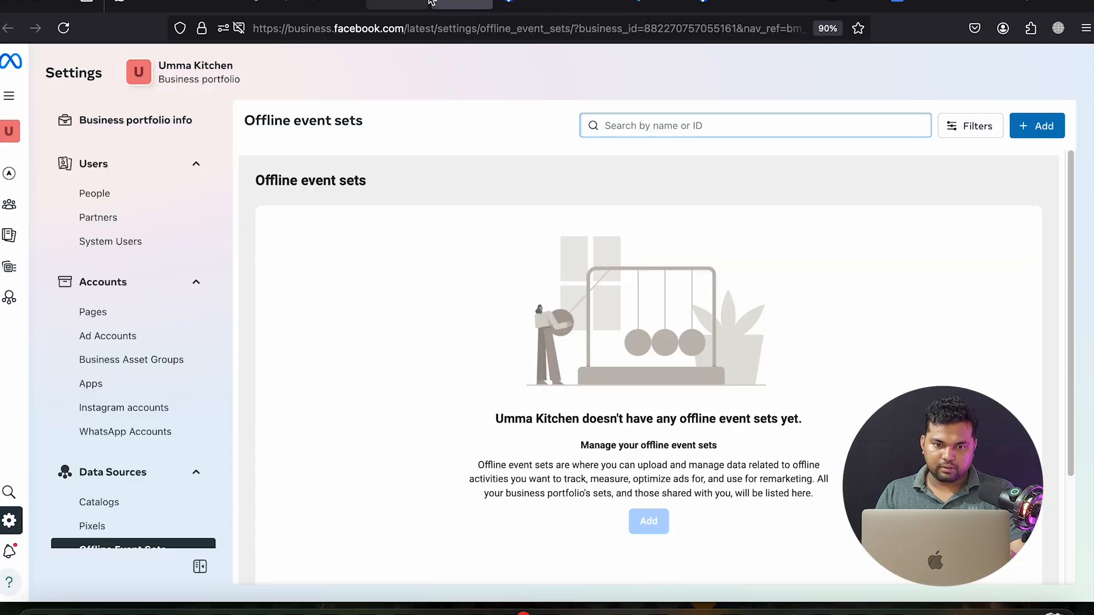
{"action": "left_click", "coordinate": [482, 2]}
{"action": "left_click", "coordinate": [401, 3]}
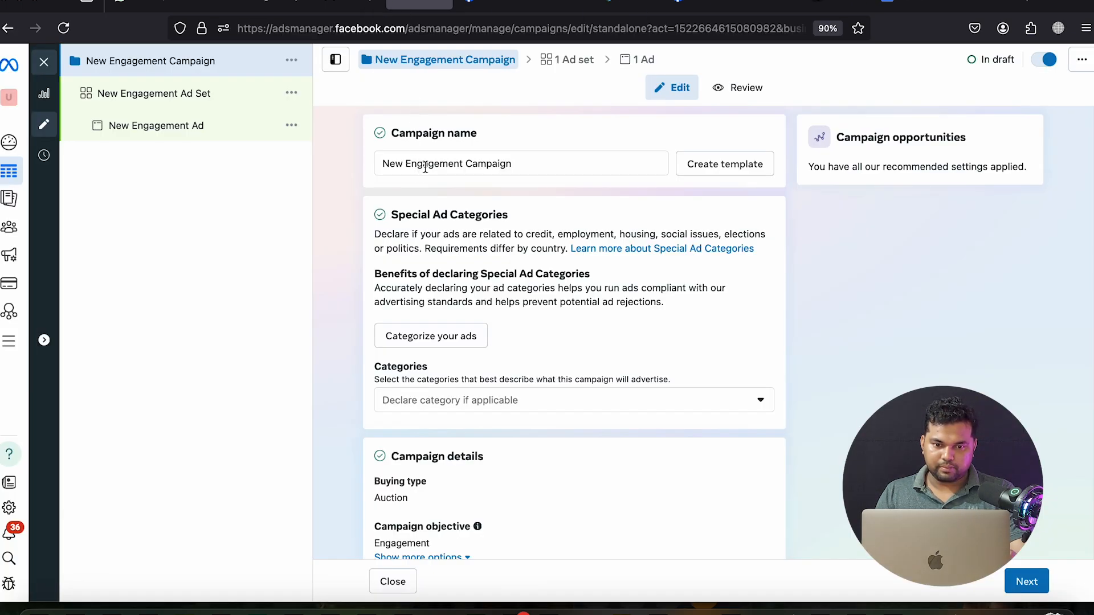
Rename the campaign 'E-life Page Like Campaign' and select the ad set name field
{"action": "left_click_drag", "start_coordinate": [465, 164], "coordinate": [373, 162]}
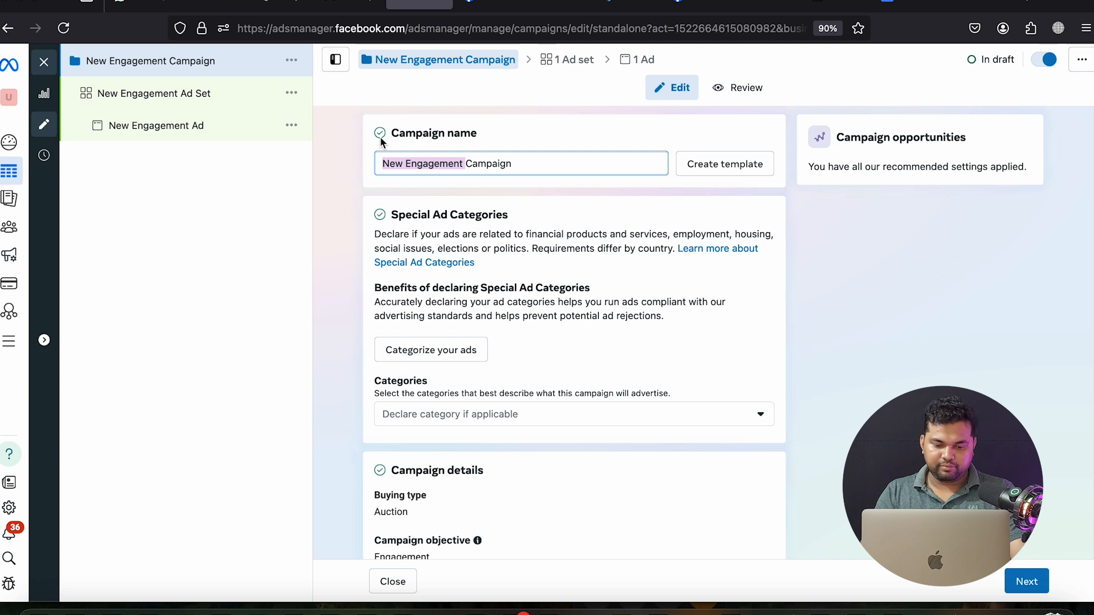
{"action": "type", "text": "E-life  Page Like"}
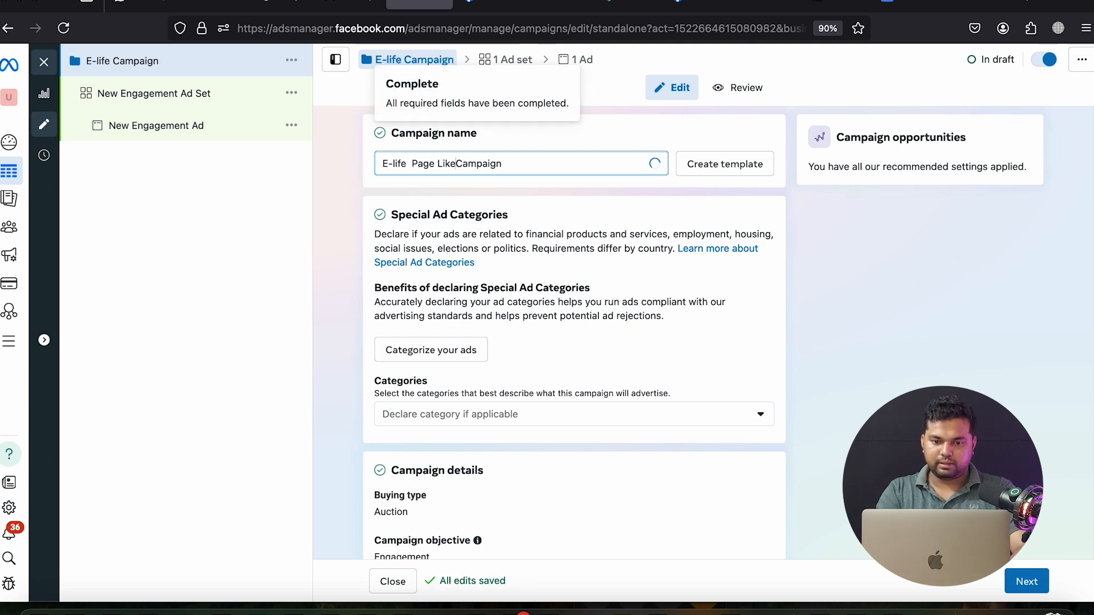
{"action": "key", "text": "super+a"}
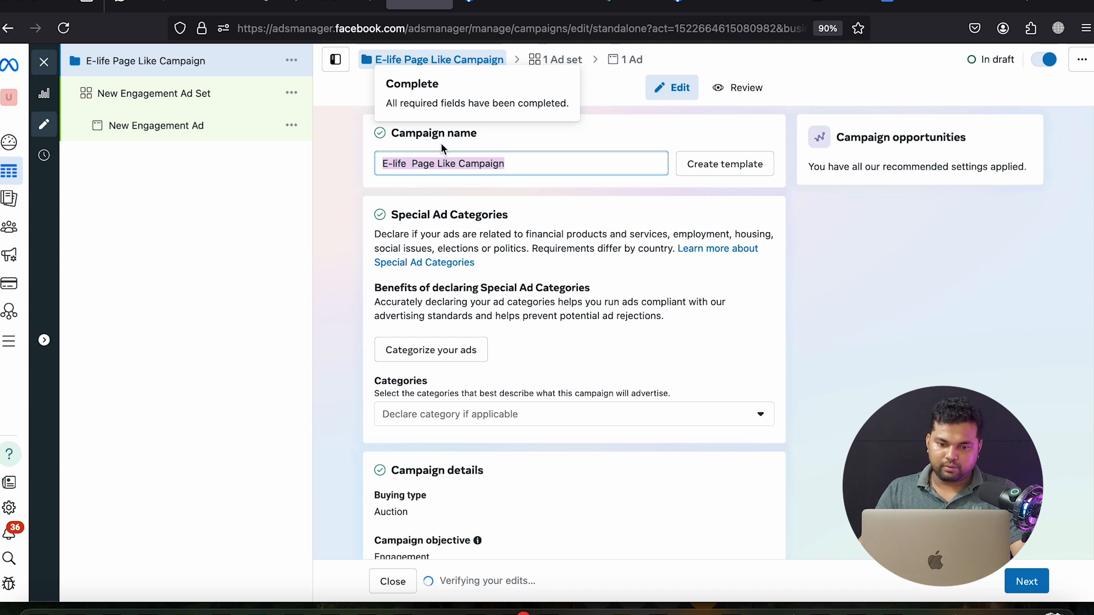
{"action": "left_click", "coordinate": [1024, 586]}
{"action": "left_click", "coordinate": [495, 170]}
{"action": "key", "text": "super+a"}
Paste 'E-life Page Like Campaign' as the ad set name and set conversion location to Facebook Page
{"action": "key", "text": "super+v"}
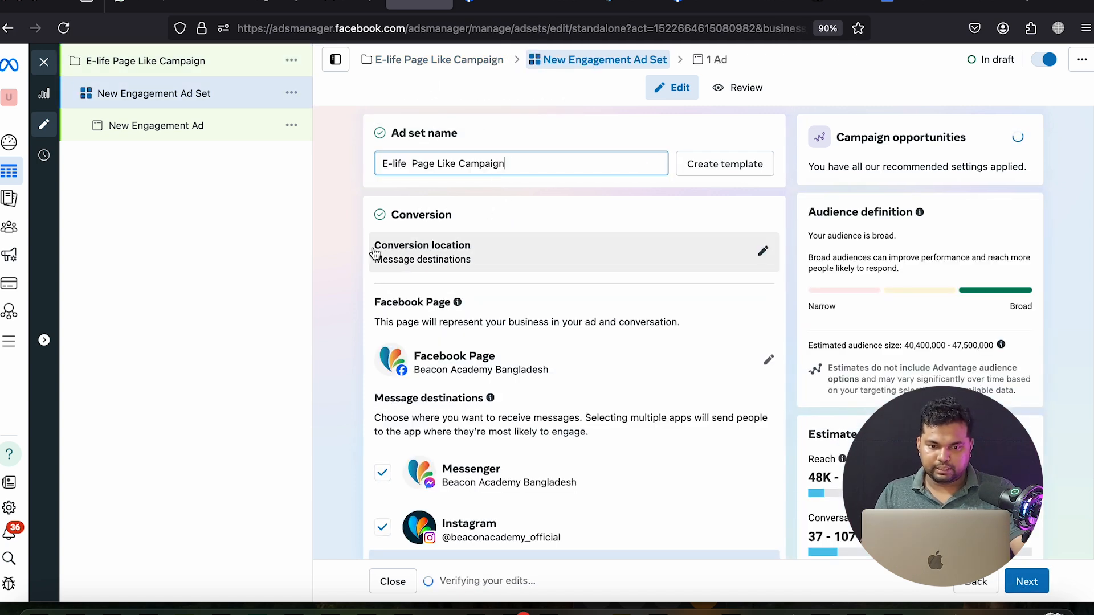
{"action": "left_click", "coordinate": [351, 248]}
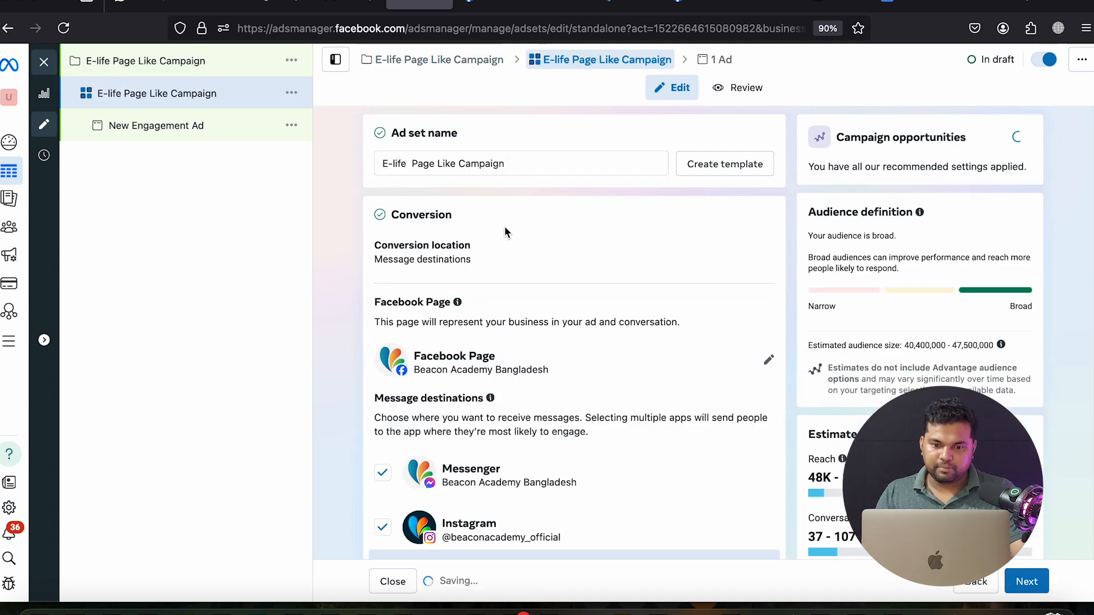
{"action": "left_click", "coordinate": [764, 253]}
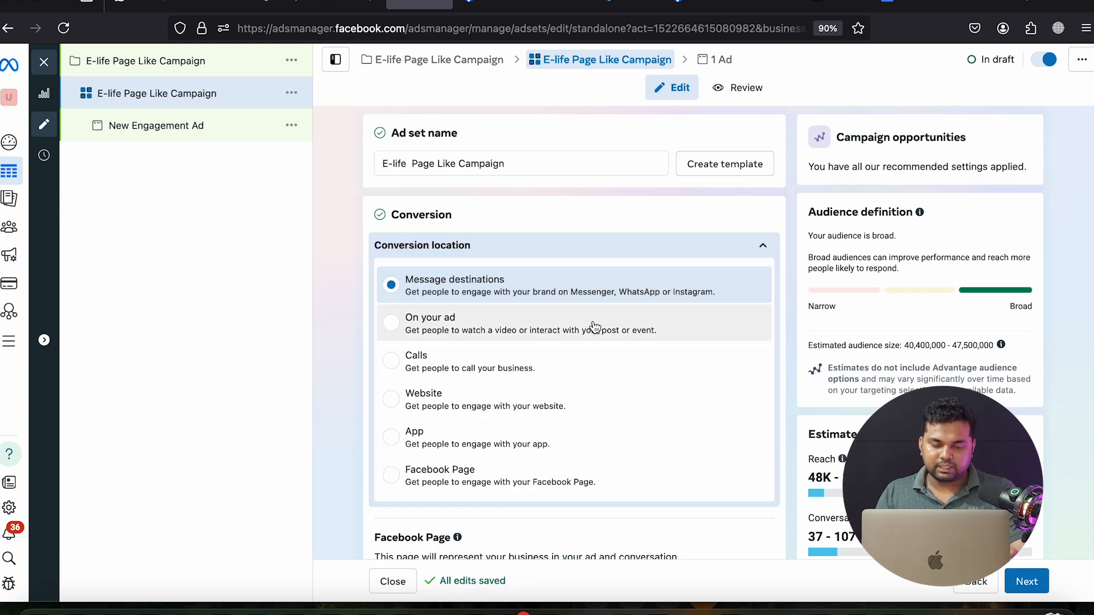
{"action": "scroll", "coordinate": [671, 331], "scroll_direction": "down", "scroll_amount": 2}
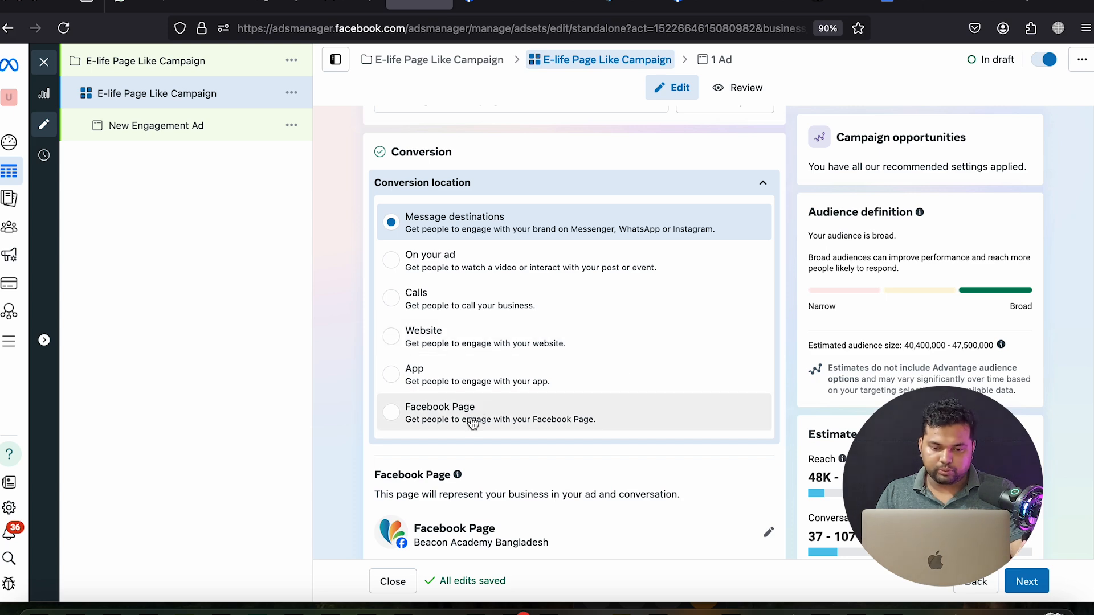
{"action": "left_click", "coordinate": [460, 422]}
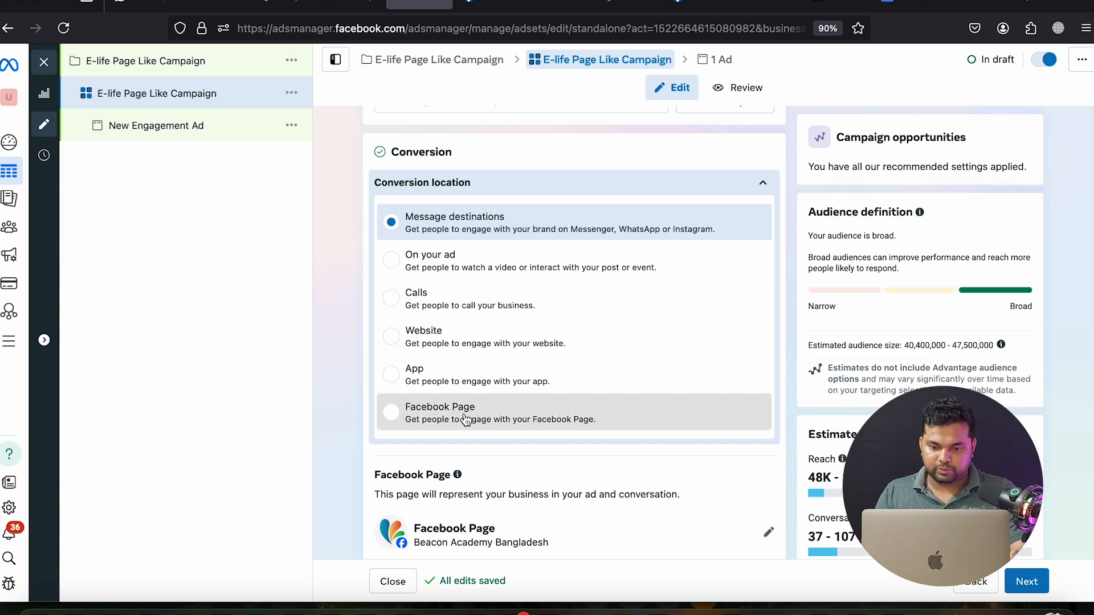
Choose E-life as the Facebook Page to promote for page likes
{"action": "scroll", "coordinate": [634, 374], "scroll_direction": "down", "scroll_amount": 4}
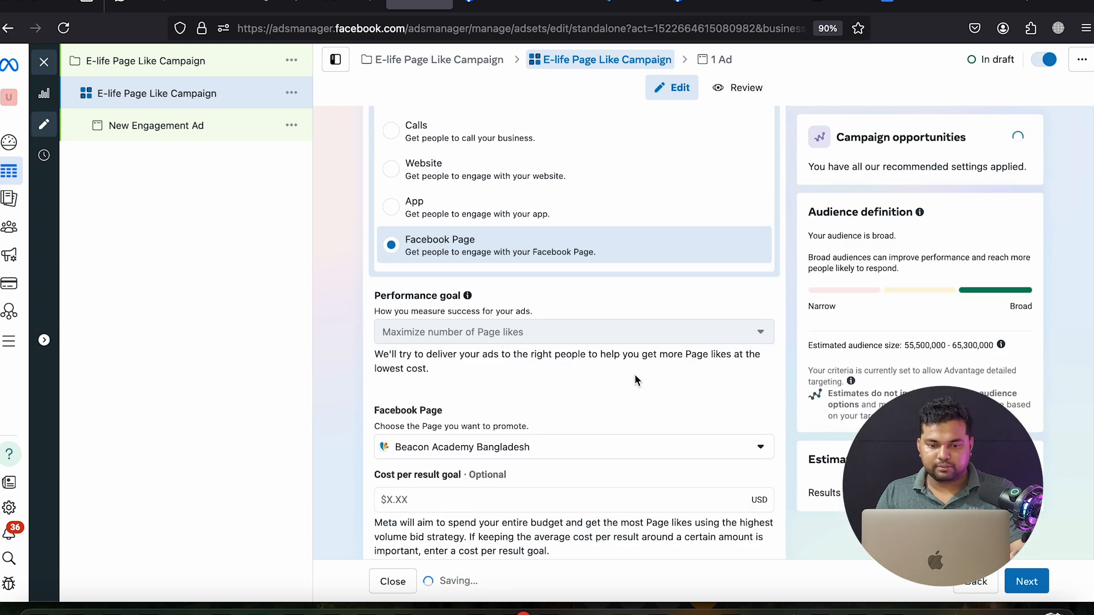
{"action": "scroll", "coordinate": [634, 374], "scroll_direction": "down", "scroll_amount": 3}
{"action": "left_click", "coordinate": [613, 324]}
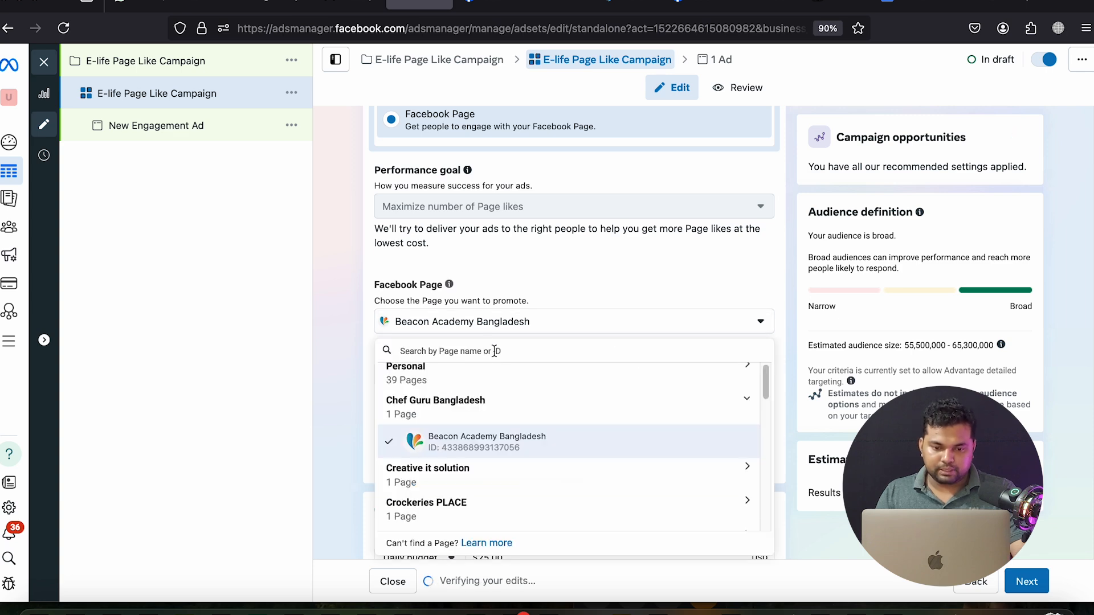
{"action": "scroll", "coordinate": [484, 376], "scroll_direction": "down", "scroll_amount": 5}
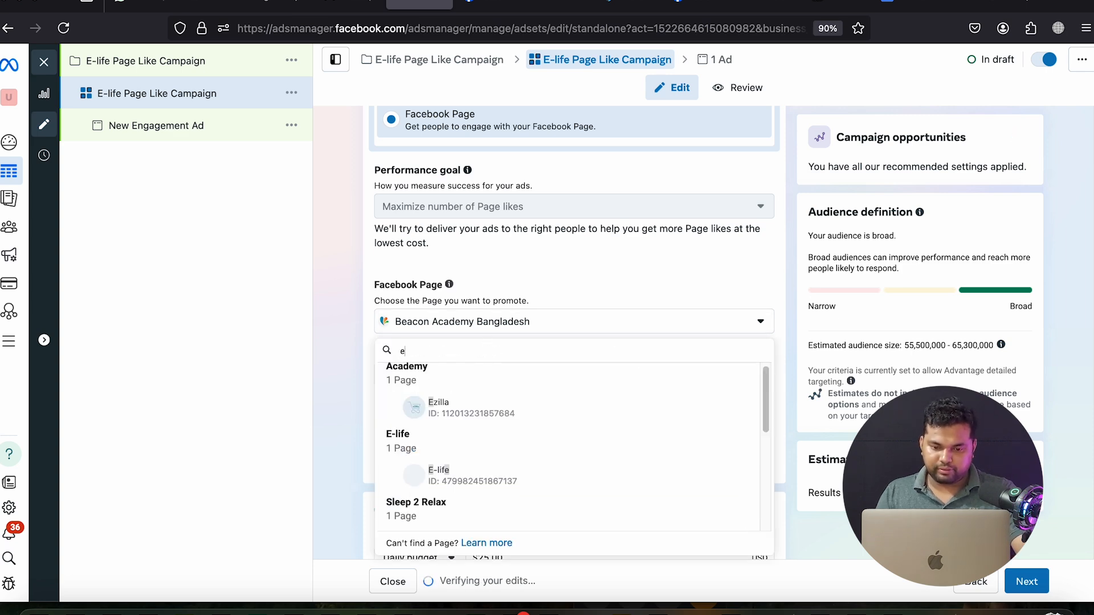
{"action": "left_click", "coordinate": [454, 479]}
{"action": "scroll", "coordinate": [803, 393], "scroll_direction": "down", "scroll_amount": 9}
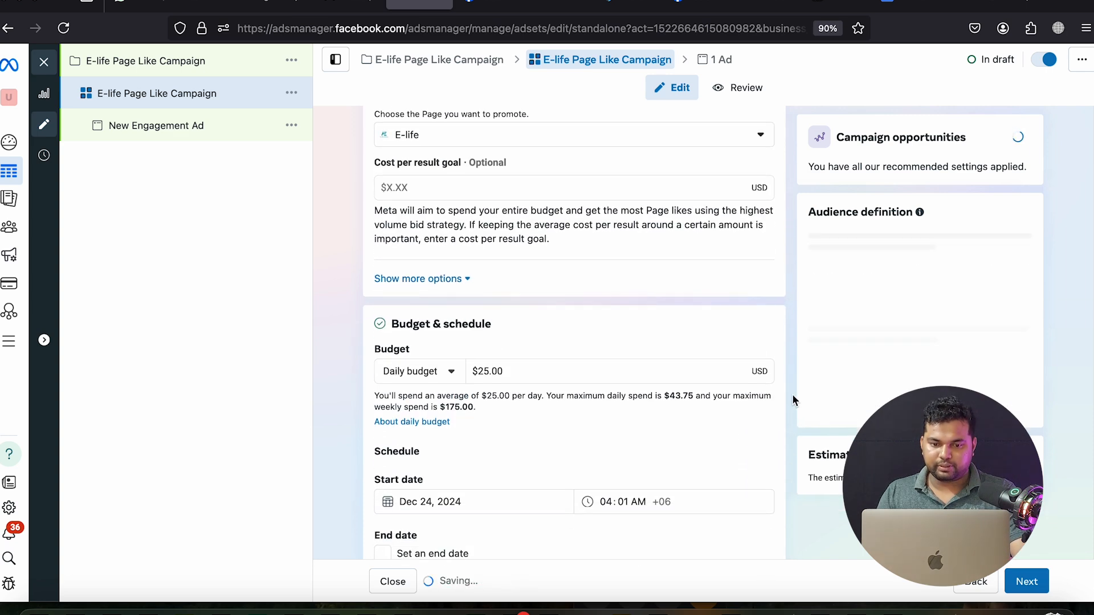
Change the daily budget from $25.00 to $3.00 and end the ad set on December 31, 2024
{"action": "triple_click", "coordinate": [499, 184]}
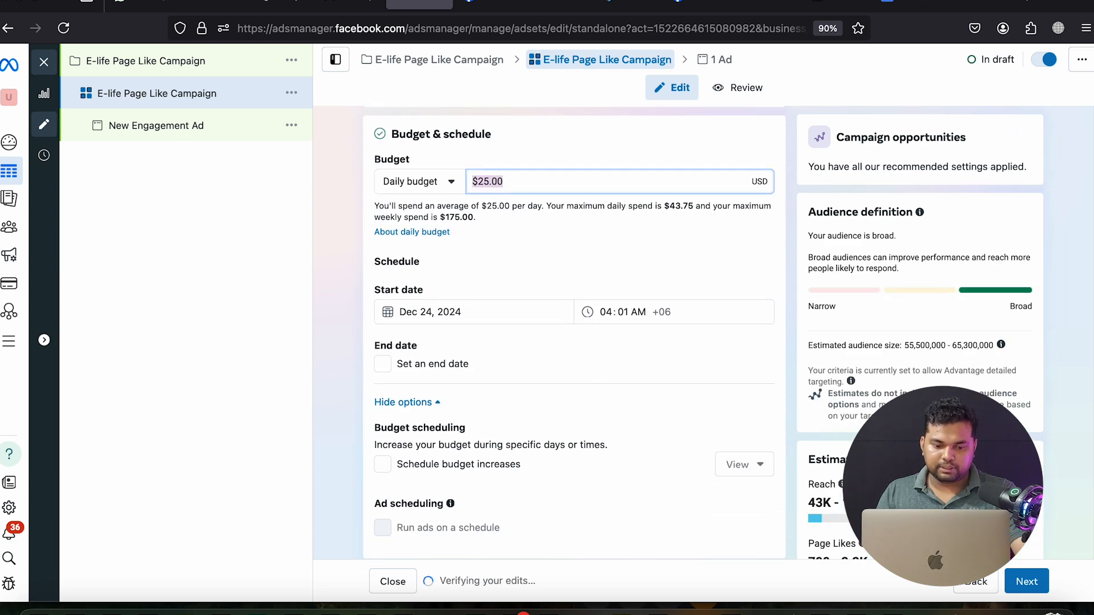
{"action": "left_click", "coordinate": [518, 254]}
{"action": "left_click", "coordinate": [382, 364]}
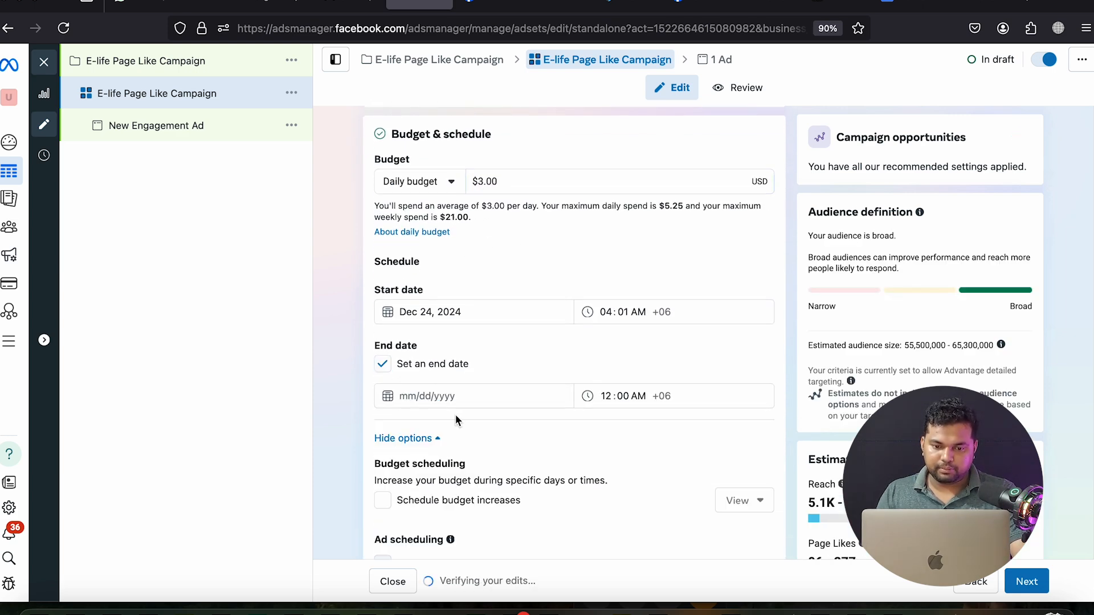
{"action": "left_click", "coordinate": [442, 553]}
{"action": "scroll", "coordinate": [690, 450], "scroll_direction": "down", "scroll_amount": 3}
{"action": "scroll", "coordinate": [699, 450], "scroll_direction": "down", "scroll_amount": 7}
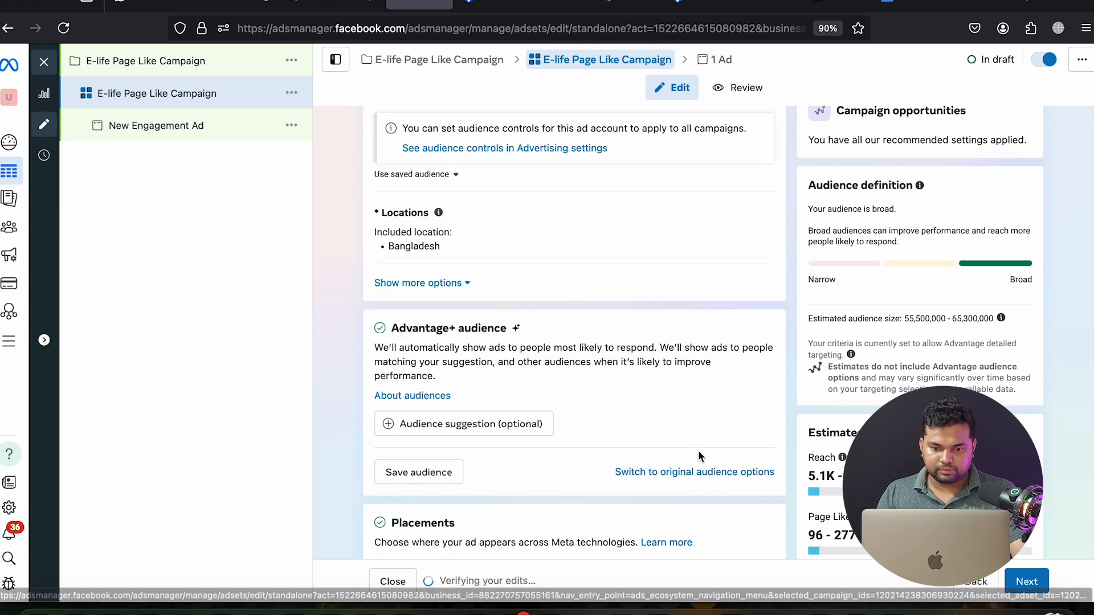
{"action": "scroll", "coordinate": [553, 444], "scroll_direction": "down", "scroll_amount": 2}
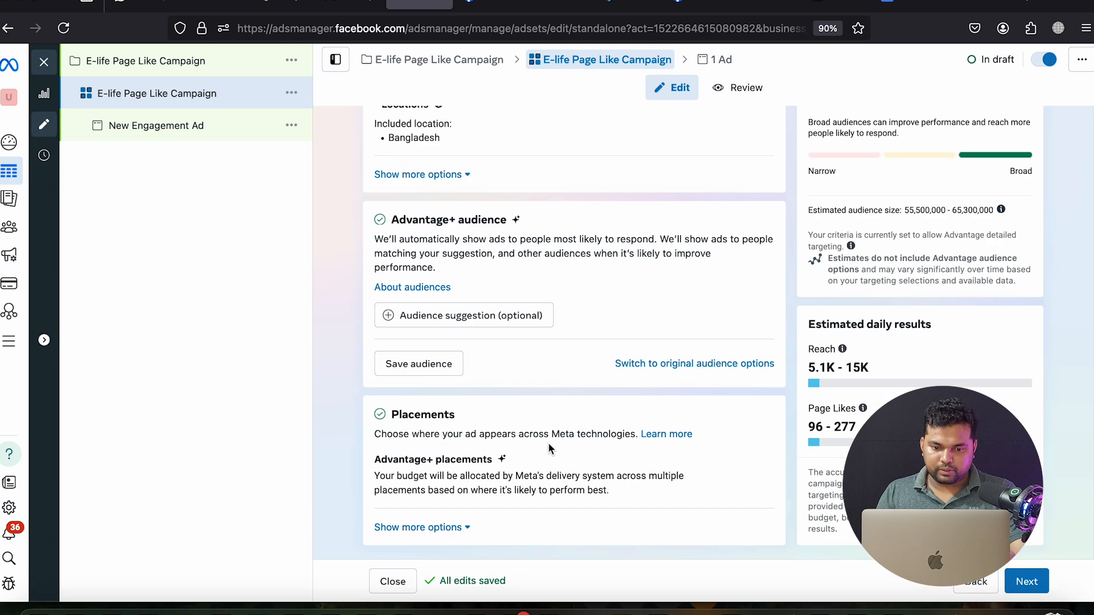
{"action": "scroll", "coordinate": [598, 379], "scroll_direction": "up", "scroll_amount": 4}
{"action": "scroll", "coordinate": [638, 402], "scroll_direction": "up", "scroll_amount": 2}
{"action": "scroll", "coordinate": [638, 402], "scroll_direction": "down", "scroll_amount": 2}
{"action": "scroll", "coordinate": [637, 415], "scroll_direction": "down", "scroll_amount": 1}
Use original audience options and apply the saved 'Elife 7 City 20-45 also match' audience
{"action": "left_click", "coordinate": [668, 538]}
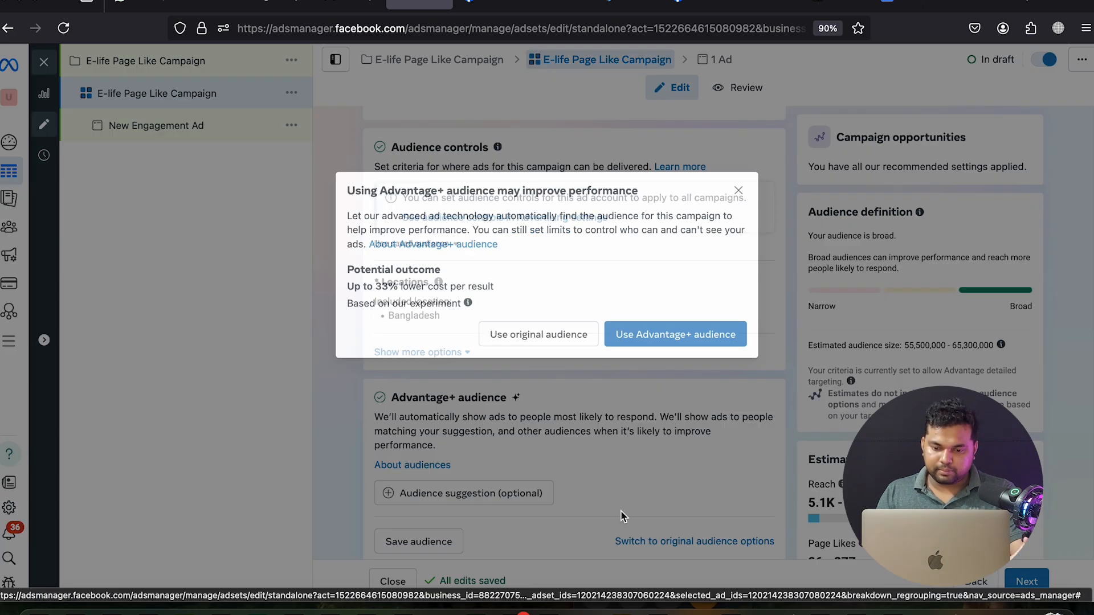
{"action": "left_click", "coordinate": [561, 345]}
{"action": "scroll", "coordinate": [603, 416], "scroll_direction": "down", "scroll_amount": 6}
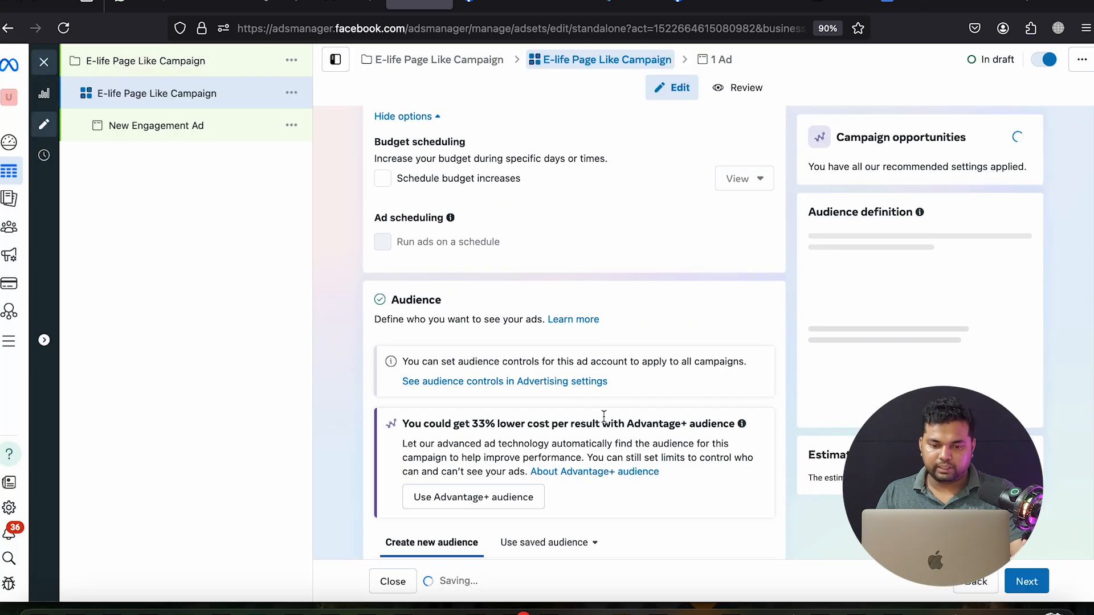
{"action": "left_click", "coordinate": [550, 231]}
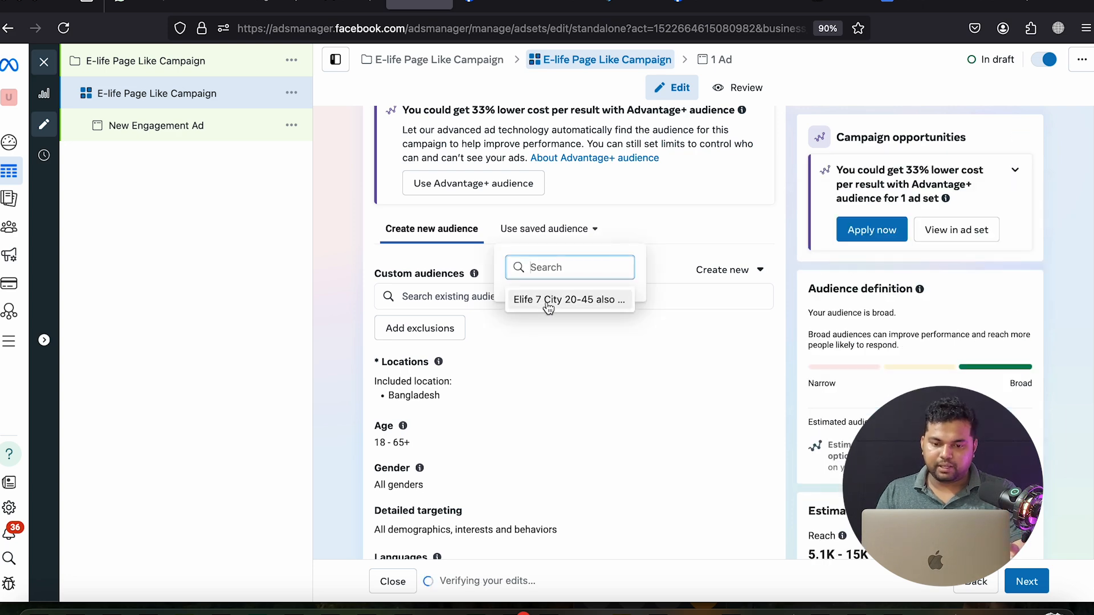
{"action": "left_click", "coordinate": [549, 305]}
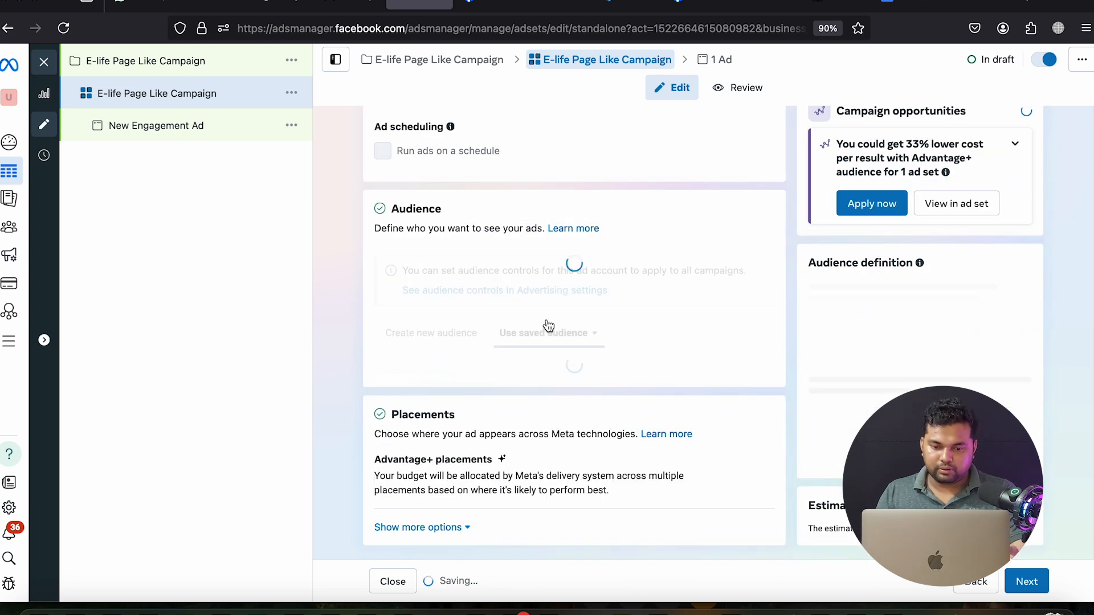
{"action": "scroll", "coordinate": [556, 350], "scroll_direction": "down", "scroll_amount": 7}
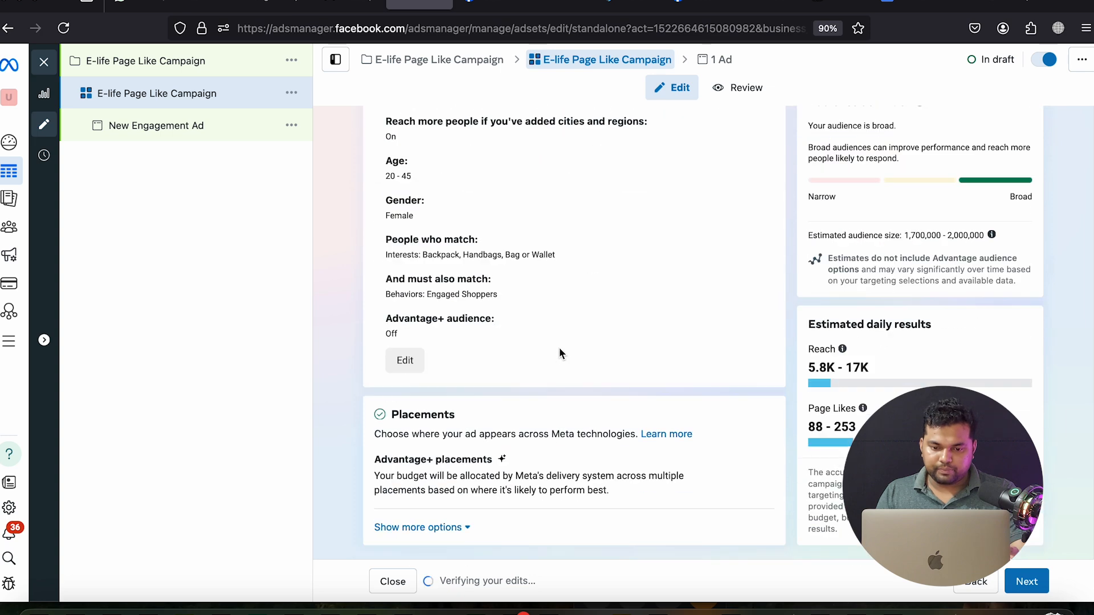
Remove the Engaged Shoppers behaviour requirement from the audience's detailed targeting
{"action": "left_click", "coordinate": [405, 359]}
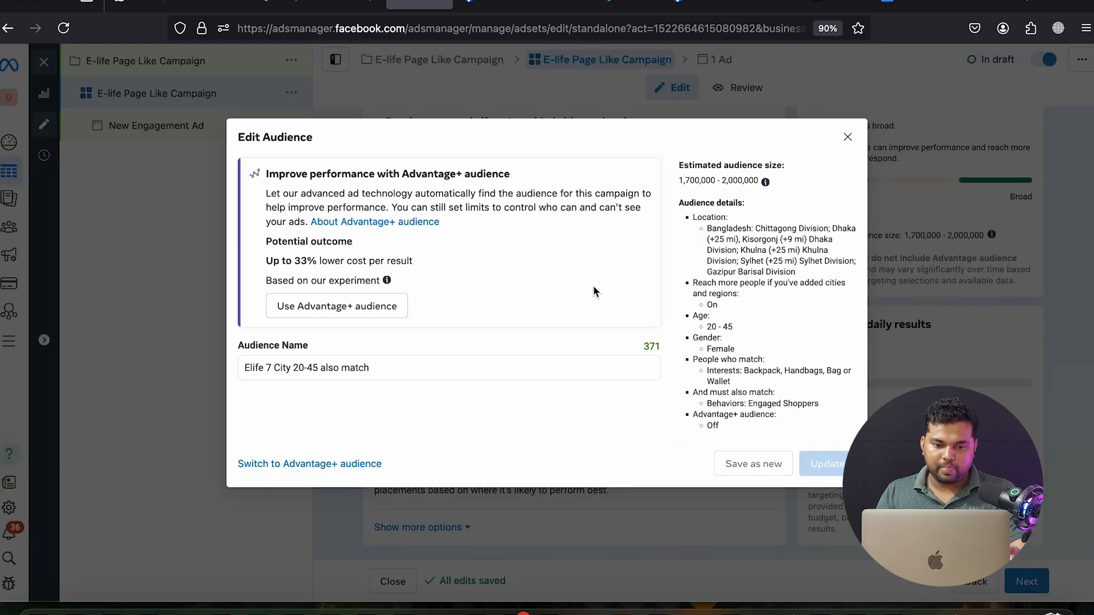
{"action": "scroll", "coordinate": [642, 394], "scroll_direction": "down", "scroll_amount": 4}
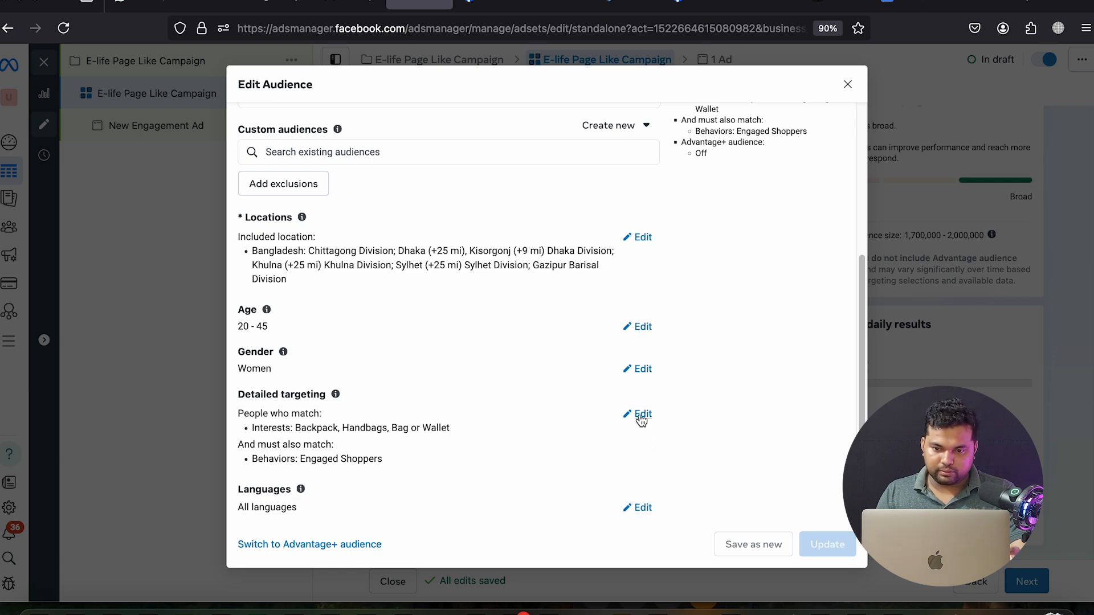
{"action": "left_click", "coordinate": [642, 420]}
{"action": "scroll", "coordinate": [588, 436], "scroll_direction": "down", "scroll_amount": 6}
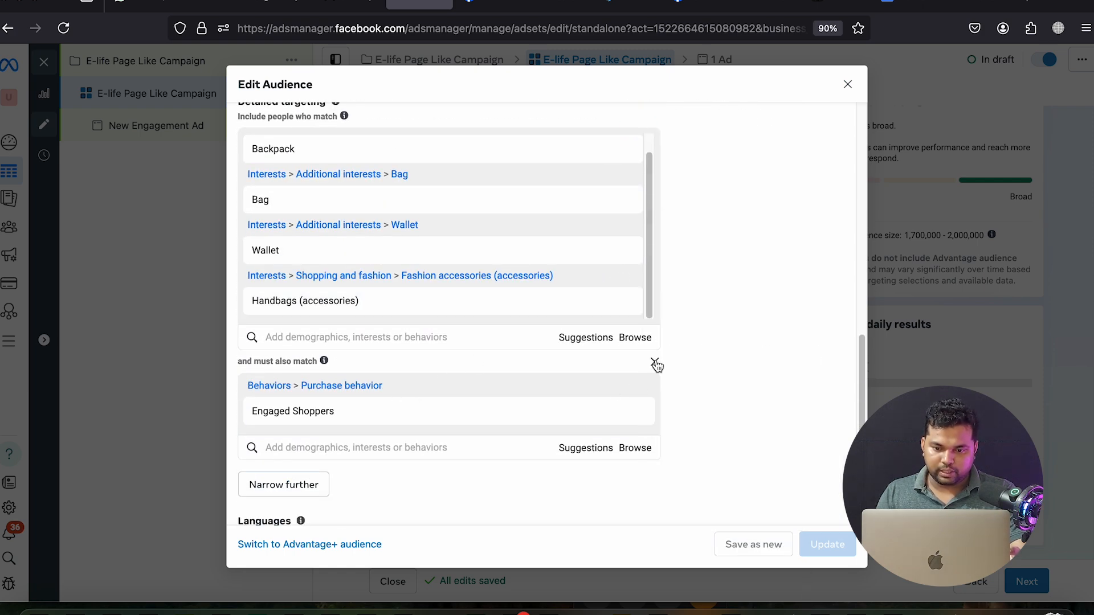
{"action": "left_click", "coordinate": [654, 363]}
{"action": "scroll", "coordinate": [720, 307], "scroll_direction": "up", "scroll_amount": 10}
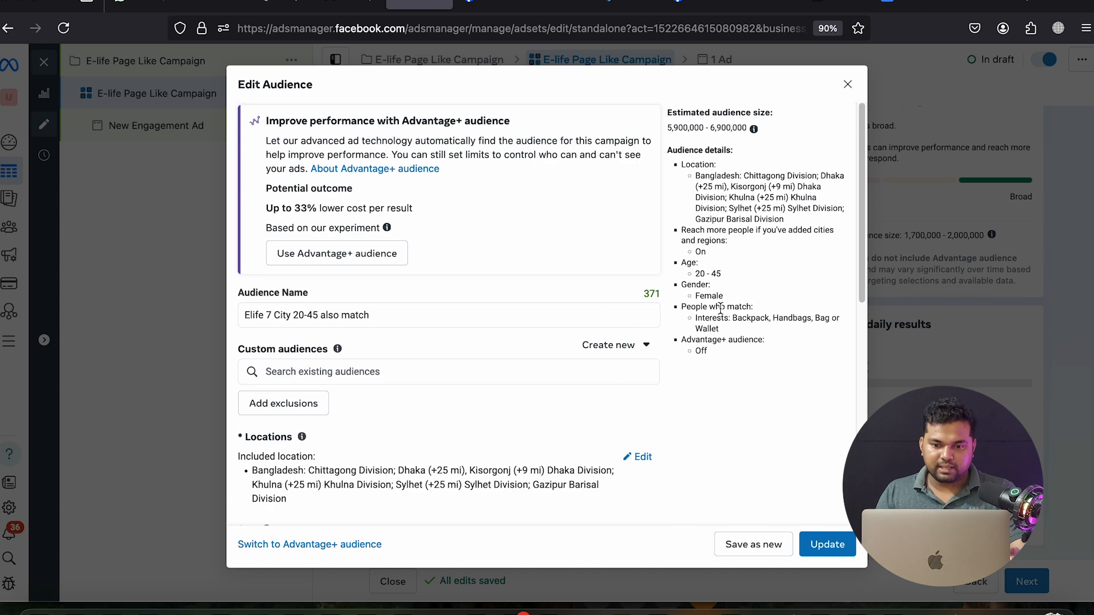
Rename the audience to 'Elife 7 City 20-45 - copy' and save it as a new audience
{"action": "left_click", "coordinate": [388, 317]}
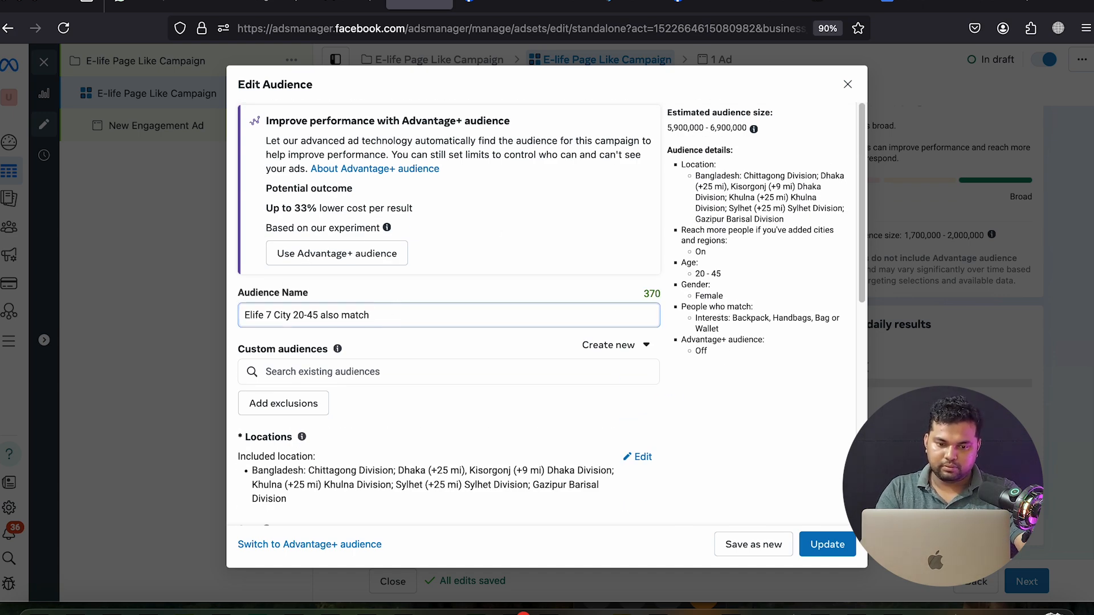
{"action": "key", "text": "BackSpace"}
{"action": "key", "text": "BackSpace"}
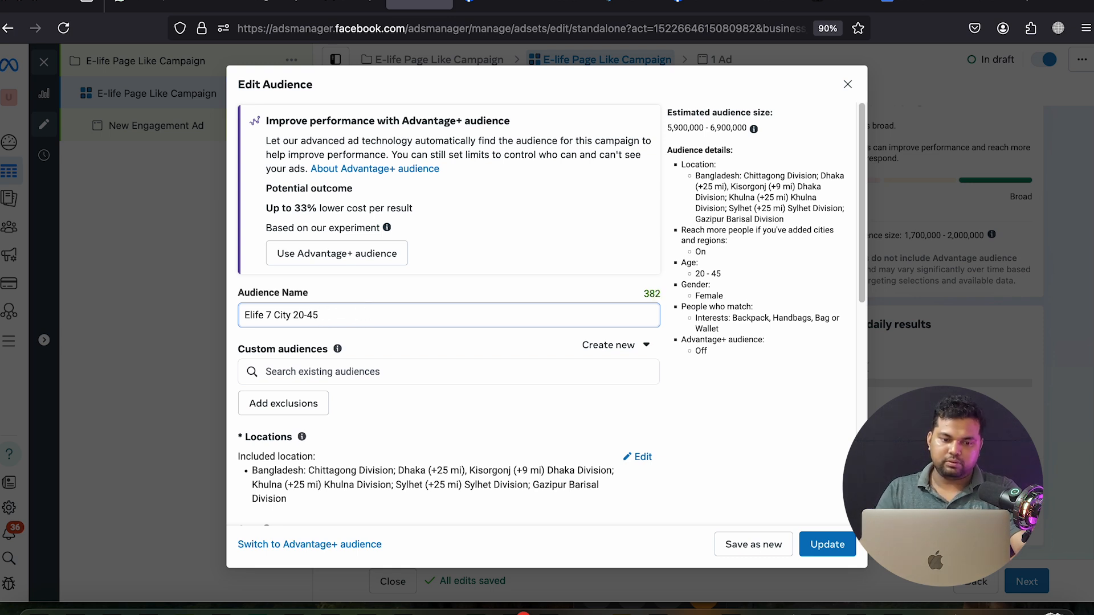
{"action": "left_click", "coordinate": [718, 395]}
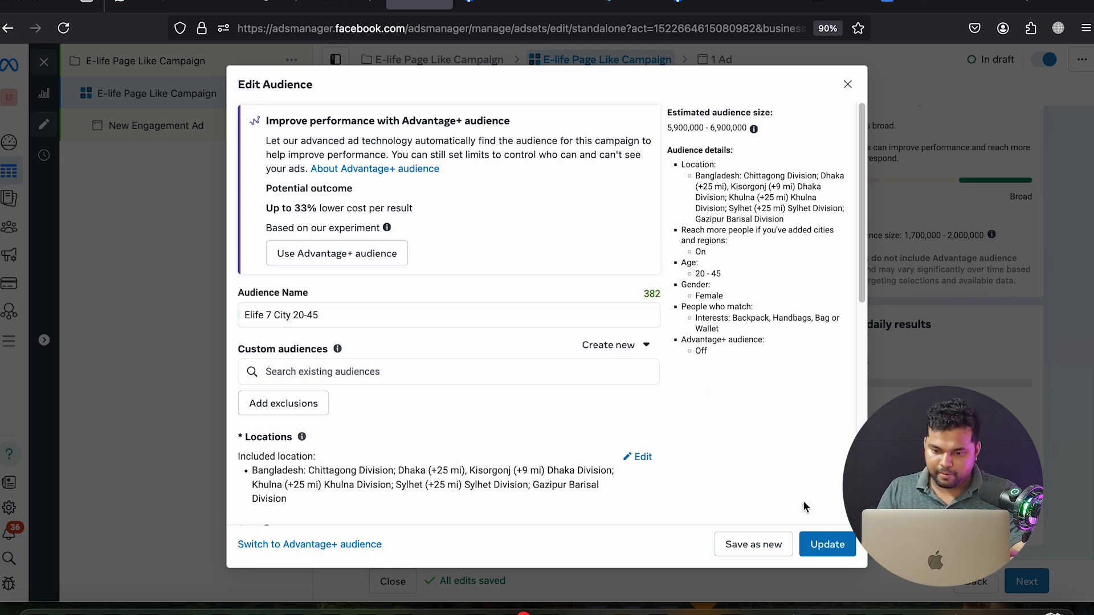
{"action": "left_click", "coordinate": [753, 544]}
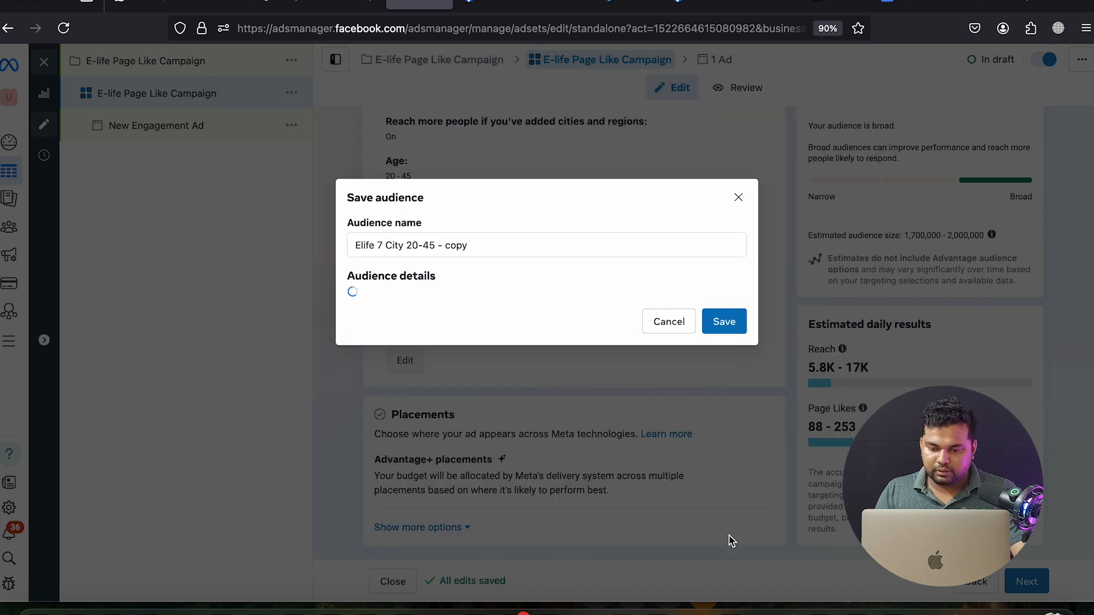
{"action": "left_click", "coordinate": [723, 475]}
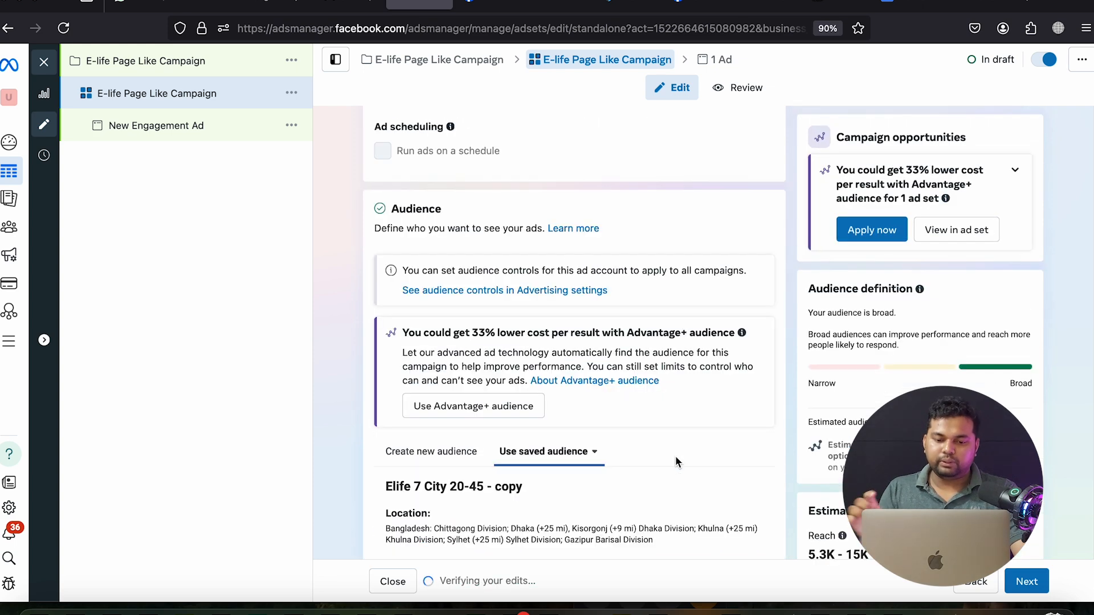
{"action": "scroll", "coordinate": [684, 454], "scroll_direction": "down", "scroll_amount": 3}
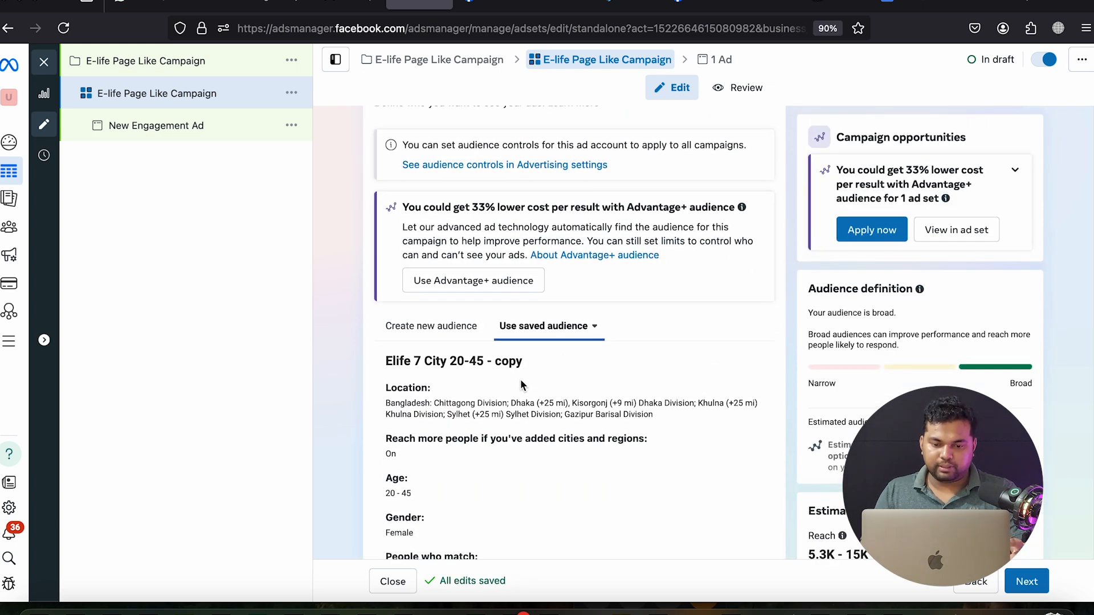
{"action": "scroll", "coordinate": [463, 362], "scroll_direction": "down", "scroll_amount": 5}
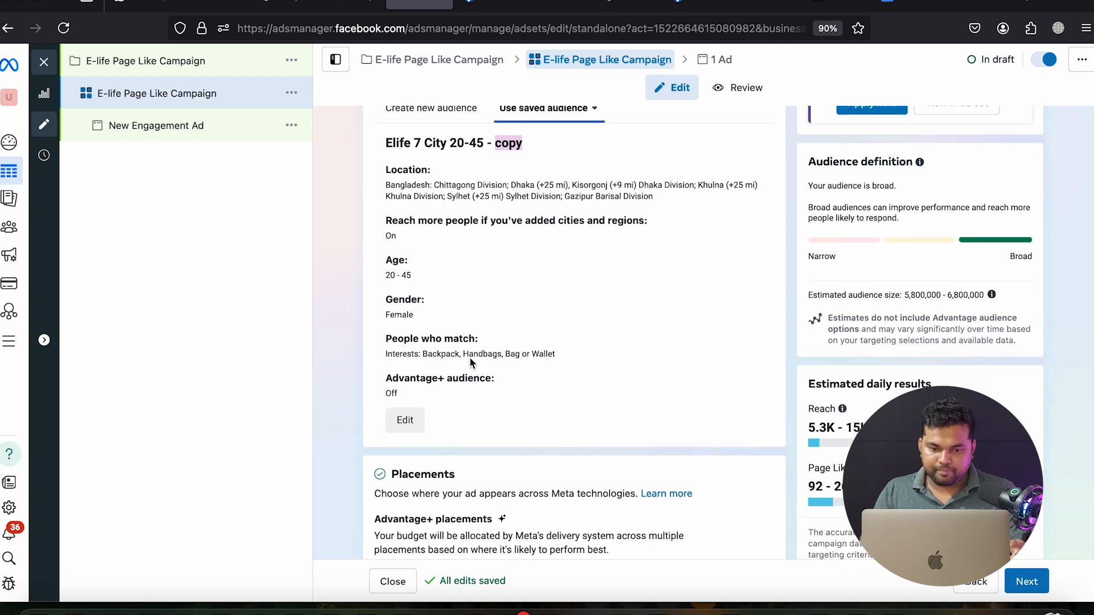
{"action": "scroll", "coordinate": [477, 360], "scroll_direction": "up", "scroll_amount": 2}
{"action": "scroll", "coordinate": [477, 360], "scroll_direction": "up", "scroll_amount": 4}
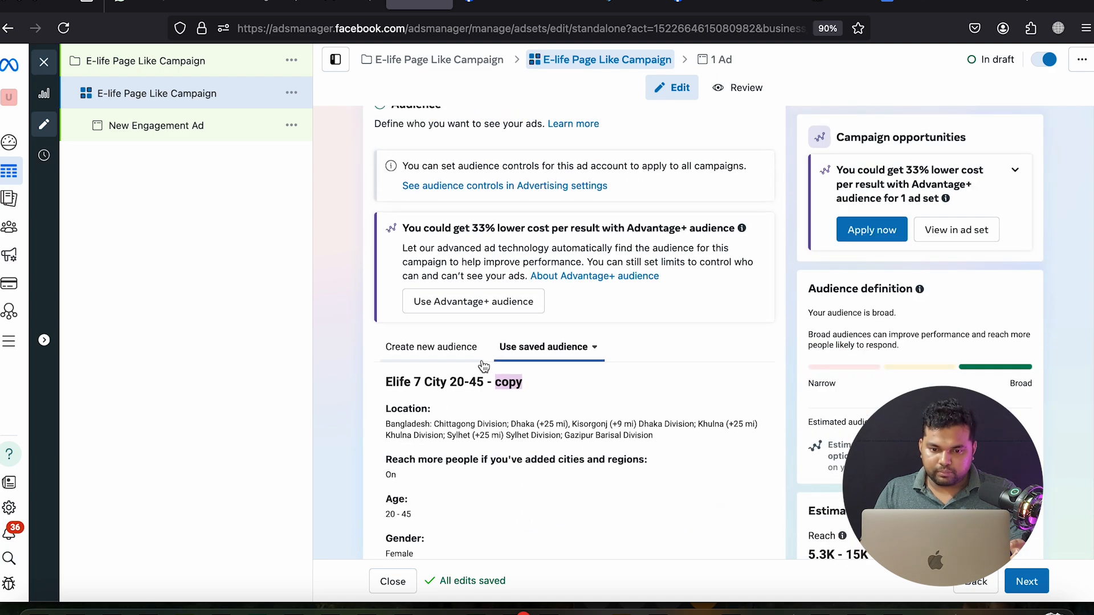
{"action": "scroll", "coordinate": [526, 312], "scroll_direction": "up", "scroll_amount": 6}
{"action": "scroll", "coordinate": [572, 357], "scroll_direction": "up", "scroll_amount": 5}
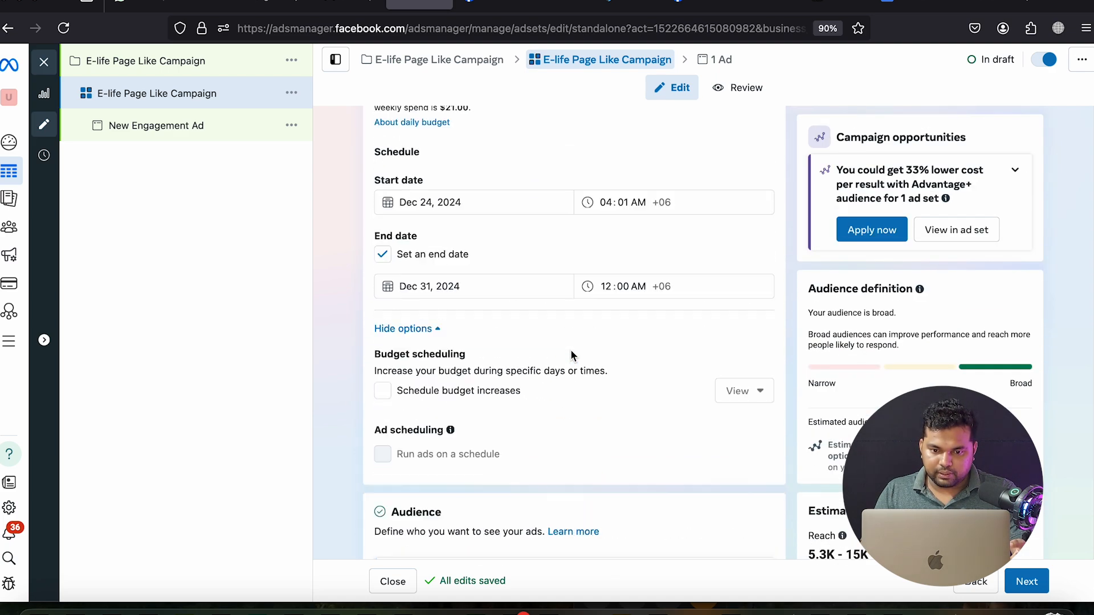
{"action": "scroll", "coordinate": [572, 353], "scroll_direction": "down", "scroll_amount": 8}
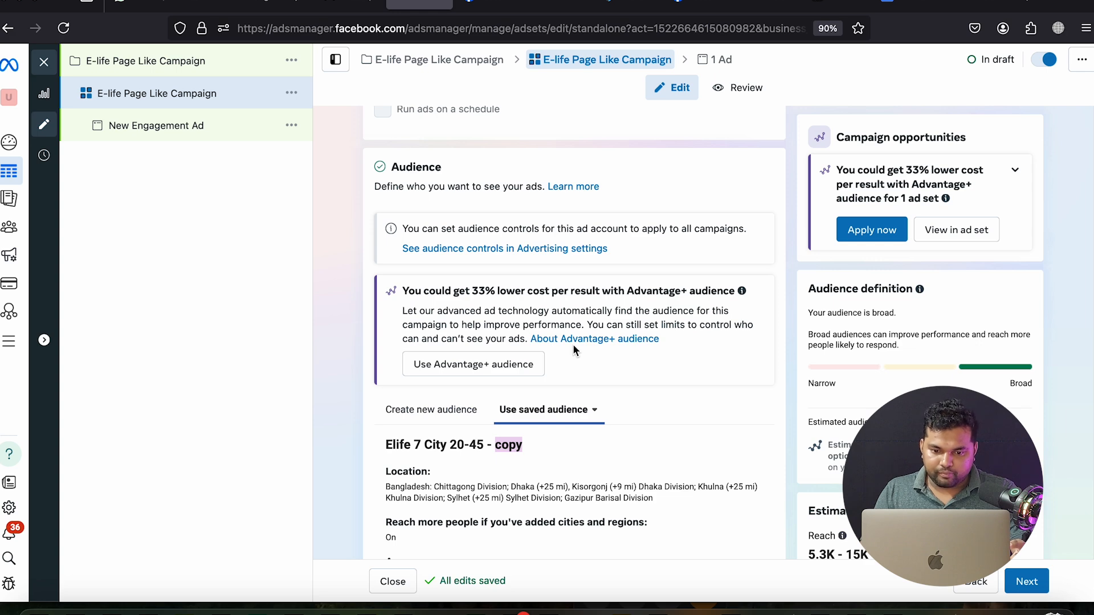
{"action": "scroll", "coordinate": [569, 350], "scroll_direction": "down", "scroll_amount": 6}
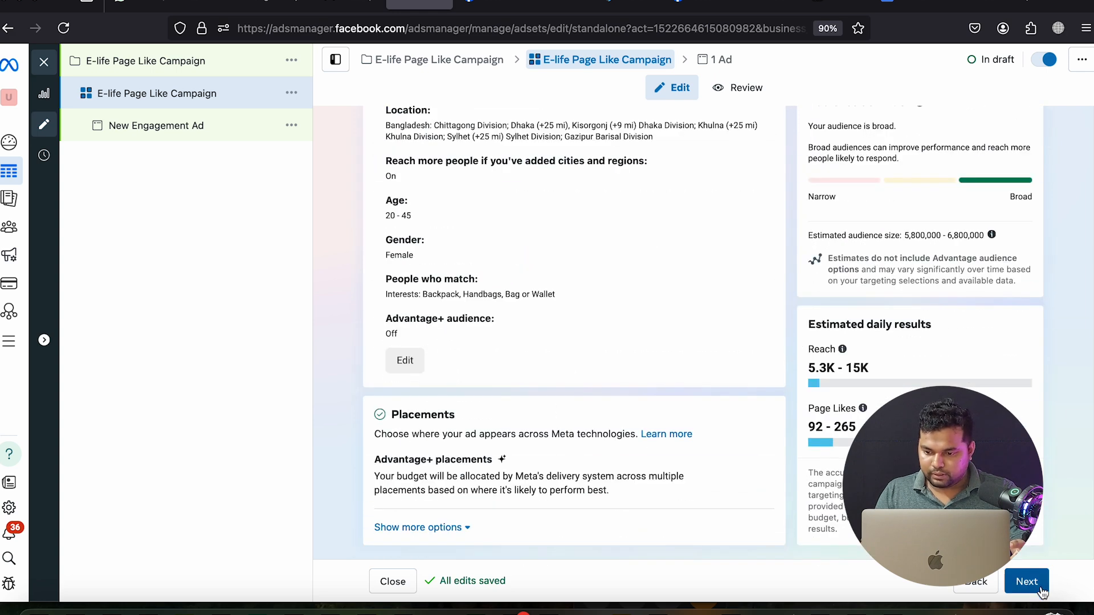
Name the ad 'E-life Page Like Campaign' by pasting the campaign name
{"action": "left_click", "coordinate": [1032, 589]}
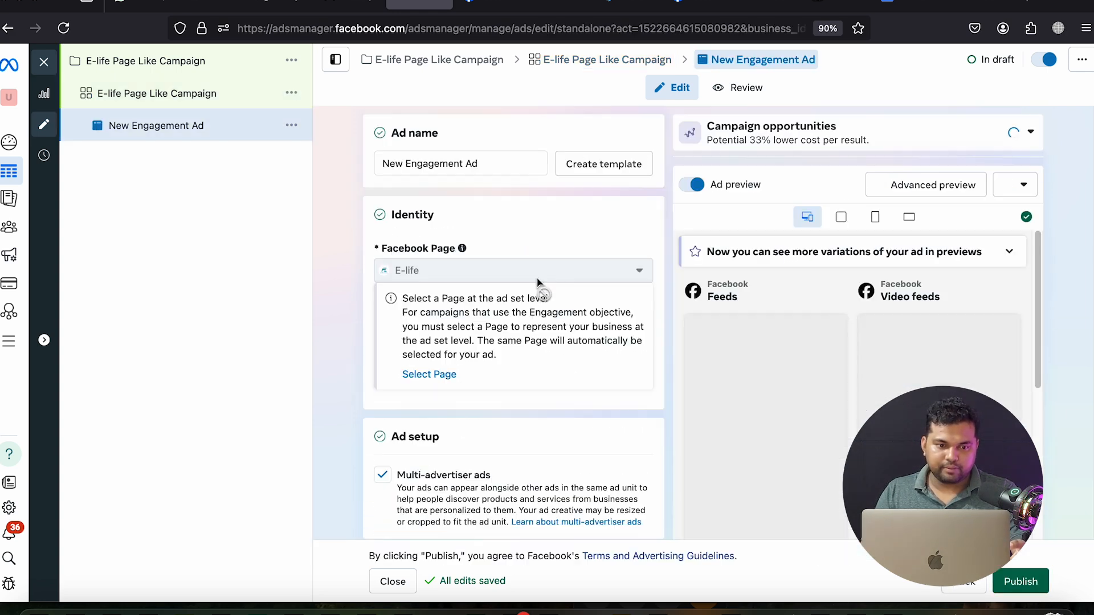
{"action": "triple_click", "coordinate": [458, 170]}
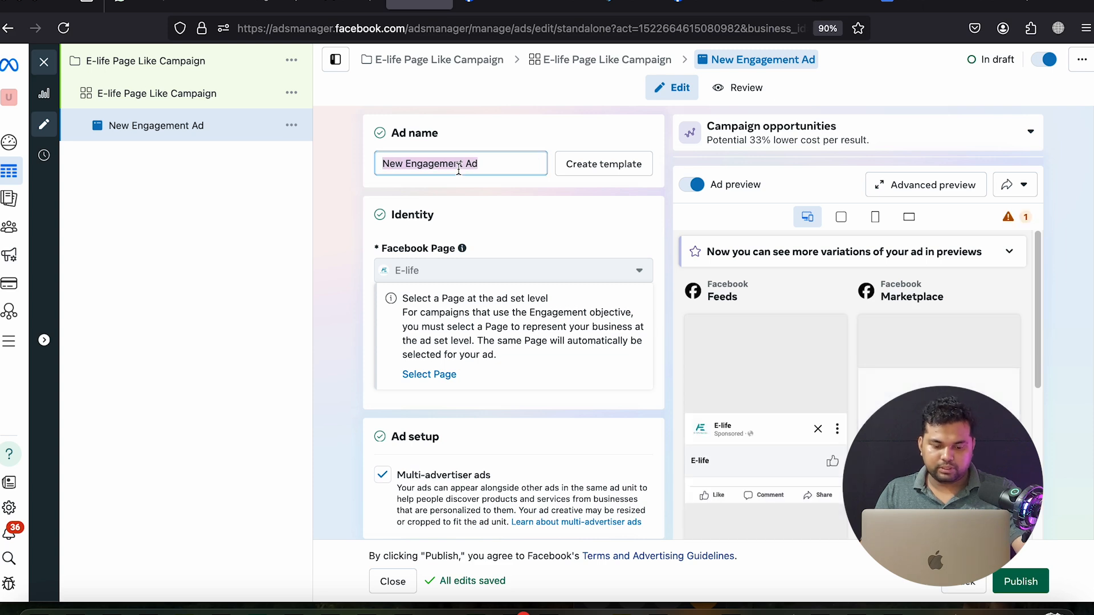
{"action": "type", "text": "E-life  Page Like Campaign"}
{"action": "left_click", "coordinate": [334, 288]}
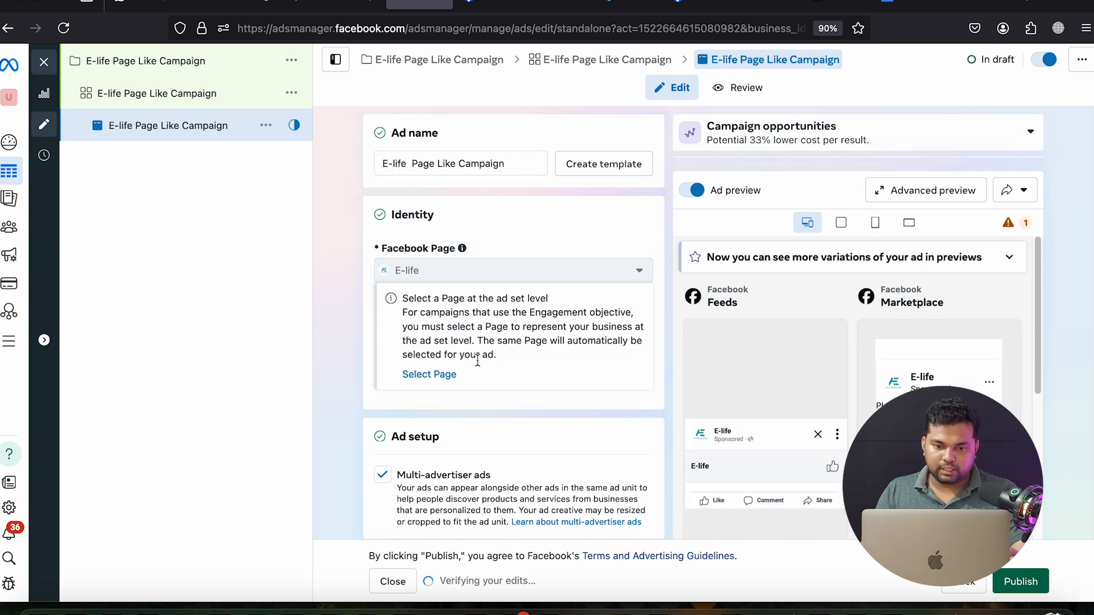
{"action": "scroll", "coordinate": [481, 359], "scroll_direction": "down", "scroll_amount": 3}
{"action": "scroll", "coordinate": [497, 393], "scroll_direction": "down", "scroll_amount": 4}
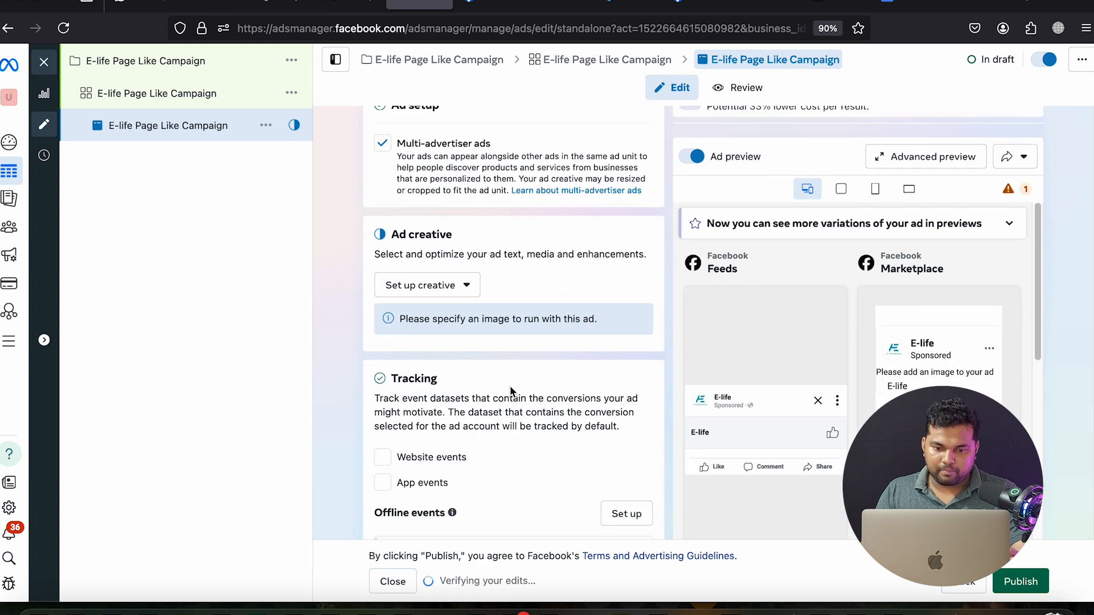
Set up the creative as a video ad with a single primary text option
{"action": "left_click", "coordinate": [442, 181]}
{"action": "left_click", "coordinate": [437, 242]}
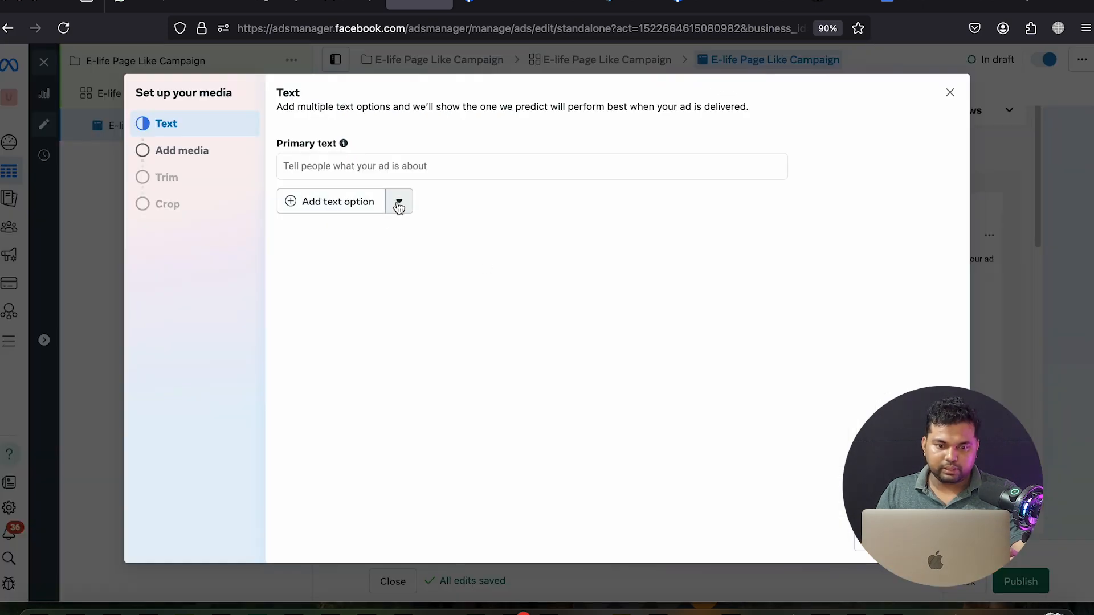
{"action": "left_click", "coordinate": [397, 202]}
{"action": "left_click", "coordinate": [329, 207]}
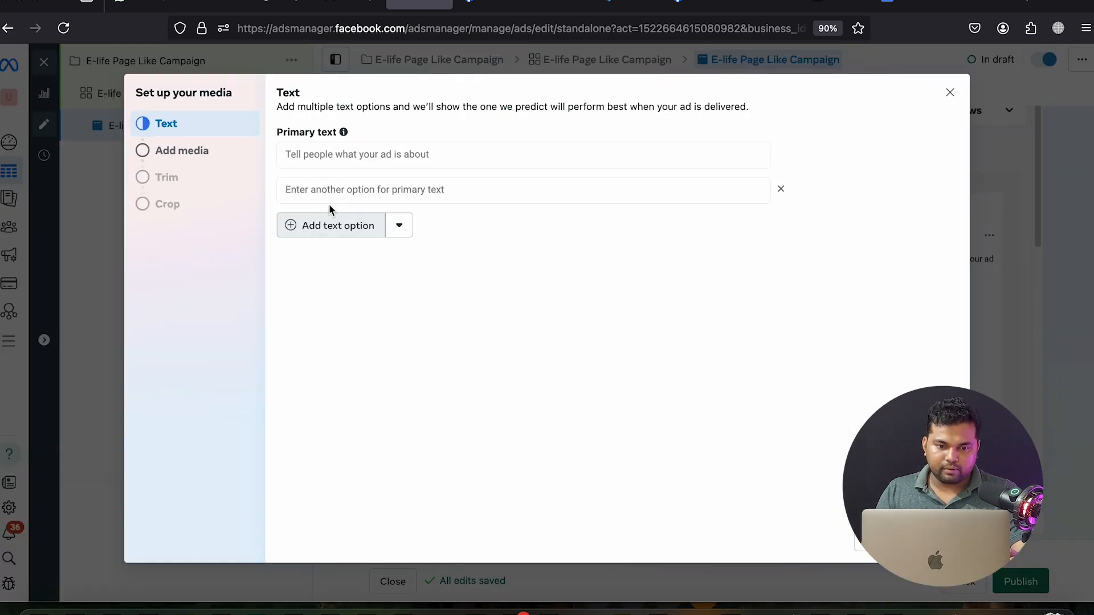
{"action": "left_click", "coordinate": [370, 223]}
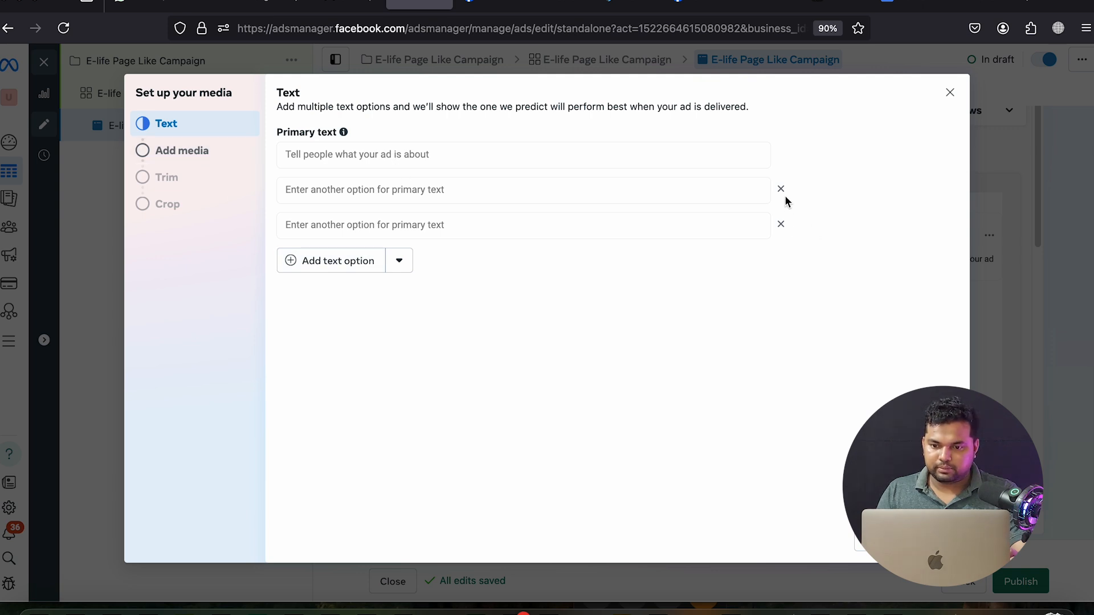
{"action": "left_click", "coordinate": [780, 224]}
{"action": "left_click", "coordinate": [781, 189]}
{"action": "left_click", "coordinate": [489, 150]}
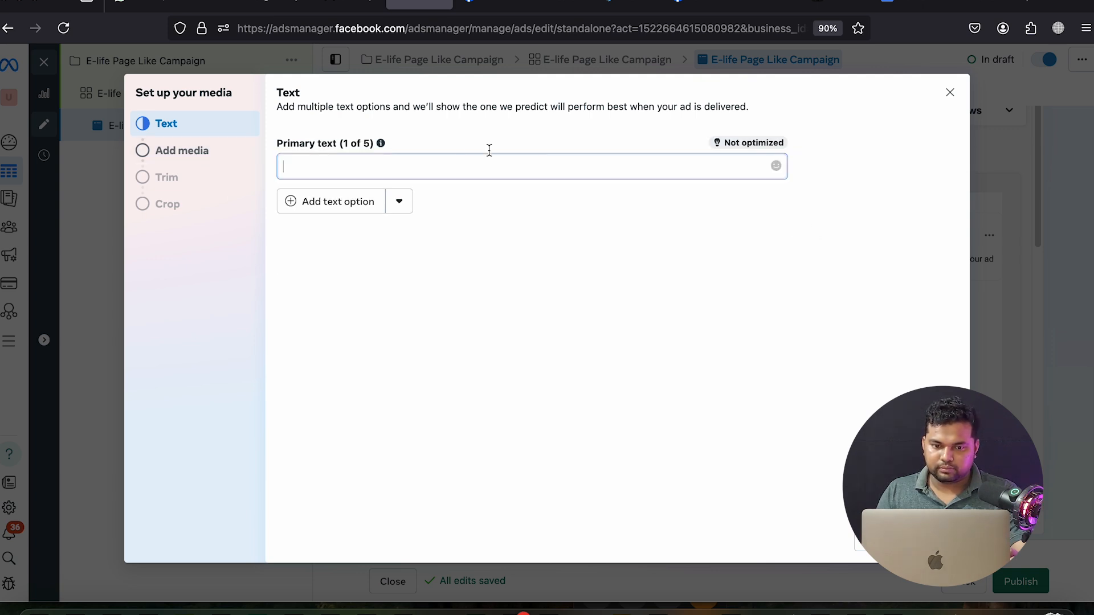
Browse the media sources for the ad, ending in the ad account's media library
{"action": "left_click", "coordinate": [176, 154]}
{"action": "left_click", "coordinate": [571, 144]}
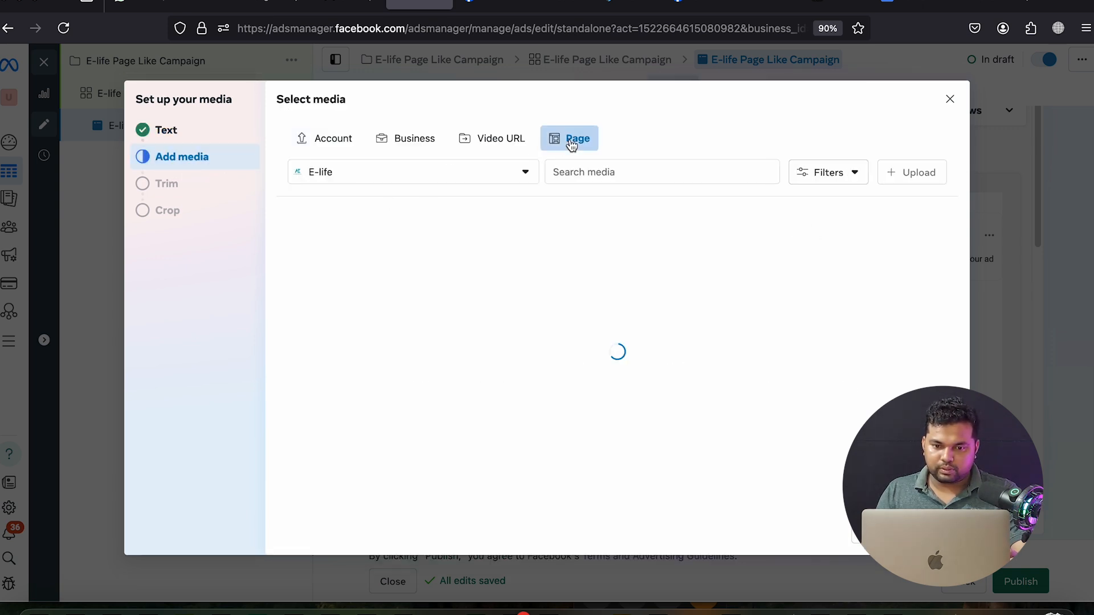
{"action": "left_click", "coordinate": [499, 151]}
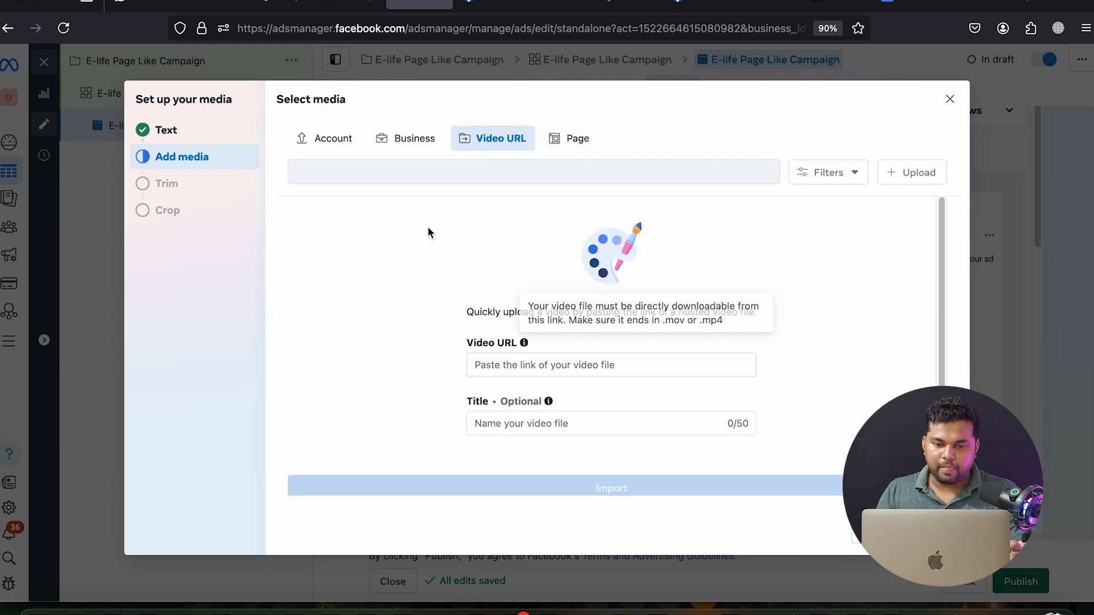
{"action": "left_click", "coordinate": [402, 143]}
{"action": "left_click", "coordinate": [334, 143]}
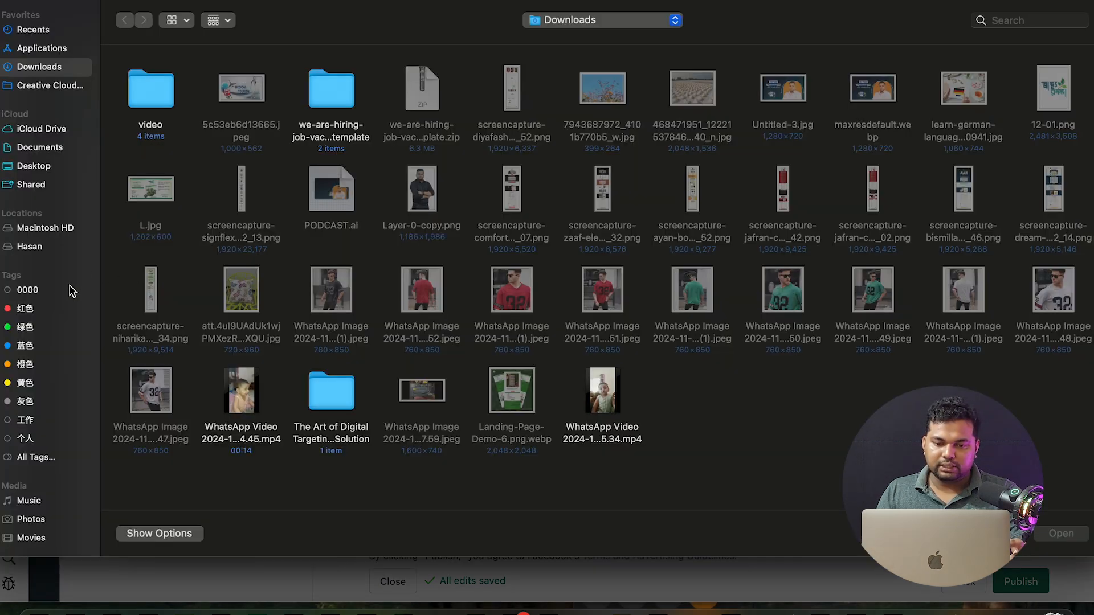
Pick 'Final walk around the Kaaba_1.mp4' from the H Download folder in the home directory
{"action": "left_click", "coordinate": [31, 247]}
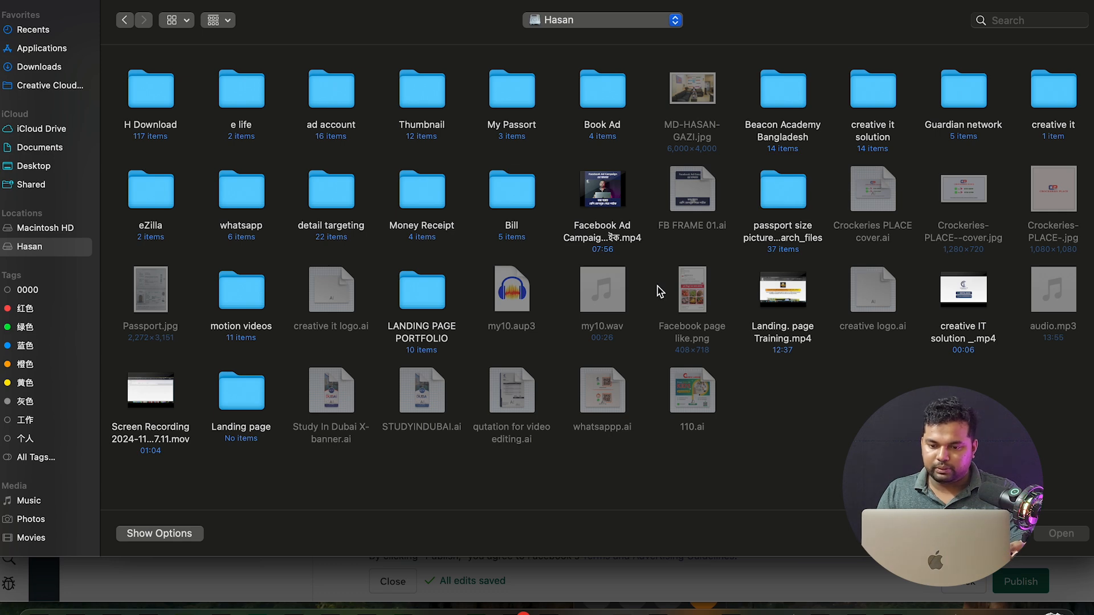
{"action": "double_click", "coordinate": [170, 108]}
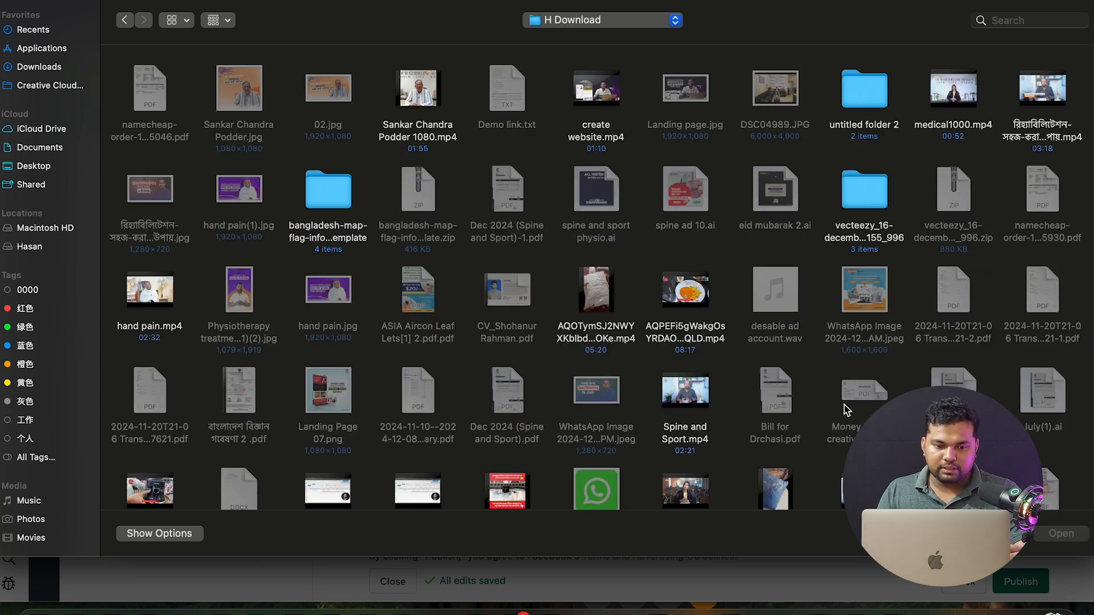
{"action": "scroll", "coordinate": [846, 409], "scroll_direction": "down", "scroll_amount": 2}
{"action": "double_click", "coordinate": [515, 447]}
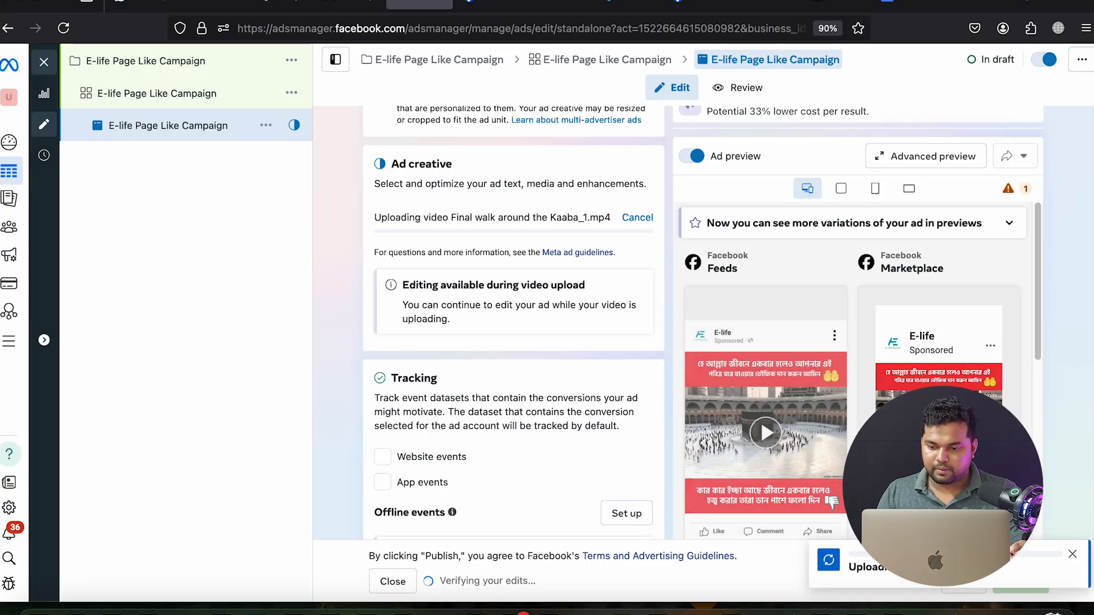
Let the 0:08 Kaaba walk video finish uploading and review it in the ad previews
{"action": "scroll", "coordinate": [785, 427], "scroll_direction": "down", "scroll_amount": 5}
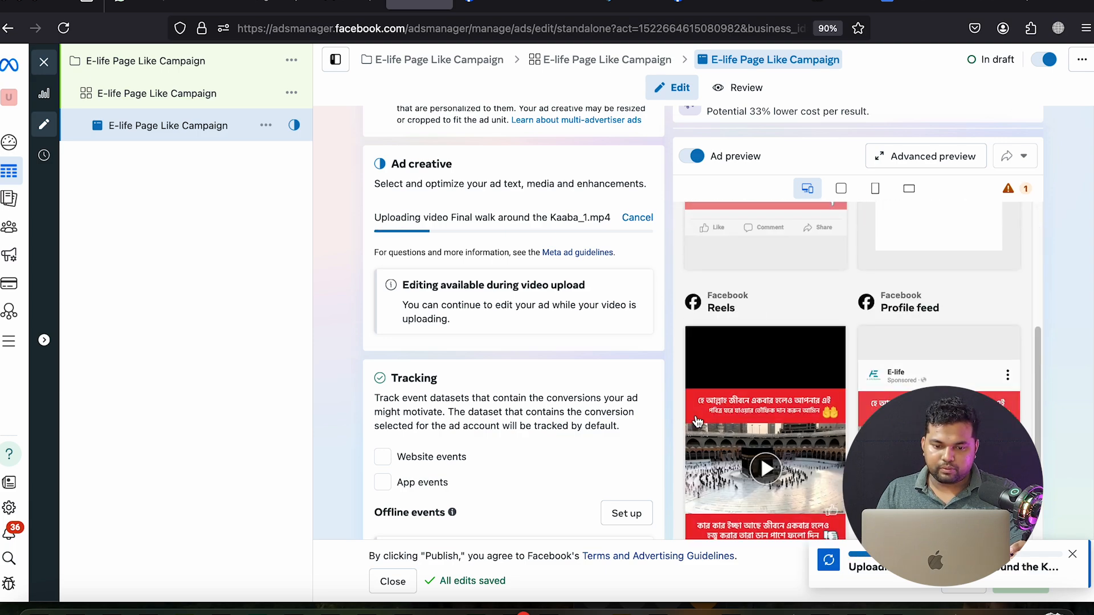
{"action": "scroll", "coordinate": [763, 371], "scroll_direction": "up", "scroll_amount": 5}
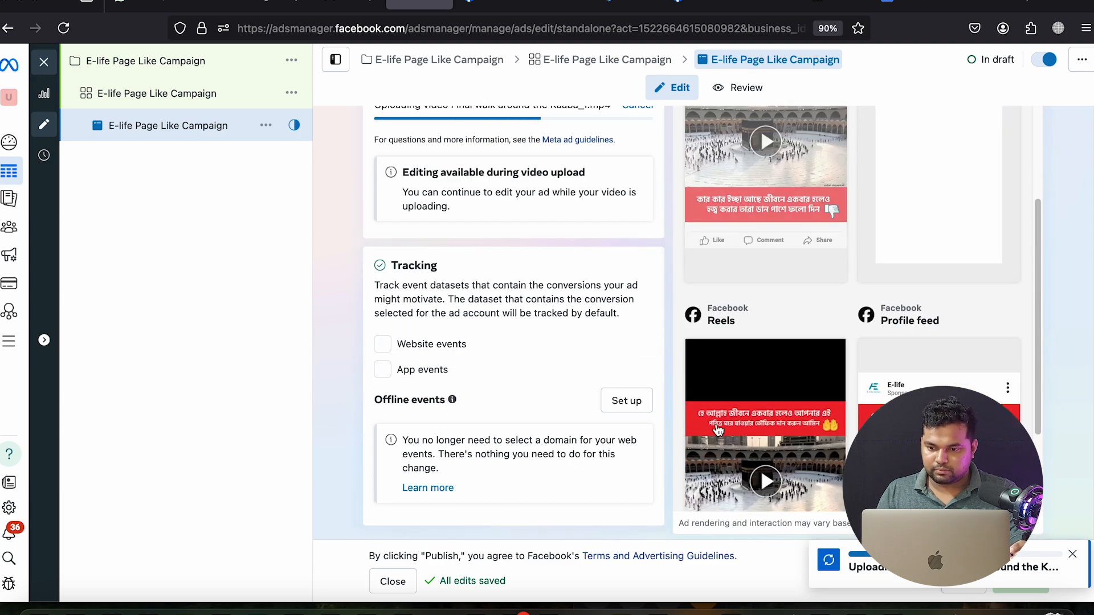
{"action": "scroll", "coordinate": [632, 375], "scroll_direction": "up", "scroll_amount": 4}
{"action": "scroll", "coordinate": [598, 381], "scroll_direction": "up", "scroll_amount": 4}
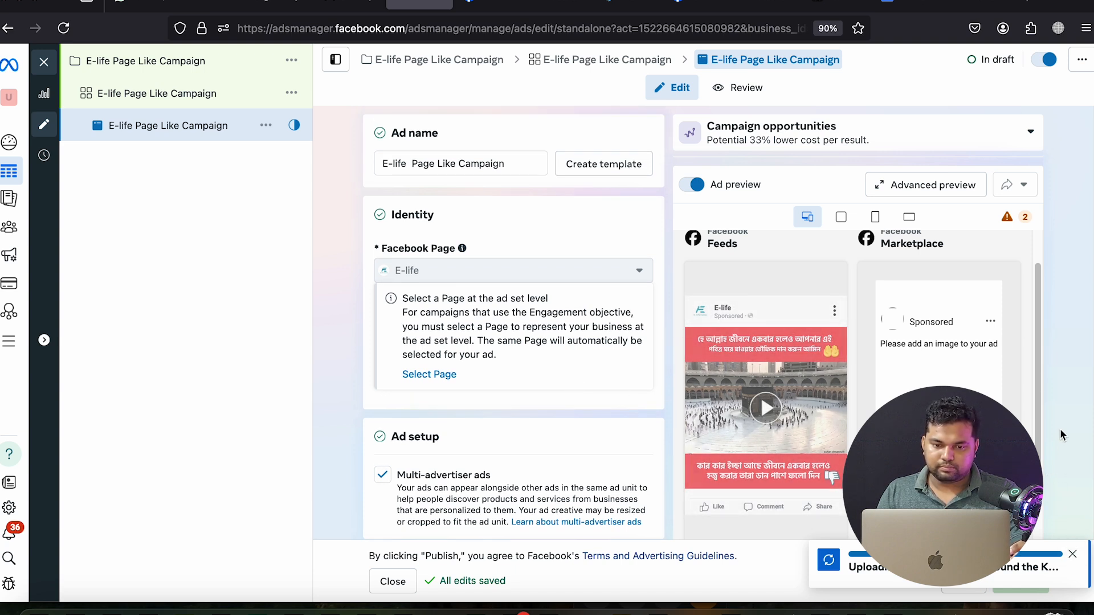
{"action": "scroll", "coordinate": [1070, 452], "scroll_direction": "down", "scroll_amount": 1}
{"action": "scroll", "coordinate": [1069, 452], "scroll_direction": "down", "scroll_amount": 5}
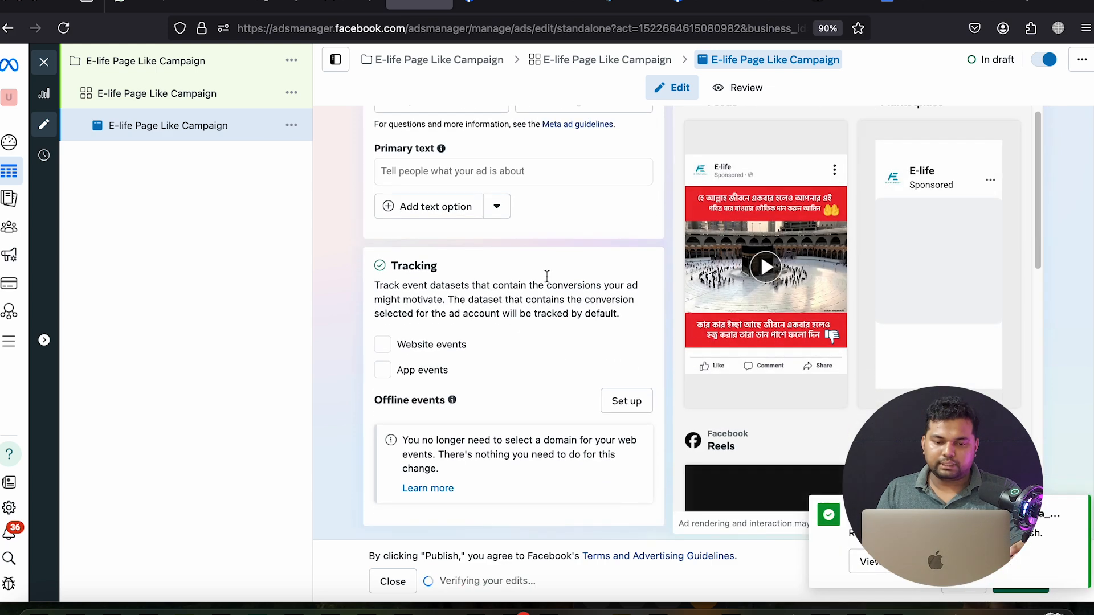
{"action": "left_click", "coordinate": [448, 173]}
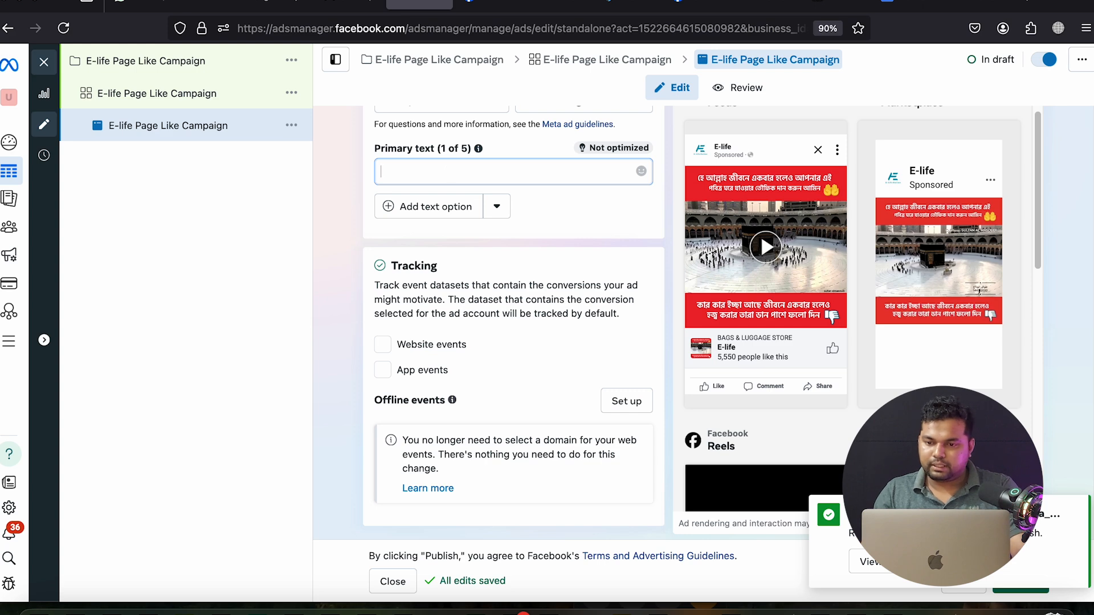
Switch to Bangla phonetic input and type the Hajj prayer line as primary text
{"action": "left_click", "coordinate": [812, 0]}
{"action": "left_click", "coordinate": [815, 2]}
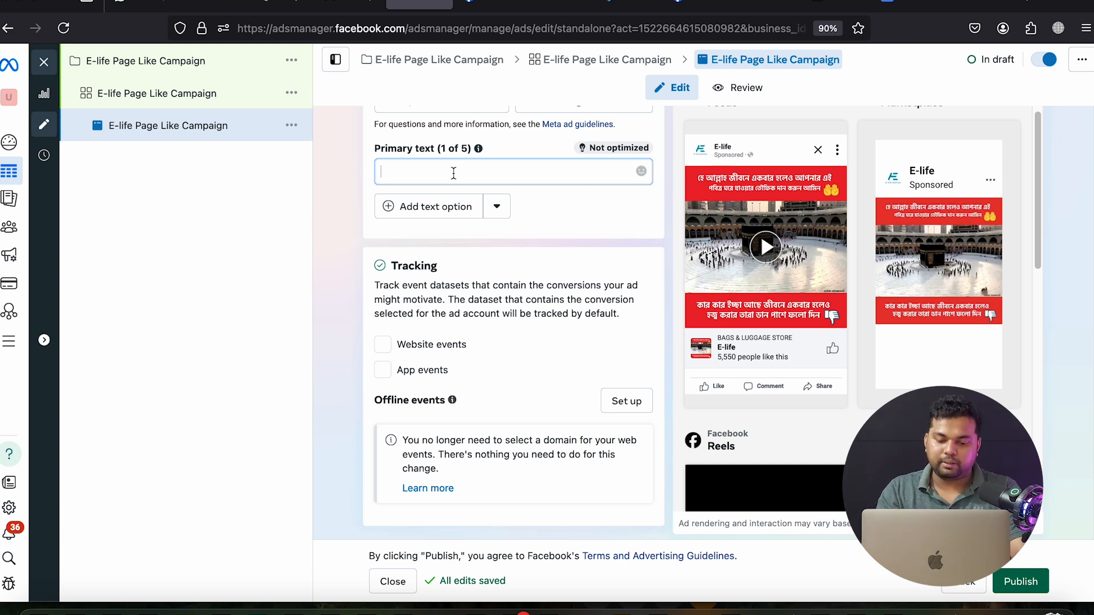
{"action": "type", "text": "llah"}
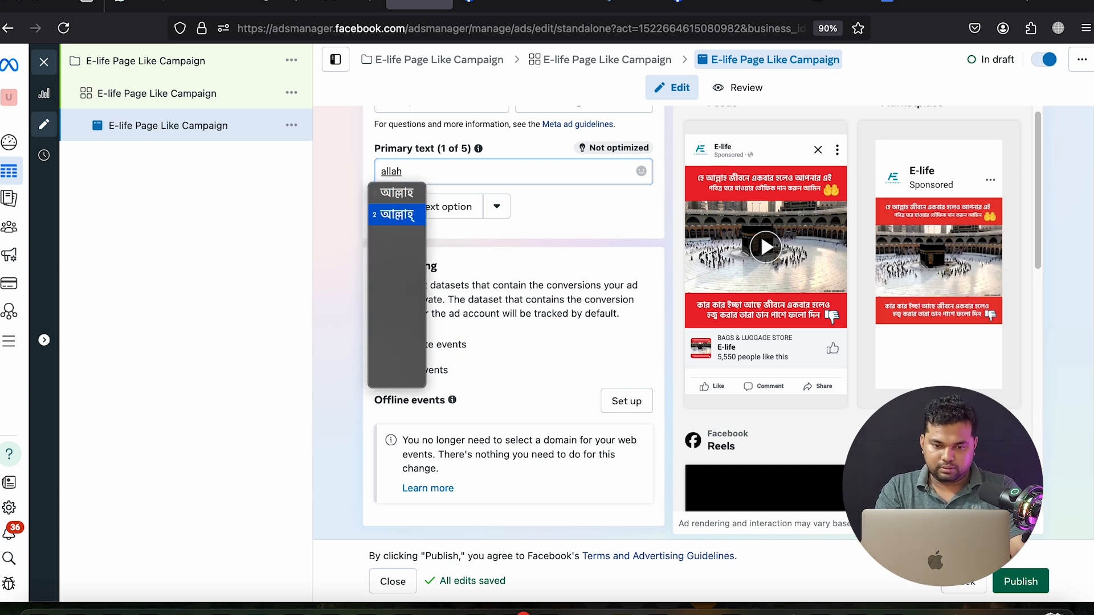
{"action": "type", "text": " amader sobaike "}
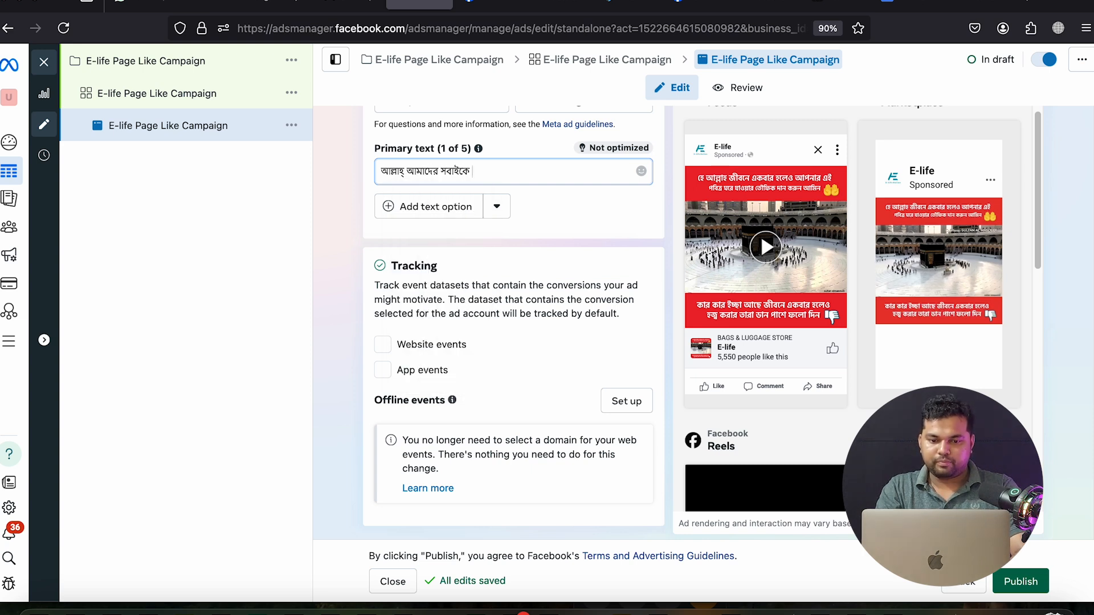
{"action": "type", "text": "hojj korar"}
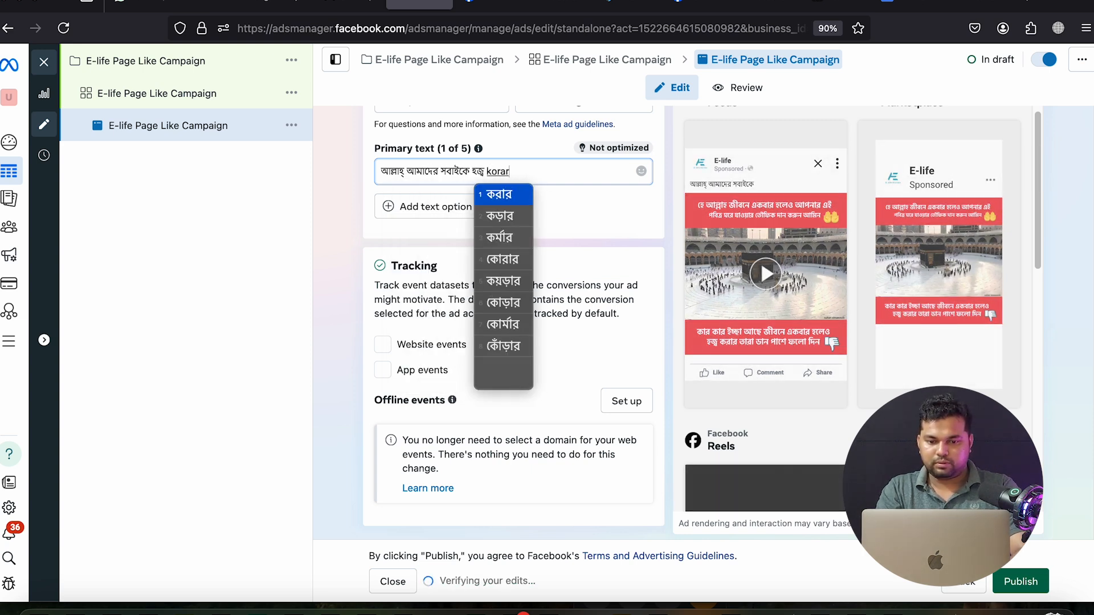
{"action": "type", "text": " tOU"}
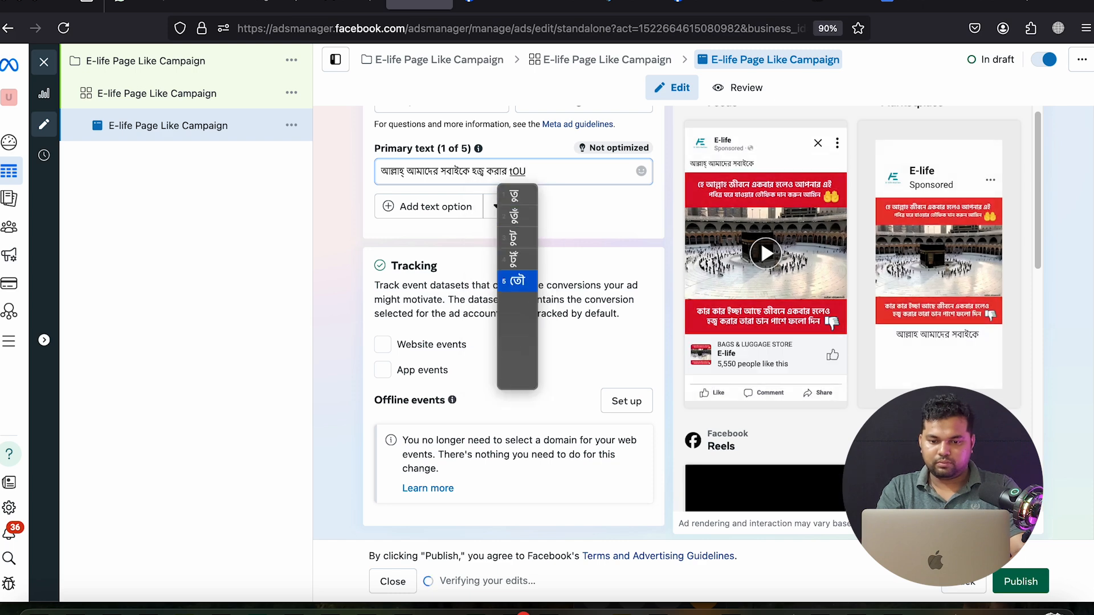
{"action": "type", "text": "fik dan korun."}
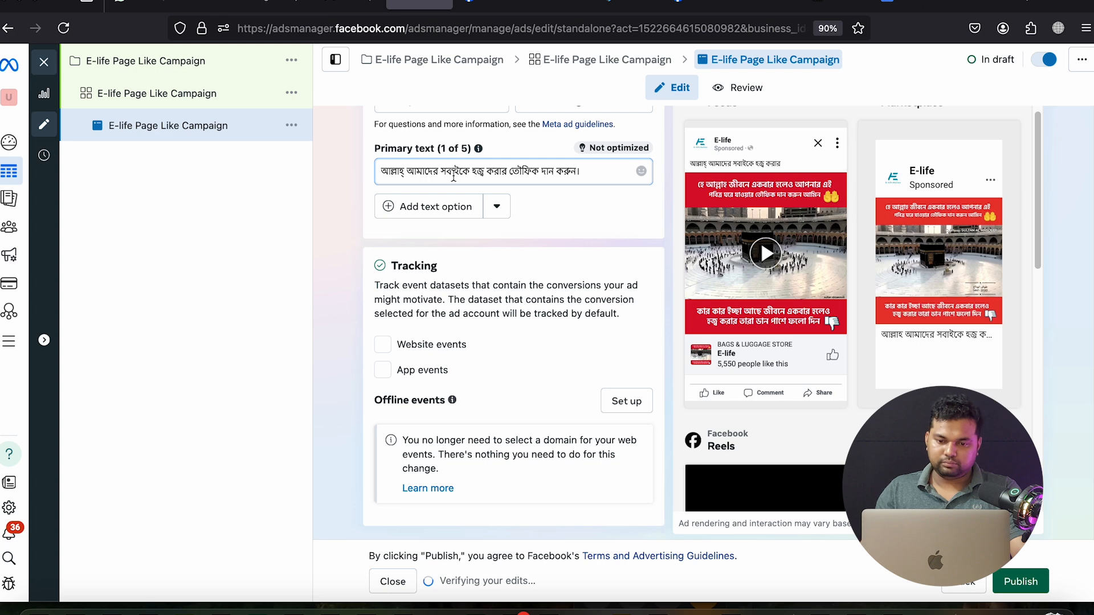
Replace the primary text with the Google-corrected 'আল্লাহ্ আমাদের সবাইকে হজ্জ করার তৌফিক দান করুন।'
{"action": "triple_click", "coordinate": [561, 171]}
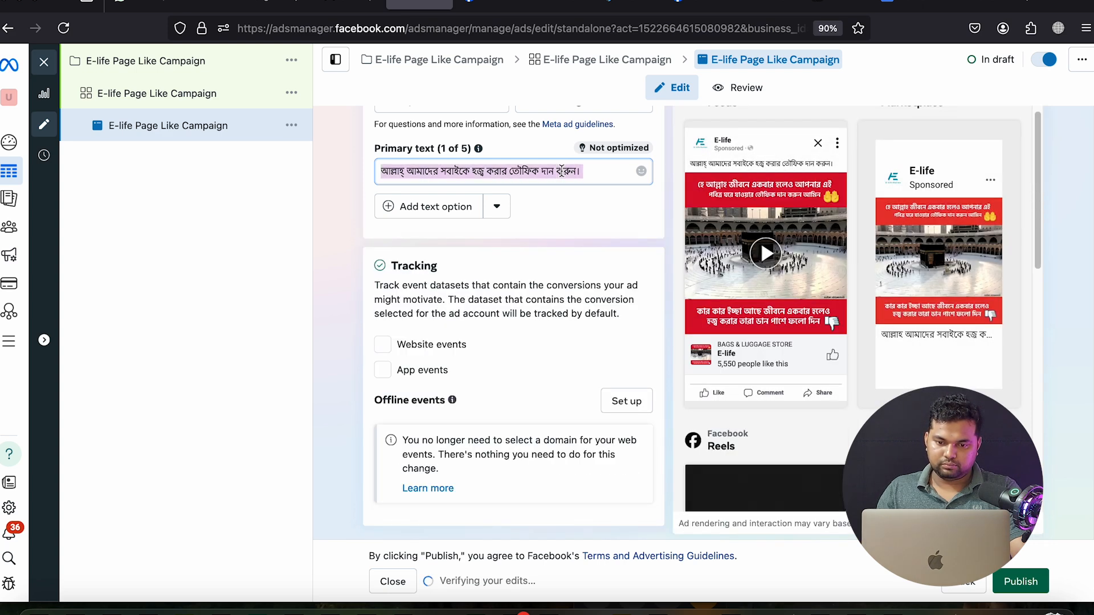
{"action": "right_click", "coordinate": [562, 171]}
{"action": "left_click", "coordinate": [647, 347]}
{"action": "left_click", "coordinate": [477, 8]}
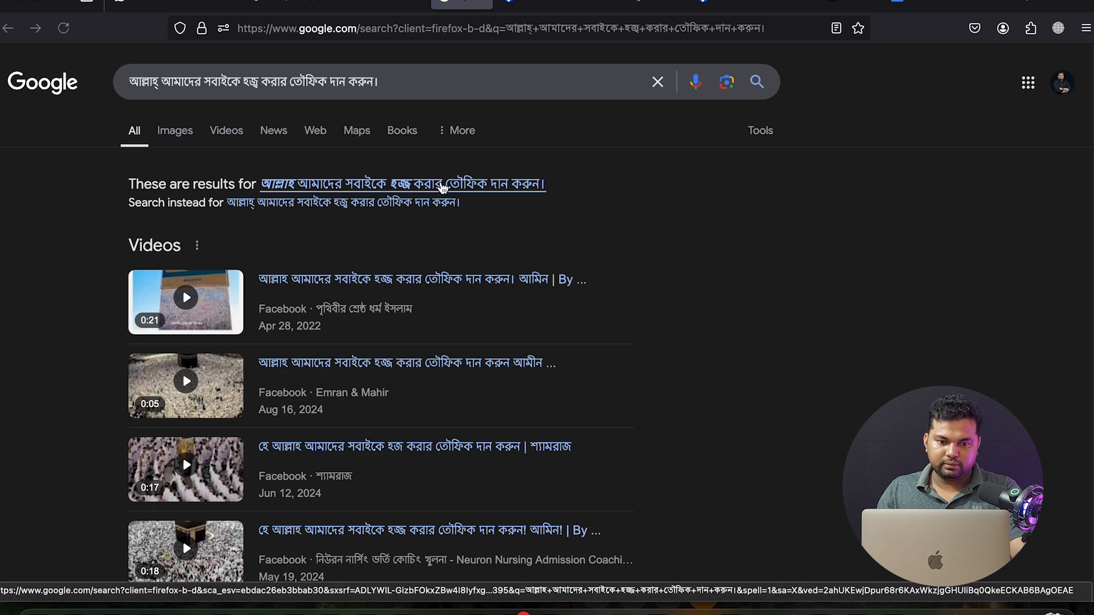
{"action": "left_click", "coordinate": [442, 185]}
{"action": "triple_click", "coordinate": [392, 82]}
{"action": "key", "text": "ctrl+c"}
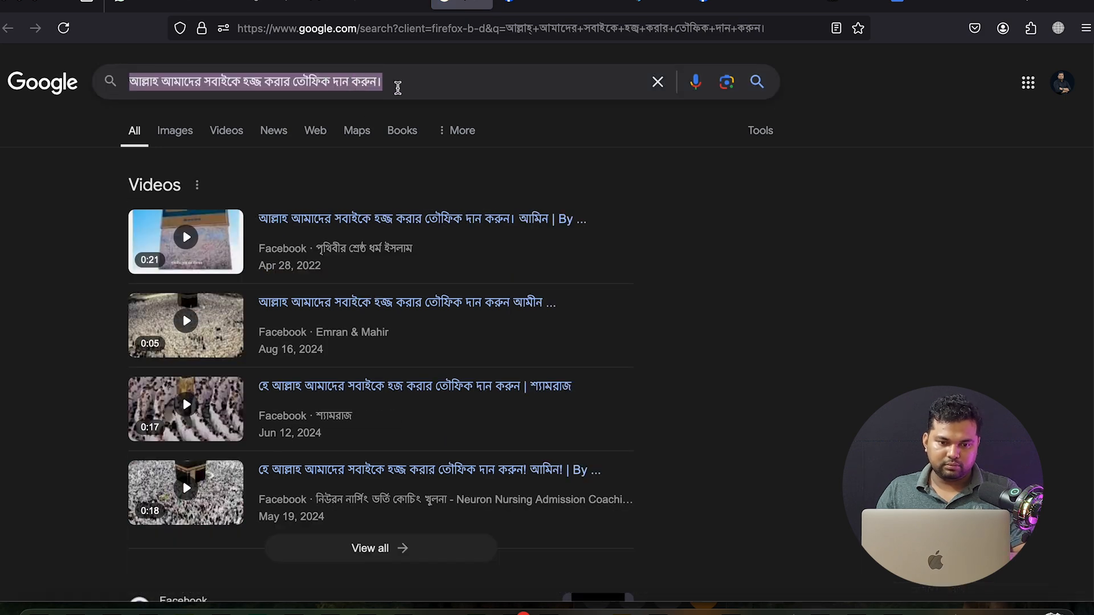
{"action": "left_click", "coordinate": [481, 3]}
{"action": "key", "text": "ctrl+v"}
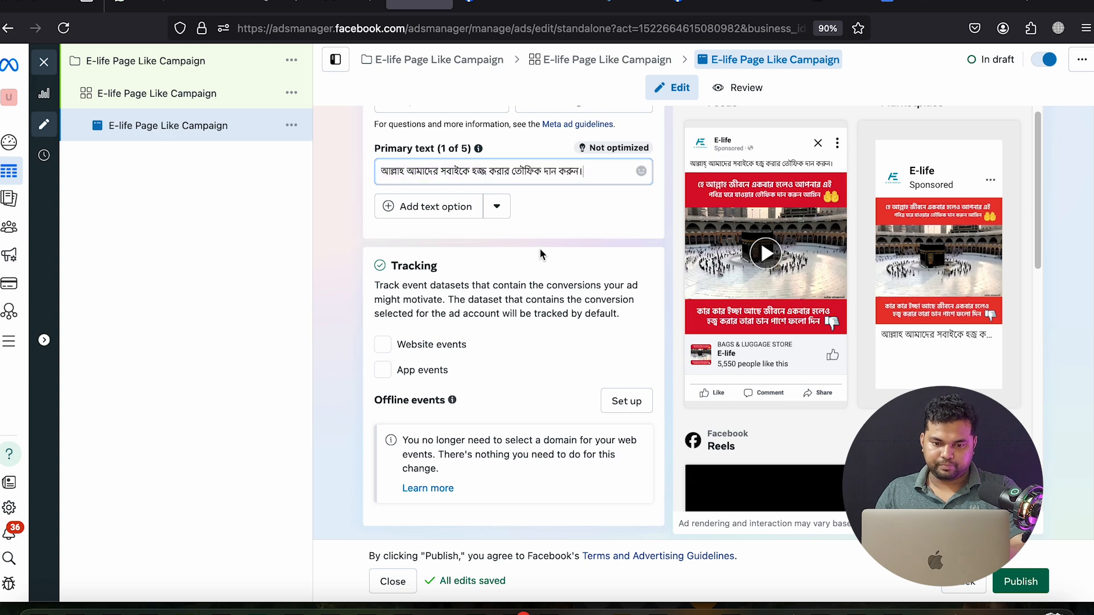
Close the ad editor, clear the ad, ad set and campaign filters, and reload Ads Manager
{"action": "left_click", "coordinate": [365, 330]}
{"action": "scroll", "coordinate": [763, 370], "scroll_direction": "down", "scroll_amount": 5}
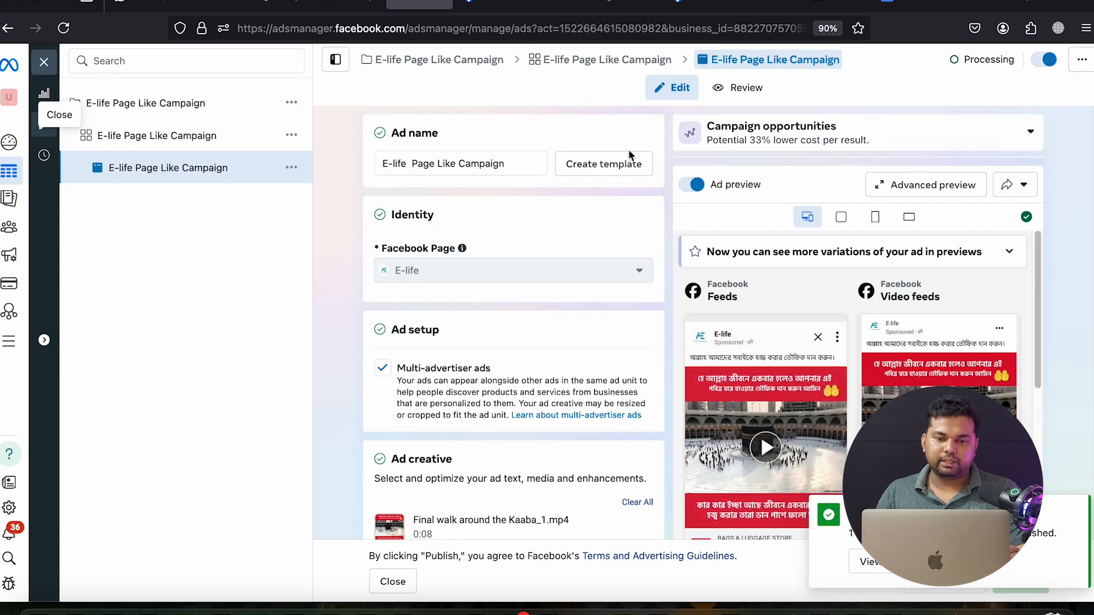
{"action": "left_click", "coordinate": [44, 61]}
{"action": "left_click", "coordinate": [630, 164]}
{"action": "left_click", "coordinate": [423, 165]}
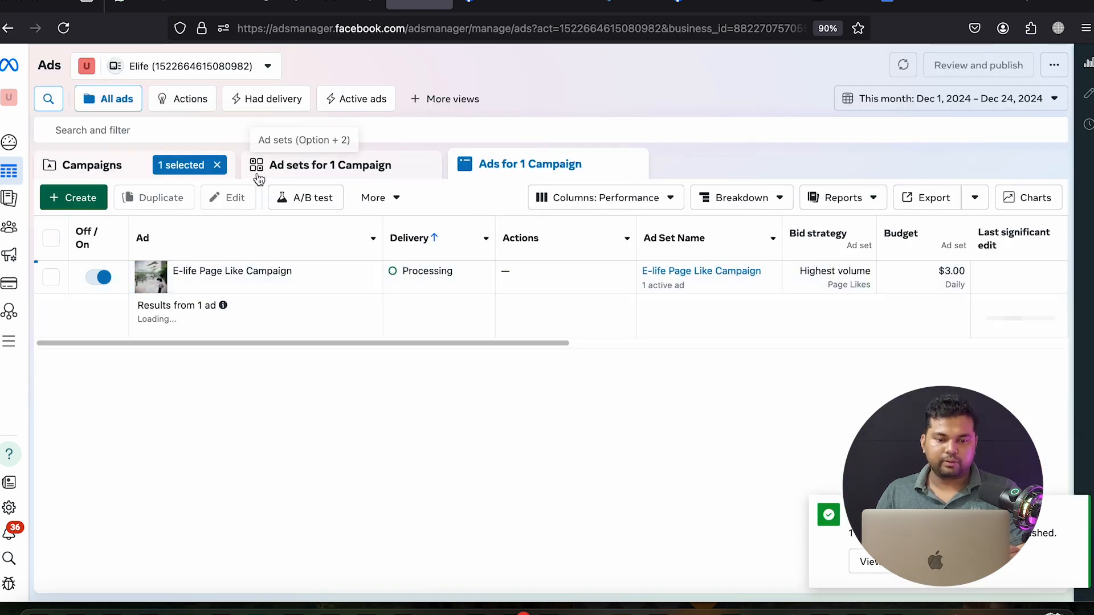
{"action": "left_click", "coordinate": [217, 165]}
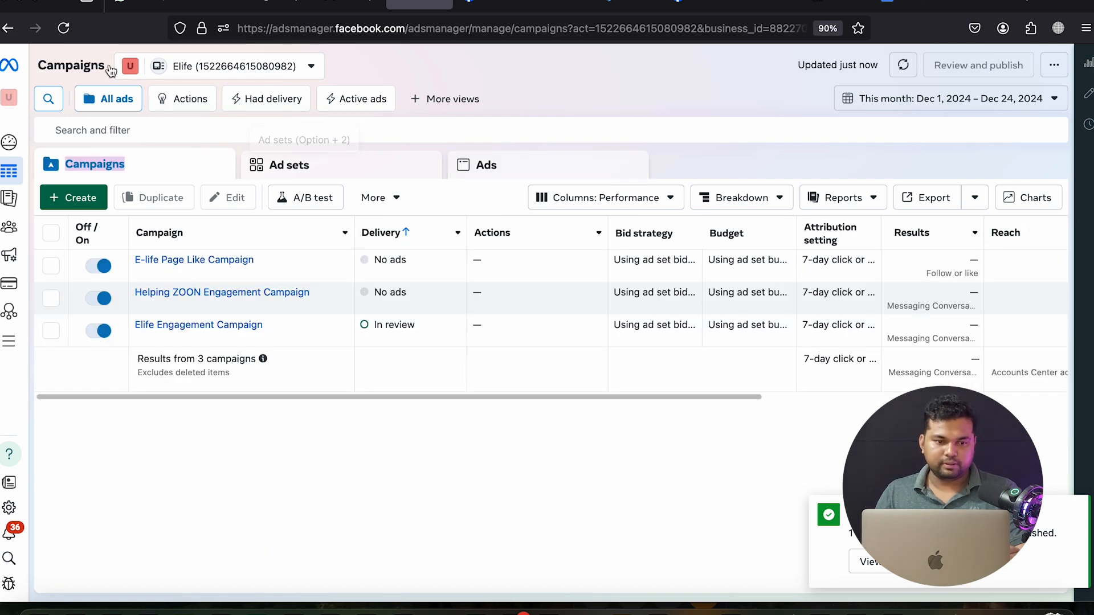
{"action": "left_click", "coordinate": [64, 34]}
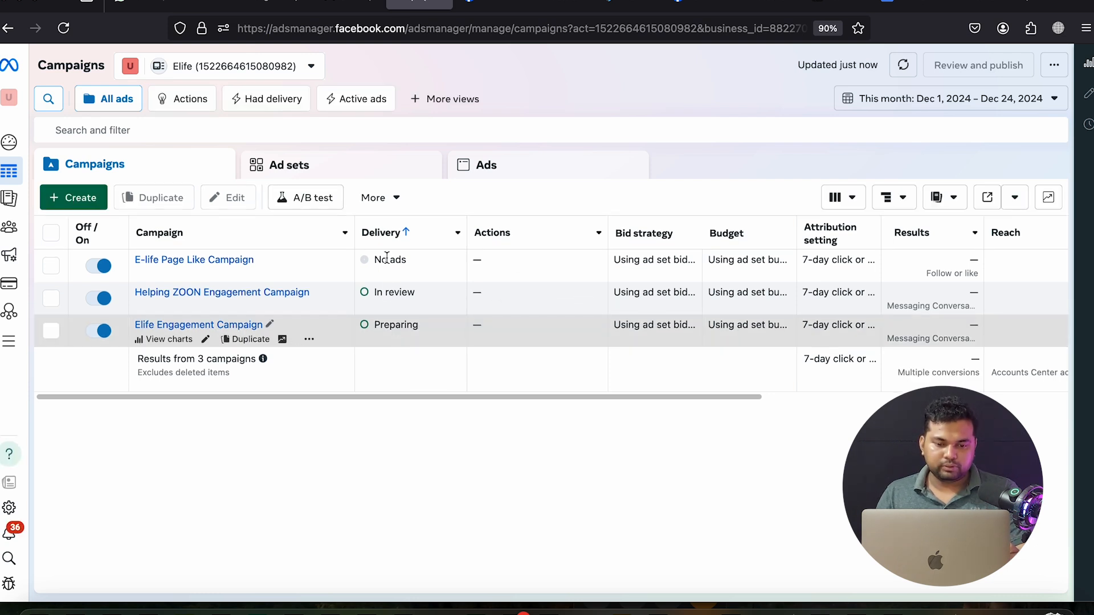
{"action": "mouse_move", "coordinate": [400, 292]}
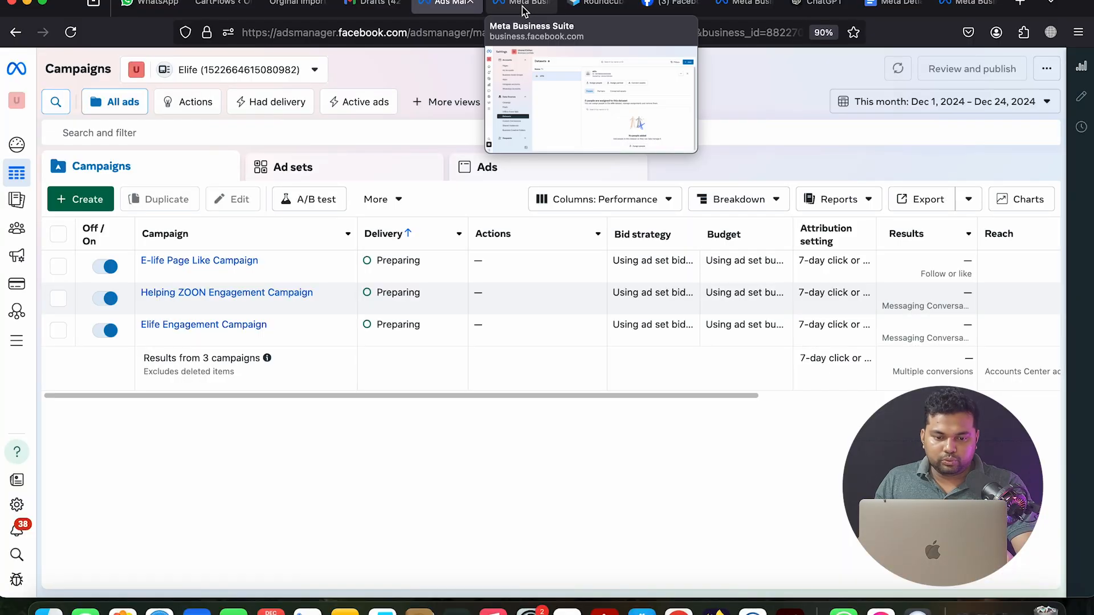
Start a new campaign with the Sales objective using the manual sales campaign setup
{"action": "left_click", "coordinate": [89, 207]}
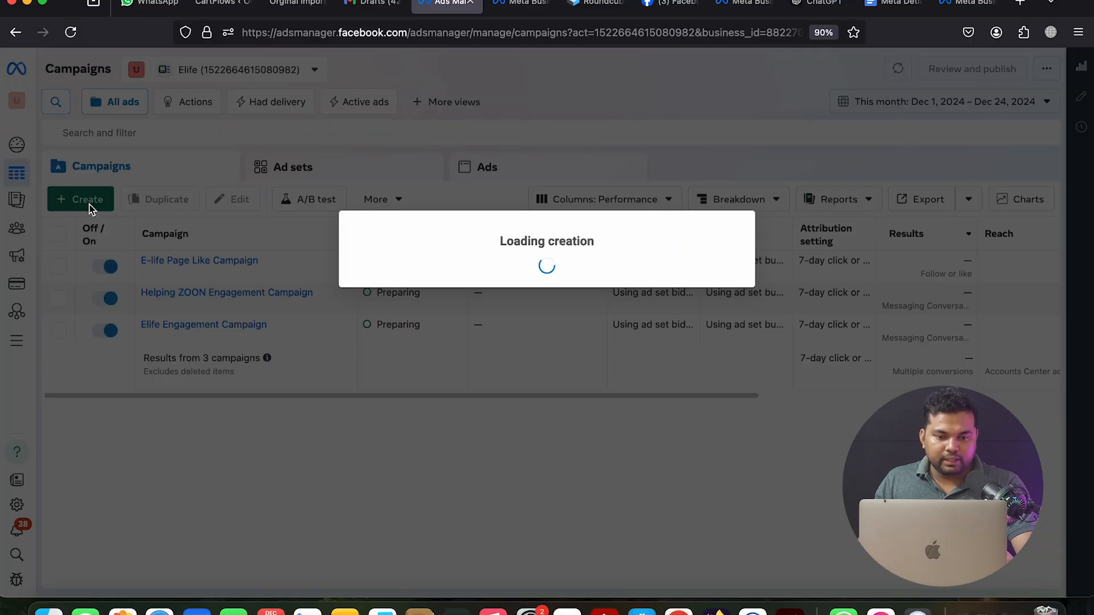
{"action": "left_click", "coordinate": [435, 411]}
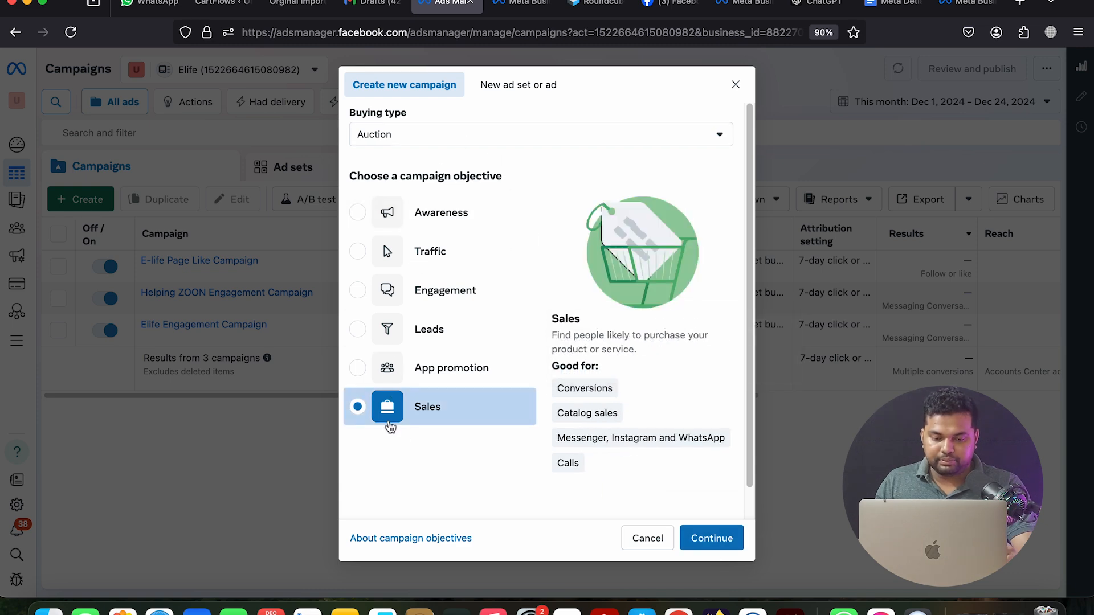
{"action": "left_click", "coordinate": [710, 538]}
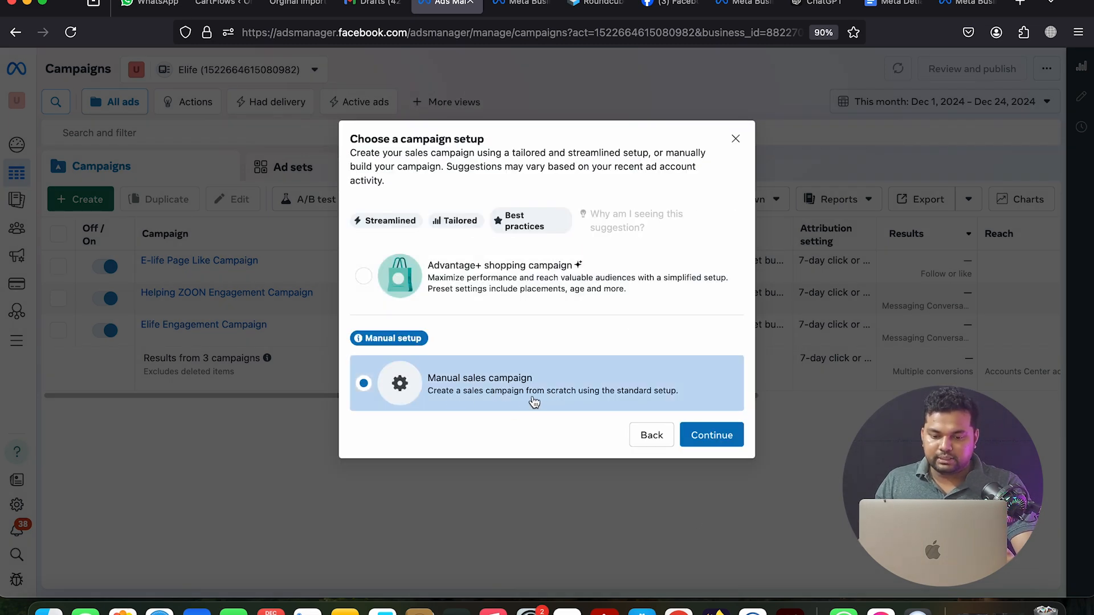
{"action": "left_click", "coordinate": [715, 440]}
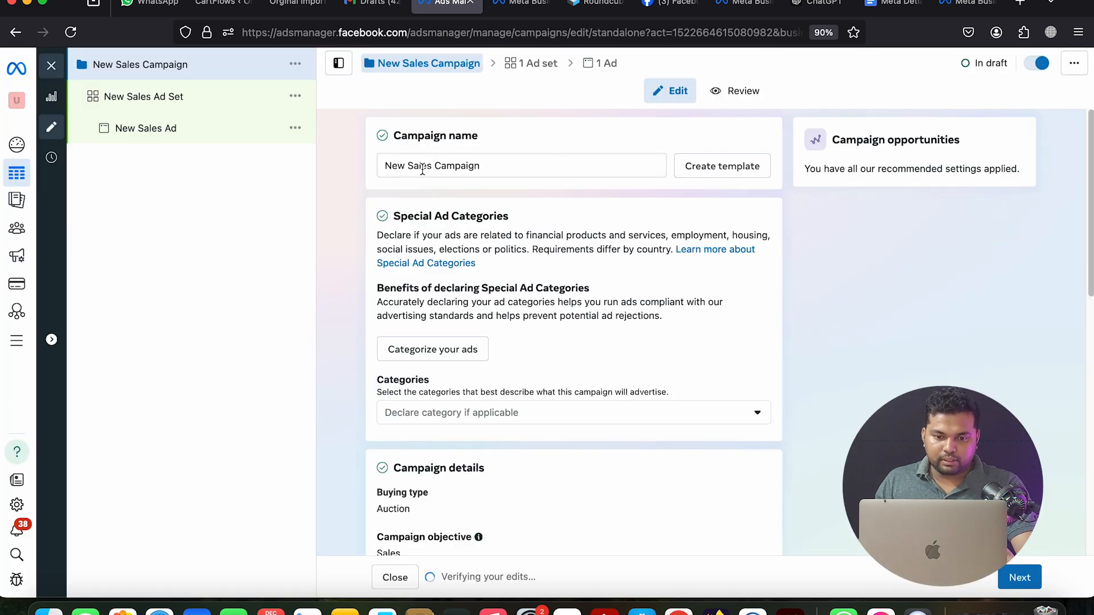
Rename the campaign to 'Elife Landing page Sales Campaign', copy the name, and continue to the ad set
{"action": "double_click", "coordinate": [395, 167]}
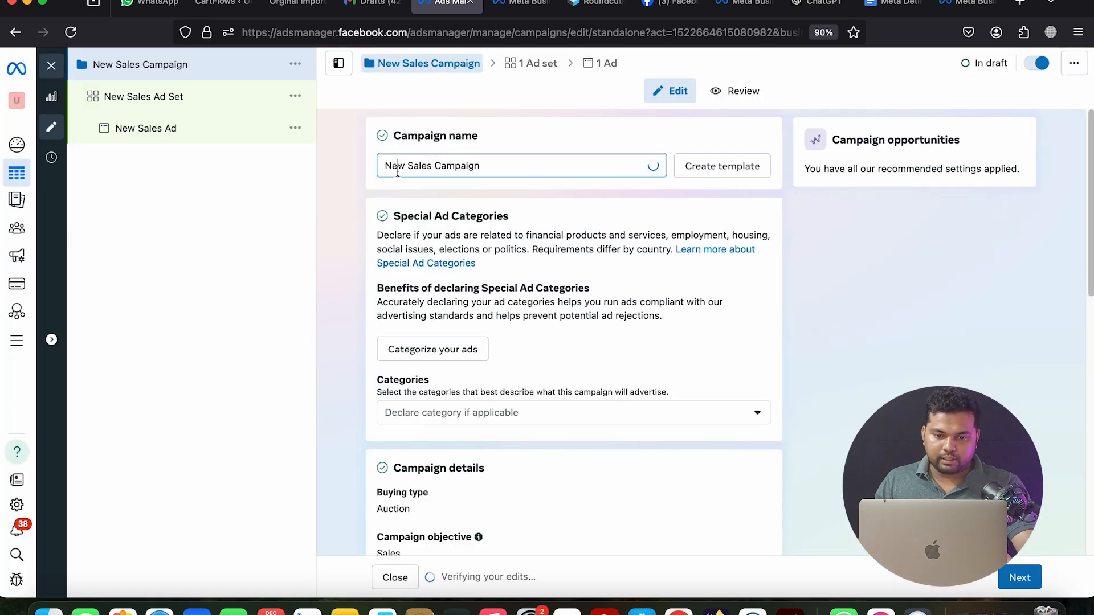
{"action": "type", "text": "Ex"}
{"action": "key", "text": "BackSpace"}
{"action": "type", "text": "life"}
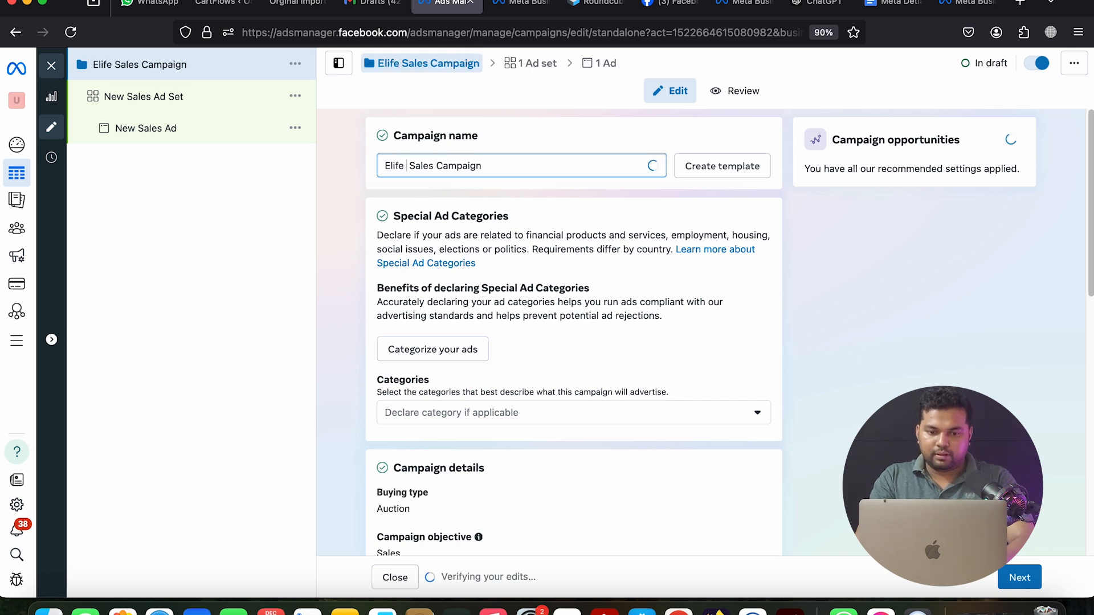
{"action": "type", "text": " Langi"}
{"action": "key", "text": "BackSpace"}
{"action": "key", "text": "BackSpace"}
{"action": "type", "text": "ding page "}
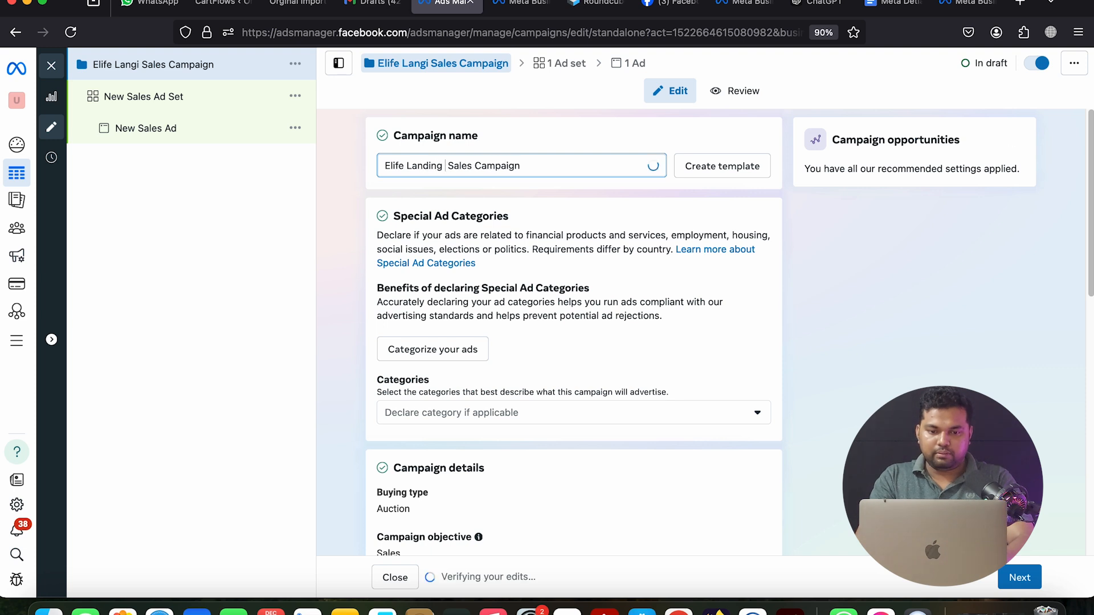
{"action": "type", "text": "S"}
{"action": "key", "text": "BackSpace"}
{"action": "key", "text": "BackSpace"}
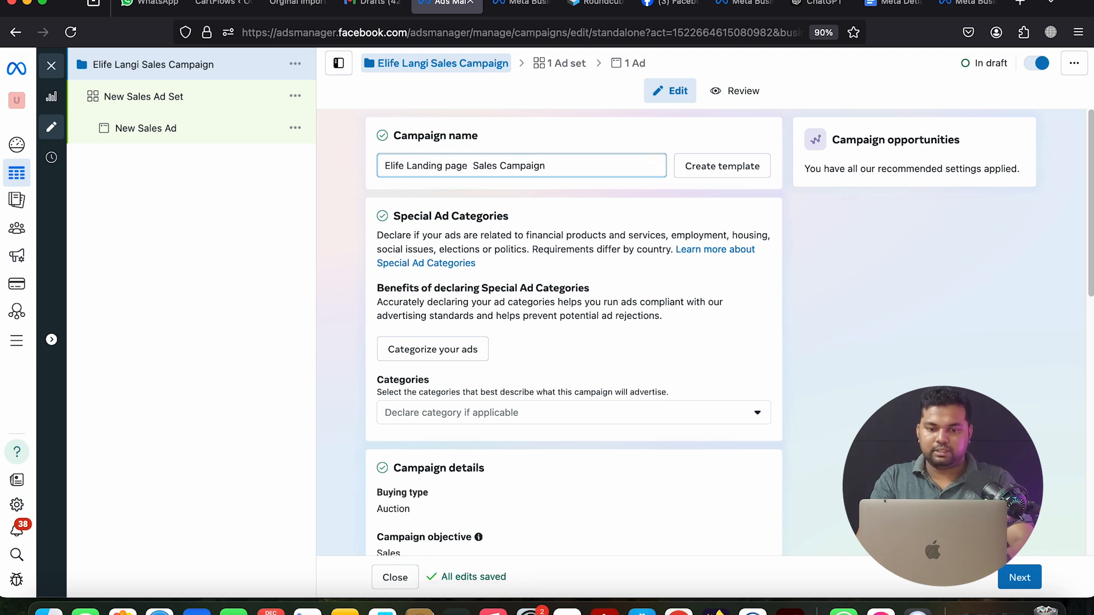
{"action": "key", "text": "super+a"}
{"action": "key", "text": "super+c"}
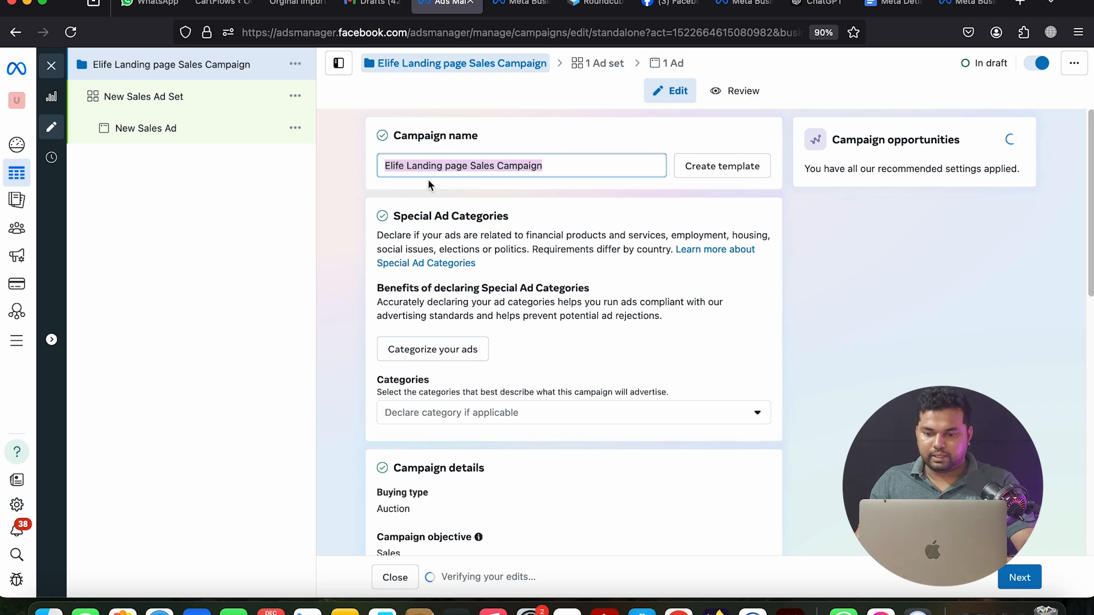
{"action": "left_click", "coordinate": [1019, 577]}
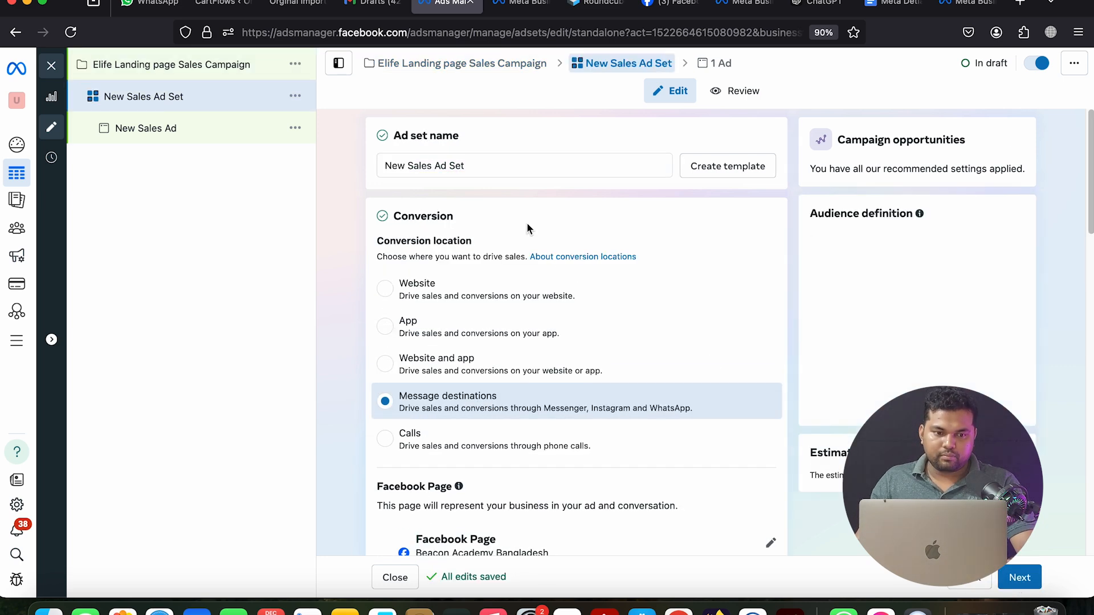
Paste the campaign name as the ad set name and set Website as the conversion location
{"action": "left_click", "coordinate": [498, 164]}
{"action": "key", "text": "super+a"}
{"action": "key", "text": "super+v"}
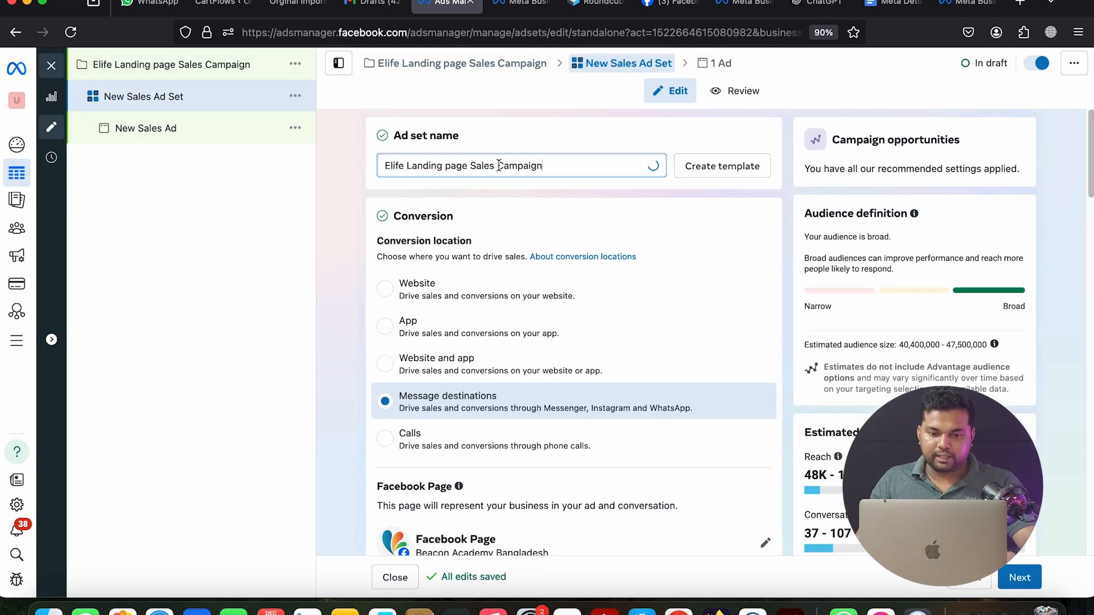
{"action": "left_click", "coordinate": [431, 288]}
Check the Dataset list, keep the current selection, and go to Business Settings
{"action": "scroll", "coordinate": [774, 271], "scroll_direction": "down", "scroll_amount": 2}
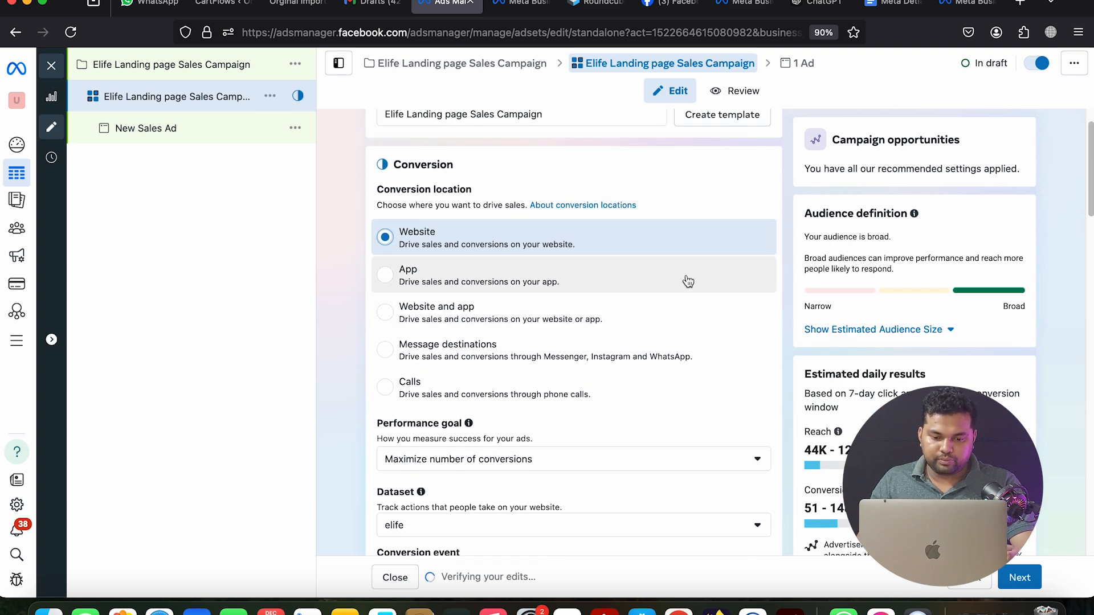
{"action": "scroll", "coordinate": [669, 266], "scroll_direction": "down", "scroll_amount": 2}
{"action": "scroll", "coordinate": [676, 266], "scroll_direction": "down", "scroll_amount": 1}
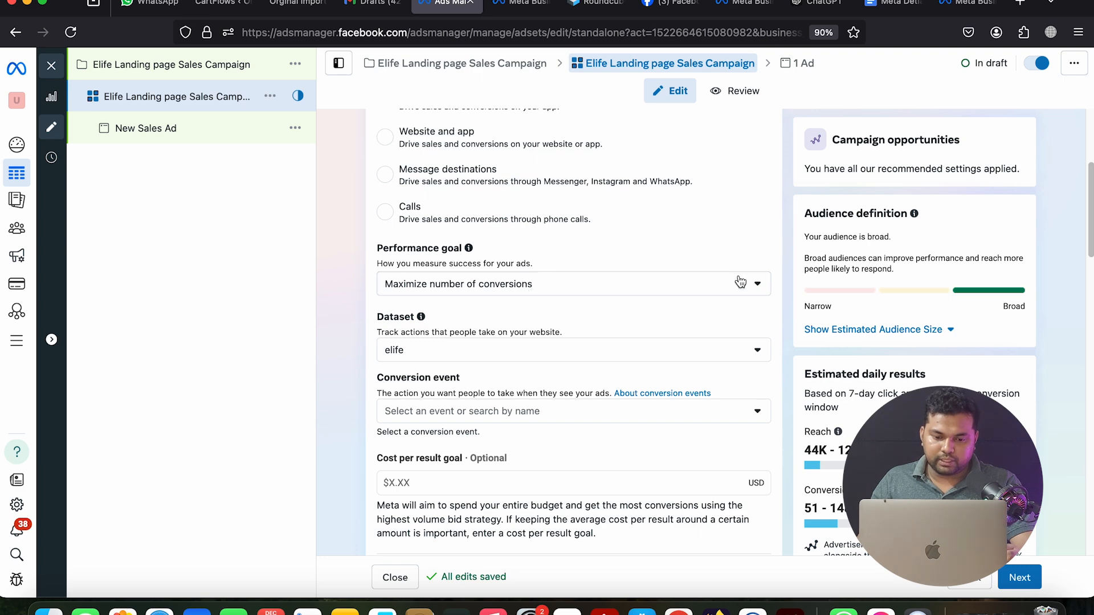
{"action": "scroll", "coordinate": [740, 286], "scroll_direction": "down", "scroll_amount": 2}
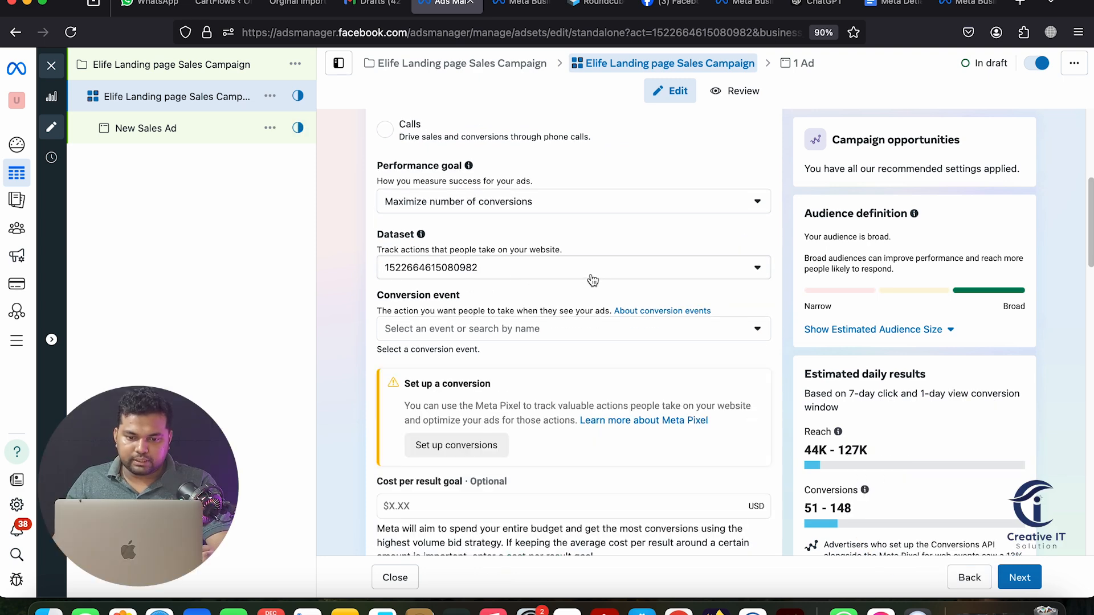
{"action": "left_click", "coordinate": [592, 279]}
{"action": "scroll", "coordinate": [422, 251], "scroll_direction": "up", "scroll_amount": 2}
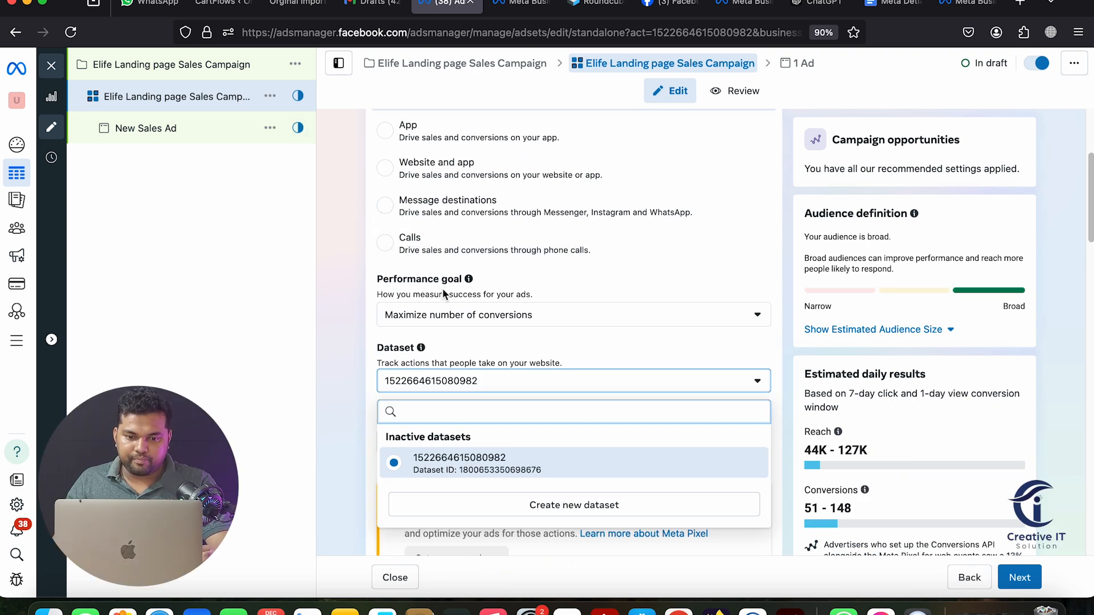
{"action": "scroll", "coordinate": [436, 286], "scroll_direction": "down", "scroll_amount": 1}
{"action": "left_click", "coordinate": [345, 282]}
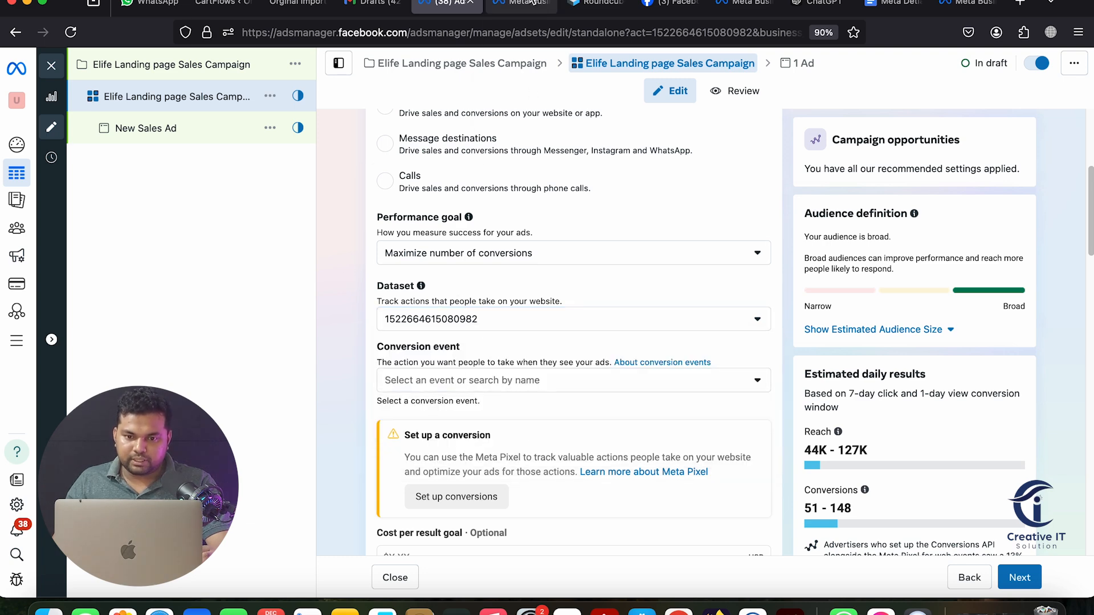
{"action": "key", "text": "ctrl+Tab"}
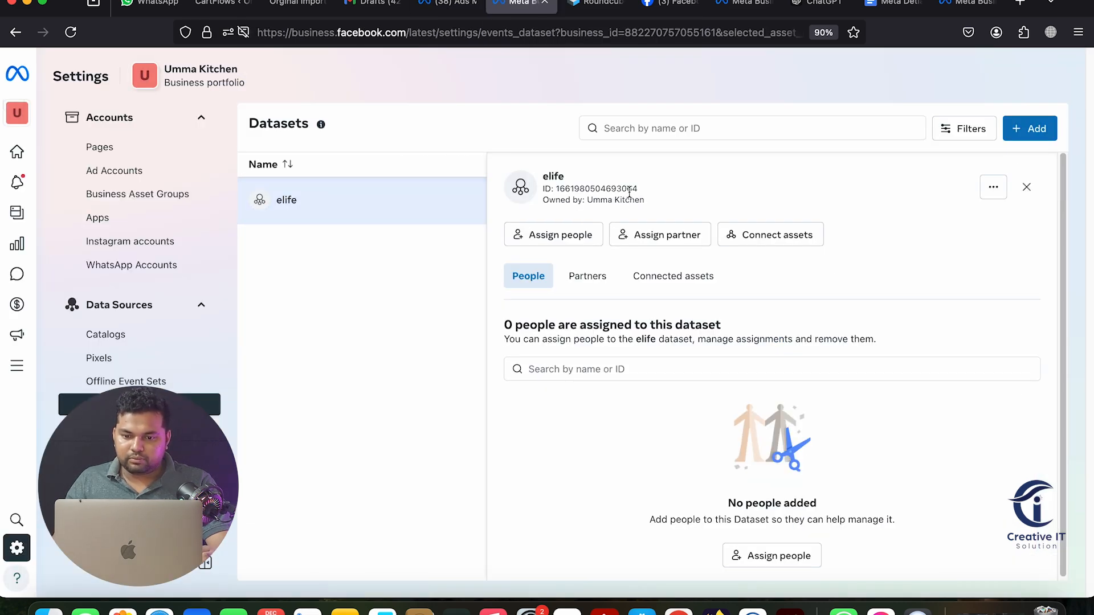
Reload Business Settings and add the Elife ad account as a connected asset of the elife dataset
{"action": "left_click_drag", "start_coordinate": [629, 192], "coordinate": [654, 194]}
{"action": "left_click", "coordinate": [70, 32]}
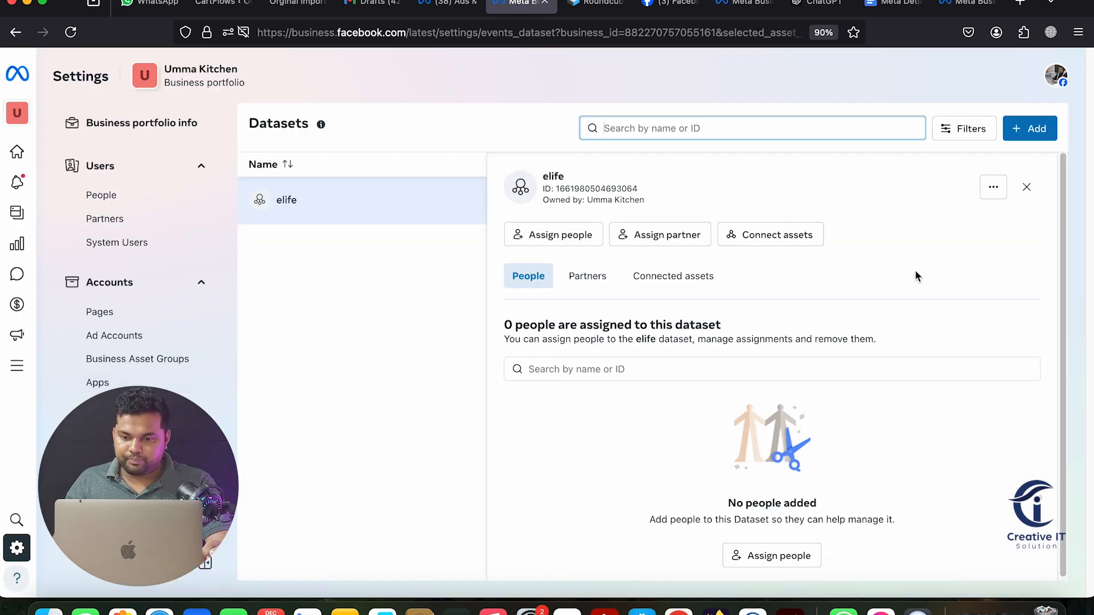
{"action": "left_click", "coordinate": [774, 244]}
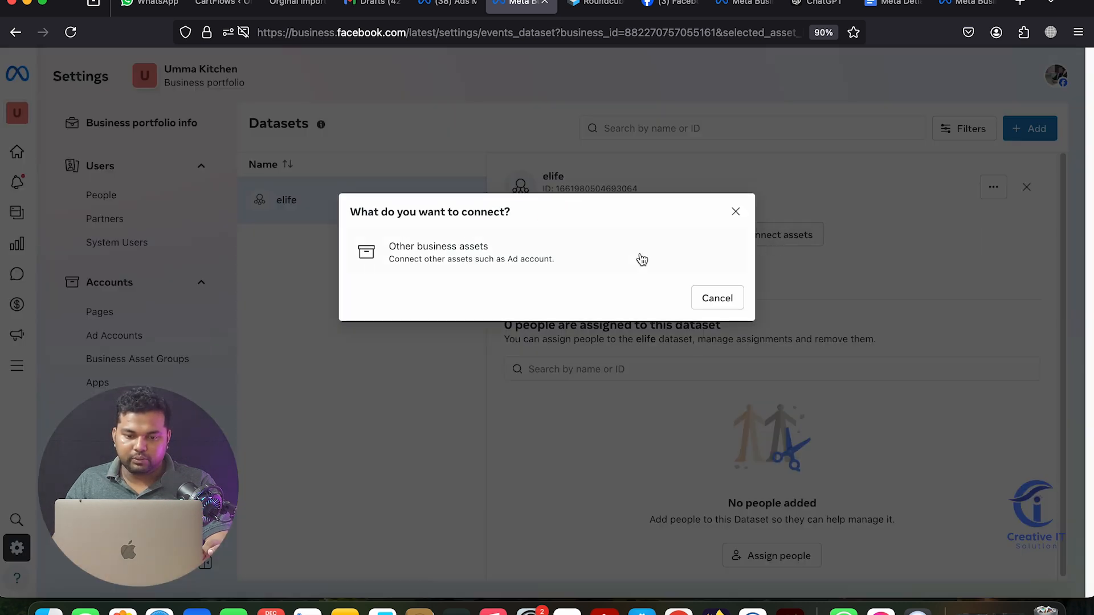
{"action": "left_click", "coordinate": [480, 257]}
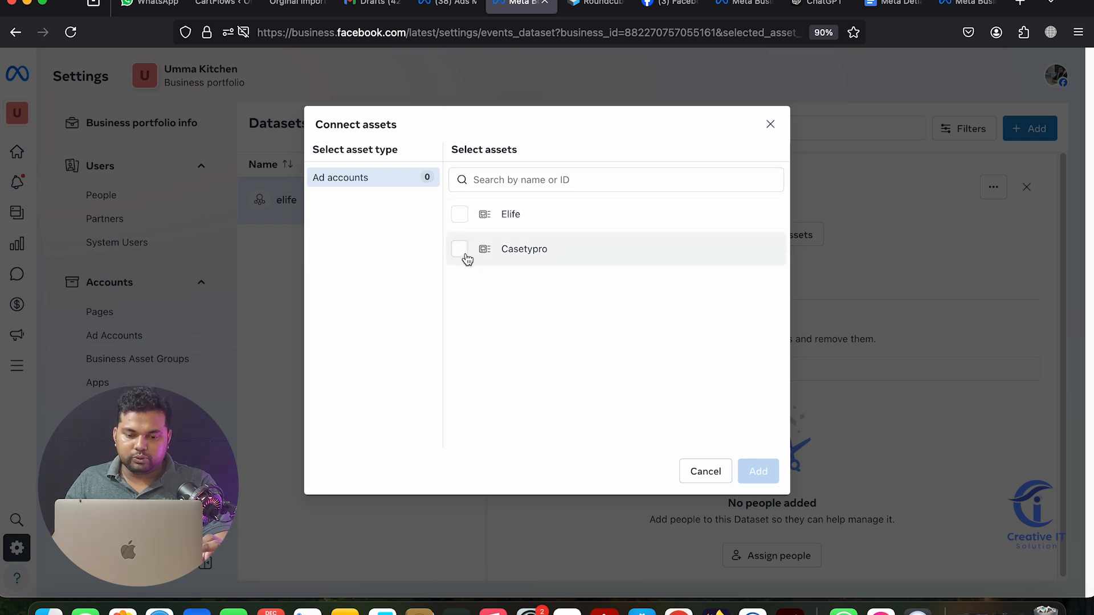
{"action": "left_click", "coordinate": [477, 221]}
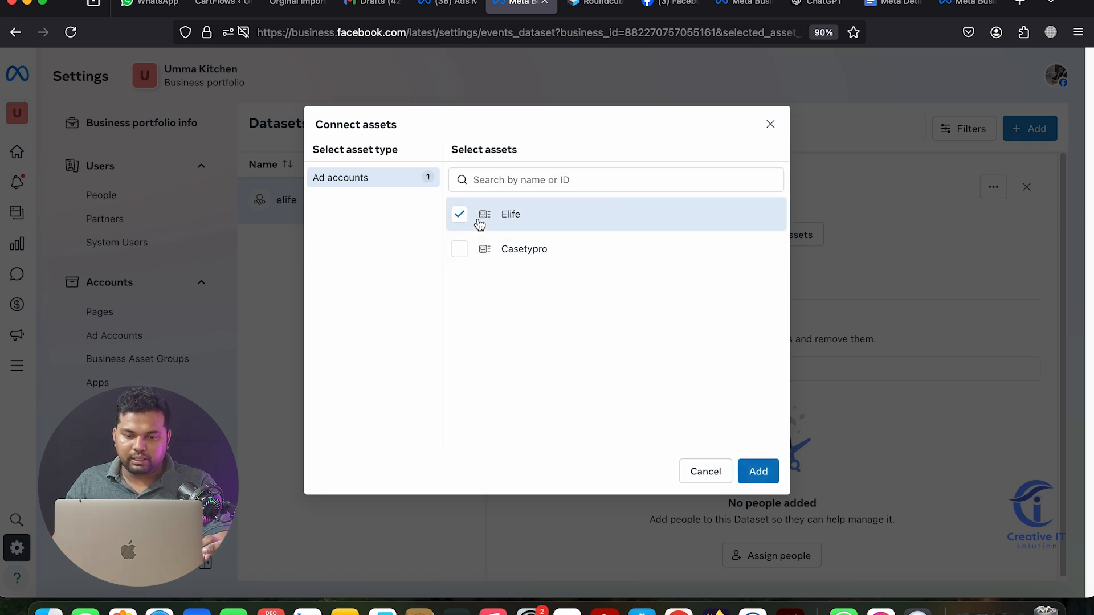
{"action": "left_click", "coordinate": [753, 472]}
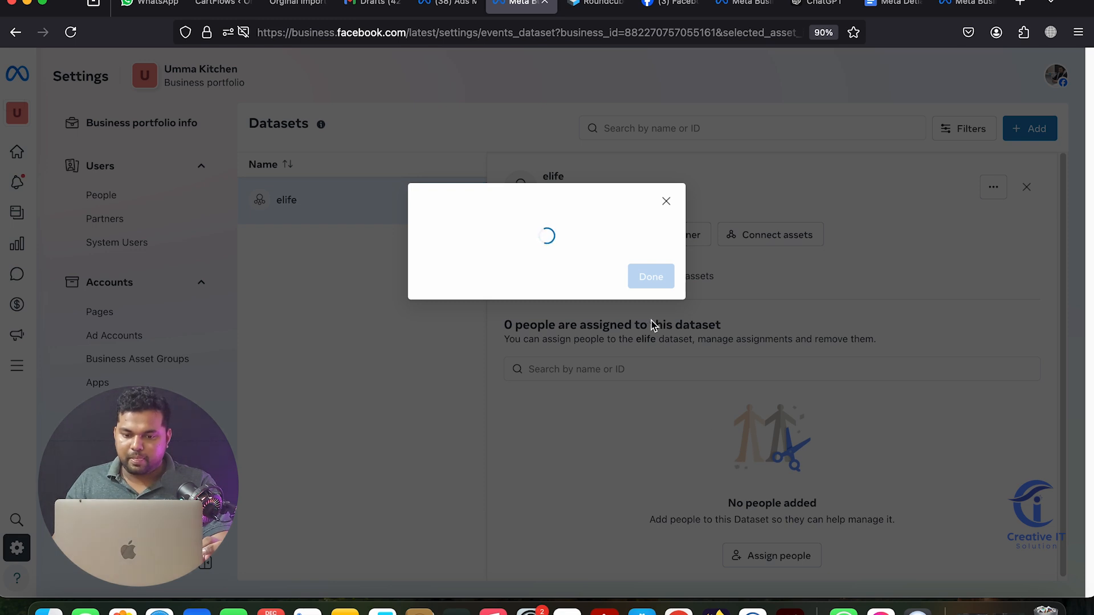
{"action": "left_click", "coordinate": [650, 276]}
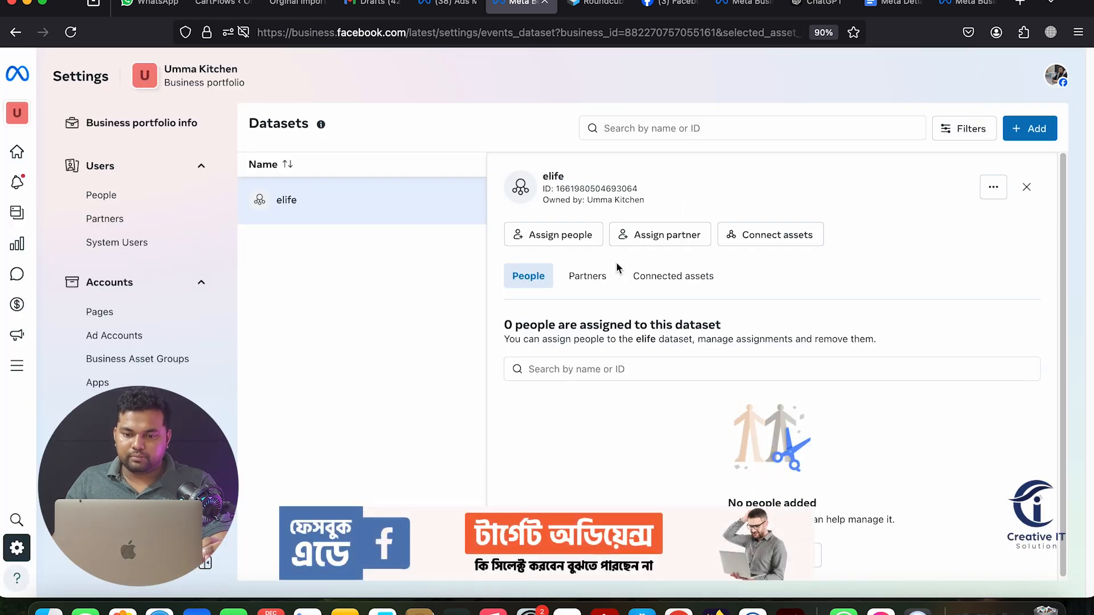
Reload the ad set editor and select the elife dataset for website conversion tracking
{"action": "left_click", "coordinate": [454, 6]}
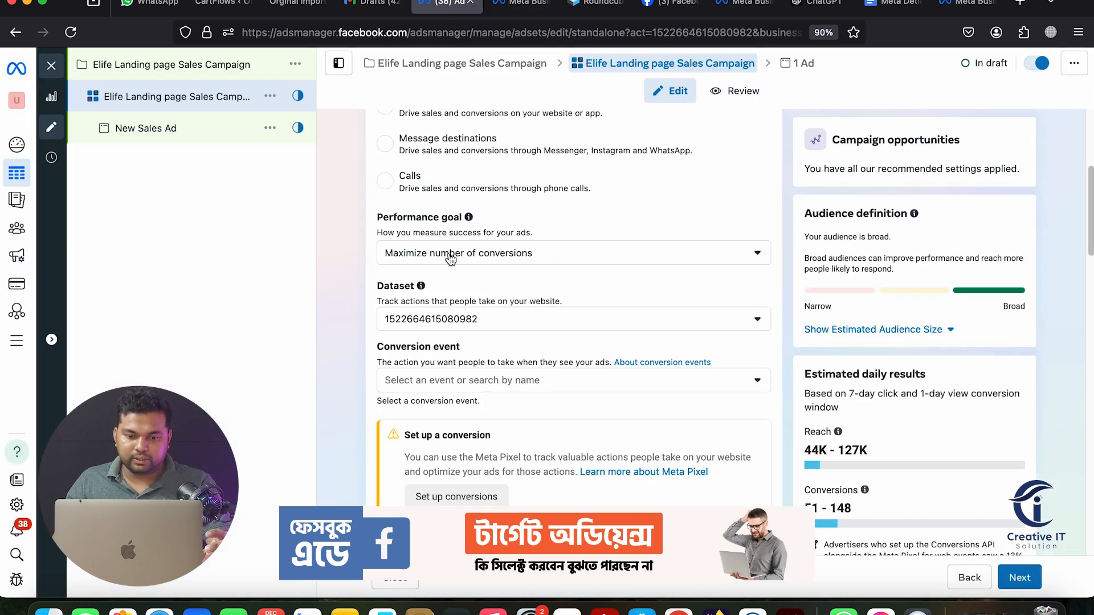
{"action": "left_click", "coordinate": [61, 39]}
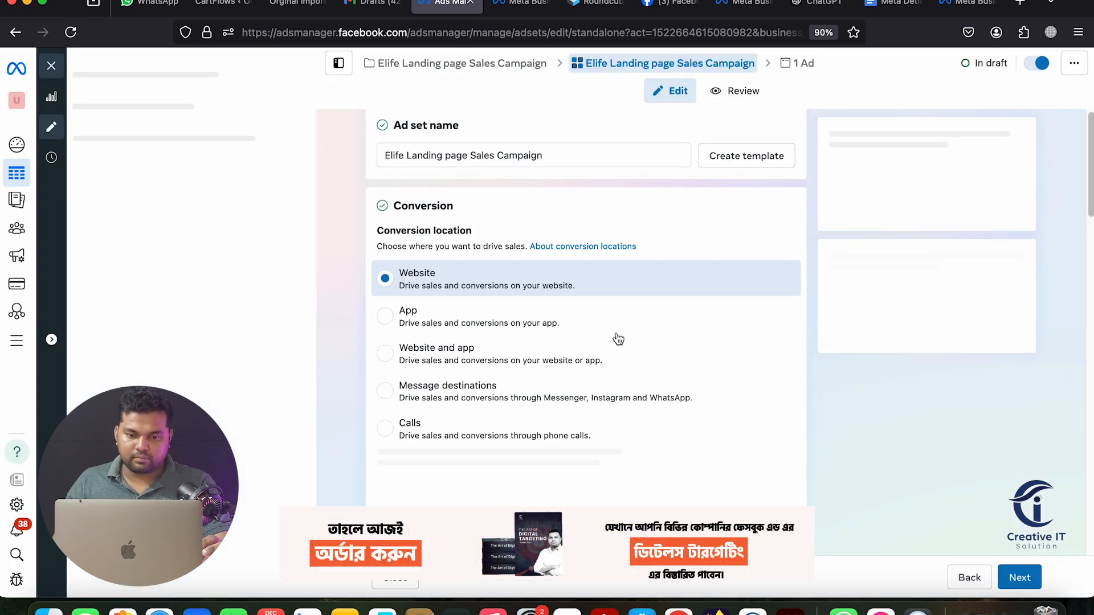
{"action": "scroll", "coordinate": [618, 339], "scroll_direction": "down", "scroll_amount": 5}
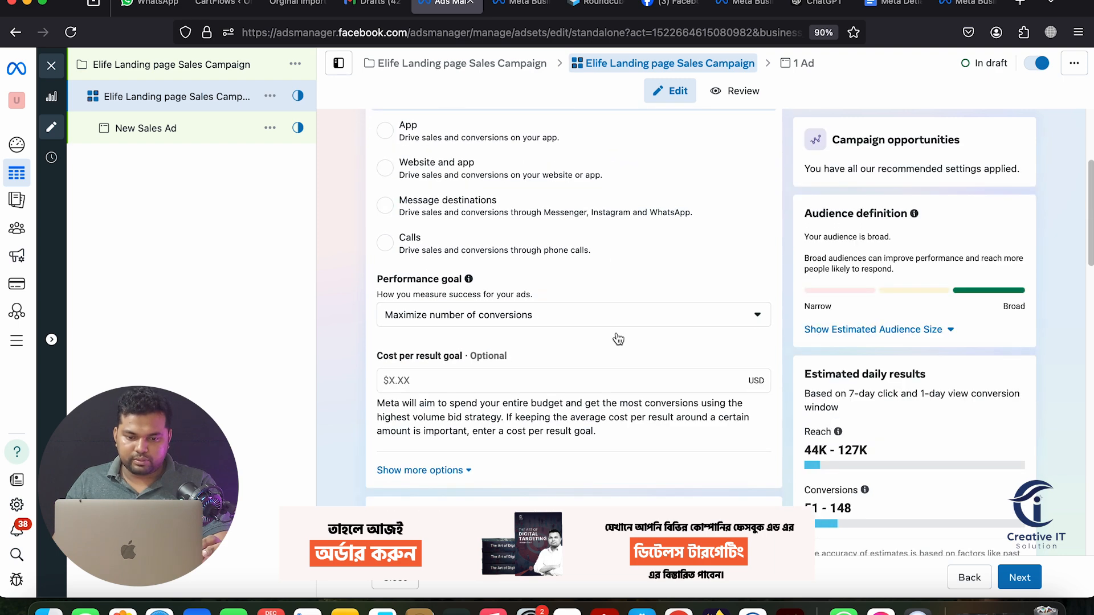
{"action": "left_click", "coordinate": [544, 256]}
{"action": "left_click", "coordinate": [543, 258]}
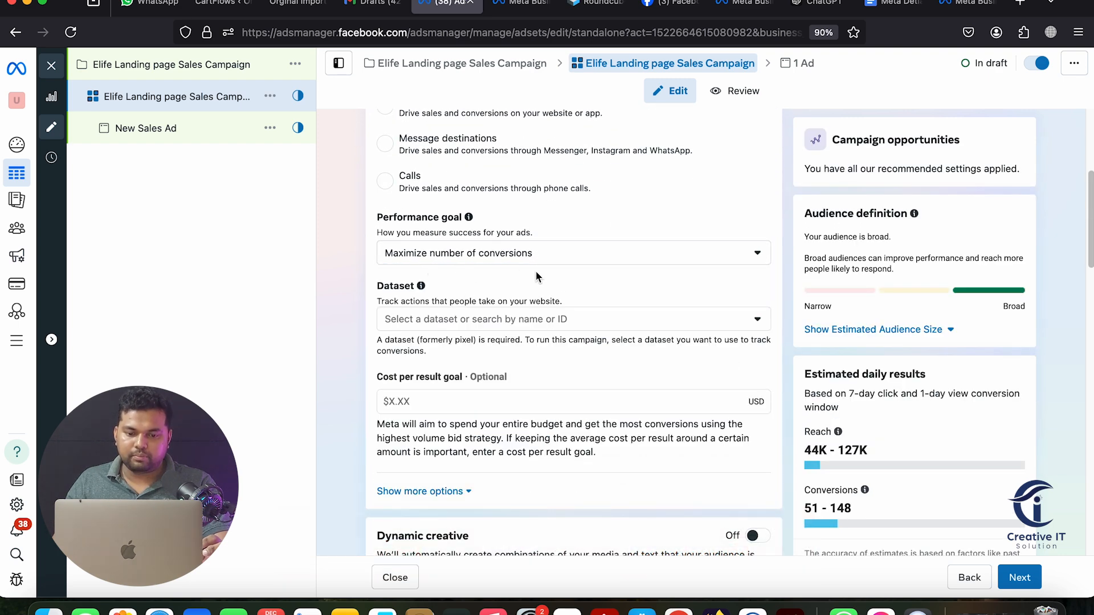
{"action": "scroll", "coordinate": [526, 276], "scroll_direction": "down", "scroll_amount": 1}
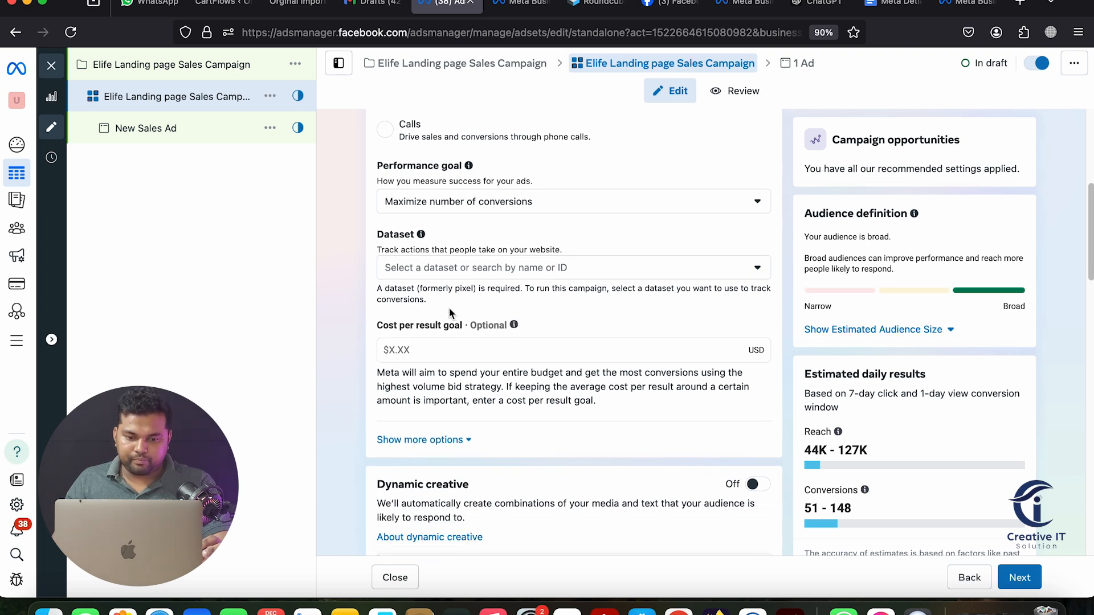
{"action": "left_click", "coordinate": [463, 271]}
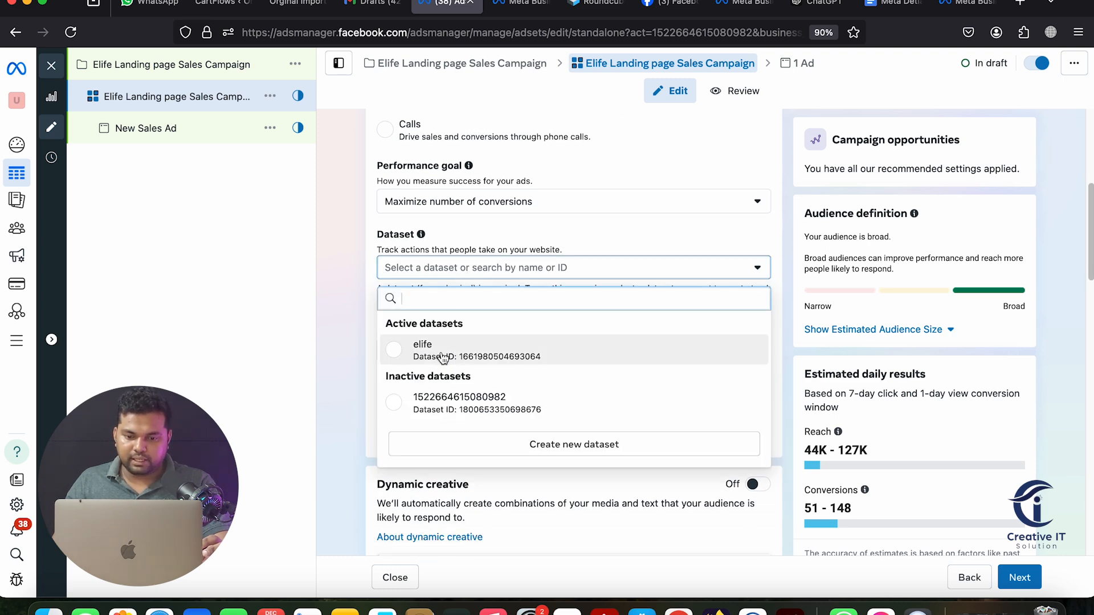
{"action": "left_click", "coordinate": [530, 362]}
{"action": "scroll", "coordinate": [739, 364], "scroll_direction": "down", "scroll_amount": 10}
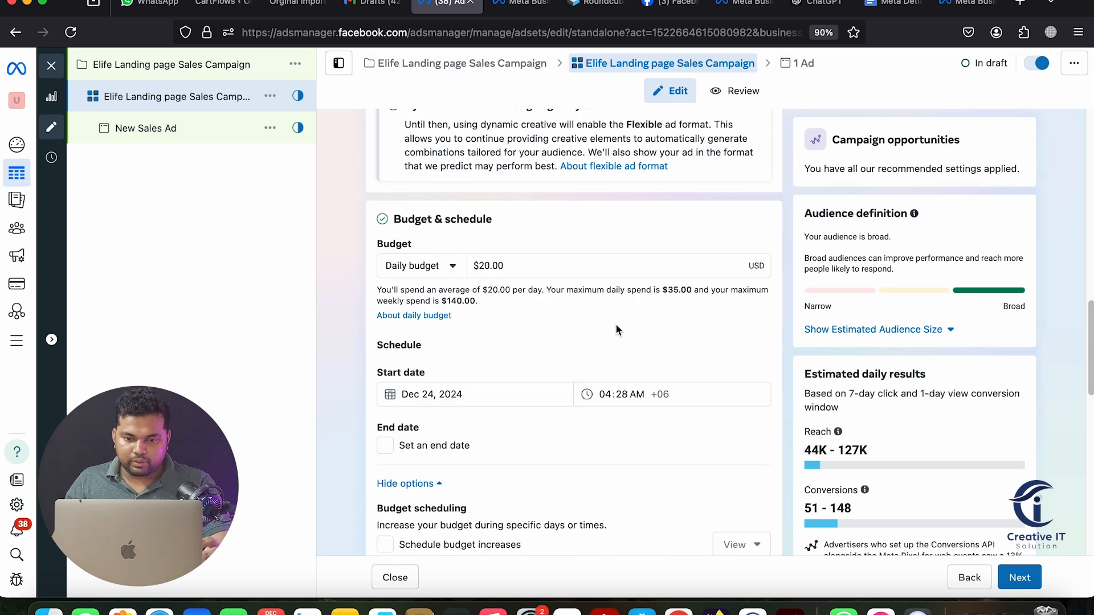
Change the ad set's daily budget to $3.00
{"action": "left_click", "coordinate": [557, 267]}
{"action": "type", "text": "3"}
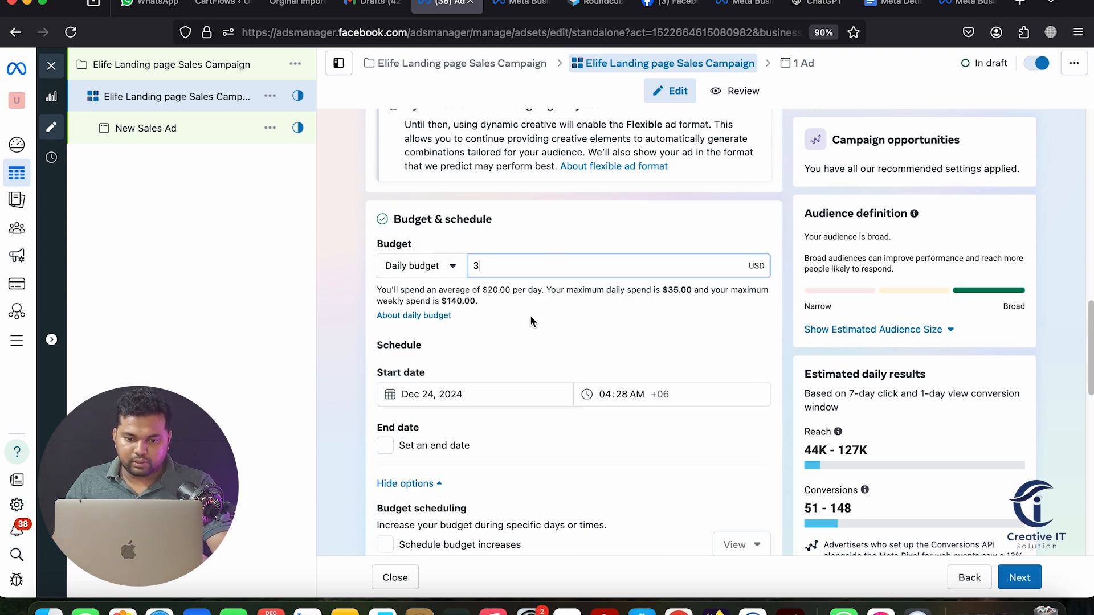
{"action": "left_click", "coordinate": [537, 322]}
Set the ad set to end on Dec 31, 2024 at 11:00 PM
{"action": "scroll", "coordinate": [537, 323], "scroll_direction": "down", "scroll_amount": 3}
{"action": "left_click", "coordinate": [385, 260]}
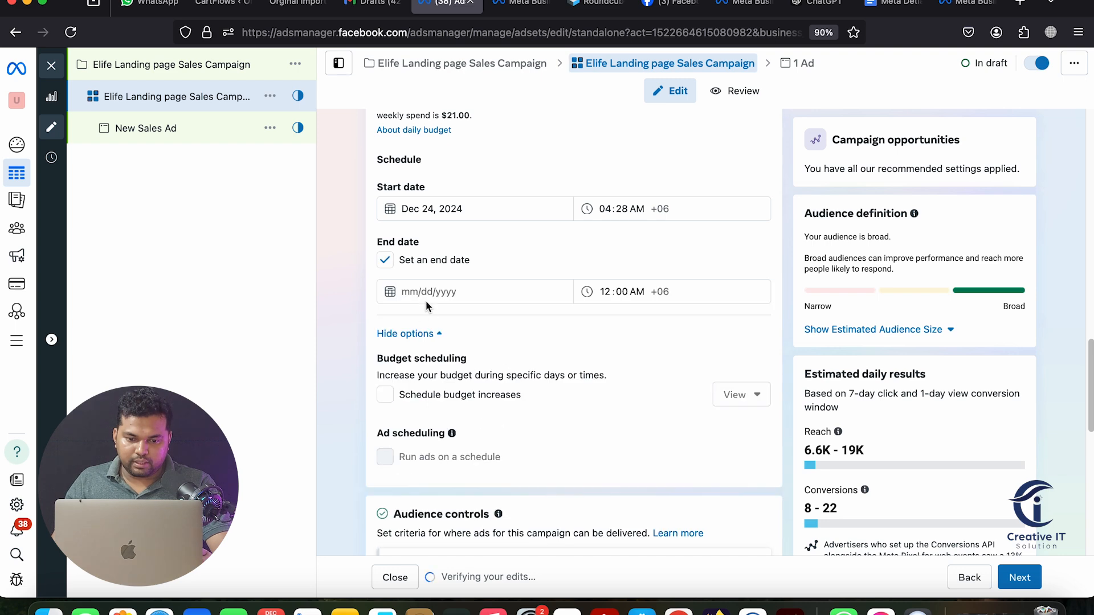
{"action": "left_click", "coordinate": [426, 296]}
{"action": "left_click", "coordinate": [444, 447]}
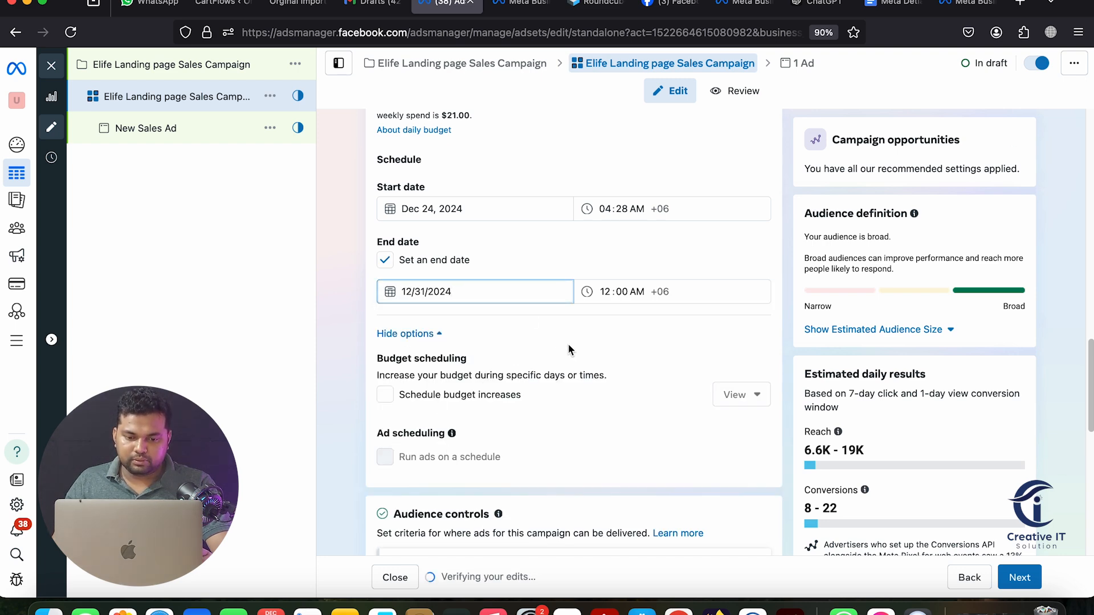
{"action": "scroll", "coordinate": [570, 350], "scroll_direction": "down", "scroll_amount": 3}
{"action": "left_click", "coordinate": [603, 179]}
{"action": "type", "text": "11"}
{"action": "left_click", "coordinate": [635, 178]}
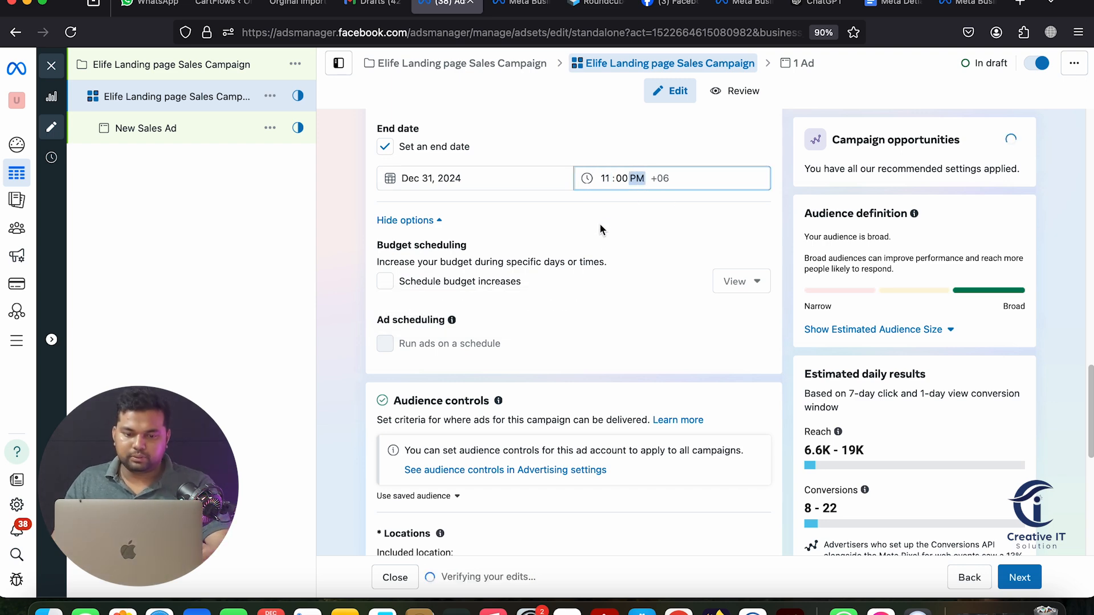
{"action": "scroll", "coordinate": [404, 278], "scroll_direction": "down", "scroll_amount": 3}
{"action": "scroll", "coordinate": [611, 343], "scroll_direction": "down", "scroll_amount": 5}
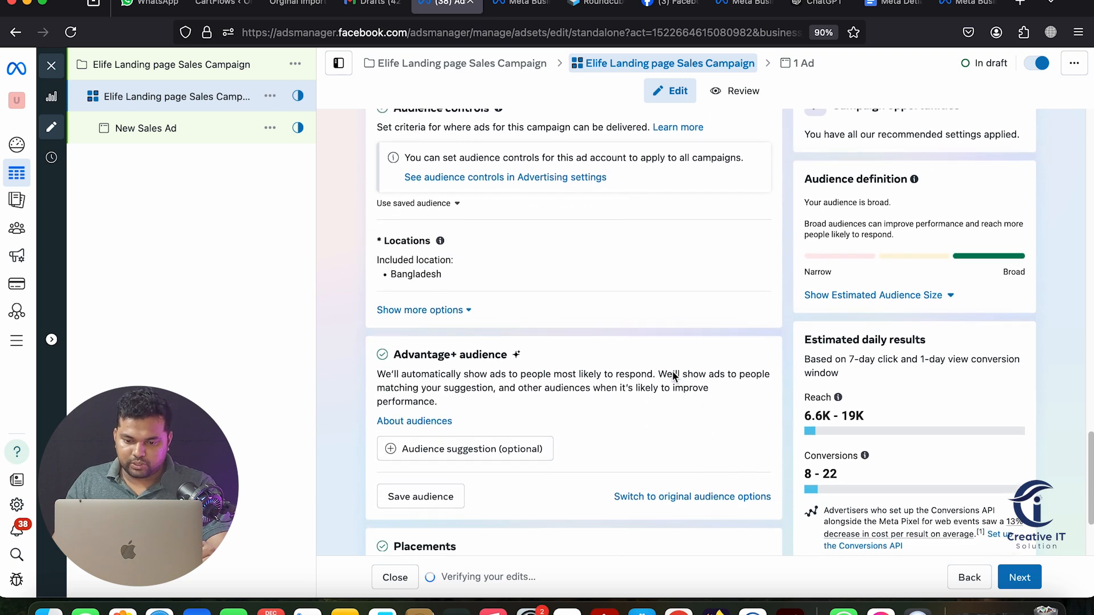
{"action": "left_click", "coordinate": [654, 437]}
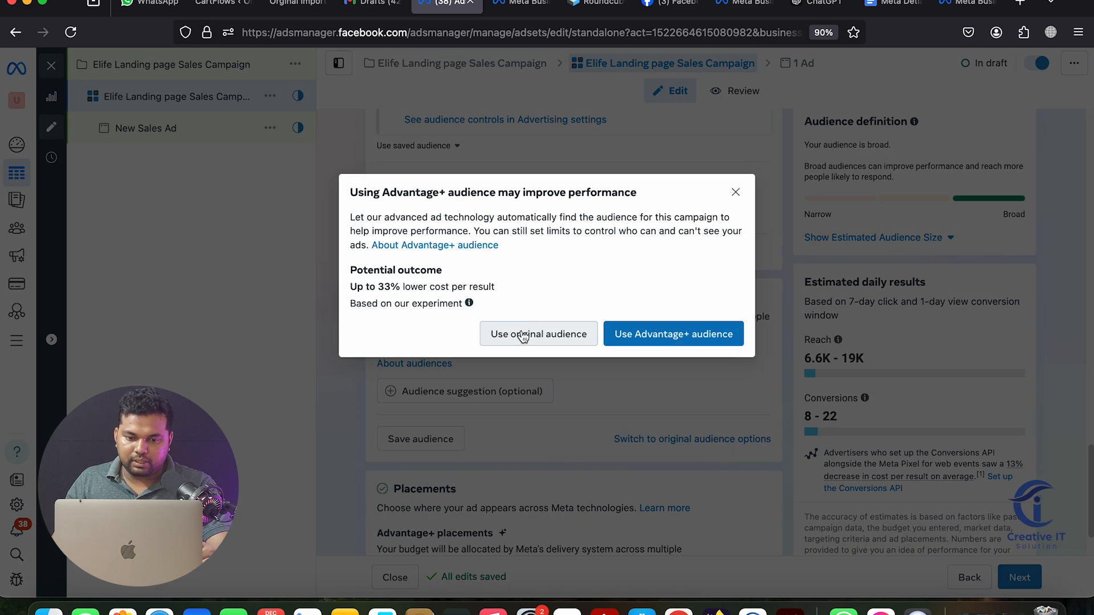
Use the original audience options and apply the saved audience 'Elife 7 City 20-45 - copy'
{"action": "left_click", "coordinate": [523, 338]}
{"action": "scroll", "coordinate": [600, 299], "scroll_direction": "down", "scroll_amount": 2}
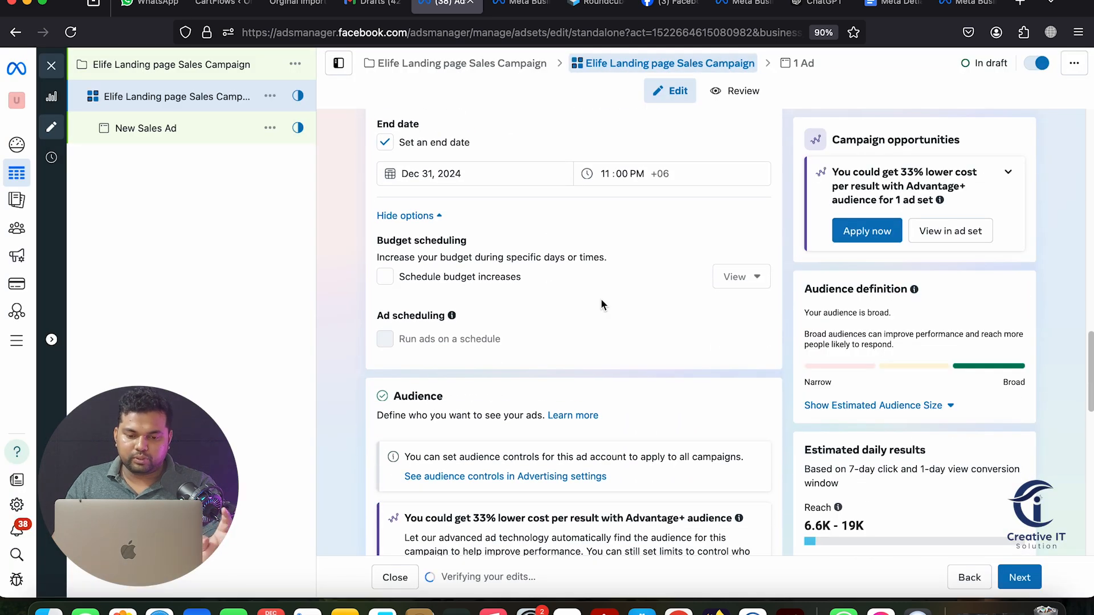
{"action": "scroll", "coordinate": [600, 299], "scroll_direction": "down", "scroll_amount": 3}
{"action": "scroll", "coordinate": [600, 298], "scroll_direction": "down", "scroll_amount": 6}
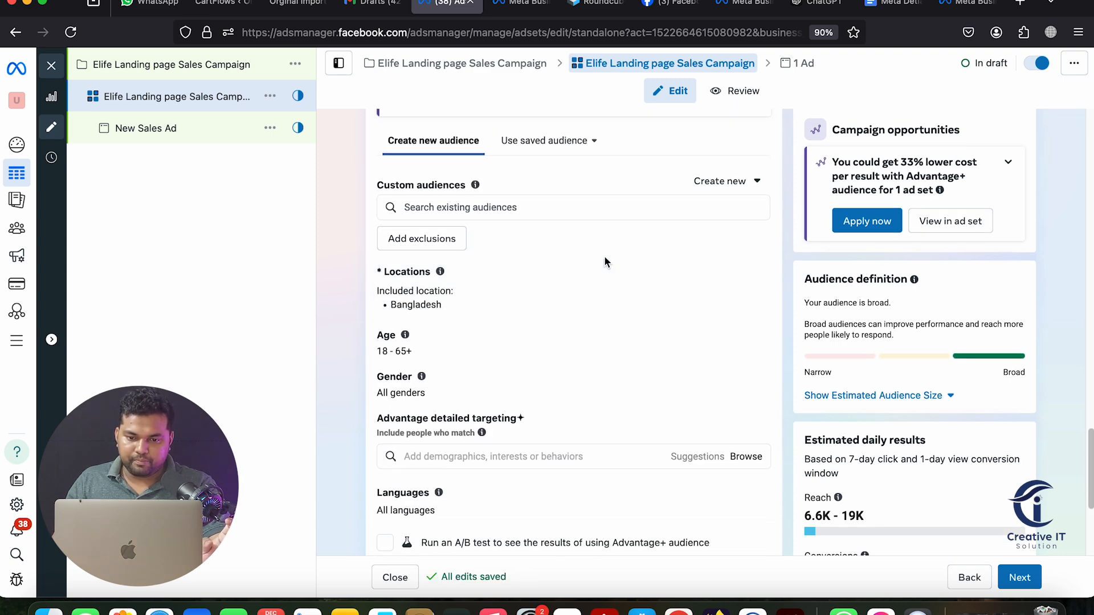
{"action": "left_click", "coordinate": [544, 161]}
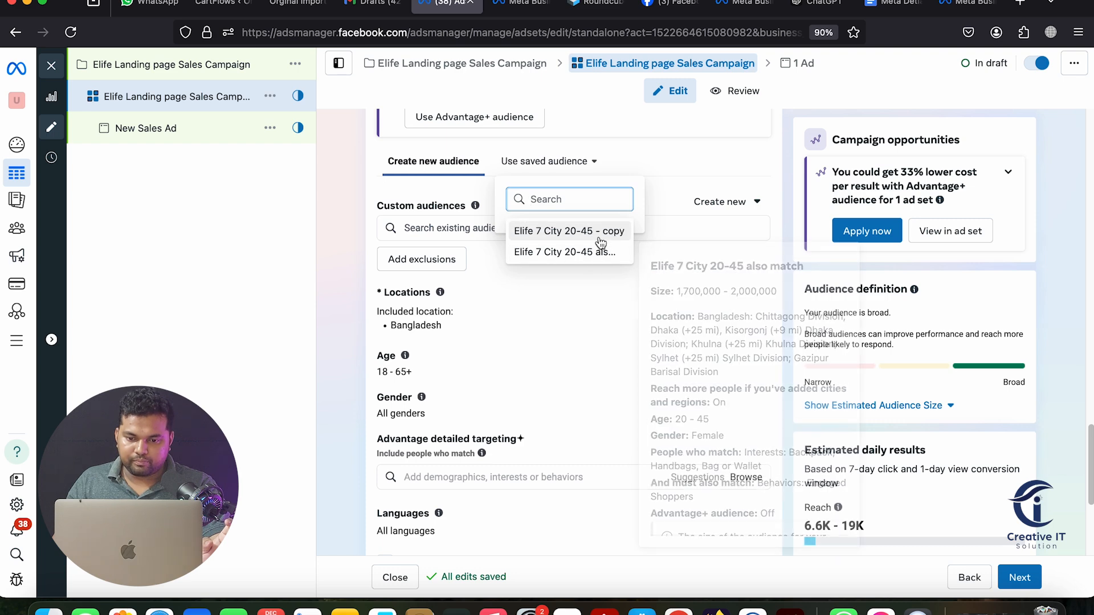
{"action": "mouse_move", "coordinate": [591, 259]}
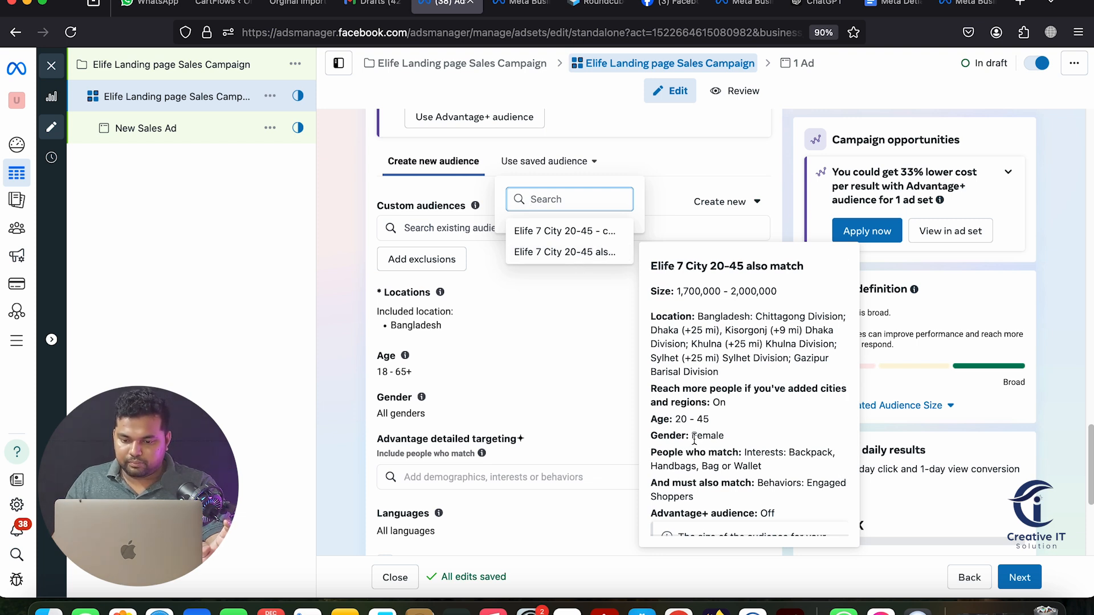
{"action": "scroll", "coordinate": [694, 439], "scroll_direction": "down", "scroll_amount": 1}
{"action": "scroll", "coordinate": [694, 438], "scroll_direction": "down", "scroll_amount": 2}
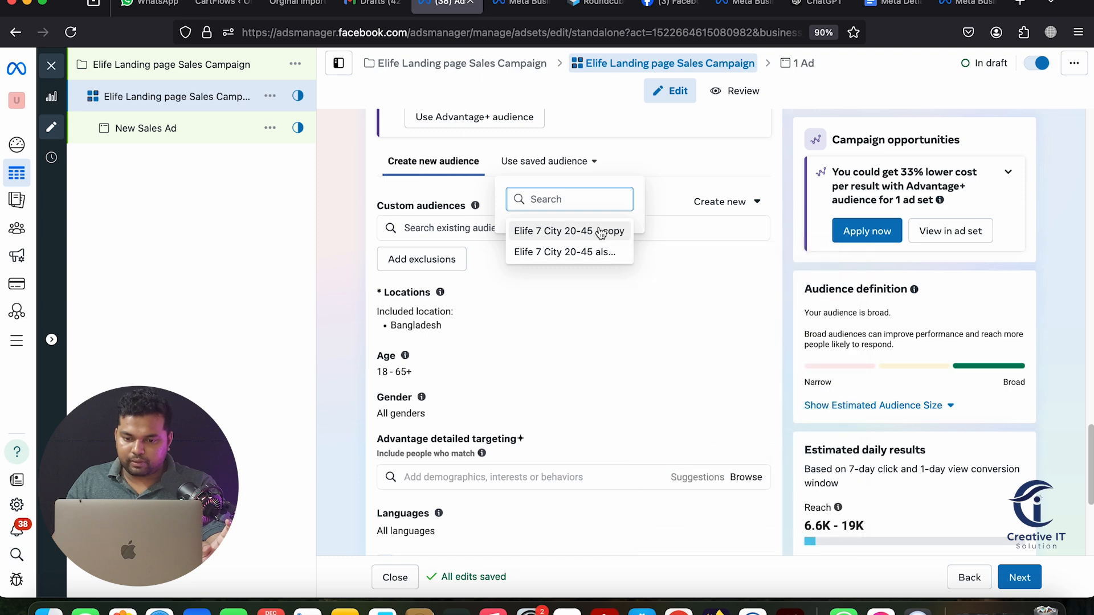
{"action": "left_click", "coordinate": [574, 239]}
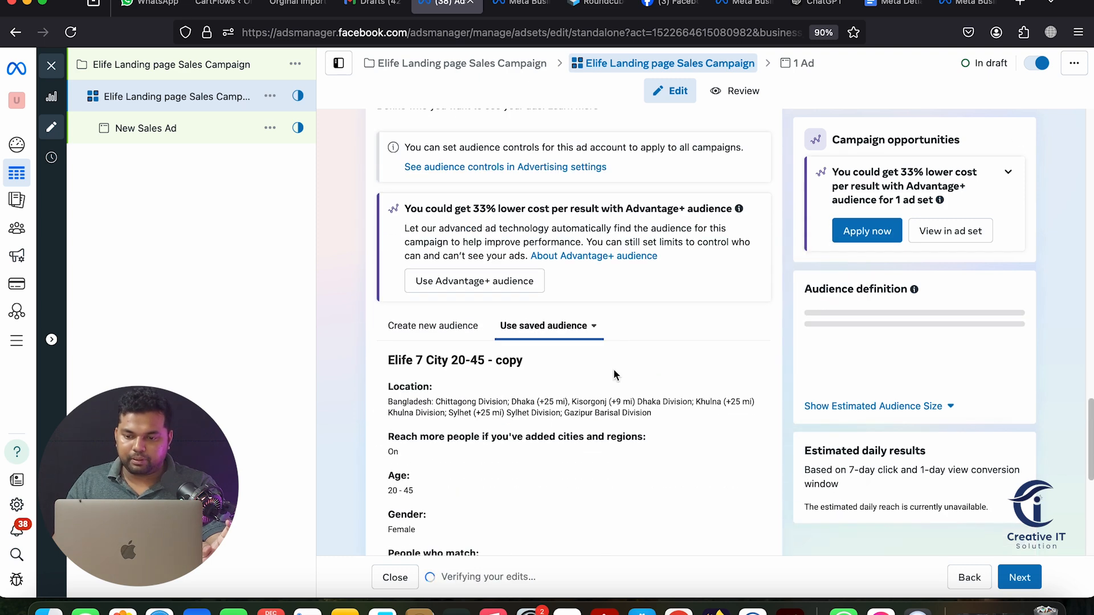
Review the ad set settings and continue to the New Sales Ad editor
{"action": "scroll", "coordinate": [712, 377], "scroll_direction": "down", "scroll_amount": 5}
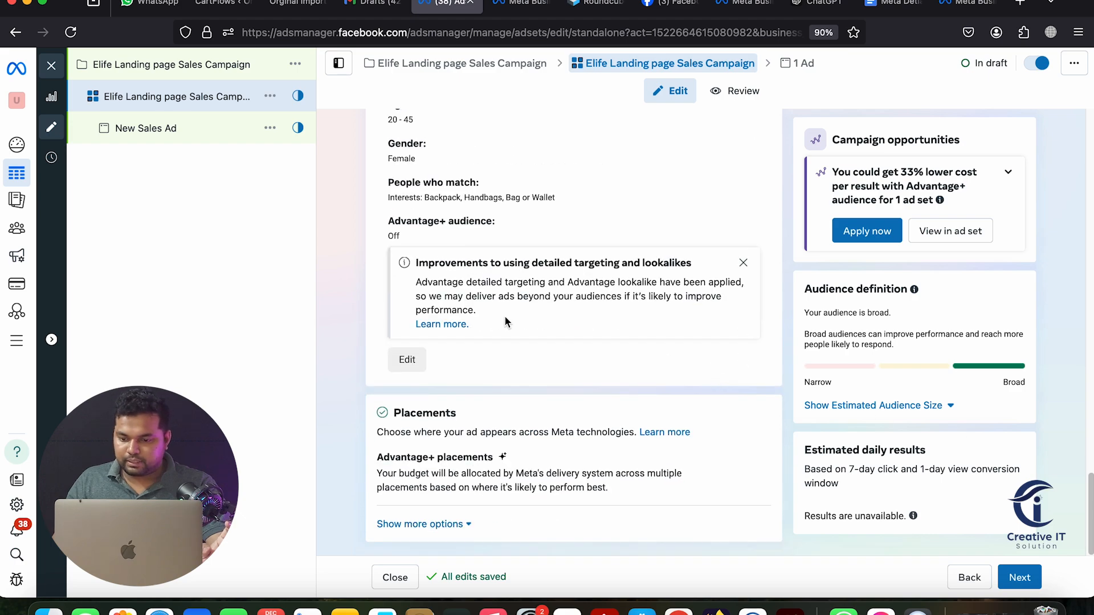
{"action": "scroll", "coordinate": [567, 378], "scroll_direction": "up", "scroll_amount": 15}
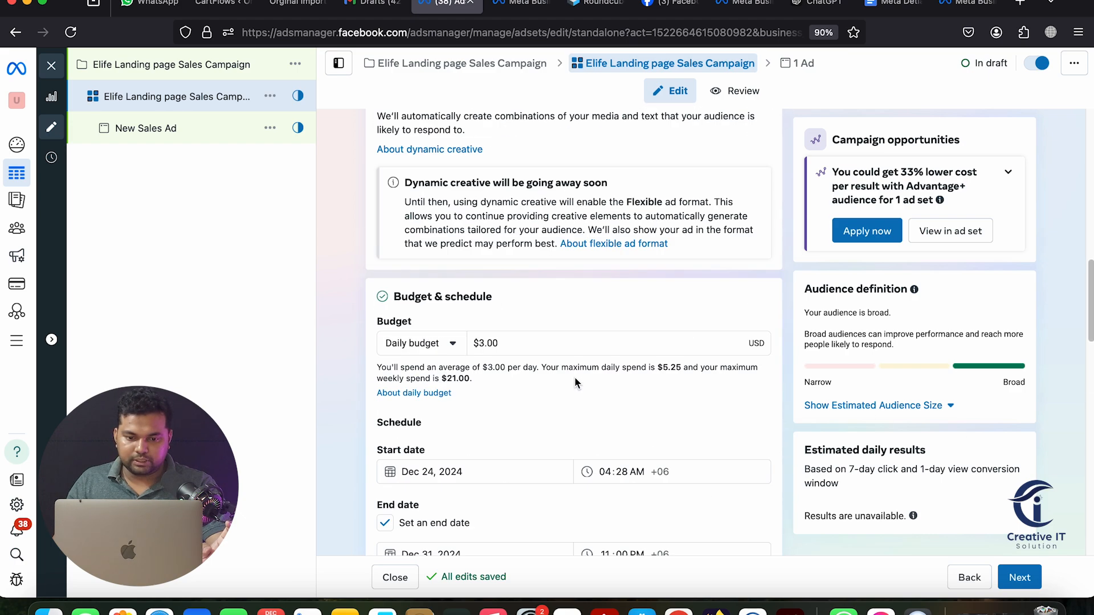
{"action": "scroll", "coordinate": [574, 377], "scroll_direction": "up", "scroll_amount": 10}
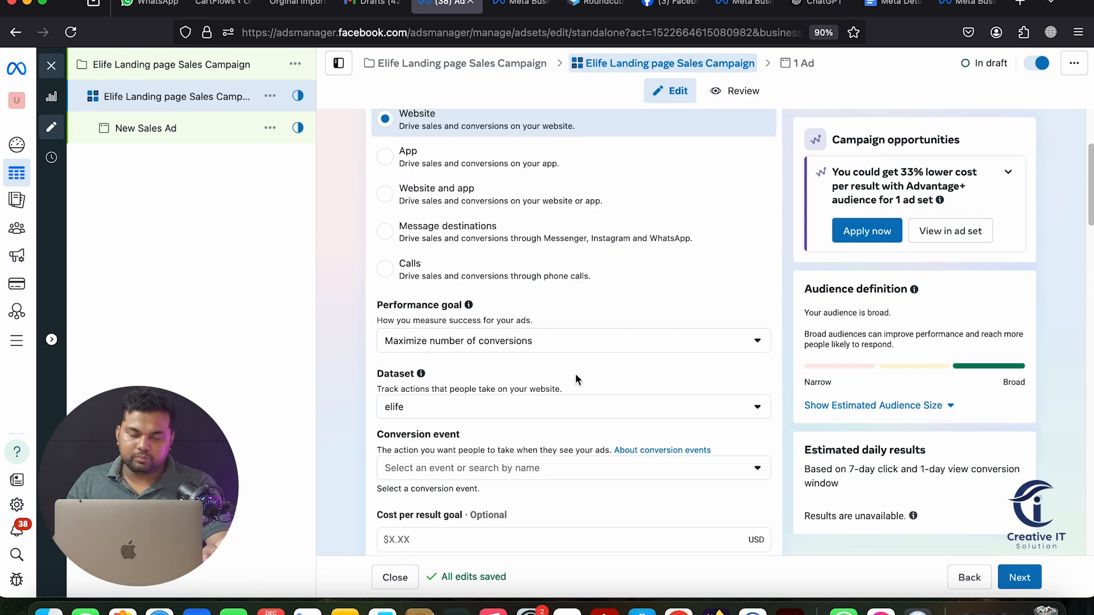
{"action": "scroll", "coordinate": [575, 379], "scroll_direction": "up", "scroll_amount": 3}
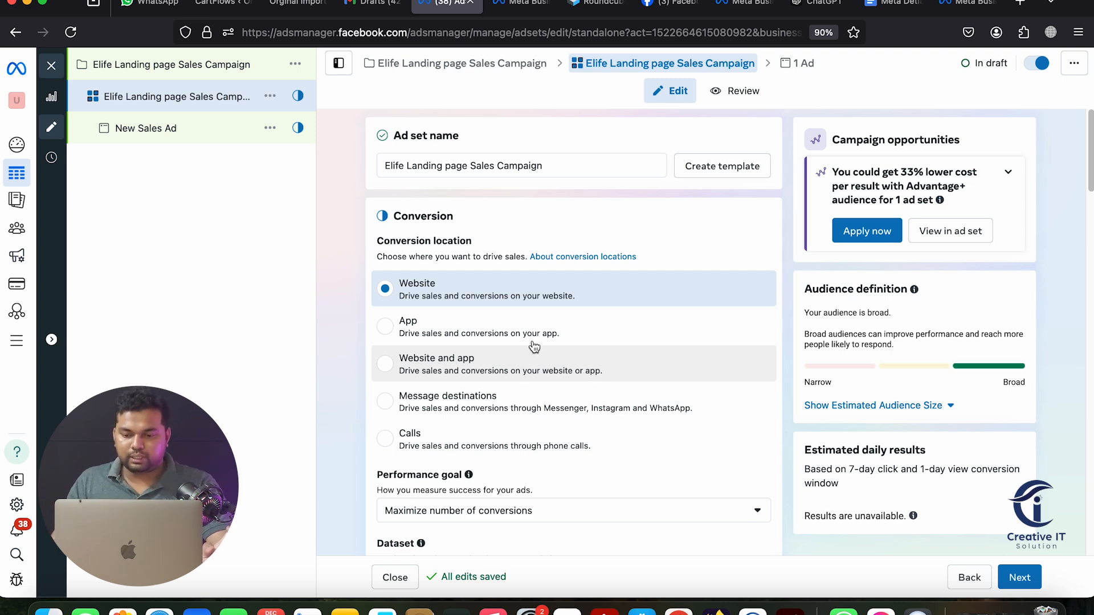
{"action": "scroll", "coordinate": [546, 353], "scroll_direction": "down", "scroll_amount": 10}
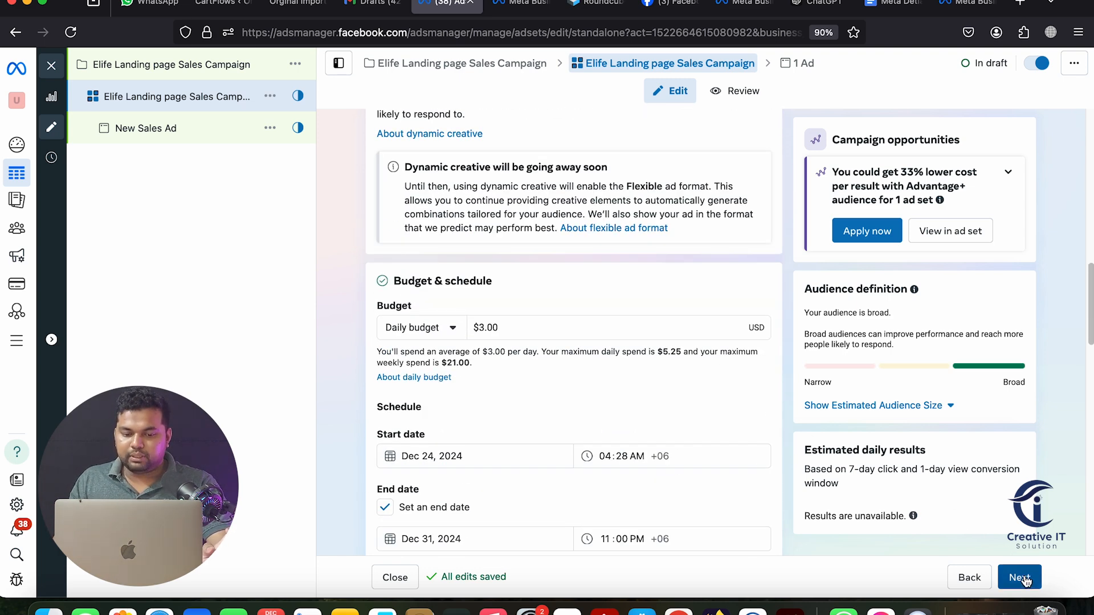
{"action": "left_click", "coordinate": [1020, 578]}
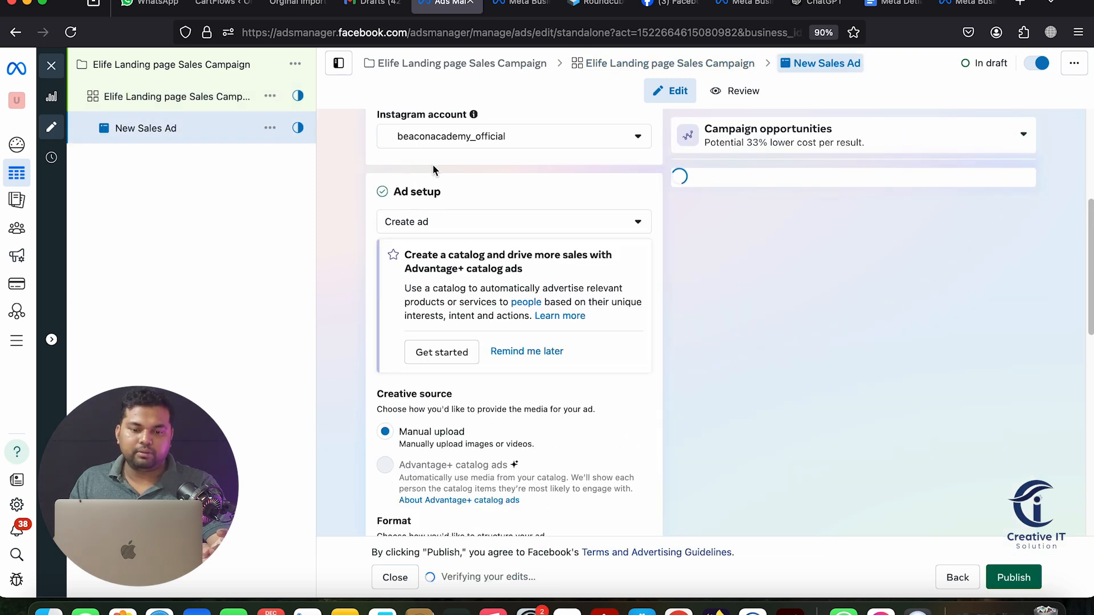
{"action": "left_click", "coordinate": [420, 142]}
Replace the ad name with the pasted 'Elife Landing page Sales Campaign' name
{"action": "scroll", "coordinate": [336, 195], "scroll_direction": "up", "scroll_amount": 5}
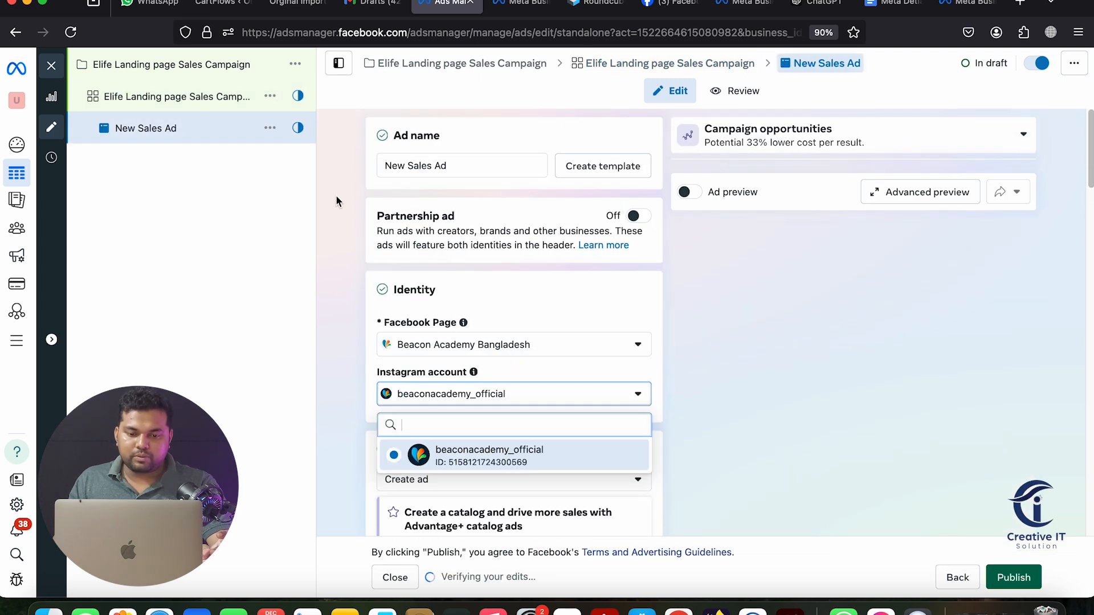
{"action": "triple_click", "coordinate": [414, 164]}
{"action": "right_click", "coordinate": [414, 164]}
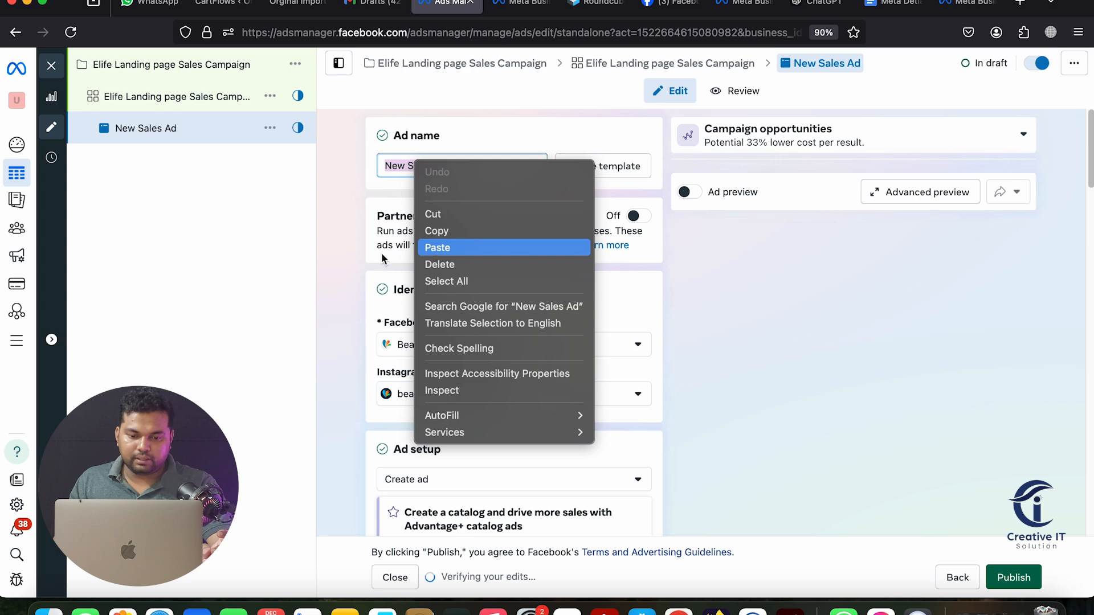
{"action": "left_click", "coordinate": [439, 246]}
Search the Facebook Page list and choose the E-life page for the ad
{"action": "scroll", "coordinate": [500, 271], "scroll_direction": "down", "scroll_amount": 2}
{"action": "left_click", "coordinate": [507, 228]}
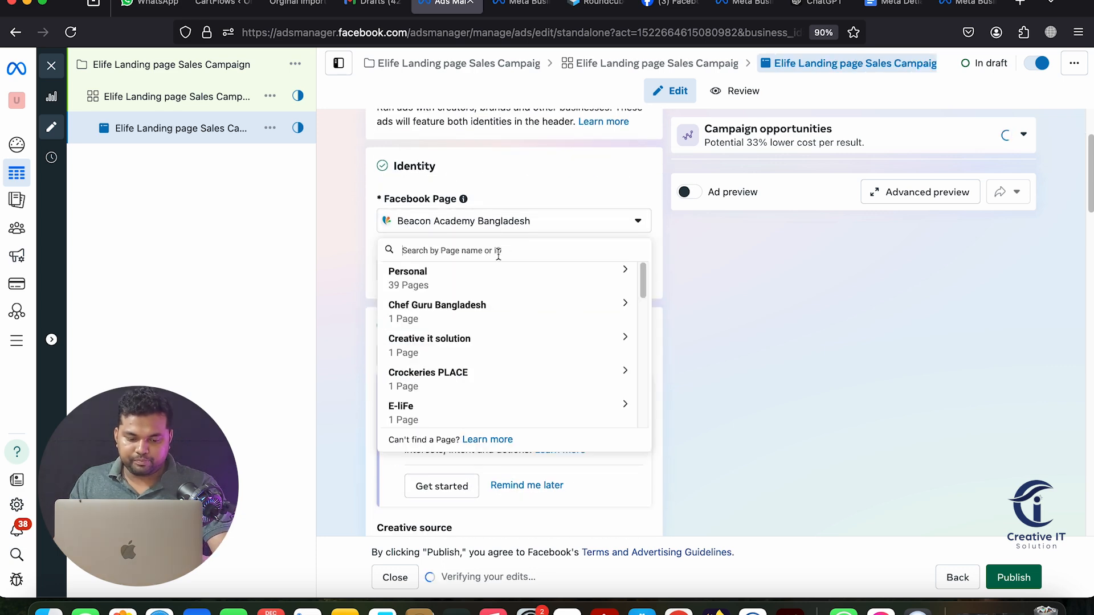
{"action": "type", "text": "el"}
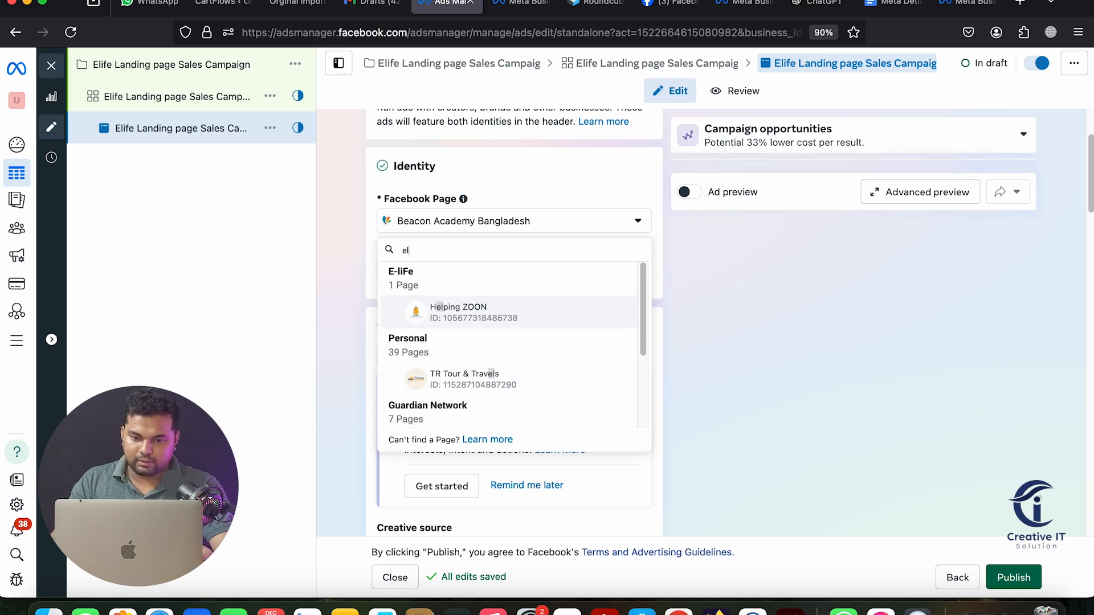
{"action": "key", "text": "BackSpace"}
{"action": "left_click", "coordinate": [444, 379]}
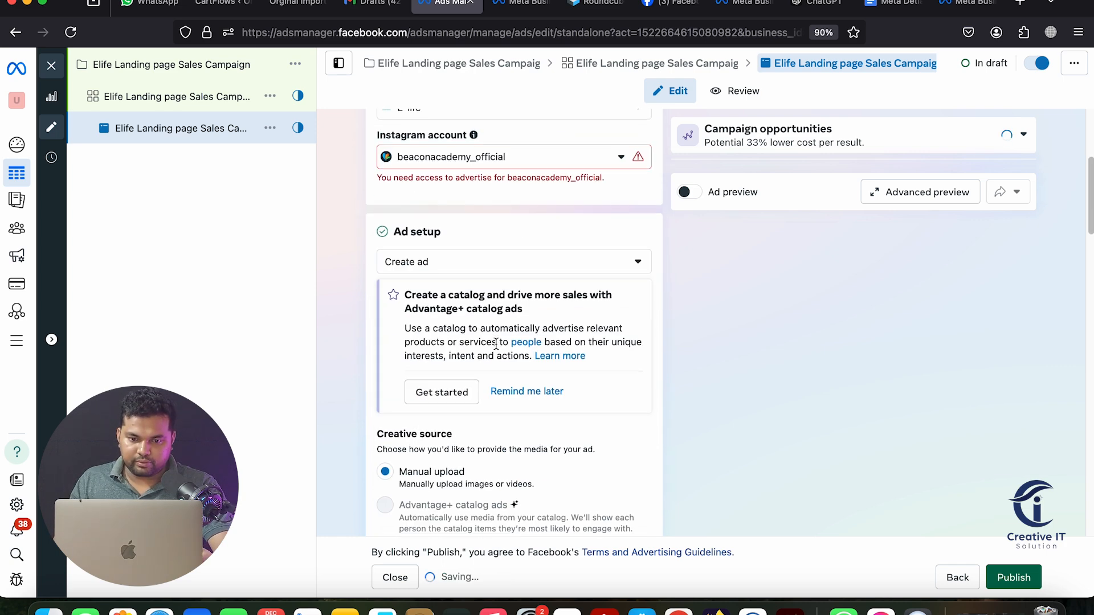
{"action": "scroll", "coordinate": [694, 373], "scroll_direction": "up", "scroll_amount": 2}
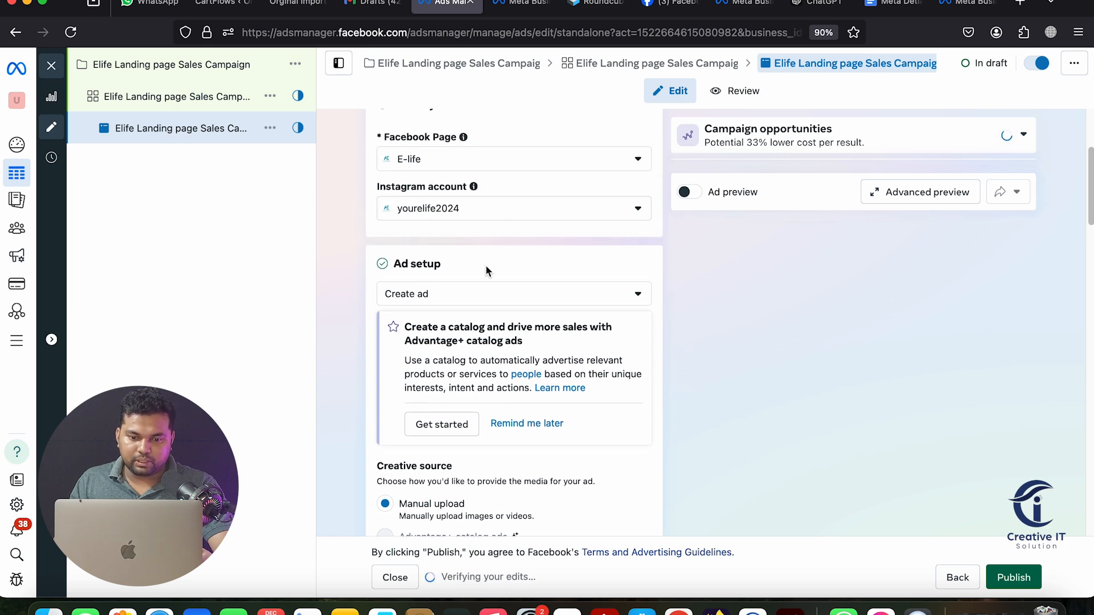
{"action": "scroll", "coordinate": [497, 272], "scroll_direction": "down", "scroll_amount": 3}
{"action": "scroll", "coordinate": [490, 268], "scroll_direction": "up", "scroll_amount": 2}
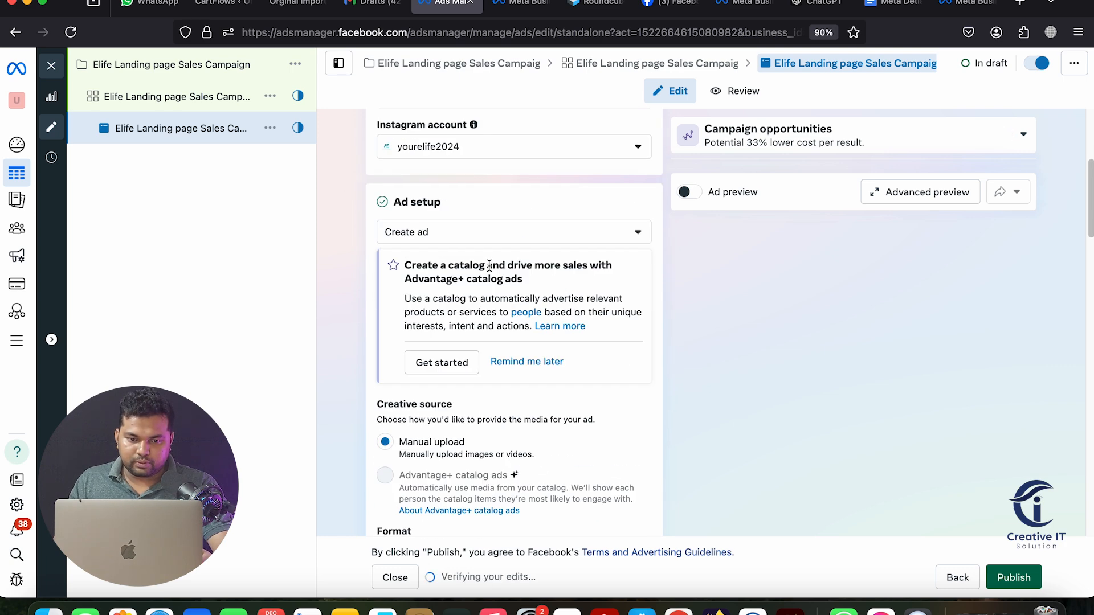
{"action": "scroll", "coordinate": [471, 266], "scroll_direction": "down", "scroll_amount": 3}
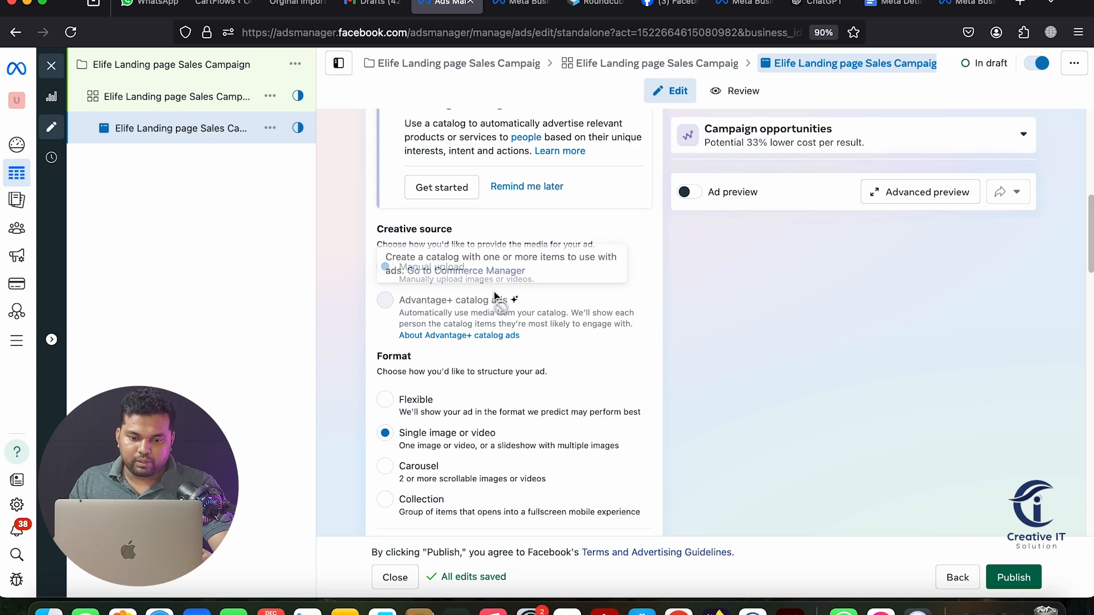
{"action": "scroll", "coordinate": [405, 284], "scroll_direction": "down", "scroll_amount": 2}
Use the Flexible format and add the E-life Page's Imported Premium Quality Canvas Tote Bag video
{"action": "left_click", "coordinate": [392, 290]}
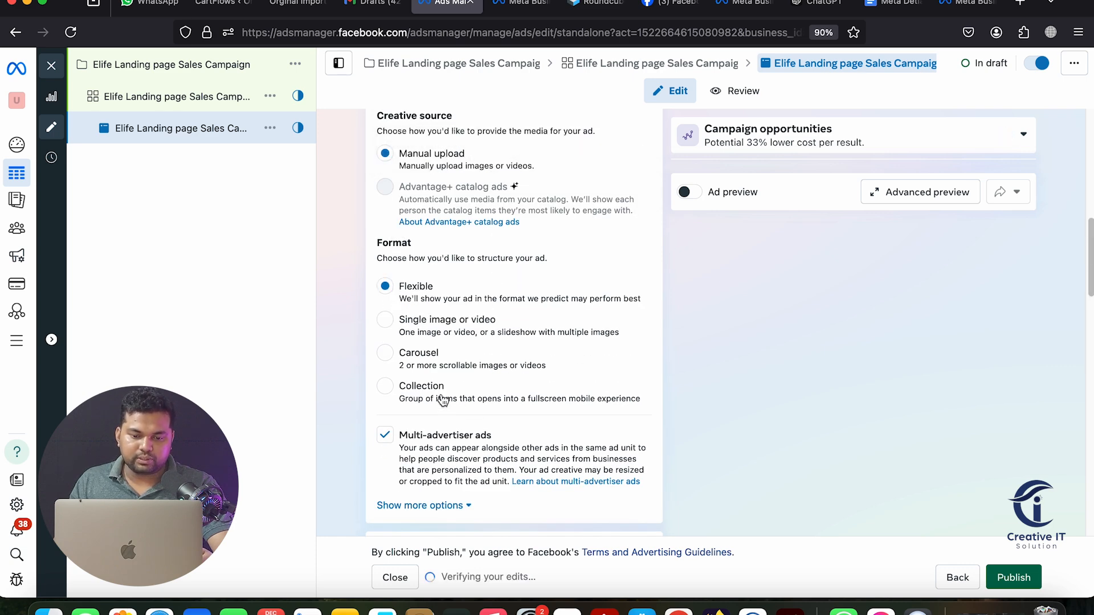
{"action": "scroll", "coordinate": [433, 353], "scroll_direction": "down", "scroll_amount": 4}
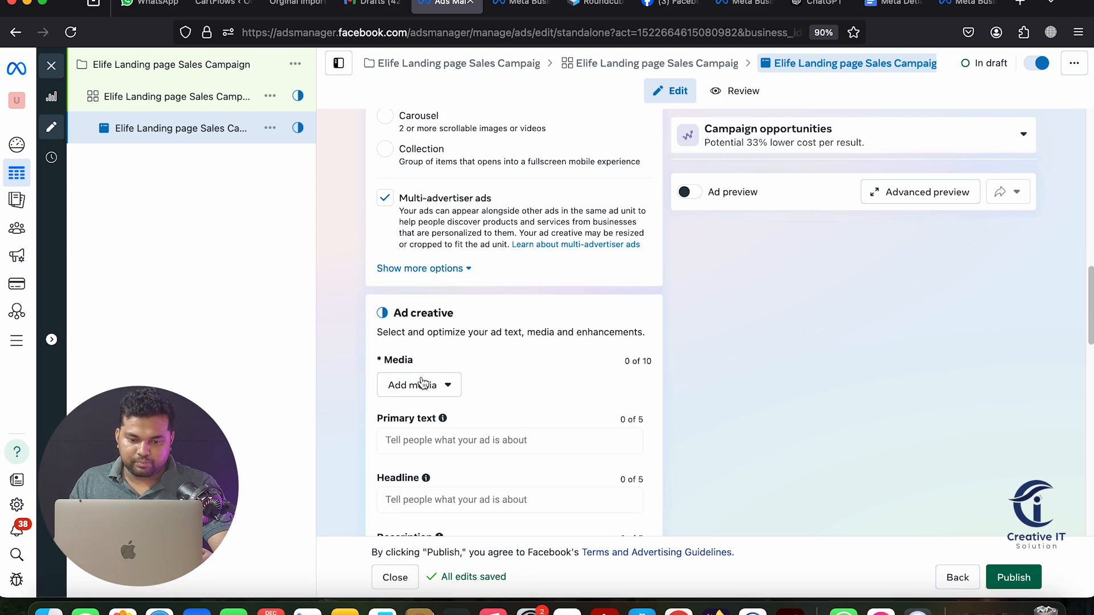
{"action": "left_click", "coordinate": [423, 379]}
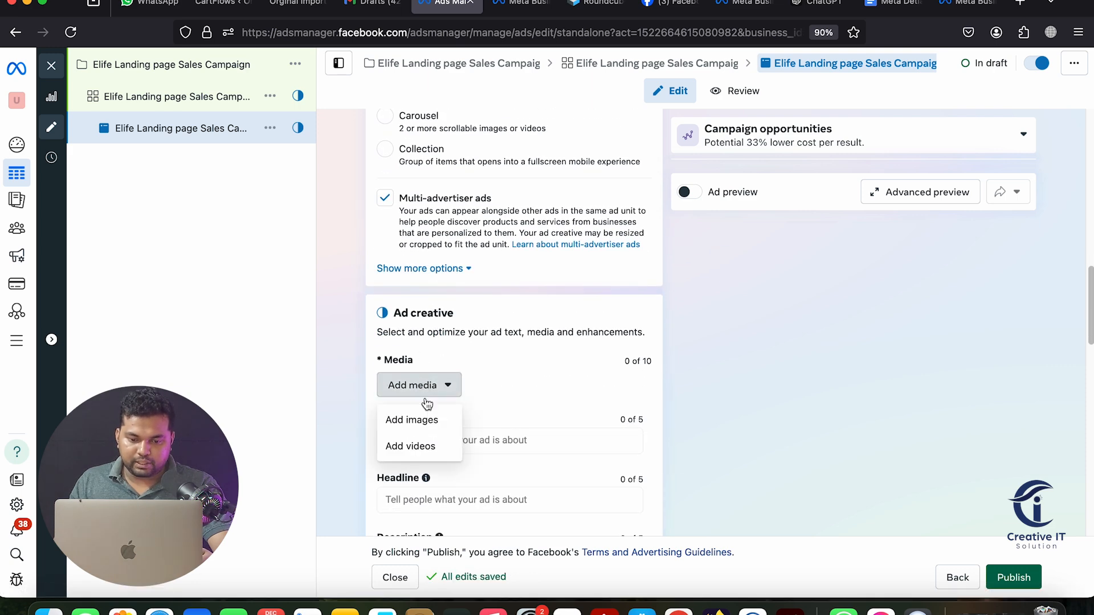
{"action": "left_click", "coordinate": [423, 450]}
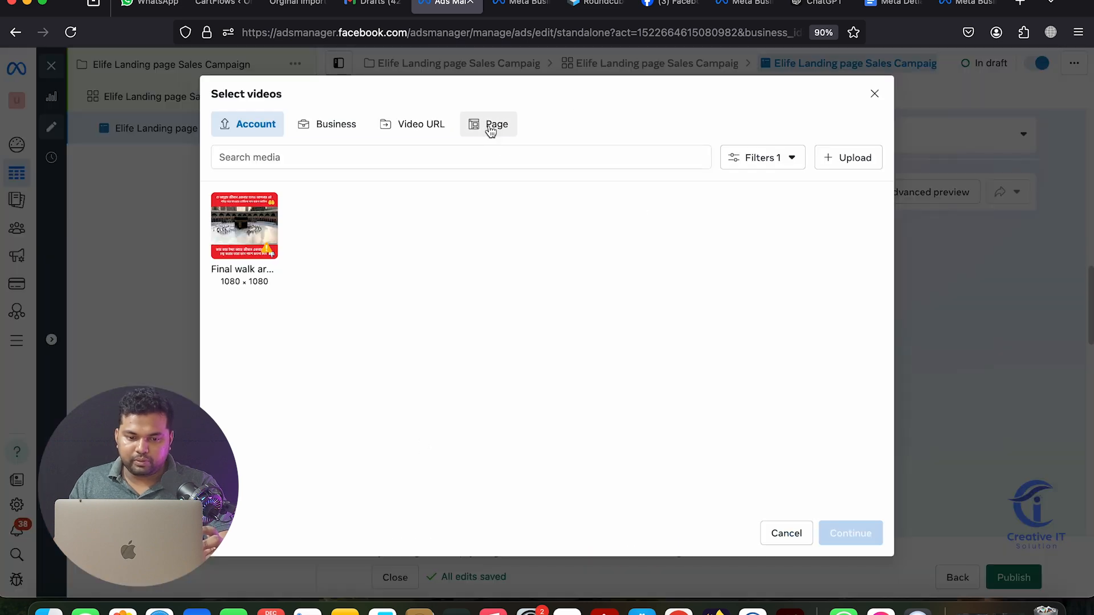
{"action": "left_click", "coordinate": [489, 127]}
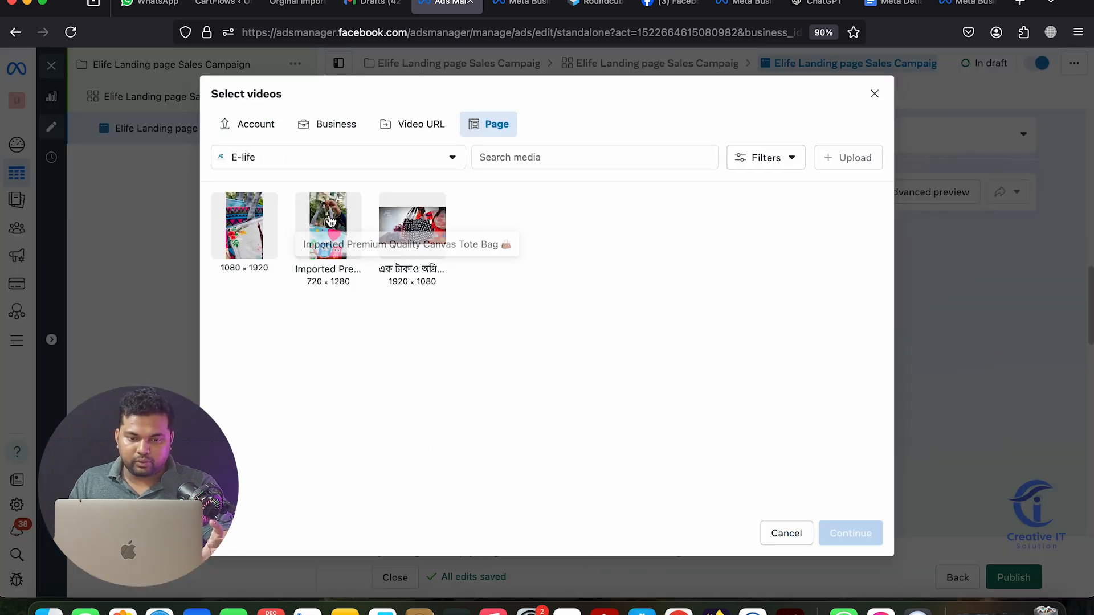
{"action": "left_click", "coordinate": [328, 228]}
{"action": "left_click", "coordinate": [849, 536]}
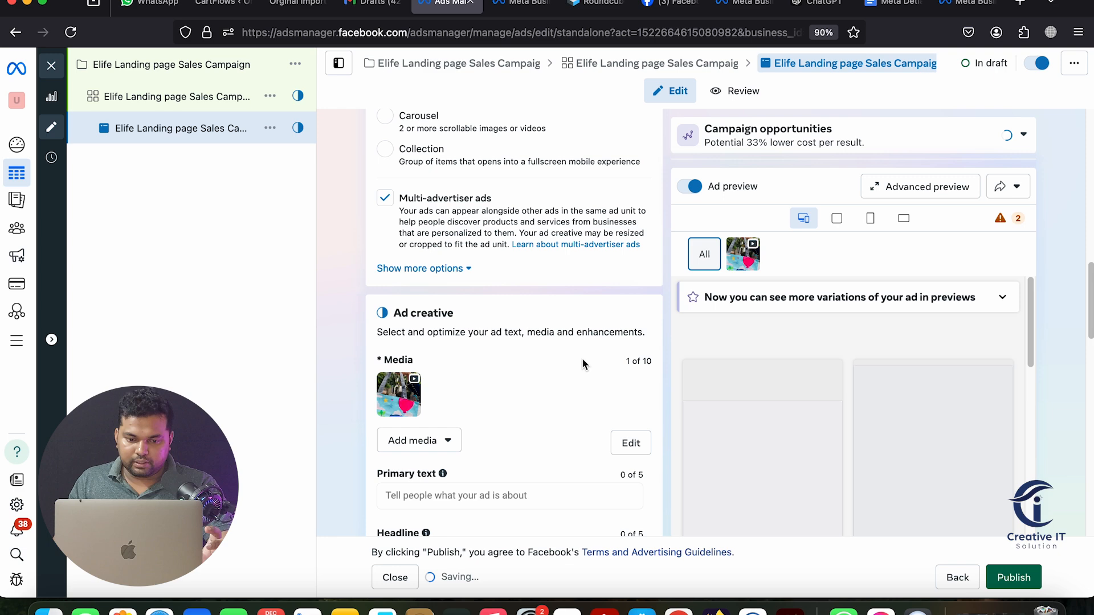
{"action": "scroll", "coordinate": [572, 349], "scroll_direction": "down", "scroll_amount": 3}
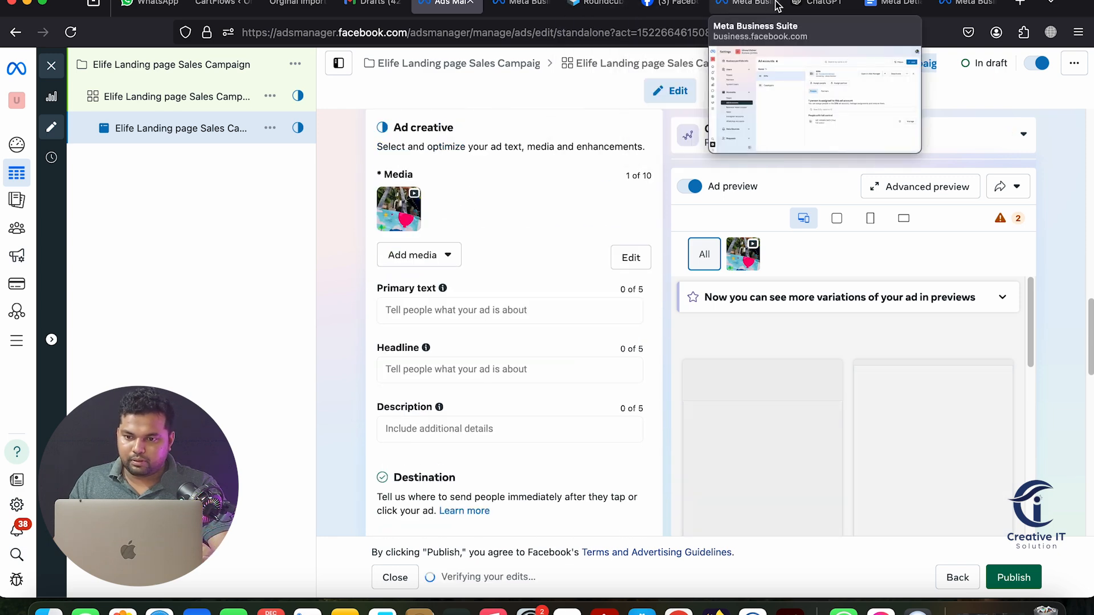
{"action": "left_click", "coordinate": [811, 5]}
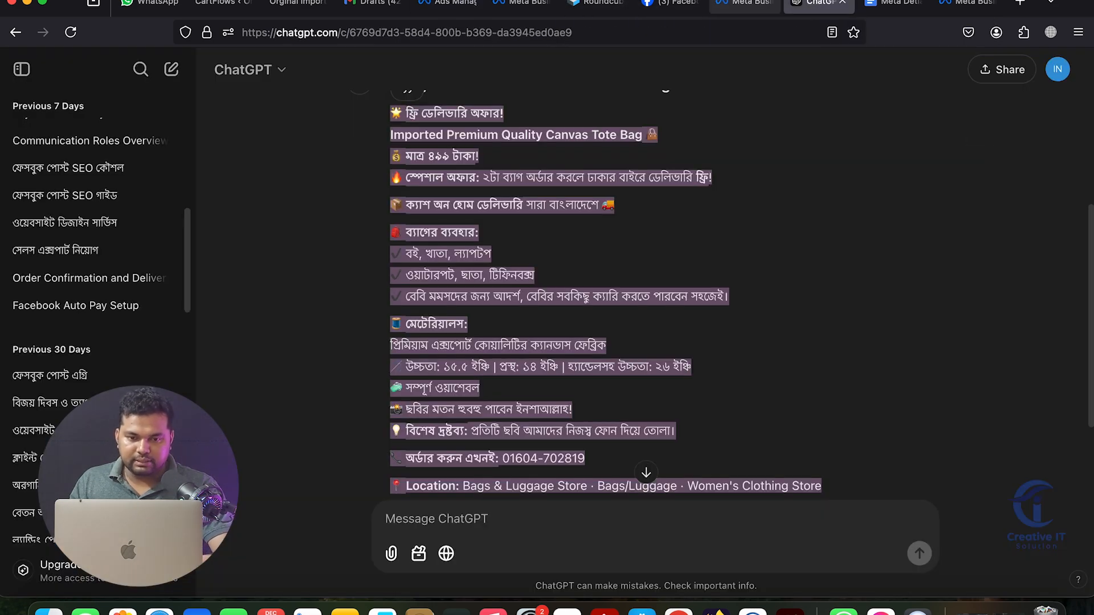
Paste the Bengali product description as the ad's primary text
{"action": "left_click", "coordinate": [439, 5]}
{"action": "left_click", "coordinate": [446, 314]}
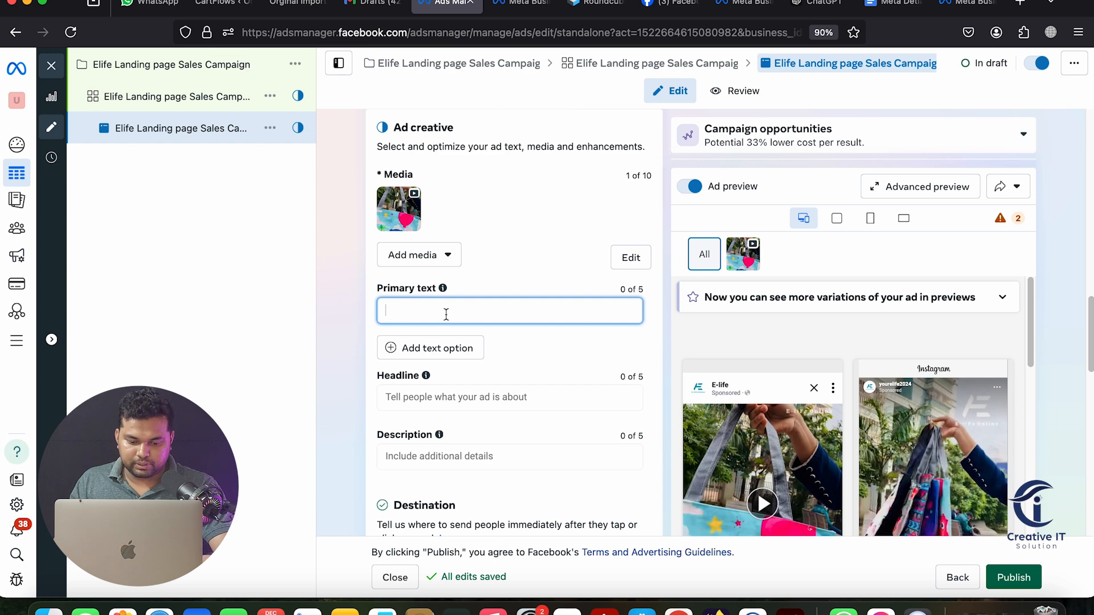
{"action": "key", "text": "super+v"}
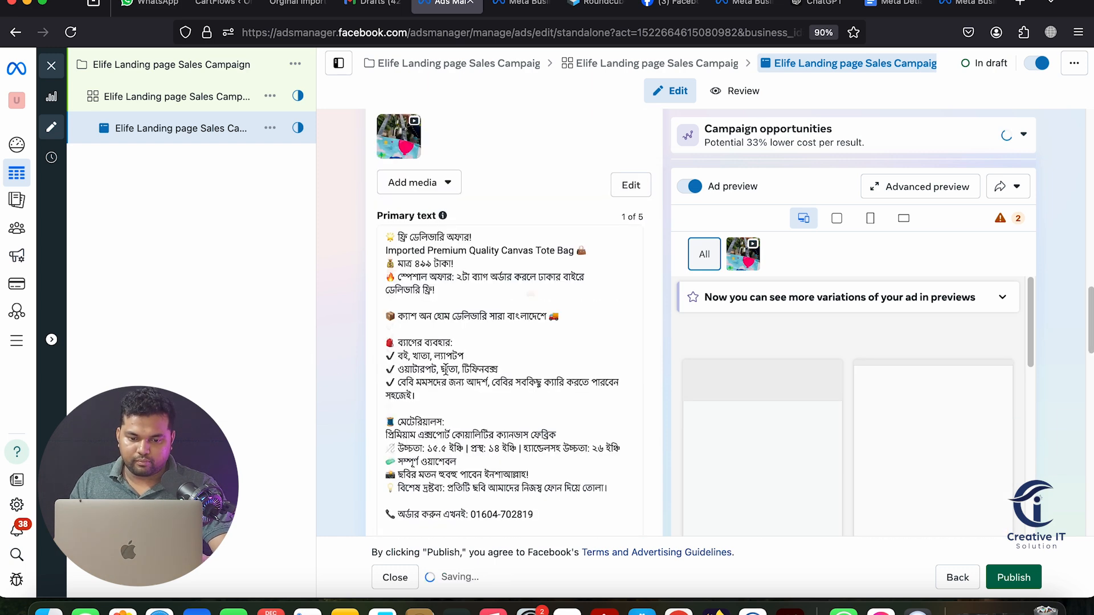
Copy the product name line and use it as the headline 'Imported Premium Quality Canvas Tote Bag'
{"action": "scroll", "coordinate": [449, 360], "scroll_direction": "down", "scroll_amount": 2}
{"action": "left_click", "coordinate": [441, 378]}
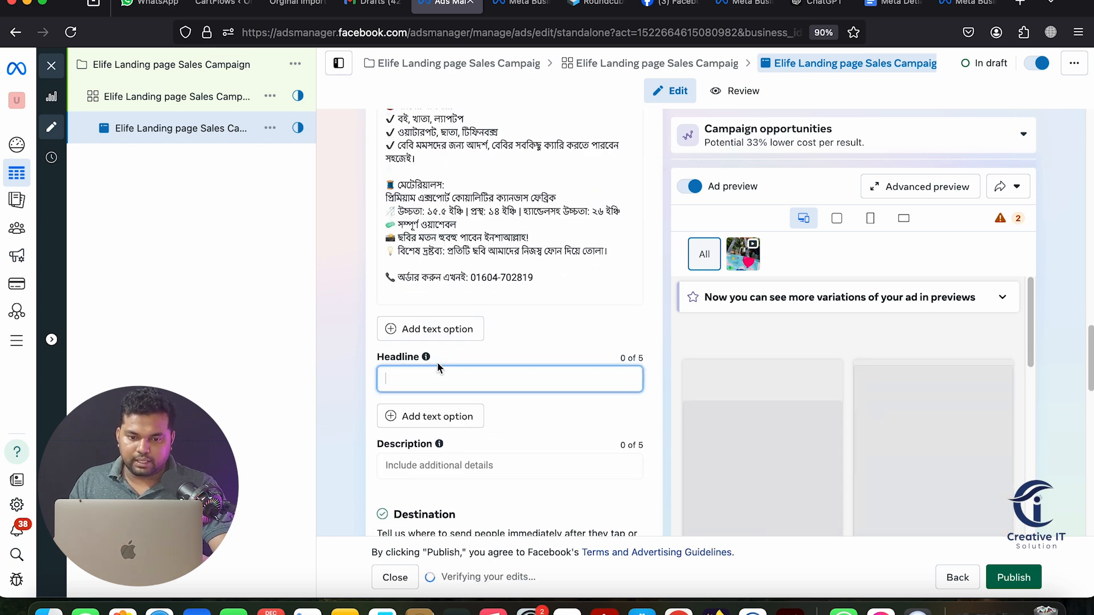
{"action": "scroll", "coordinate": [455, 319], "scroll_direction": "up", "scroll_amount": 3}
{"action": "scroll", "coordinate": [458, 310], "scroll_direction": "up", "scroll_amount": 3}
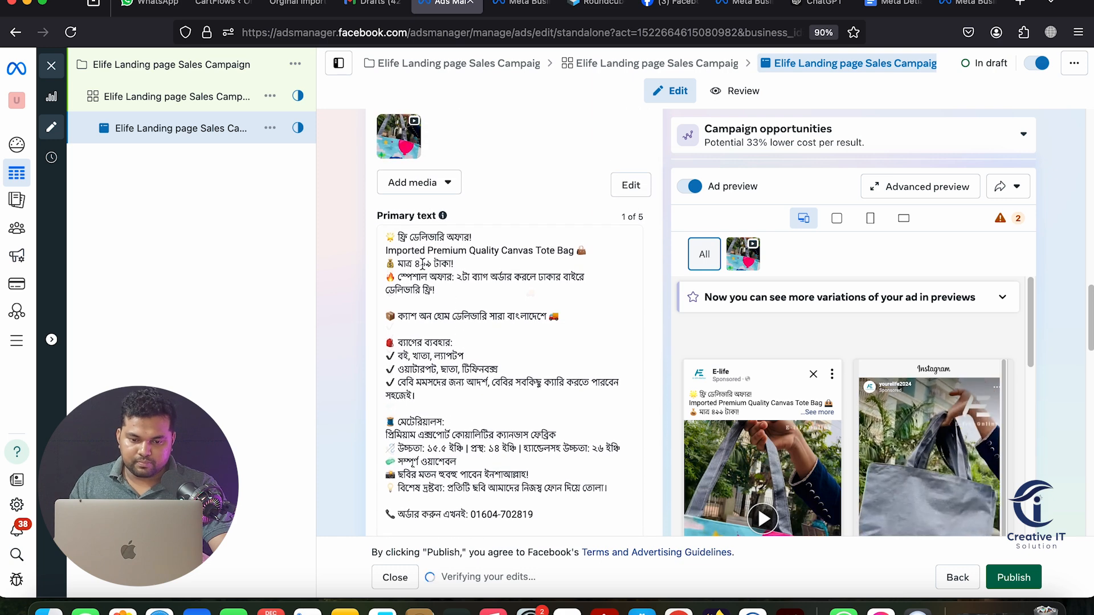
{"action": "left_click_drag", "start_coordinate": [387, 252], "coordinate": [586, 251]}
{"action": "key", "text": "super+c"}
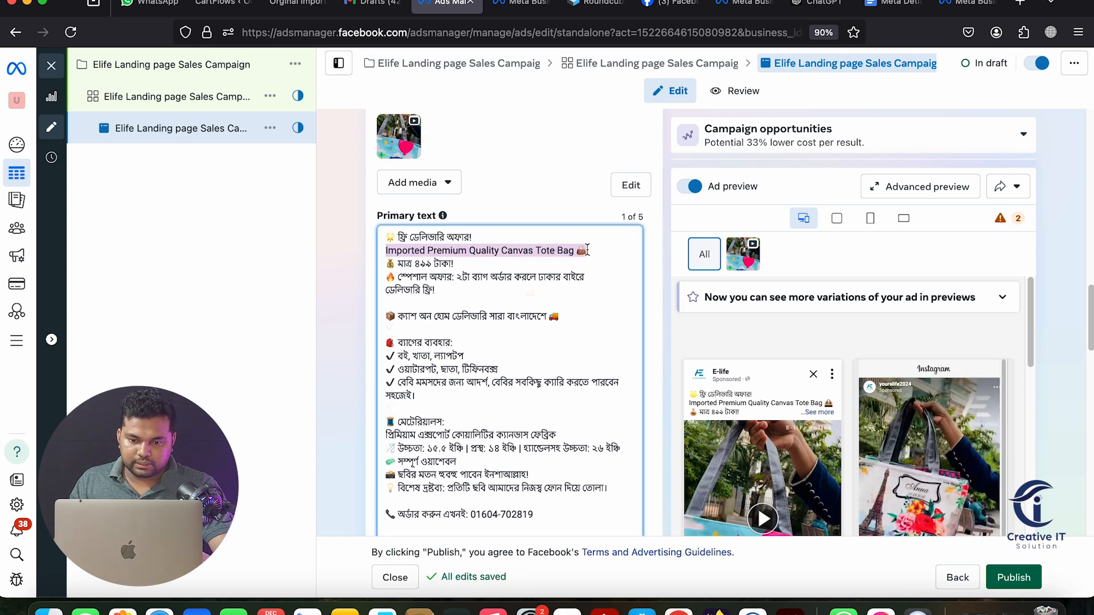
{"action": "scroll", "coordinate": [587, 251], "scroll_direction": "down", "scroll_amount": 5}
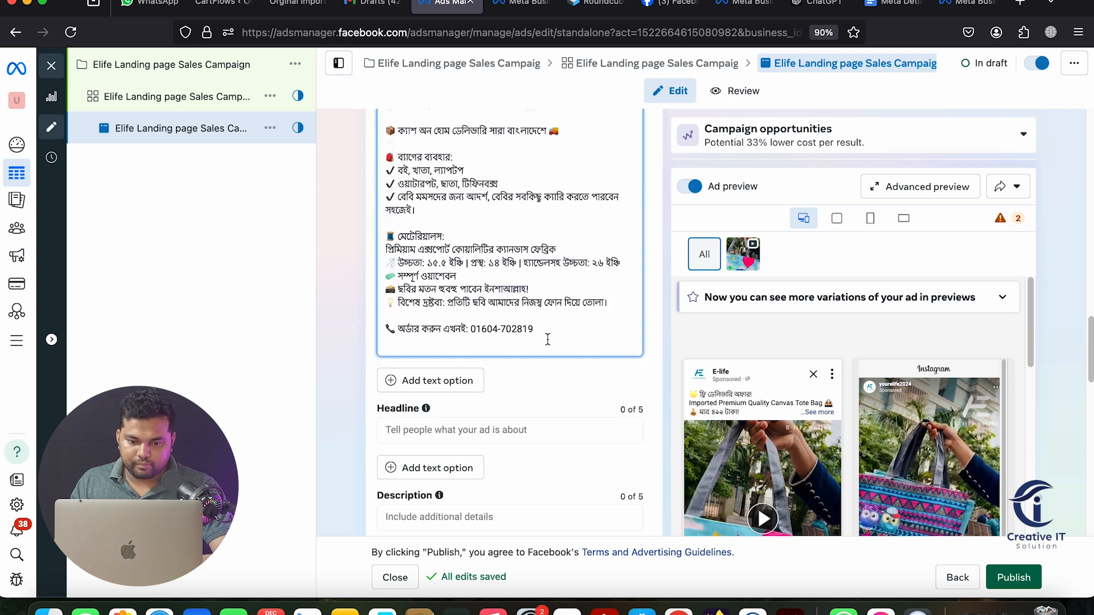
{"action": "left_click", "coordinate": [421, 308]}
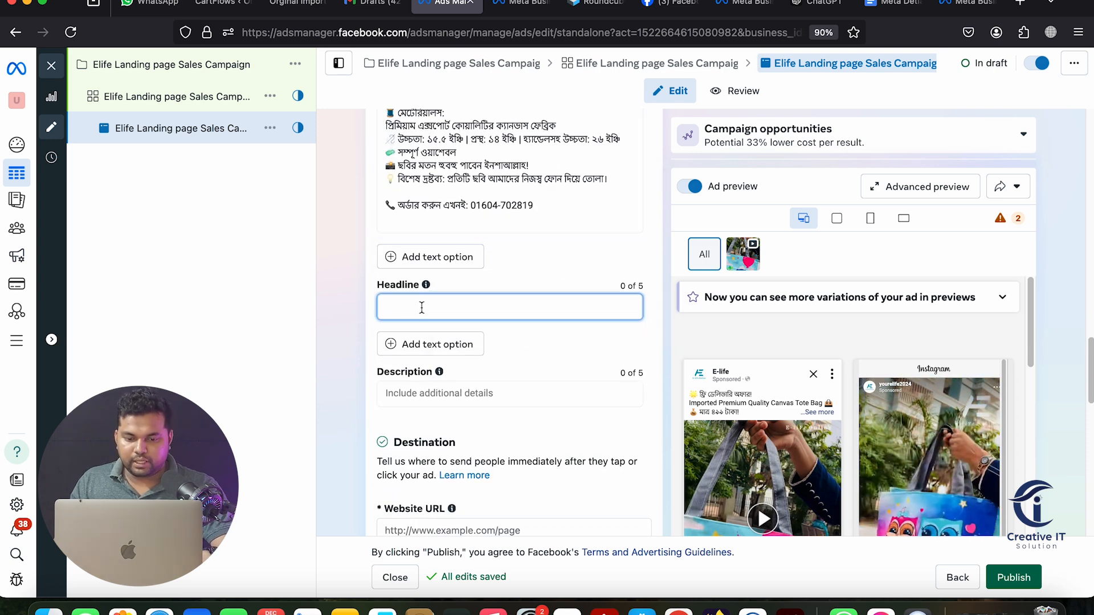
{"action": "key", "text": "super+v"}
{"action": "left_click", "coordinate": [332, 308]}
Review the fabric line in the primary text and move into the Description field
{"action": "scroll", "coordinate": [468, 330], "scroll_direction": "up", "scroll_amount": 2}
{"action": "scroll", "coordinate": [468, 330], "scroll_direction": "up", "scroll_amount": 2}
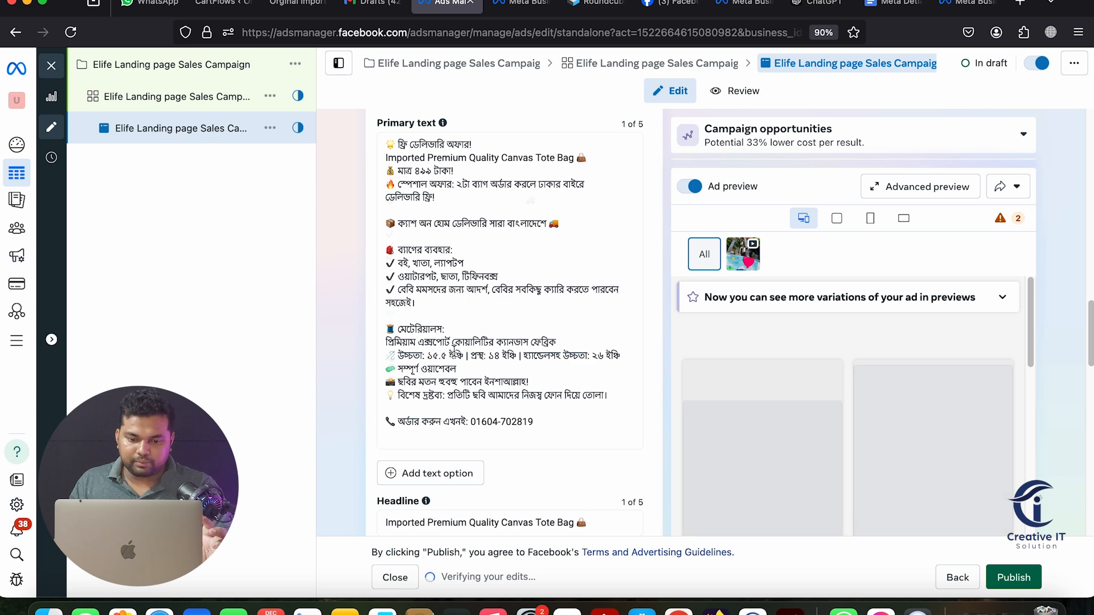
{"action": "triple_click", "coordinate": [453, 343]}
{"action": "key", "text": "super+c"}
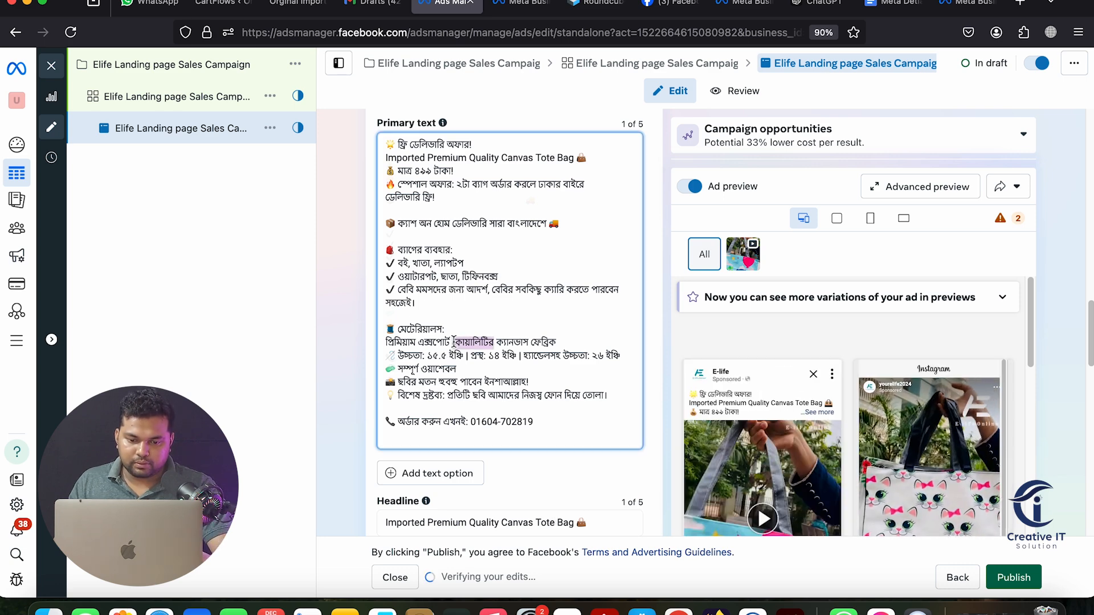
{"action": "right_click", "coordinate": [436, 296]}
{"action": "left_click", "coordinate": [420, 290]}
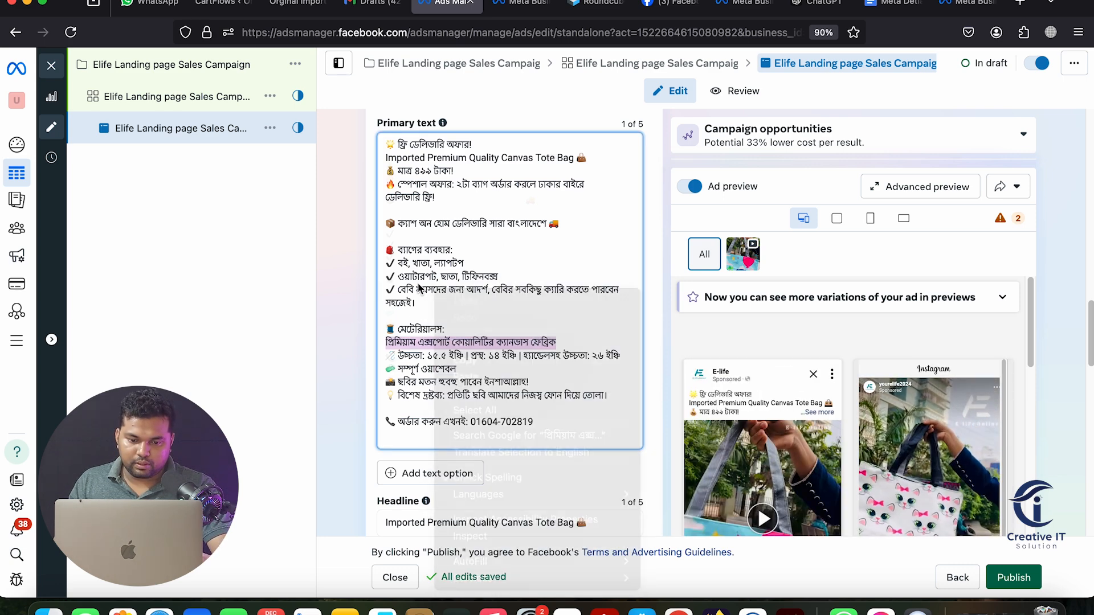
{"action": "scroll", "coordinate": [490, 335], "scroll_direction": "down", "scroll_amount": 2}
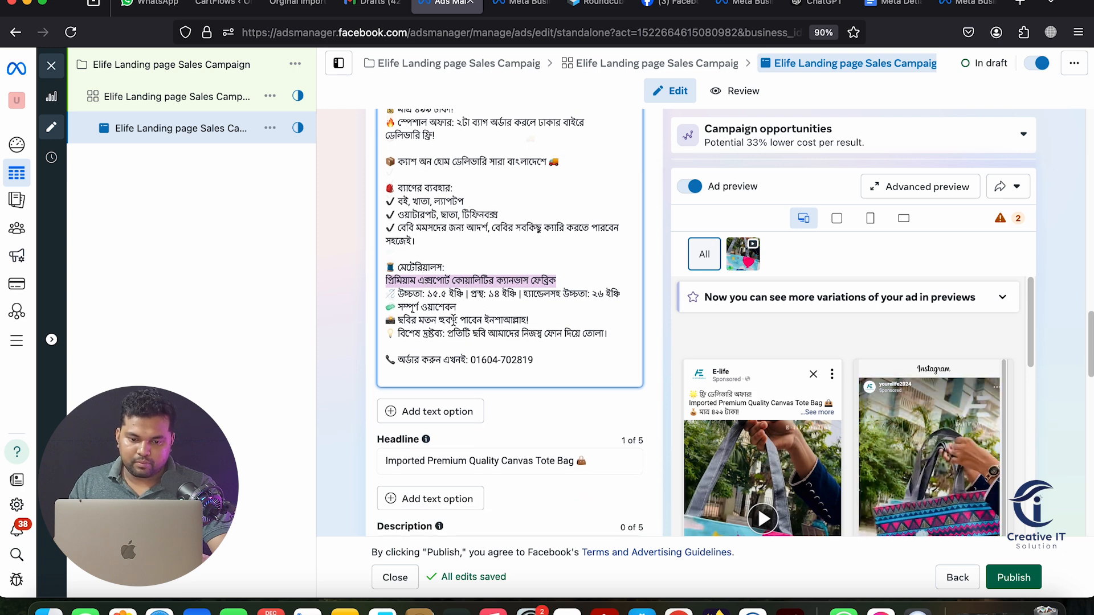
{"action": "scroll", "coordinate": [452, 312], "scroll_direction": "up", "scroll_amount": 4}
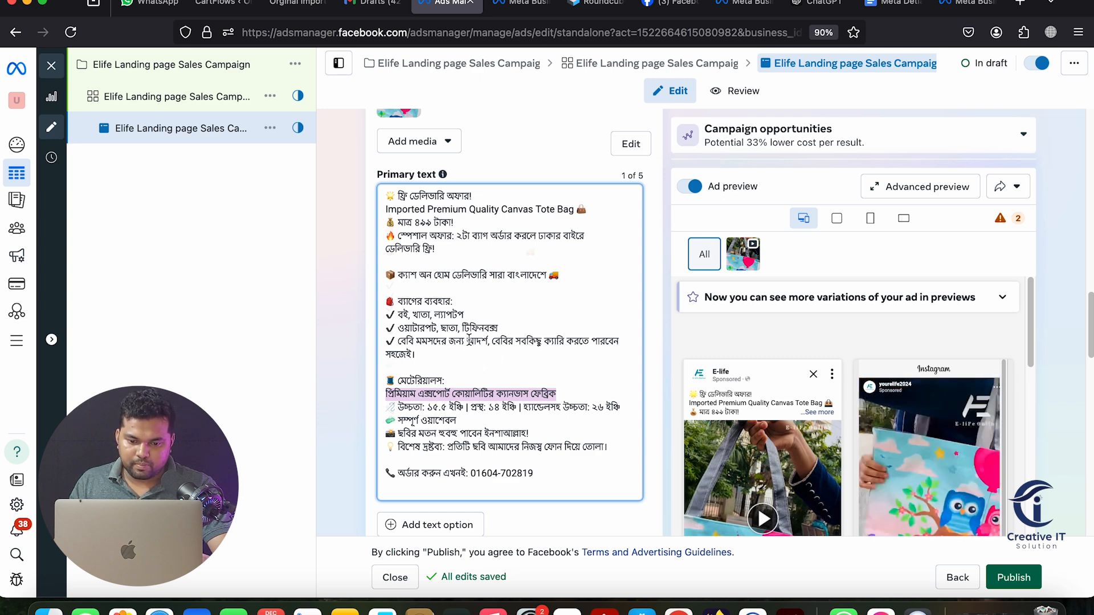
{"action": "scroll", "coordinate": [469, 338], "scroll_direction": "down", "scroll_amount": 2}
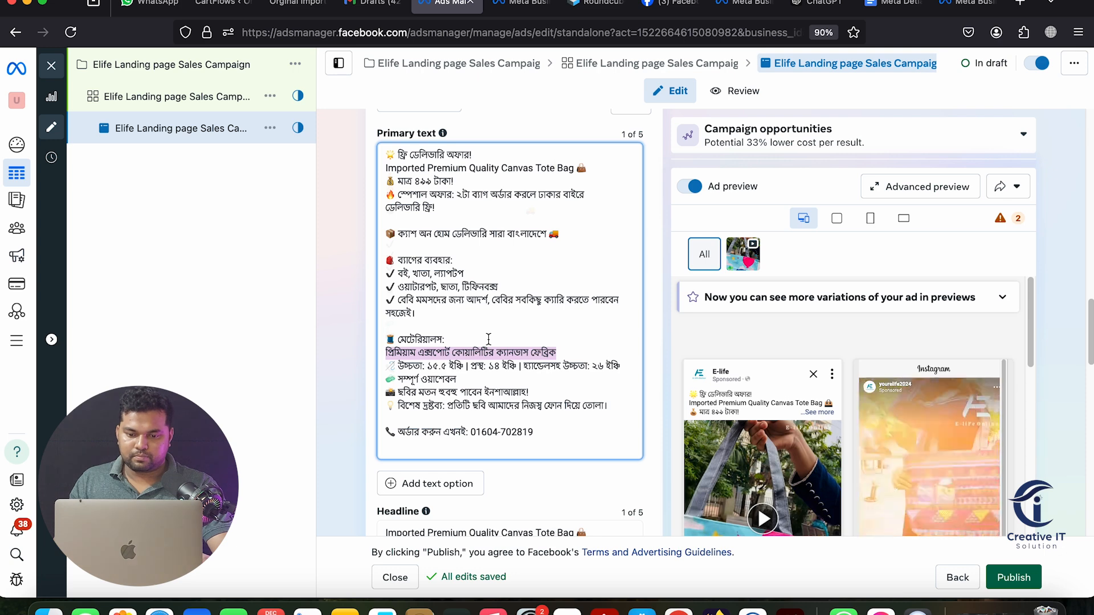
{"action": "scroll", "coordinate": [488, 338], "scroll_direction": "up", "scroll_amount": 3}
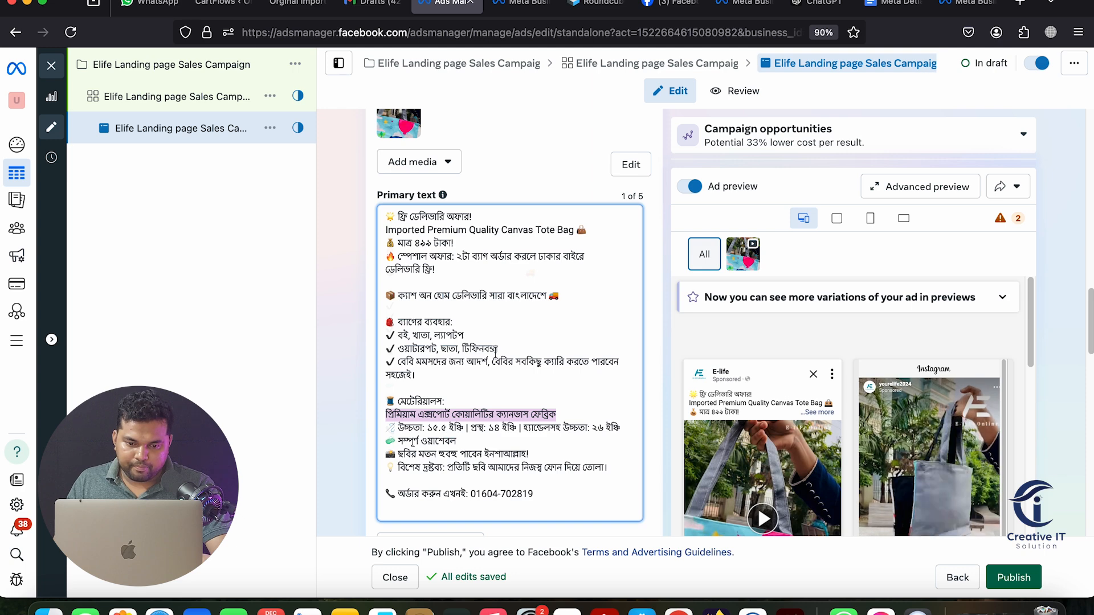
{"action": "scroll", "coordinate": [472, 367], "scroll_direction": "down", "scroll_amount": 1}
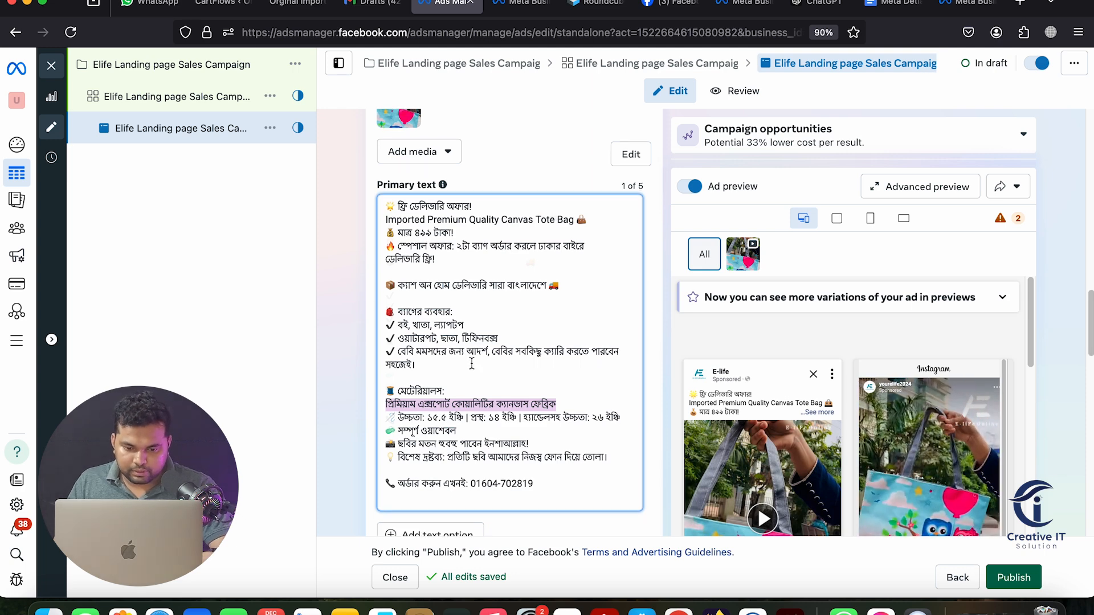
{"action": "scroll", "coordinate": [471, 363], "scroll_direction": "down", "scroll_amount": 5}
{"action": "scroll", "coordinate": [760, 403], "scroll_direction": "down", "scroll_amount": 2}
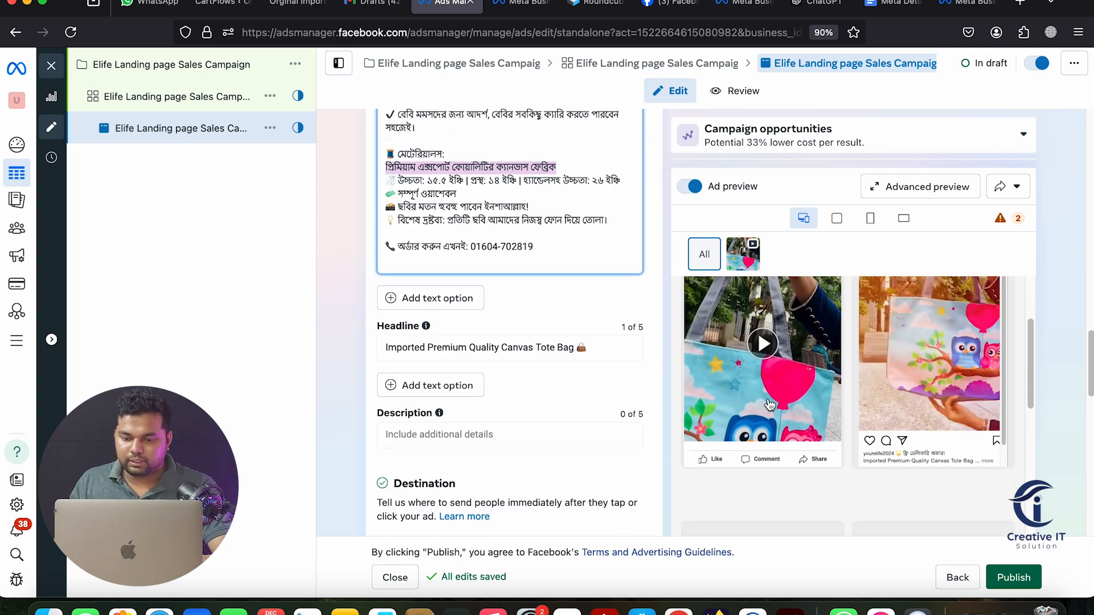
{"action": "scroll", "coordinate": [761, 403], "scroll_direction": "up", "scroll_amount": 1}
{"action": "scroll", "coordinate": [761, 403], "scroll_direction": "down", "scroll_amount": 4}
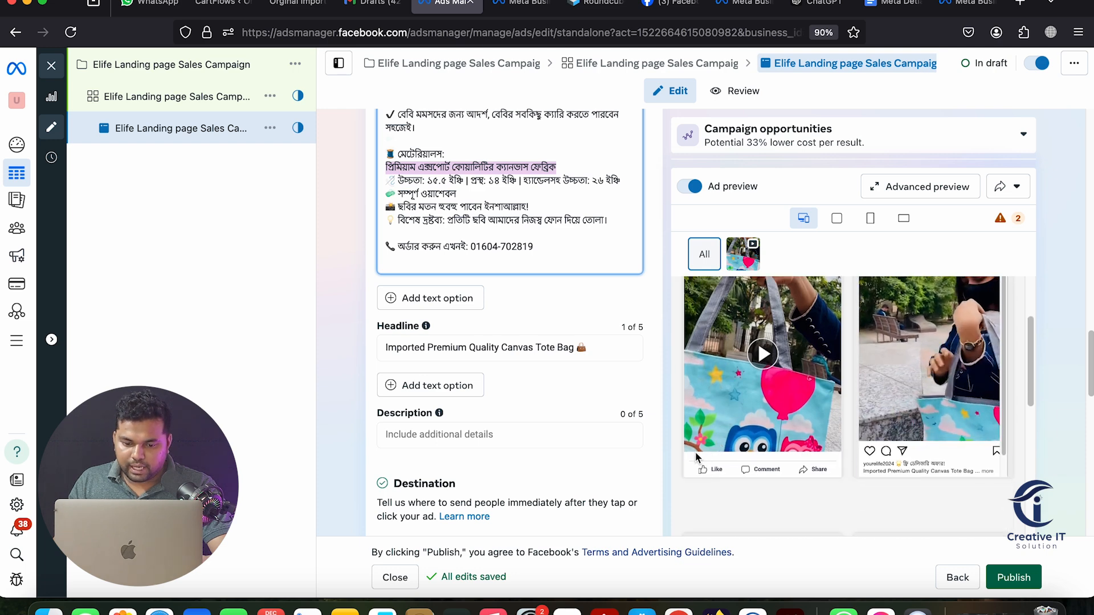
{"action": "left_click", "coordinate": [421, 429]}
Paste the Bengali fabric-quality line as the ad description
{"action": "key", "text": "super+v"}
{"action": "left_click", "coordinate": [342, 409]}
{"action": "scroll", "coordinate": [577, 430], "scroll_direction": "down", "scroll_amount": 5}
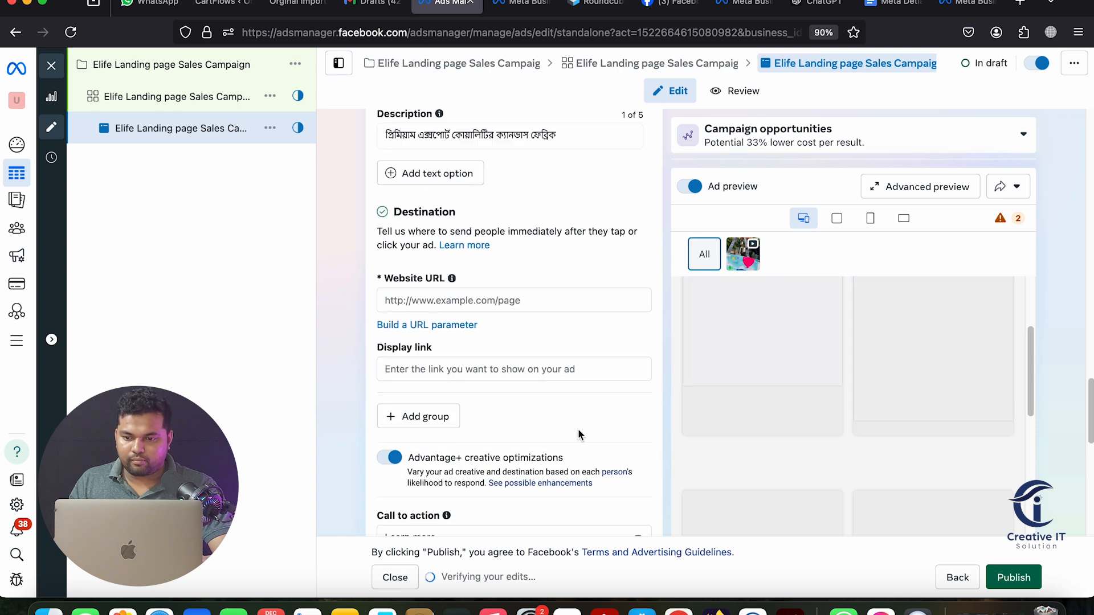
{"action": "scroll", "coordinate": [578, 428], "scroll_direction": "up", "scroll_amount": 3}
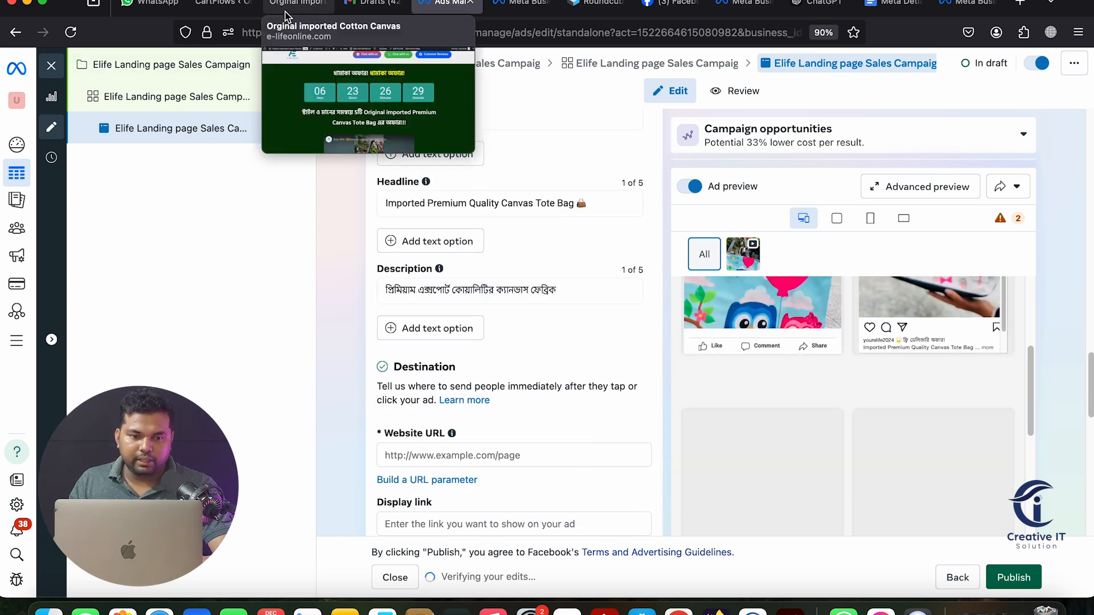
{"action": "left_click", "coordinate": [287, 3]}
{"action": "left_click", "coordinate": [272, 35]}
{"action": "right_click", "coordinate": [274, 32]}
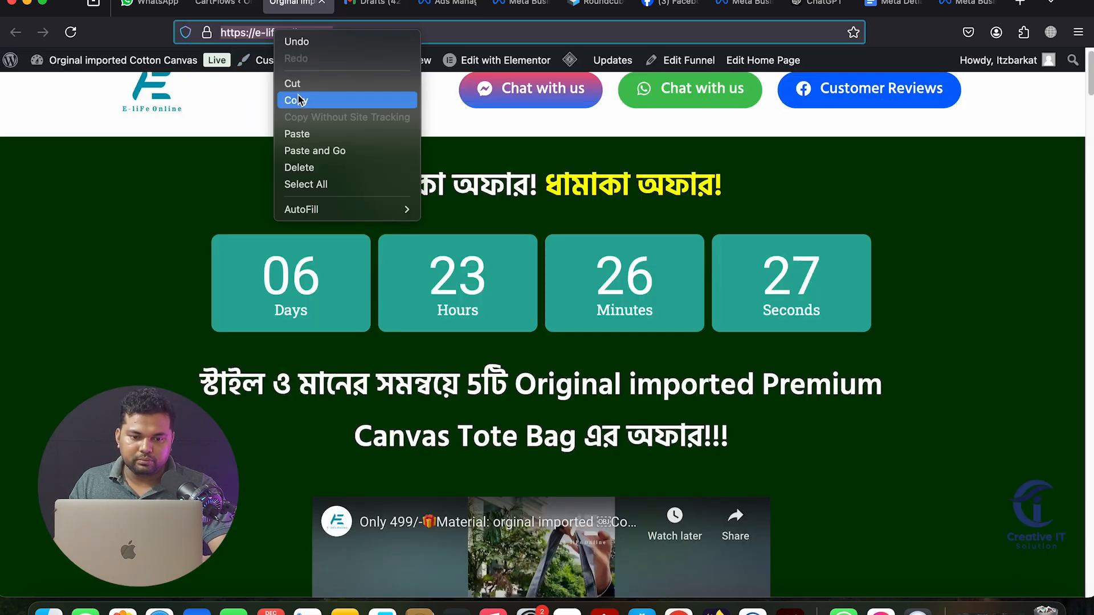
{"action": "left_click", "coordinate": [449, 5]}
{"action": "scroll", "coordinate": [470, 359], "scroll_direction": "down", "scroll_amount": 2}
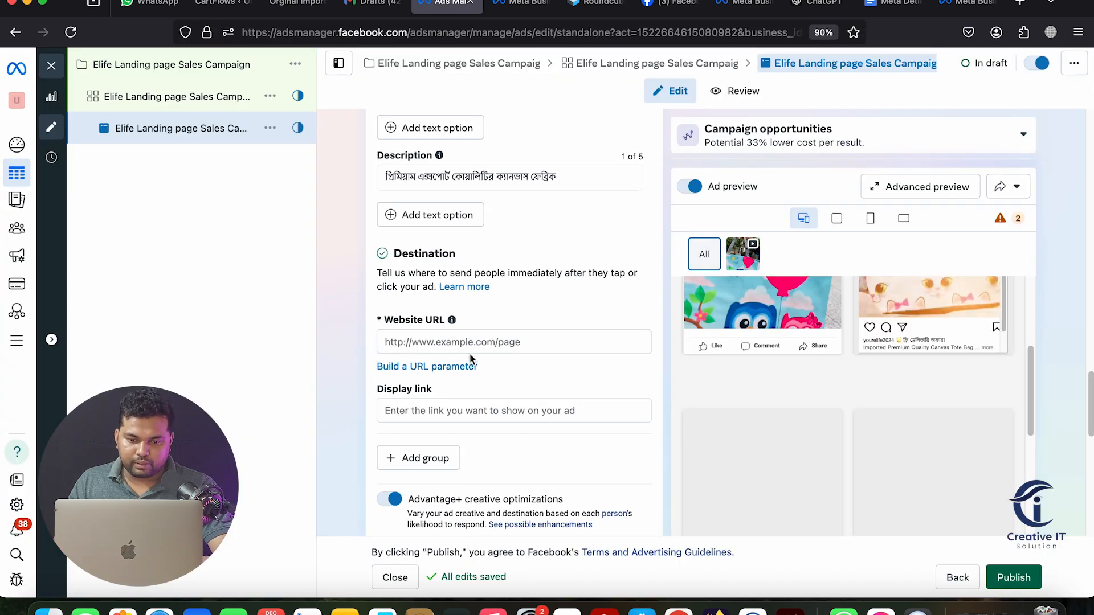
{"action": "left_click", "coordinate": [455, 346]}
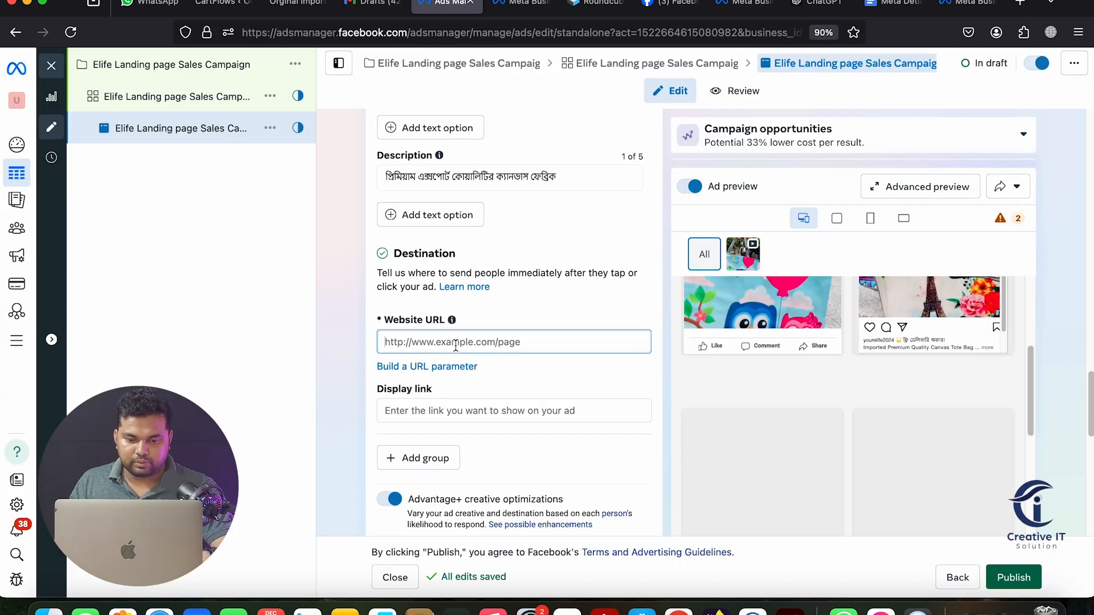
{"action": "left_click", "coordinate": [336, 401]}
Begin a display link and bring up the Notes page listing website links
{"action": "scroll", "coordinate": [472, 410], "scroll_direction": "down", "scroll_amount": 1}
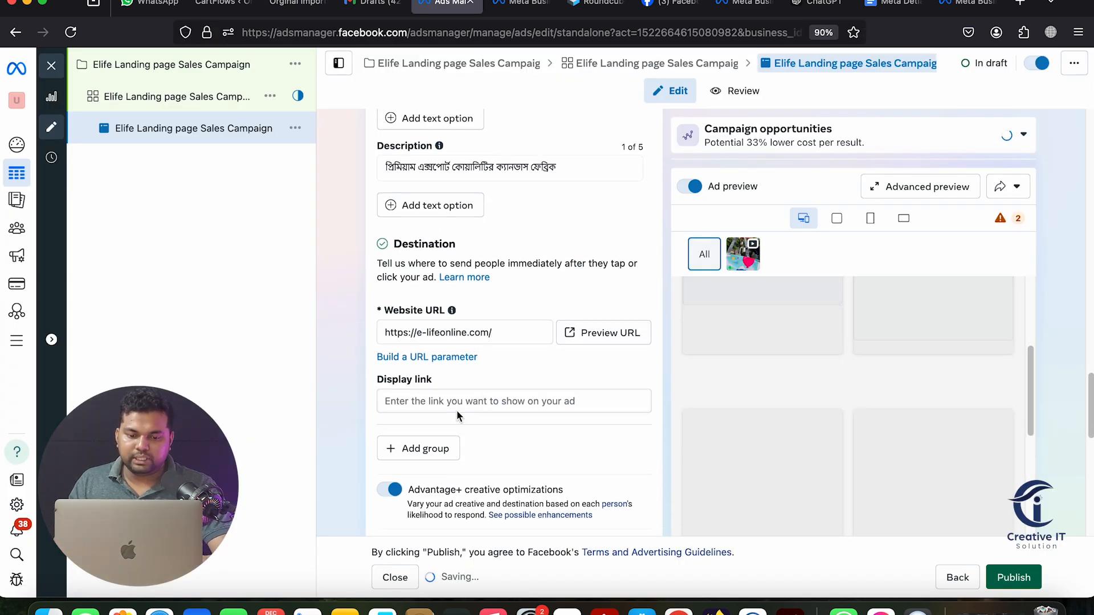
{"action": "left_click", "coordinate": [426, 392]}
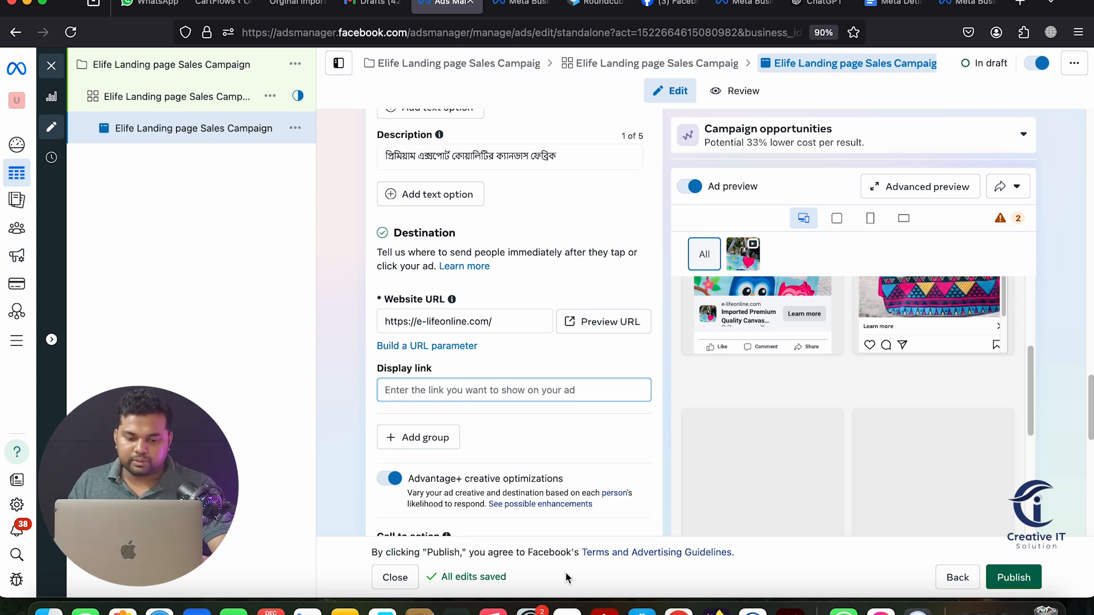
{"action": "left_click", "coordinate": [344, 613]}
{"action": "scroll", "coordinate": [473, 335], "scroll_direction": "up", "scroll_amount": 15}
{"action": "scroll", "coordinate": [476, 329], "scroll_direction": "up", "scroll_amount": 20}
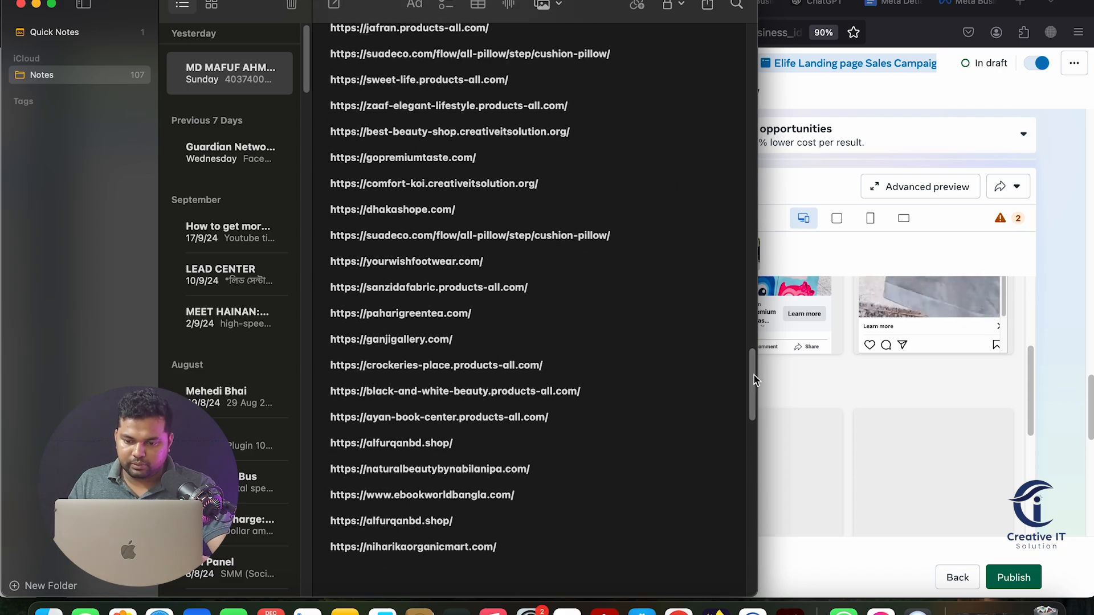
Copy the first portfolio link, dream-halal-food-service, from the note and load it in a new Firefox tab
{"action": "left_click_drag", "start_coordinate": [754, 374], "coordinate": [744, 103]}
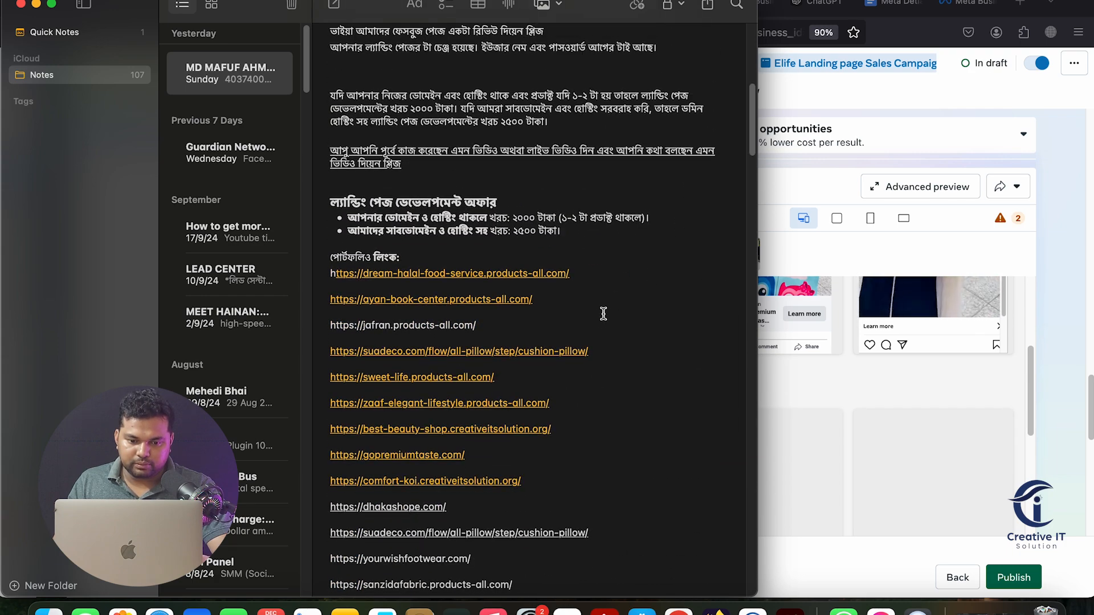
{"action": "left_click_drag", "start_coordinate": [487, 273], "coordinate": [343, 273]}
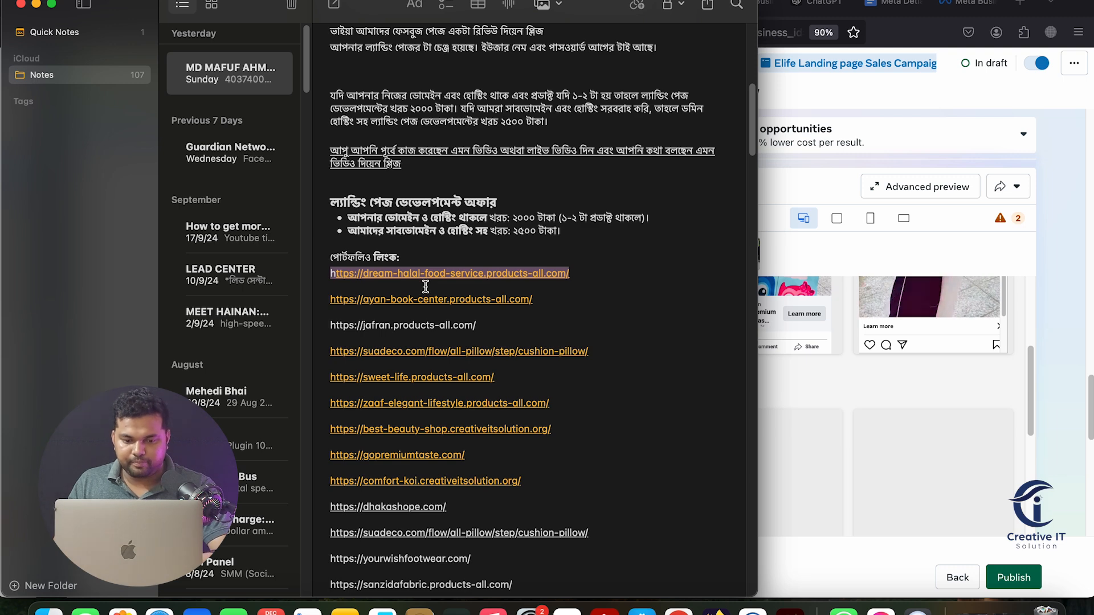
{"action": "left_click", "coordinate": [1021, 35]}
{"action": "key", "text": "super+t"}
{"action": "type", "text": "https://dream-halal-food-service.products-all.com/"}
{"action": "key", "text": "Return"}
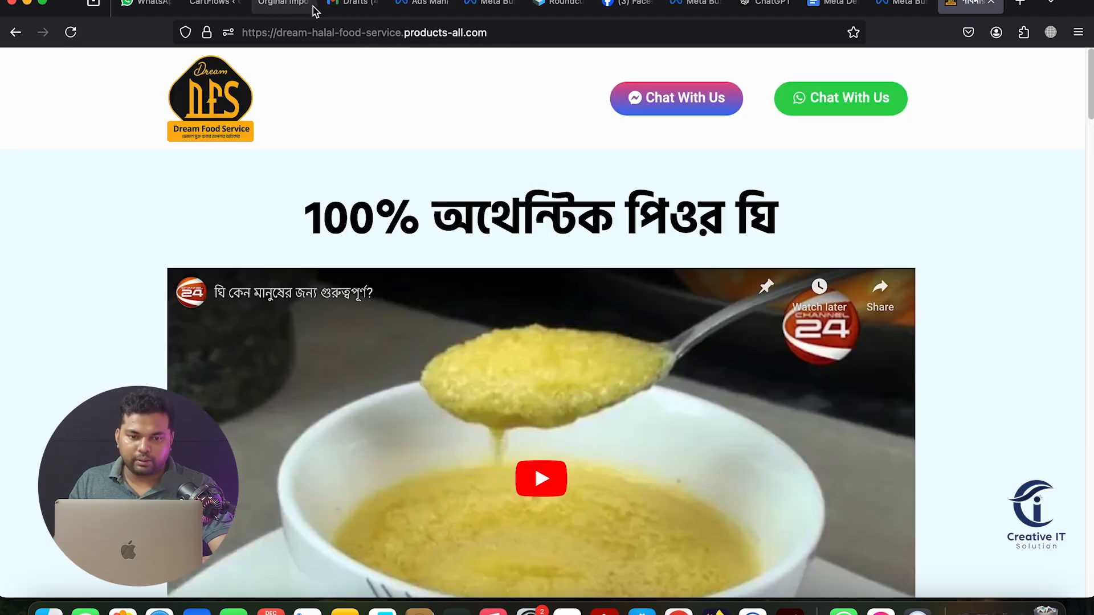
{"action": "left_click", "coordinate": [283, 4]}
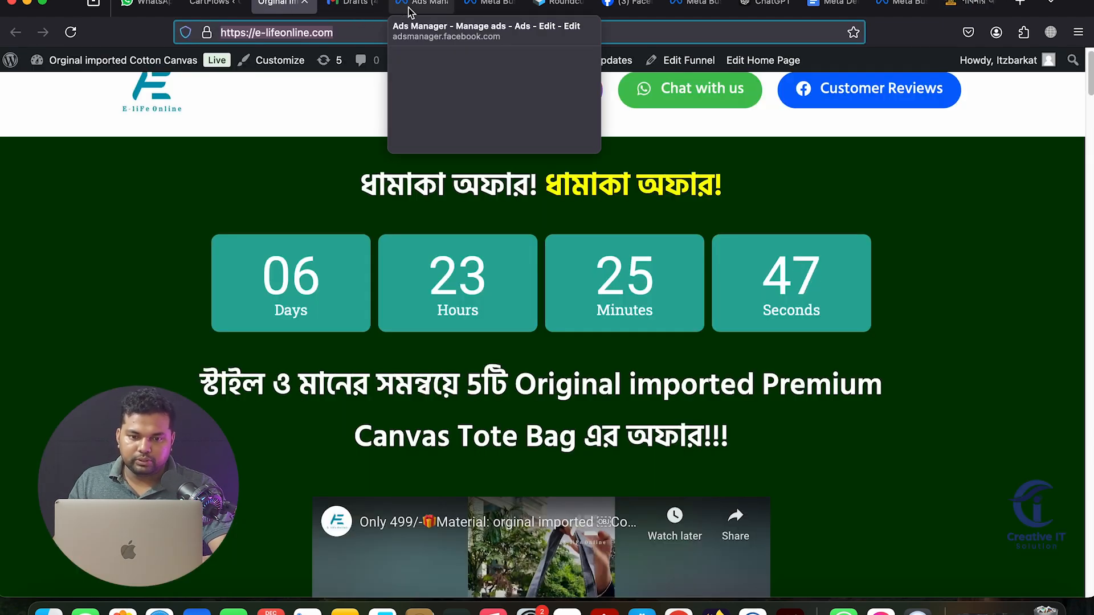
Replace the ad's Website URL with the pasted dream-halal-food-service.products-all.com link
{"action": "left_click", "coordinate": [445, 14]}
{"action": "triple_click", "coordinate": [484, 324]}
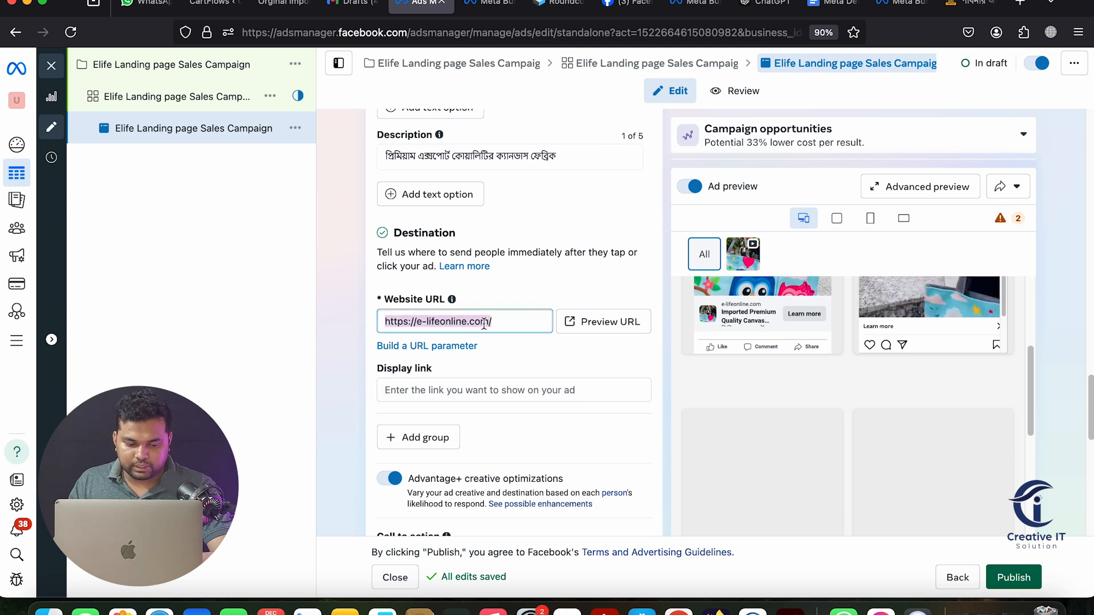
{"action": "key", "text": "super+v"}
{"action": "left_click", "coordinate": [721, 447]}
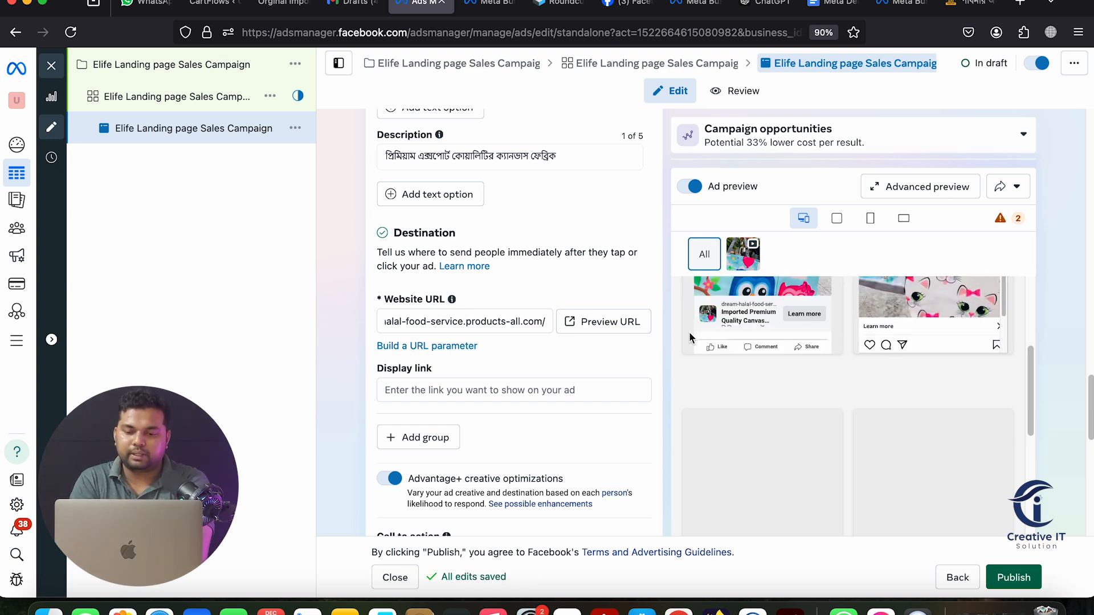
{"action": "left_click", "coordinate": [476, 389]}
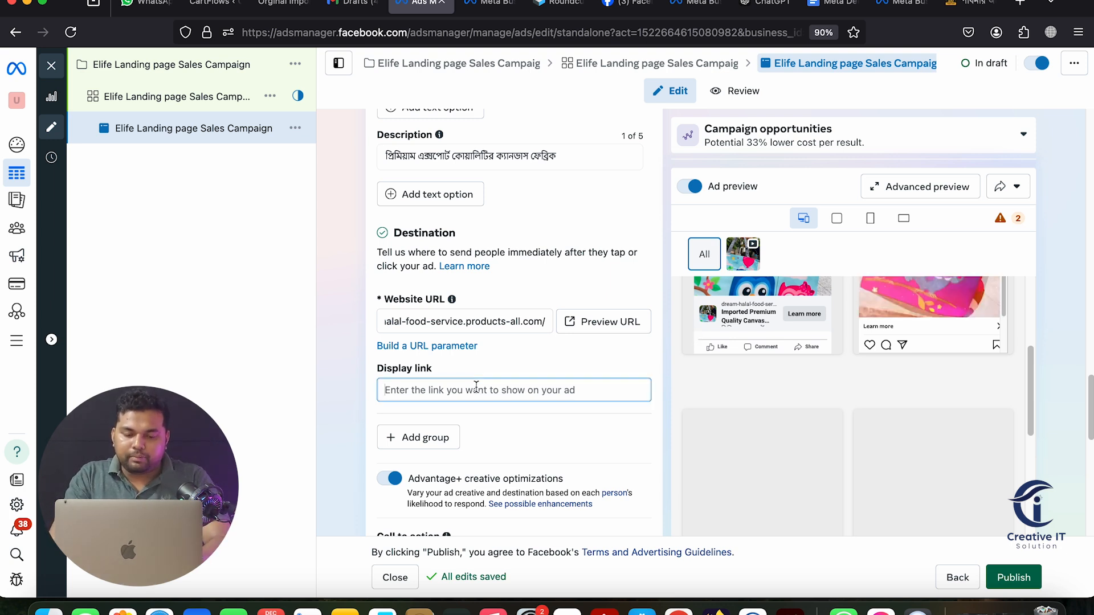
{"action": "type", "text": "www."}
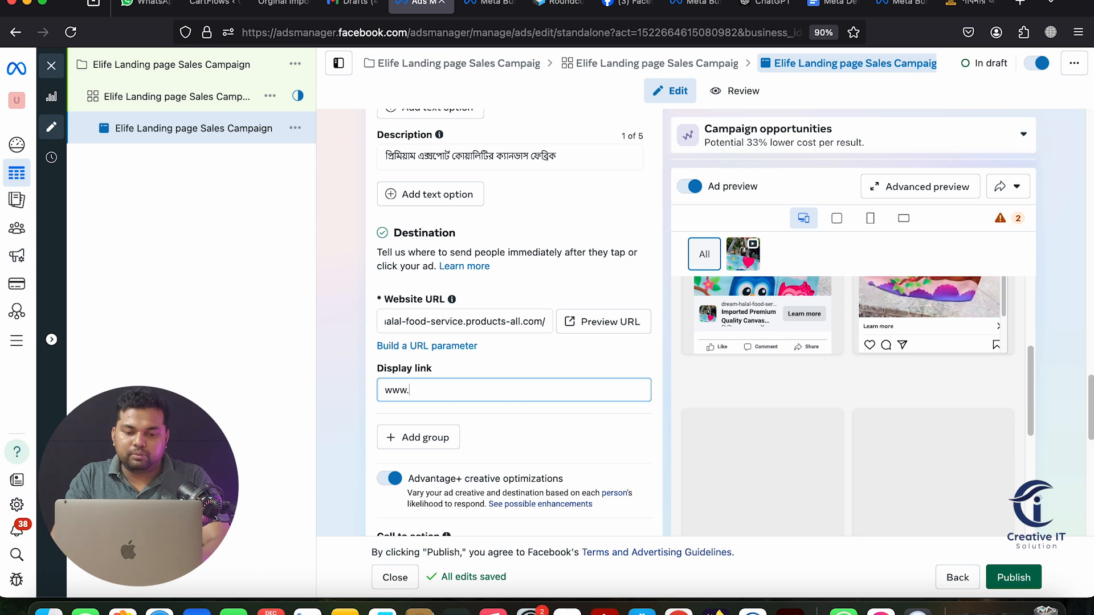
{"action": "type", "text": "dream"}
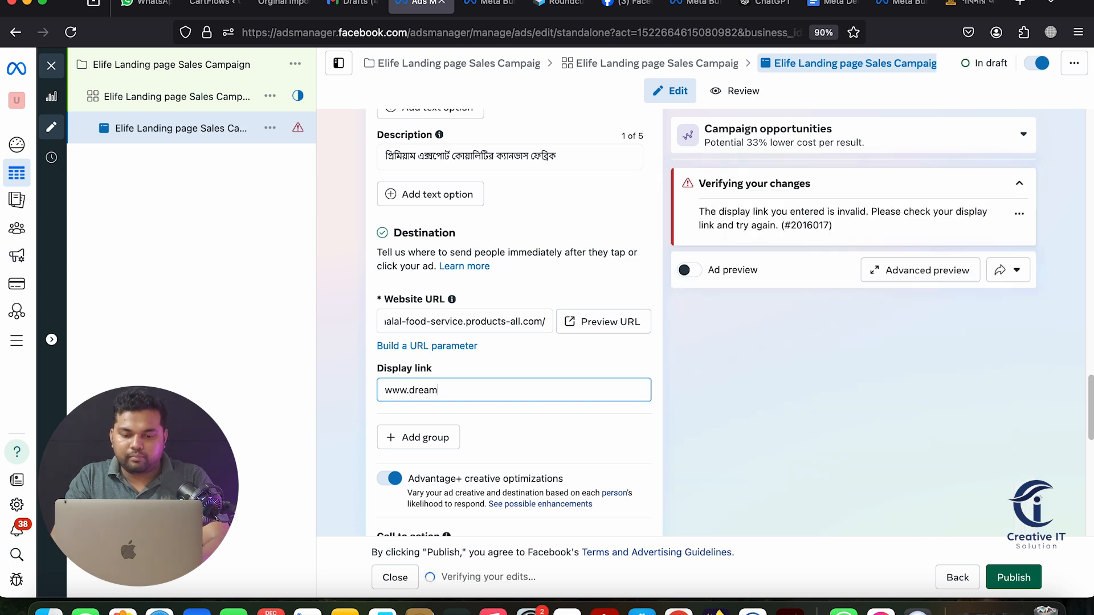
{"action": "type", "text": "halalfood.com"}
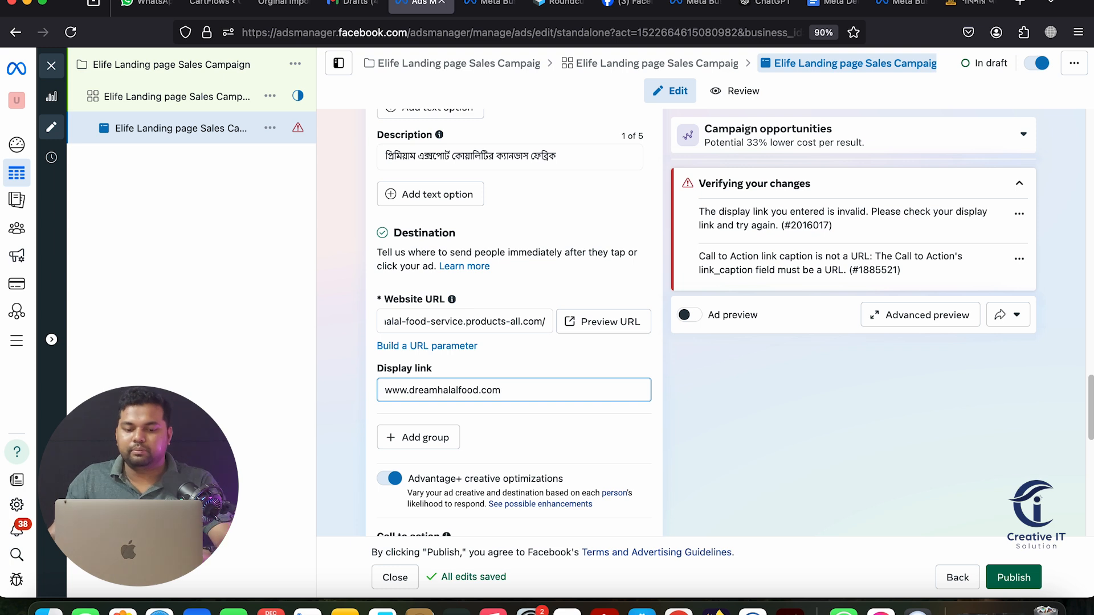
{"action": "left_click", "coordinate": [350, 425]}
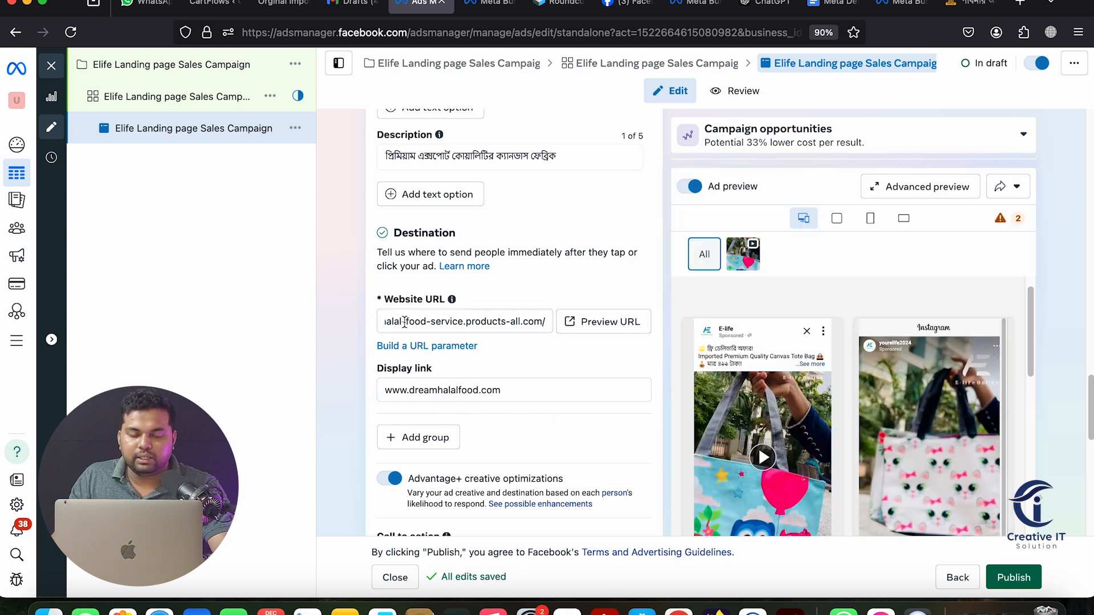
{"action": "scroll", "coordinate": [708, 432], "scroll_direction": "down", "scroll_amount": 5}
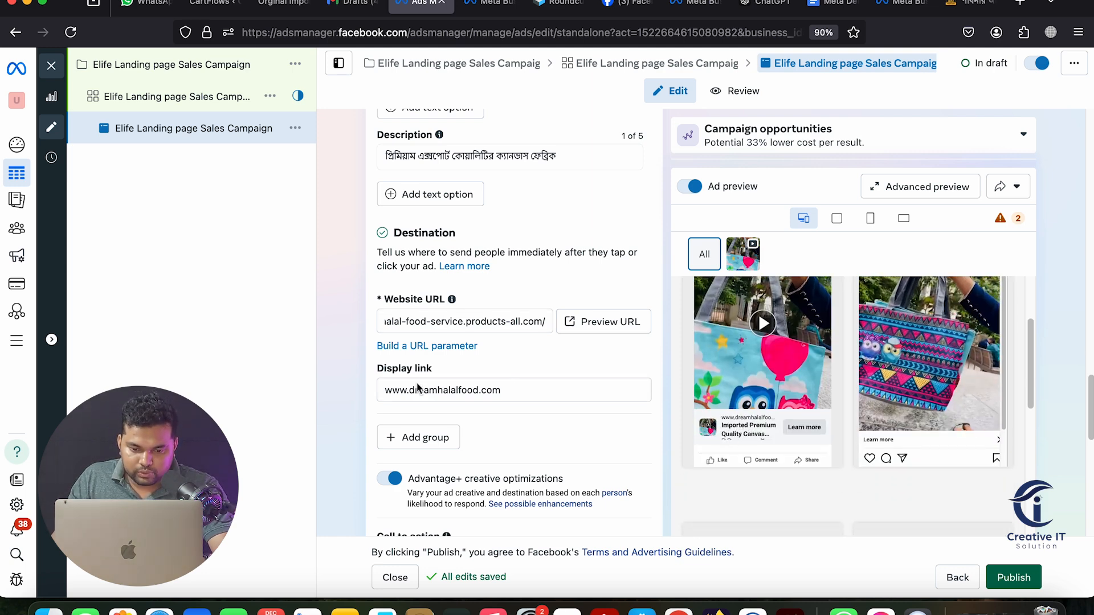
{"action": "left_click_drag", "start_coordinate": [438, 390], "coordinate": [408, 393]}
{"action": "key", "text": "BackSpace"}
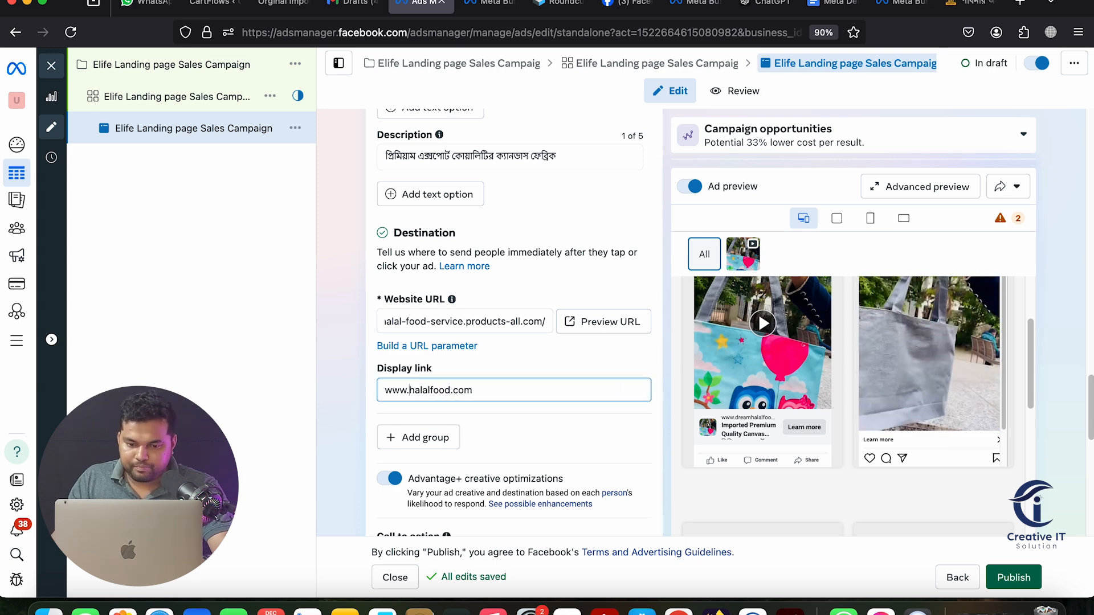
{"action": "left_click", "coordinate": [364, 409]}
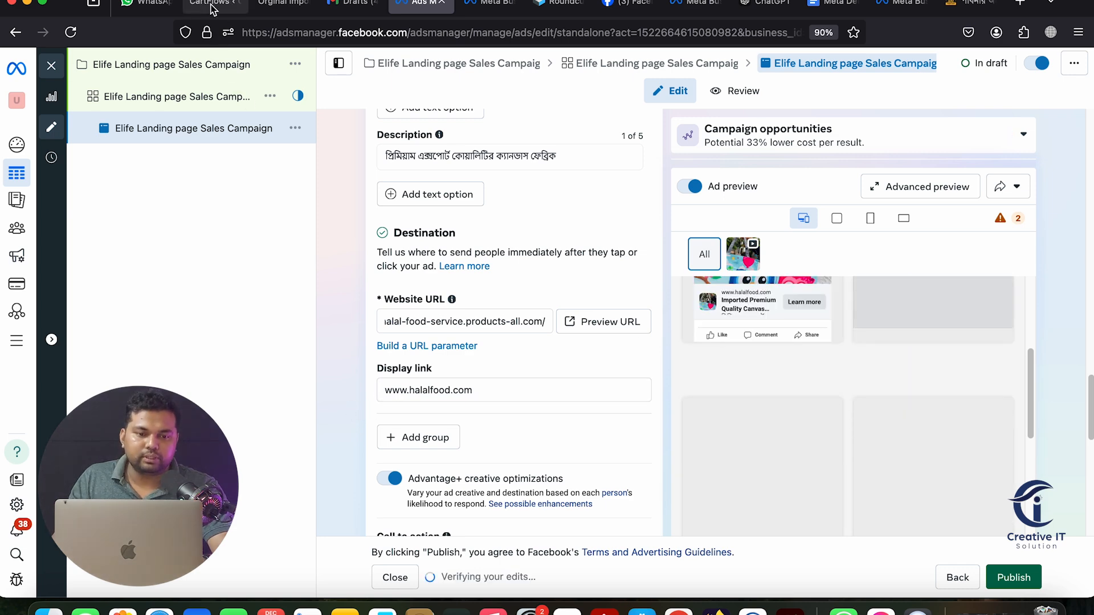
{"action": "left_click", "coordinate": [212, 7]}
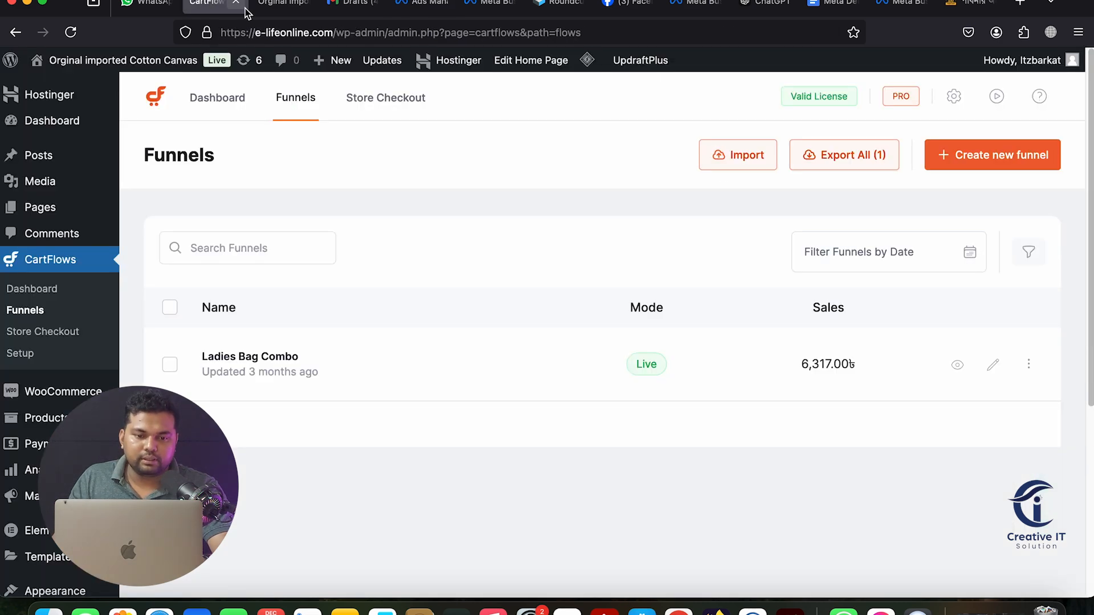
{"action": "left_click", "coordinate": [265, 8]}
{"action": "right_click", "coordinate": [249, 35]}
{"action": "left_click", "coordinate": [273, 104]}
{"action": "left_click", "coordinate": [434, 6]}
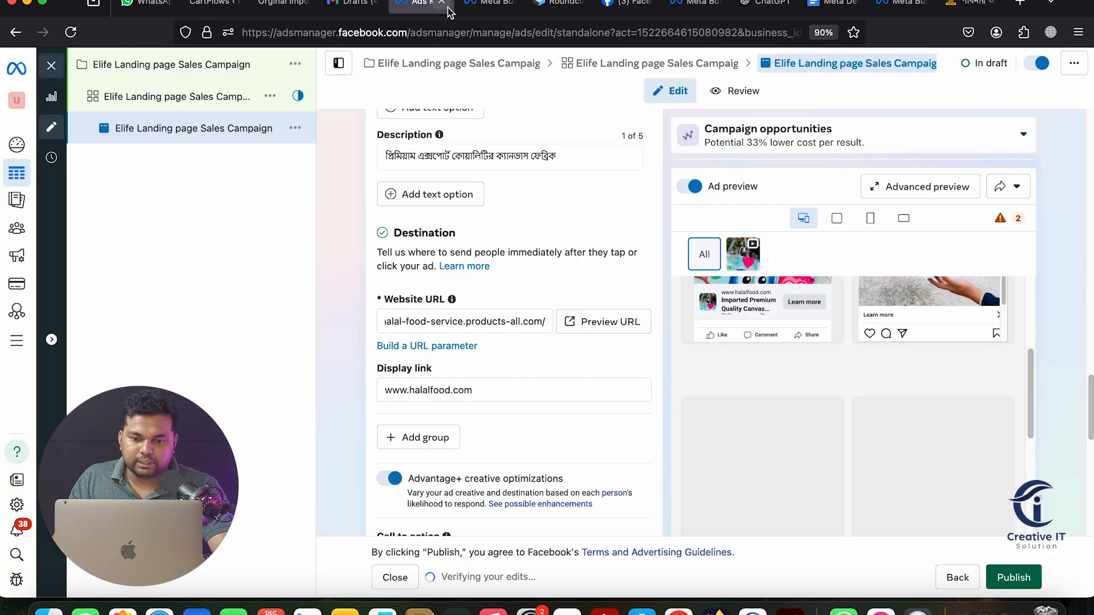
{"action": "right_click", "coordinate": [446, 327]}
{"action": "left_click", "coordinate": [466, 402]}
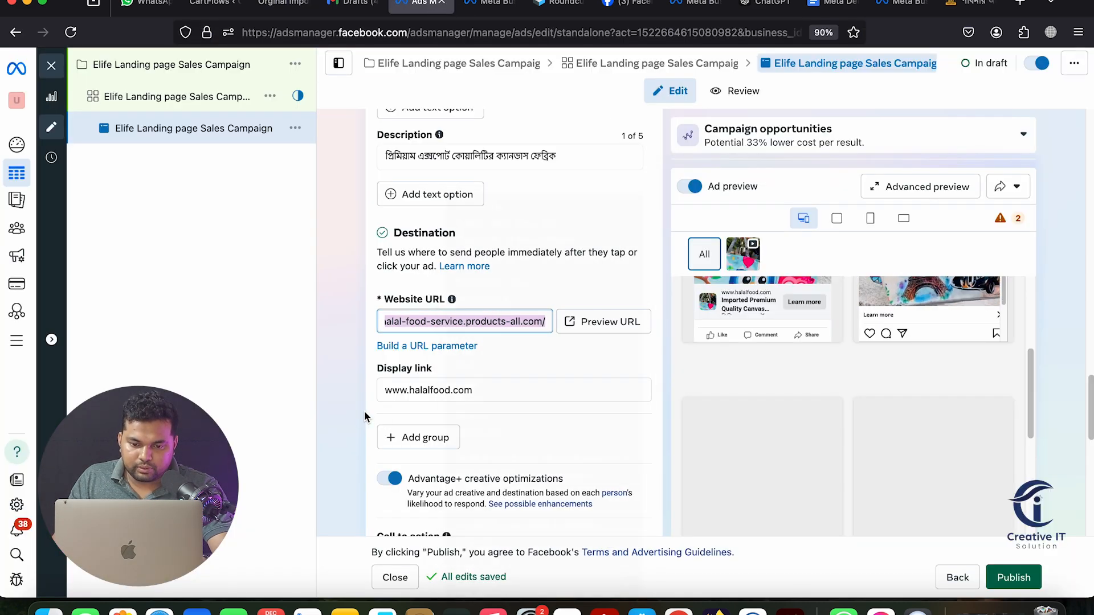
Delete the display link text so the field is empty
{"action": "left_click", "coordinate": [439, 392]}
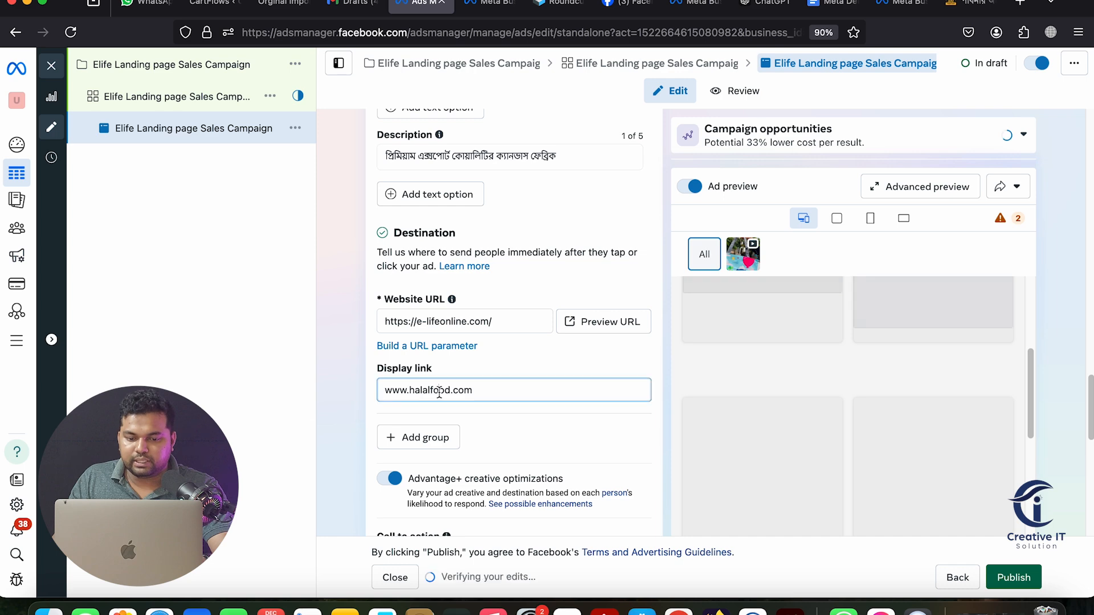
{"action": "key", "text": "BackSpace"}
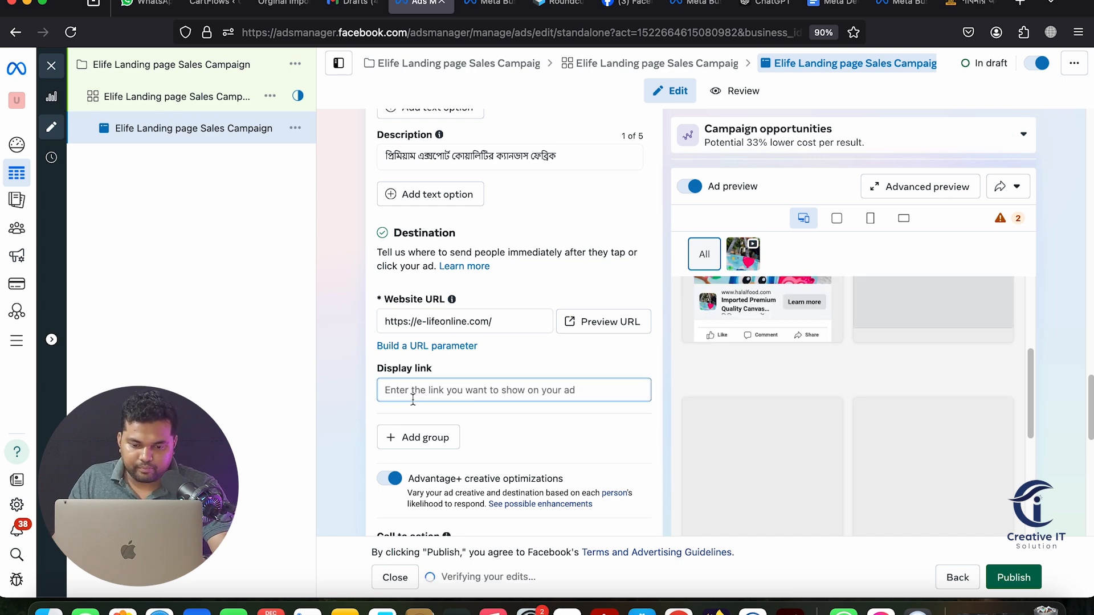
{"action": "scroll", "coordinate": [354, 396], "scroll_direction": "down", "scroll_amount": 5}
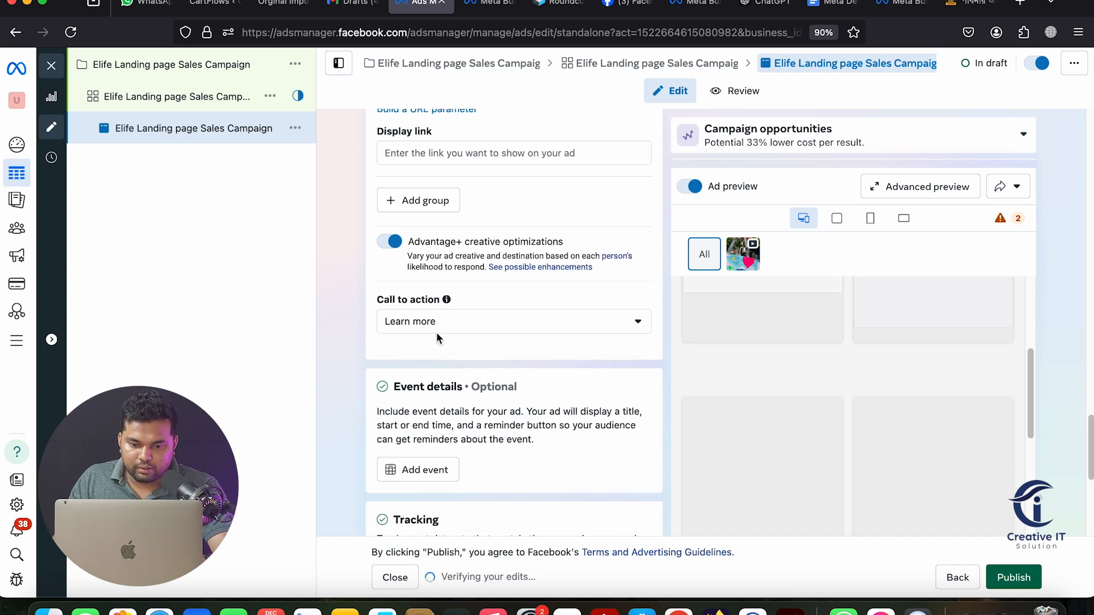
Set the call to action to Order now and close the Add event form without adding an event
{"action": "left_click", "coordinate": [443, 329]}
{"action": "scroll", "coordinate": [453, 424], "scroll_direction": "down", "scroll_amount": 3}
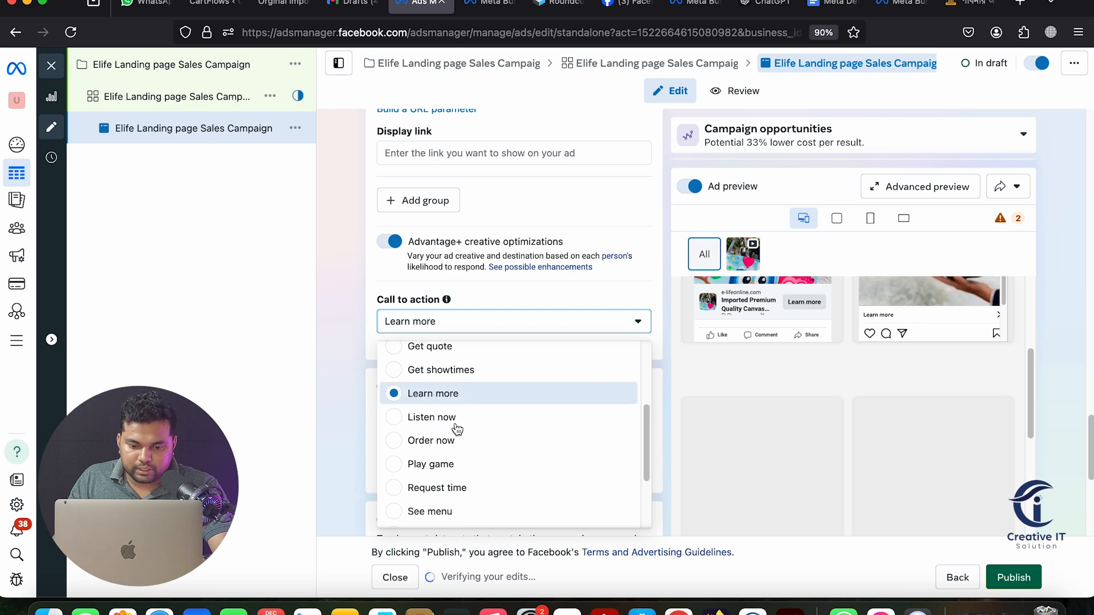
{"action": "left_click", "coordinate": [457, 441]}
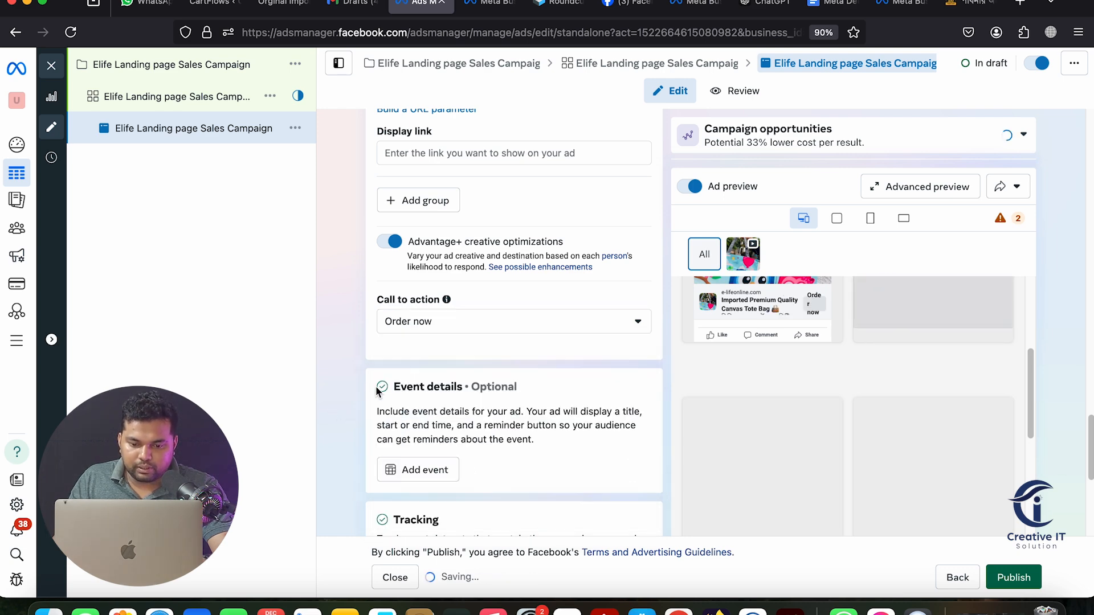
{"action": "scroll", "coordinate": [371, 386], "scroll_direction": "down", "scroll_amount": 5}
{"action": "left_click", "coordinate": [423, 234]}
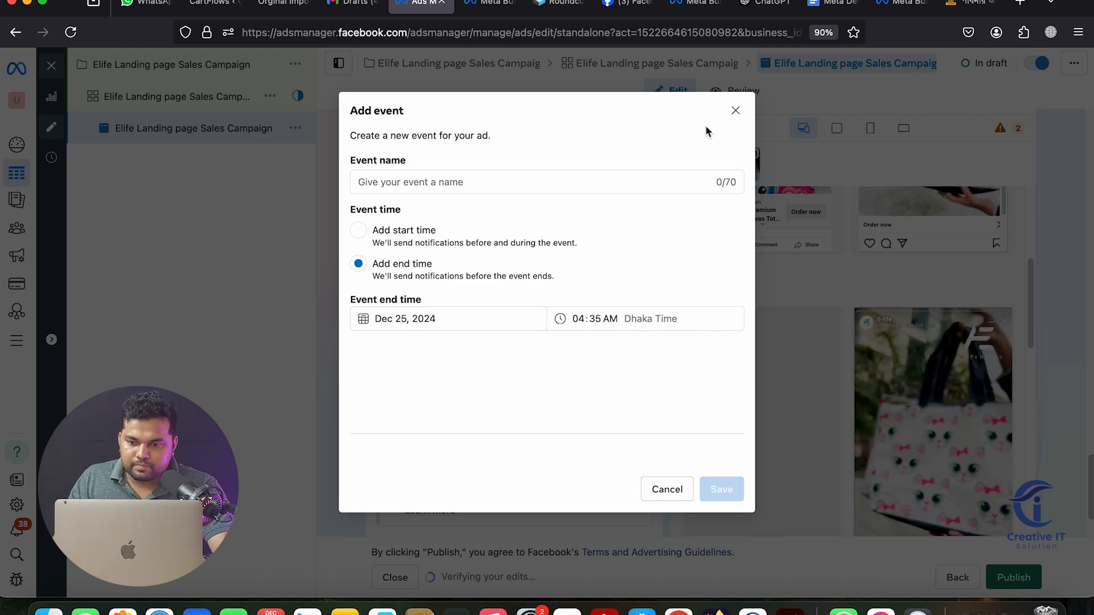
{"action": "left_click", "coordinate": [735, 110]}
{"action": "scroll", "coordinate": [521, 336], "scroll_direction": "down", "scroll_amount": 3}
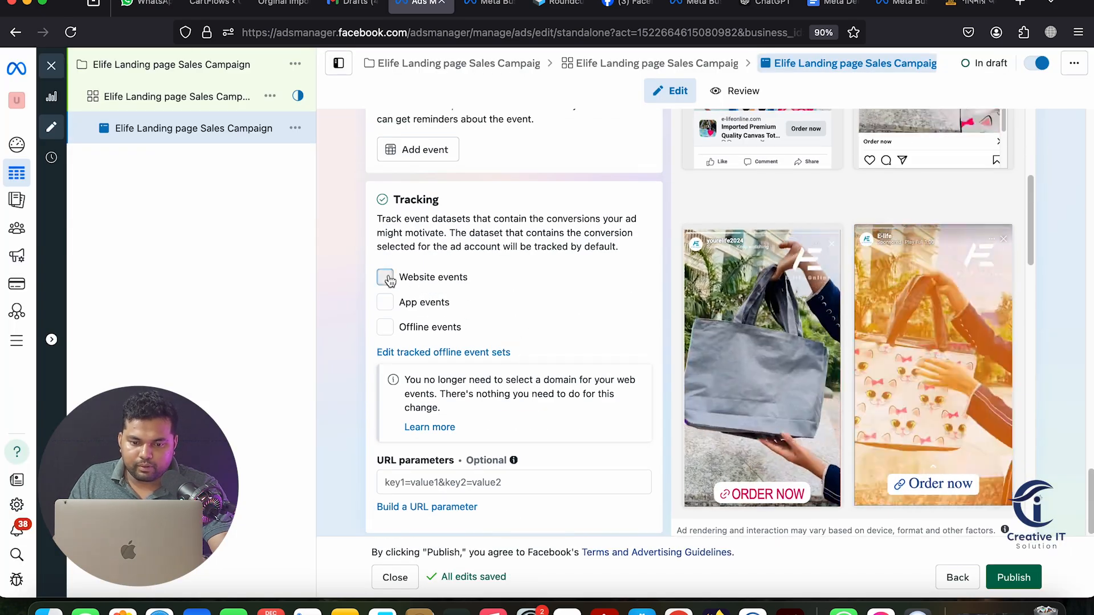
Tick Website events under Tracking so the elife dataset tracks the ad
{"action": "left_click", "coordinate": [385, 277]}
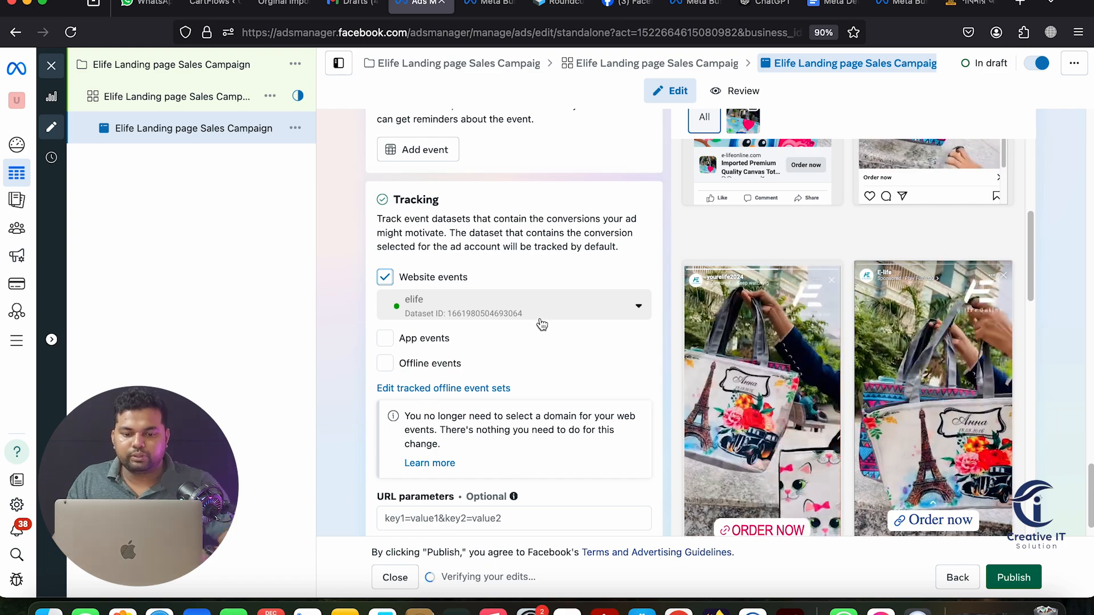
{"action": "scroll", "coordinate": [540, 320], "scroll_direction": "up", "scroll_amount": 2}
{"action": "scroll", "coordinate": [540, 319], "scroll_direction": "up", "scroll_amount": 8}
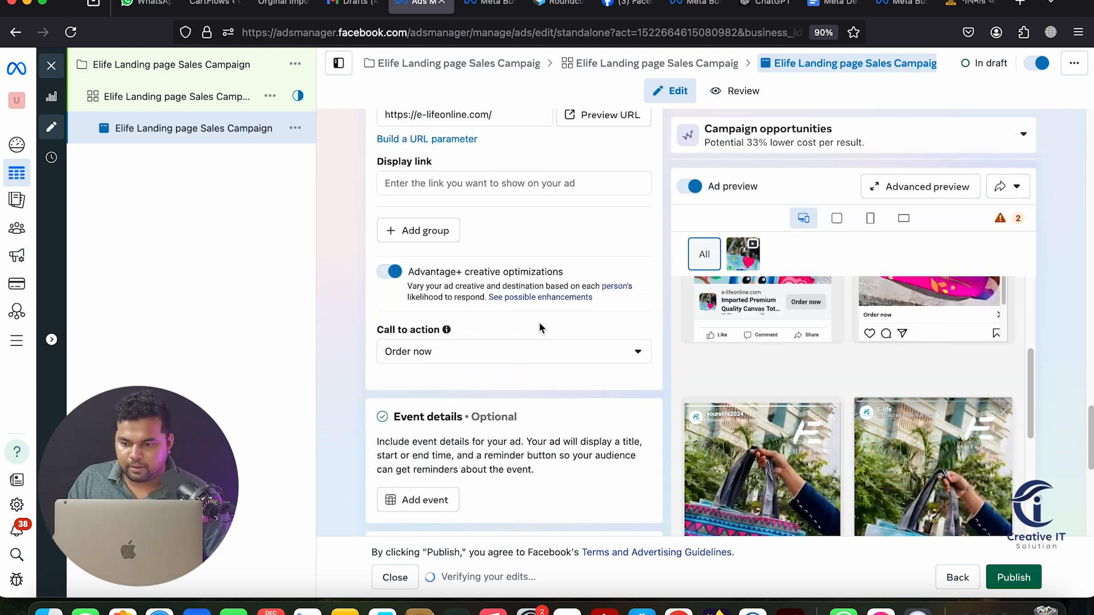
{"action": "scroll", "coordinate": [542, 326], "scroll_direction": "up", "scroll_amount": 4}
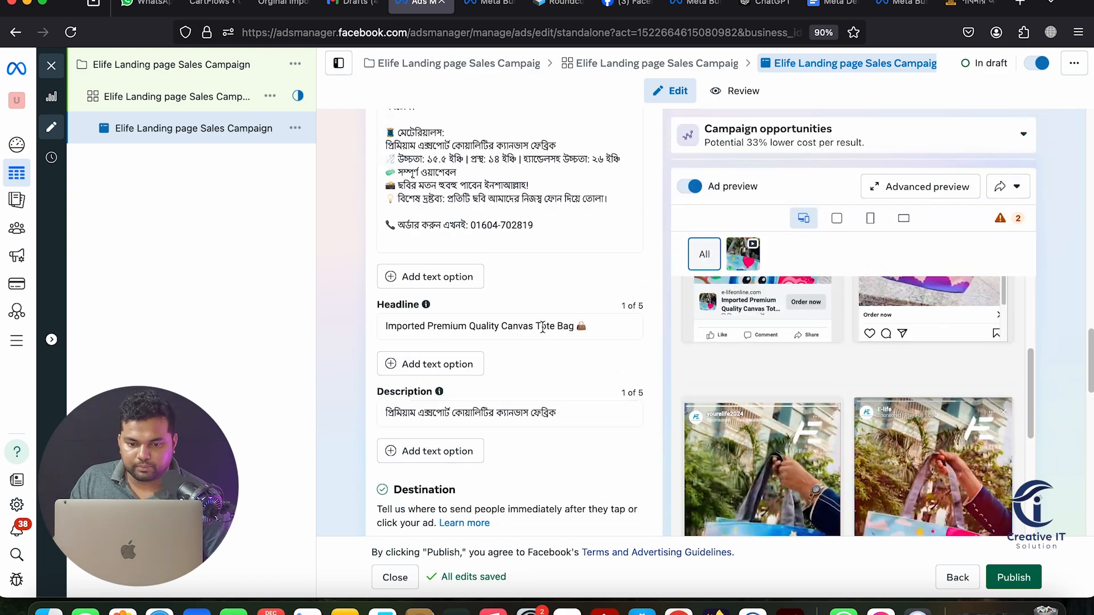
{"action": "scroll", "coordinate": [542, 326], "scroll_direction": "up", "scroll_amount": 12}
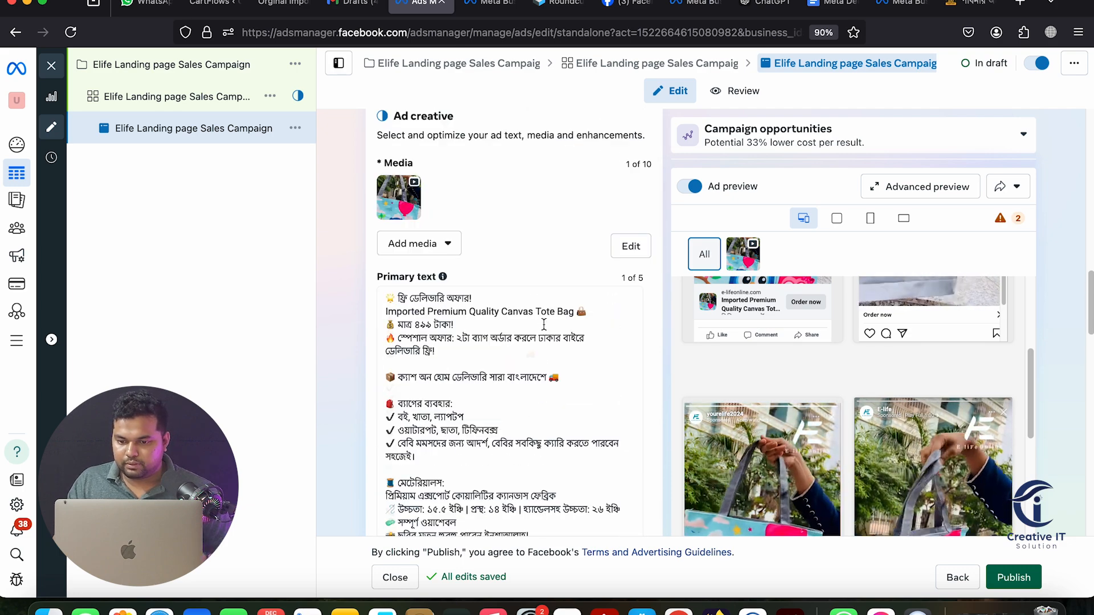
Scroll through every placement in Advanced preview, then save and close the preview
{"action": "left_click", "coordinate": [916, 188]}
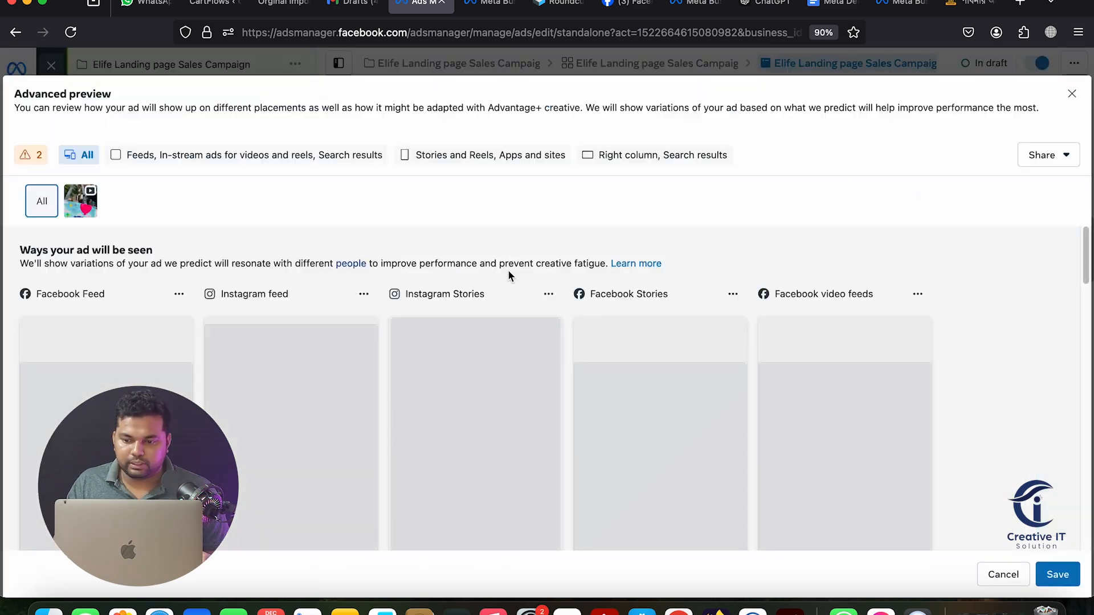
{"action": "scroll", "coordinate": [508, 276], "scroll_direction": "down", "scroll_amount": 3}
{"action": "scroll", "coordinate": [508, 269], "scroll_direction": "down", "scroll_amount": 2}
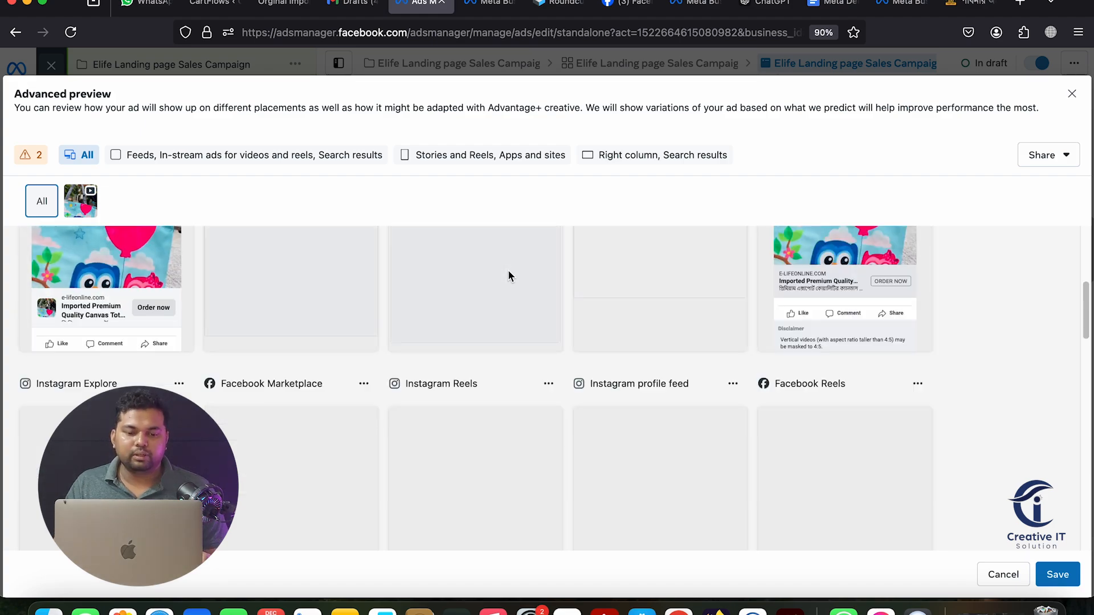
{"action": "scroll", "coordinate": [508, 269], "scroll_direction": "up", "scroll_amount": 3}
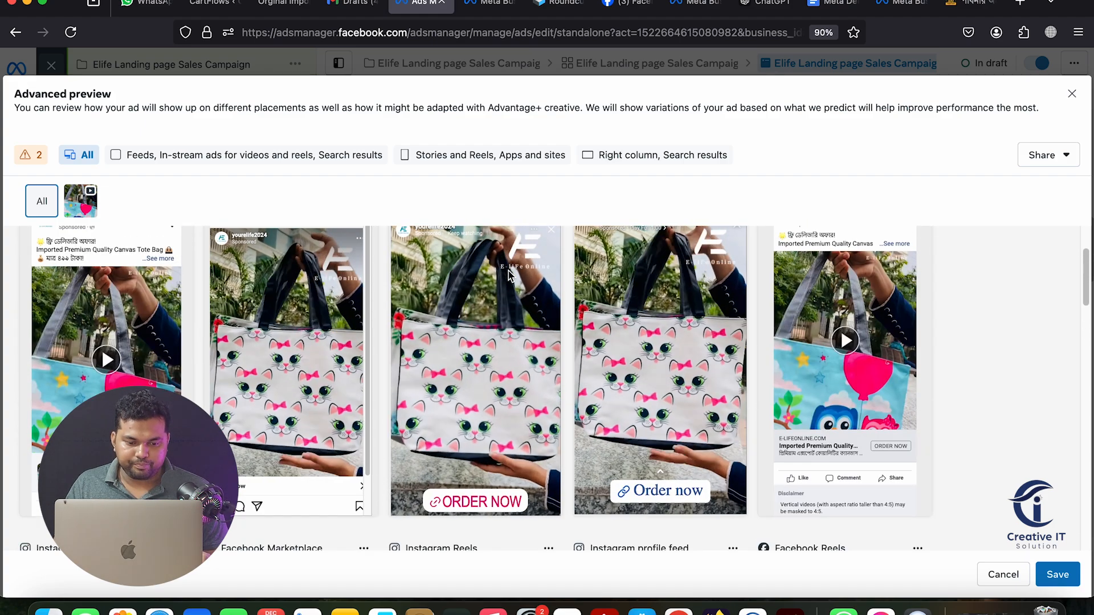
{"action": "scroll", "coordinate": [508, 272], "scroll_direction": "down", "scroll_amount": 2}
{"action": "scroll", "coordinate": [508, 273], "scroll_direction": "up", "scroll_amount": 1}
{"action": "scroll", "coordinate": [507, 269], "scroll_direction": "up", "scroll_amount": 3}
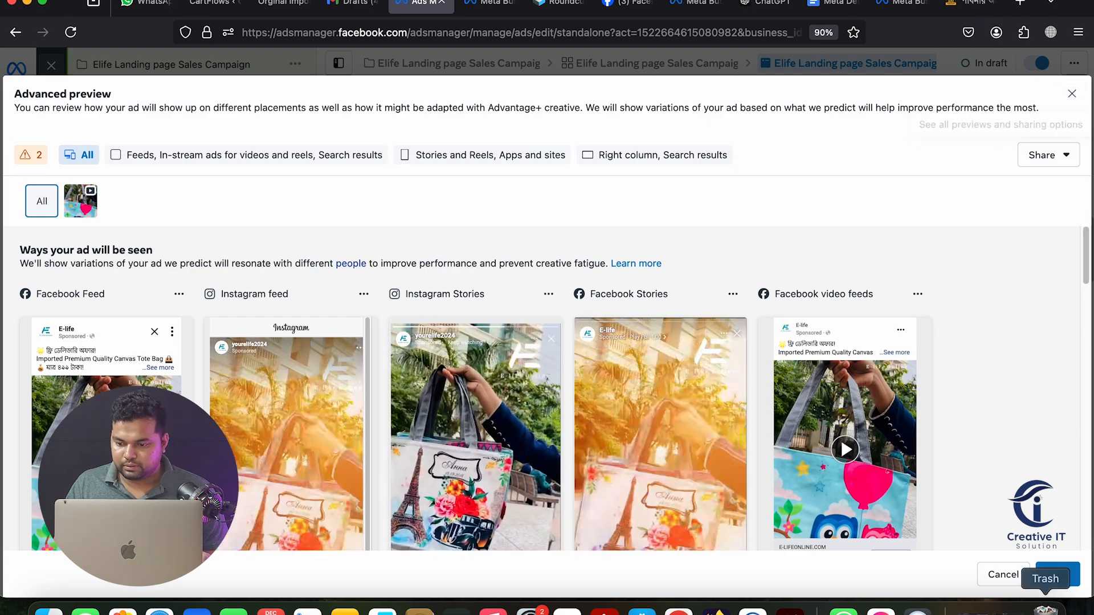
{"action": "left_click", "coordinate": [1058, 574]}
{"action": "scroll", "coordinate": [617, 378], "scroll_direction": "up", "scroll_amount": 10}
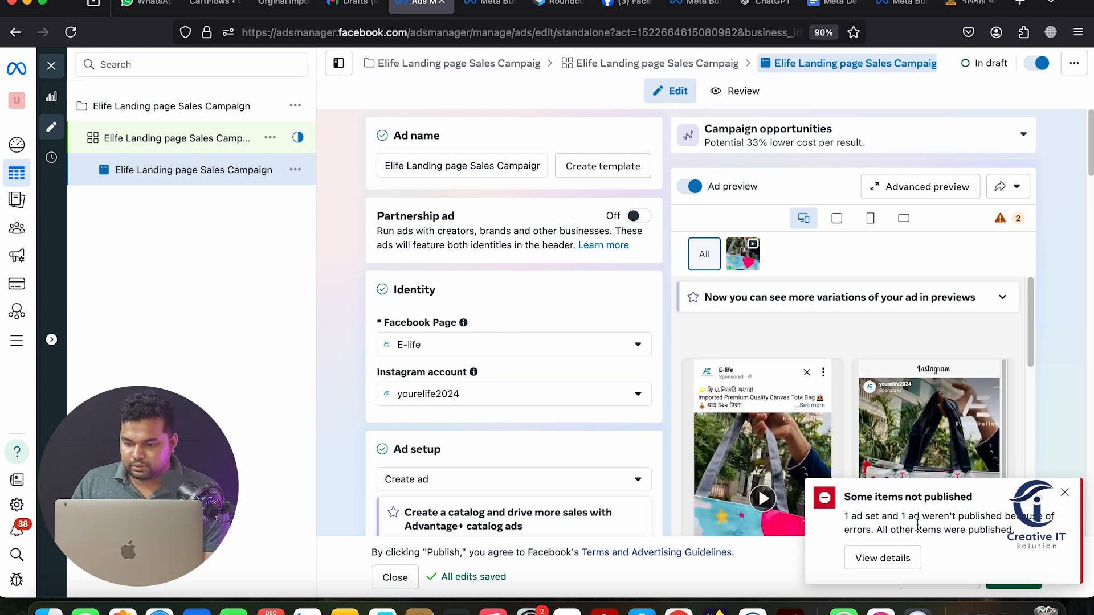
Open View details on the 'Some items not published' notice to see the ad set's missing promotion object error
{"action": "scroll", "coordinate": [512, 336], "scroll_direction": "down", "scroll_amount": 5}
{"action": "mouse_move", "coordinate": [513, 337]}
{"action": "scroll", "coordinate": [512, 336], "scroll_direction": "up", "scroll_amount": 5}
{"action": "scroll", "coordinate": [513, 338], "scroll_direction": "down", "scroll_amount": 4}
{"action": "scroll", "coordinate": [513, 337], "scroll_direction": "down", "scroll_amount": 8}
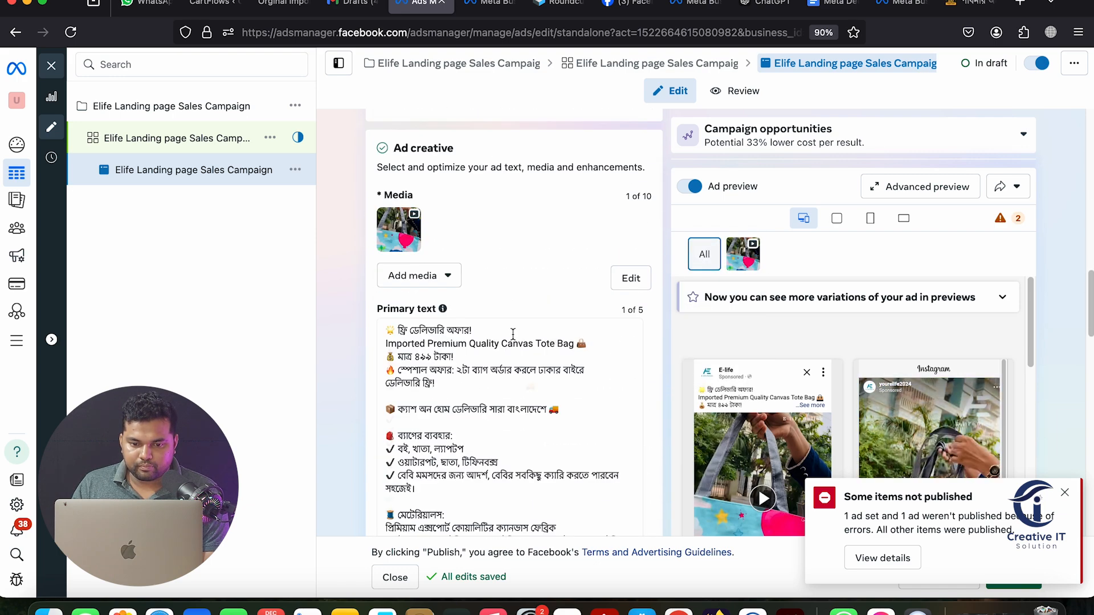
{"action": "scroll", "coordinate": [512, 333], "scroll_direction": "down", "scroll_amount": 10}
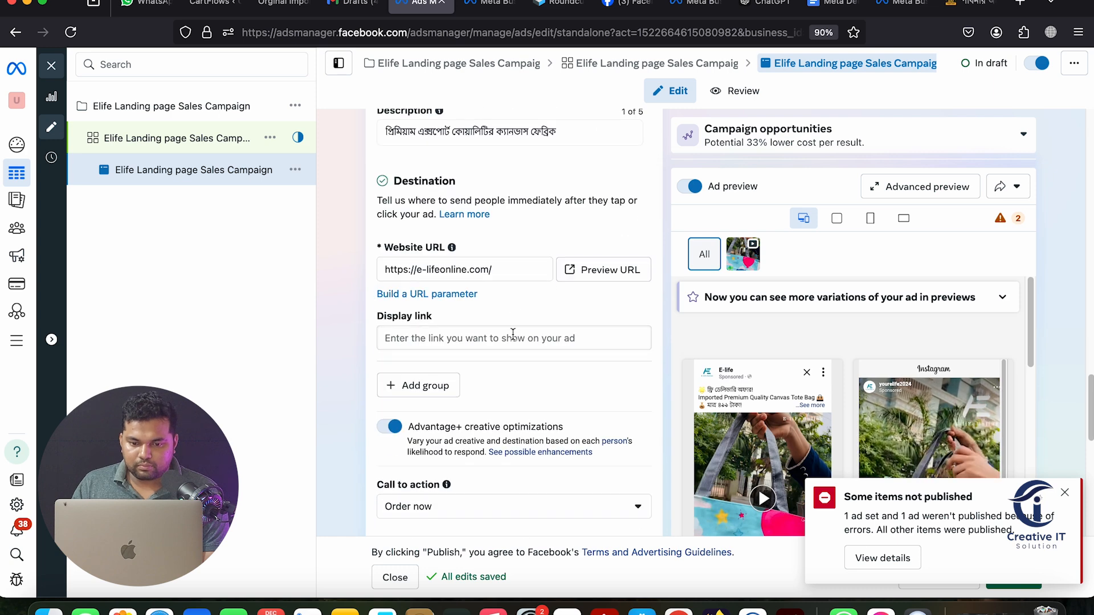
{"action": "scroll", "coordinate": [512, 334], "scroll_direction": "down", "scroll_amount": 5}
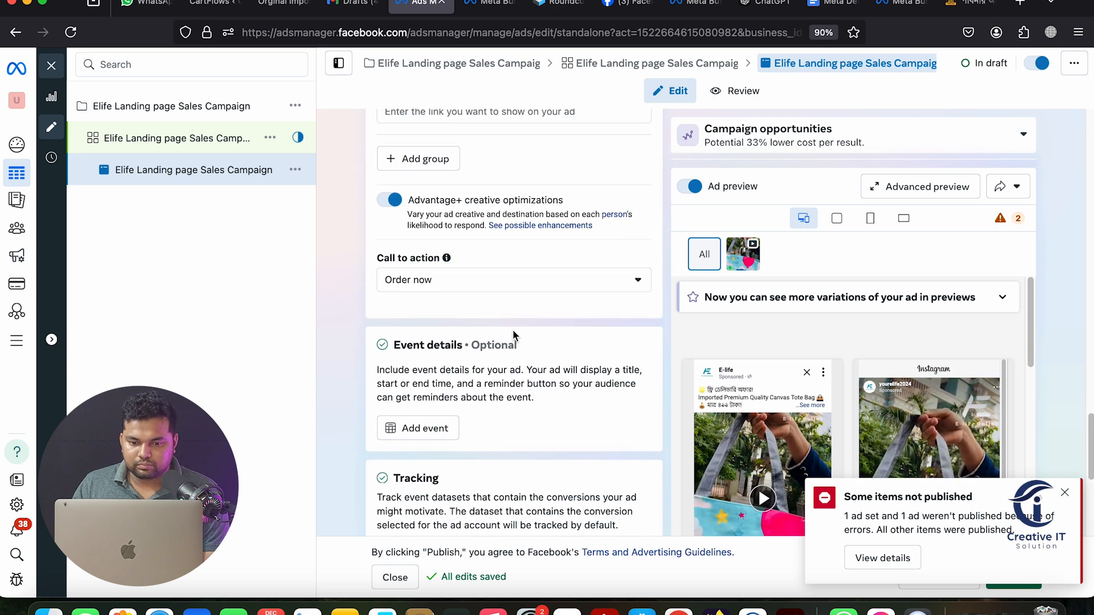
{"action": "scroll", "coordinate": [508, 317], "scroll_direction": "down", "scroll_amount": 6}
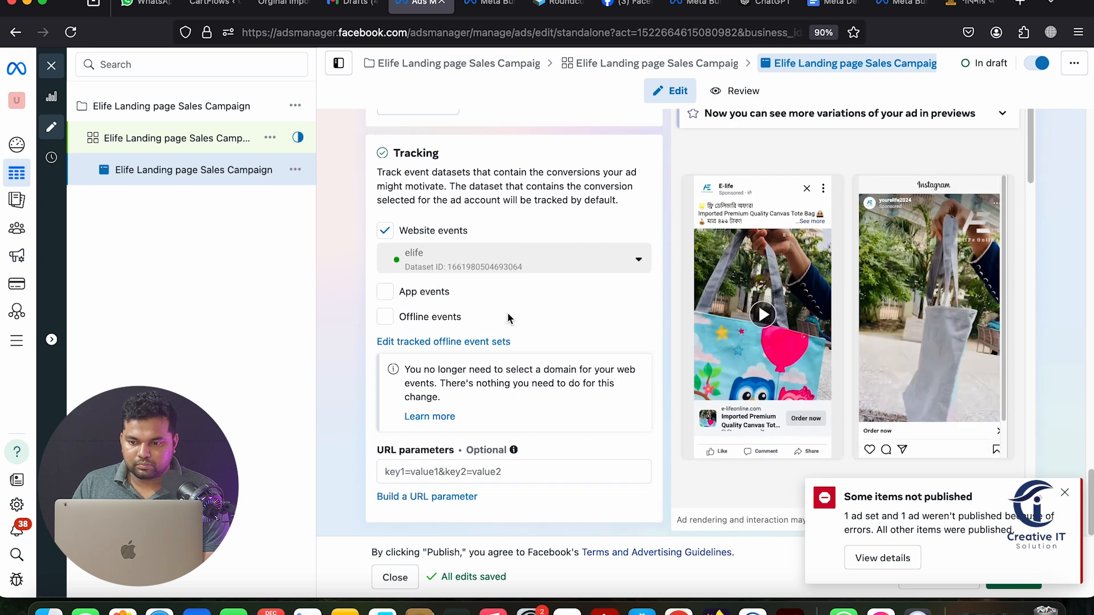
{"action": "left_click", "coordinate": [894, 557]}
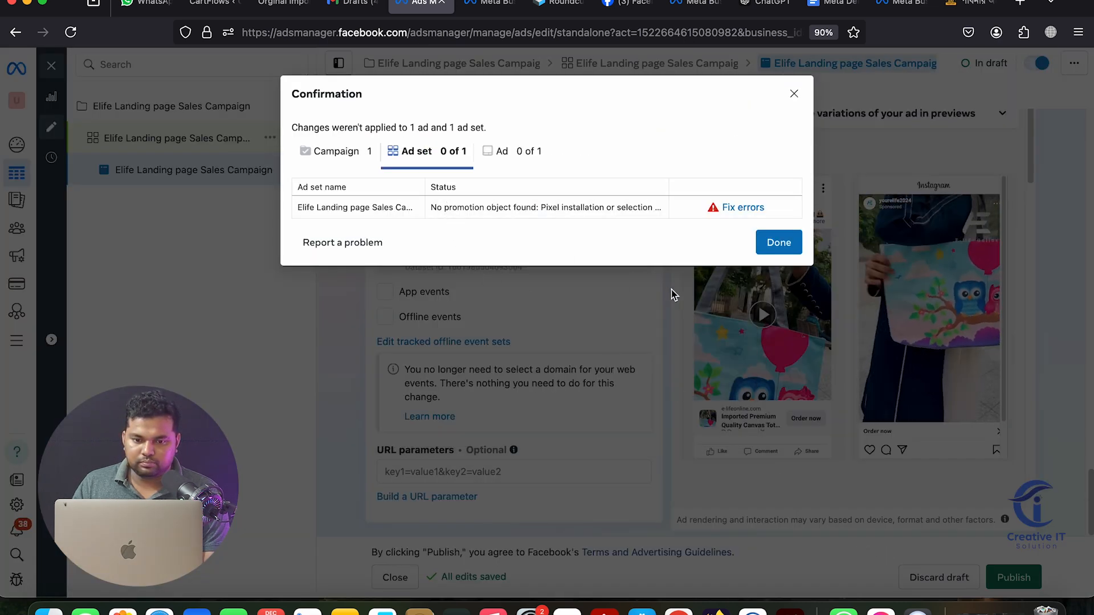
Use Fix errors to open the ad set and choose Purchase as its conversion event
{"action": "left_click", "coordinate": [767, 243]}
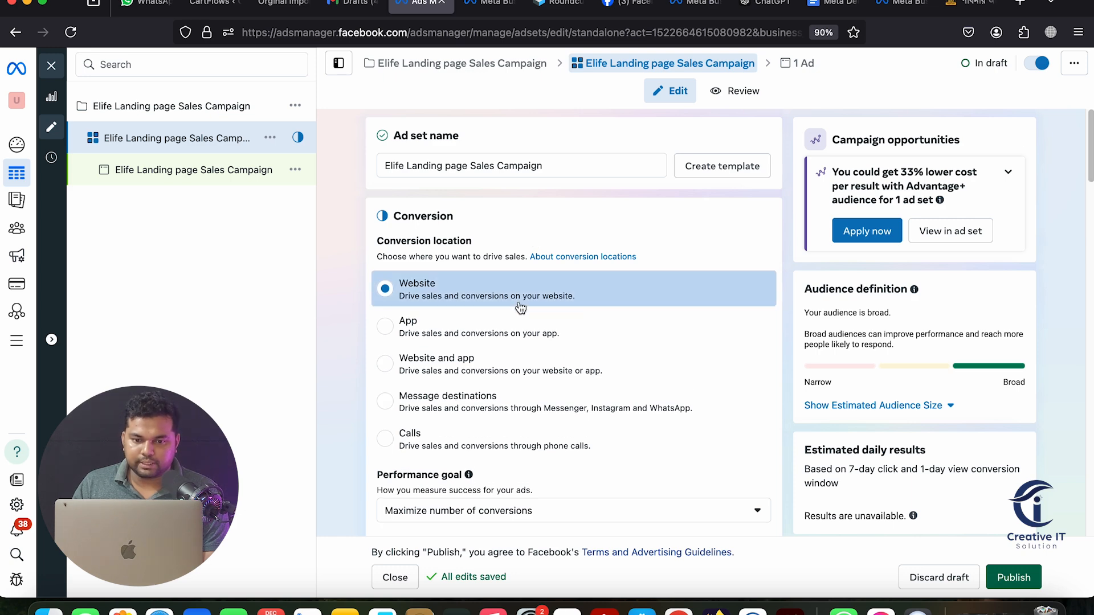
{"action": "scroll", "coordinate": [520, 307], "scroll_direction": "down", "scroll_amount": 4}
{"action": "scroll", "coordinate": [520, 307], "scroll_direction": "down", "scroll_amount": 4}
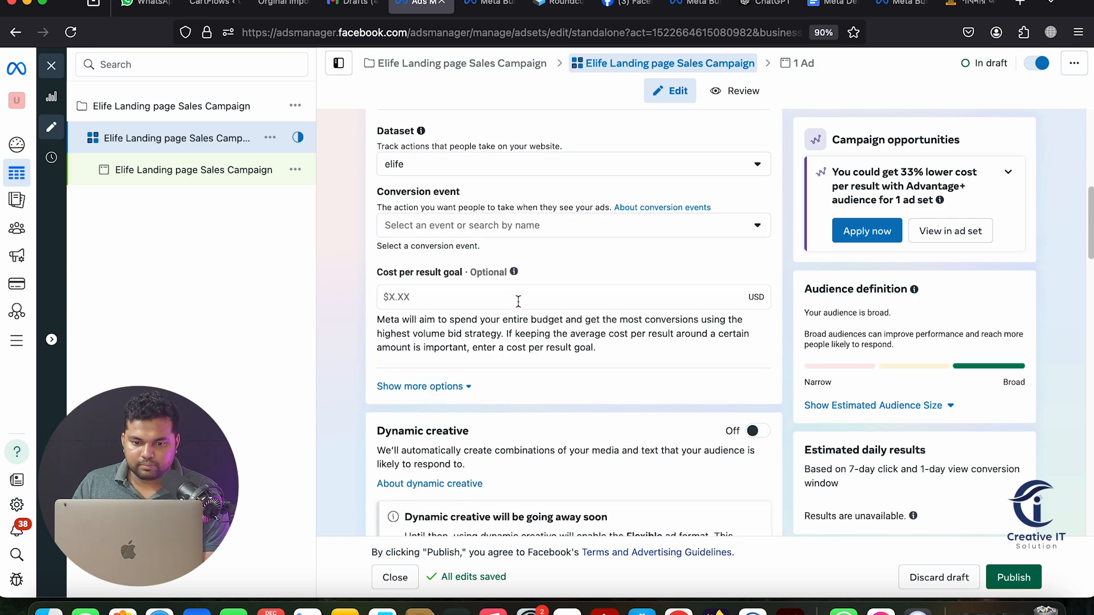
{"action": "left_click", "coordinate": [608, 221]}
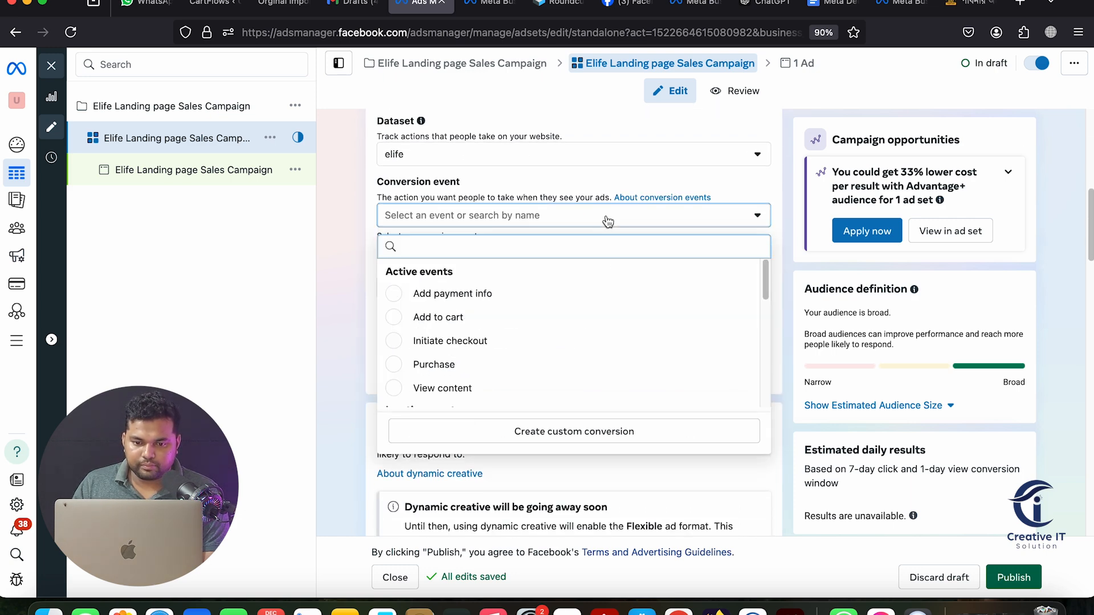
{"action": "left_click", "coordinate": [464, 365]}
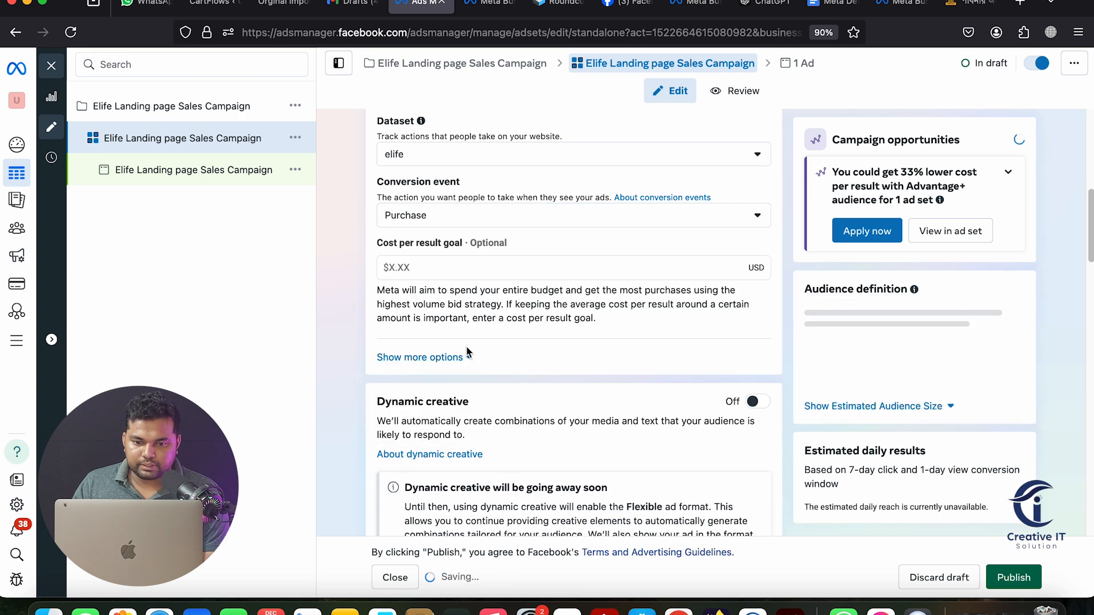
Reset the ad set's past schedule start date to today, 04:36 AM Dec 24
{"action": "scroll", "coordinate": [524, 322], "scroll_direction": "down", "scroll_amount": 7}
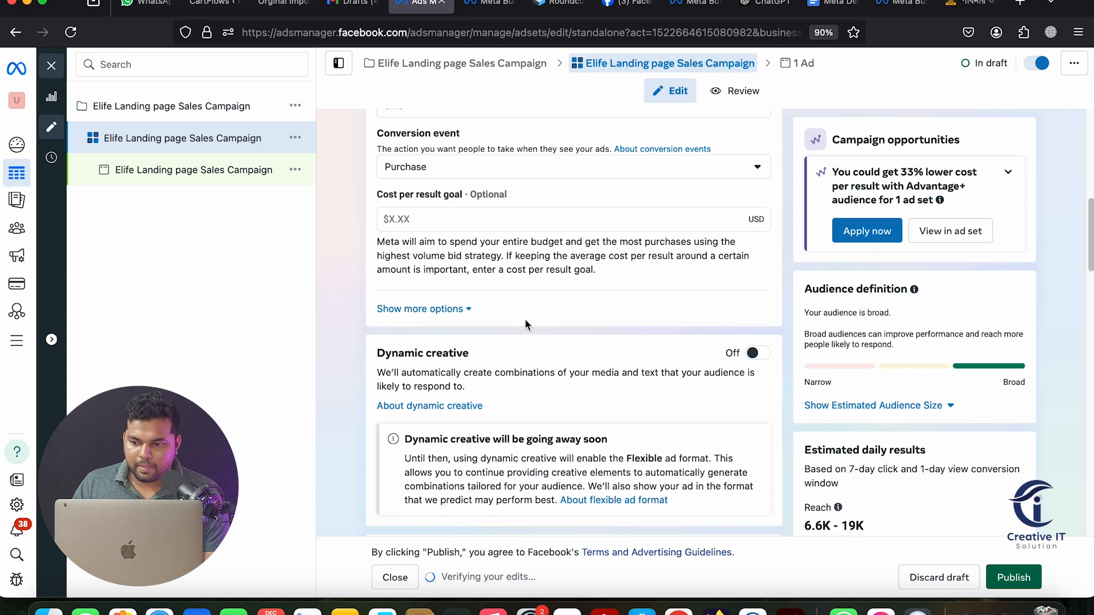
{"action": "scroll", "coordinate": [593, 431], "scroll_direction": "down", "scroll_amount": 4}
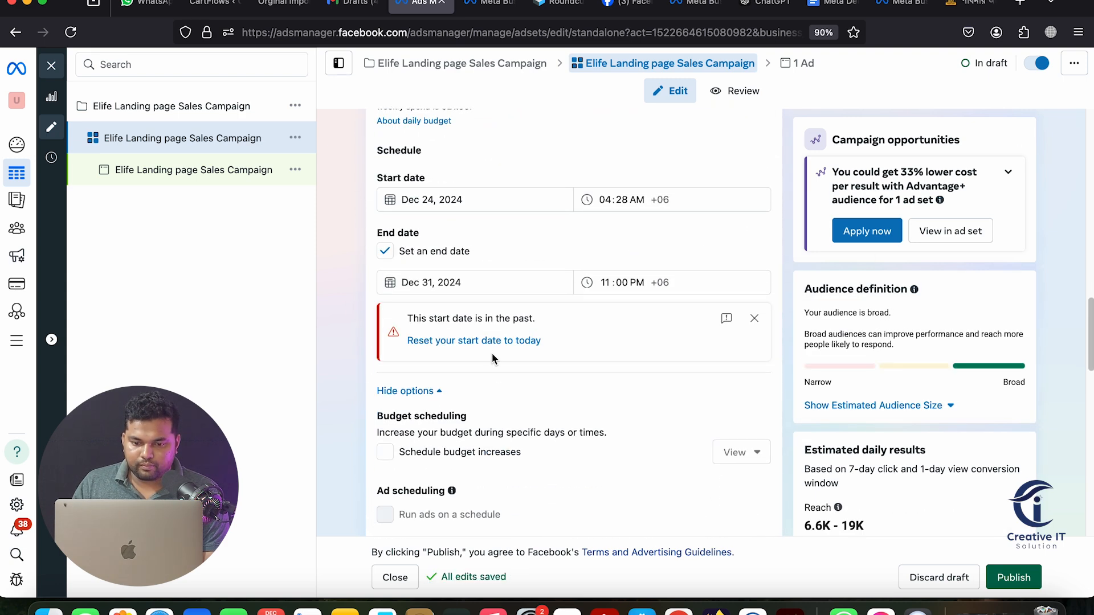
{"action": "left_click", "coordinate": [491, 342]}
{"action": "scroll", "coordinate": [785, 461], "scroll_direction": "down", "scroll_amount": 10}
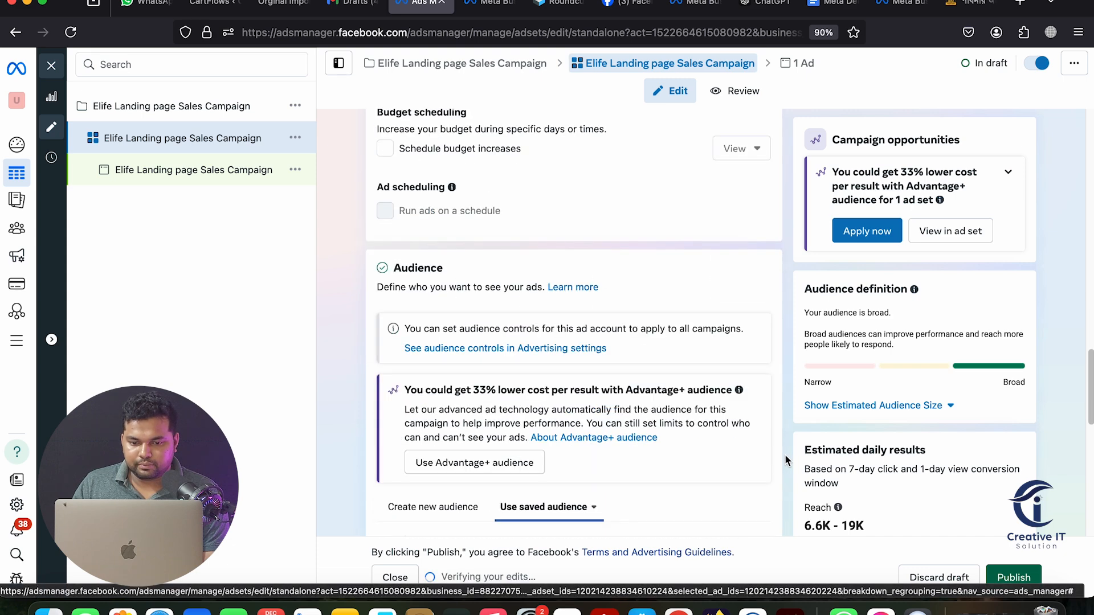
{"action": "scroll", "coordinate": [786, 452], "scroll_direction": "up", "scroll_amount": 10}
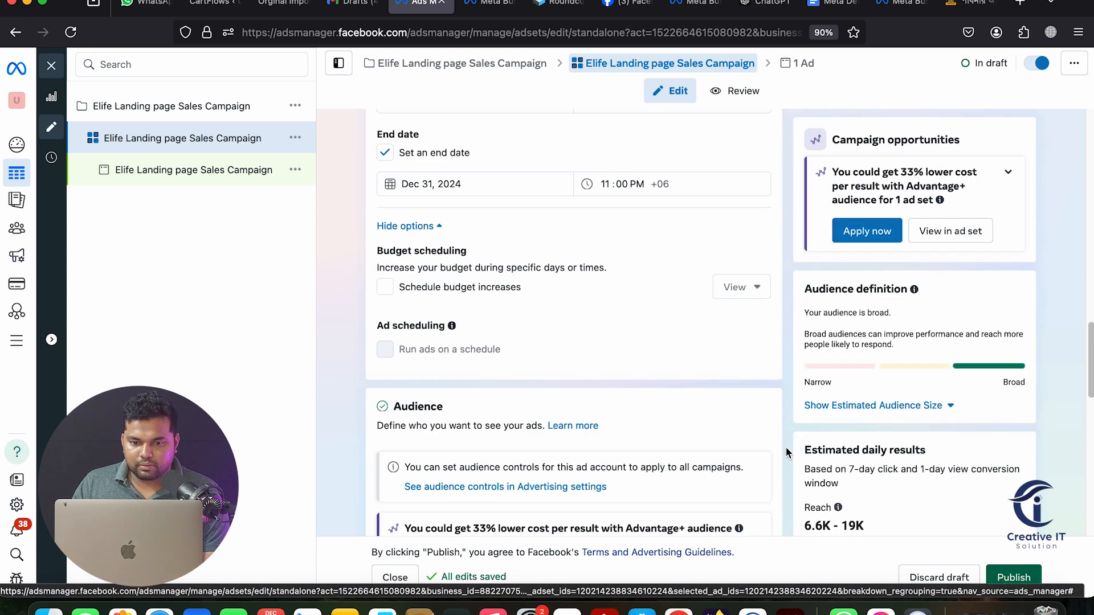
Publish the Elife Landing page Sales Campaign ad set and ad, check both, and return to the Ad sets table
{"action": "left_click", "coordinate": [1002, 576]}
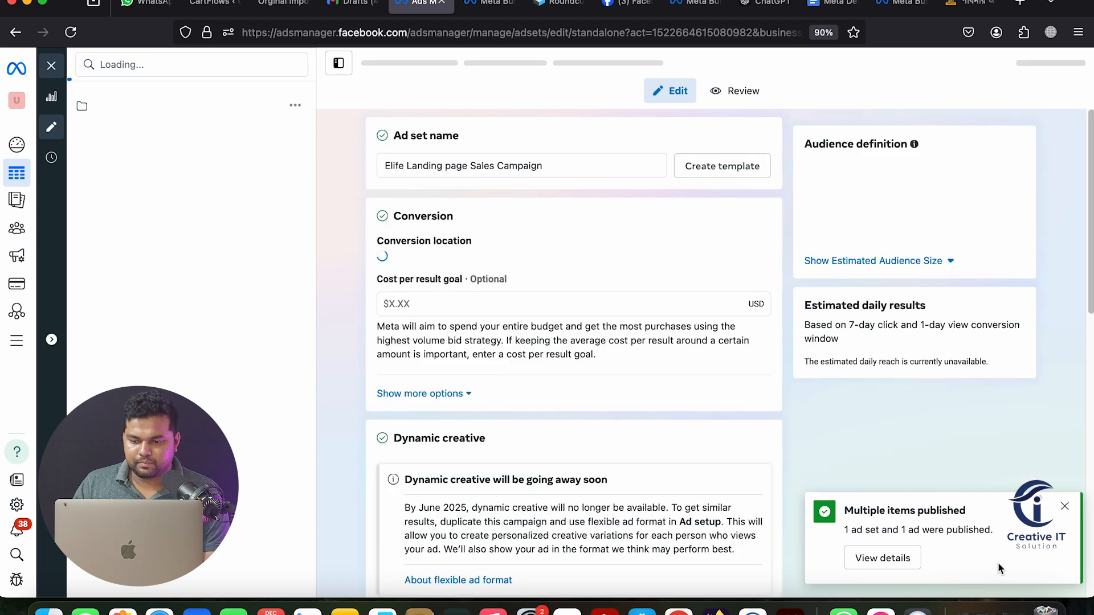
{"action": "left_click", "coordinate": [219, 174]}
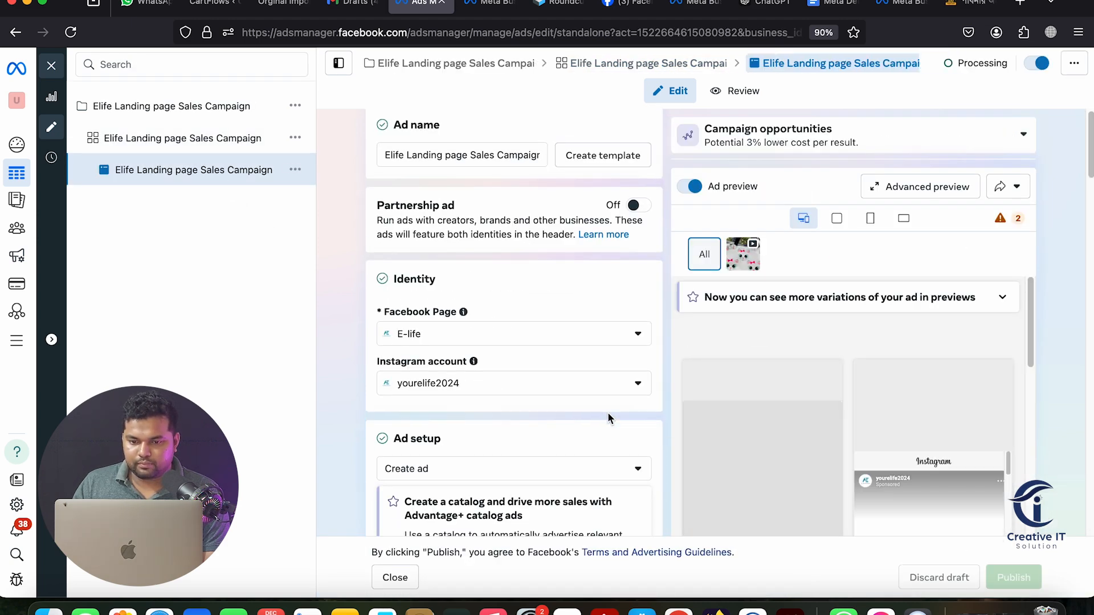
{"action": "scroll", "coordinate": [608, 418], "scroll_direction": "down", "scroll_amount": 15}
{"action": "scroll", "coordinate": [609, 410], "scroll_direction": "down", "scroll_amount": 15}
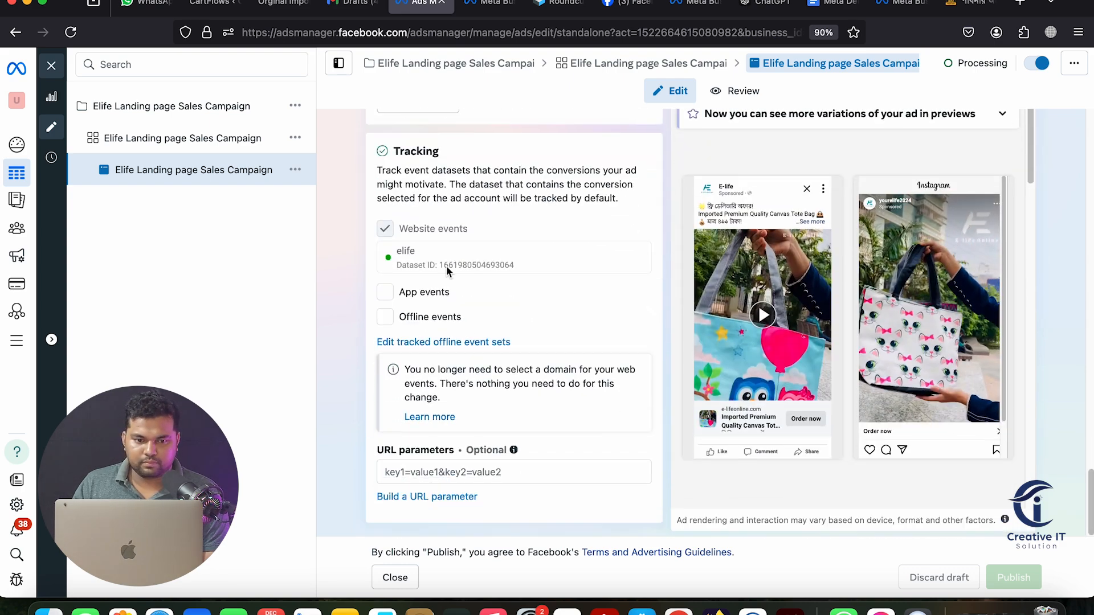
{"action": "left_click", "coordinate": [247, 139]}
{"action": "scroll", "coordinate": [608, 324], "scroll_direction": "down", "scroll_amount": 10}
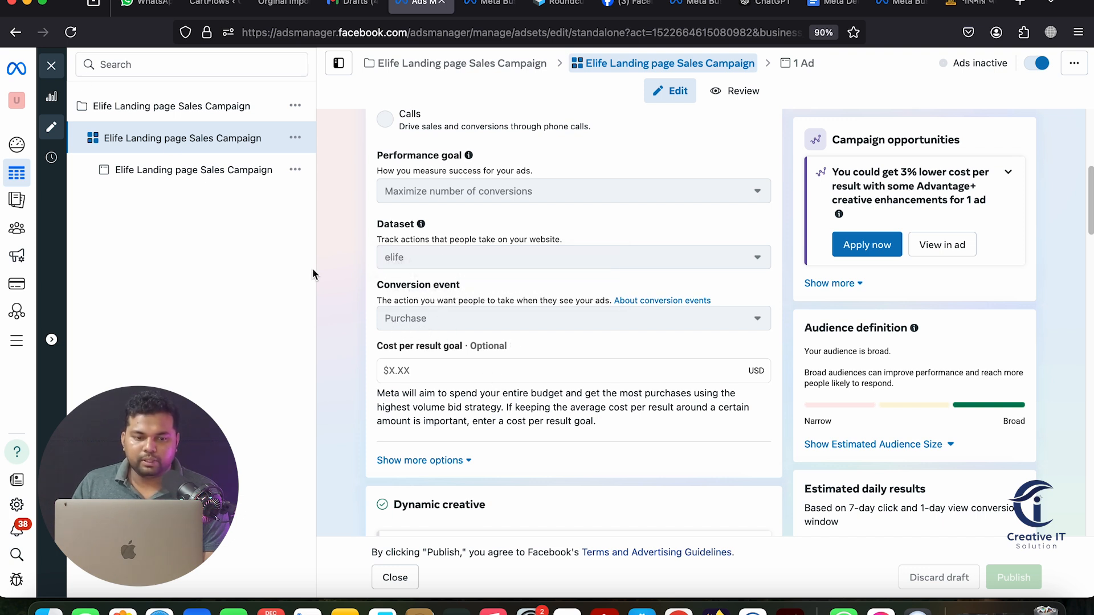
{"action": "left_click", "coordinate": [51, 65]}
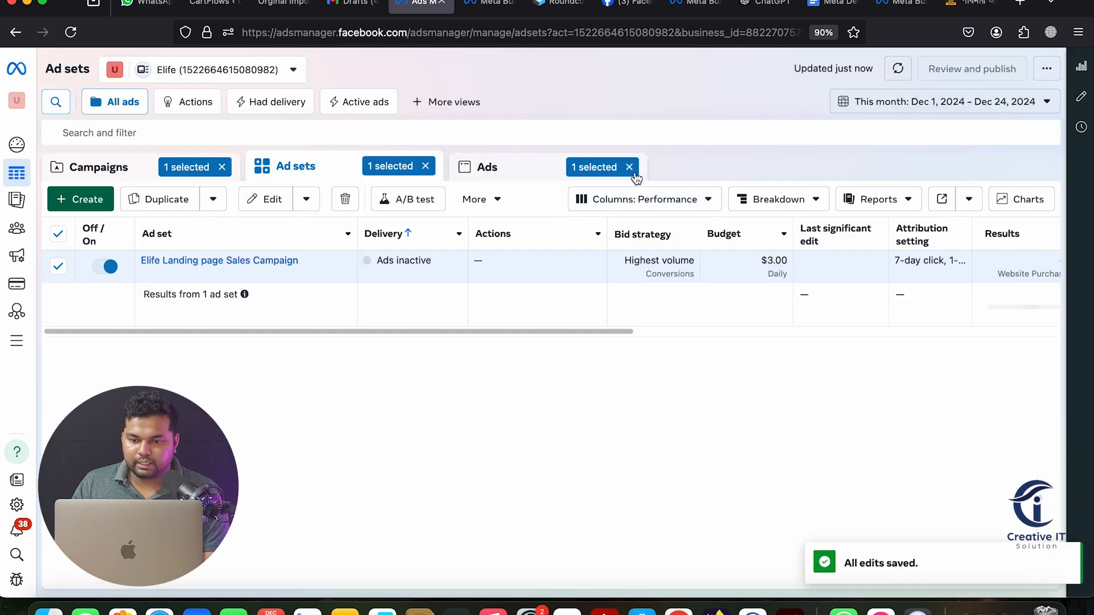
Remove the '1 selected' filters on Ads, Ad sets and Campaigns to list all four campaigns
{"action": "left_click", "coordinate": [629, 168]}
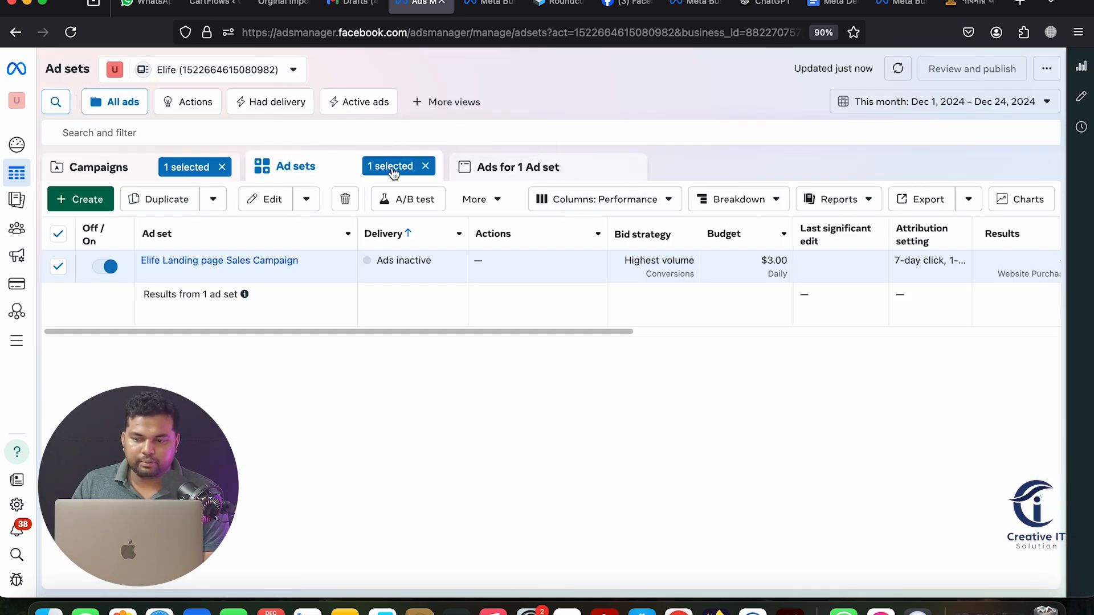
{"action": "scroll", "coordinate": [579, 341], "scroll_direction": "right", "scroll_amount": 10}
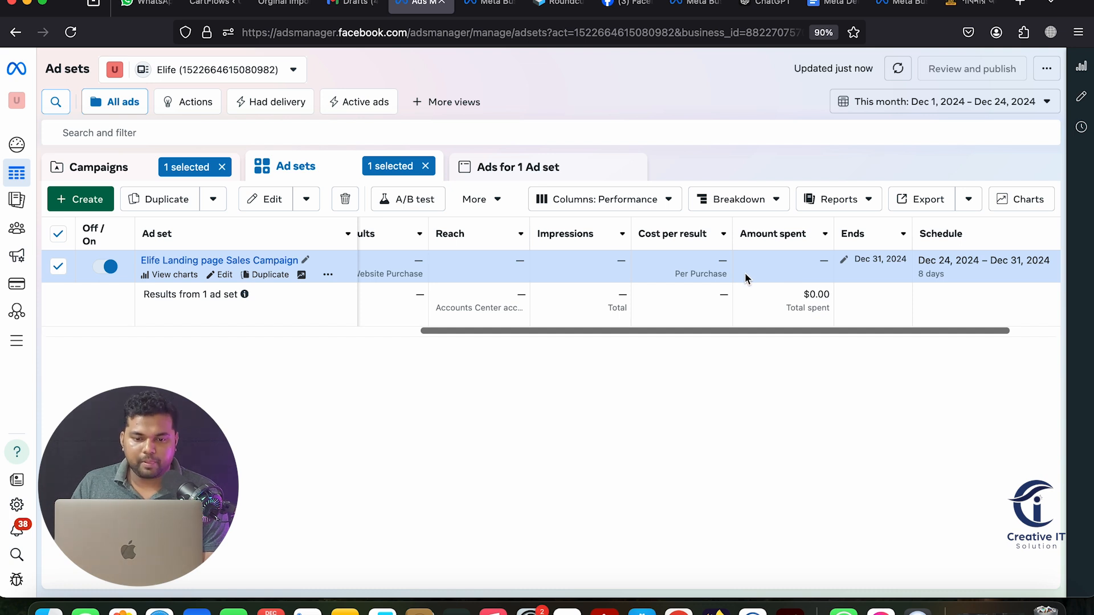
{"action": "left_click", "coordinate": [425, 165]}
{"action": "left_click", "coordinate": [223, 170]}
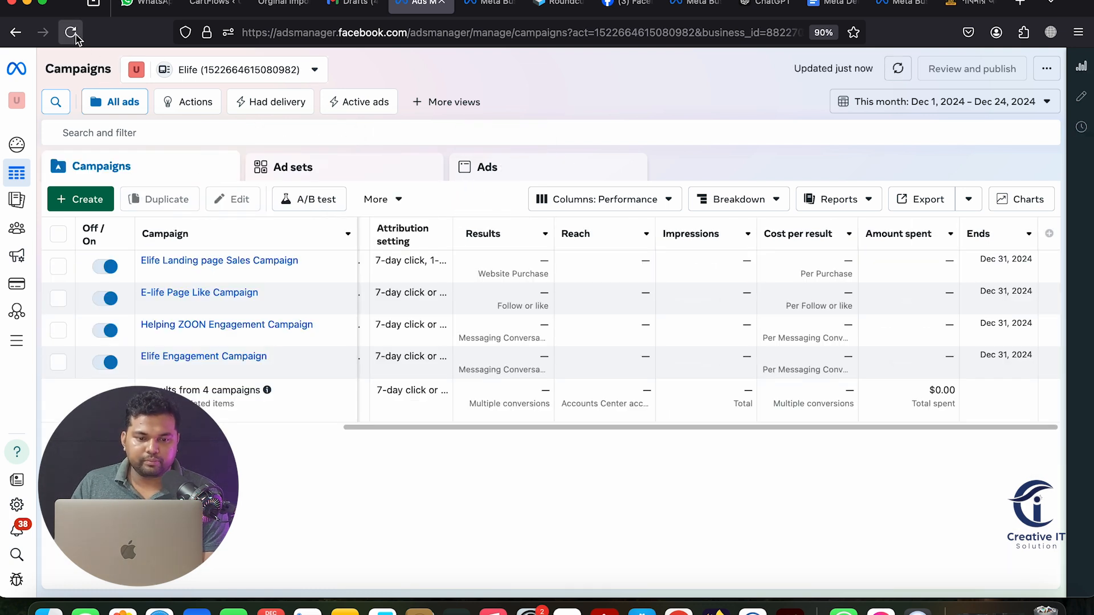